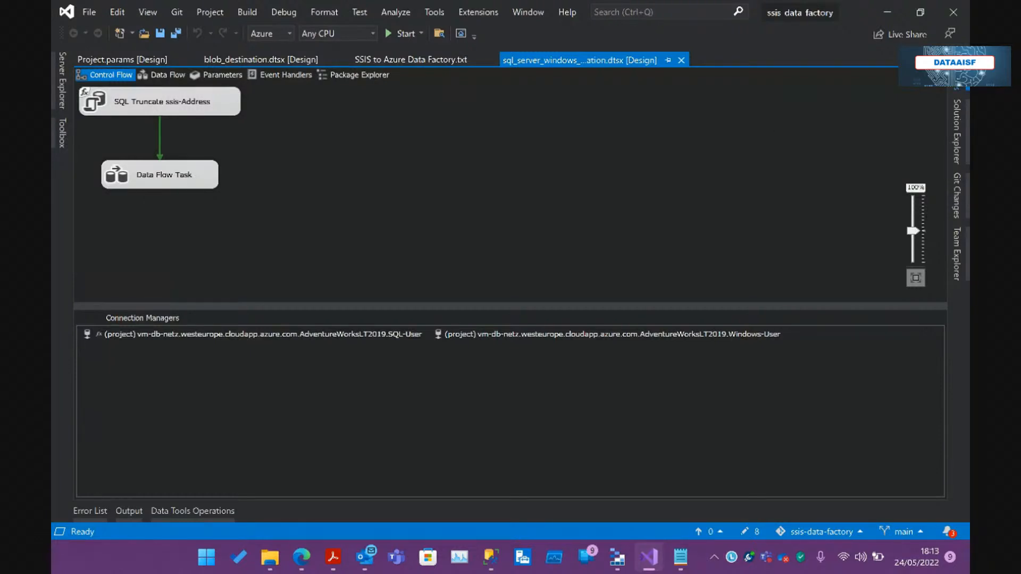
# - Review the projects, SSIS packages and linked Azure resources of the ssis_data_factory solution, including the azure-enabling-existing-ssis project
pyautogui.click(958, 125)
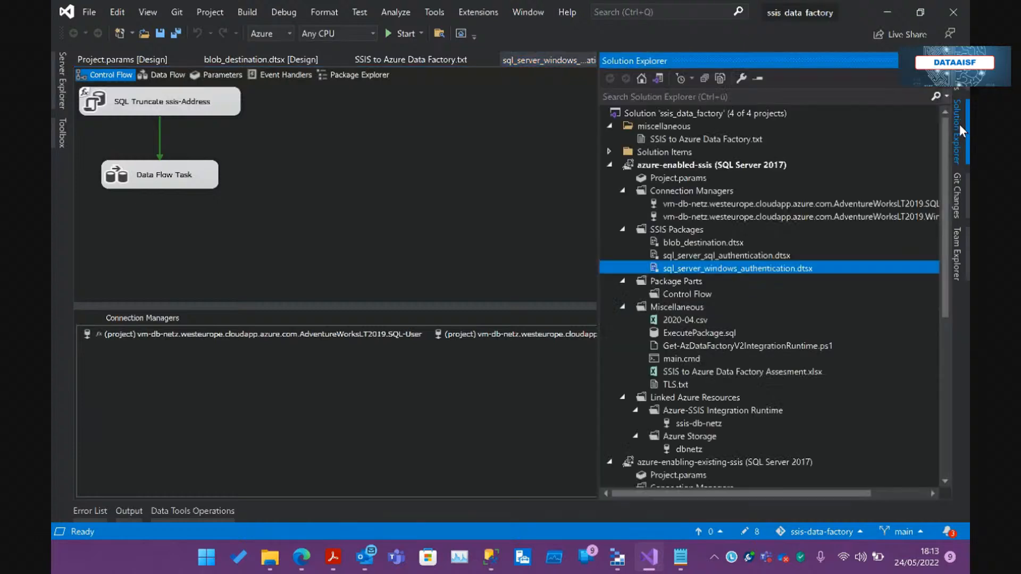
pyautogui.scroll(-2, 723, 251)
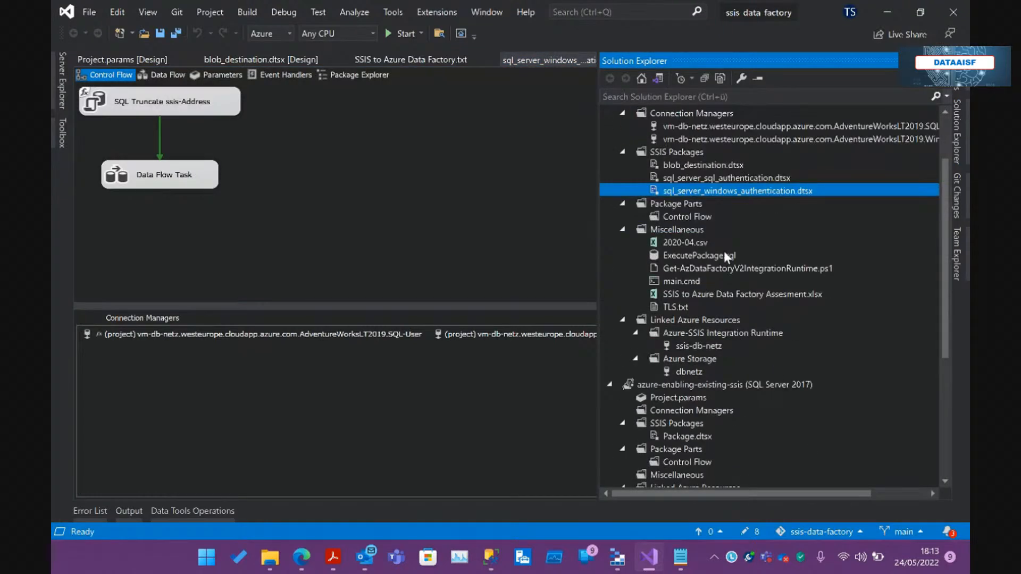
pyautogui.scroll(-3, 723, 248)
pyautogui.click(713, 267)
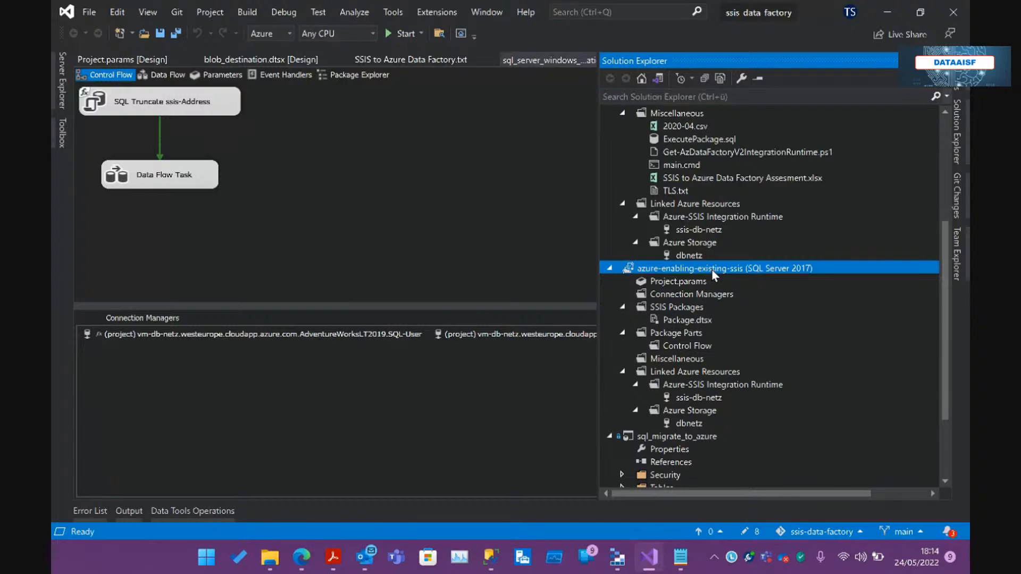
pyautogui.scroll(4, 711, 269)
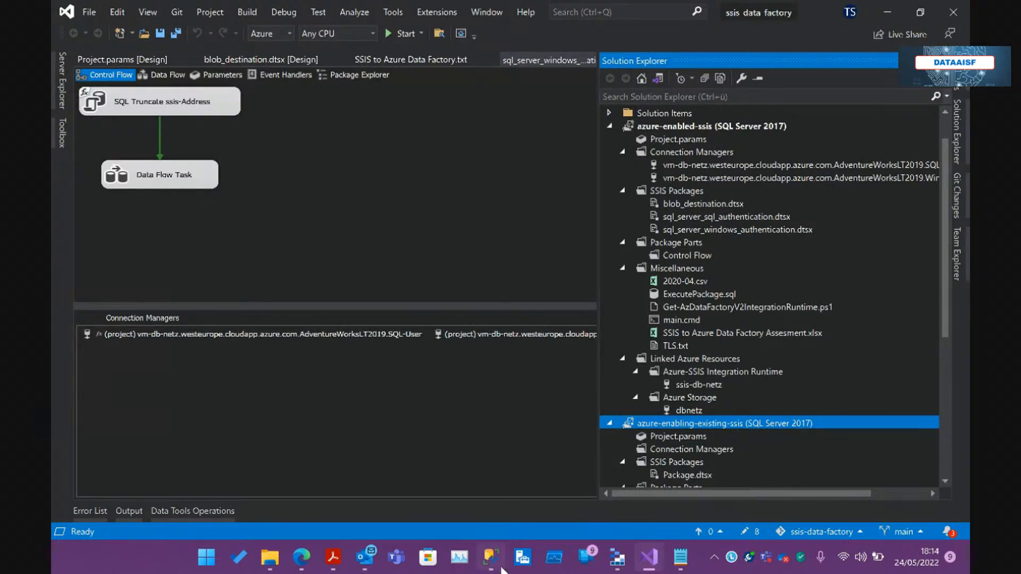
# - Switch to SQL Server Management Studio and collapse the vm-db-netz server in Object Explorer to show both connected servers
pyautogui.click(489, 557)
pyautogui.click(60, 111)
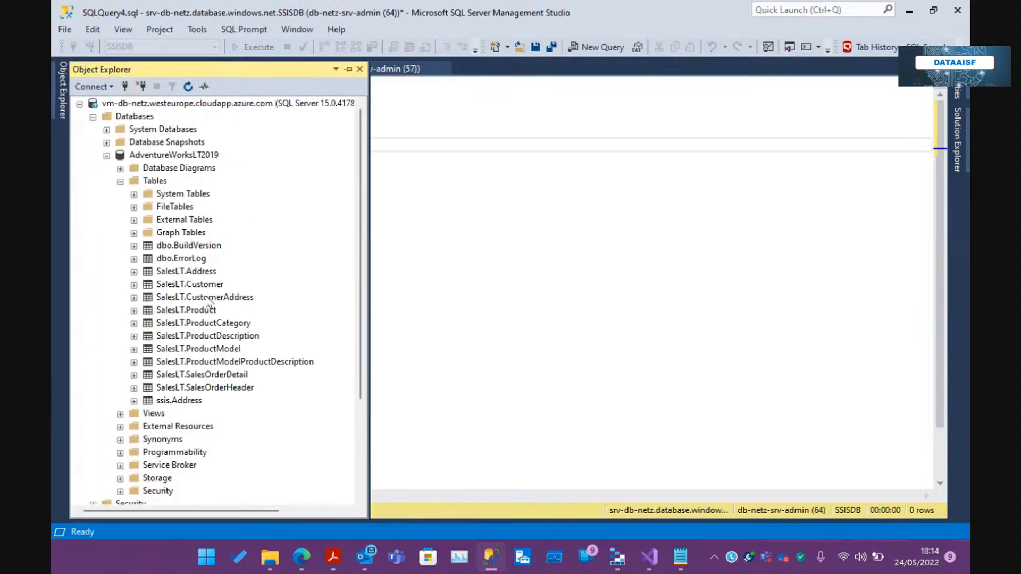
pyautogui.click(80, 104)
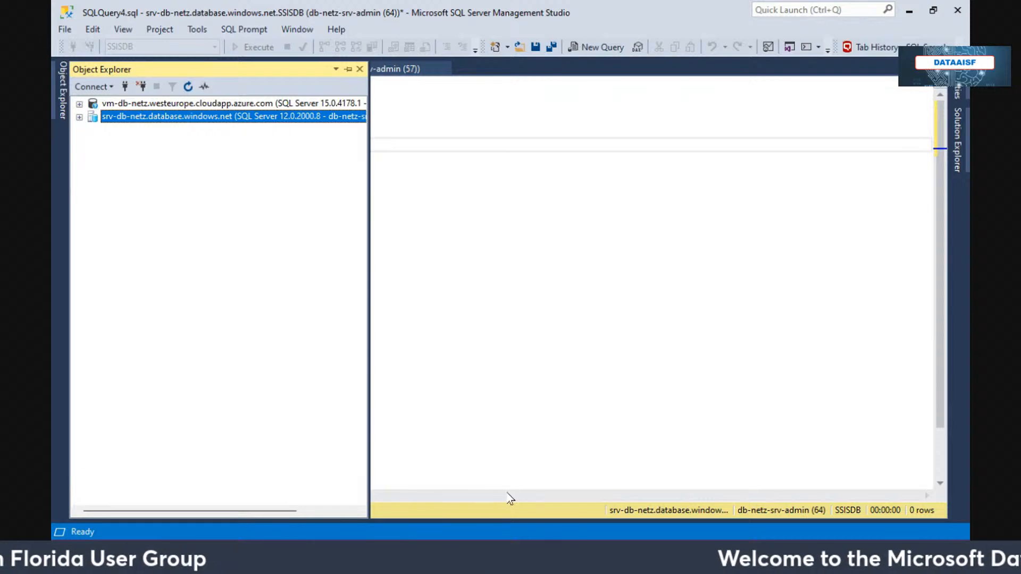
# - View the adf-destination container in Azure Storage Explorer and the integration runtimes list in Azure Data Factory
pyautogui.hotkey('alt', 'Tab')
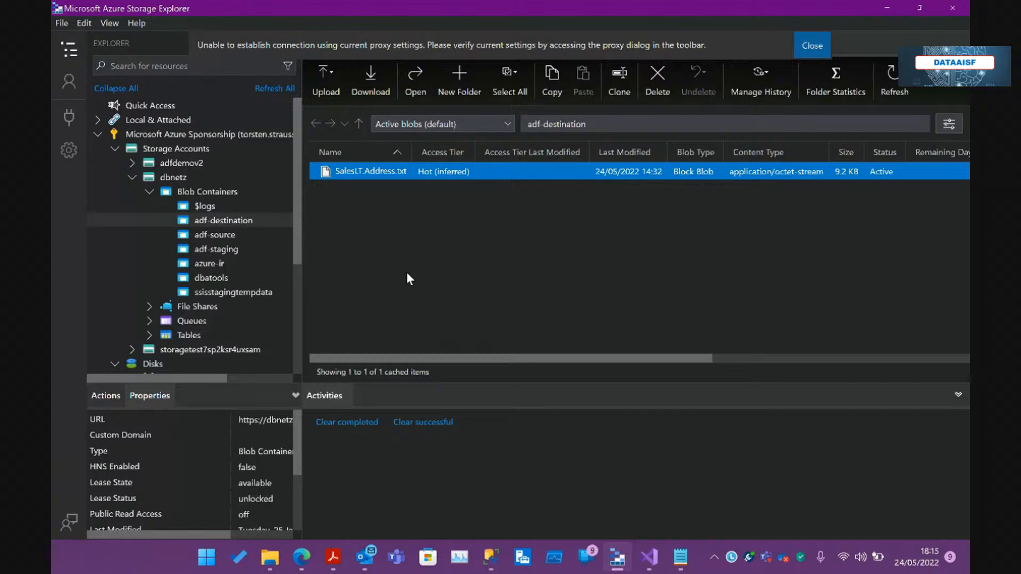
pyautogui.moveTo(301, 557)
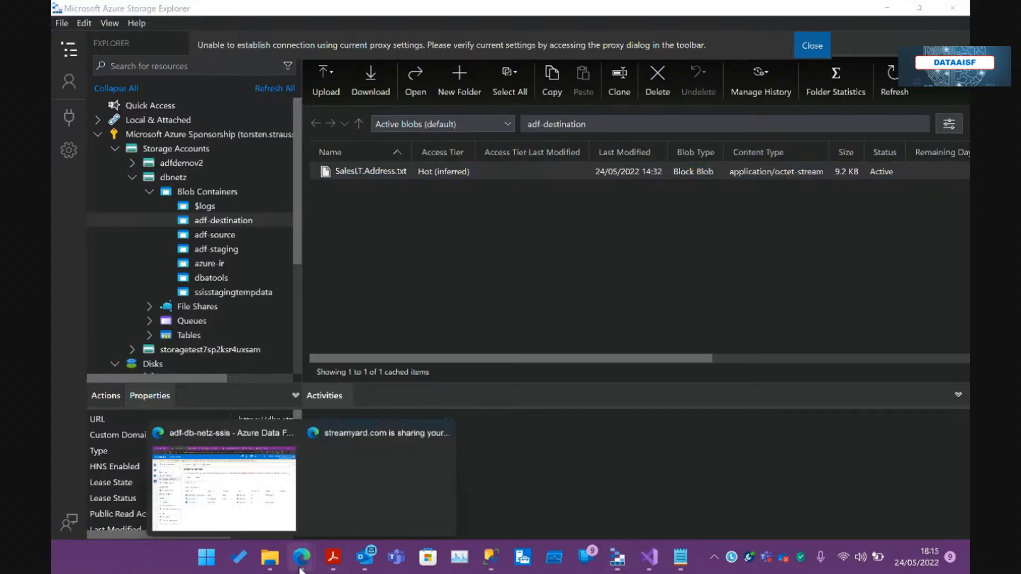
pyautogui.click(285, 494)
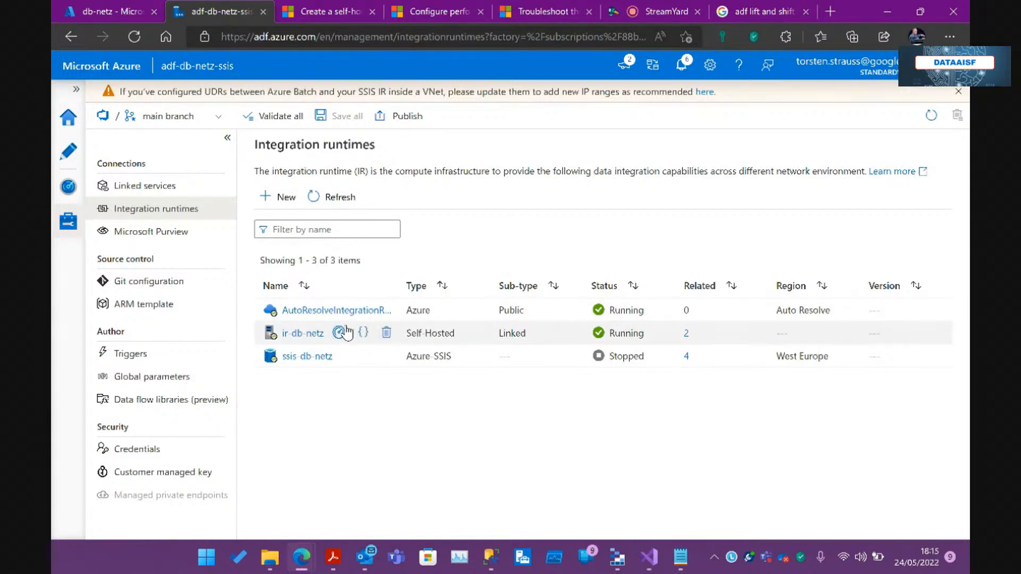
pyautogui.moveTo(324, 367)
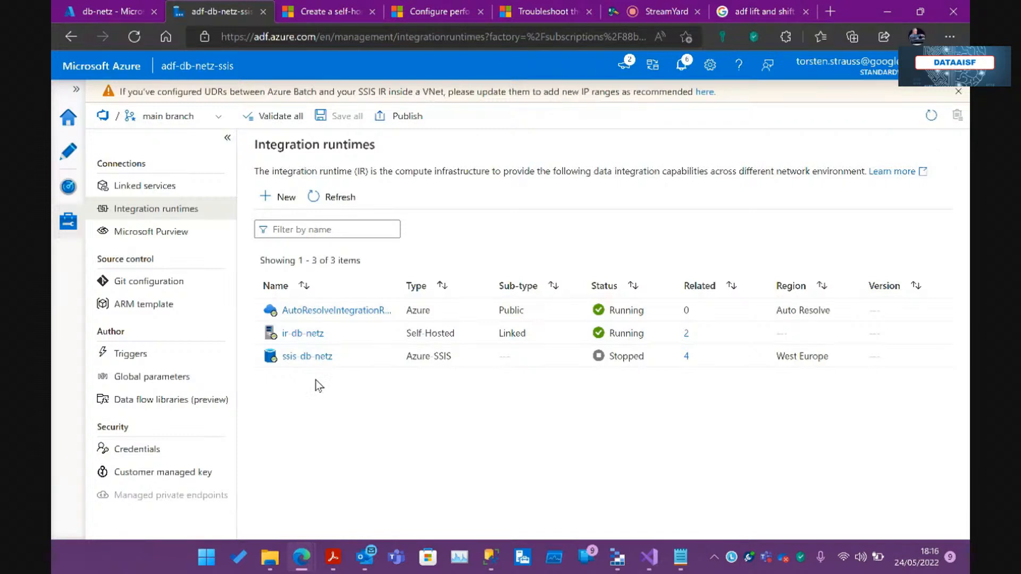
pyautogui.click(649, 557)
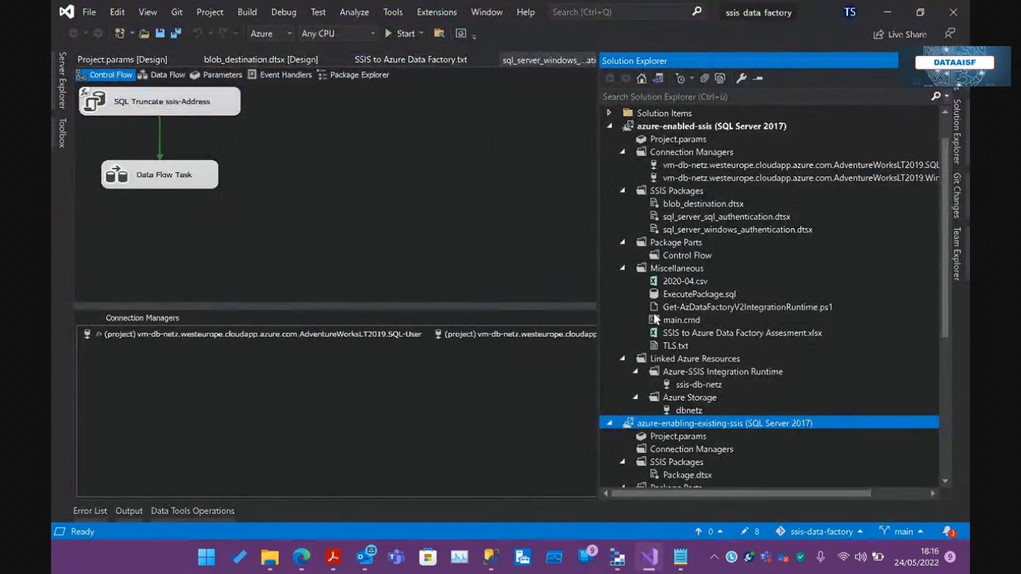
pyautogui.click(887, 12)
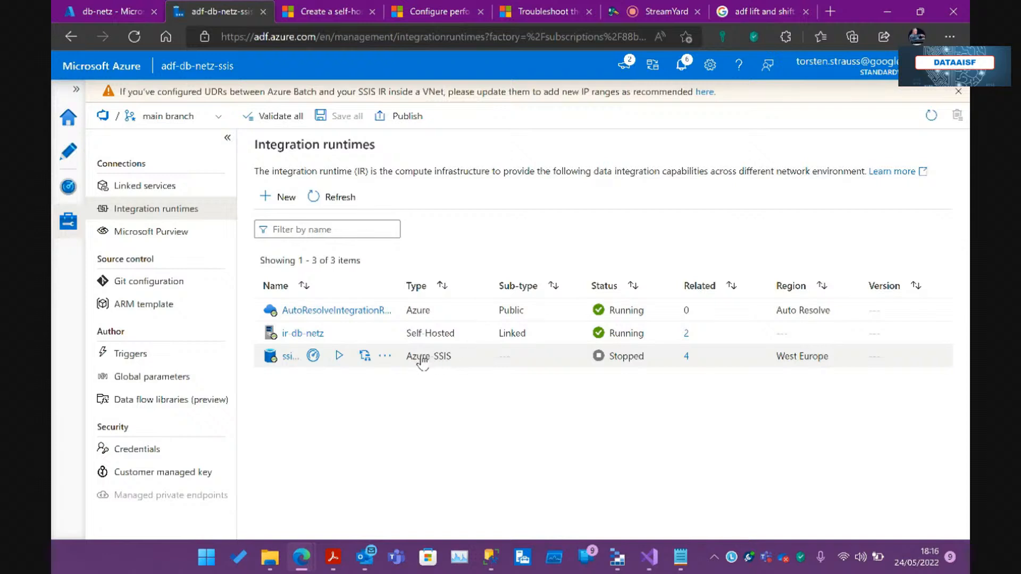
# - Open the settings of the ssis-db-netz Azure-SSIS integration runtime for editing
pyautogui.click(385, 357)
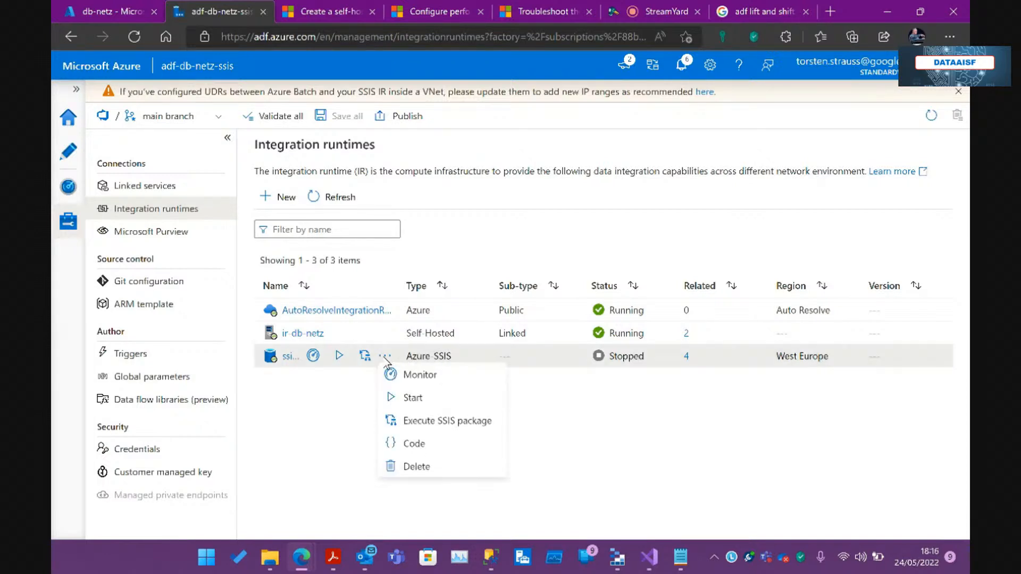
pyautogui.click(289, 379)
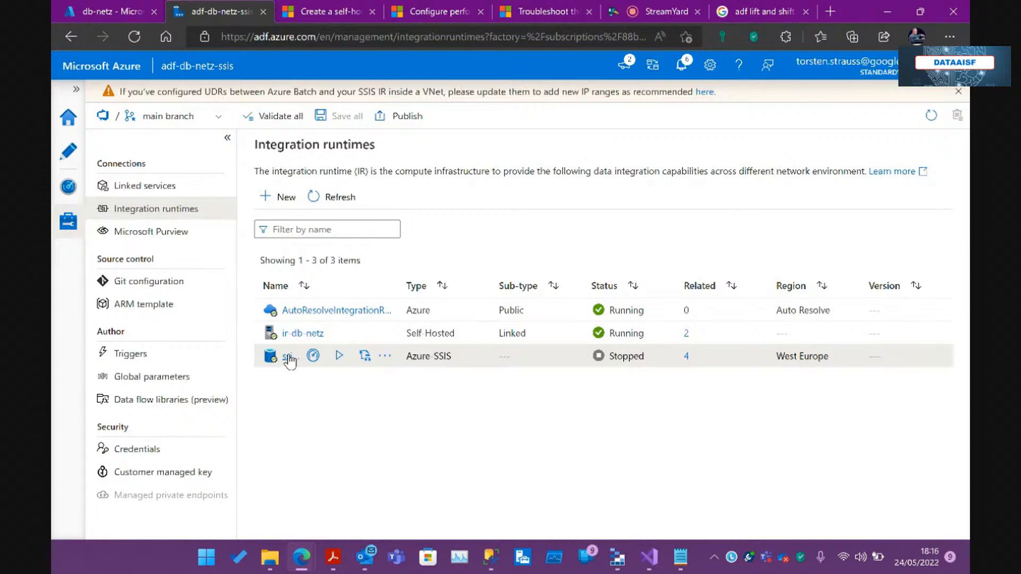
pyautogui.click(288, 355)
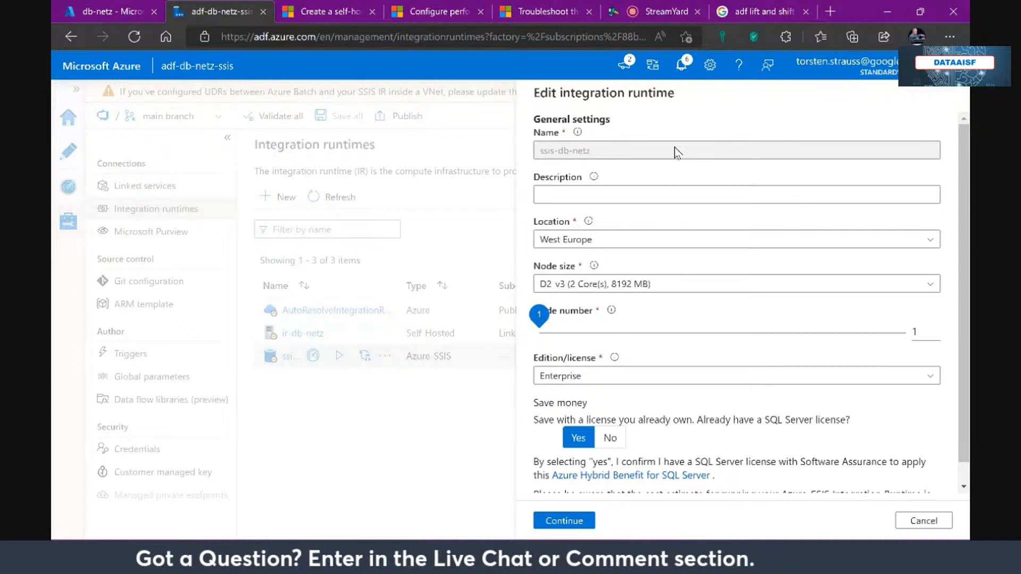
# - Review the available locations and node sizes in the general settings of the ssis-db-netz integration runtime
pyautogui.click(617, 197)
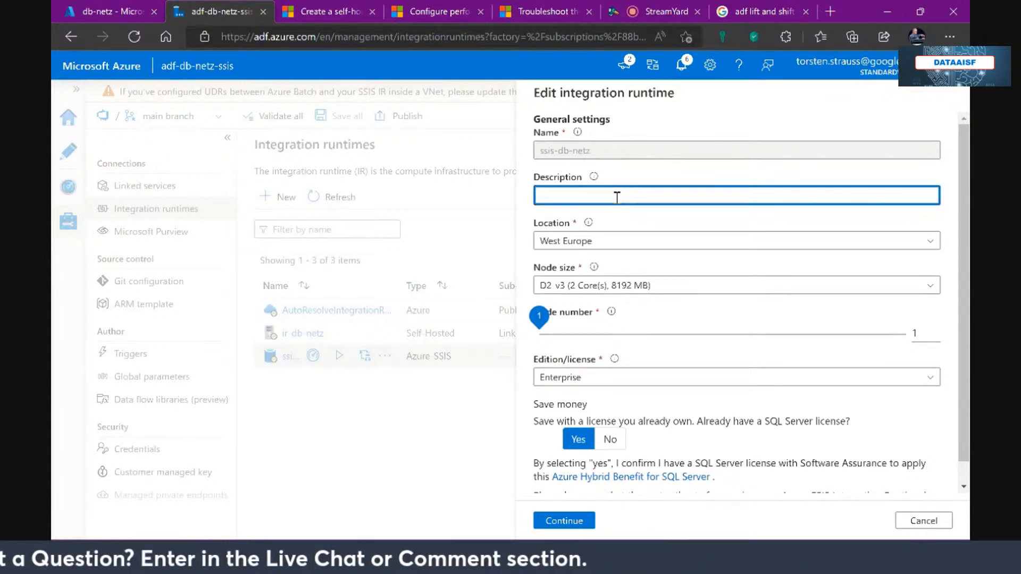
pyautogui.scroll(-1, 617, 198)
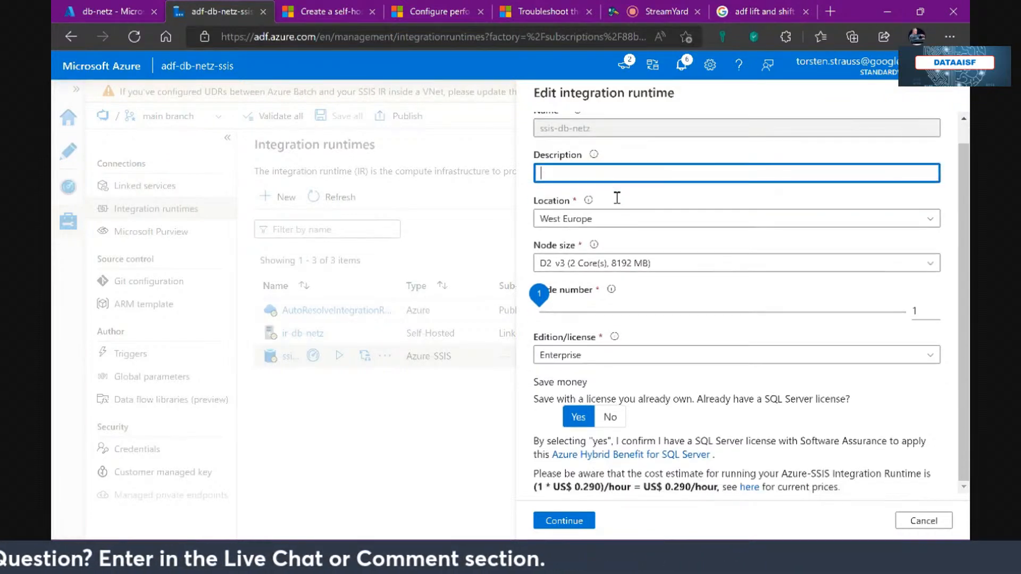
pyautogui.click(616, 226)
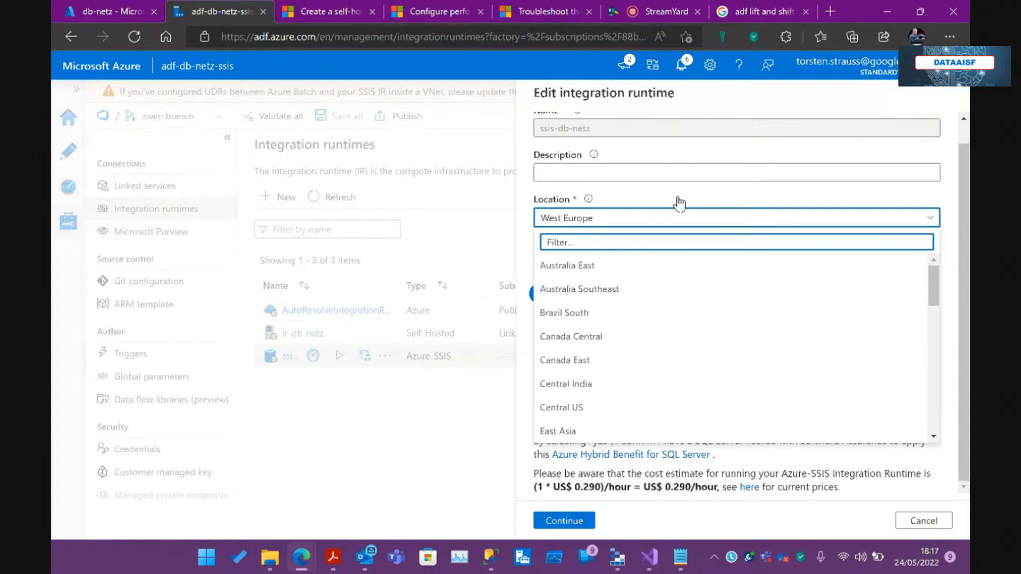
pyautogui.click(644, 169)
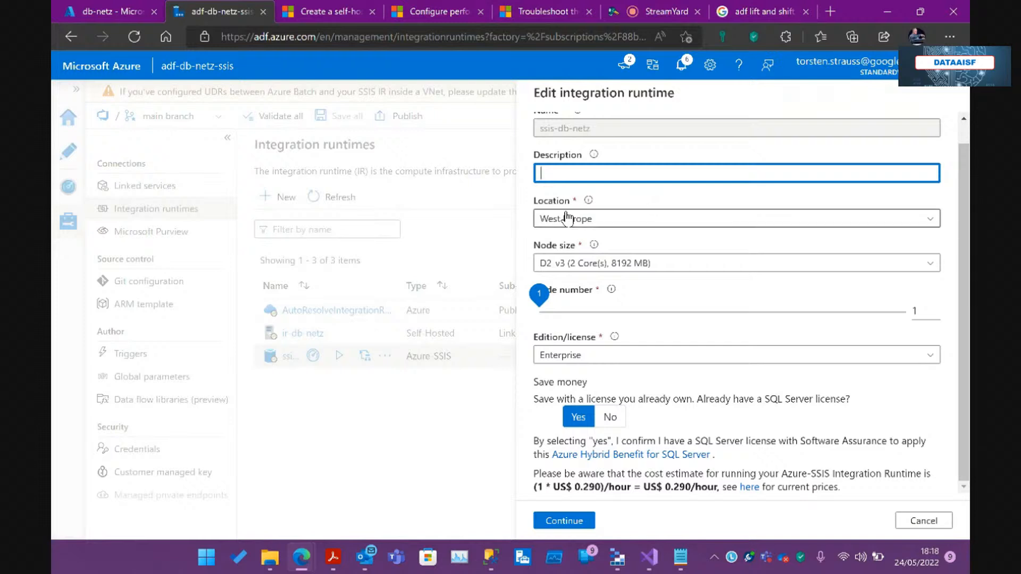
pyautogui.click(588, 202)
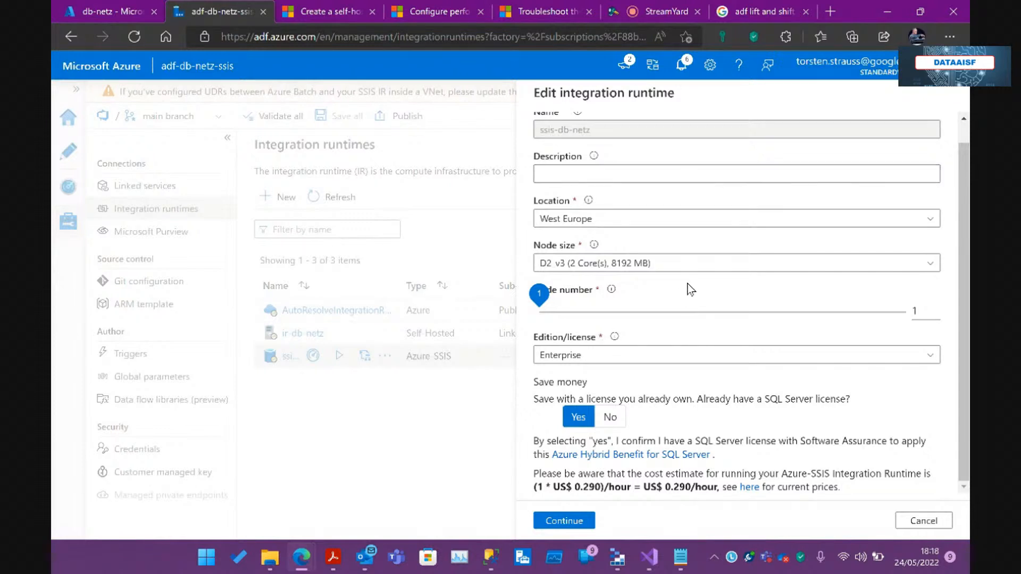
pyautogui.click(702, 266)
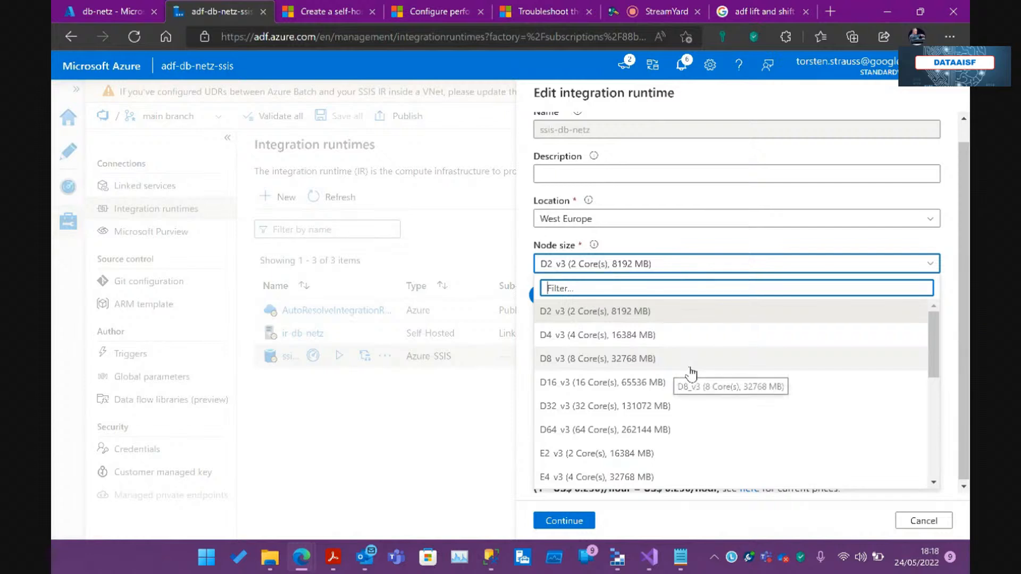
pyautogui.scroll(-2, 691, 373)
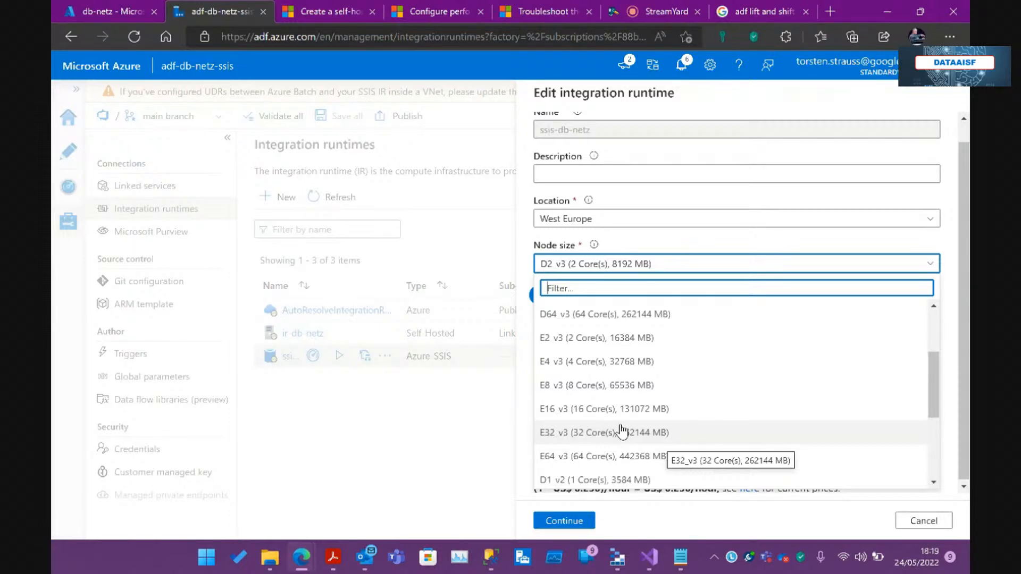
# - Open the Azure-SSIS performance documentation and examine its charts of package execution speed and overall throughput per VM size
pyautogui.click(325, 13)
pyautogui.click(431, 11)
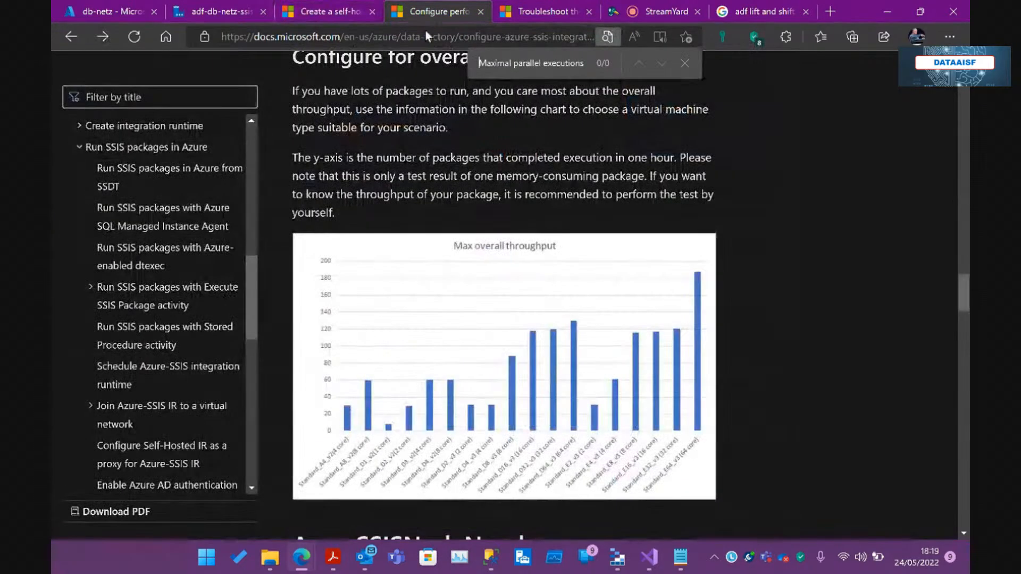
pyautogui.scroll(2, 409, 256)
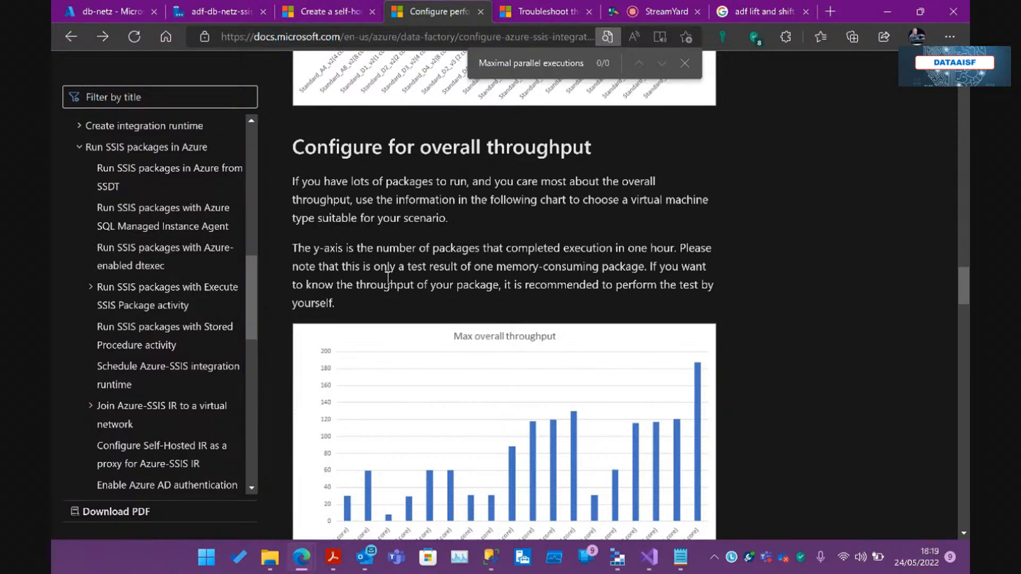
pyautogui.click(684, 63)
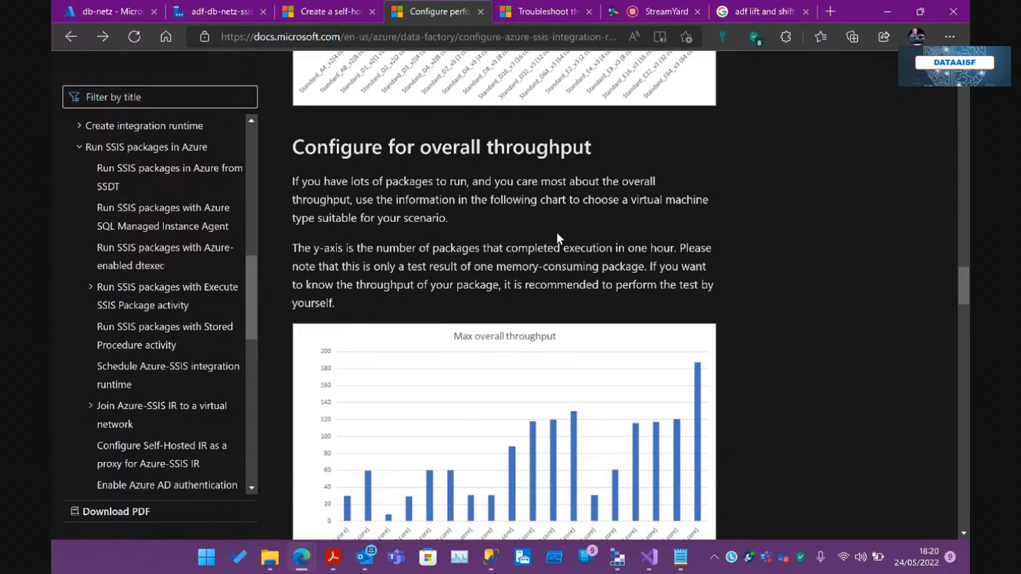
pyautogui.scroll(5, 556, 233)
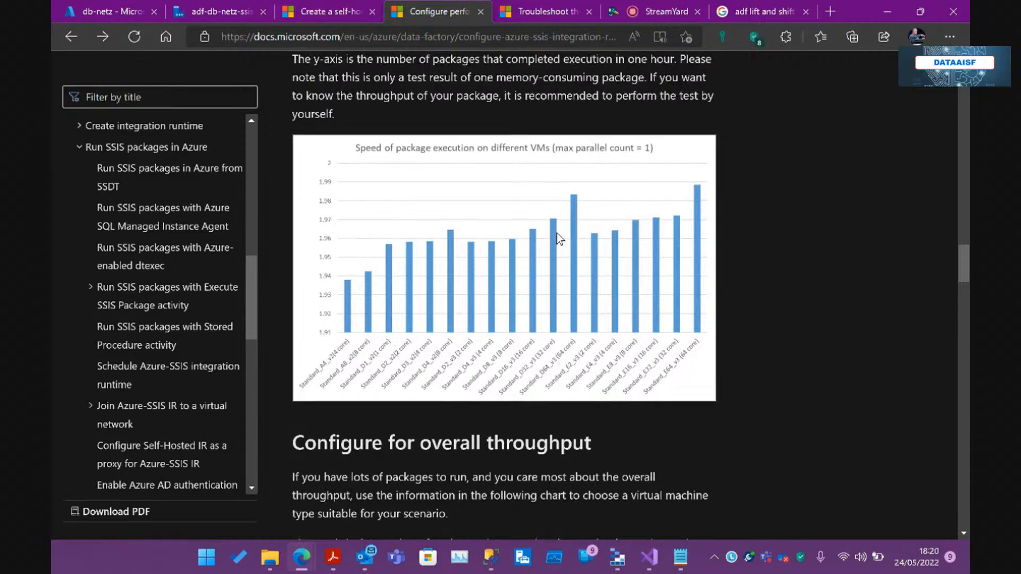
pyautogui.scroll(3, 557, 233)
pyautogui.scroll(-1, 557, 233)
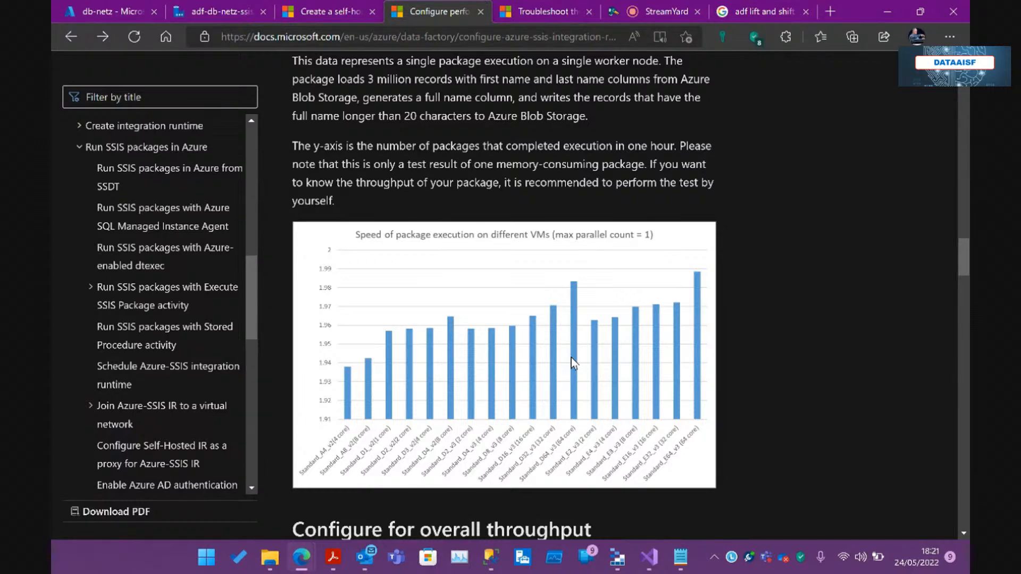
pyautogui.scroll(-2, 572, 358)
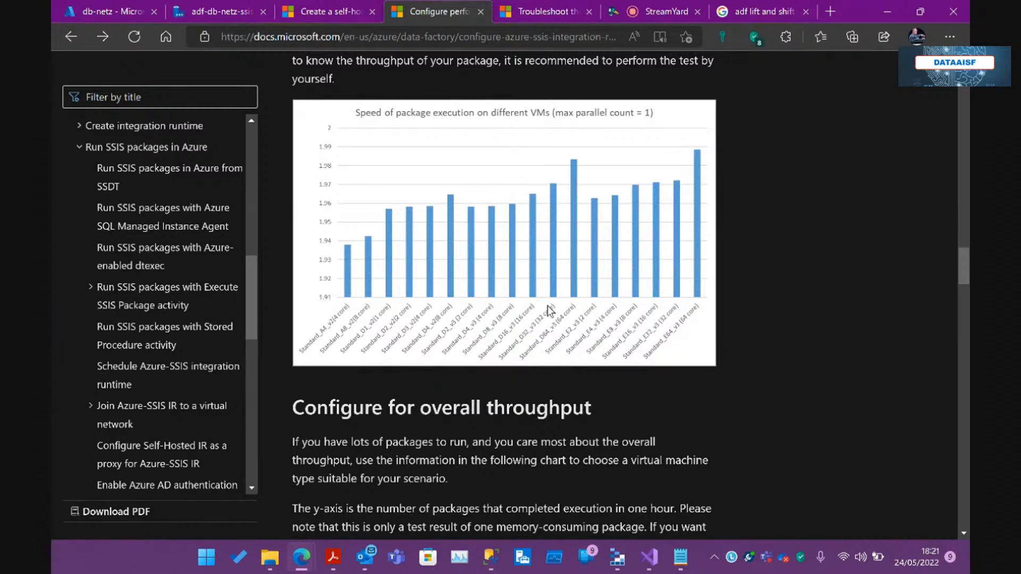
pyautogui.scroll(-3, 623, 257)
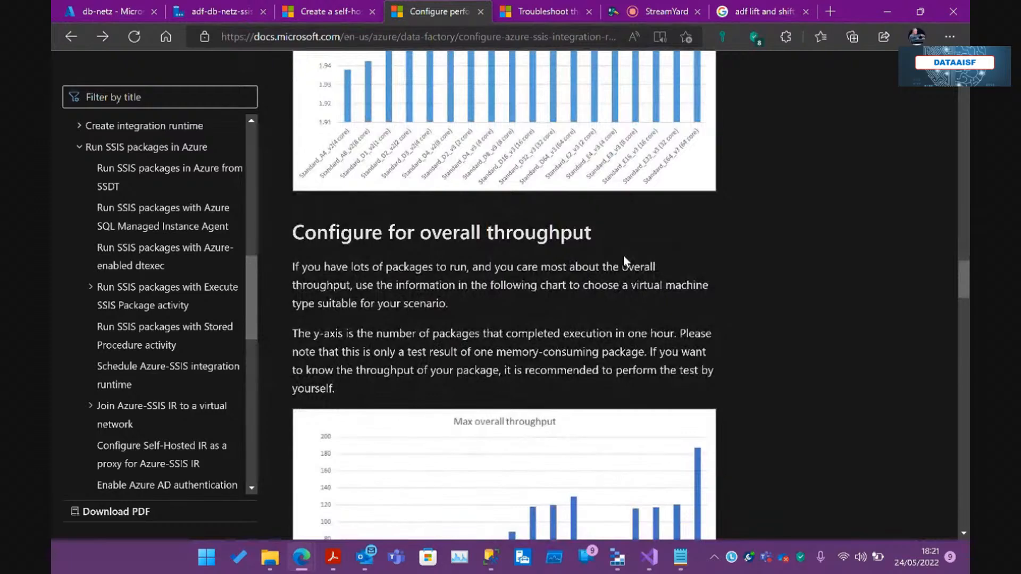
pyautogui.scroll(-1, 624, 257)
pyautogui.scroll(-1, 623, 256)
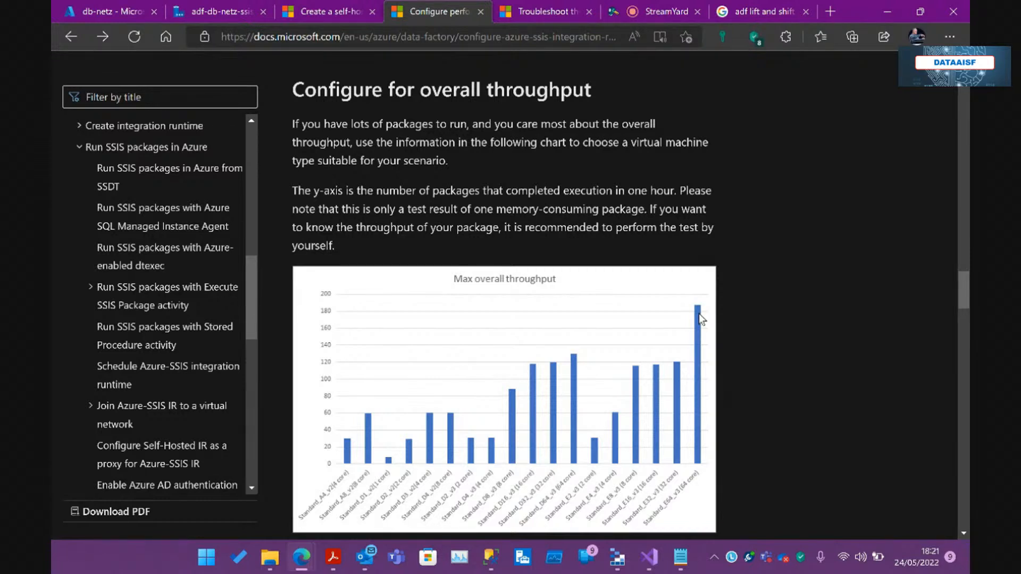
# - Return to the ssis-db-netz integration runtime settings in Azure Data Factory and set the node number to 2
pyautogui.click(315, 16)
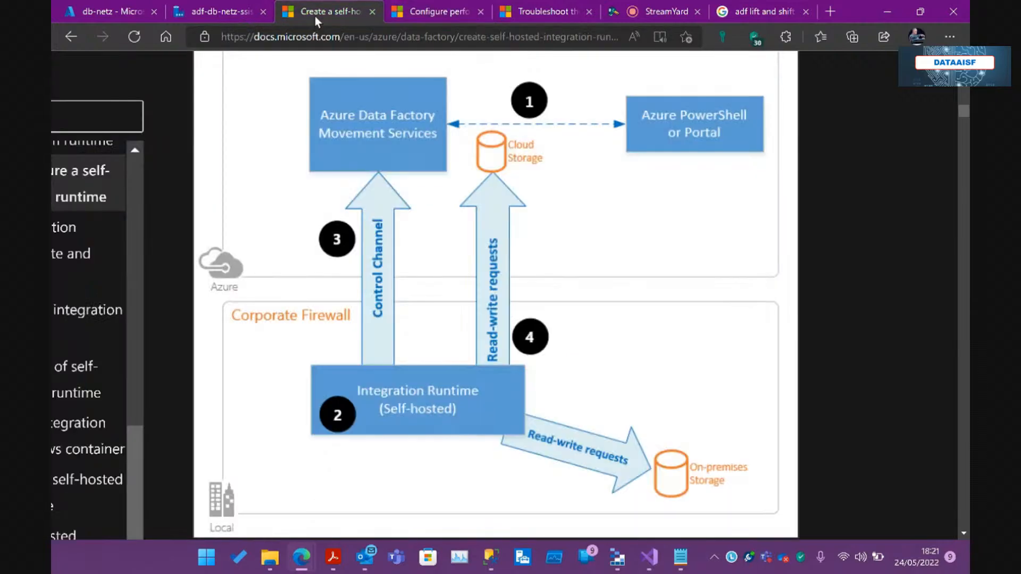
pyautogui.click(215, 12)
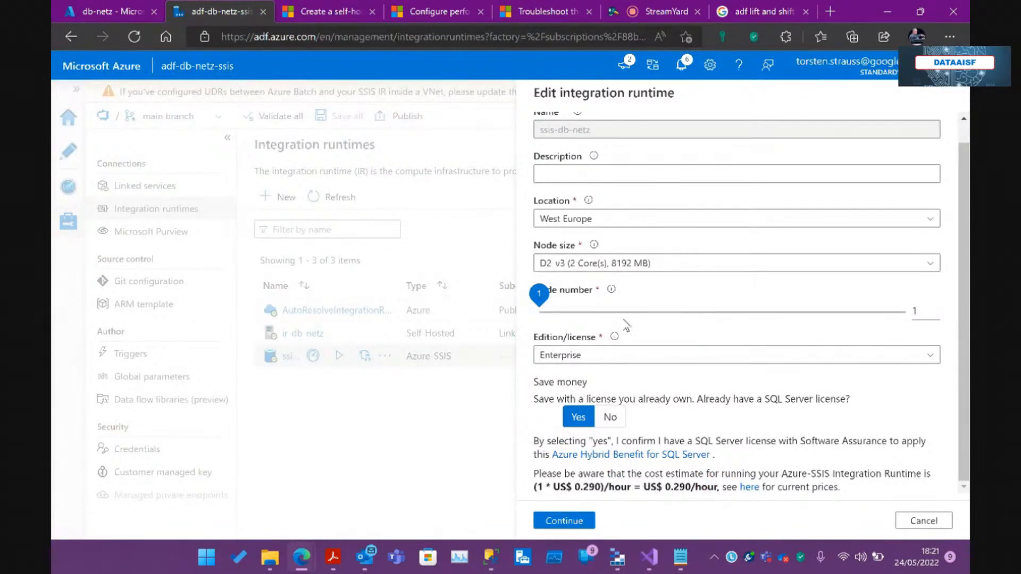
pyautogui.moveTo(612, 294)
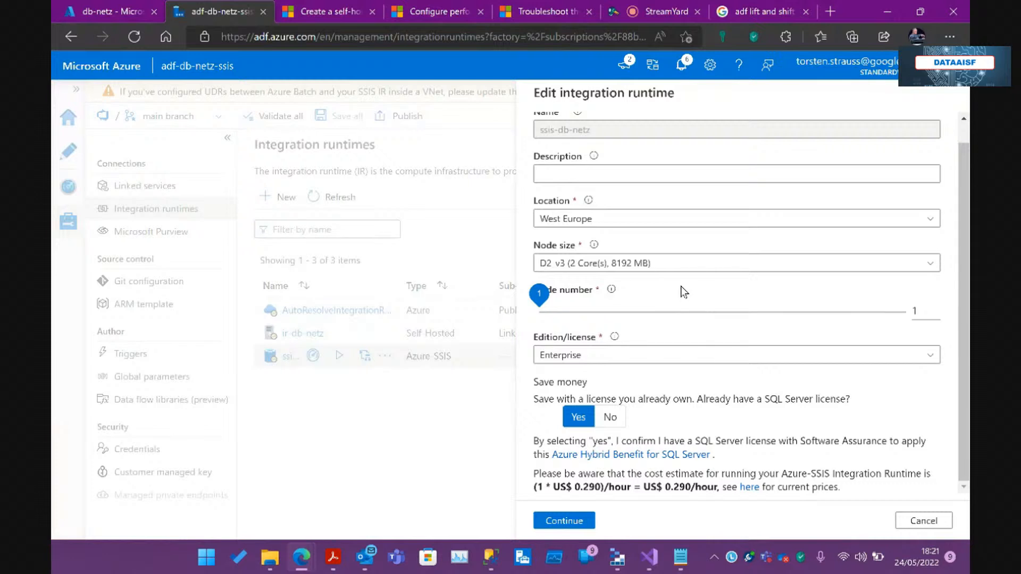
pyautogui.doubleClick(916, 310)
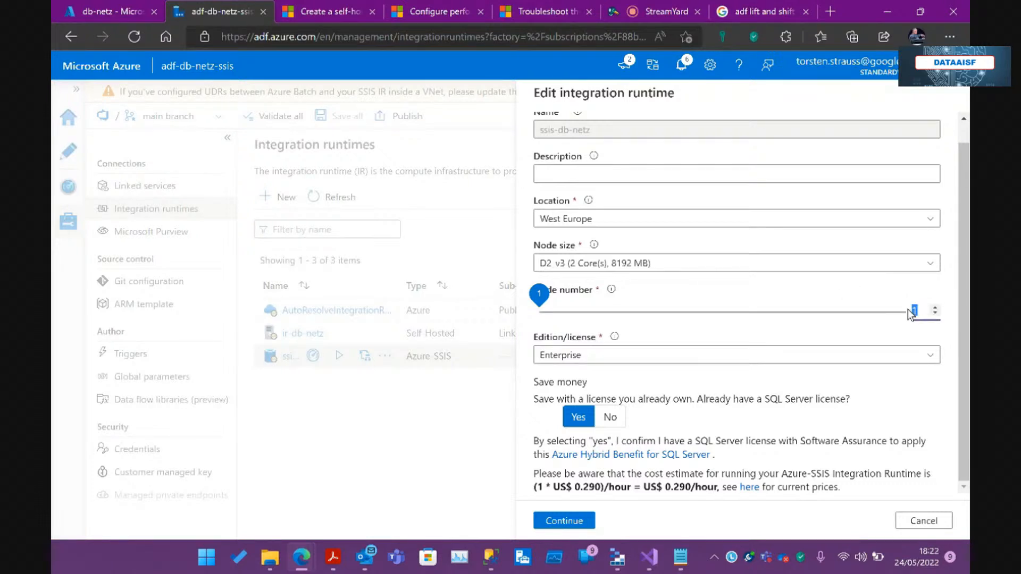
pyautogui.write('2')
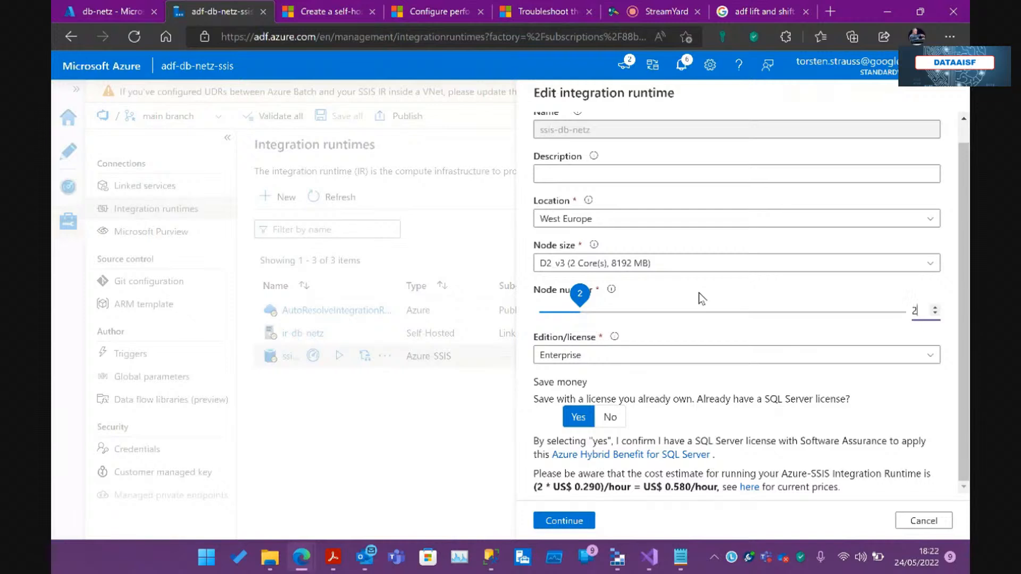
# - Set the node number to 1 and open the choices for the edition/license
pyautogui.press('Down')
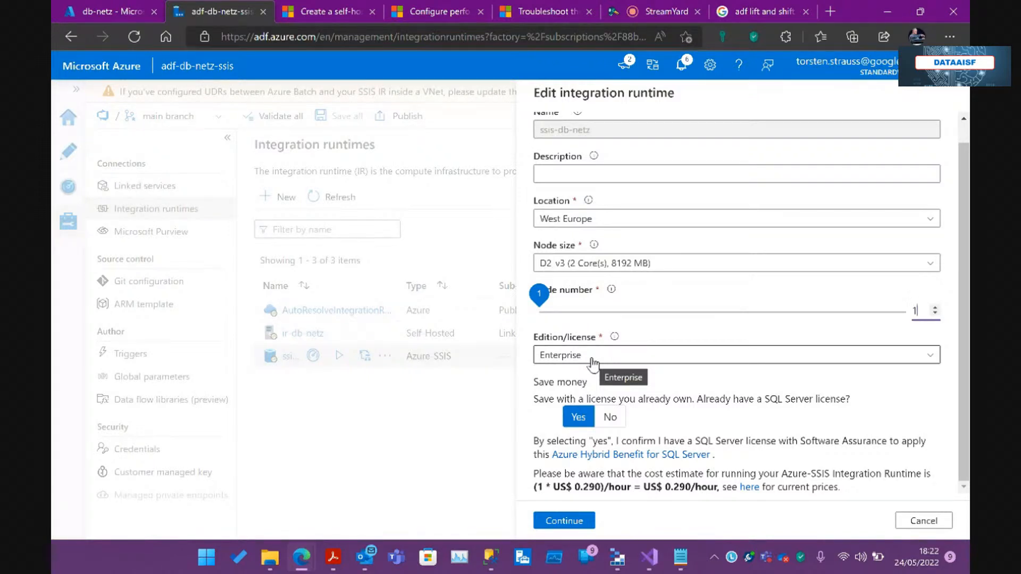
pyautogui.click(594, 366)
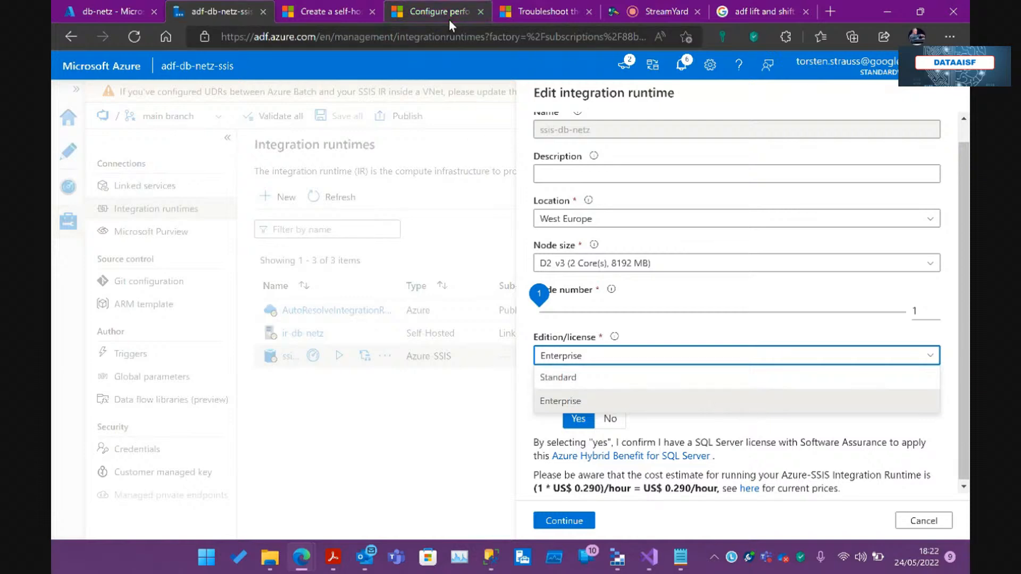
# - Switch to the Azure-SSIS performance documentation and look through its article navigation for a page about the Enterprise Edition
pyautogui.click(430, 9)
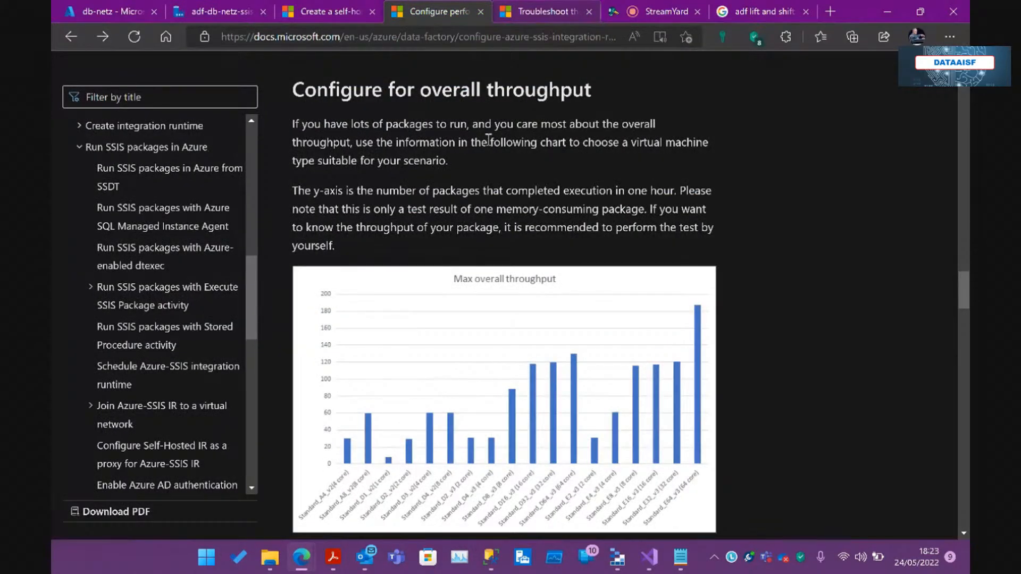
pyautogui.scroll(5, 489, 140)
pyautogui.scroll(12, 486, 136)
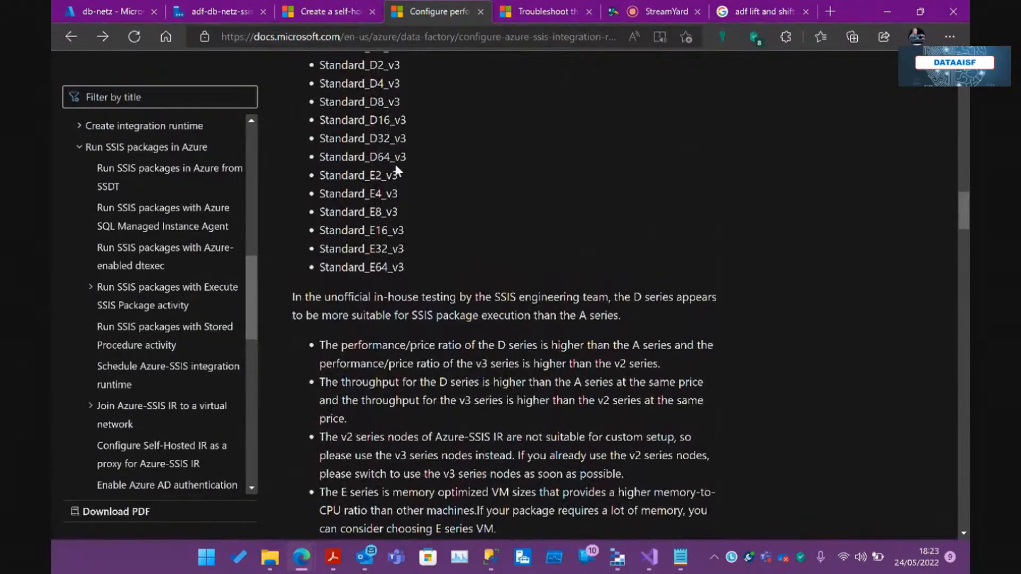
pyautogui.scroll(3, 205, 191)
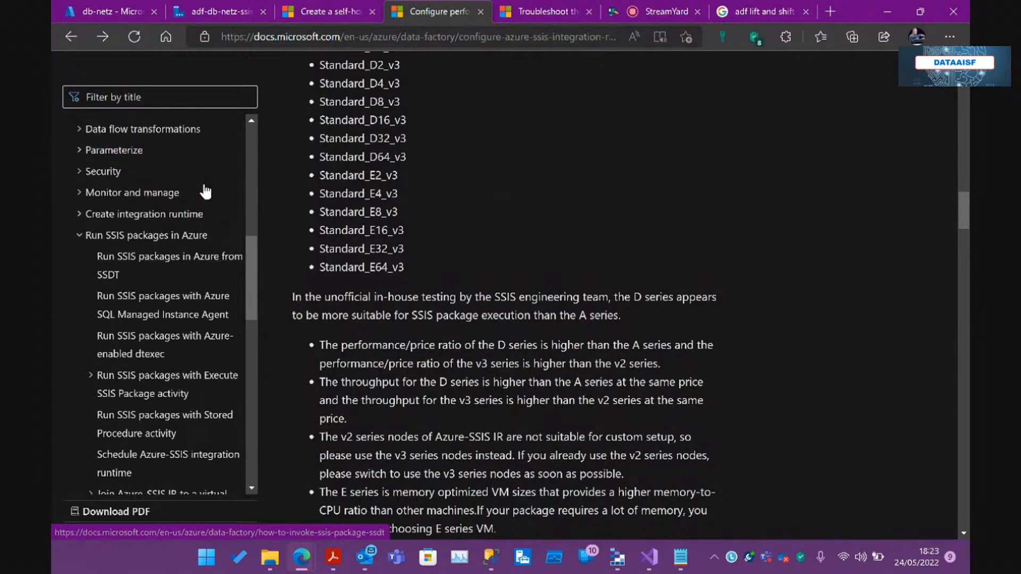
pyautogui.scroll(-3, 205, 191)
pyautogui.scroll(-3, 205, 191)
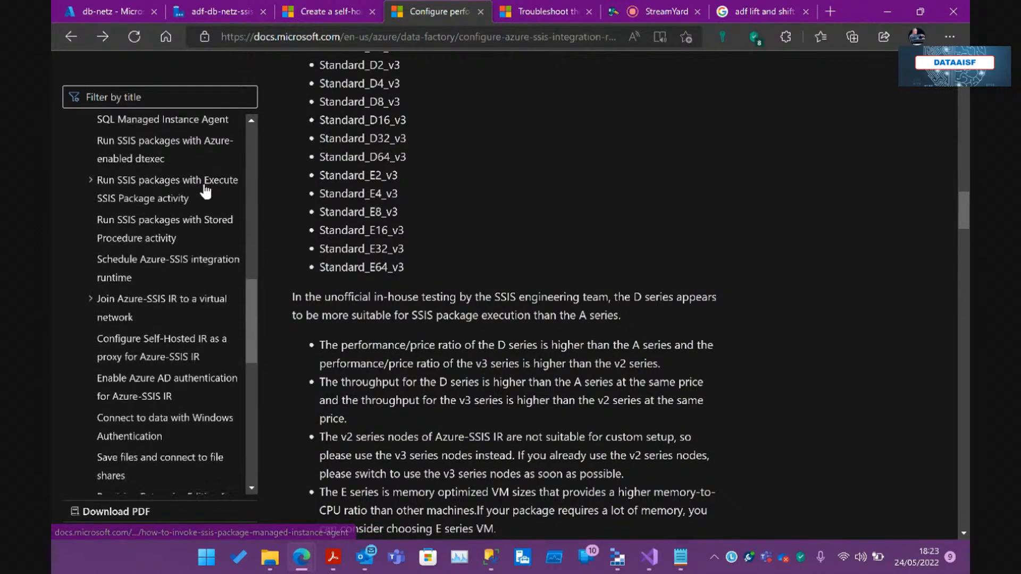
pyautogui.scroll(-2, 190, 299)
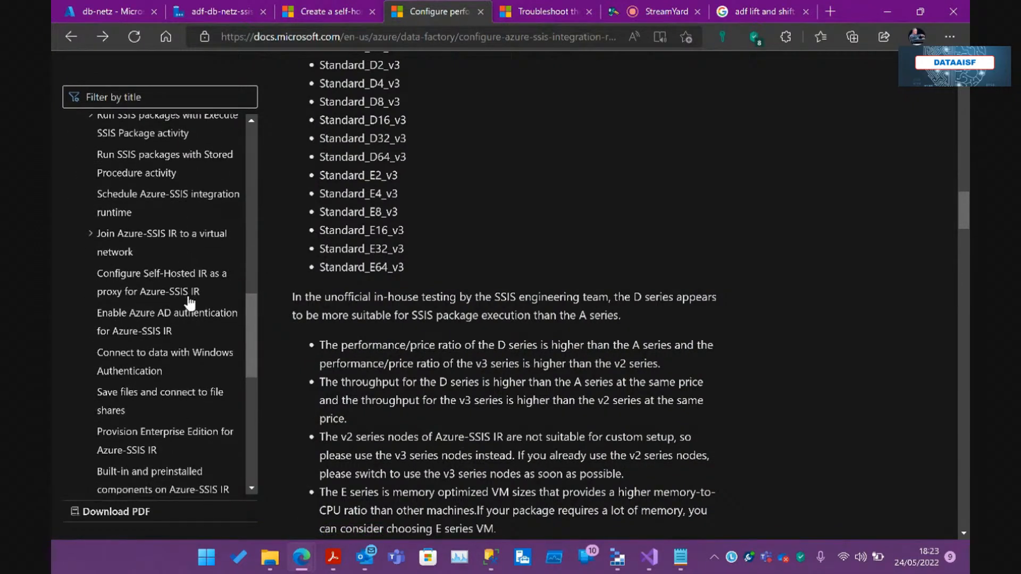
pyautogui.scroll(2, 190, 304)
pyautogui.scroll(2, 189, 303)
pyautogui.scroll(3, 189, 303)
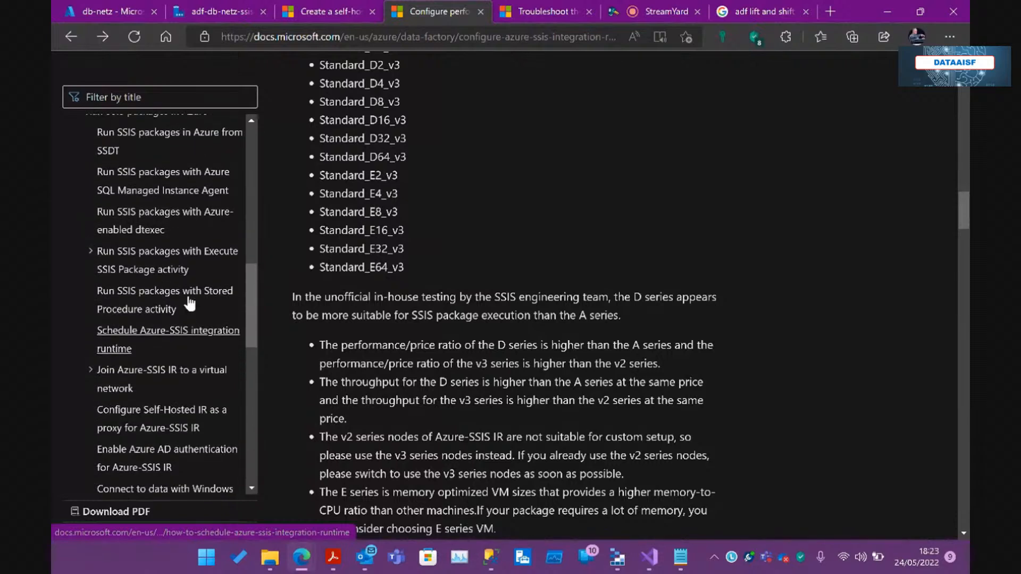
# - Search the documentation page for "enter" and open the article on provisioning Enterprise Edition for Azure-SSIS IR
pyautogui.hotkey('ctrl', 'f')
pyautogui.write('ent')
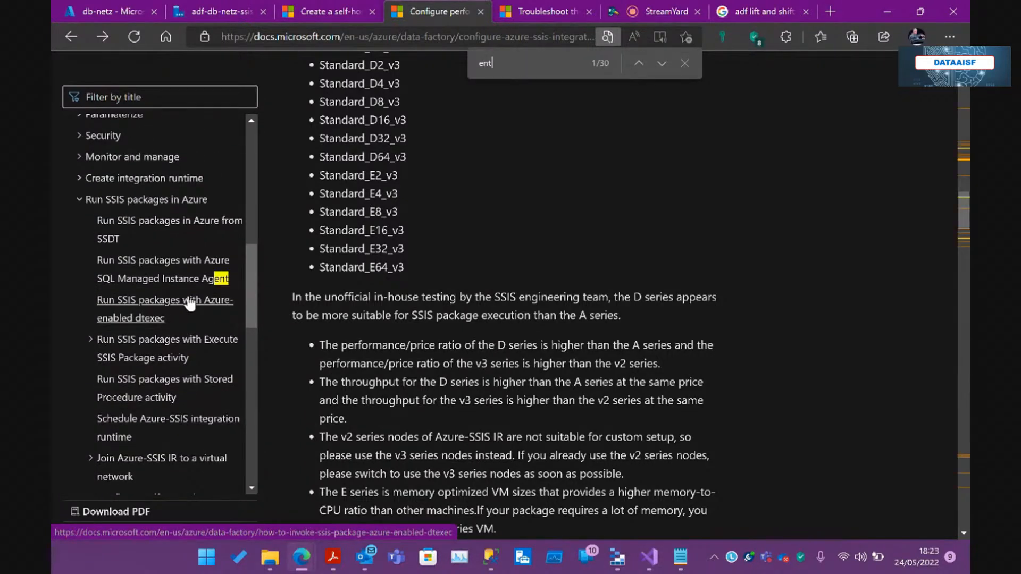
pyautogui.write('er')
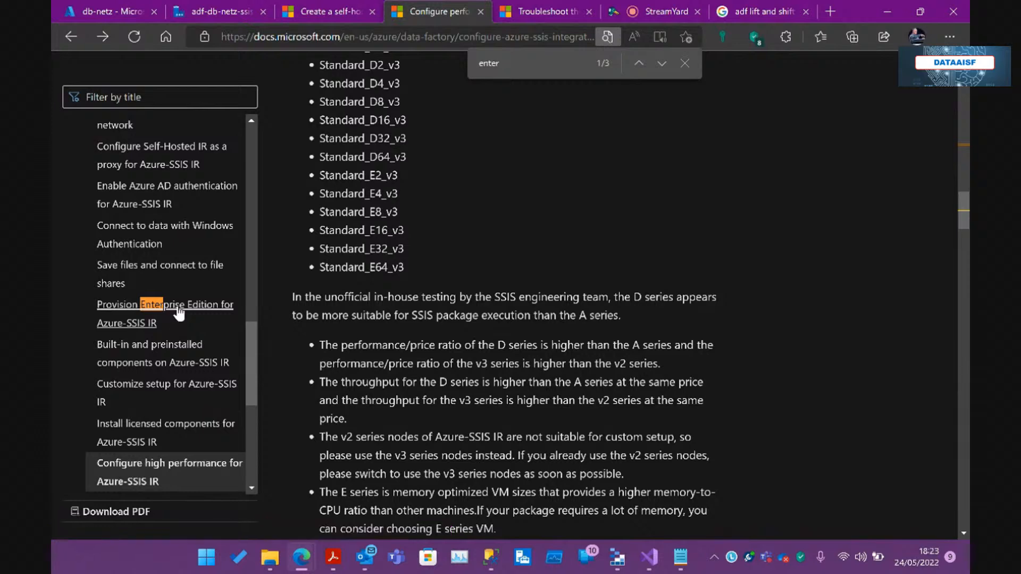
pyautogui.click(178, 314)
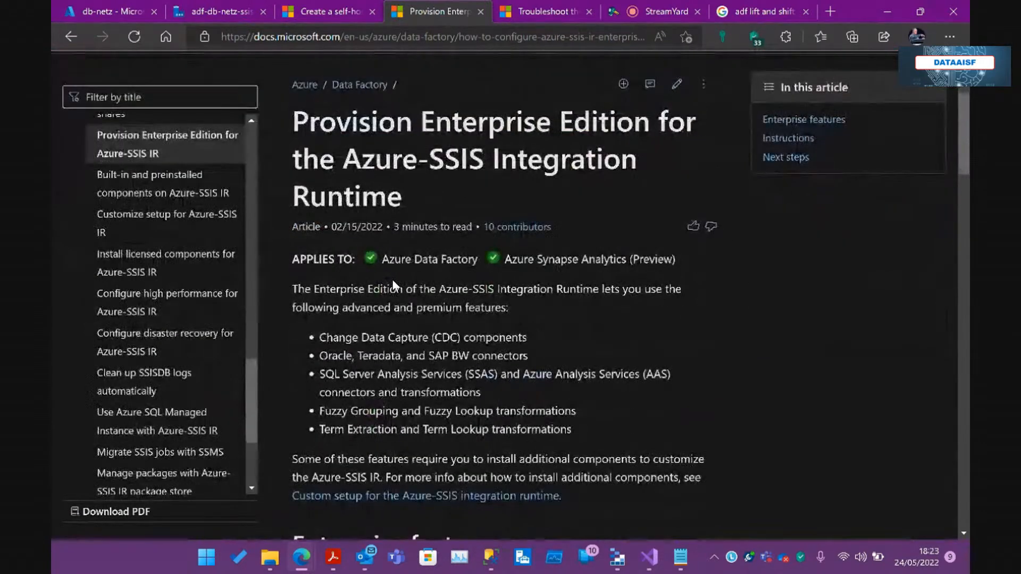
# - Examine the Enterprise features table, including the CDC, Oracle, Teradata, SAP BW and Analysis Services entries
pyautogui.scroll(-5, 393, 282)
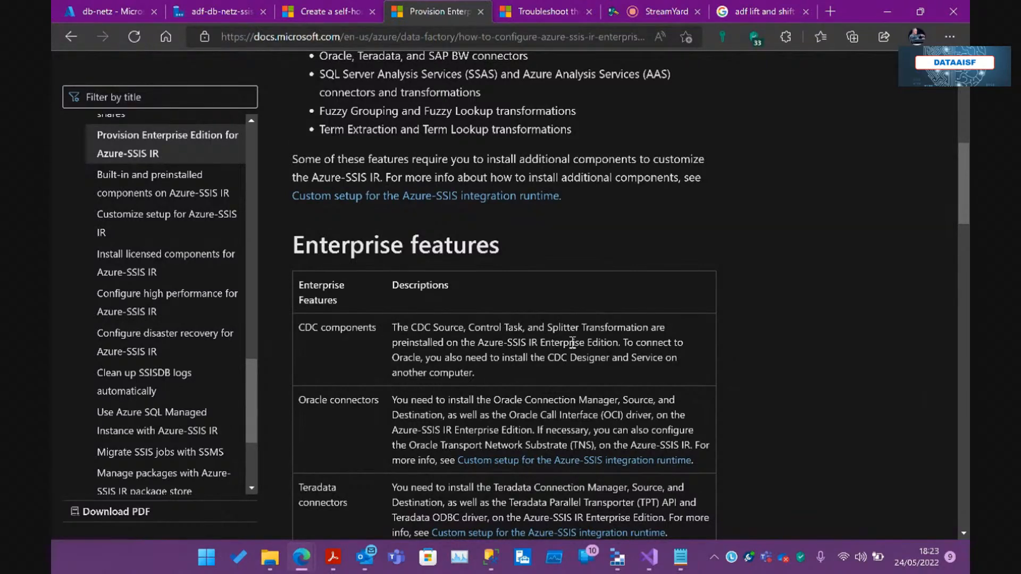
pyautogui.scroll(-2, 571, 343)
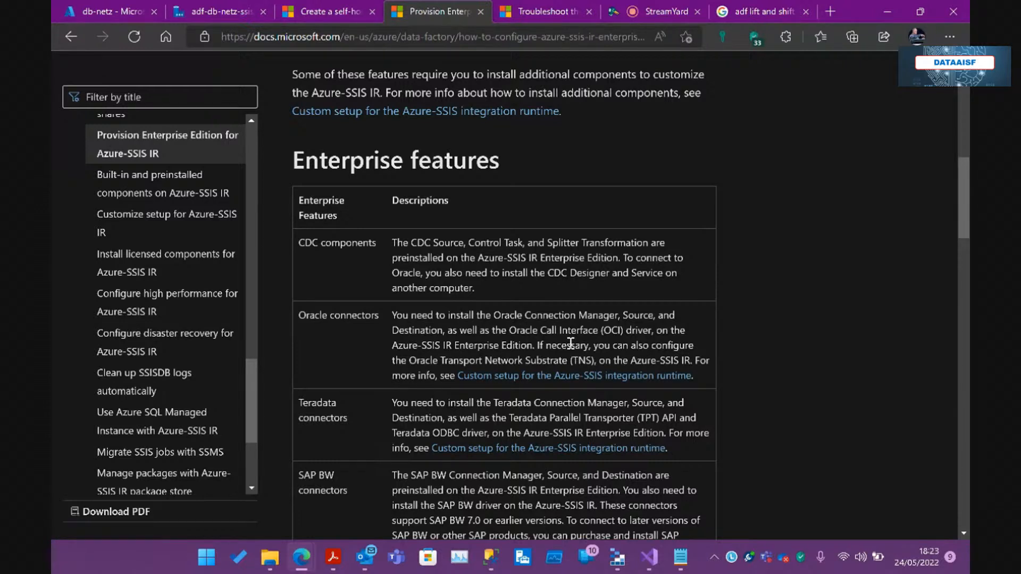
pyautogui.scroll(-8, 570, 343)
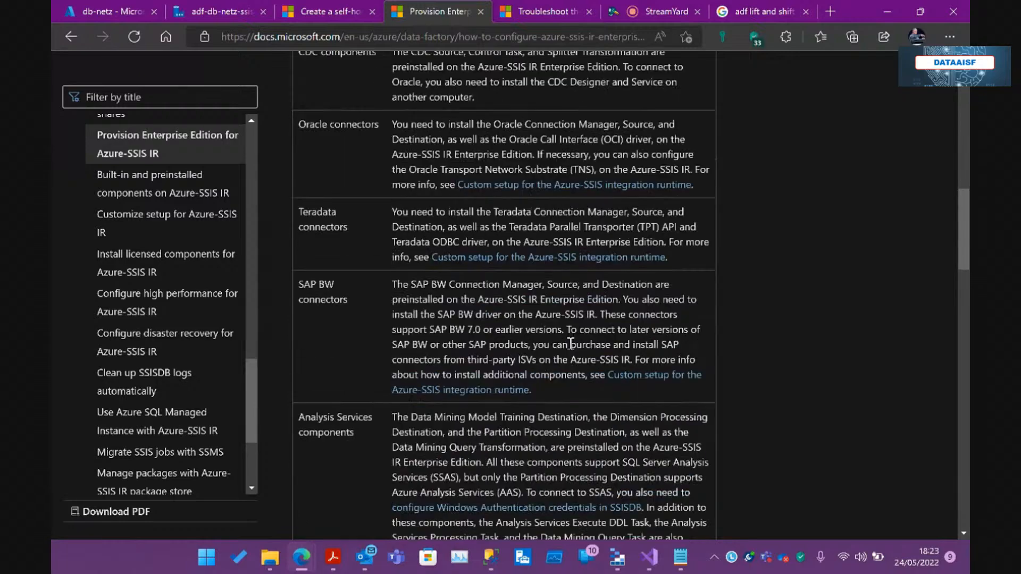
pyautogui.scroll(-5, 571, 343)
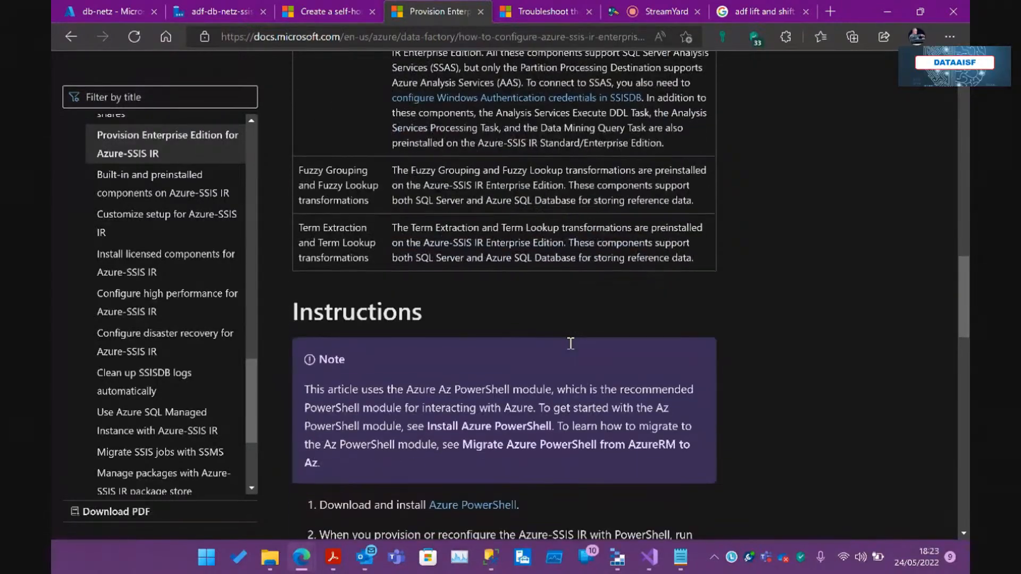
pyautogui.scroll(7, 505, 266)
pyautogui.scroll(-3, 362, 364)
pyautogui.scroll(3, 355, 255)
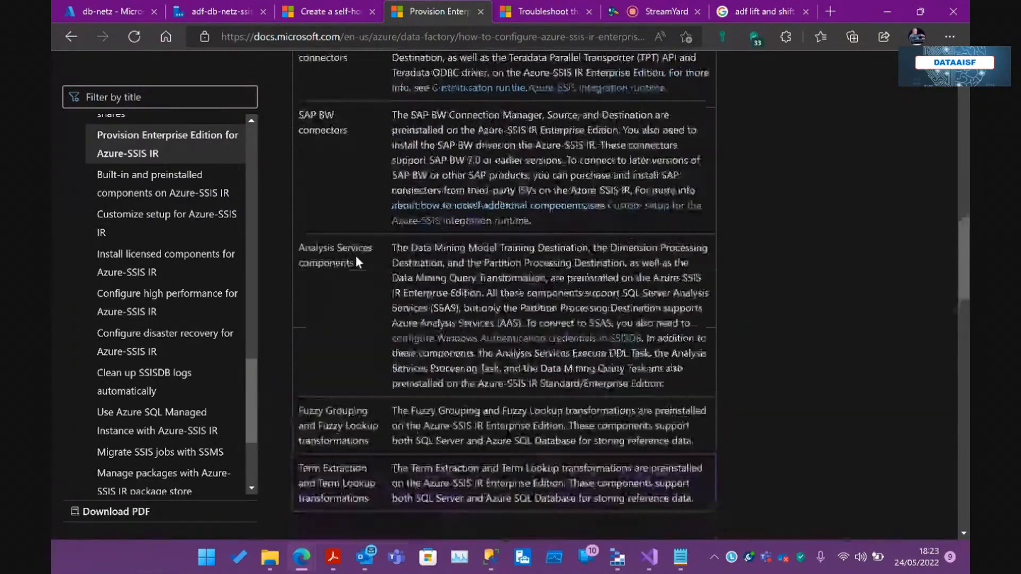
pyautogui.scroll(3, 330, 253)
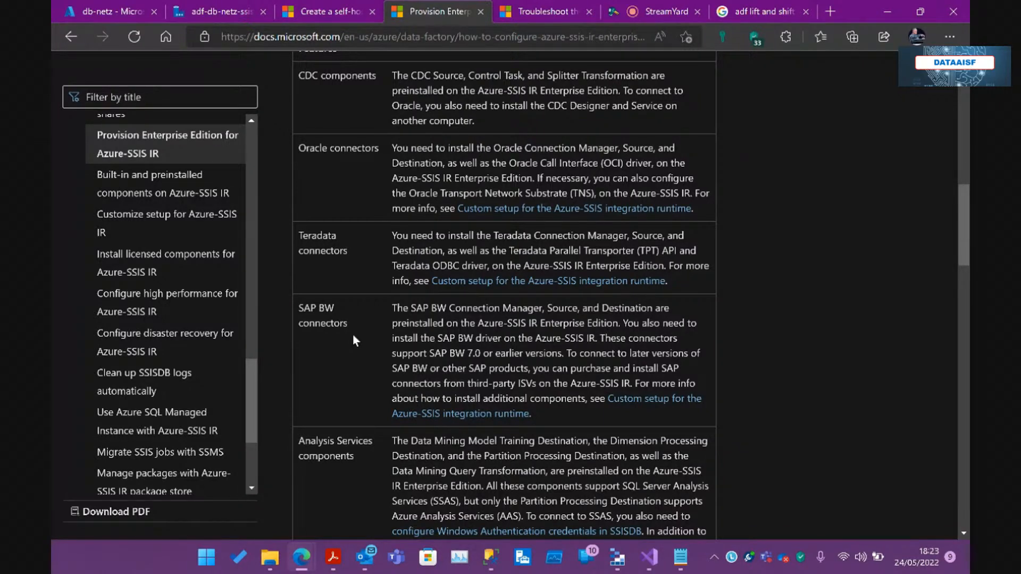
# - Return to the ssis-db-netz settings in Azure Data Factory, proceed to the deployment settings and try the user-assigned managed identity authentication option
pyautogui.click(325, 12)
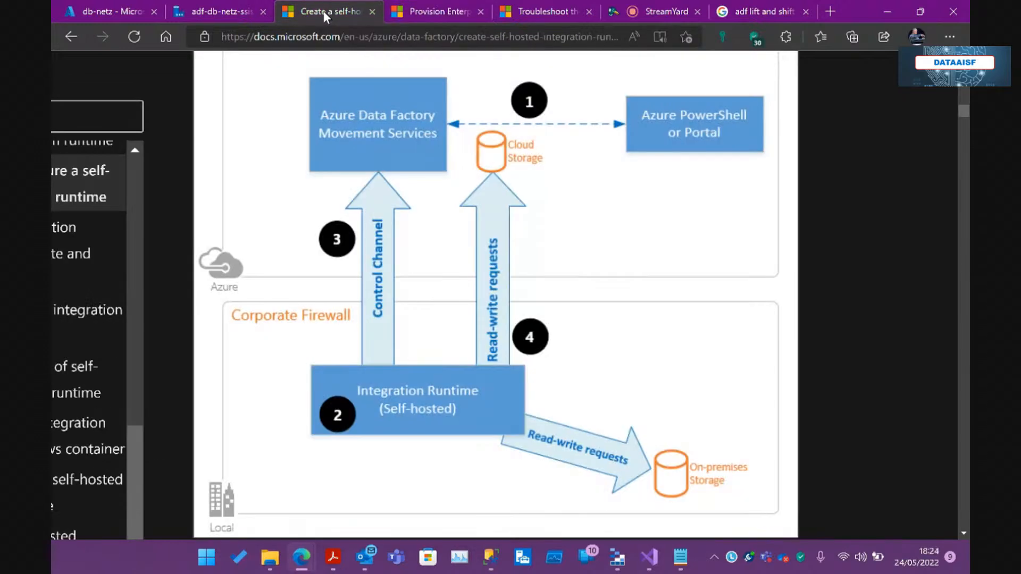
pyautogui.click(225, 12)
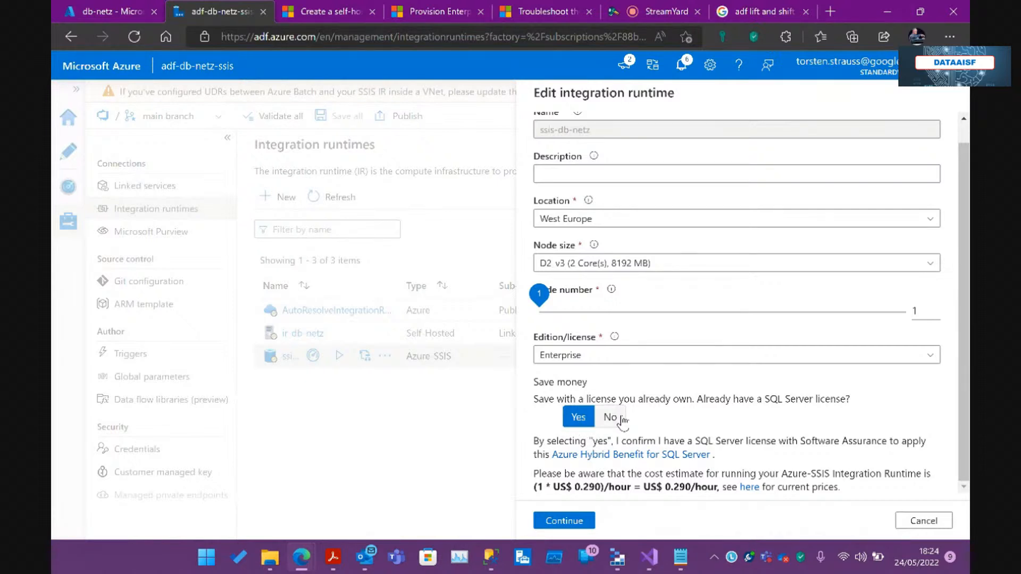
pyautogui.click(553, 528)
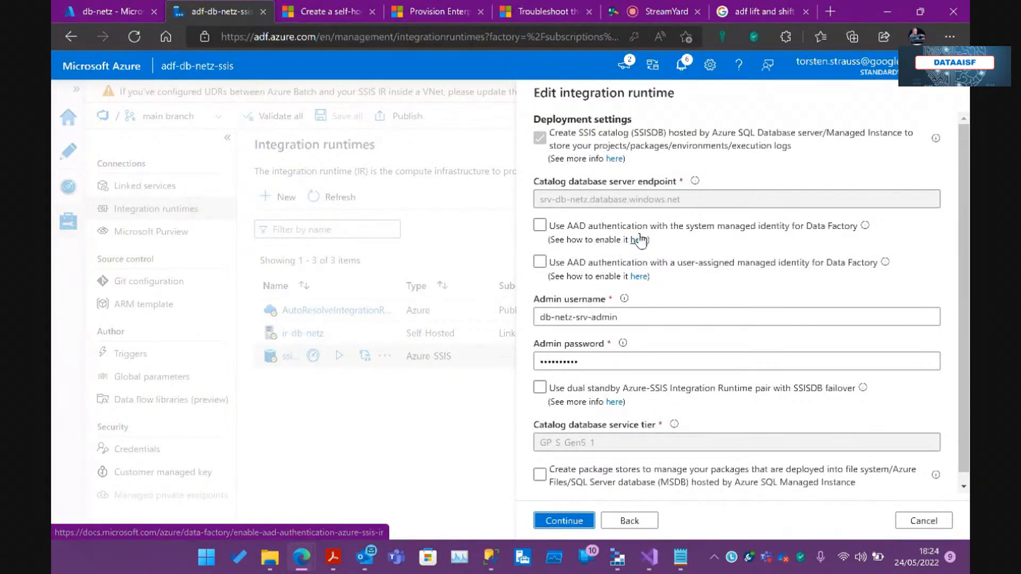
pyautogui.click(718, 263)
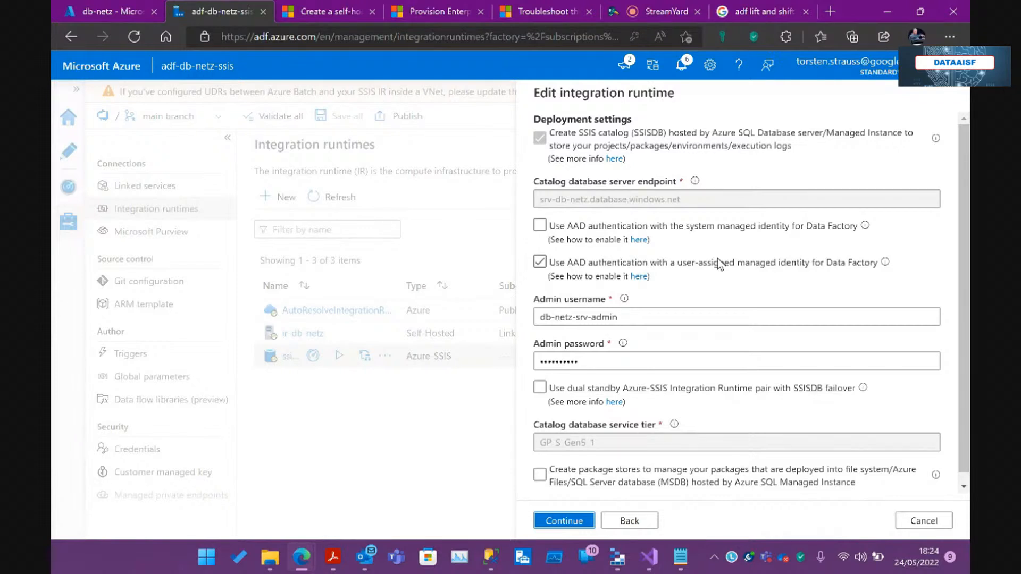
pyautogui.click(719, 262)
# - Switch to SQL Server Management Studio, expand the srv-db-netz.database.windows.net server and select its SSISDB database
pyautogui.click(491, 557)
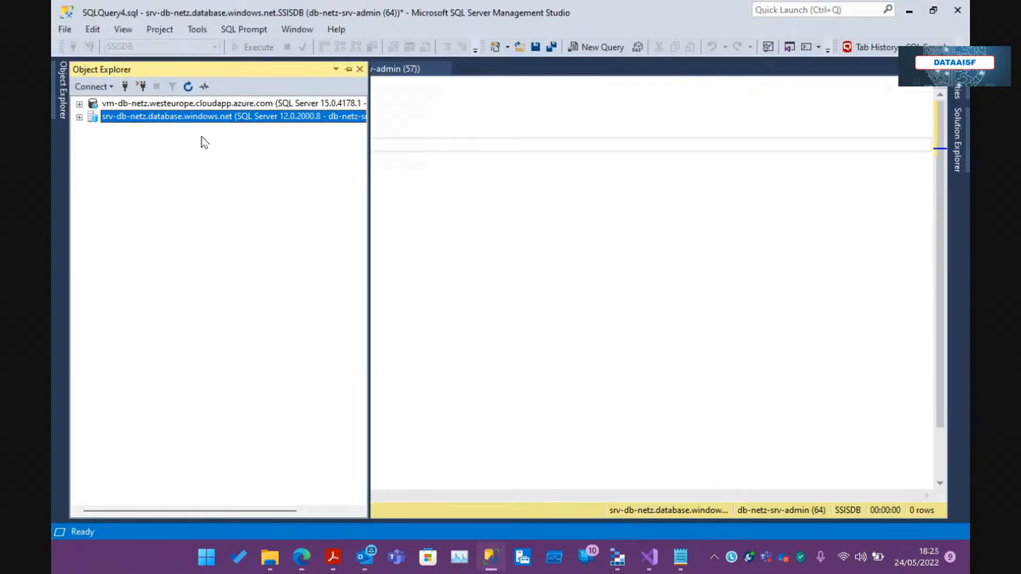
pyautogui.click(80, 116)
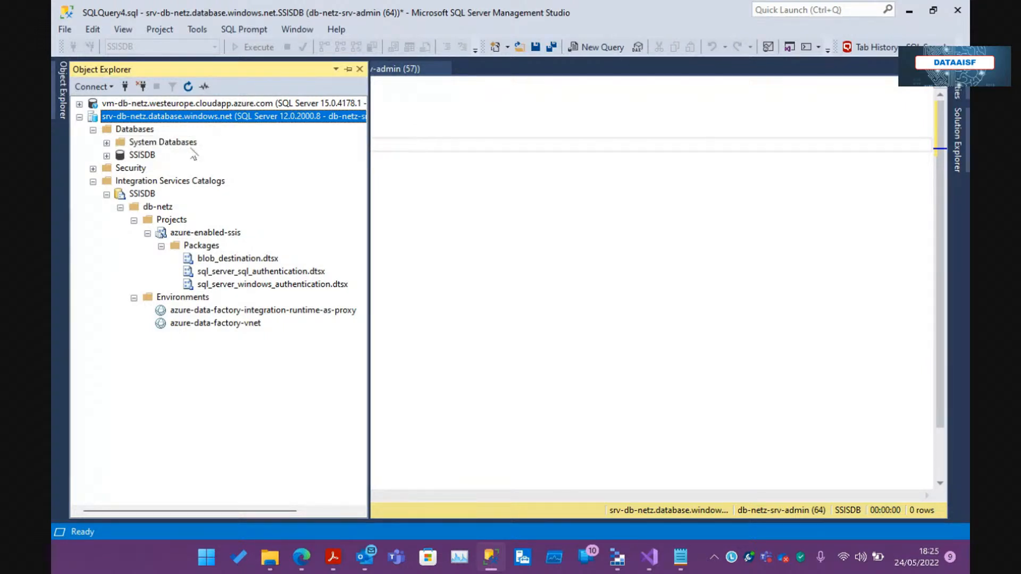
pyautogui.click(137, 156)
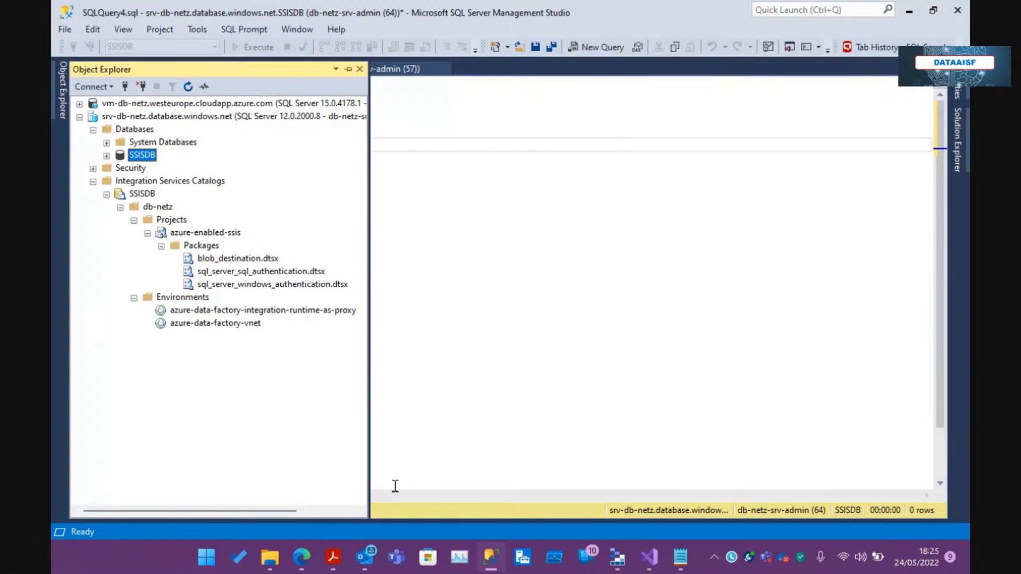
# - Return to Azure Data Factory and review the deployment settings, including the user-assigned managed identity option and the admin username
pyautogui.moveTo(295, 565)
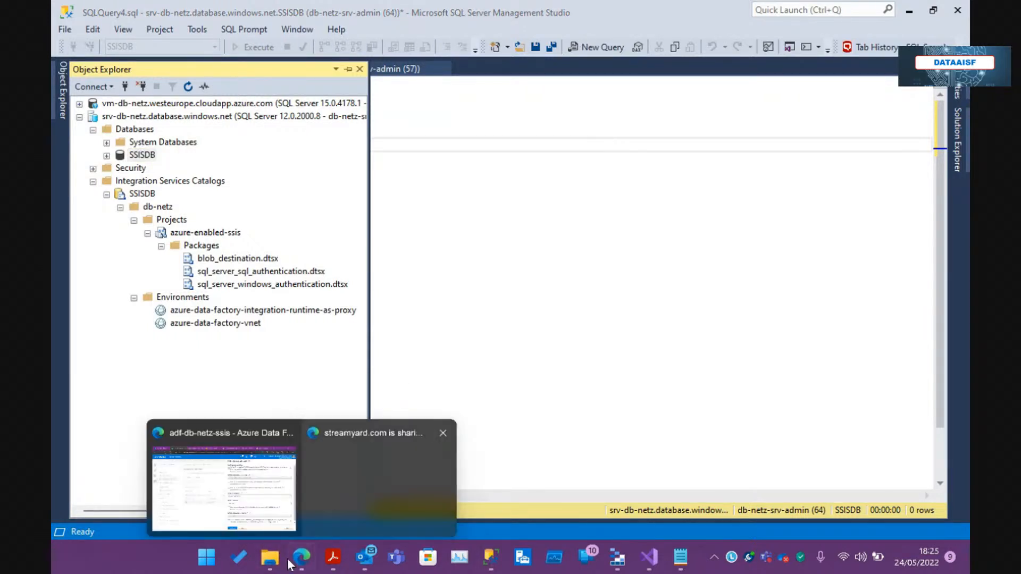
pyautogui.click(223, 482)
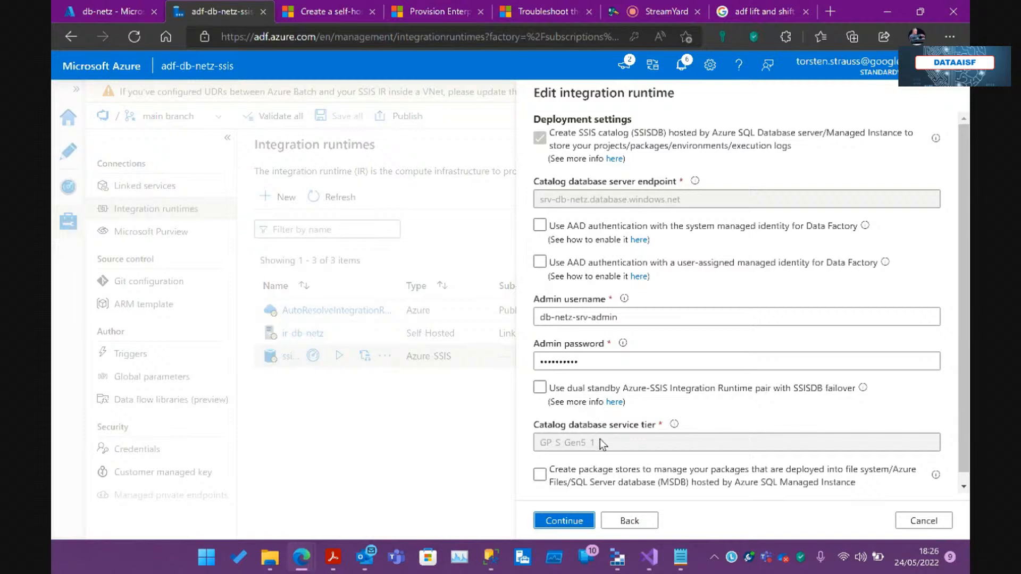
pyautogui.scroll(-1, 604, 446)
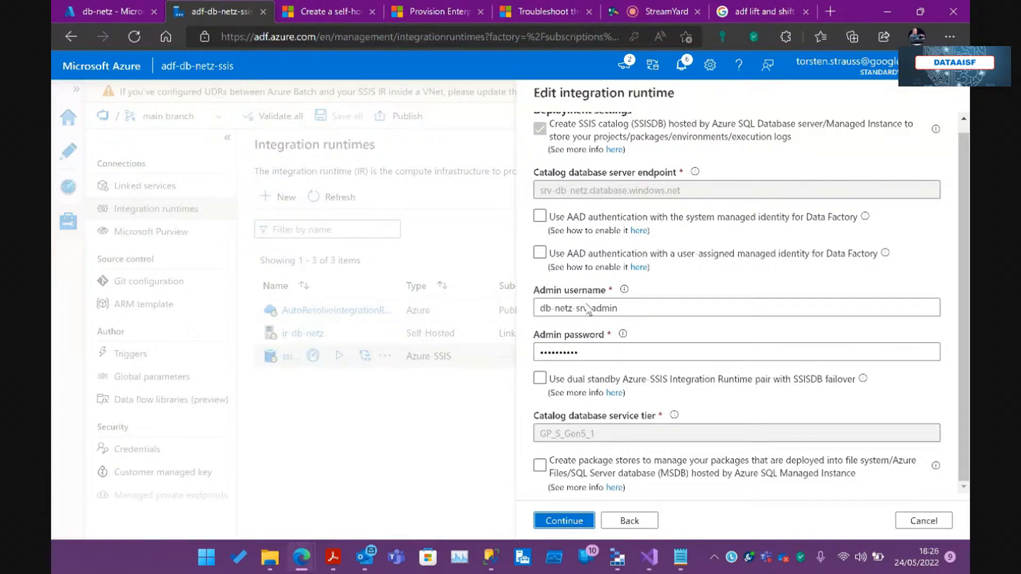
pyautogui.scroll(1, 587, 264)
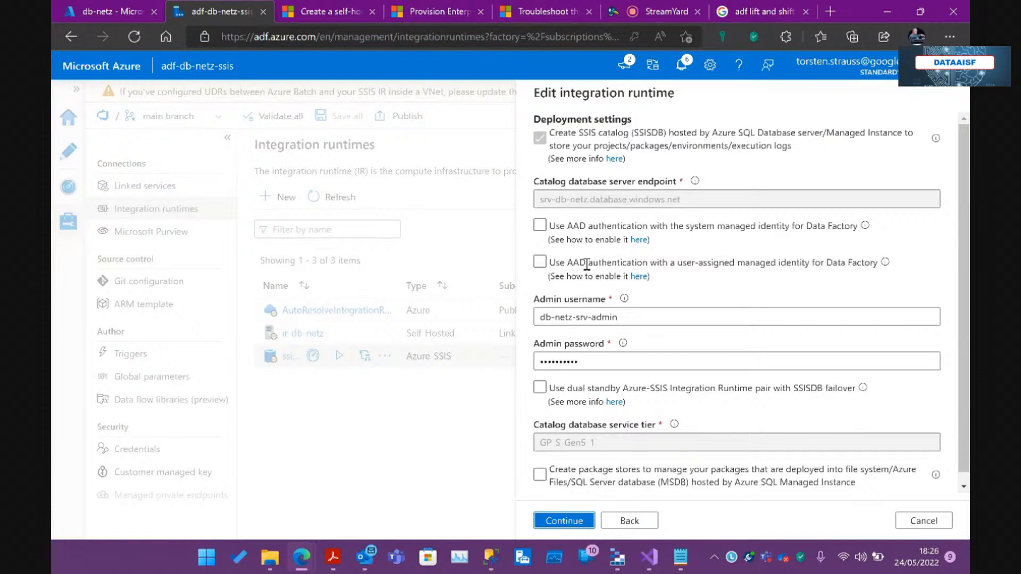
pyautogui.click(587, 264)
pyautogui.click(586, 263)
pyautogui.click(674, 317)
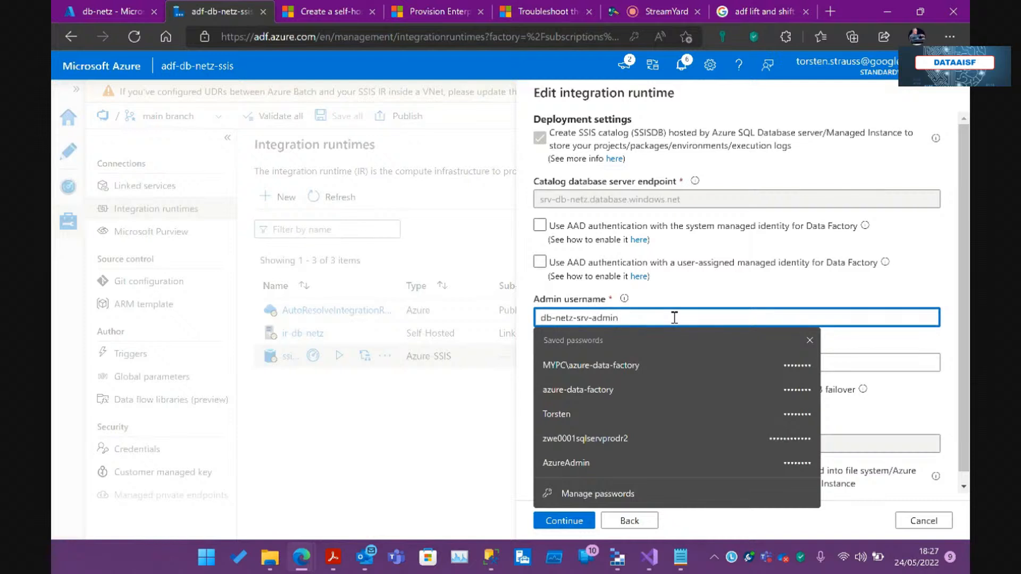
pyautogui.click(719, 303)
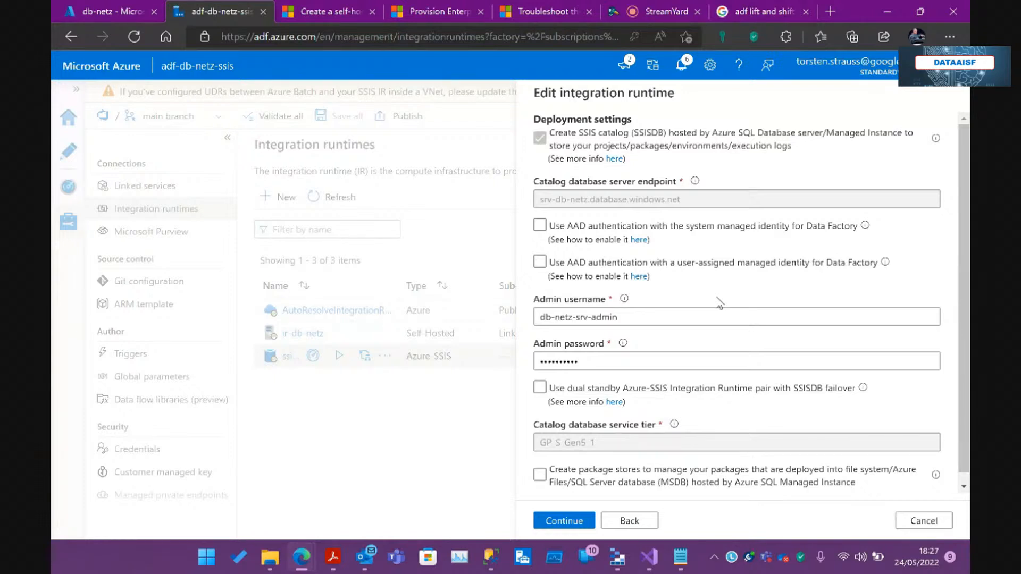
# - Proceed to the advanced settings of the integration runtime and set the maximum parallel executions per node to 1
pyautogui.scroll(-1, 656, 311)
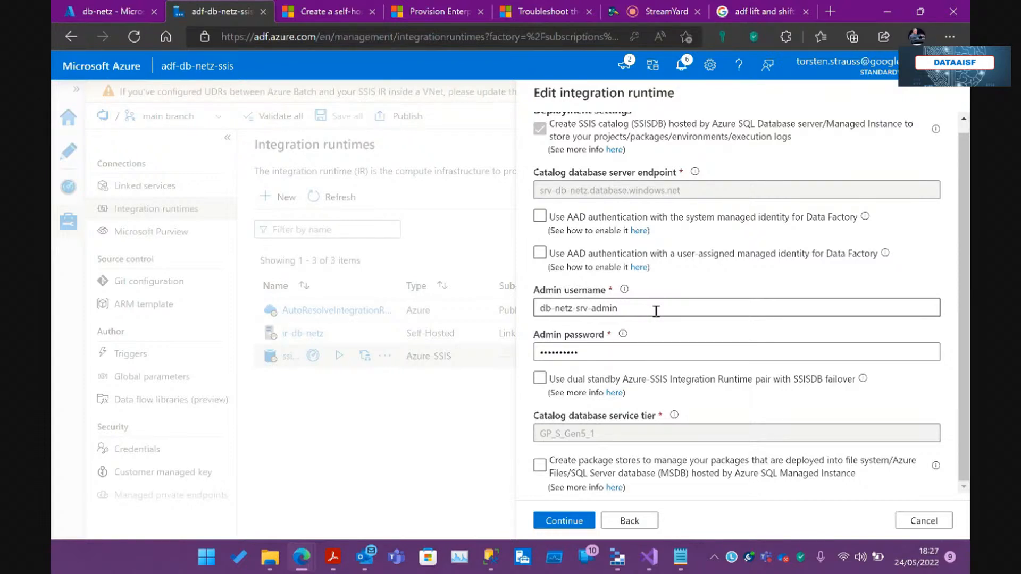
pyautogui.click(564, 522)
pyautogui.scroll(1, 622, 150)
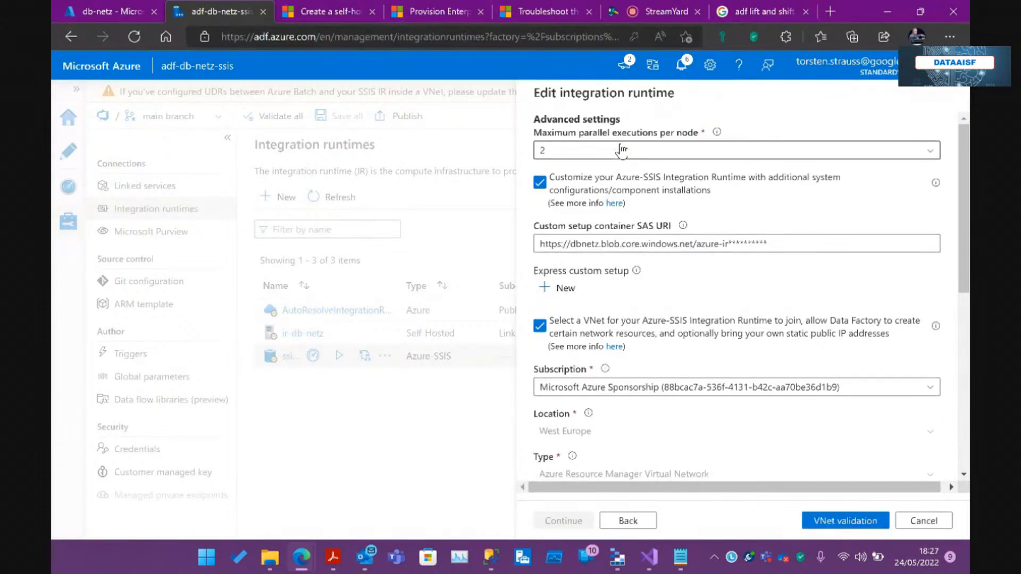
pyautogui.click(596, 152)
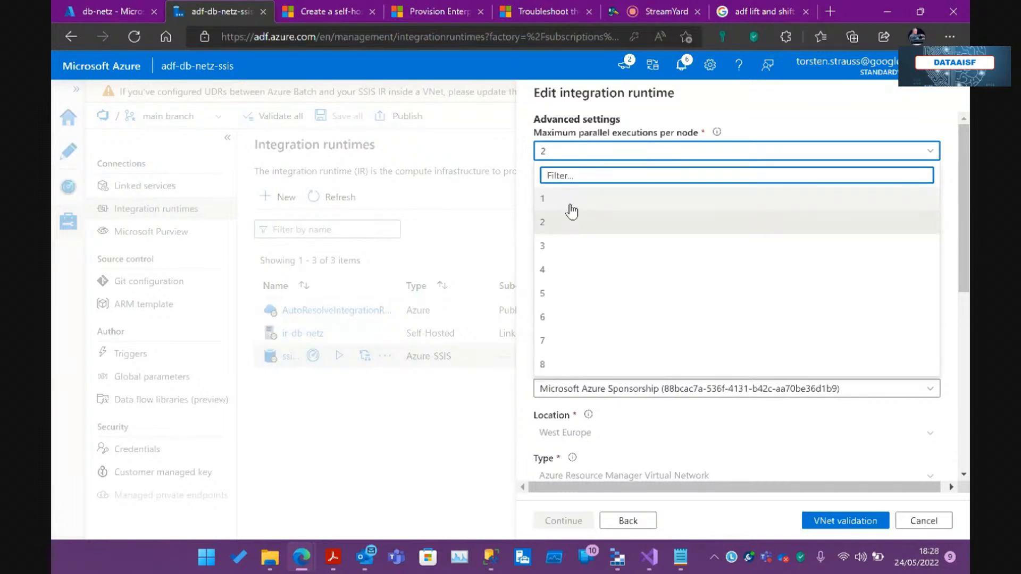
pyautogui.click(572, 205)
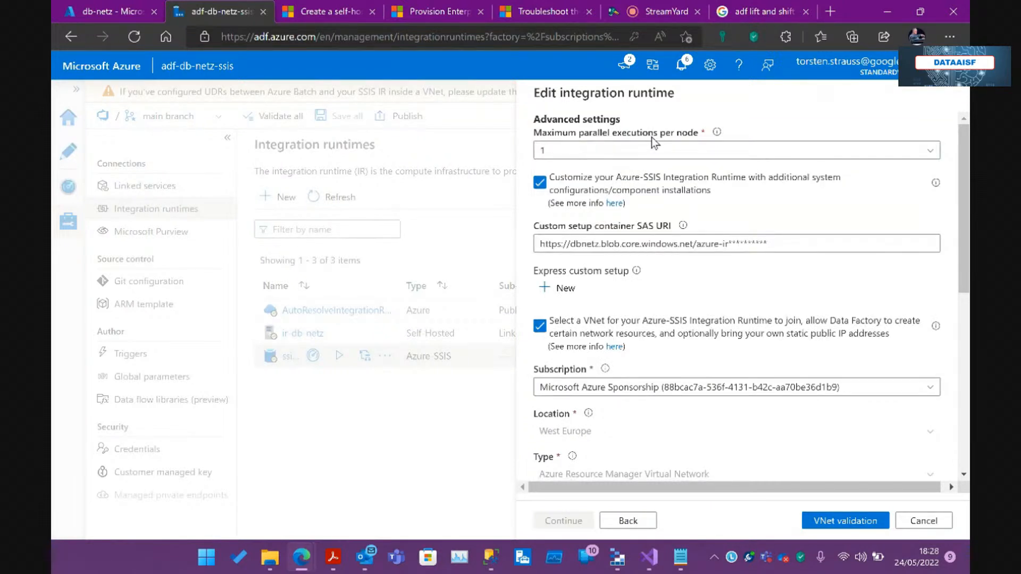
# - Try 8 as the maximum parallel executions per node of the integration runtime, and set it to 2
pyautogui.click(626, 154)
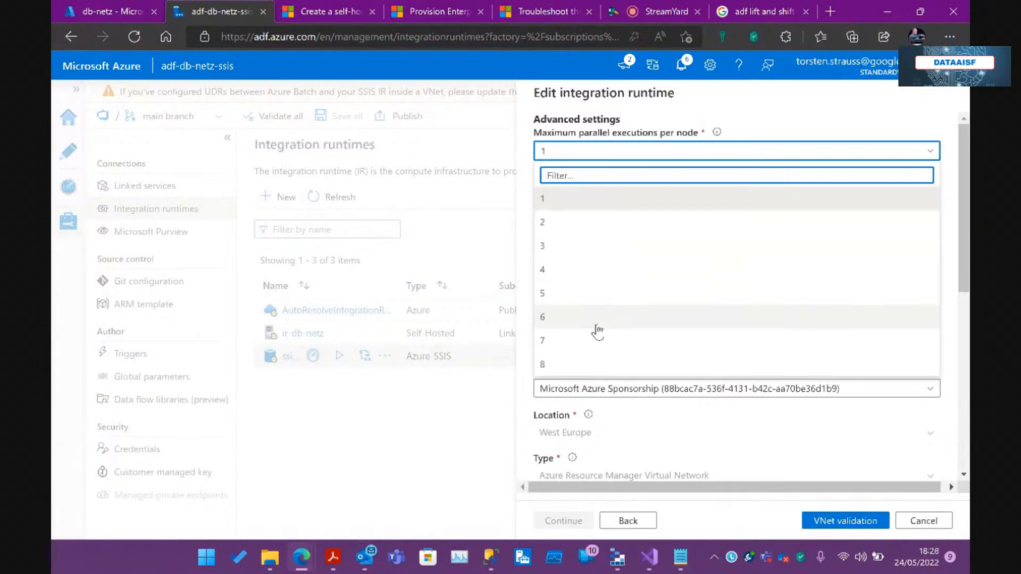
pyautogui.click(586, 364)
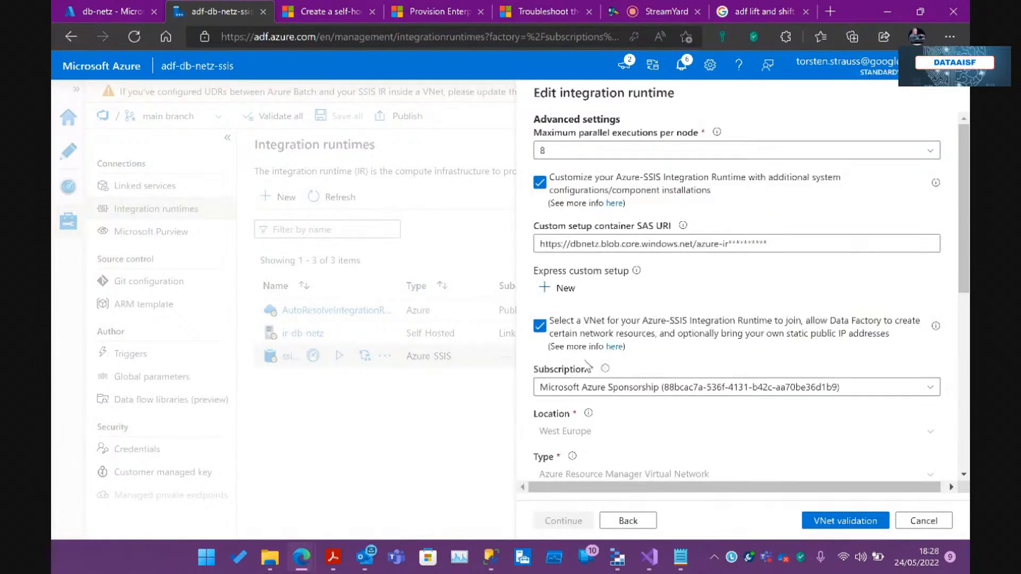
pyautogui.click(620, 151)
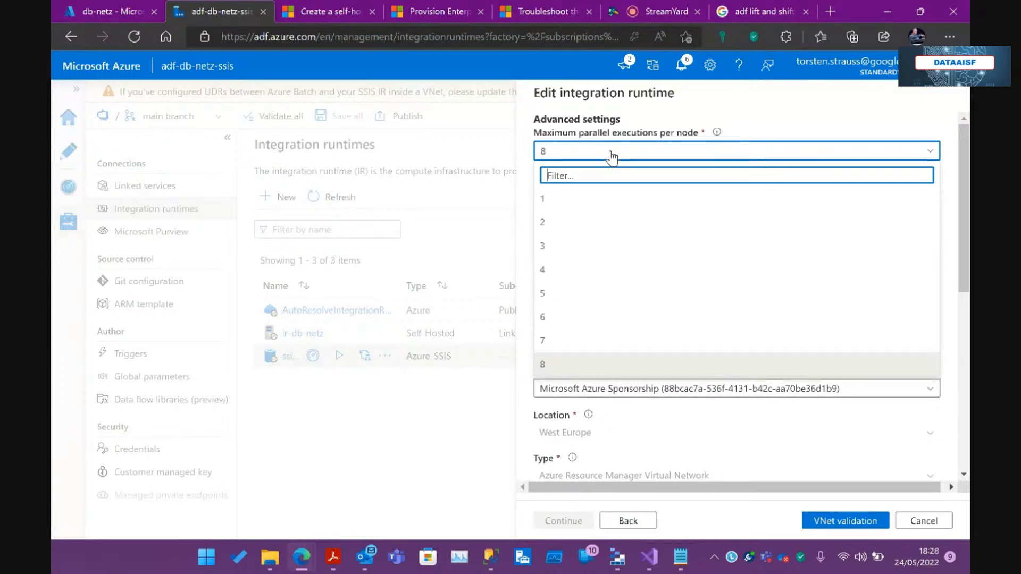
pyautogui.click(586, 226)
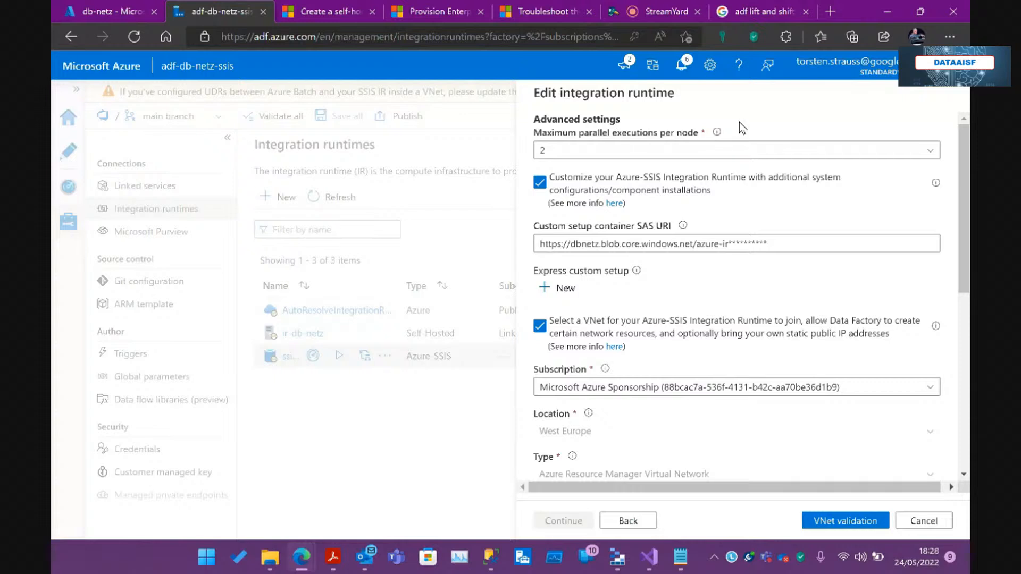
pyautogui.click(613, 154)
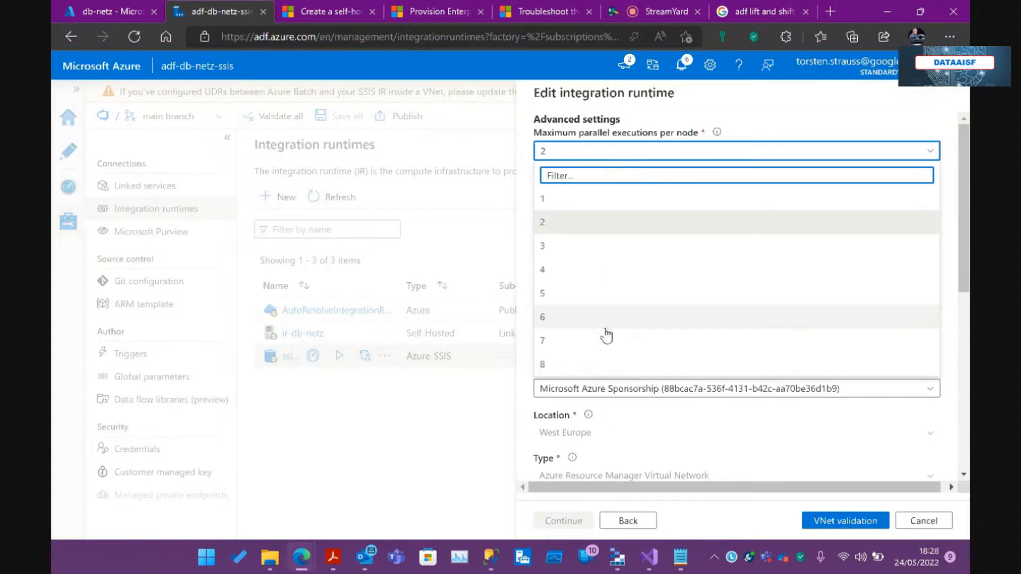
pyautogui.click(772, 127)
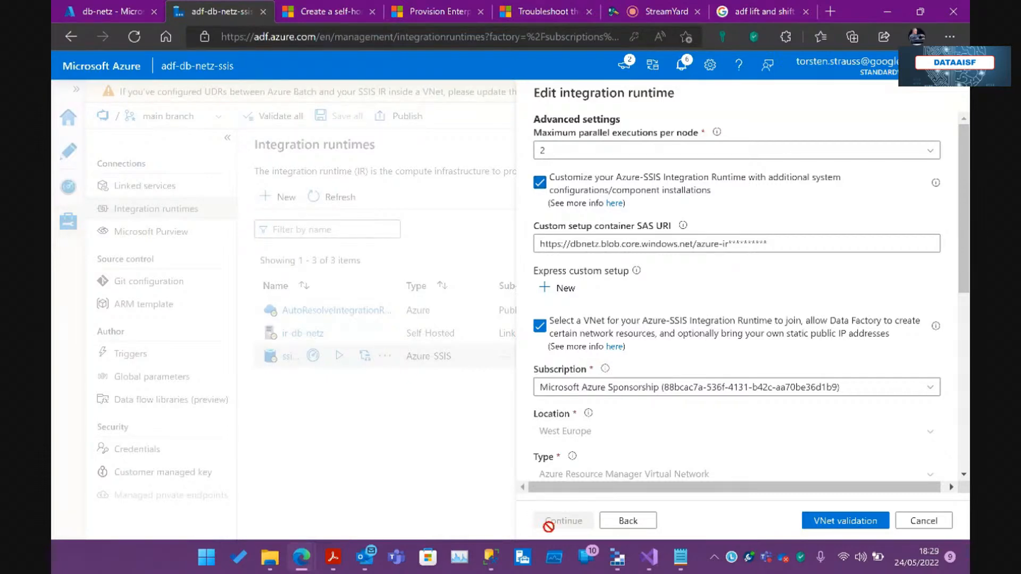
# - Switch to Visual Studio and open the main.cmd file from the project's Miscellaneous folder
pyautogui.click(649, 559)
pyautogui.scroll(-6, 691, 295)
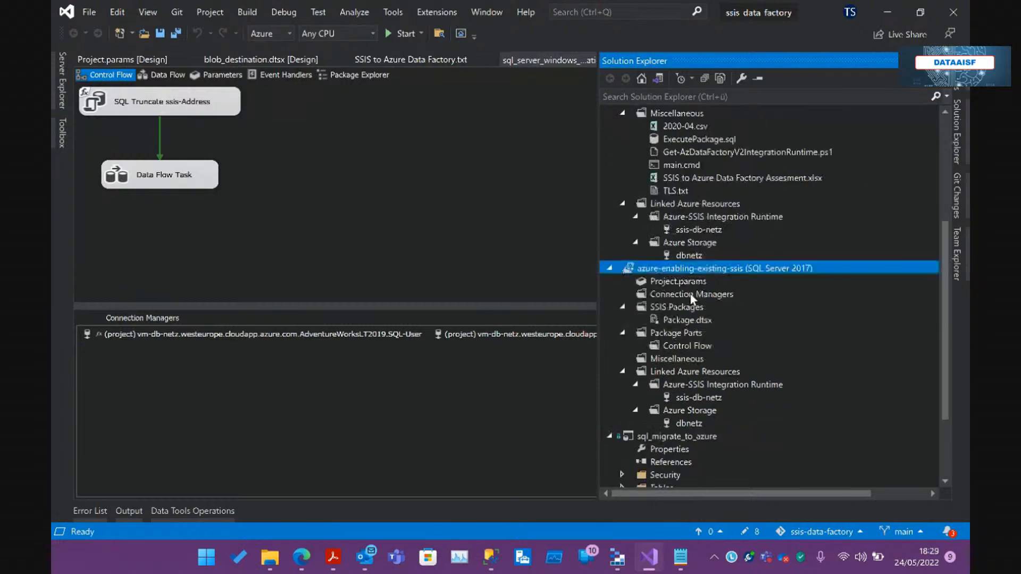
pyautogui.scroll(-1, 690, 295)
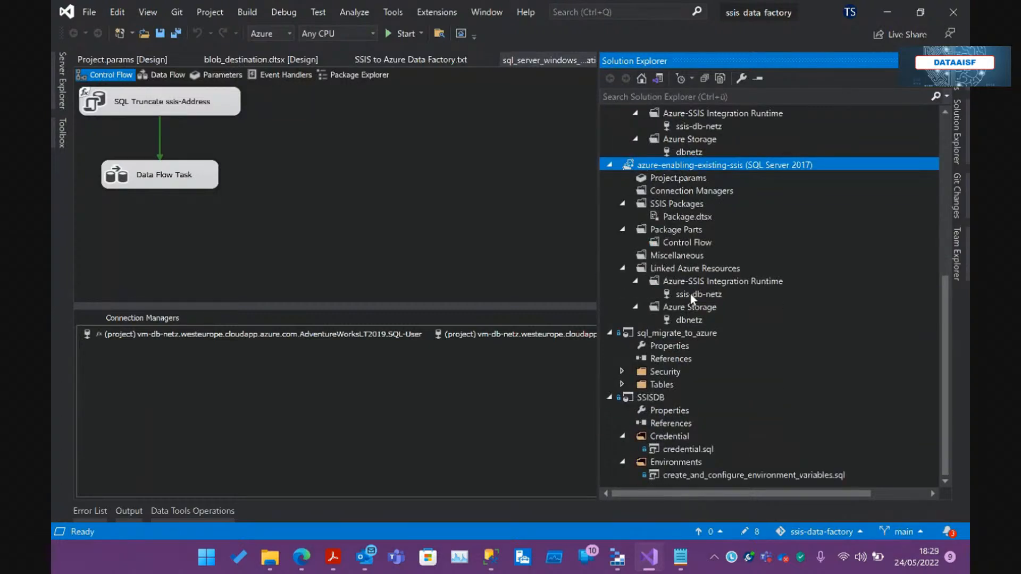
pyautogui.scroll(4, 690, 295)
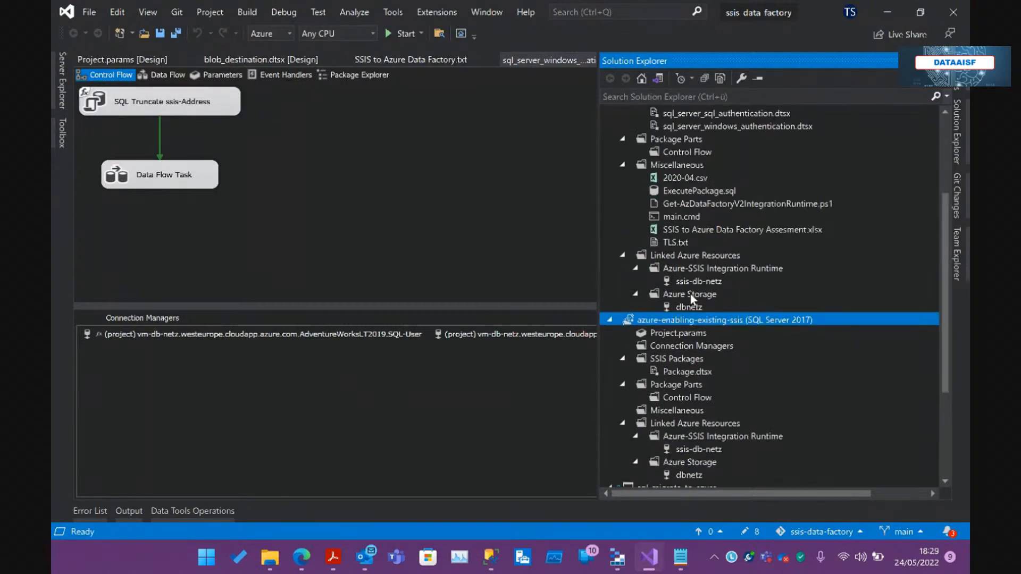
pyautogui.click(681, 220)
pyautogui.click(681, 219)
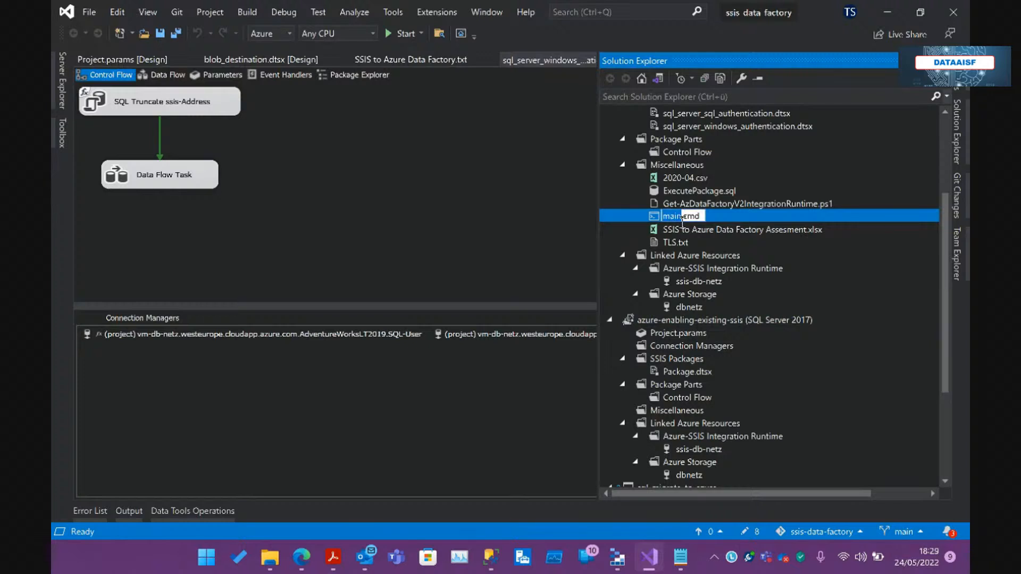
pyautogui.doubleClick(714, 214)
# - Examine the cmdkey command in main.cmd, including its user account, domain and password arguments
pyautogui.click(439, 140)
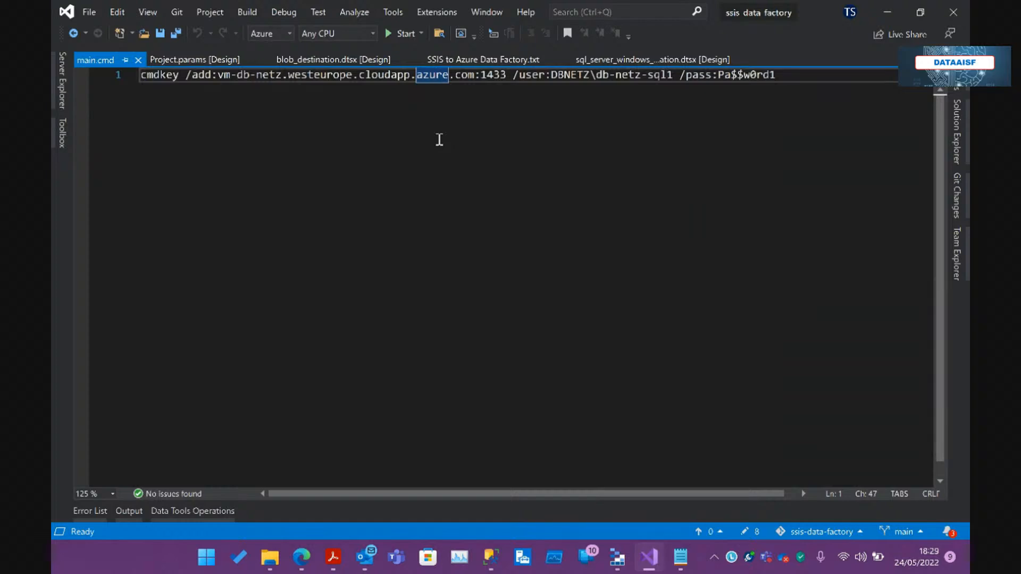
pyautogui.press('Home')
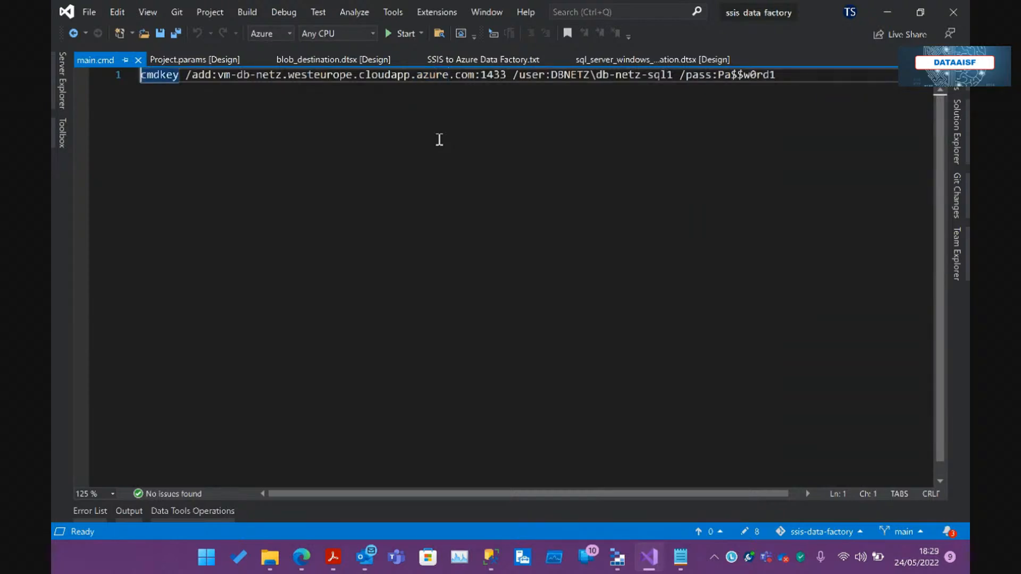
pyautogui.hotkey('ctrl', 'shift', 'Right')
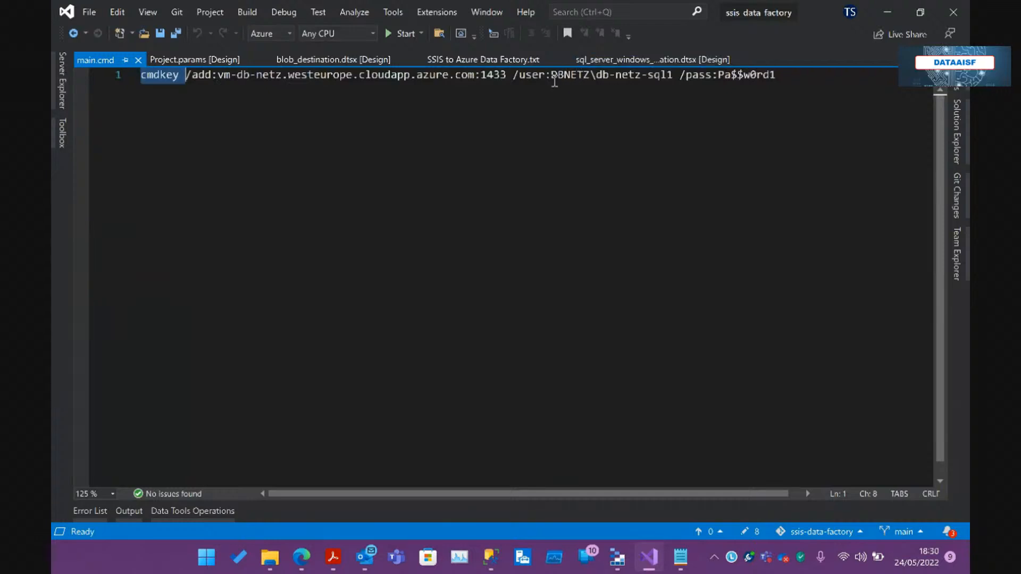
pyautogui.moveTo(551, 74); pyautogui.dragTo(665, 71)
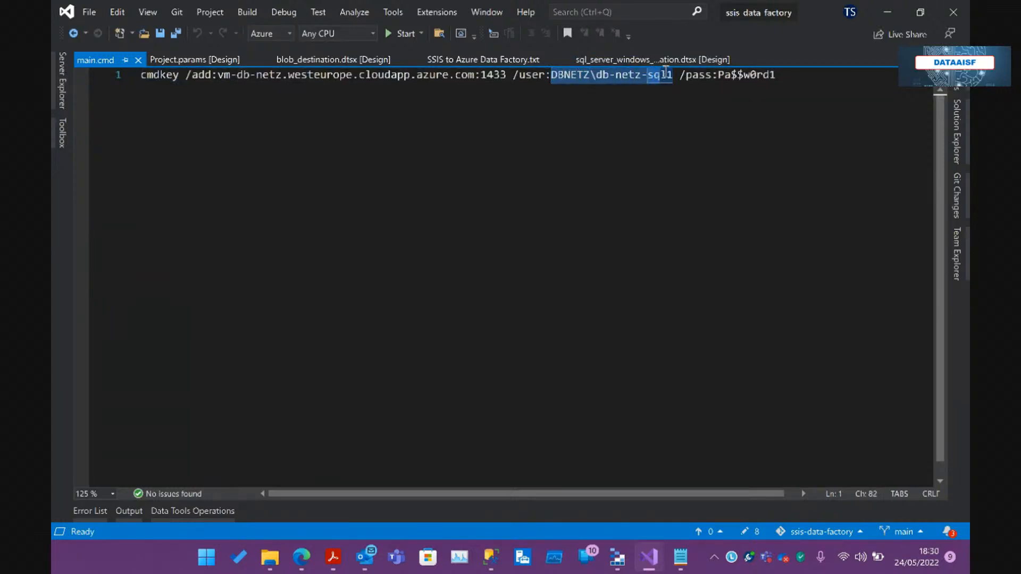
pyautogui.doubleClick(611, 73)
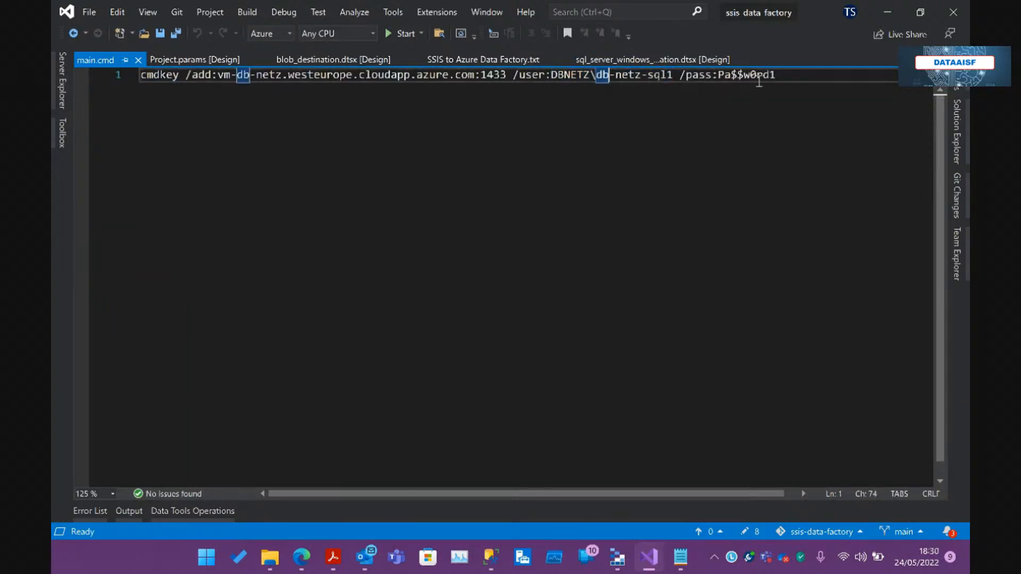
pyautogui.doubleClick(763, 76)
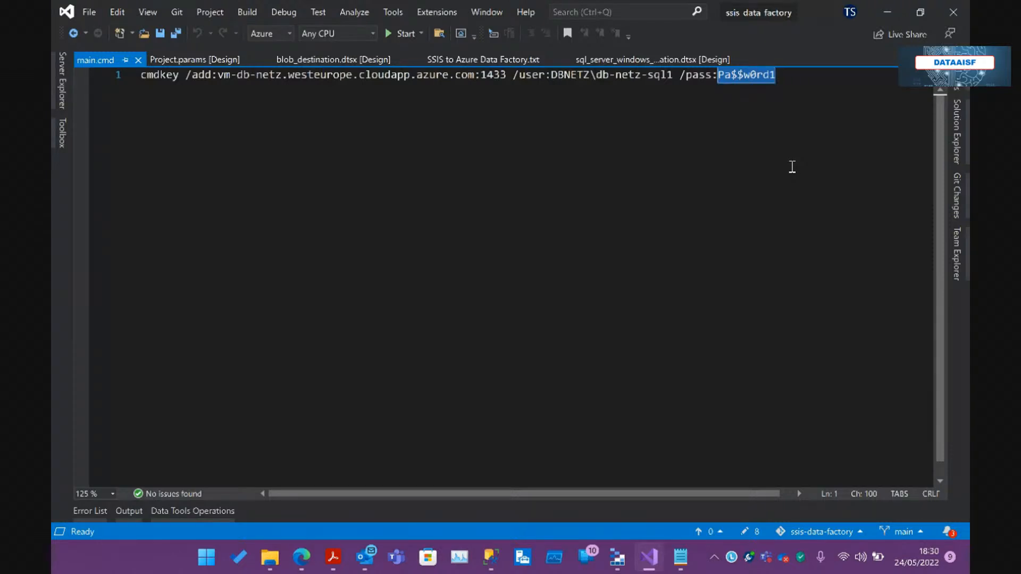
pyautogui.doubleClick(558, 79)
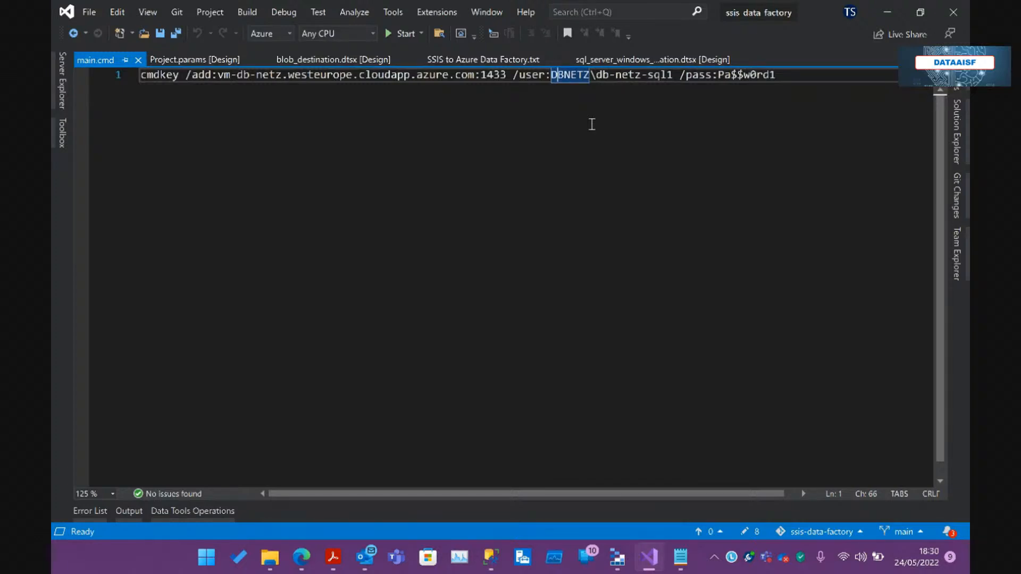
# - Duplicate the cmdkey command, including its account password, onto a second line of main.cmd
pyautogui.press('Home')
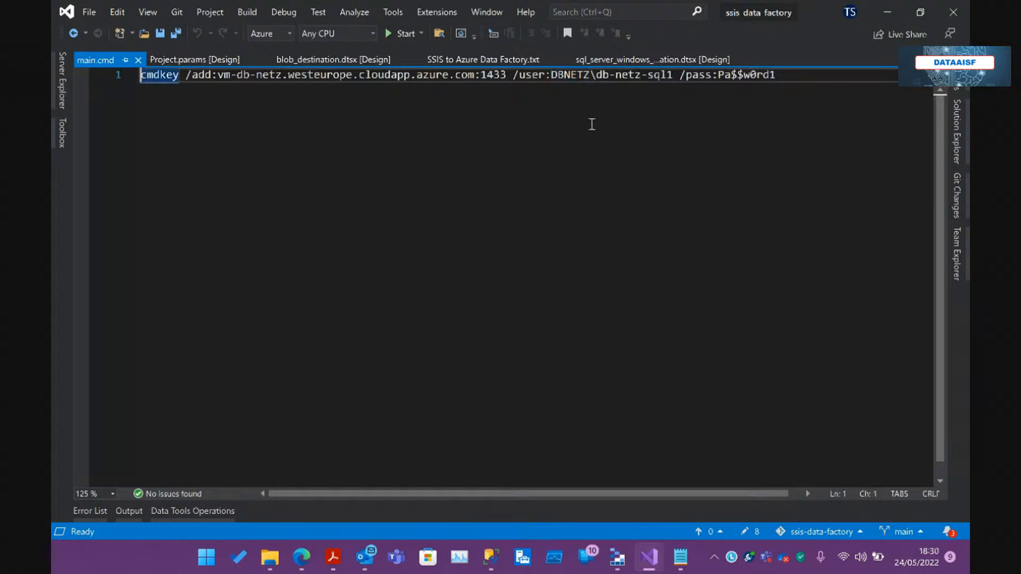
pyautogui.hotkey('shift', 'End')
pyautogui.hotkey('ctrl', 'c')
pyautogui.press('End')
pyautogui.press('Return')
pyautogui.hotkey('ctrl', 'v')
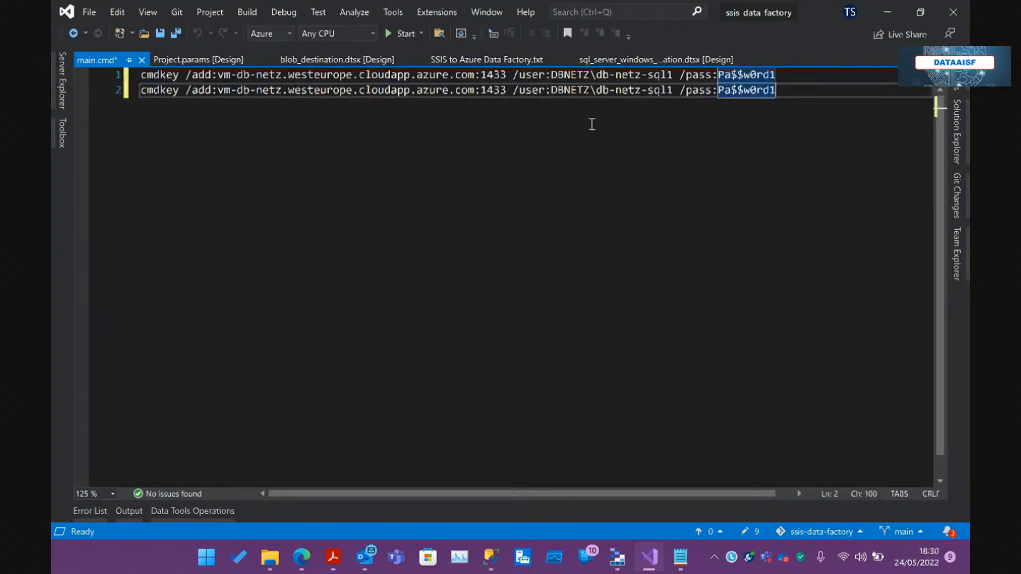
# - Change the user in the second cmdkey line to DBNETZ\db-netz-sql2
pyautogui.doubleClick(564, 90)
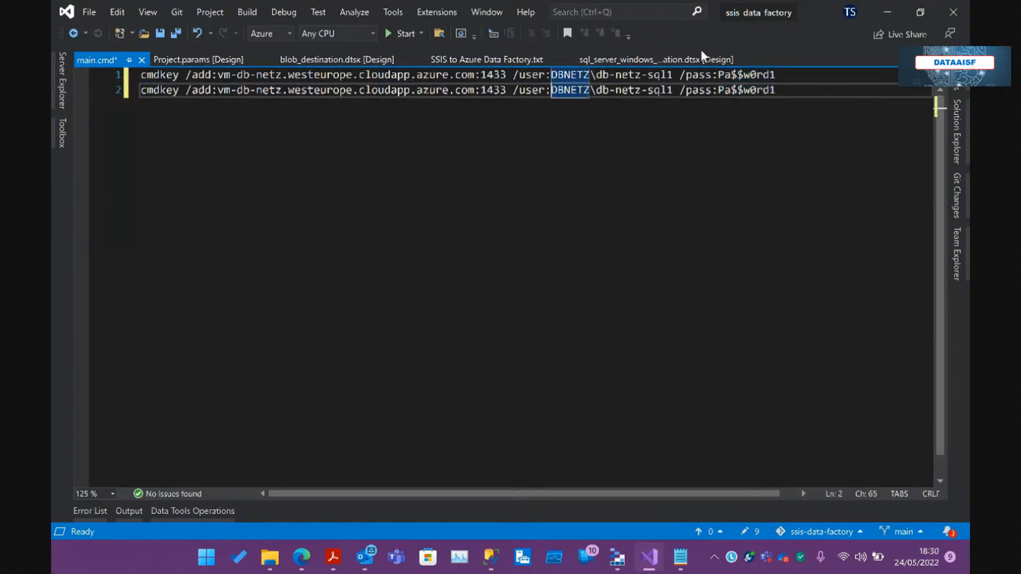
pyautogui.press('Right')
pyautogui.press('Right')
pyautogui.press('Right')
pyautogui.press('Right')
pyautogui.press('Right')
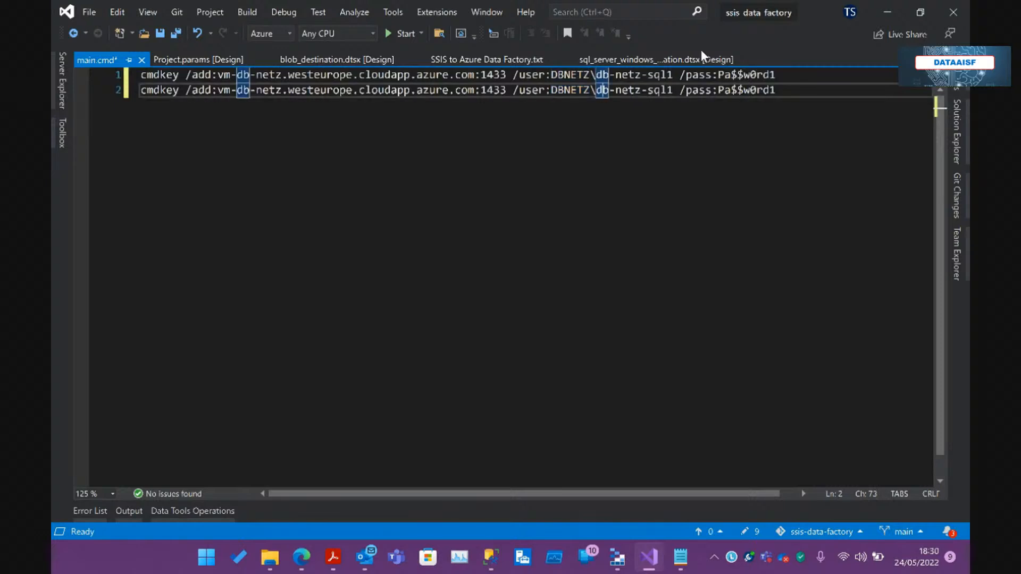
pyautogui.hotkey('ctrl', 'shift', 'Right')
pyautogui.hotkey('ctrl', 'Right')
pyautogui.hotkey('ctrl', 'Right')
pyautogui.hotkey('ctrl', 'Right')
pyautogui.press('Left')
pyautogui.press('Left')
pyautogui.press('Left')
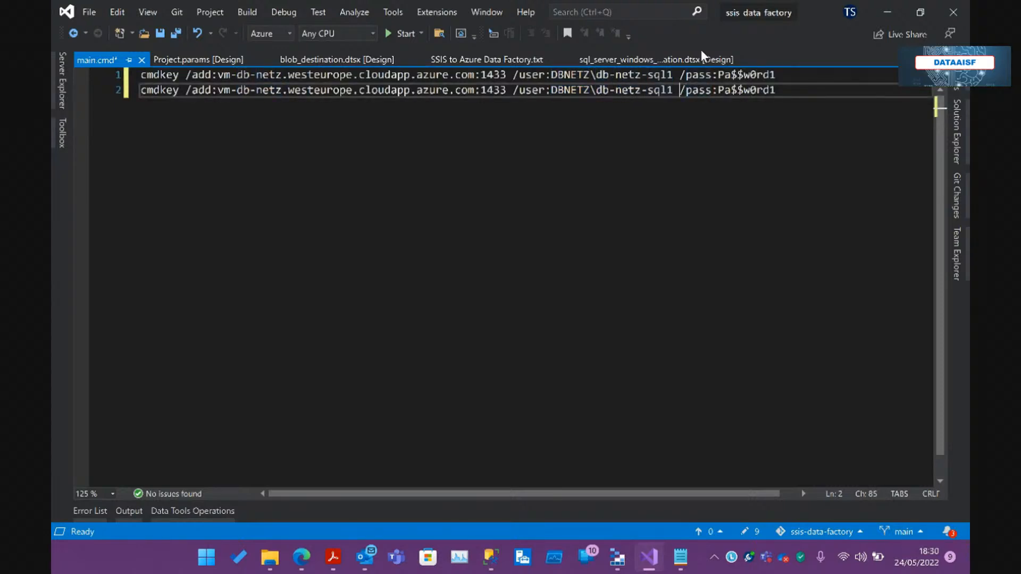
pyautogui.press('Right')
pyautogui.press('BackSpace')
pyautogui.write('2')
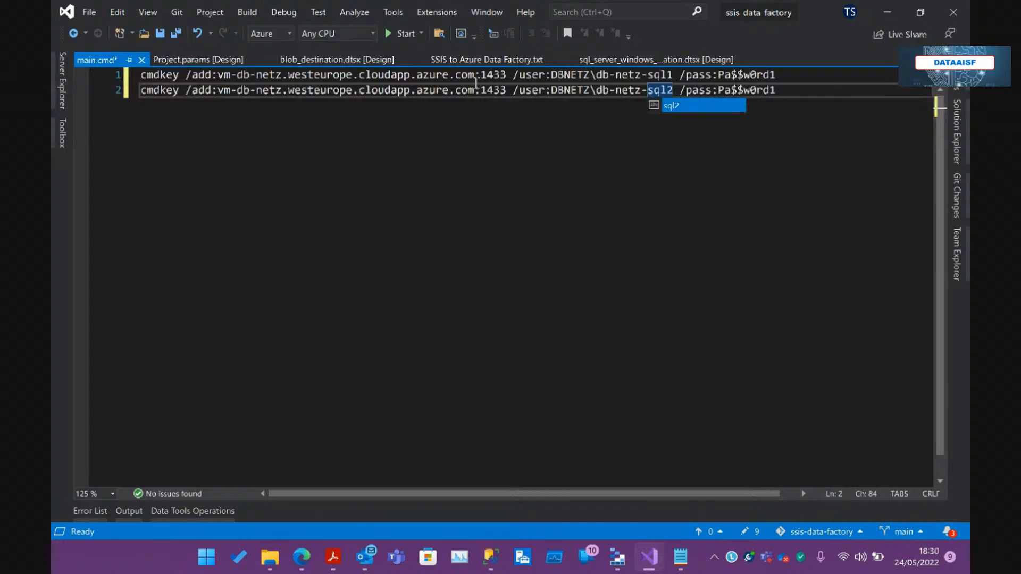
# - Change the server in the second cmdkey line to vm-db-netz2.westeurope.cloudapp.azure.com and review its password and server arguments
pyautogui.click(285, 90)
pyautogui.write('1')
pyautogui.press('BackSpace')
pyautogui.write('2')
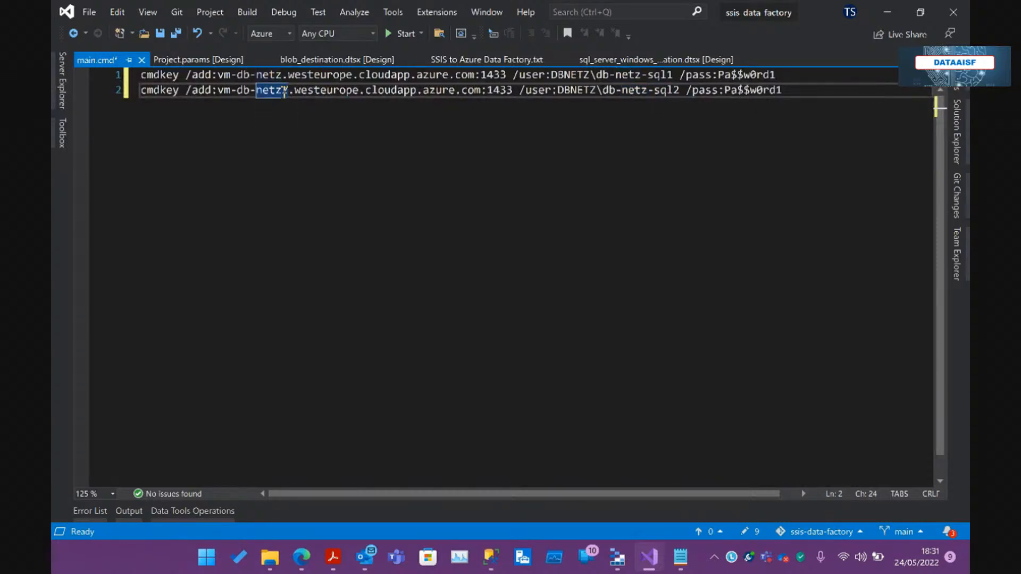
pyautogui.doubleClick(796, 116)
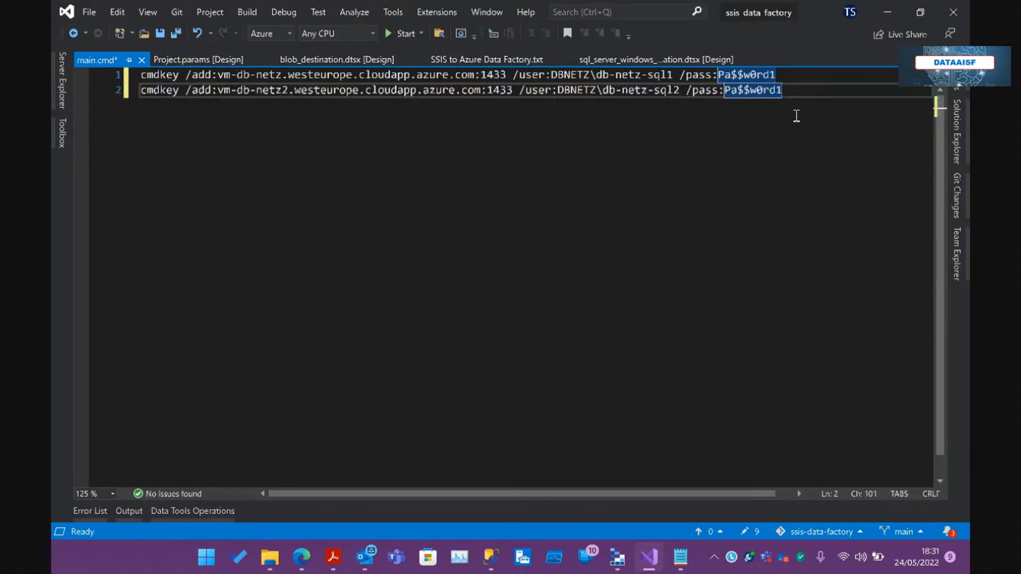
pyautogui.moveTo(185, 90); pyautogui.dragTo(514, 90)
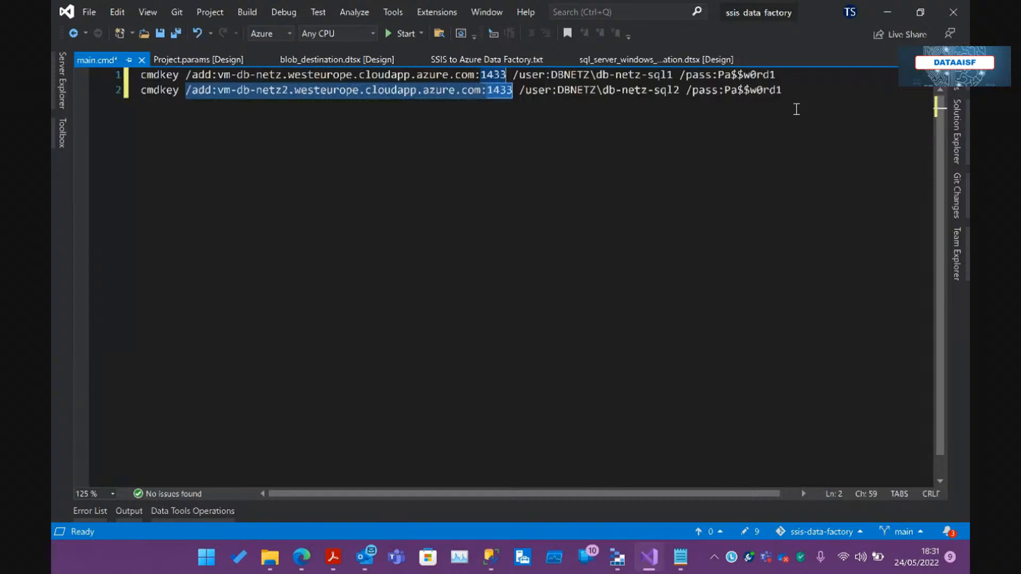
# - Delete the second cmdkey line from main.cmd, including its line break
pyautogui.click(796, 91)
pyautogui.hotkey('shift', 'Home')
pyautogui.press('BackSpace')
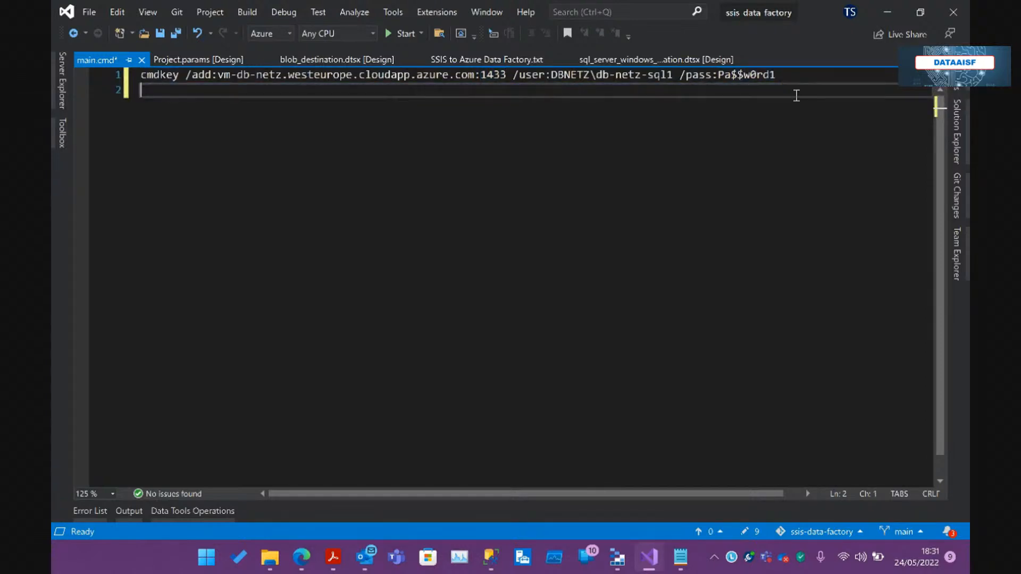
pyautogui.press('BackSpace')
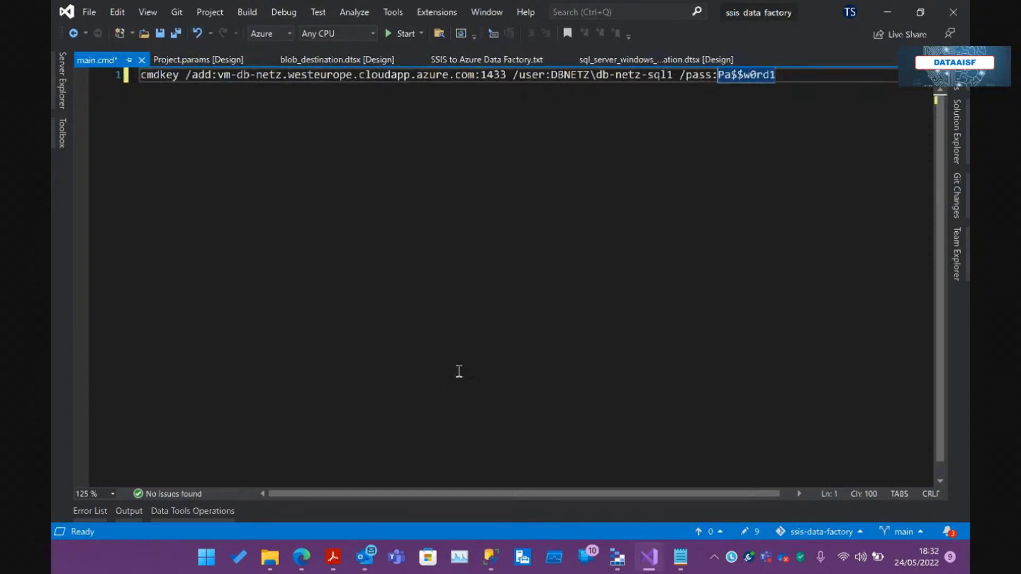
# - Switch to Microsoft Azure Storage Explorer and open the azure-ir blob container of the dbnetz storage account
pyautogui.click(617, 556)
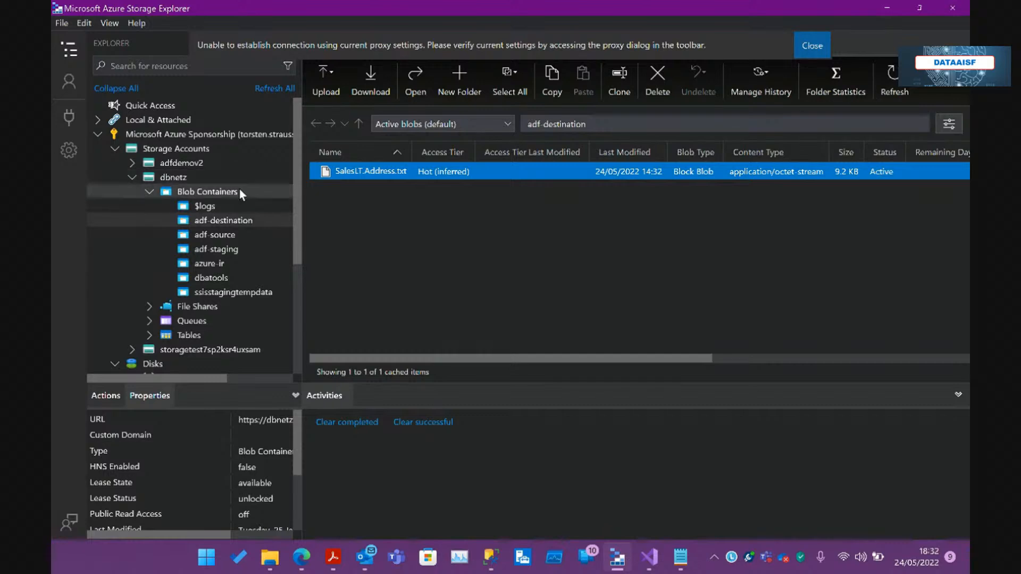
pyautogui.click(223, 265)
pyautogui.click(221, 263)
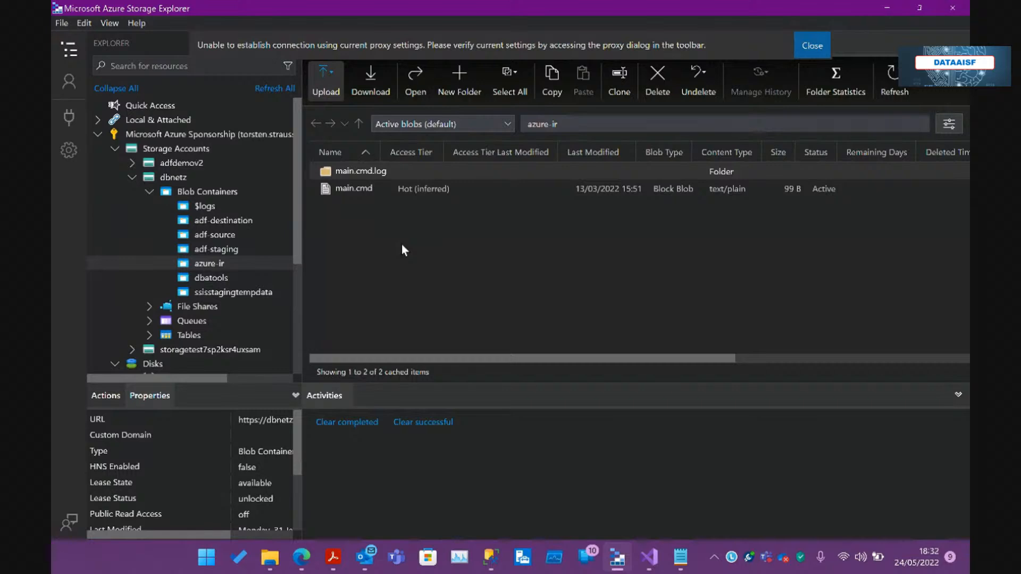
# - Return to the integration runtime's advanced settings in Azure Data Factory and examine the azure-ir container in the custom setup SAS URI
pyautogui.moveTo(301, 557)
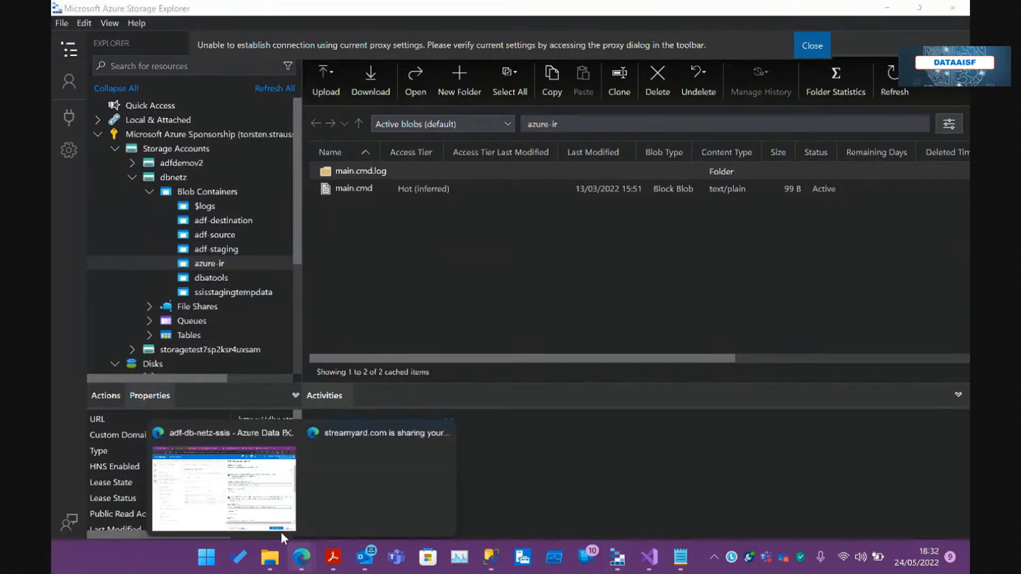
pyautogui.click(273, 508)
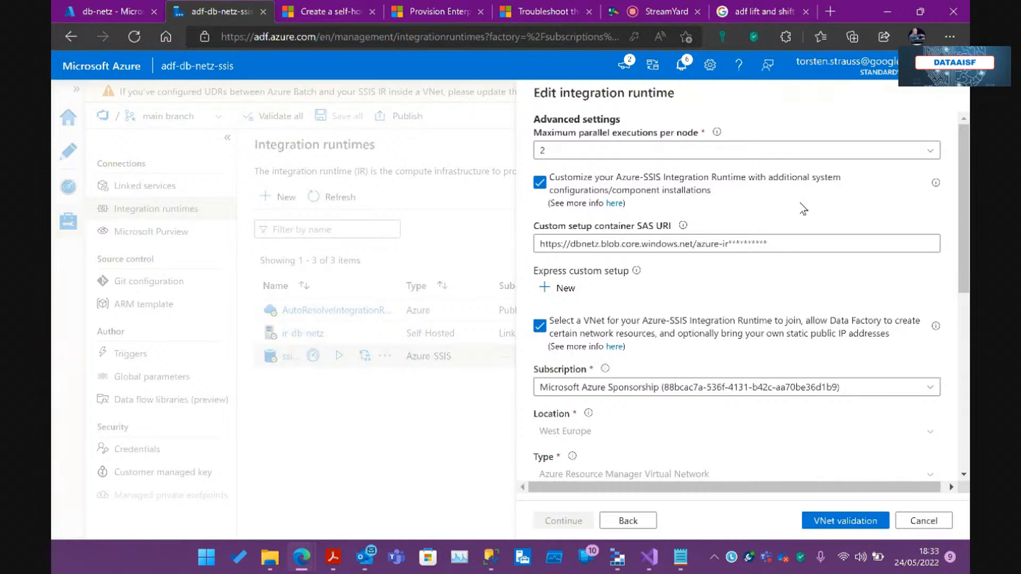
pyautogui.click(690, 245)
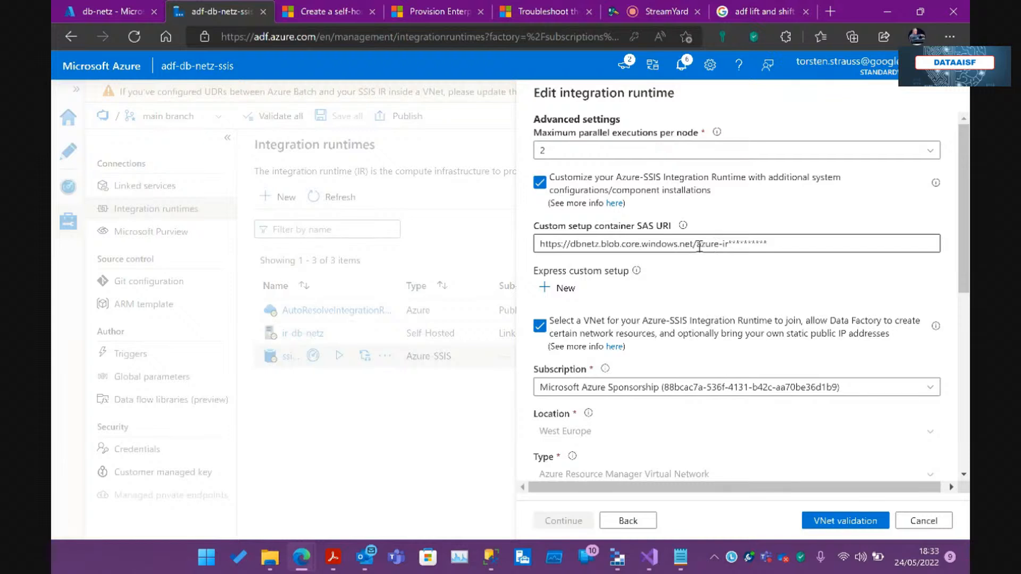
pyautogui.moveTo(698, 244); pyautogui.dragTo(732, 245)
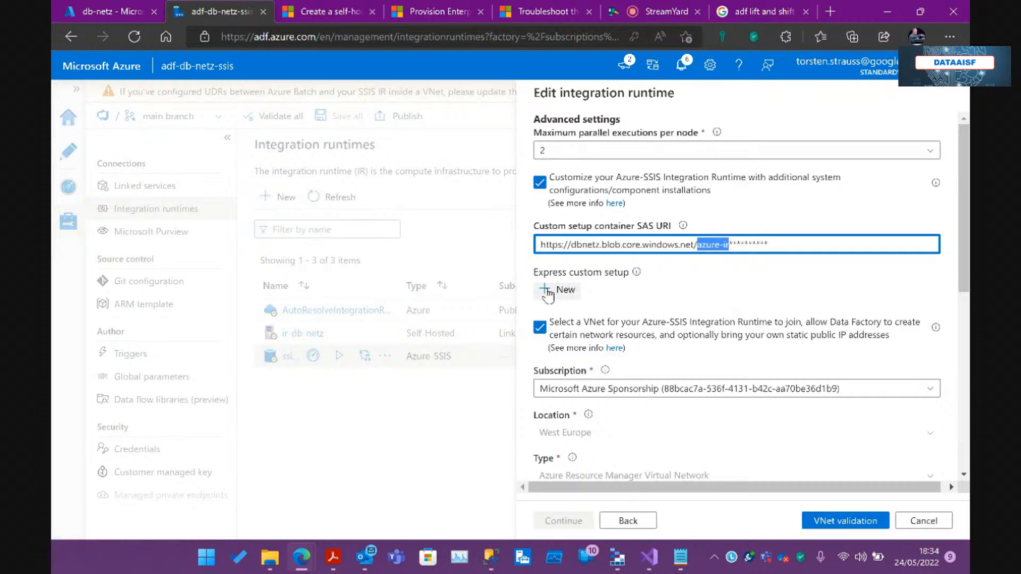
pyautogui.click(620, 245)
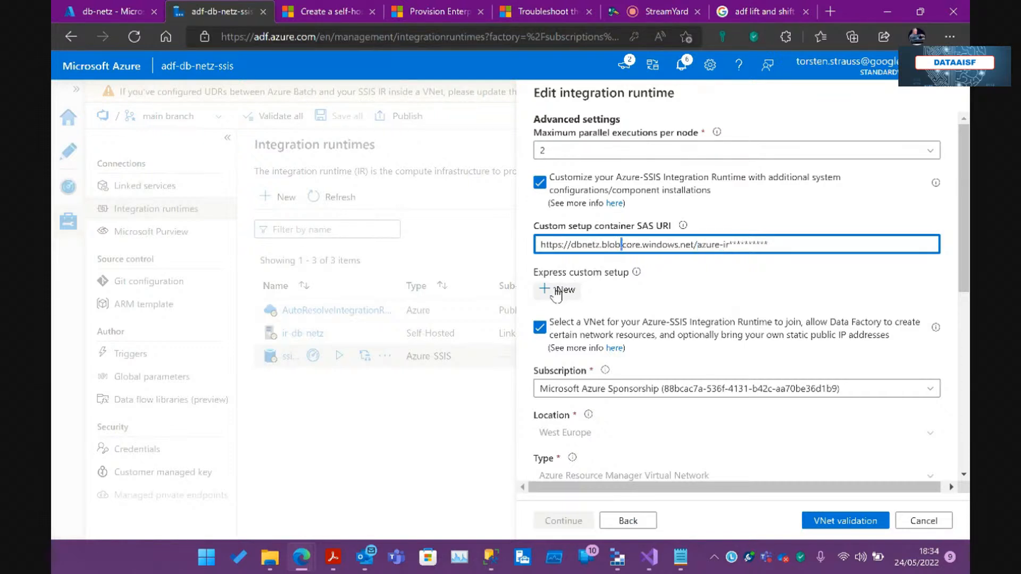
# - Start a new express custom setup for the integration runtime with the type Run cmdkey command
pyautogui.click(556, 292)
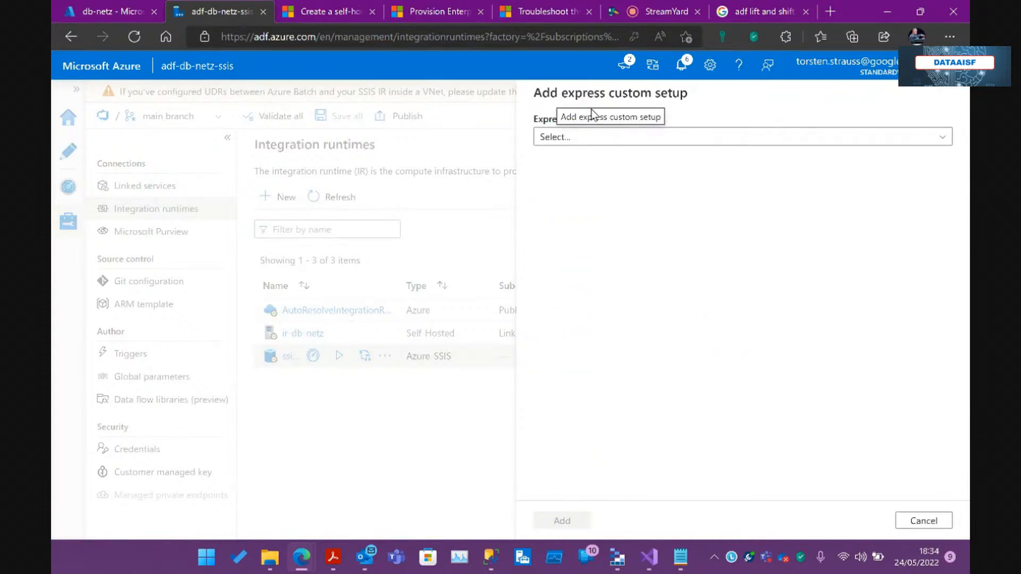
pyautogui.click(571, 137)
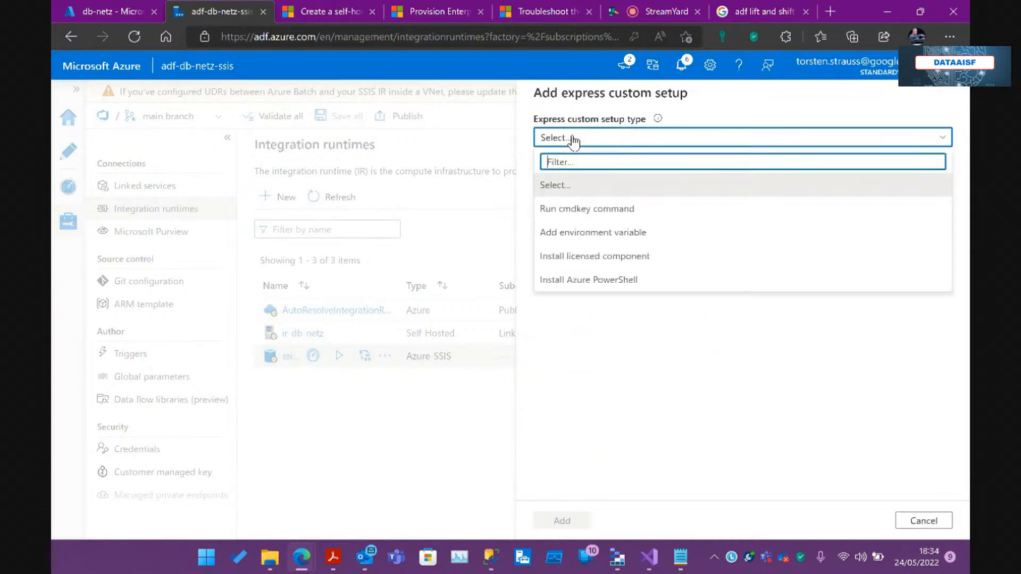
pyautogui.click(581, 214)
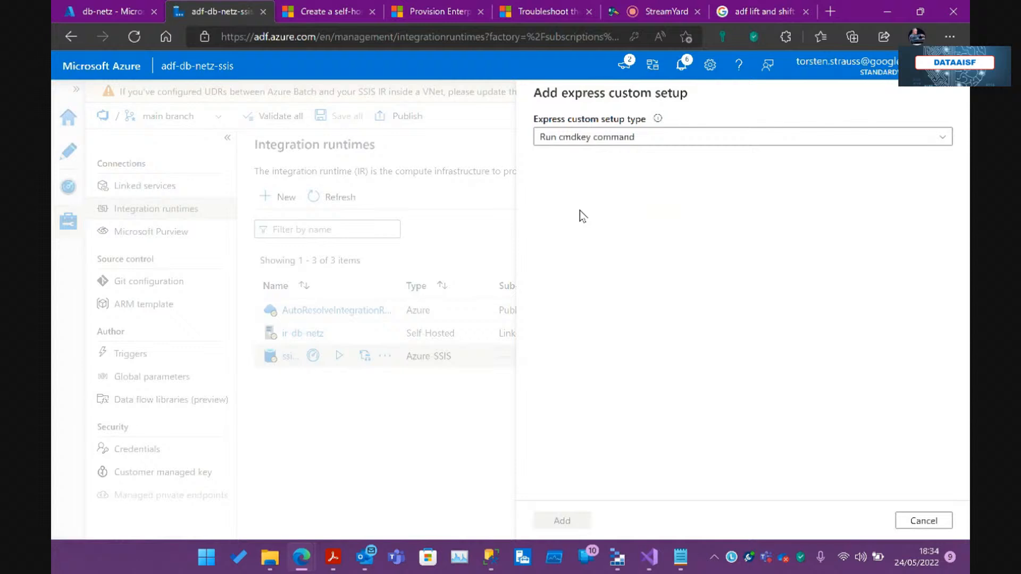
# - Switch to Visual Studio to review the cmdkey command in main.cmd and return to the express custom setup form
pyautogui.click(680, 557)
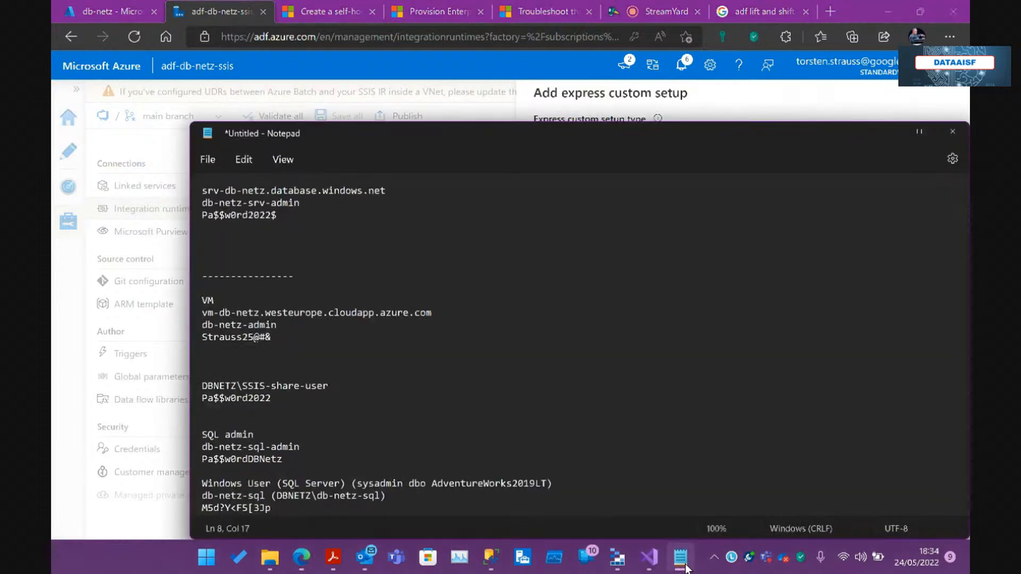
pyautogui.click(885, 133)
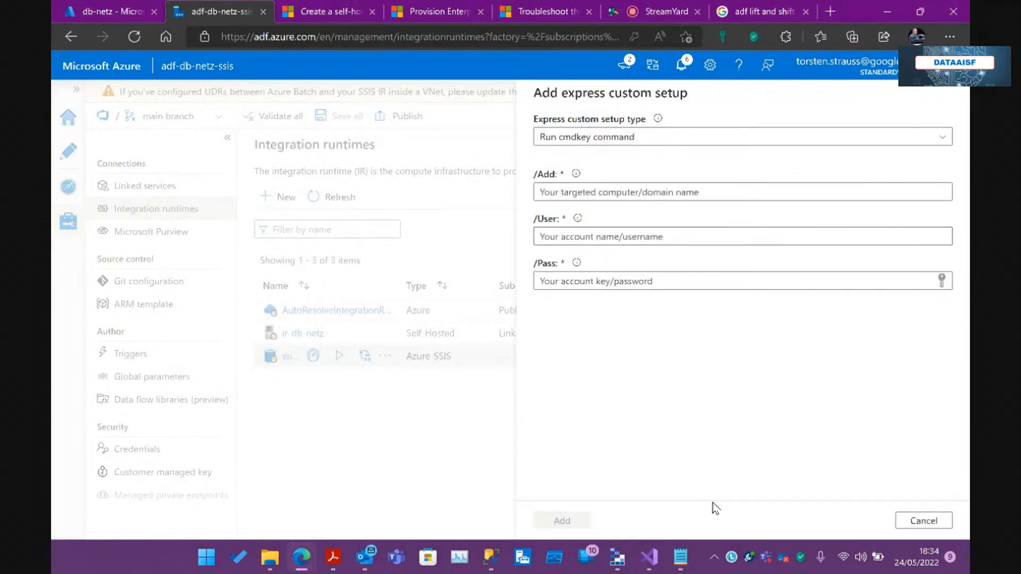
pyautogui.click(650, 557)
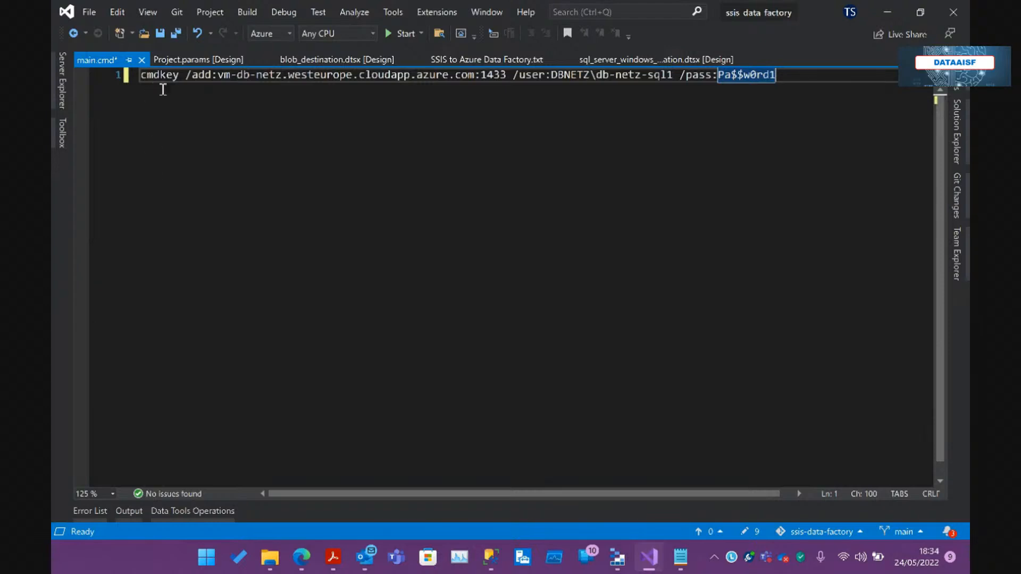
pyautogui.moveTo(179, 75); pyautogui.dragTo(137, 75)
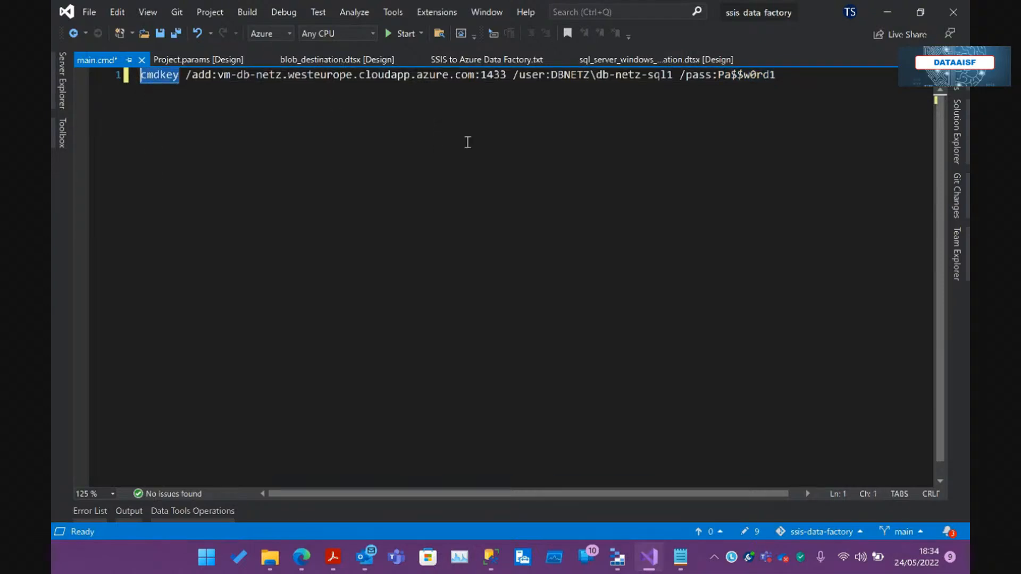
pyautogui.click(887, 12)
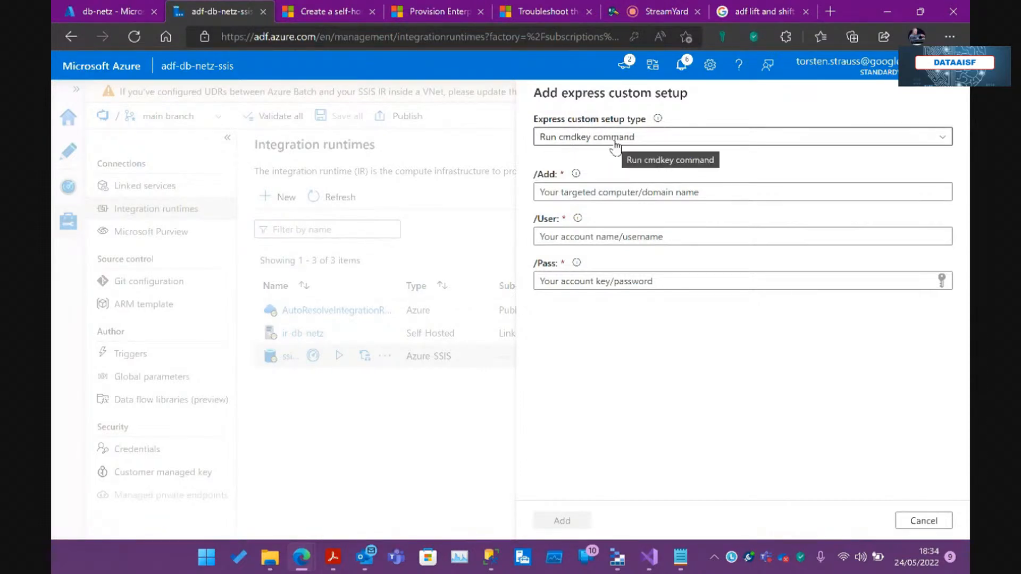
# - Copy vm-db-netz.westeurope.cloudapp.azure.com:1433 from main.cmd in Visual Studio into the /Add value of the express custom setup in the browser
pyautogui.click(593, 192)
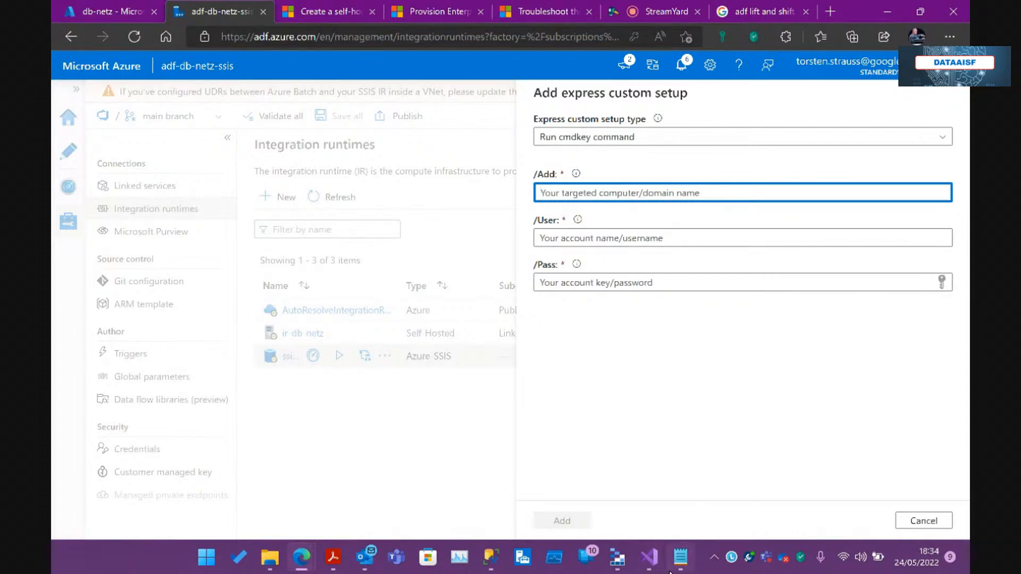
pyautogui.click(681, 557)
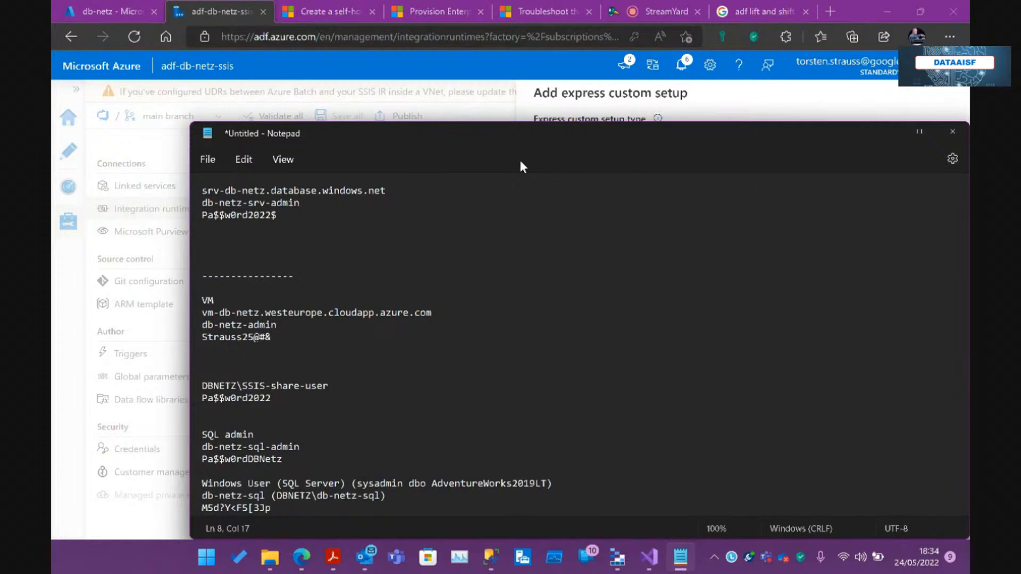
pyautogui.click(650, 557)
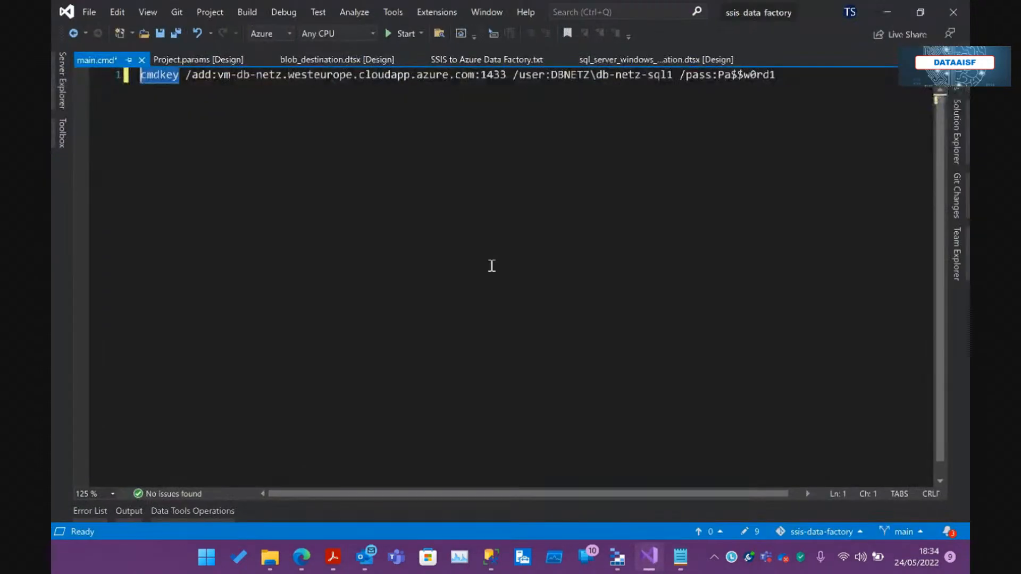
pyautogui.doubleClick(224, 75)
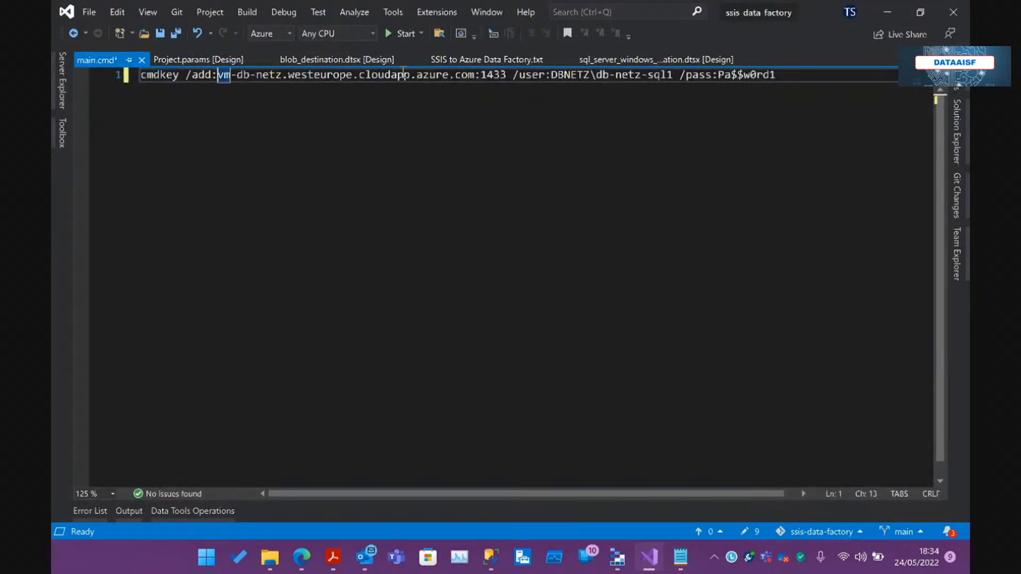
pyautogui.keyDown('shift'); pyautogui.click(509, 75); pyautogui.keyUp('shift')
pyautogui.hotkey('ctrl', 'c')
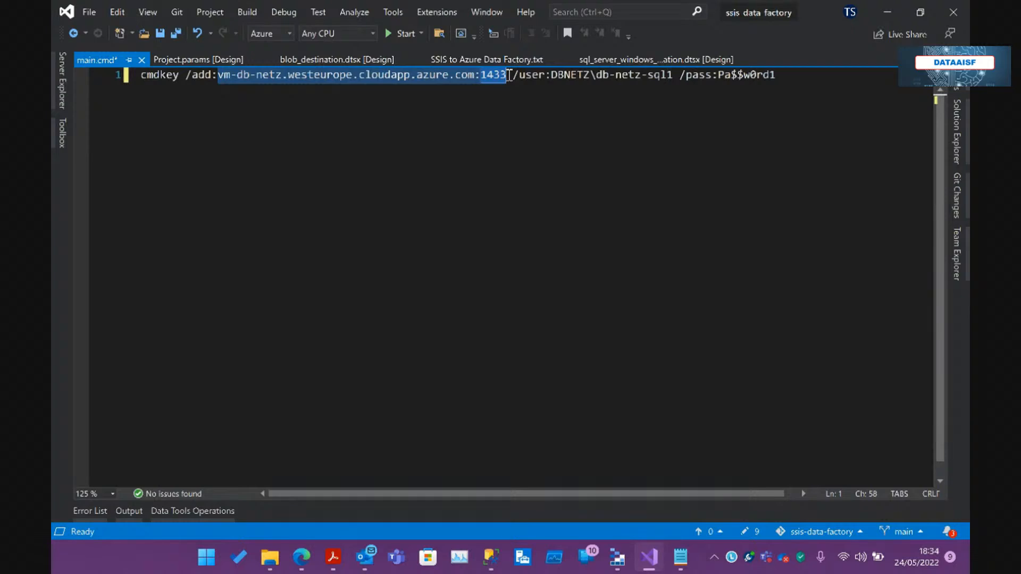
pyautogui.click(301, 557)
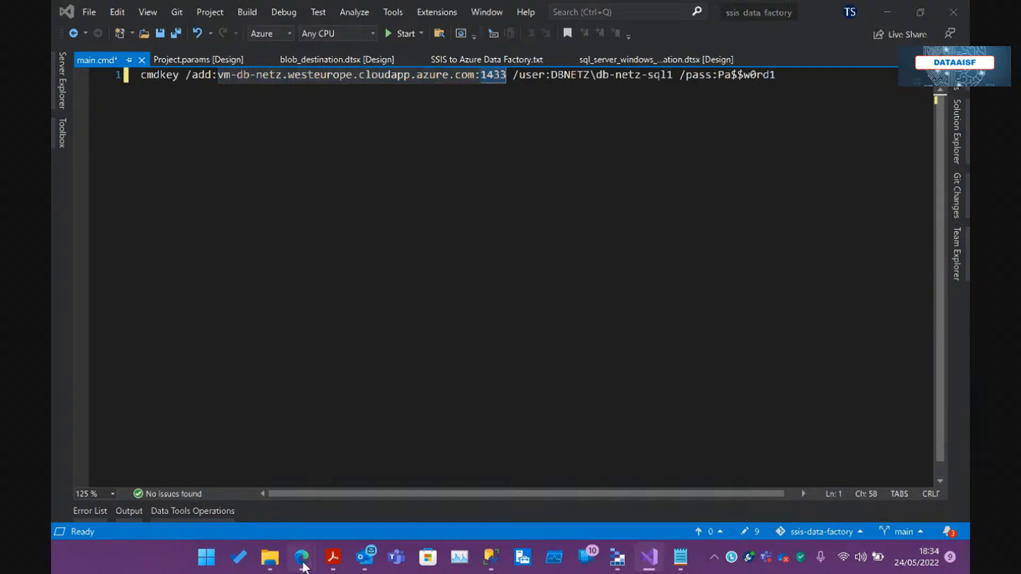
pyautogui.click(248, 478)
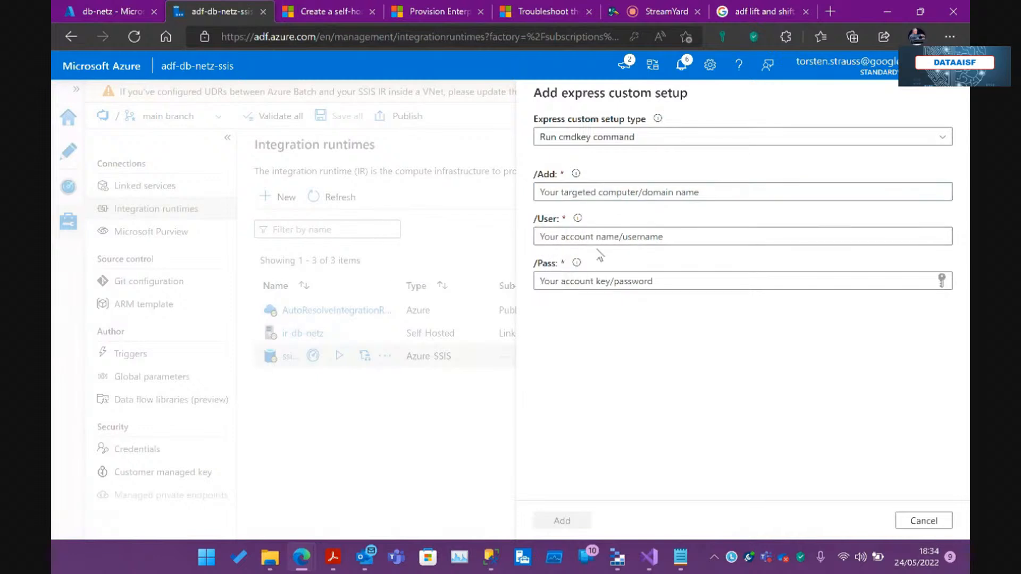
pyautogui.click(654, 195)
pyautogui.hotkey('ctrl', 'v')
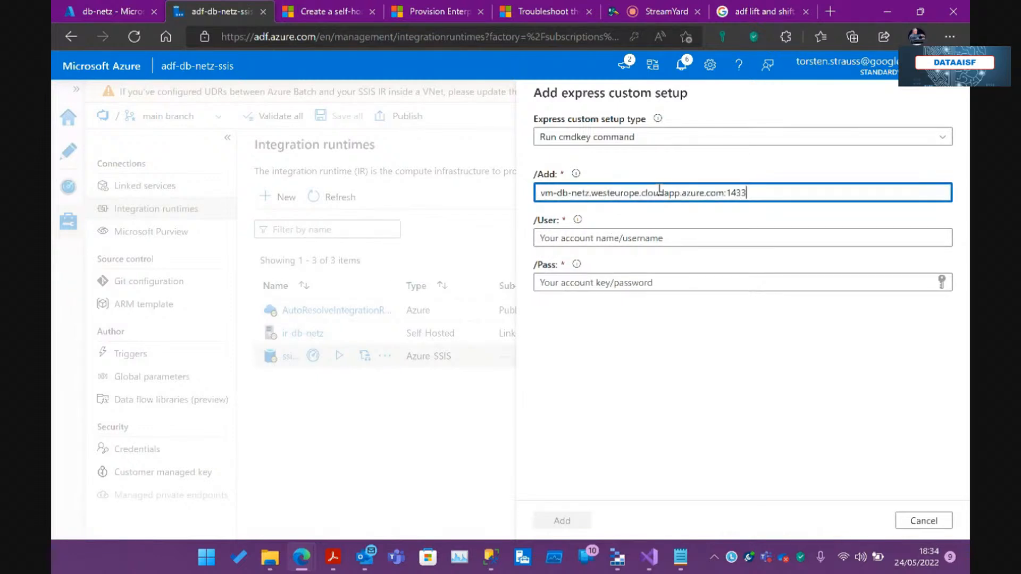
# - Enter the account password for /Pass and set /User to db-netz\admin in the cmdkey setup
pyautogui.click(612, 238)
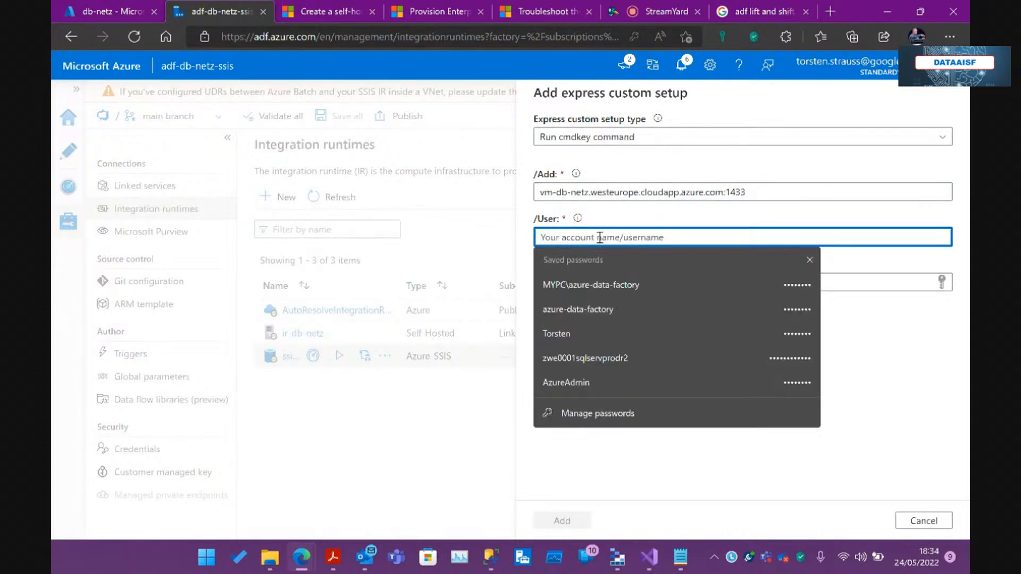
pyautogui.click(574, 332)
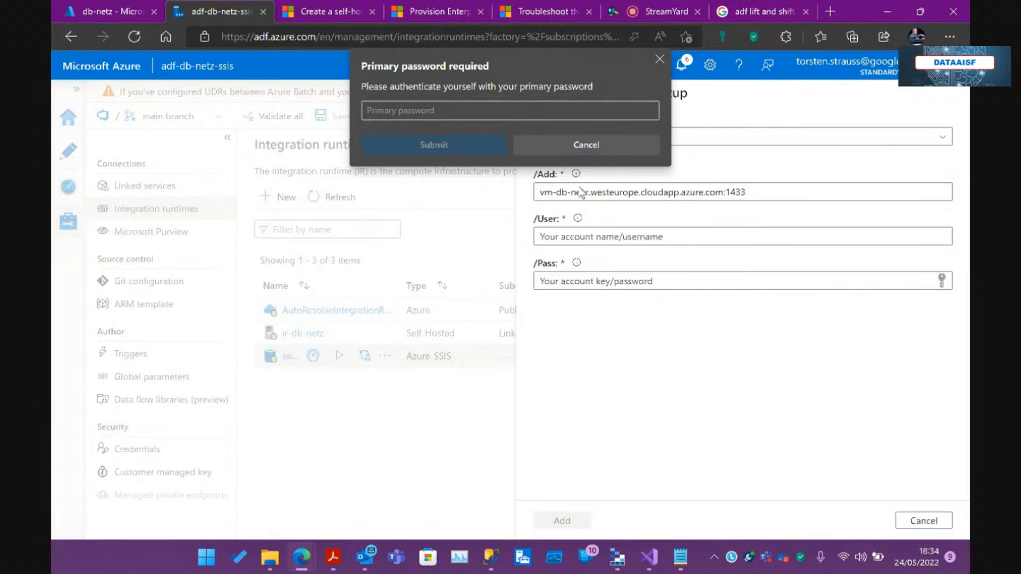
pyautogui.click(569, 146)
pyautogui.click(570, 283)
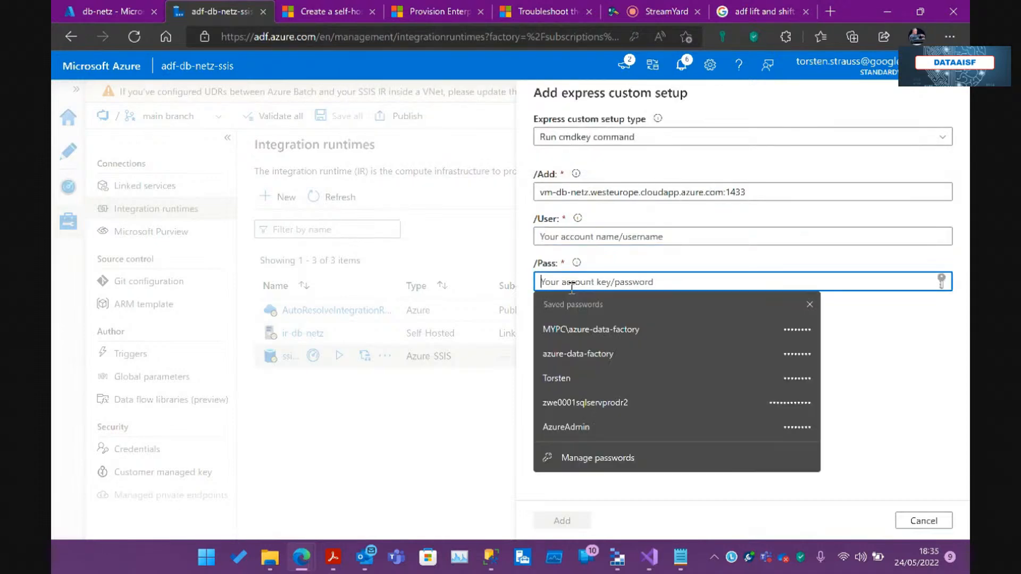
pyautogui.write('••••••')
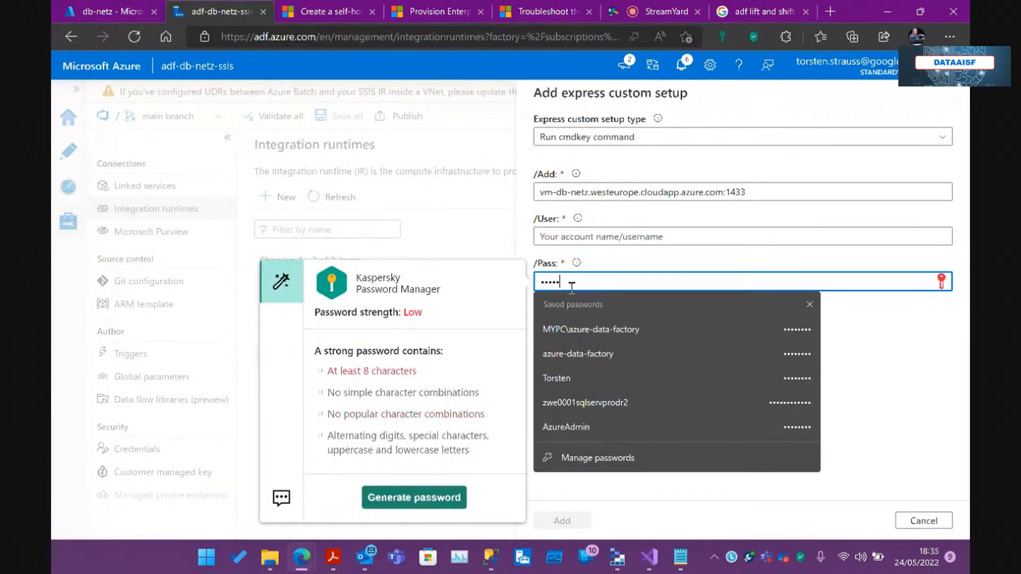
pyautogui.write('••')
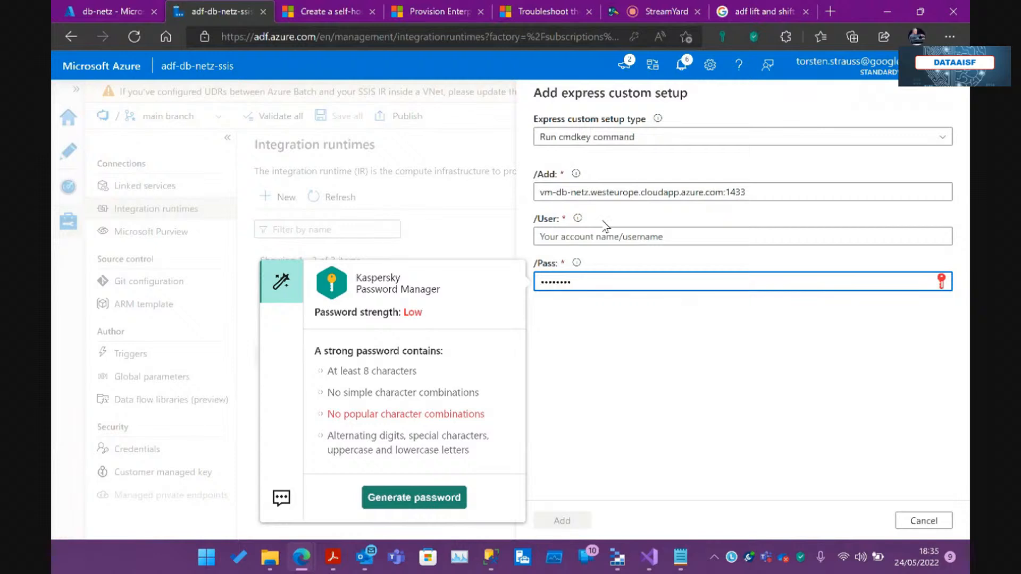
pyautogui.click(669, 242)
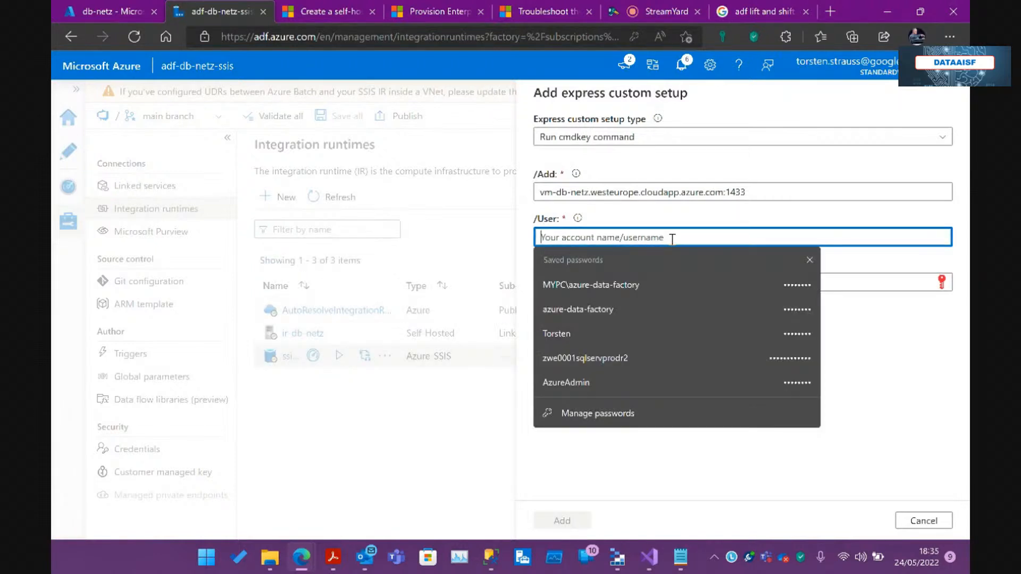
pyautogui.write('db-n')
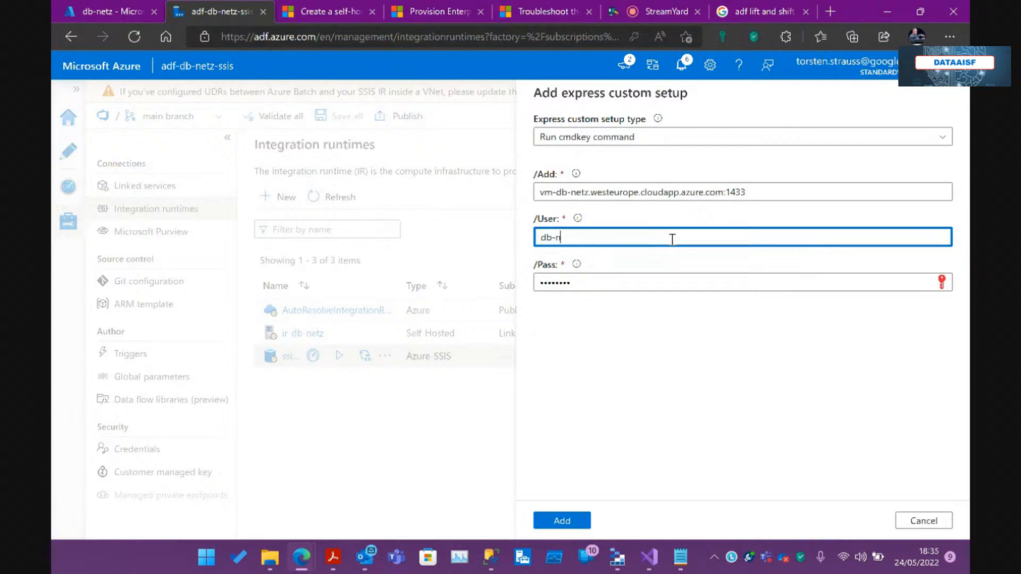
pyautogui.write('etz\\admoin')
pyautogui.click(598, 285)
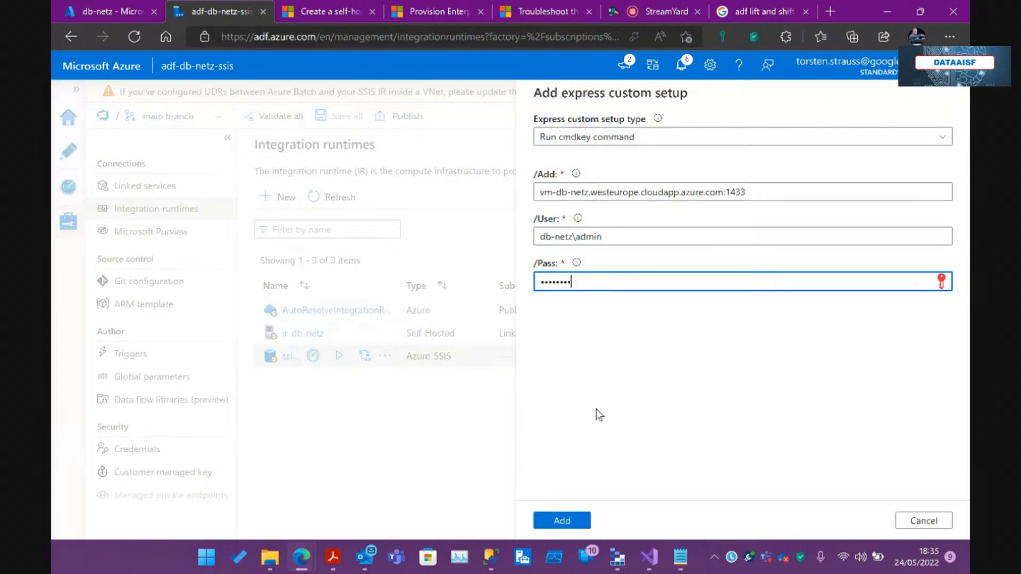
# - Switch to Visual Studio to examine the password argument of the cmdkey line in main.cmd and return to Azure Data Factory
pyautogui.click(681, 559)
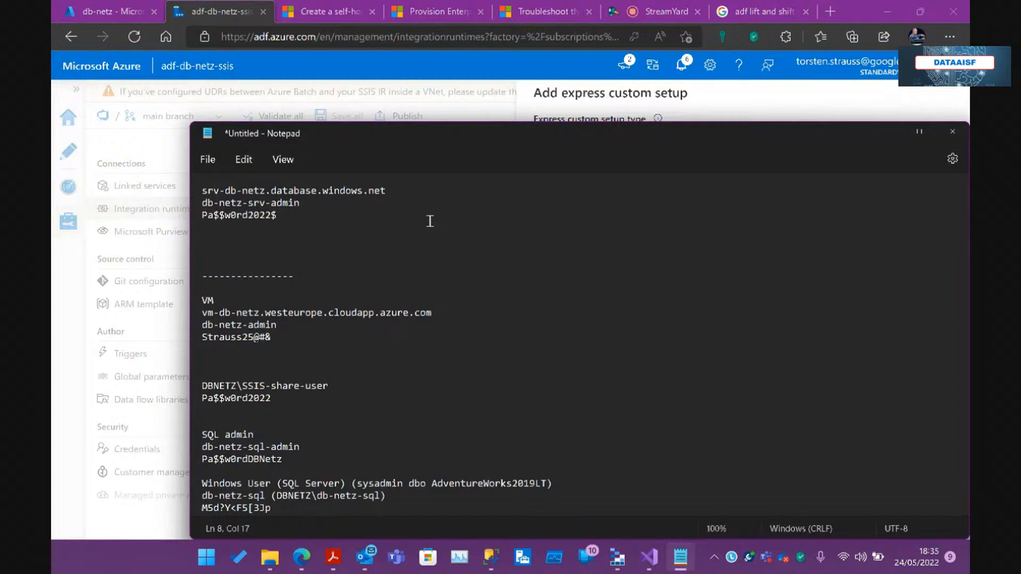
pyautogui.click(888, 134)
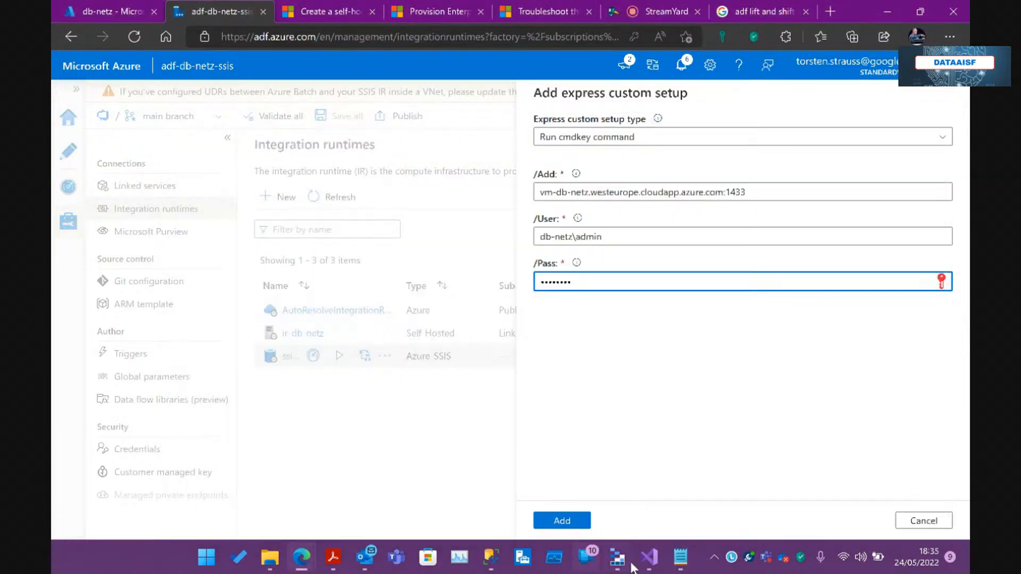
pyautogui.moveTo(651, 558)
pyautogui.click(640, 507)
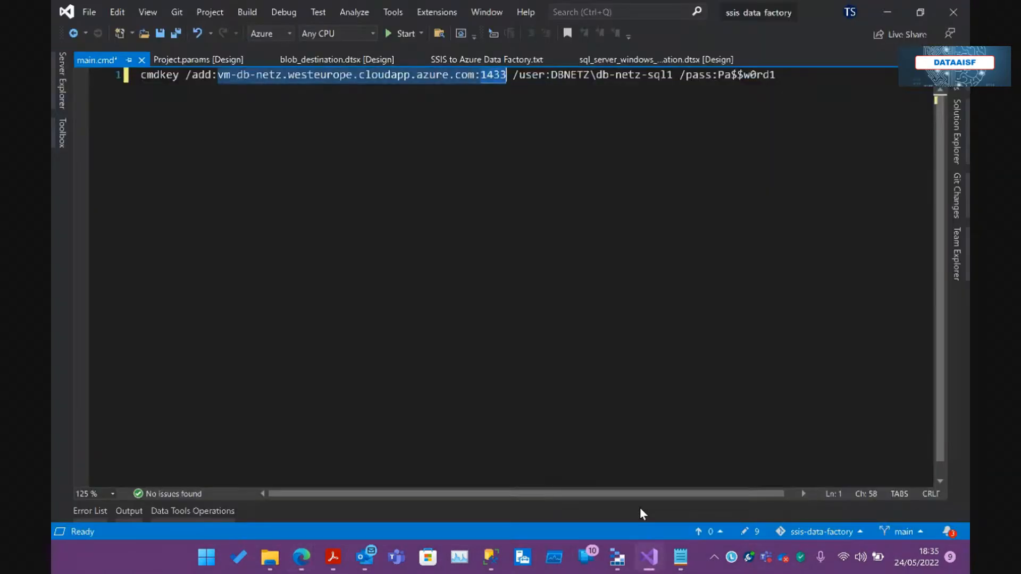
pyautogui.click(365, 179)
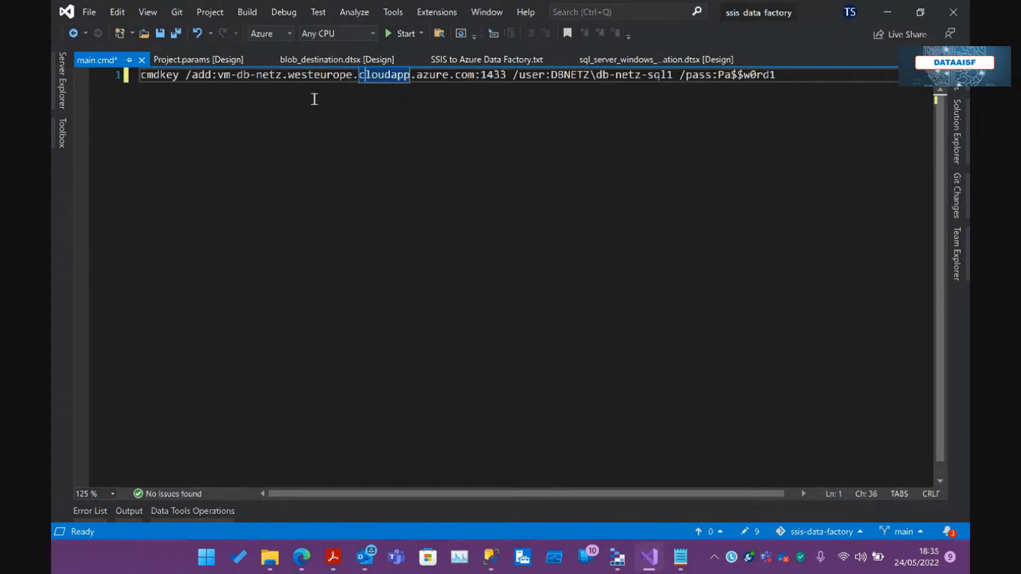
pyautogui.moveTo(718, 75); pyautogui.dragTo(804, 73)
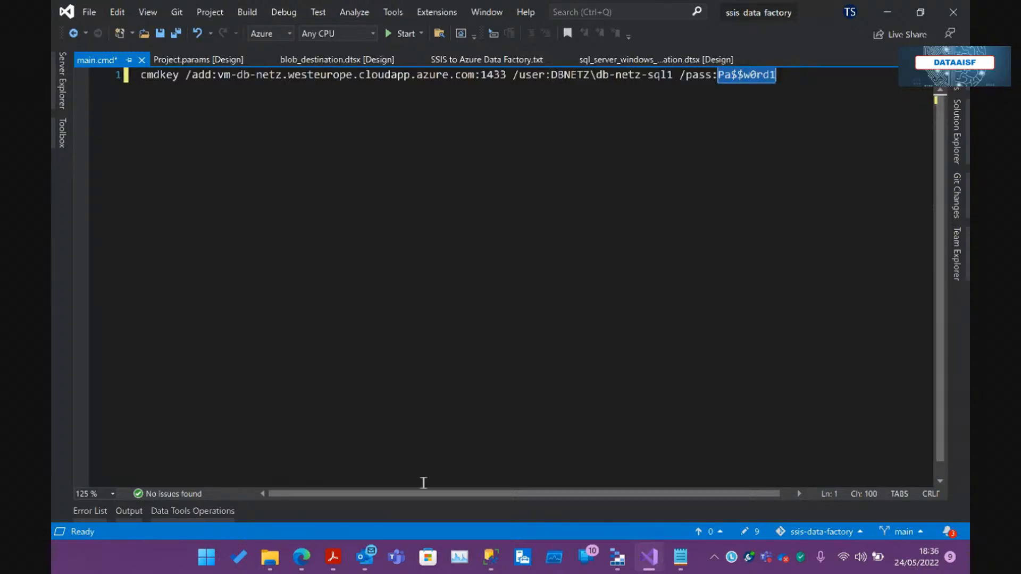
pyautogui.moveTo(302, 557)
pyautogui.click(291, 529)
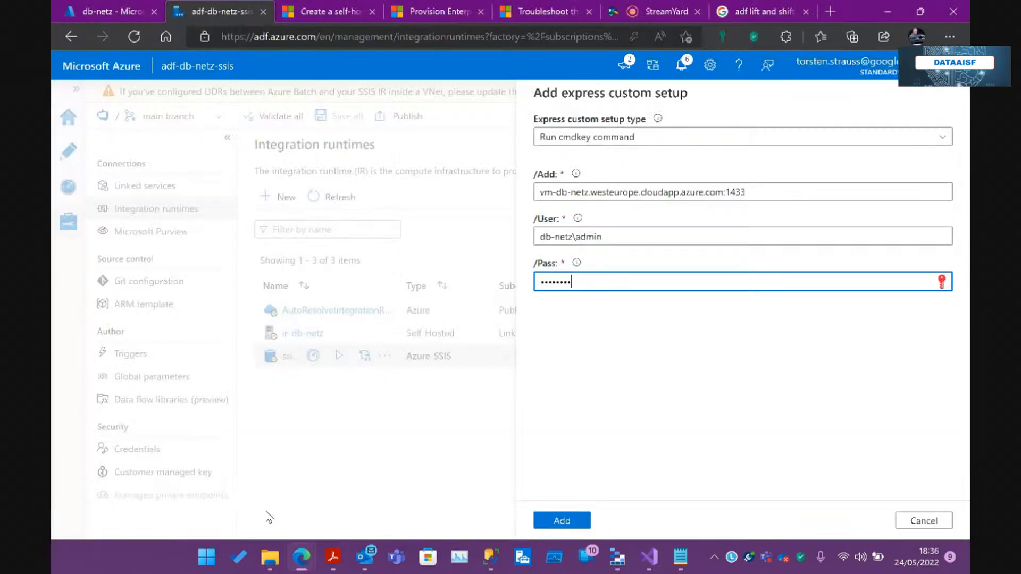
# - Discard the express custom setup and review the VNet and subnet settings of the integration runtime
pyautogui.click(606, 282)
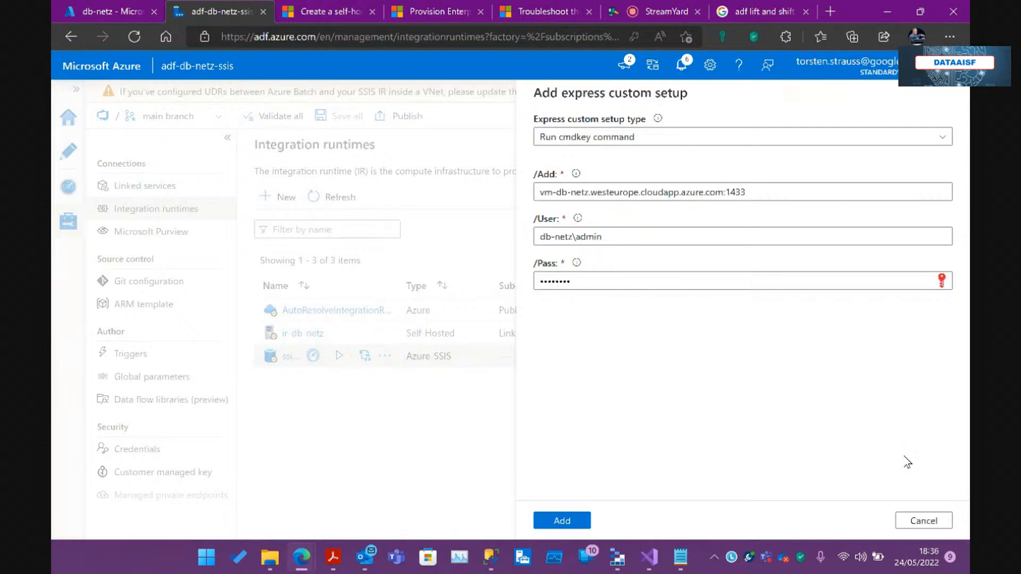
pyautogui.click(917, 523)
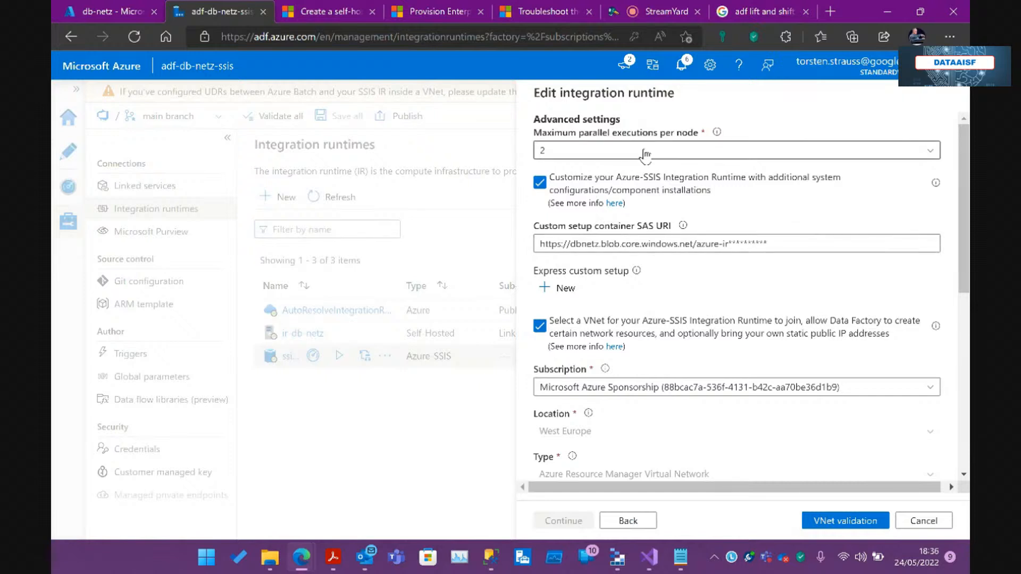
pyautogui.scroll(-2, 645, 266)
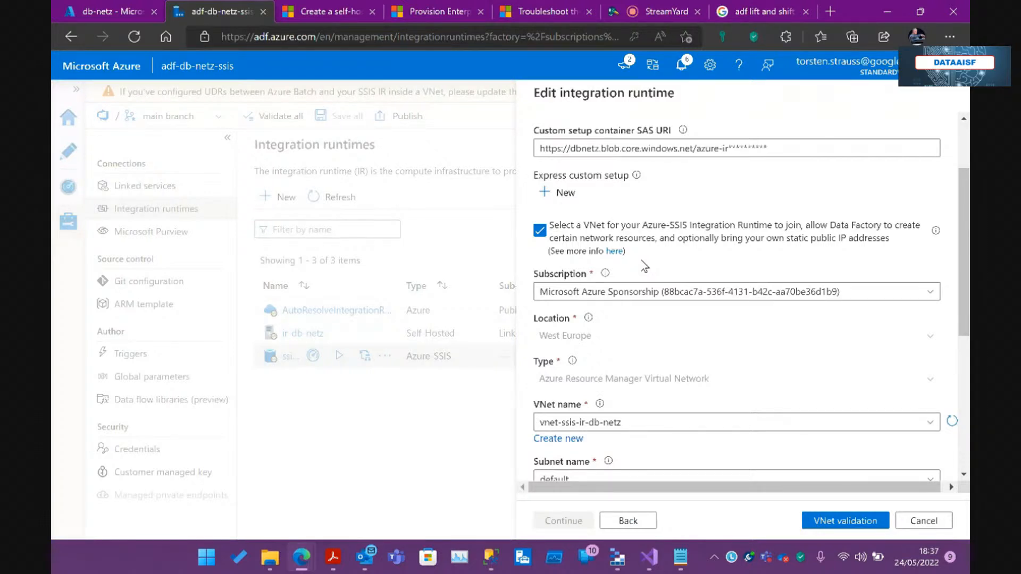
pyautogui.scroll(-2, 644, 266)
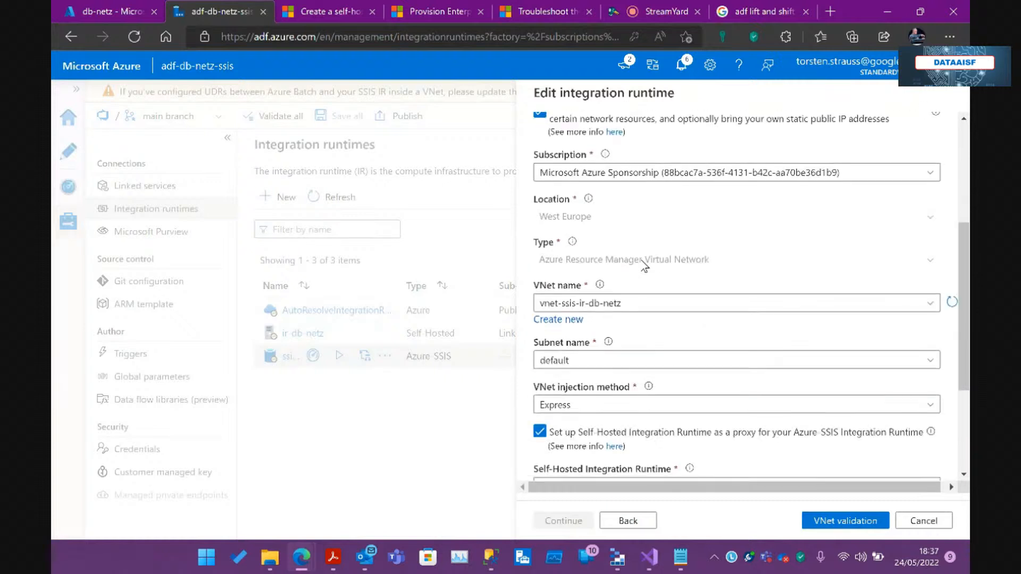
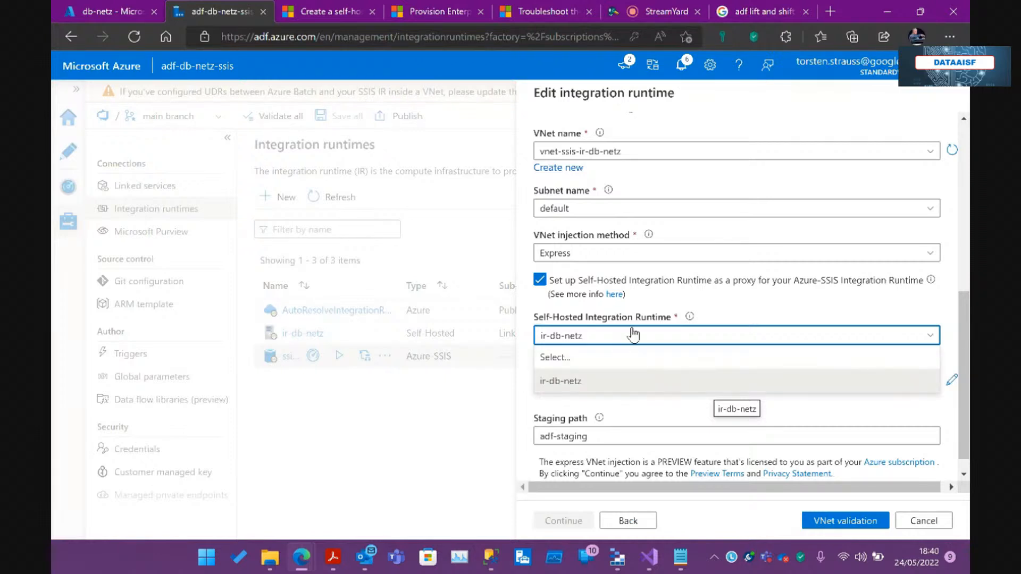
# - Close the self-hosted integration runtime choices and read the explanation of the staging storage linked service
pyautogui.click(703, 300)
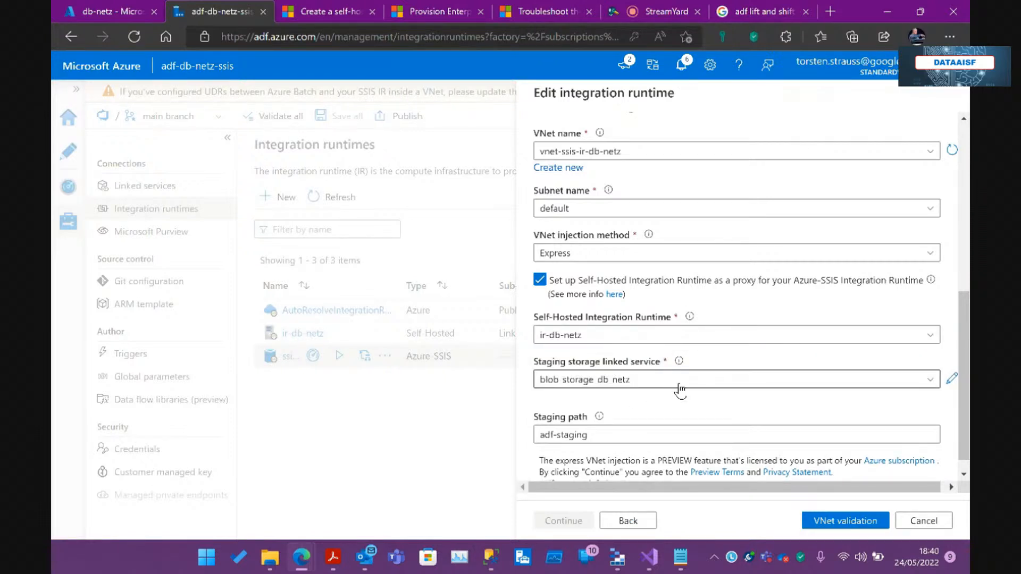
pyautogui.scroll(-1, 680, 391)
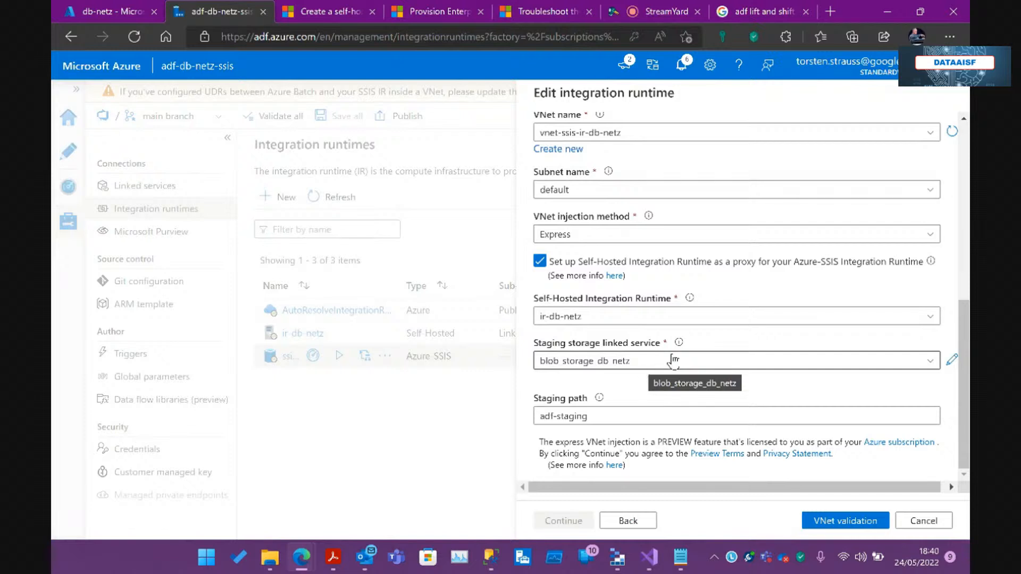
pyautogui.moveTo(679, 345)
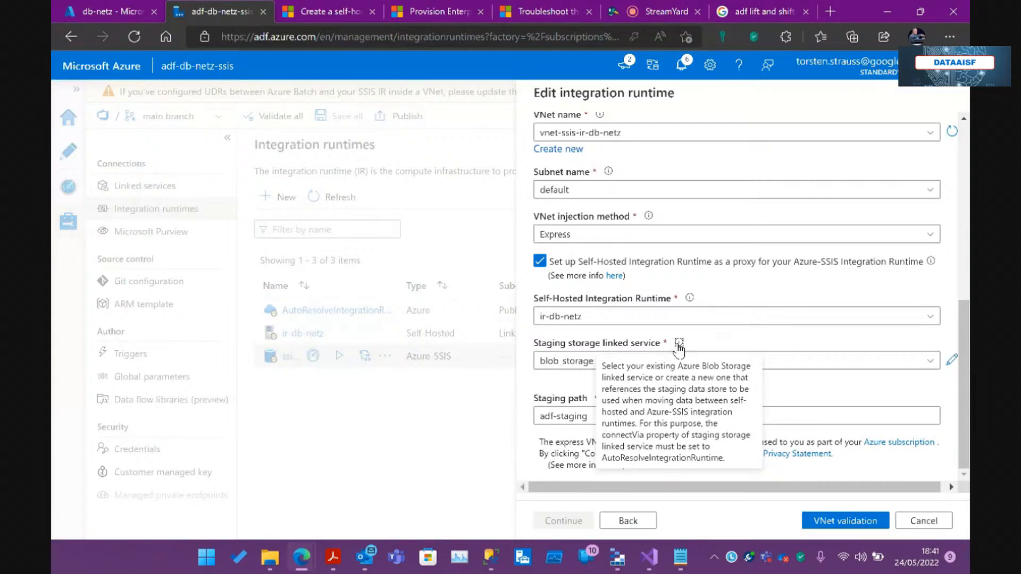
# - Switch to Azure Storage Explorer, inspect the adf-staging and ssisstagingtempdata blob containers of dbnetz, and return to Azure Data Factory
pyautogui.click(624, 551)
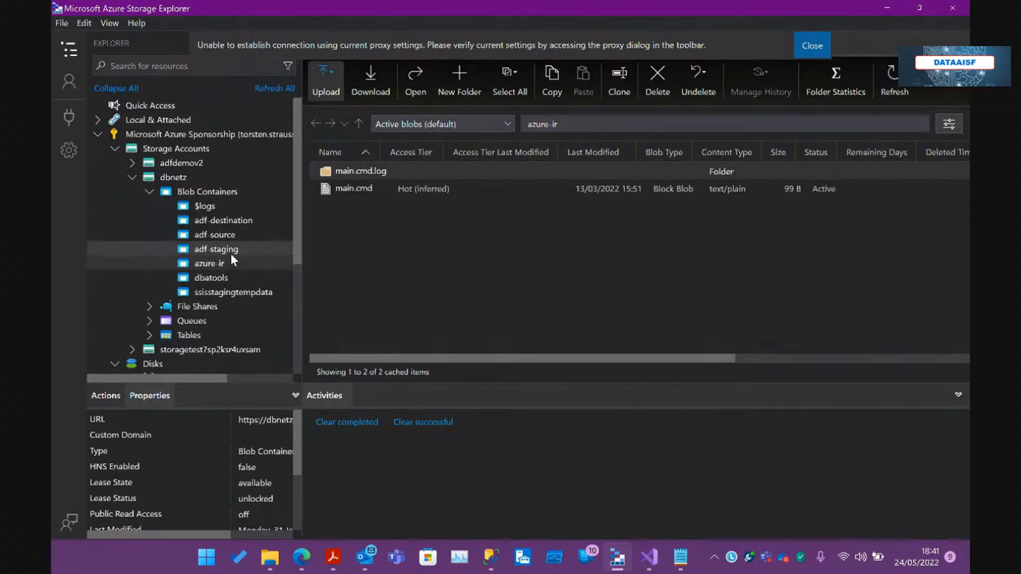
pyautogui.click(231, 253)
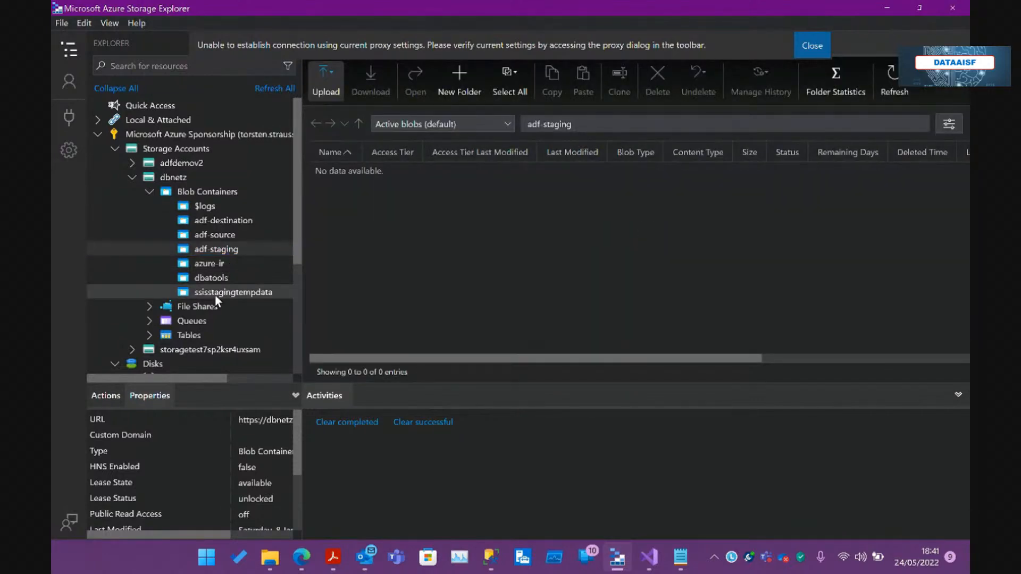
pyautogui.click(238, 294)
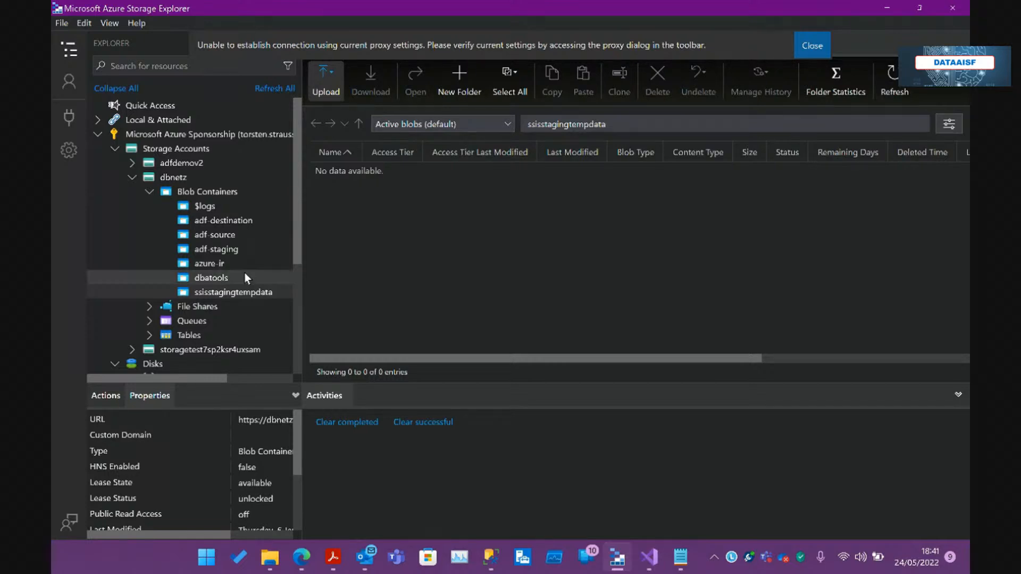
pyautogui.click(225, 250)
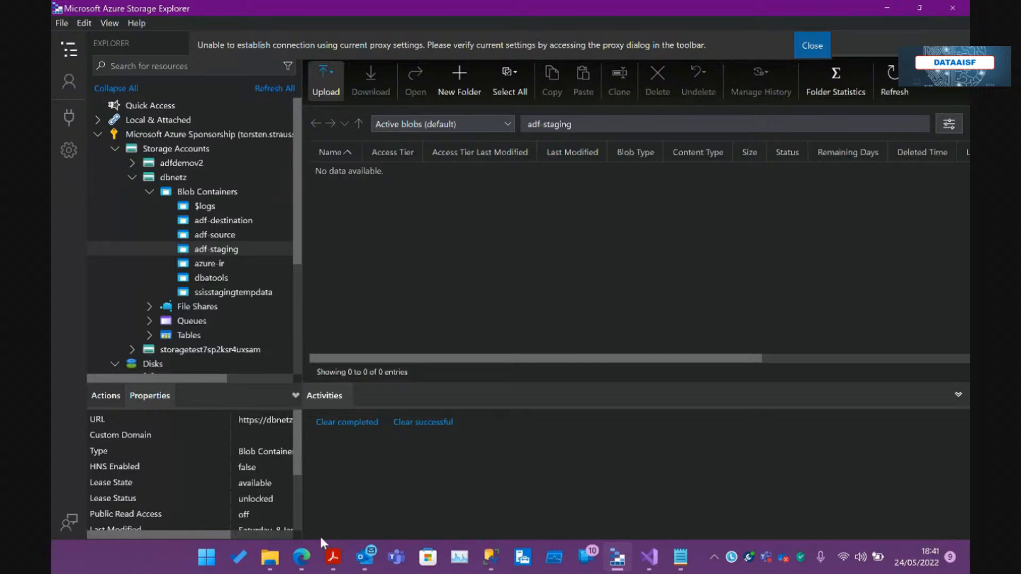
pyautogui.click(298, 566)
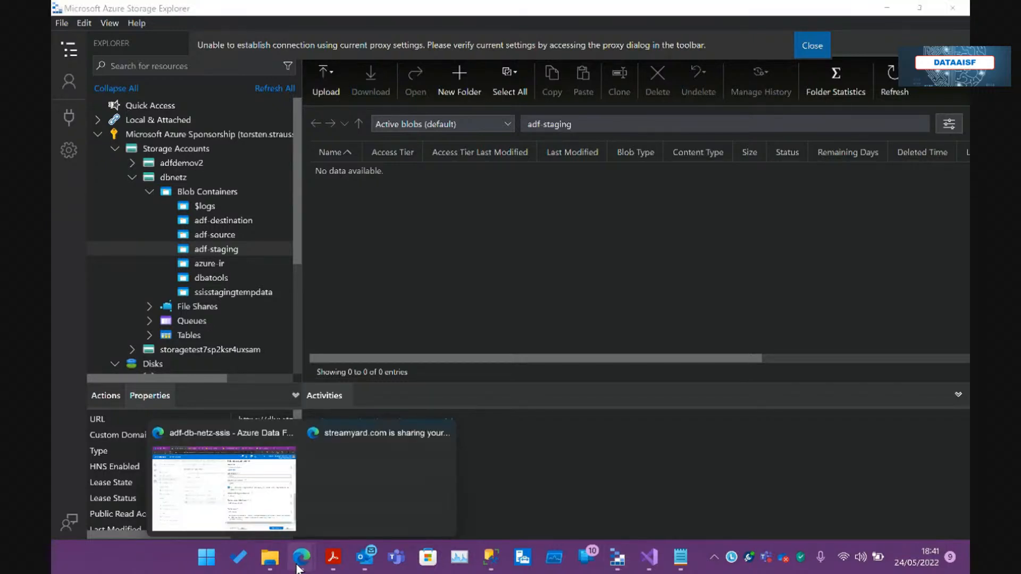
pyautogui.click(255, 484)
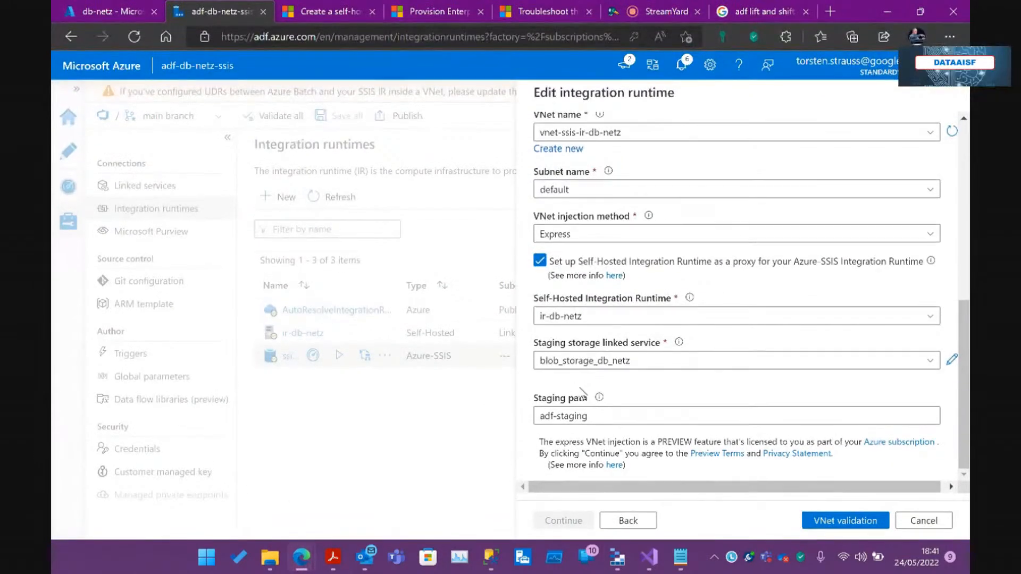
# - Clear the staging path of the integration runtime and restore it to adf-staging
pyautogui.click(585, 415)
pyautogui.moveTo(595, 416); pyautogui.dragTo(485, 426)
pyautogui.hotkey('ctrl', 'c')
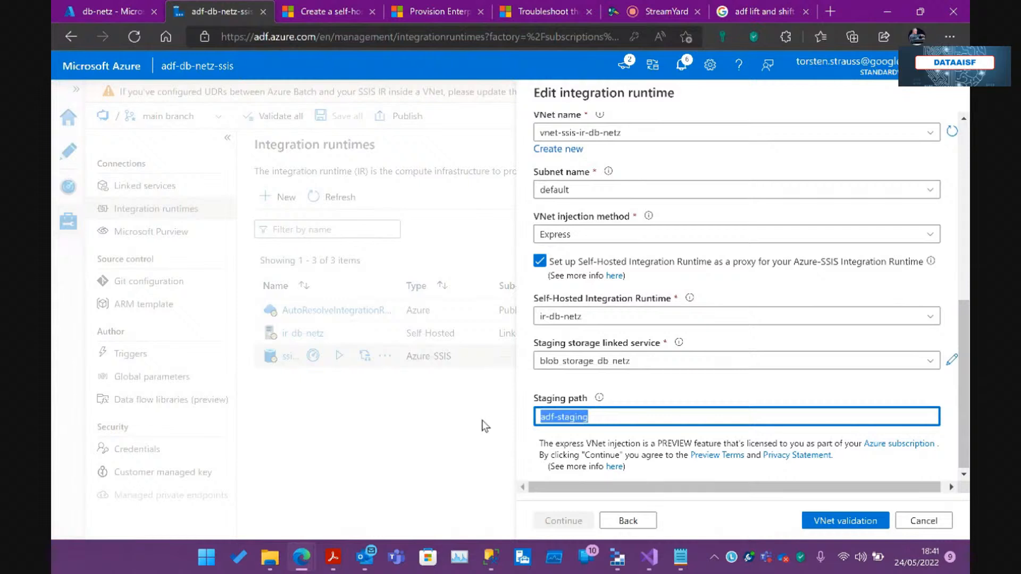
pyautogui.press('BackSpace')
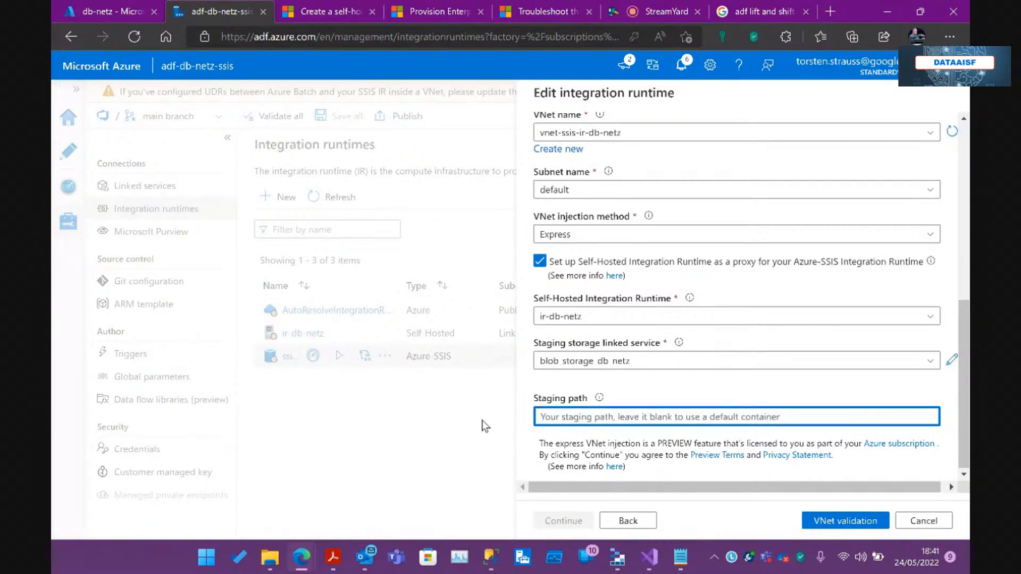
pyautogui.hotkey('ctrl', 'v')
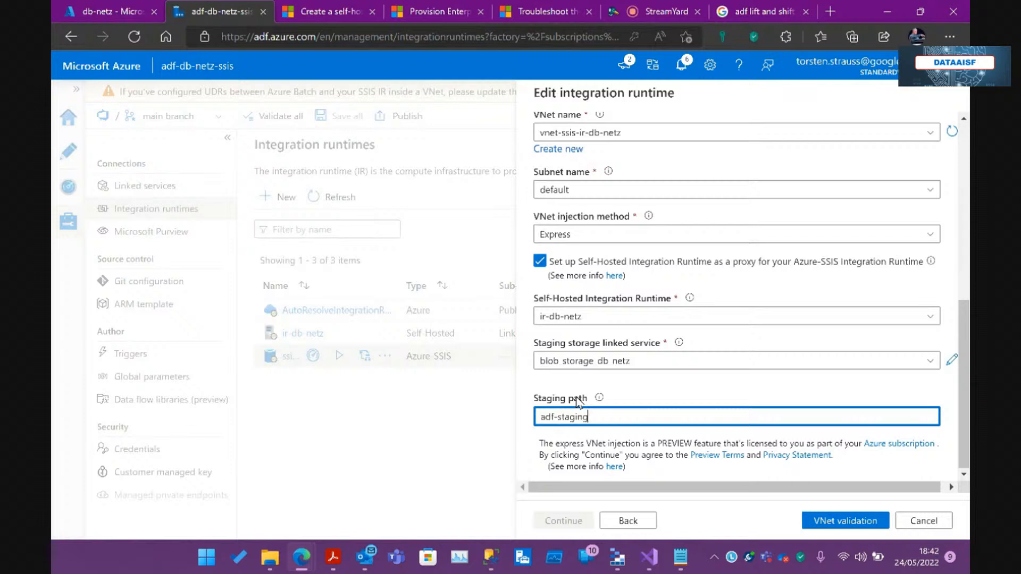
# - Switch to the Azure portal and open the vm-db-netz virtual machine from the db-netz resource group
pyautogui.scroll(1, 578, 403)
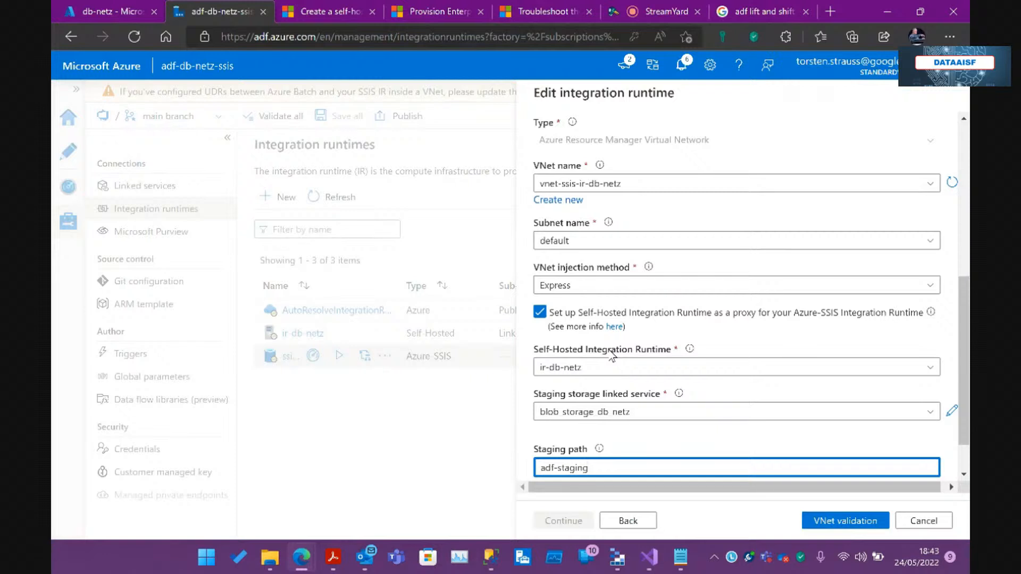
pyautogui.scroll(3, 612, 355)
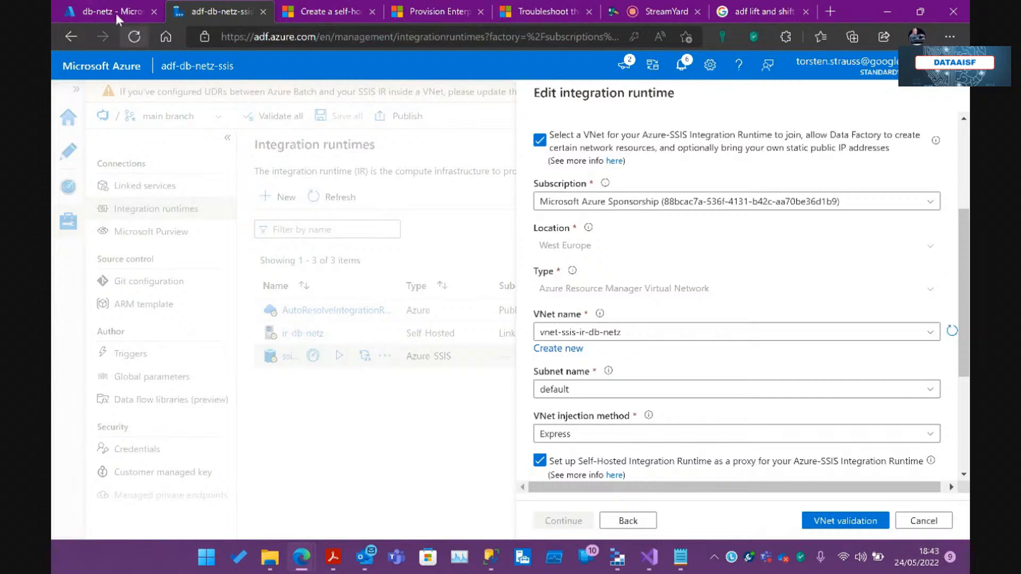
pyautogui.click(98, 2)
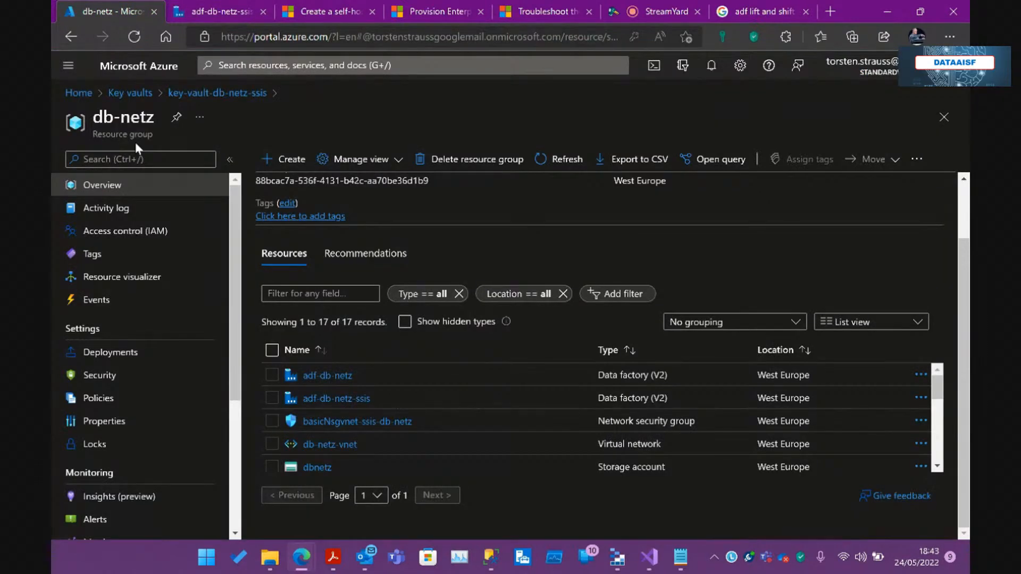
pyautogui.scroll(-5, 318, 406)
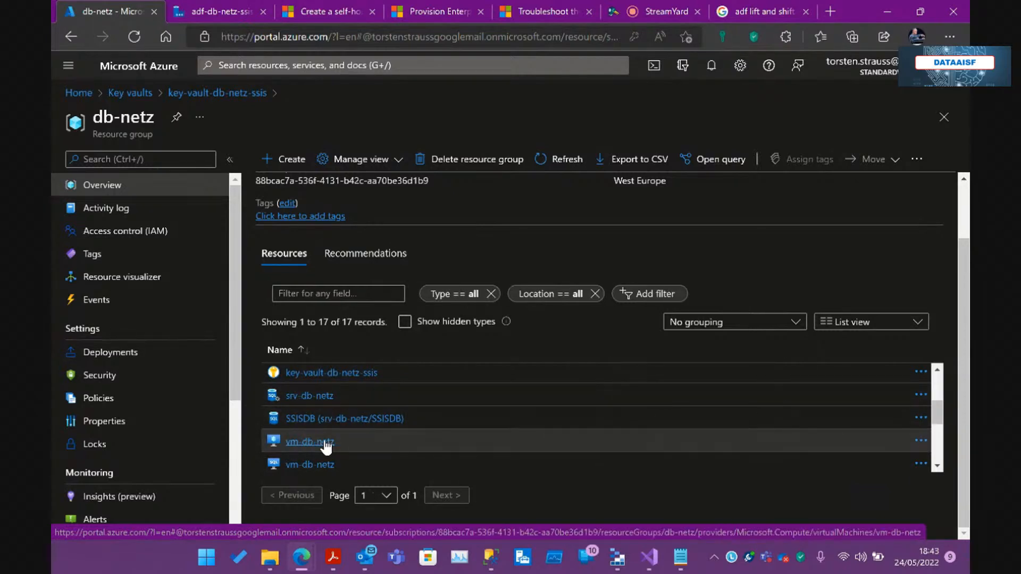
pyautogui.click(325, 442)
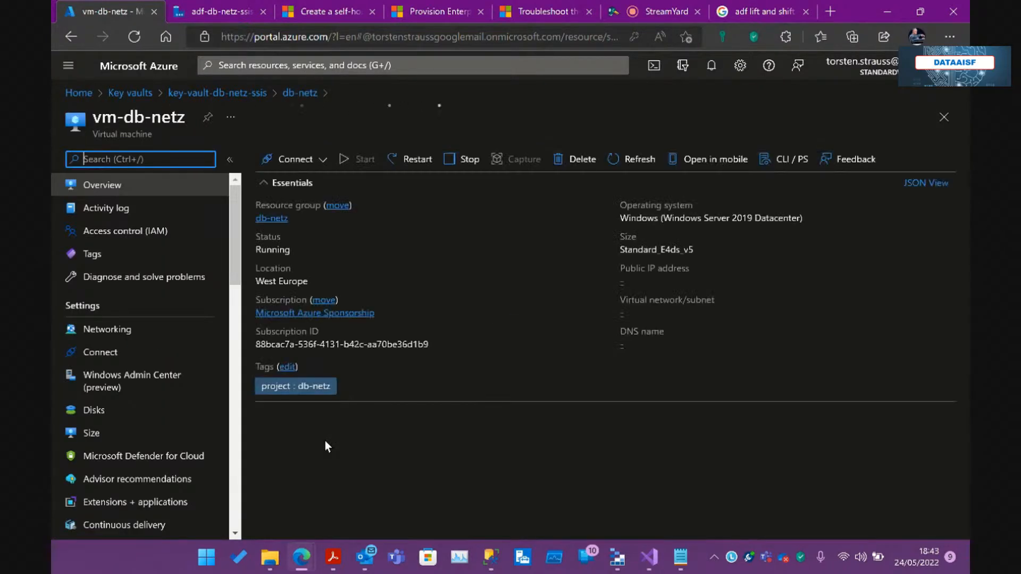
# - Examine the data-flow diagram for the self-hosted integration runtime in the Microsoft documentation
pyautogui.click(313, 12)
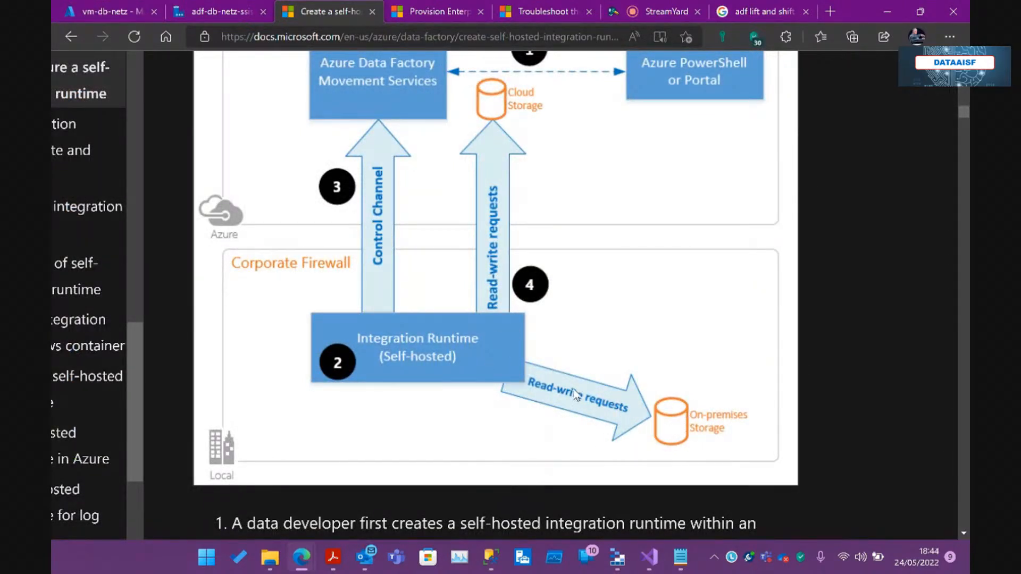
pyautogui.scroll(3, 415, 124)
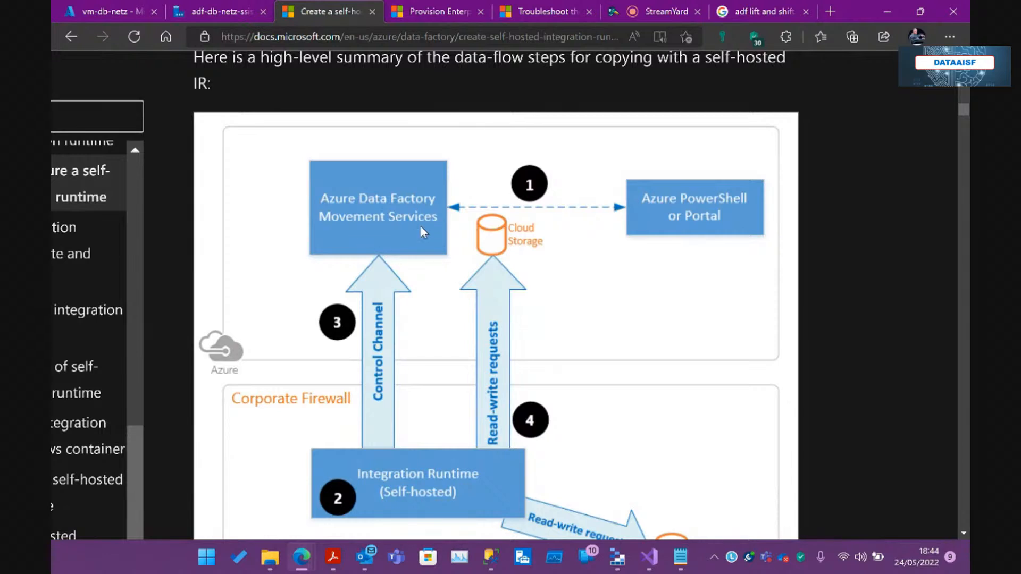
pyautogui.scroll(-3, 413, 197)
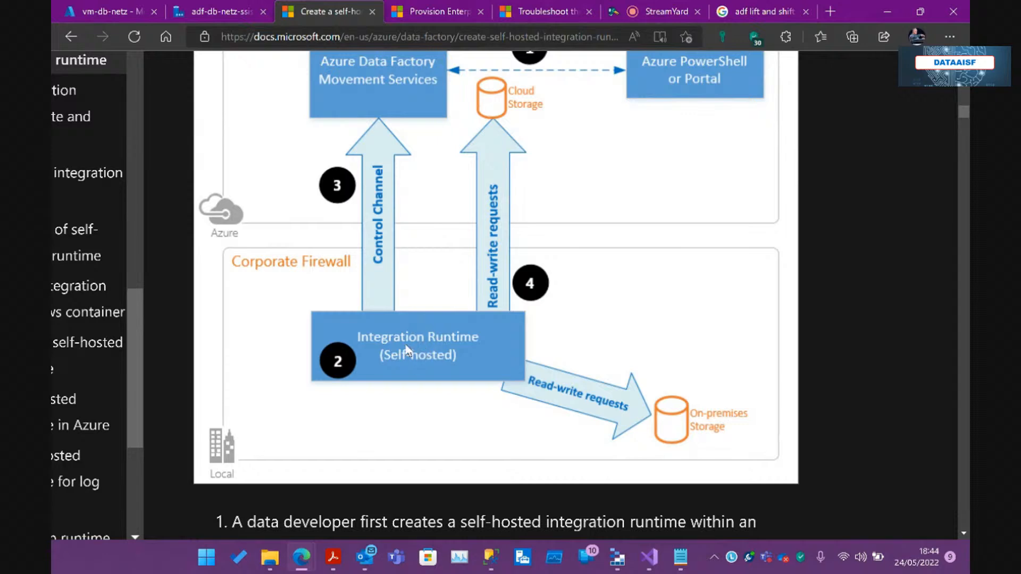
# - Return to vm-db-netz in the Azure portal and view the peerings of its virtual network db-netz-vnet
pyautogui.click(207, 12)
pyautogui.click(106, 11)
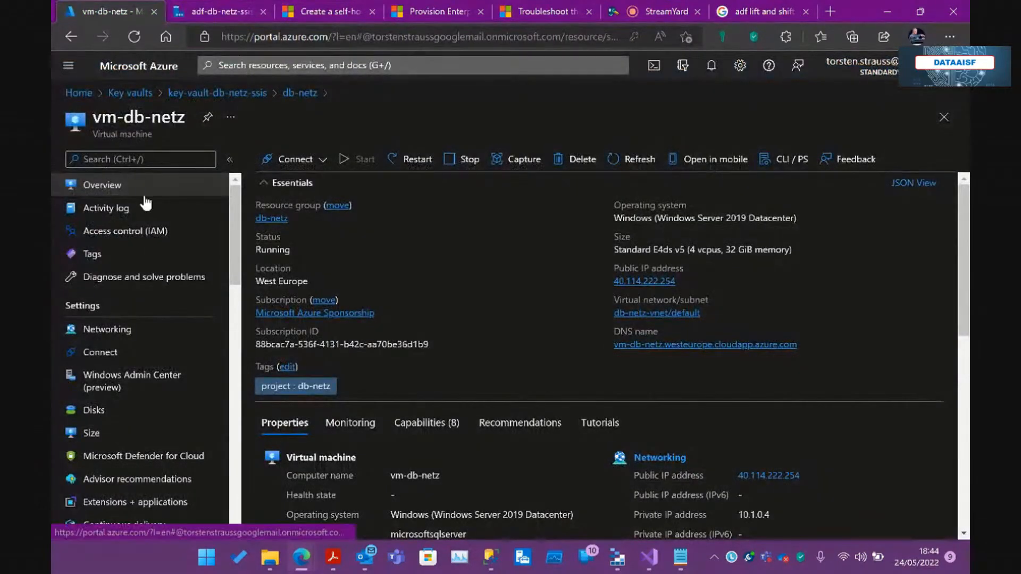
pyautogui.click(662, 314)
pyautogui.scroll(-2, 228, 253)
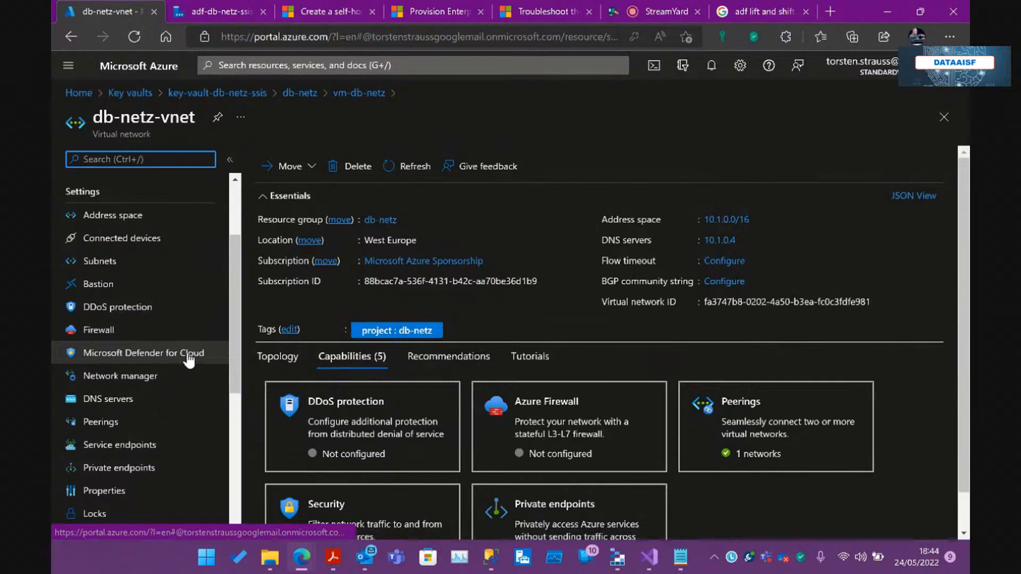
pyautogui.scroll(-3, 189, 360)
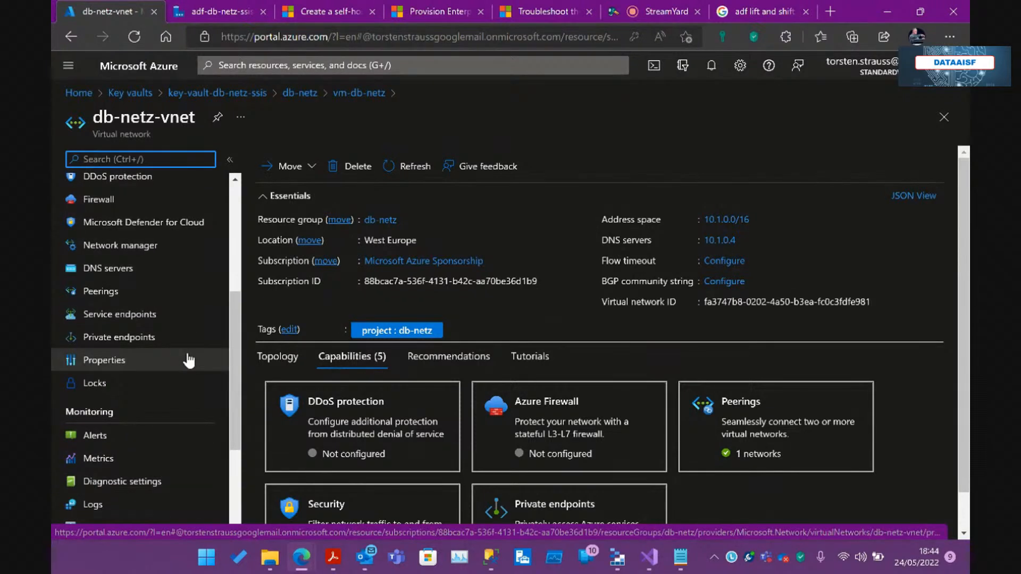
pyautogui.scroll(-4, 188, 361)
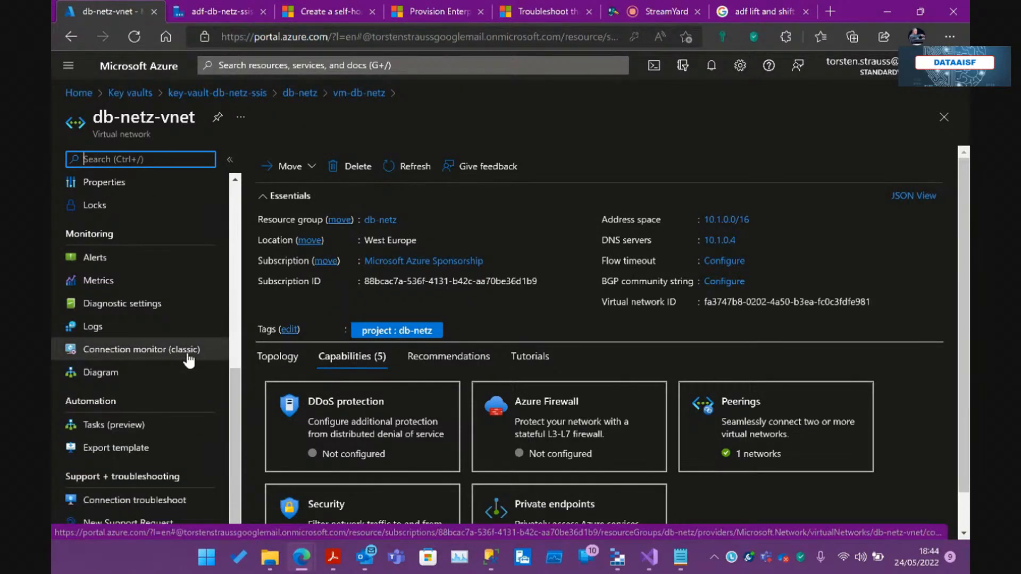
pyautogui.write('peer')
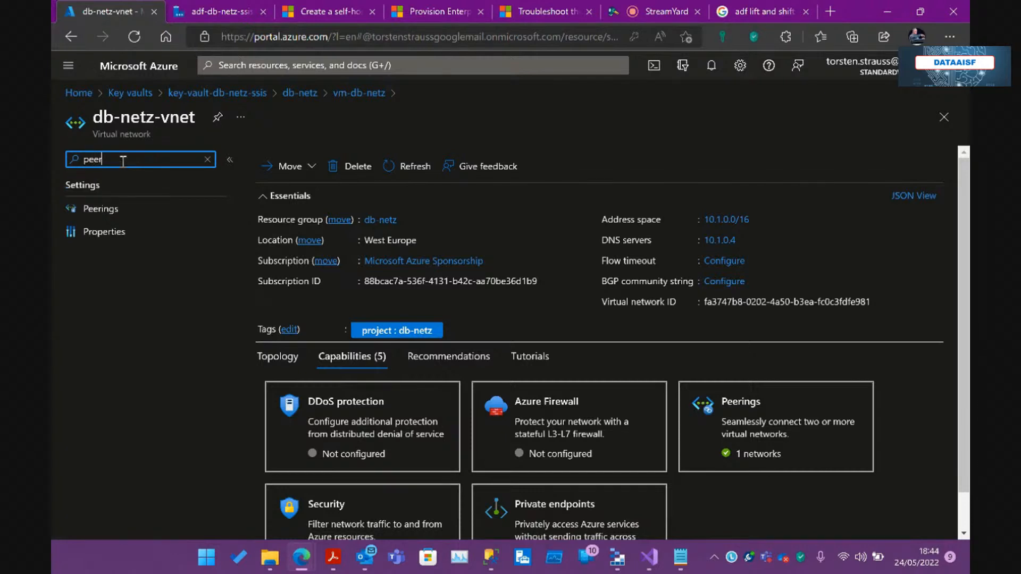
pyautogui.click(105, 213)
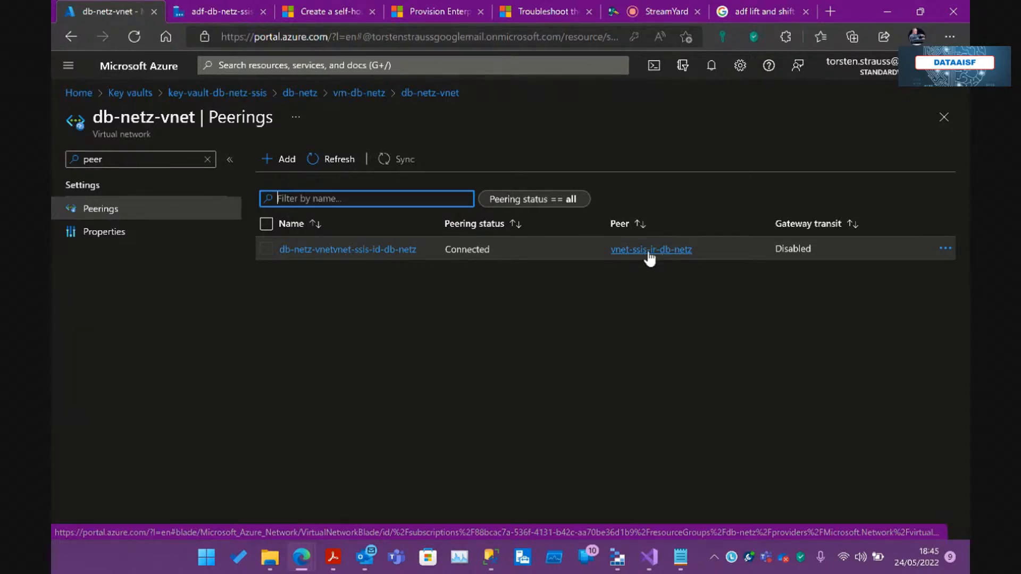
# - Return to Azure Data Factory and run the VNet validation for the integration runtime's network and proxy settings
pyautogui.click(229, 11)
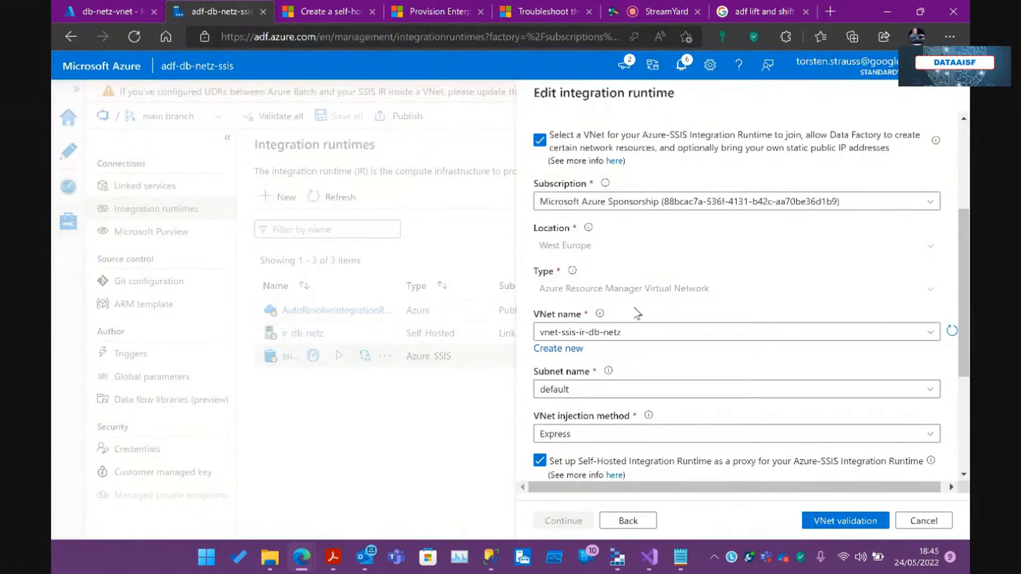
pyautogui.scroll(-4, 637, 314)
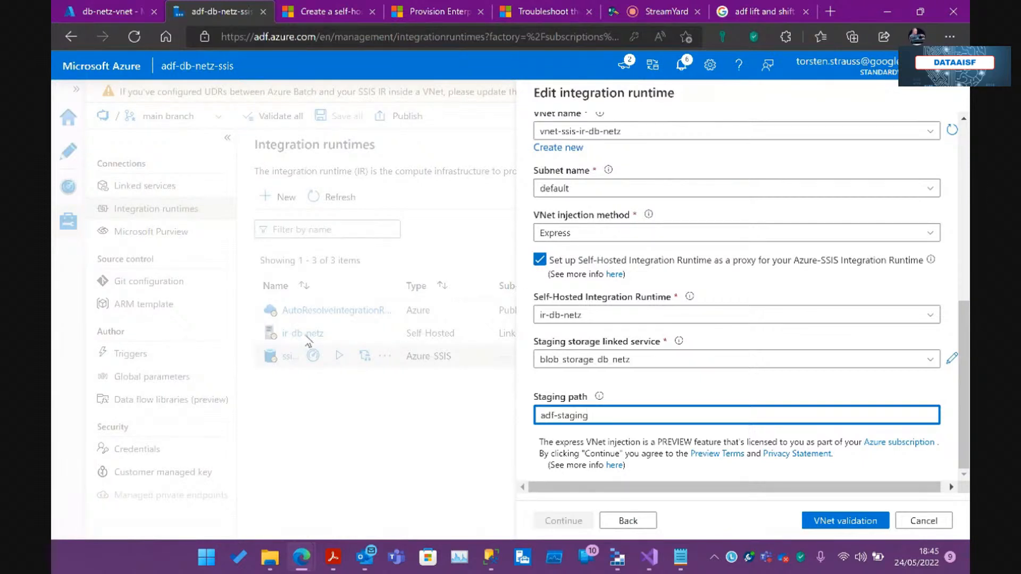
pyautogui.scroll(3, 757, 326)
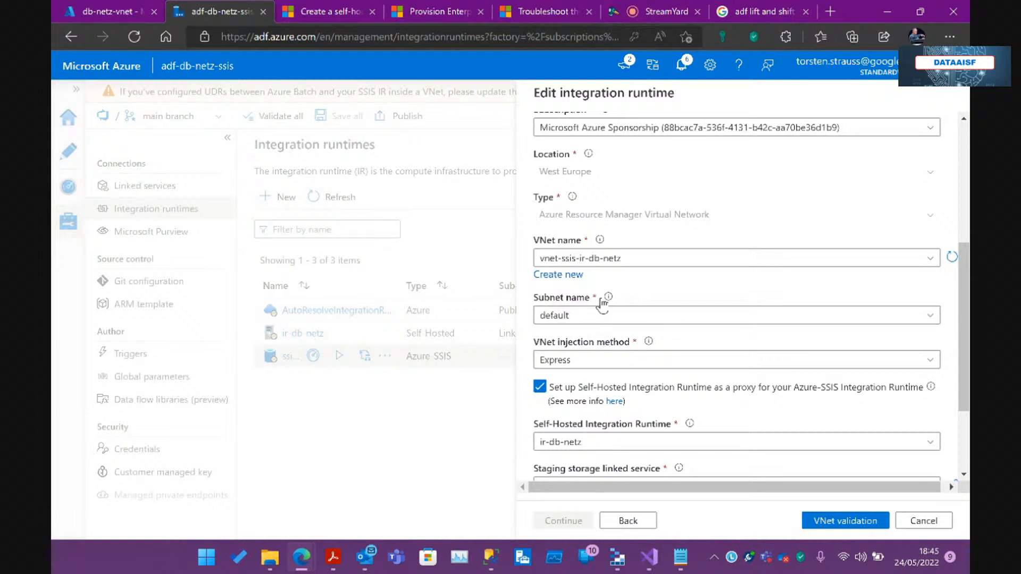
pyautogui.scroll(1, 603, 304)
pyautogui.scroll(-1, 605, 306)
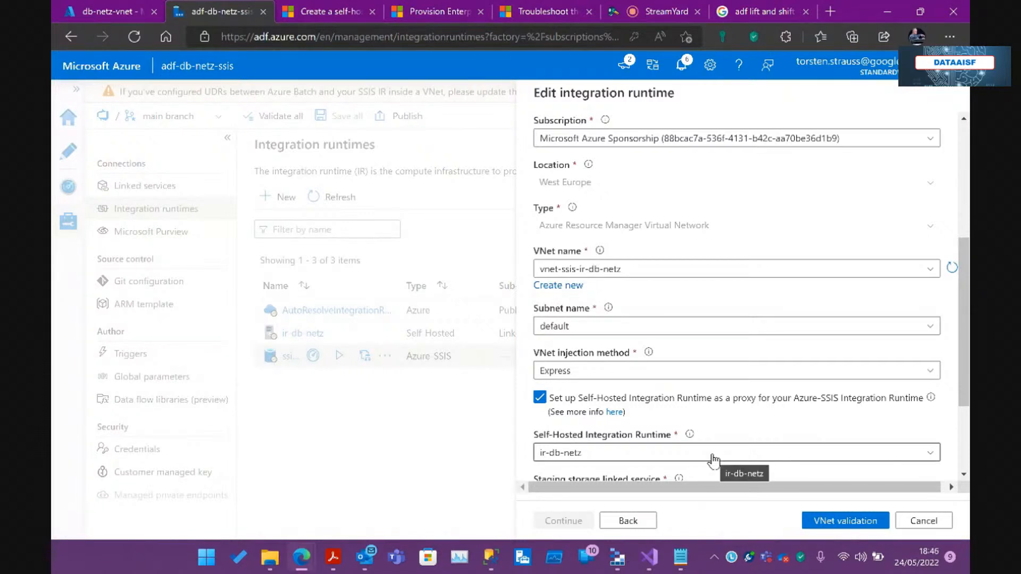
pyautogui.scroll(-3, 713, 460)
pyautogui.click(846, 521)
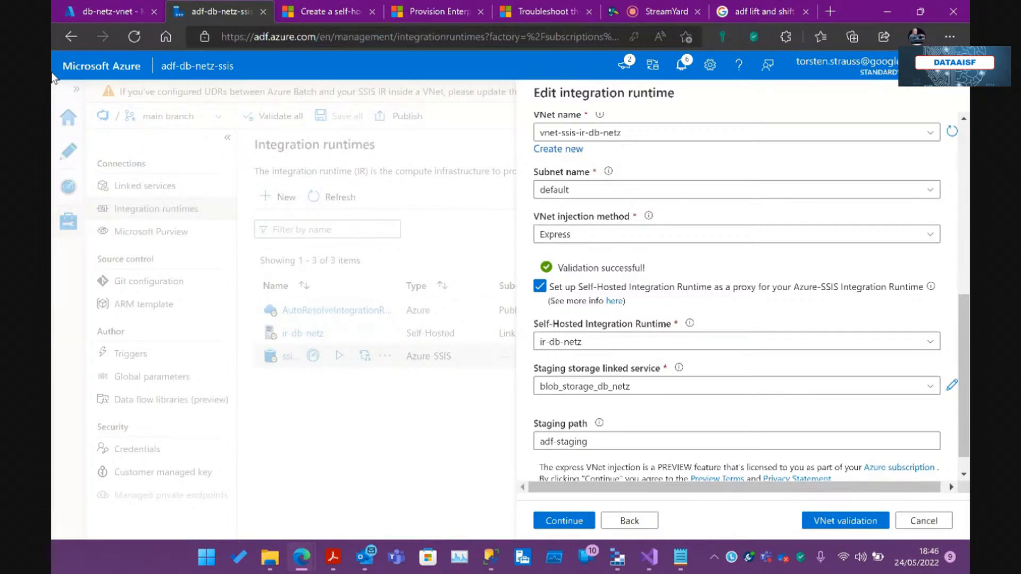
# - Recheck the db-netz-vnet peerings in the Azure portal, then review the integration runtime's custom setup and VNet settings in Azure Data Factory
pyautogui.click(113, 12)
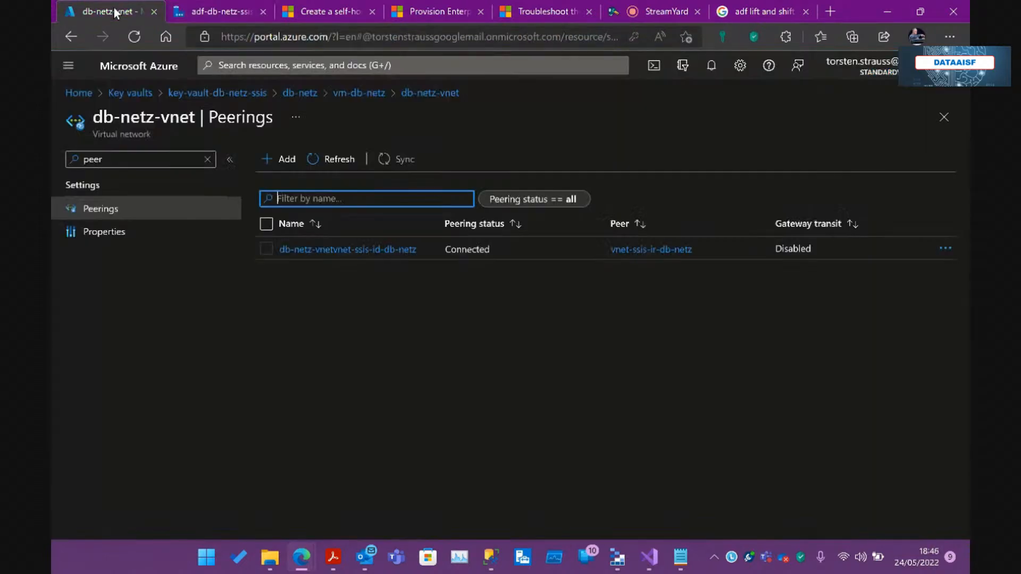
pyautogui.click(221, 14)
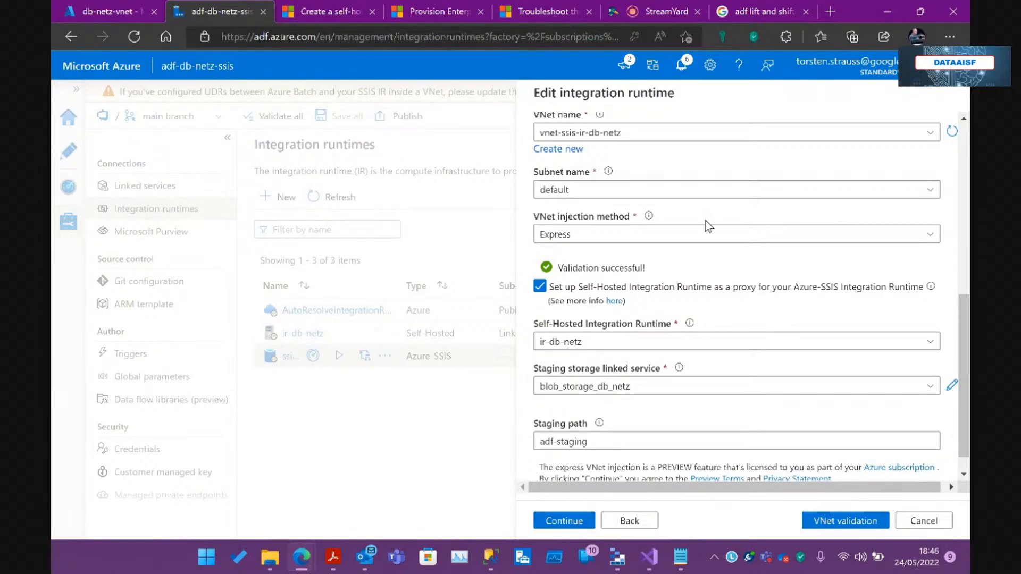
pyautogui.scroll(3, 708, 228)
pyautogui.scroll(-5, 707, 221)
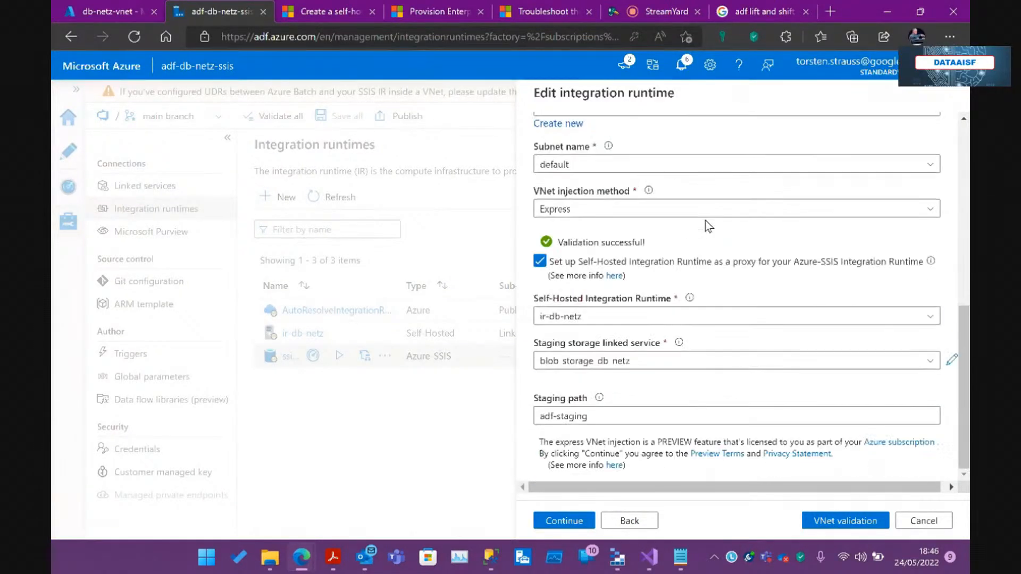
pyautogui.scroll(8, 706, 221)
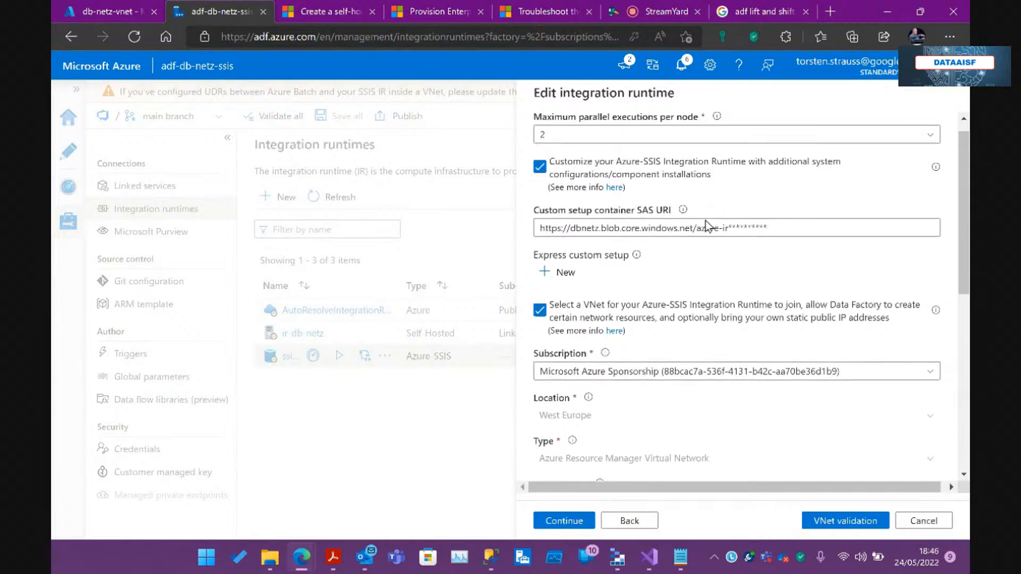
# - Review the summary of the ssis-db-netz integration runtime's settings and close it without updating
pyautogui.click(568, 522)
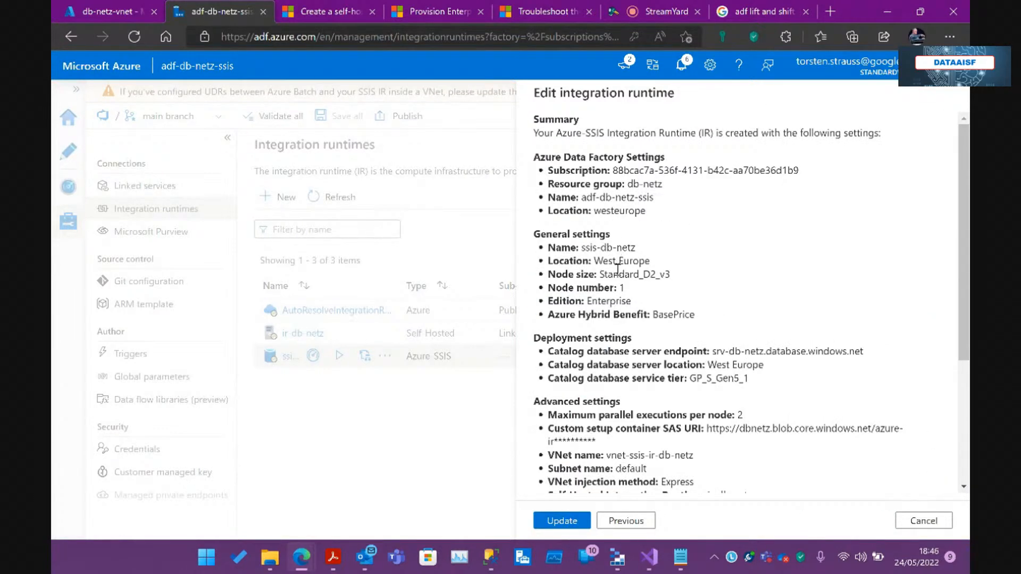
pyautogui.scroll(-4, 623, 323)
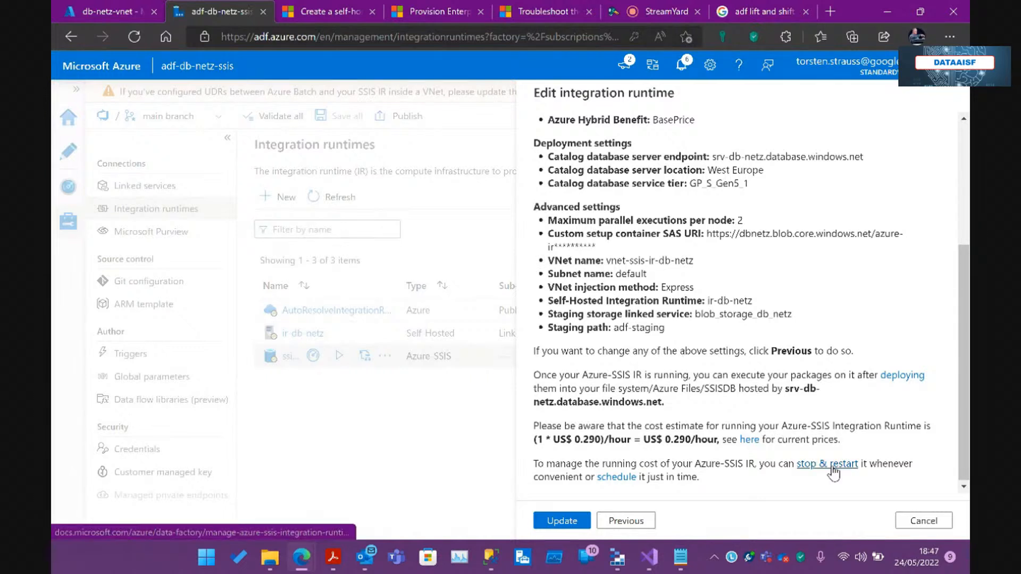
pyautogui.click(934, 526)
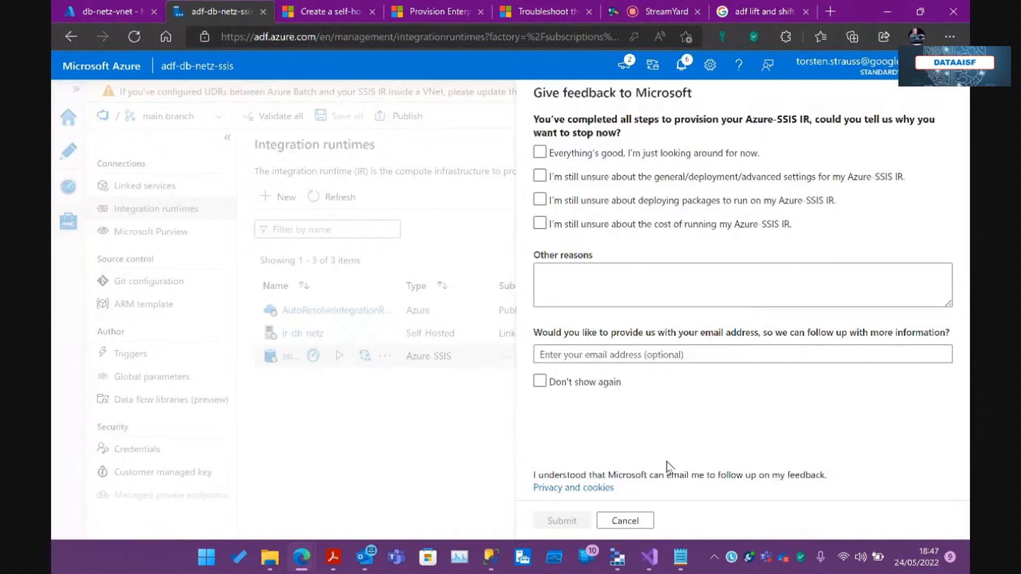
# - Submit the Microsoft feedback with "Everything's good, I'm just looking around for now" and "Don't show again" selected
pyautogui.click(556, 382)
pyautogui.click(573, 177)
pyautogui.click(540, 152)
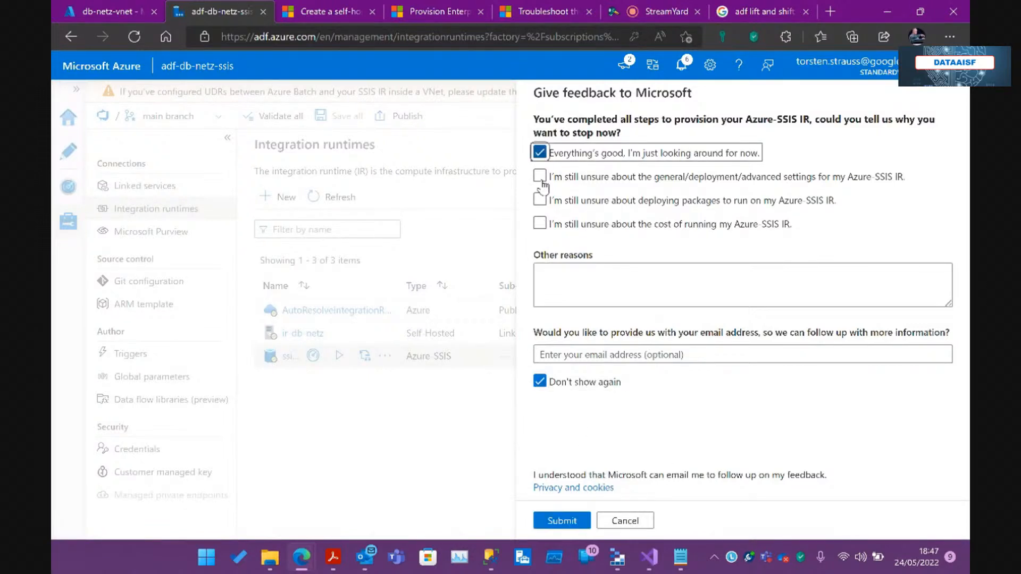
pyautogui.click(562, 521)
# - Start the ssis-db-netz Azure-SSIS integration runtime and briefly revisit the self-hosted runtime diagram in the documentation
pyautogui.moveTo(438, 365)
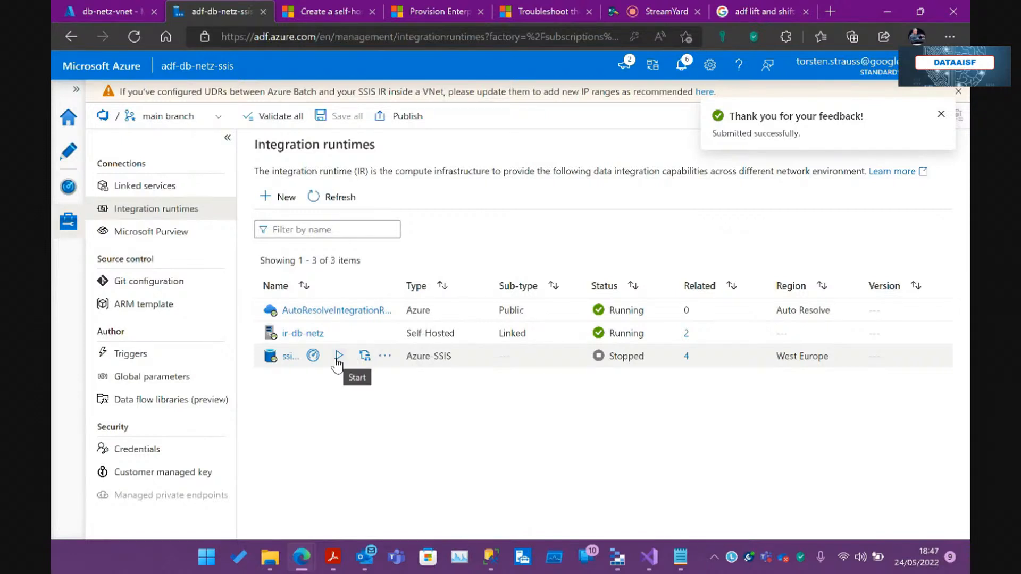
pyautogui.click(339, 356)
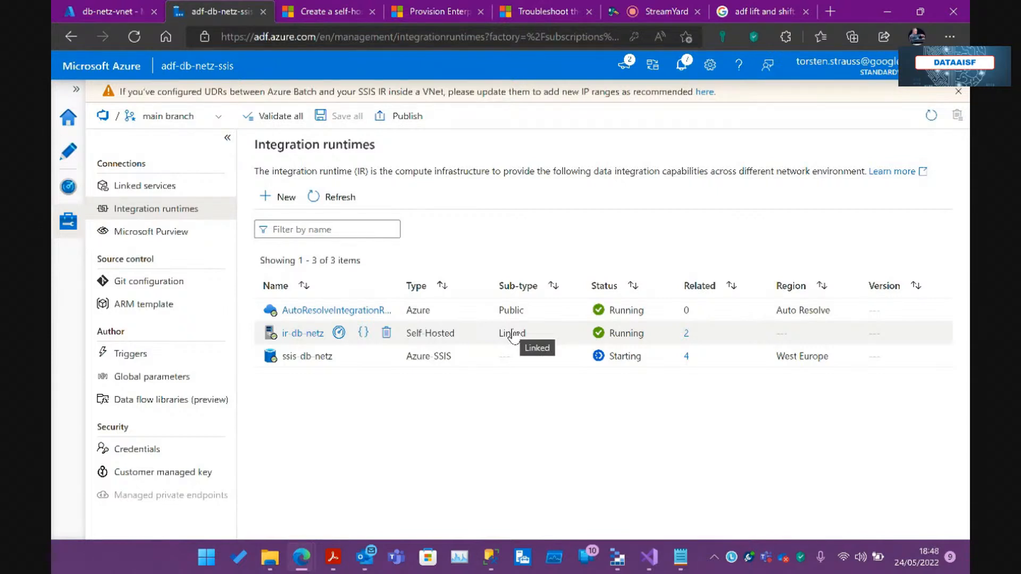
pyautogui.click(319, 11)
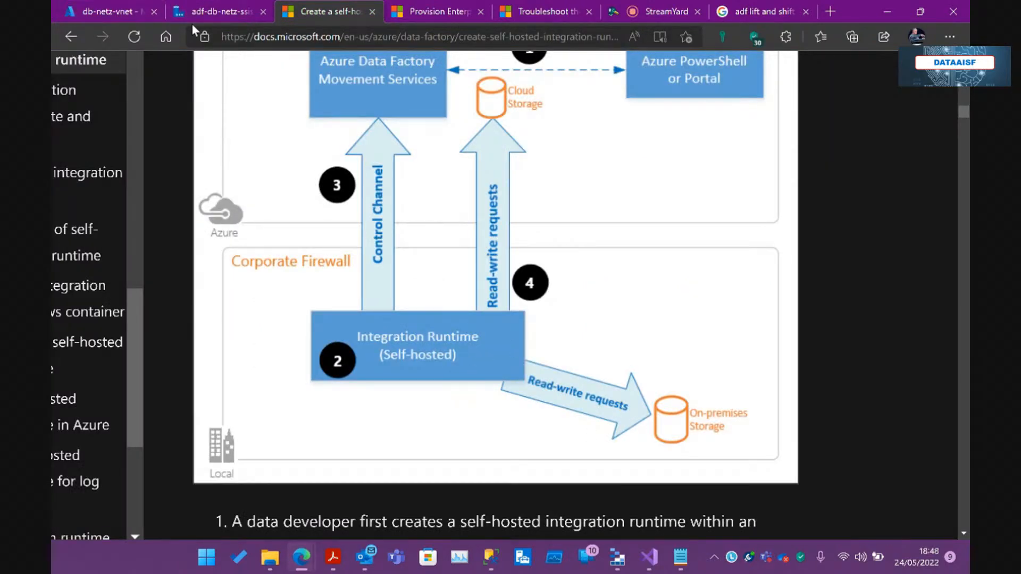
pyautogui.click(210, 11)
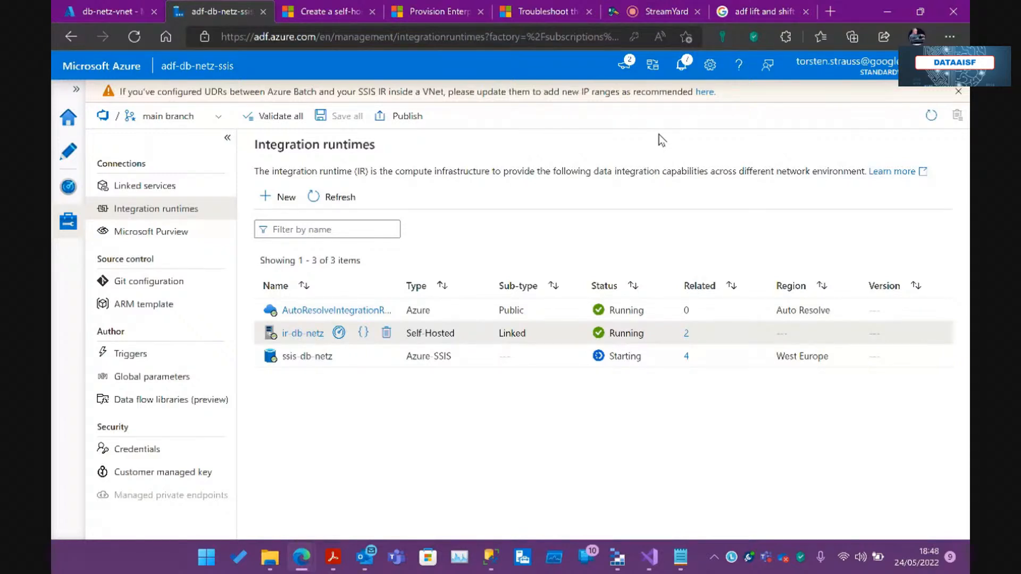
# - Switch from the current data factory to adf-db-netz in the same subscription
pyautogui.click(652, 65)
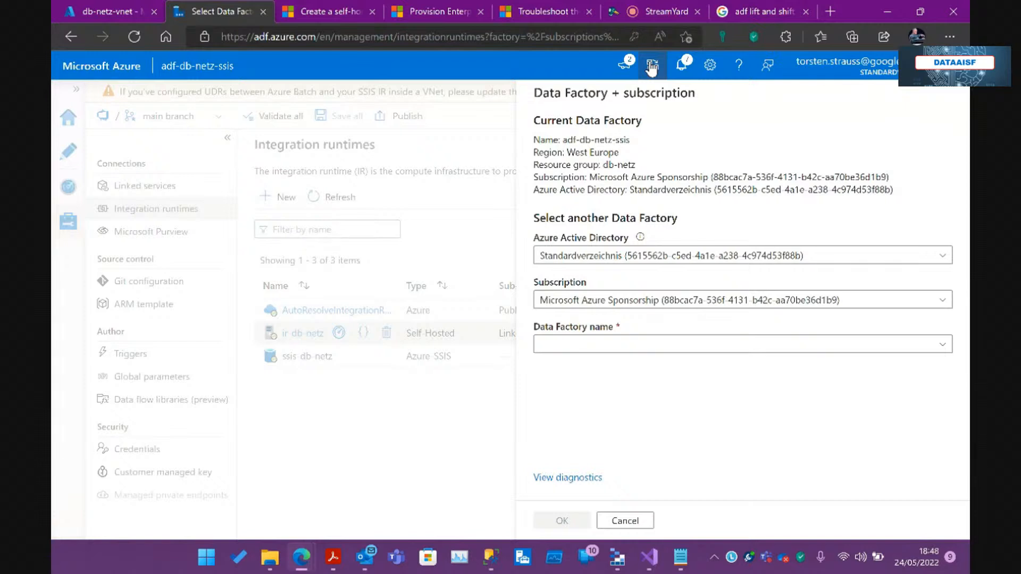
pyautogui.click(577, 346)
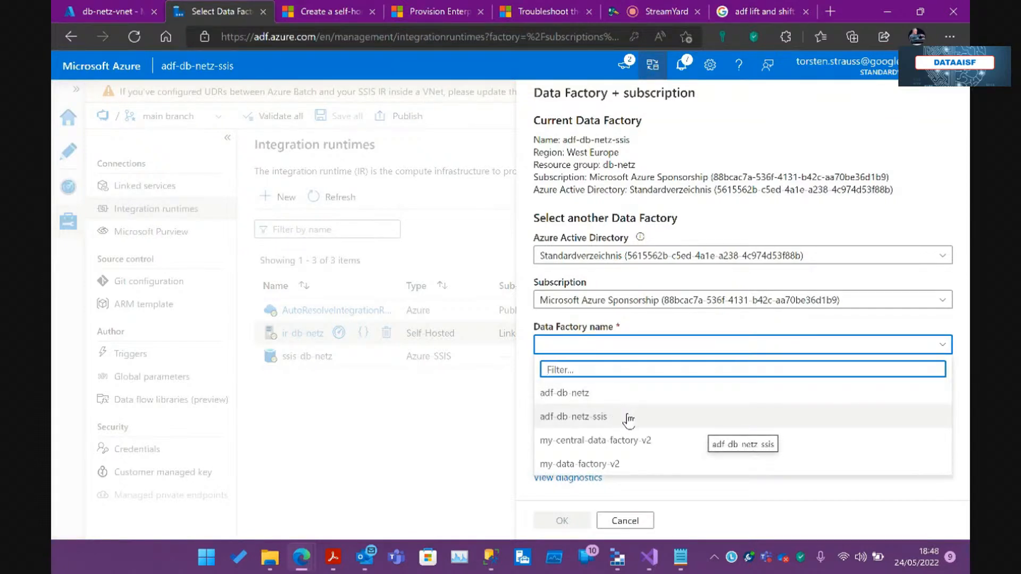
pyautogui.click(583, 395)
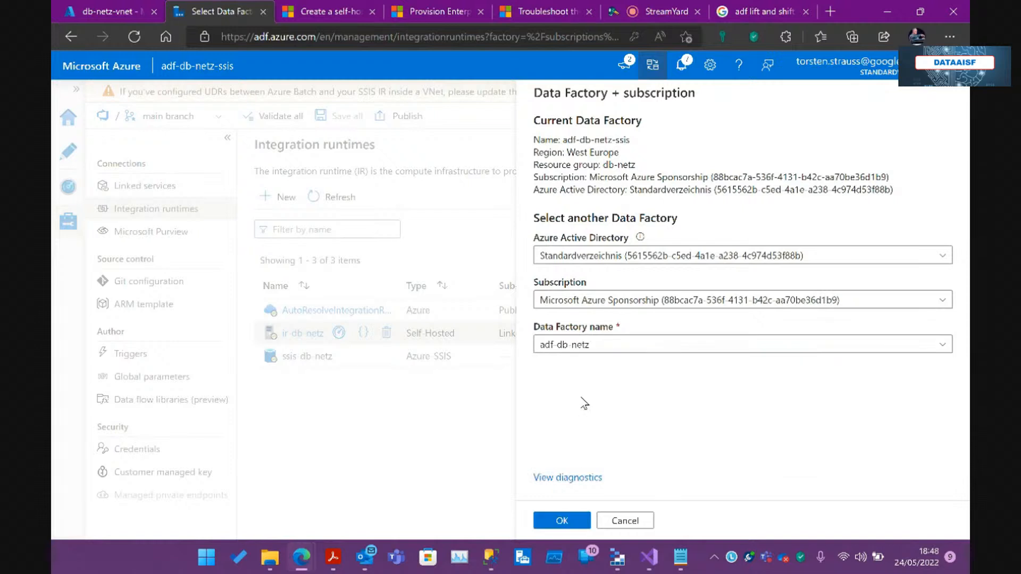
pyautogui.click(564, 520)
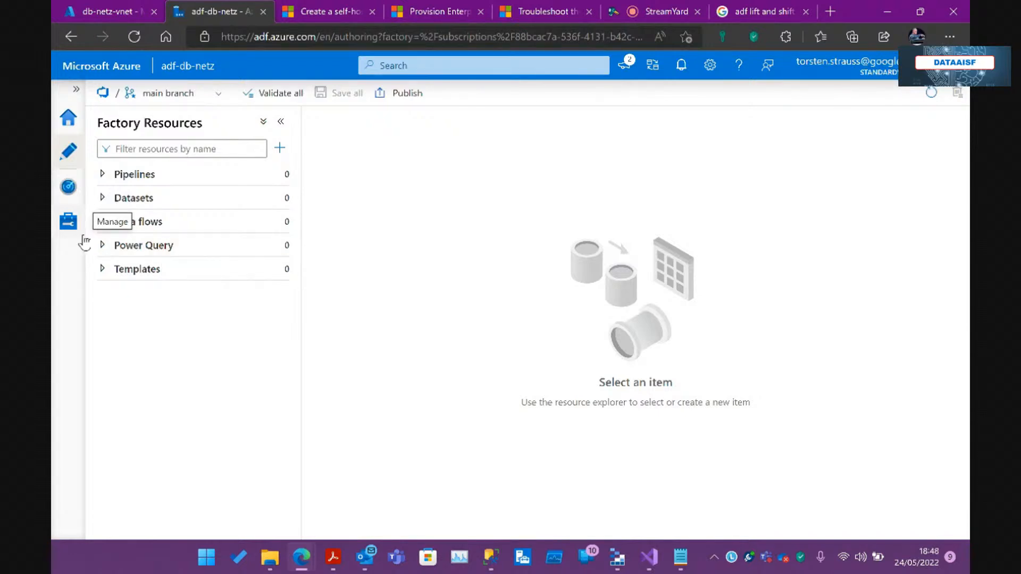
# - Open the shared self-hosted runtime ir-db-netz from the factory's integration runtimes and view its setup options and authentication keys
pyautogui.click(71, 225)
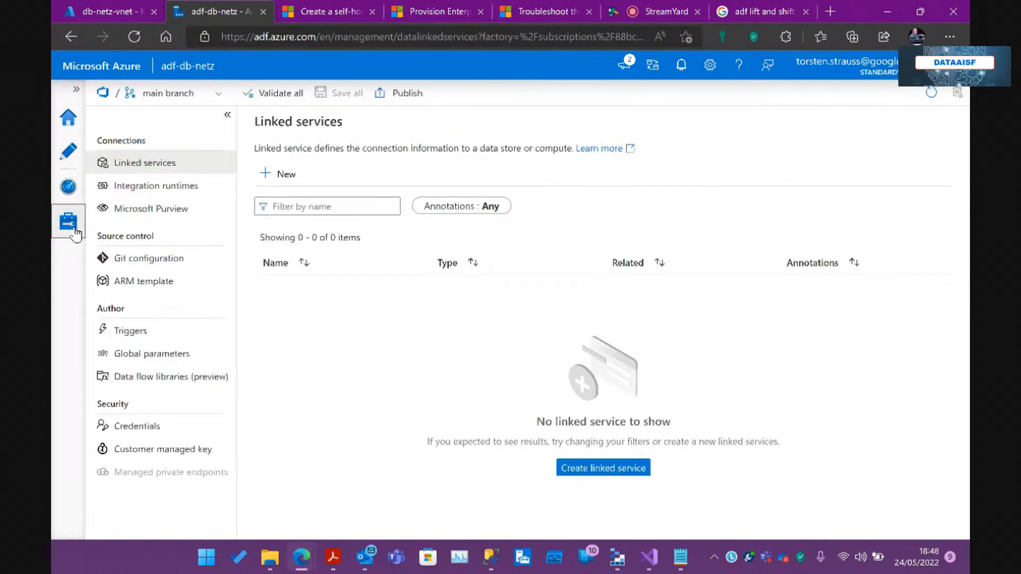
pyautogui.click(141, 185)
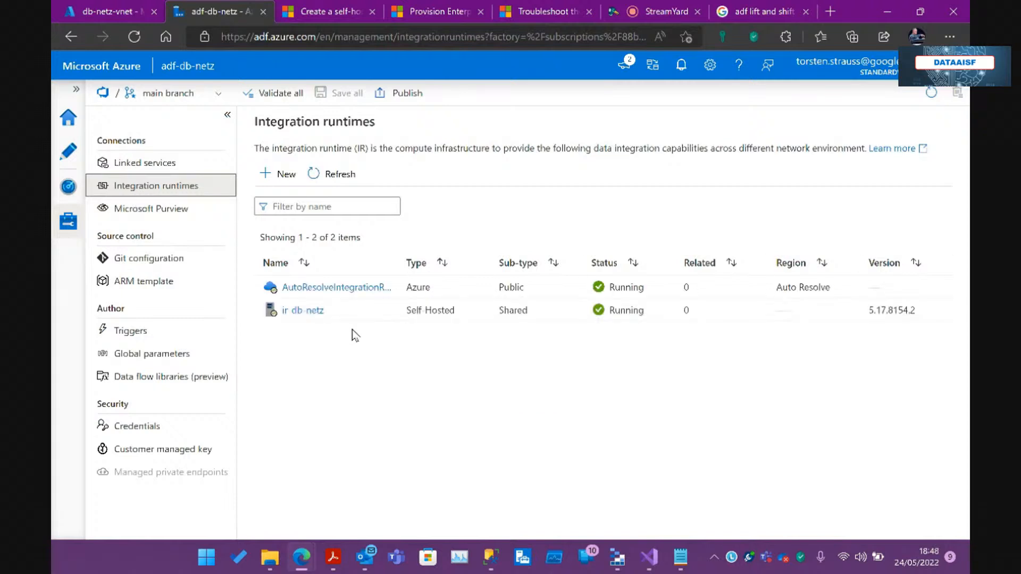
pyautogui.click(307, 320)
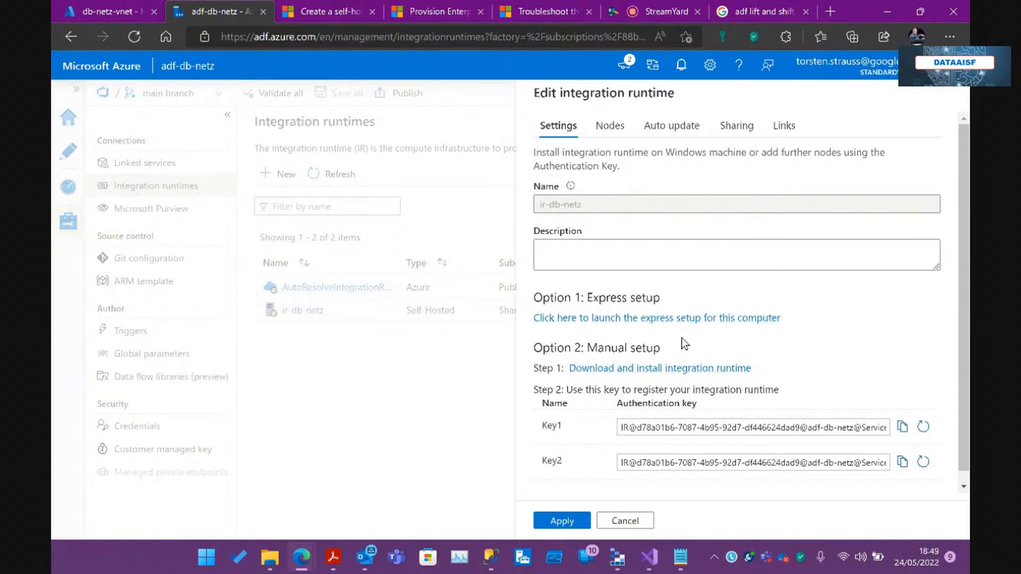
pyautogui.scroll(-1, 682, 338)
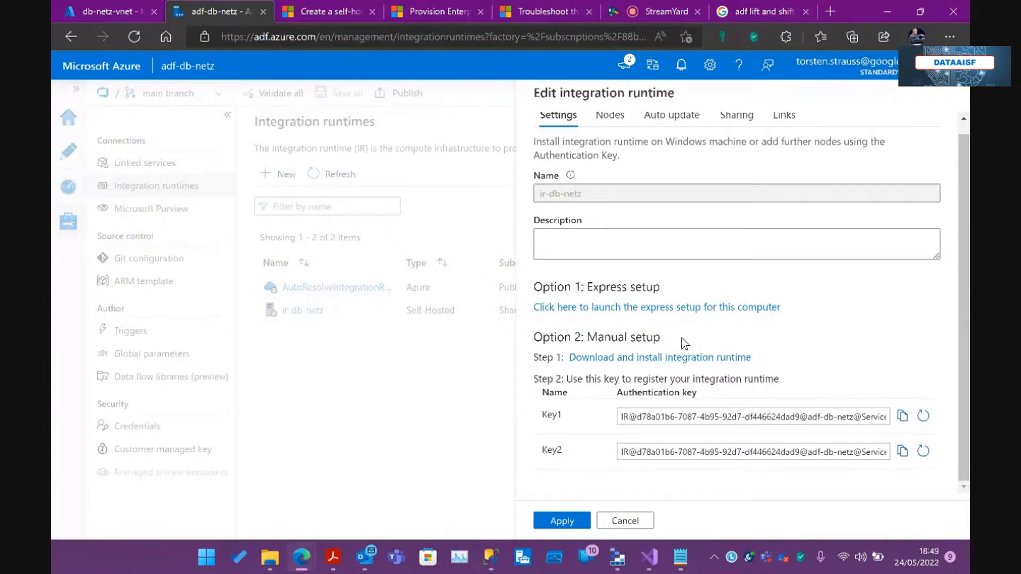
# - Open the locally installed Microsoft Integration Runtime Configuration Manager and compare its connection status with the runtime's setup settings
pyautogui.click(215, 554)
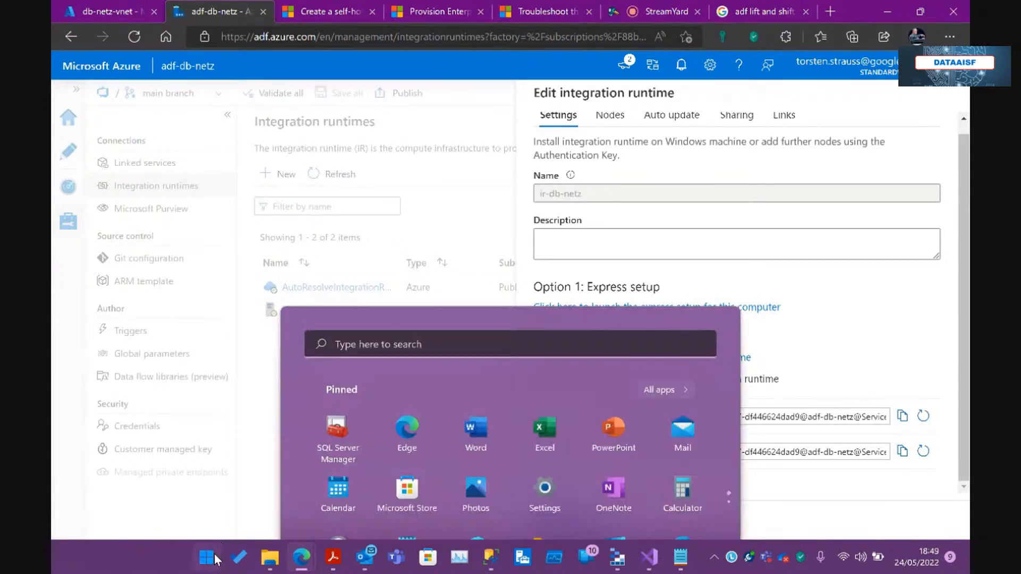
pyautogui.write('inte')
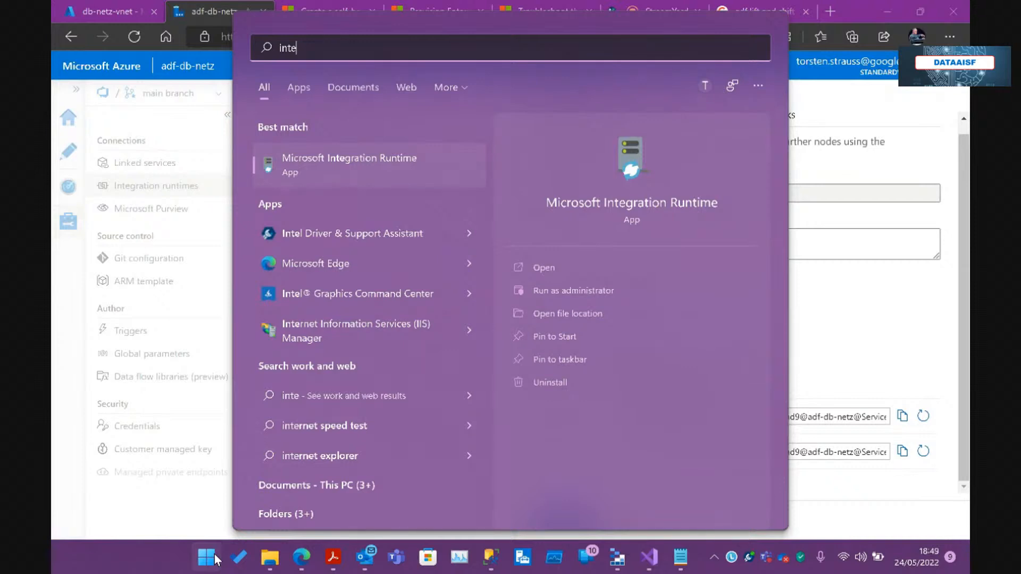
pyautogui.press('Return')
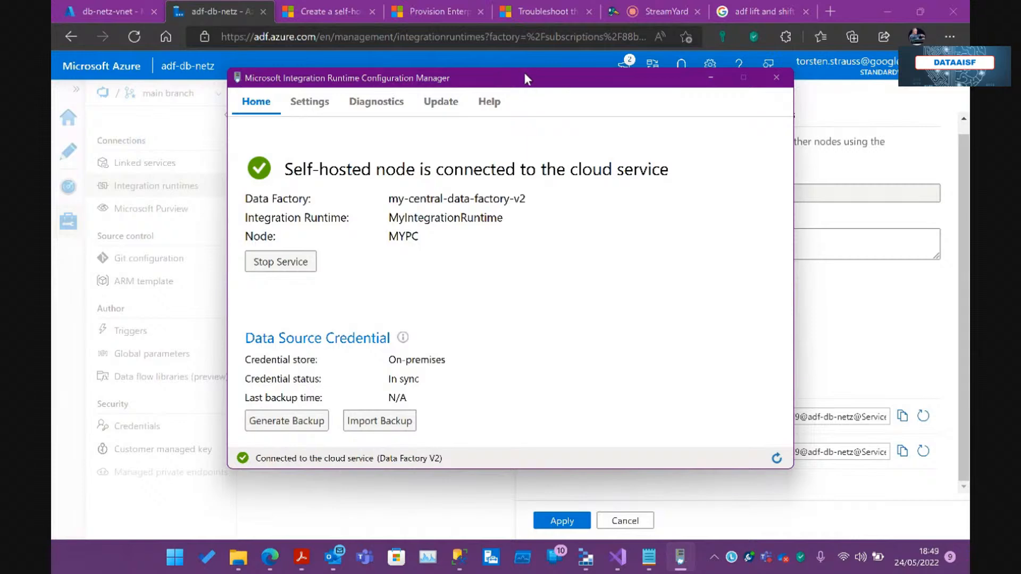
pyautogui.moveTo(524, 73); pyautogui.dragTo(461, 450)
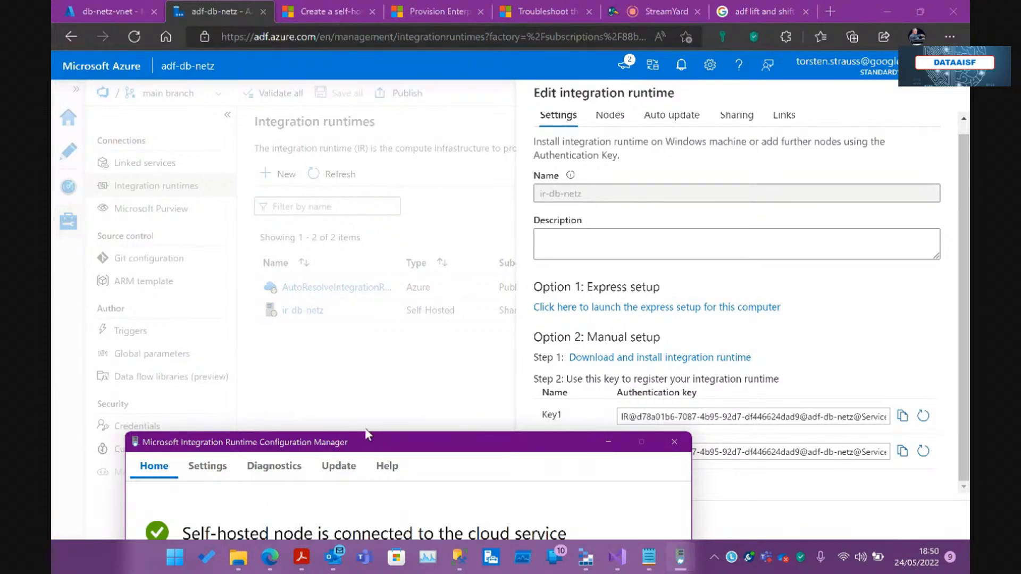
pyautogui.moveTo(352, 448); pyautogui.dragTo(439, 97)
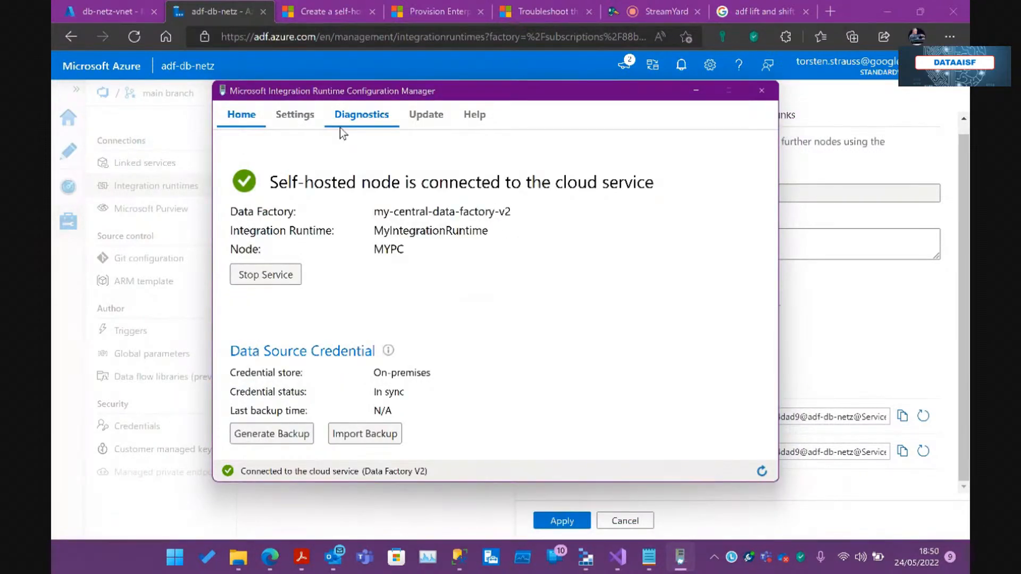
# - Examine the Configuration Manager's remote access and proxy settings, diagnostics, update status and version information, ending at the diagnostics
pyautogui.click(306, 114)
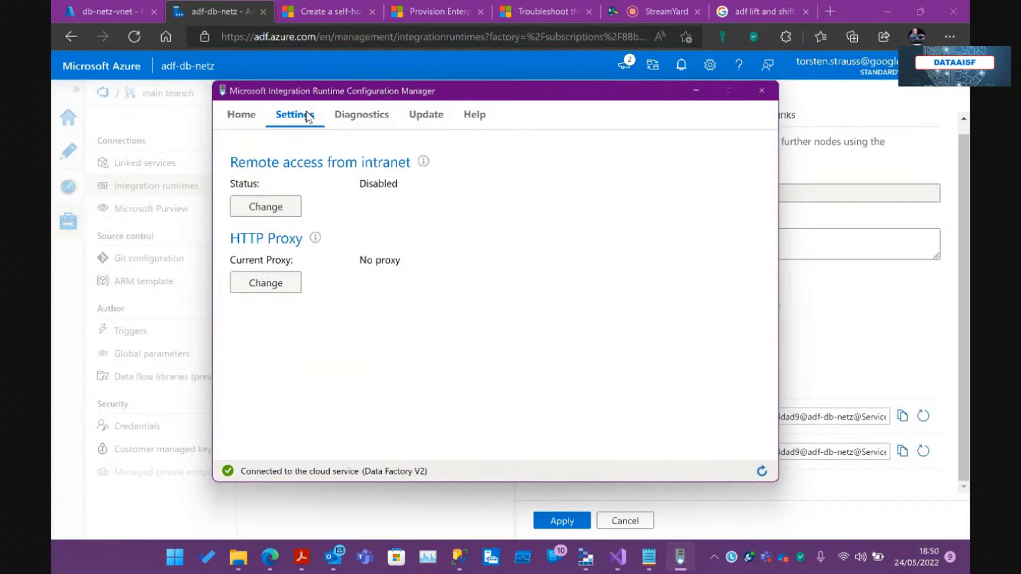
pyautogui.click(365, 116)
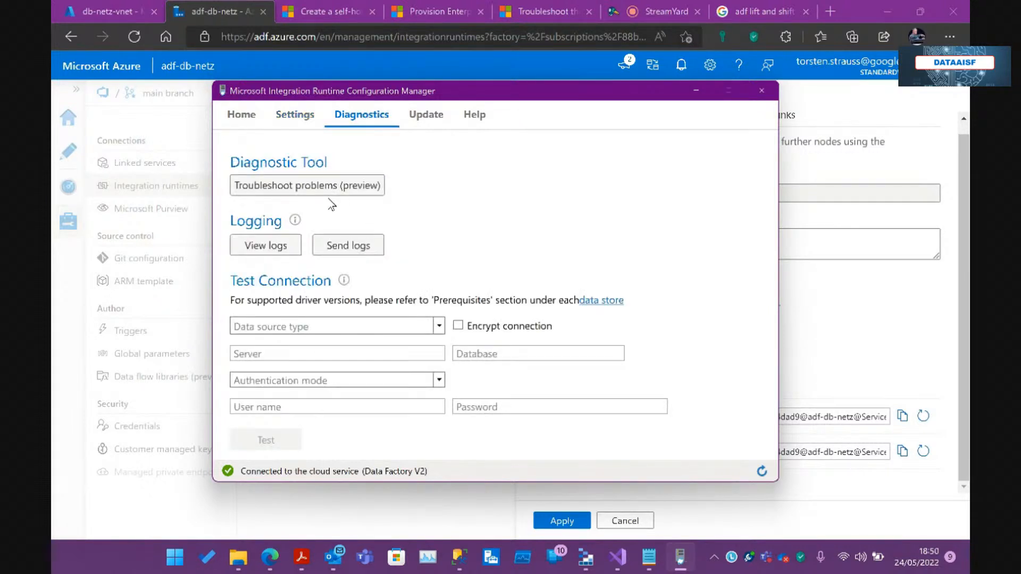
pyautogui.click(428, 115)
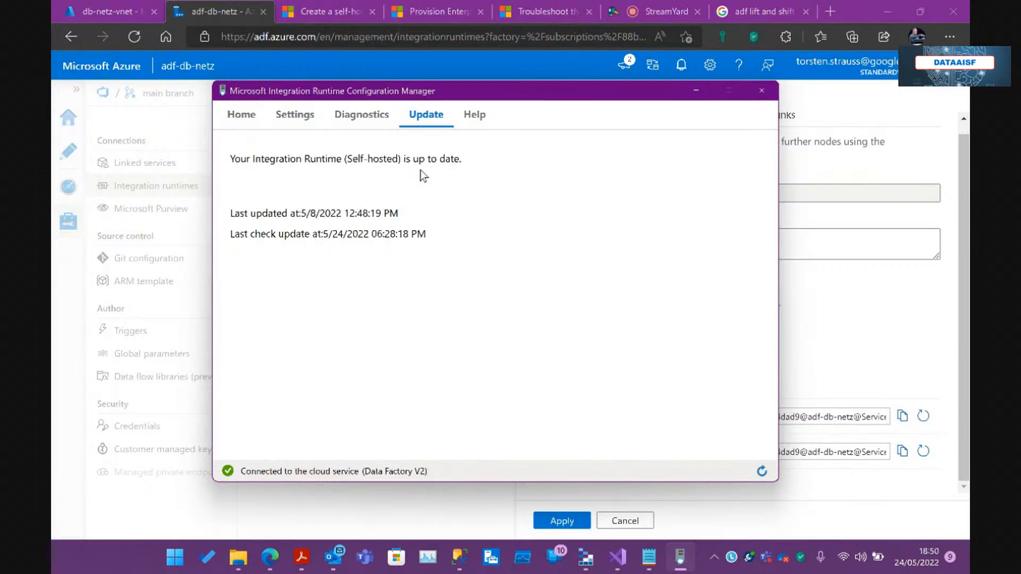
pyautogui.click(361, 121)
pyautogui.click(313, 118)
pyautogui.click(247, 120)
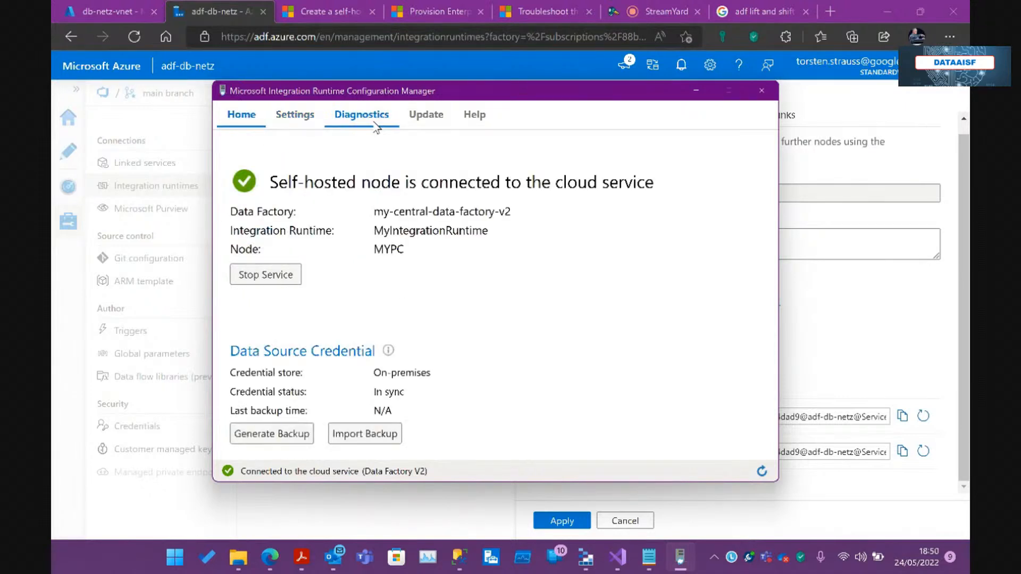
pyautogui.click(425, 113)
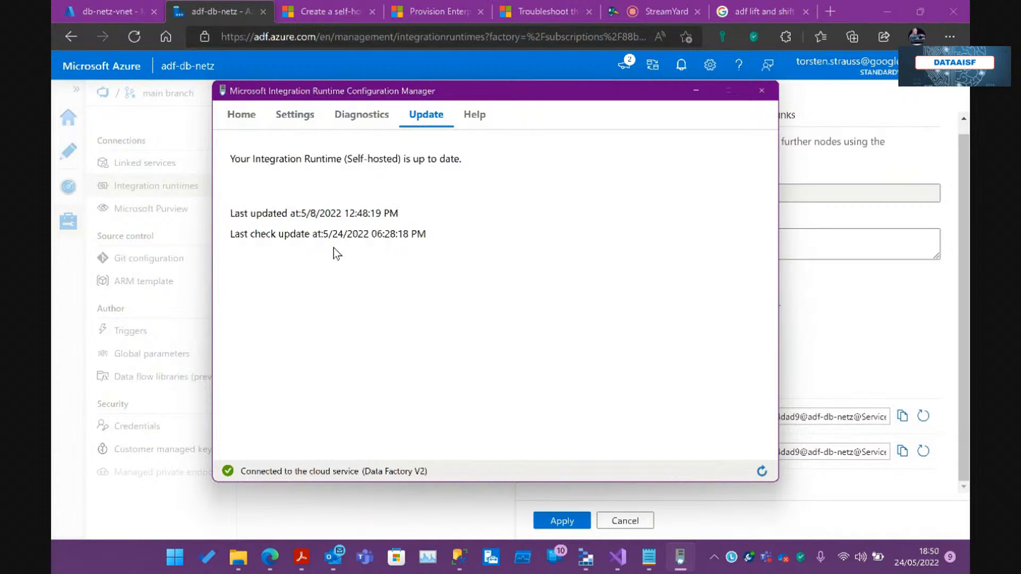
pyautogui.click(481, 115)
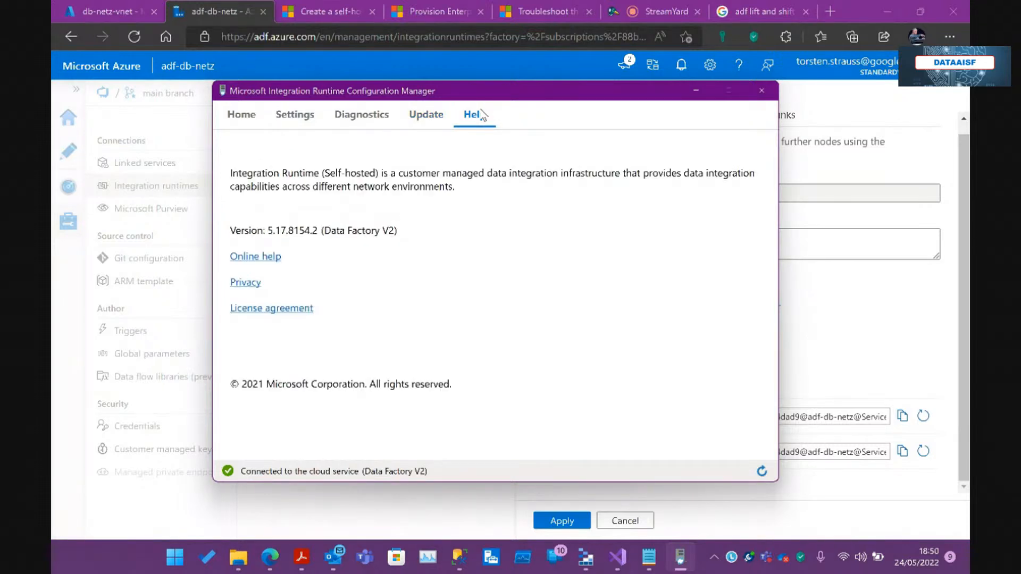
pyautogui.click(429, 110)
pyautogui.click(369, 116)
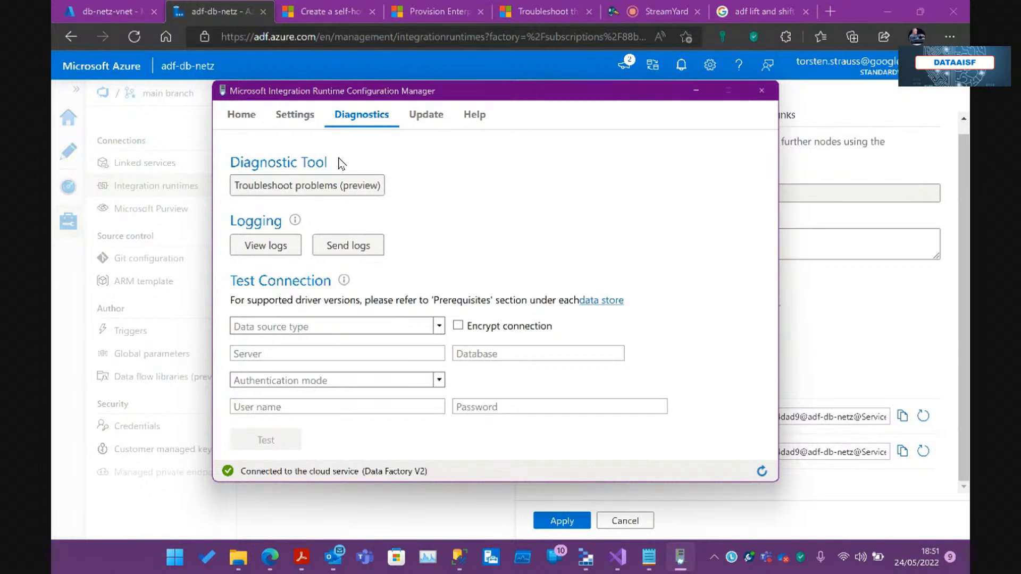
# - Switch to Event Viewer and display the Application log under Windows Logs
pyautogui.click(187, 564)
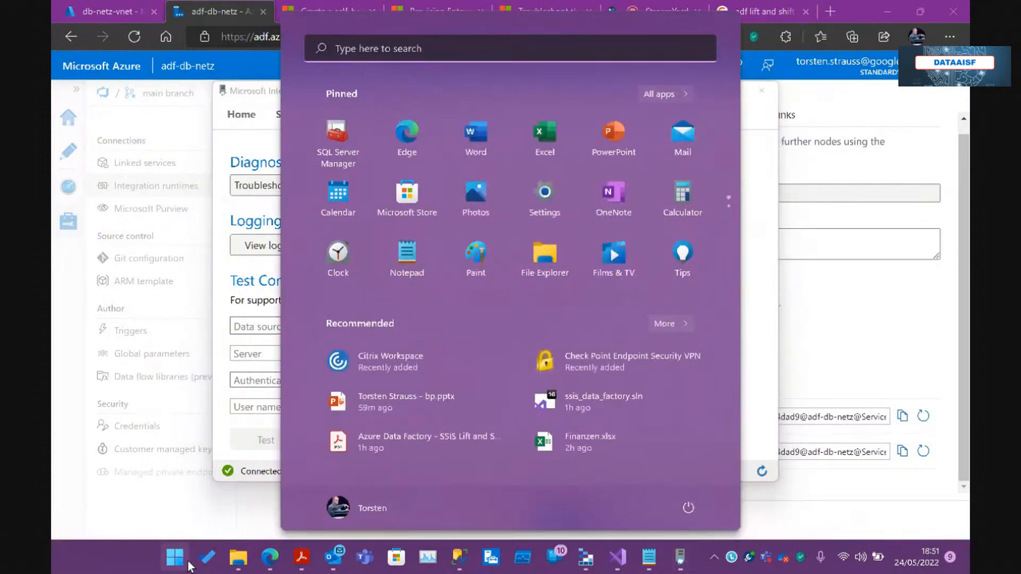
pyautogui.write('event')
pyautogui.press('Escape')
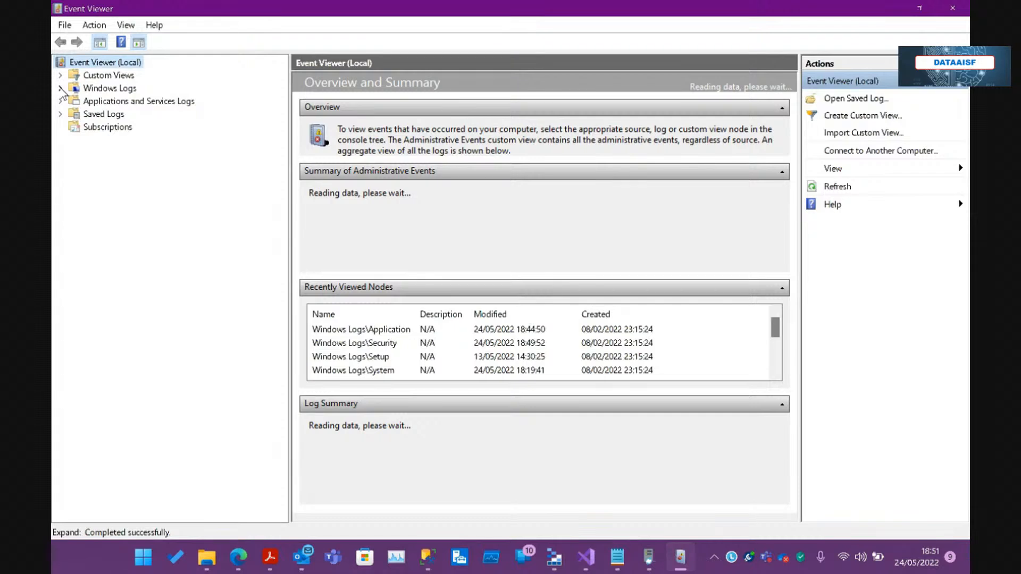
pyautogui.click(60, 88)
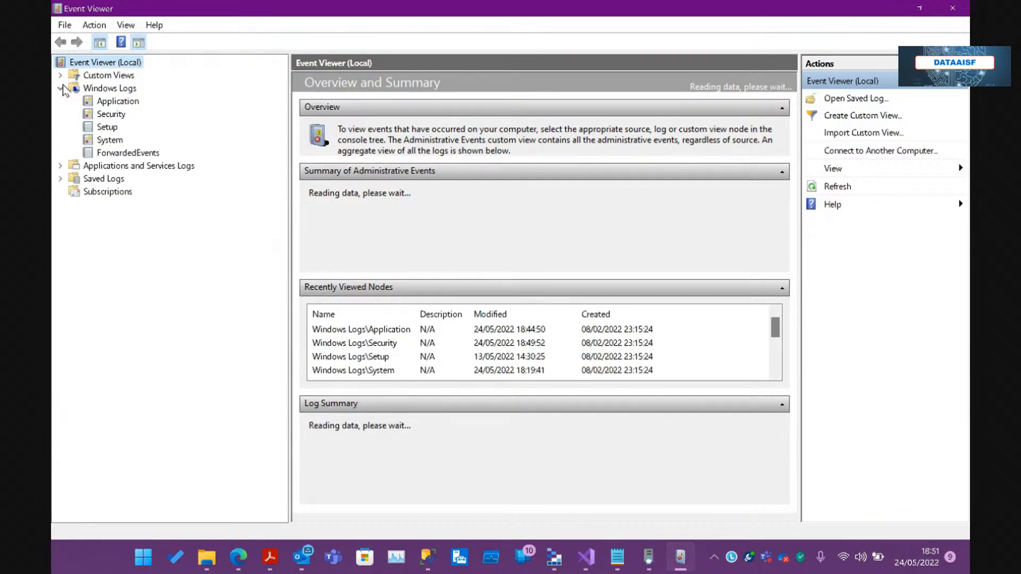
pyautogui.click(101, 103)
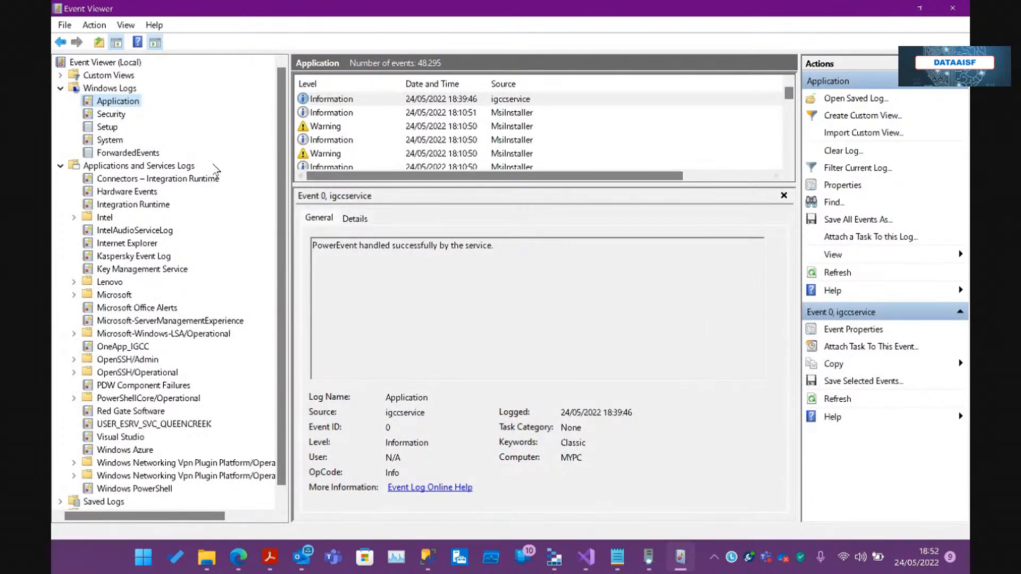
# - View the Integration Runtime and Connectors – Integration Runtime logs under Applications and Services Logs
pyautogui.click(134, 205)
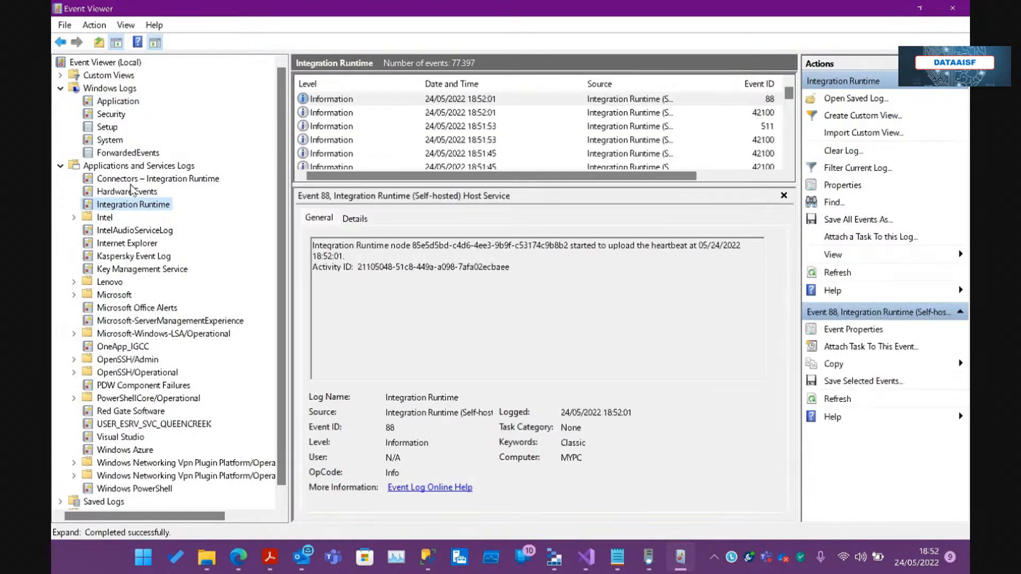
pyautogui.click(117, 116)
pyautogui.click(115, 101)
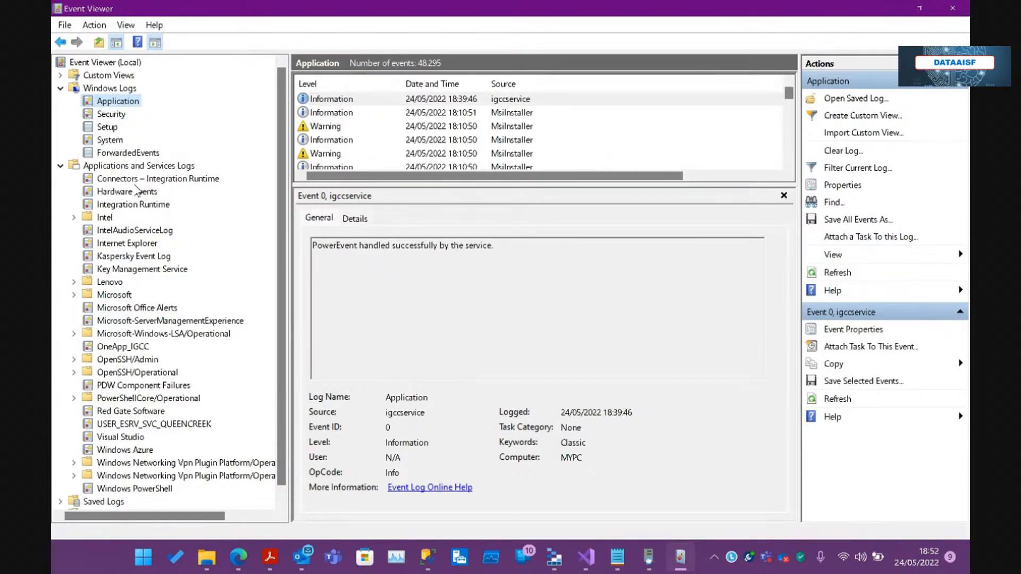
pyautogui.click(180, 180)
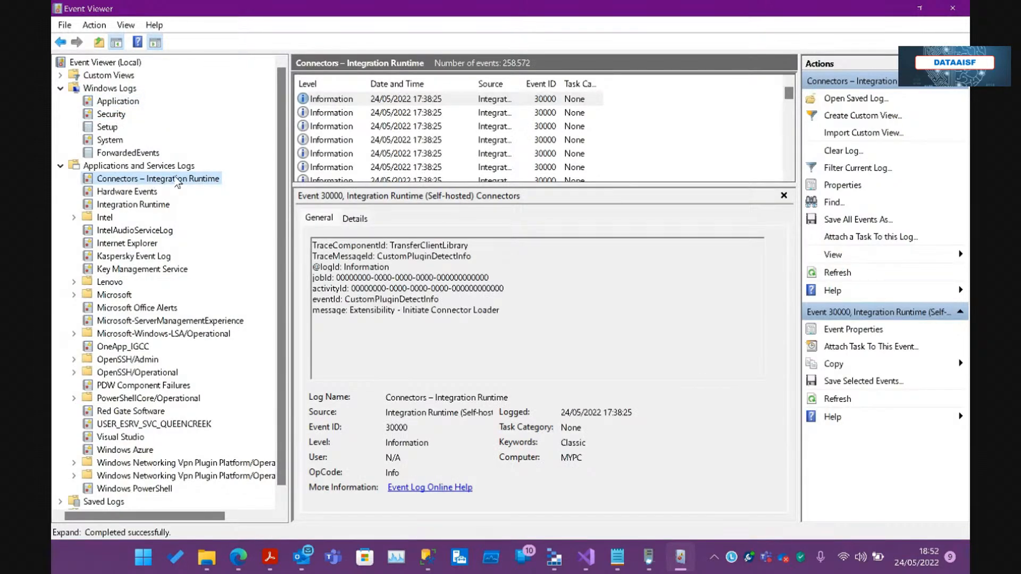
# - View the Integration Runtime, Application and Security logs, then return to the Integration Runtime Configuration Manager's diagnostics
pyautogui.click(147, 207)
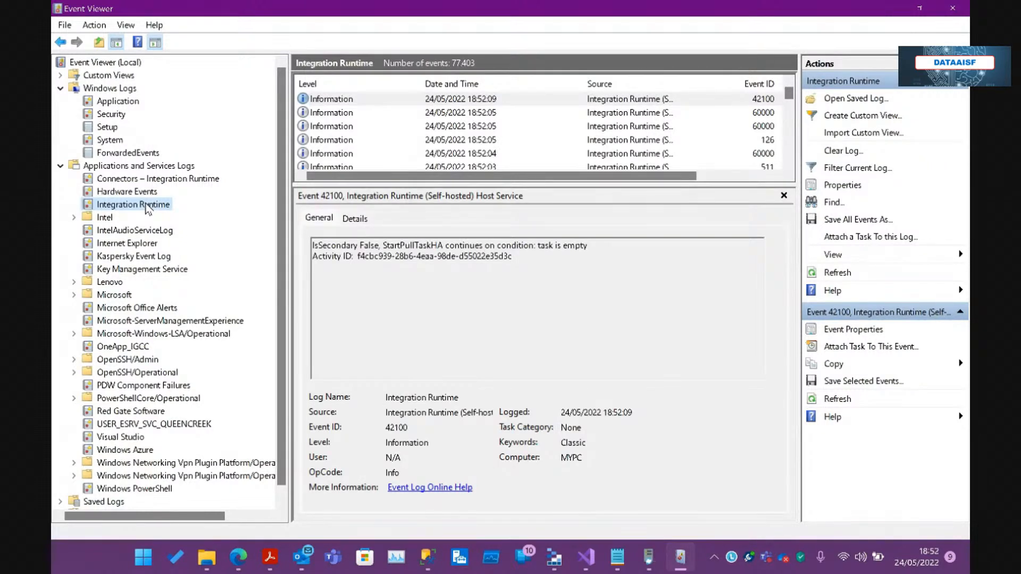
pyautogui.click(118, 102)
pyautogui.click(113, 114)
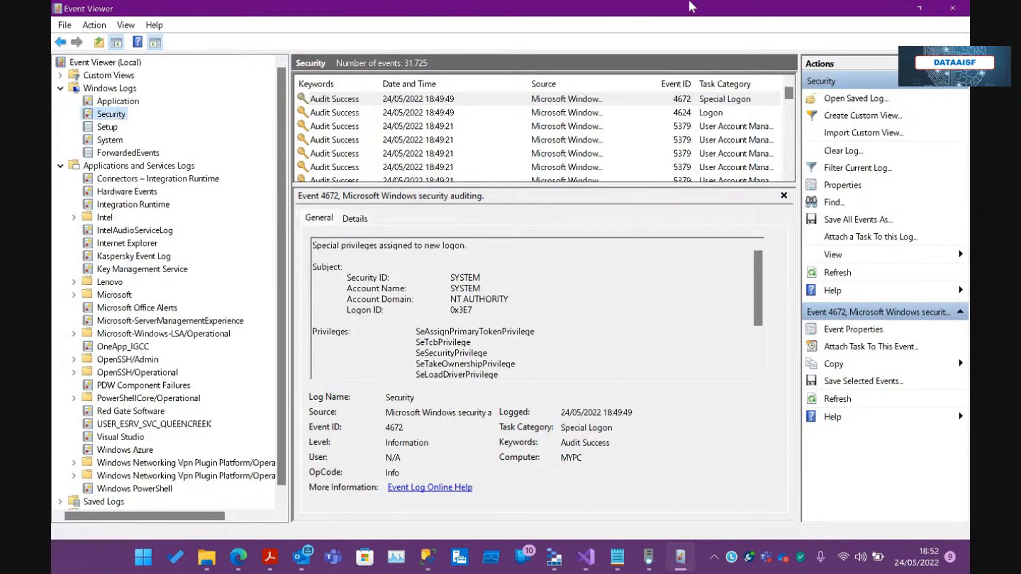
pyautogui.click(887, 10)
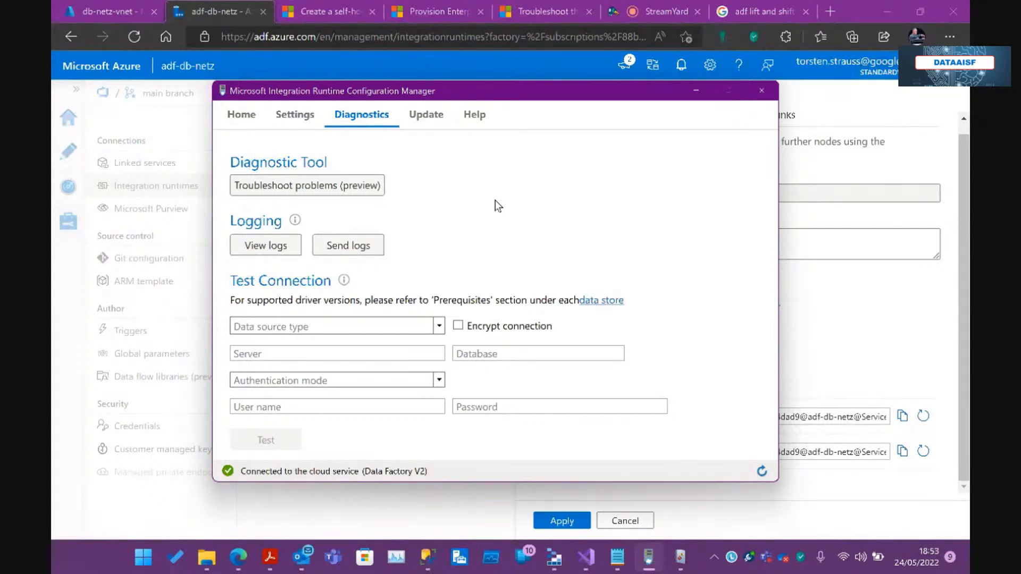
# - Set the connection test's data source type to SqlServer and its server to vm-db-netz.westeurope.cloudapp.azure.com, copied from the Notepad notes
pyautogui.click(306, 328)
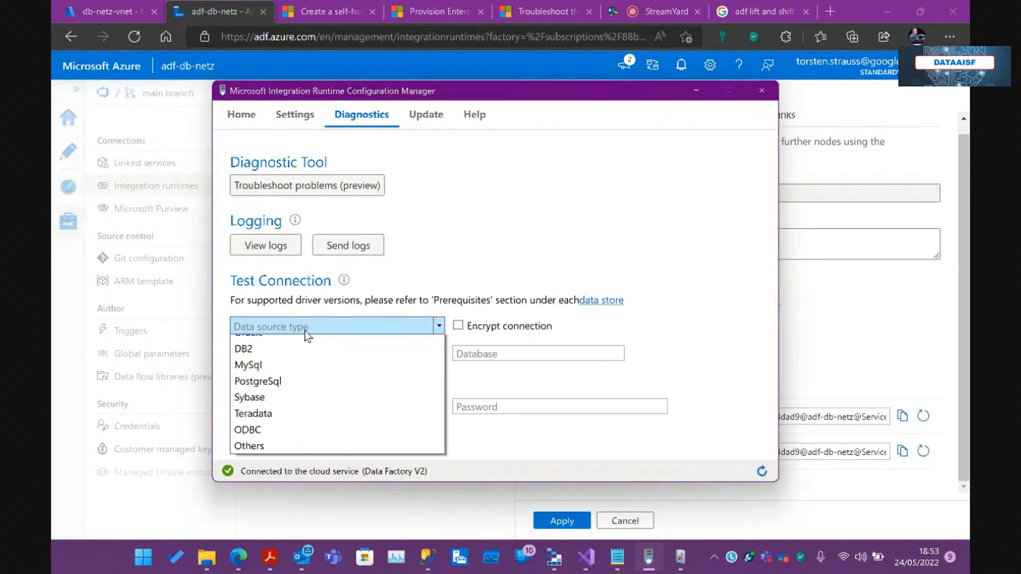
pyautogui.click(300, 346)
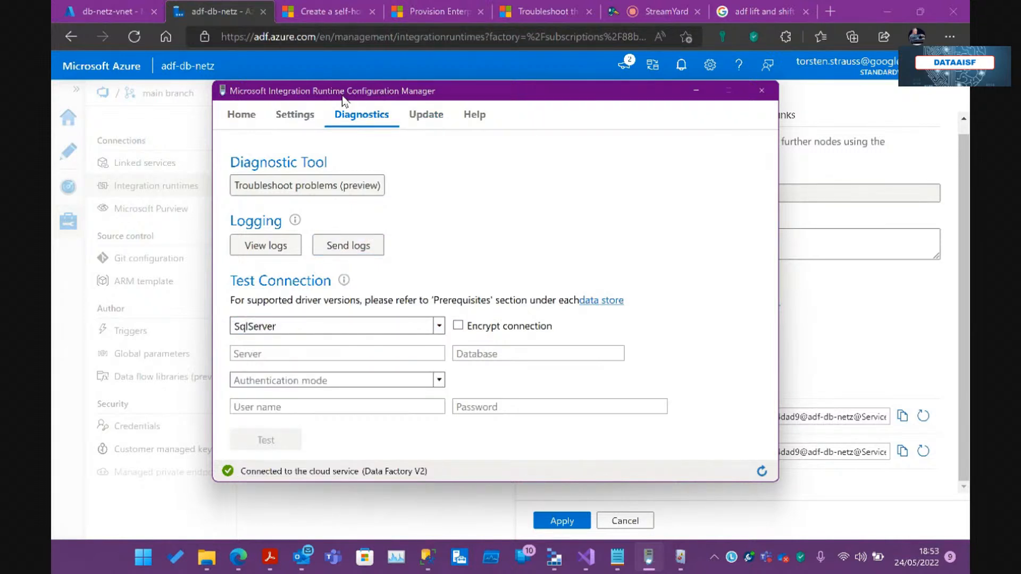
pyautogui.moveTo(343, 98); pyautogui.dragTo(322, 32)
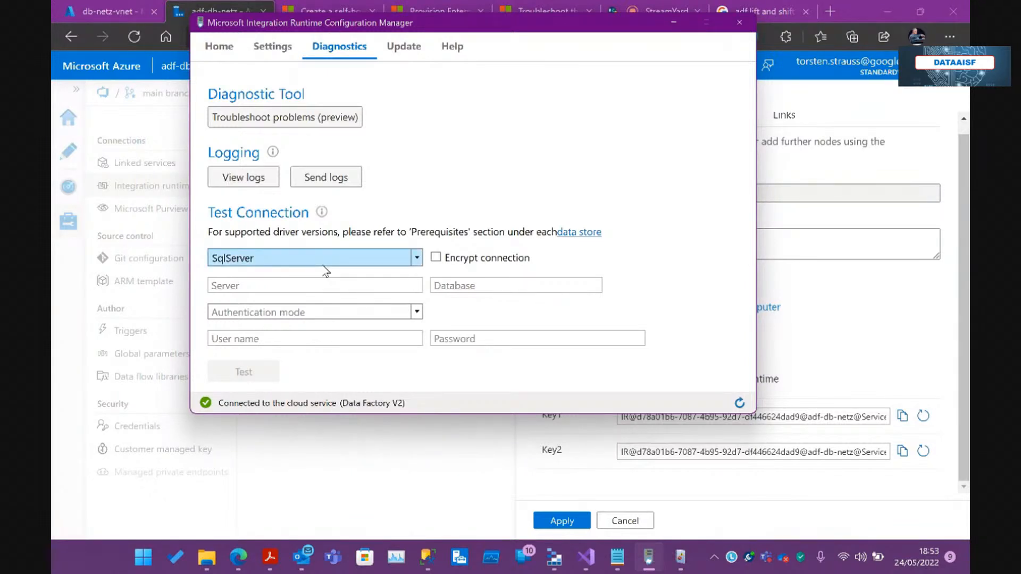
pyautogui.click(297, 286)
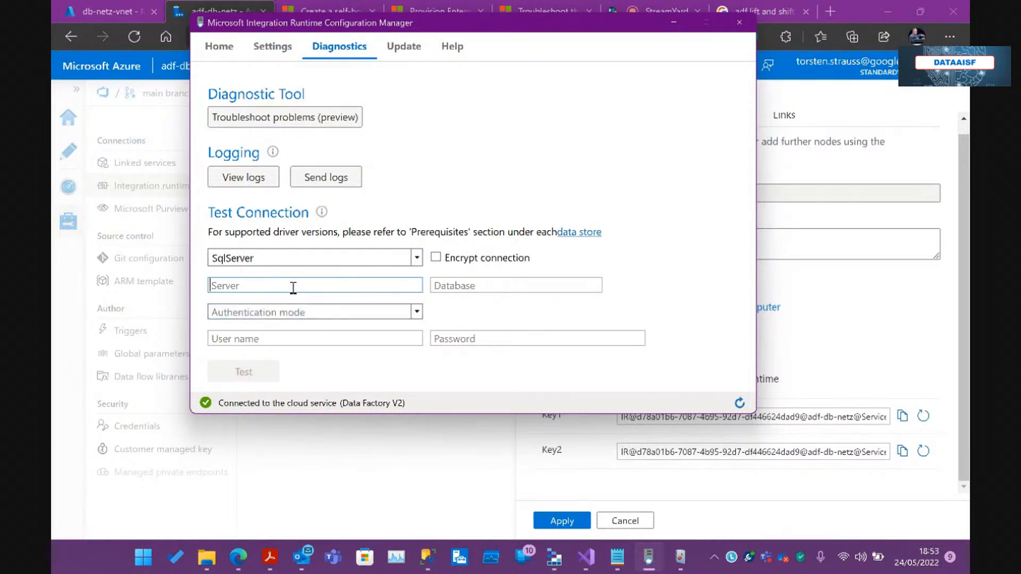
pyautogui.click(617, 556)
pyautogui.click(442, 312)
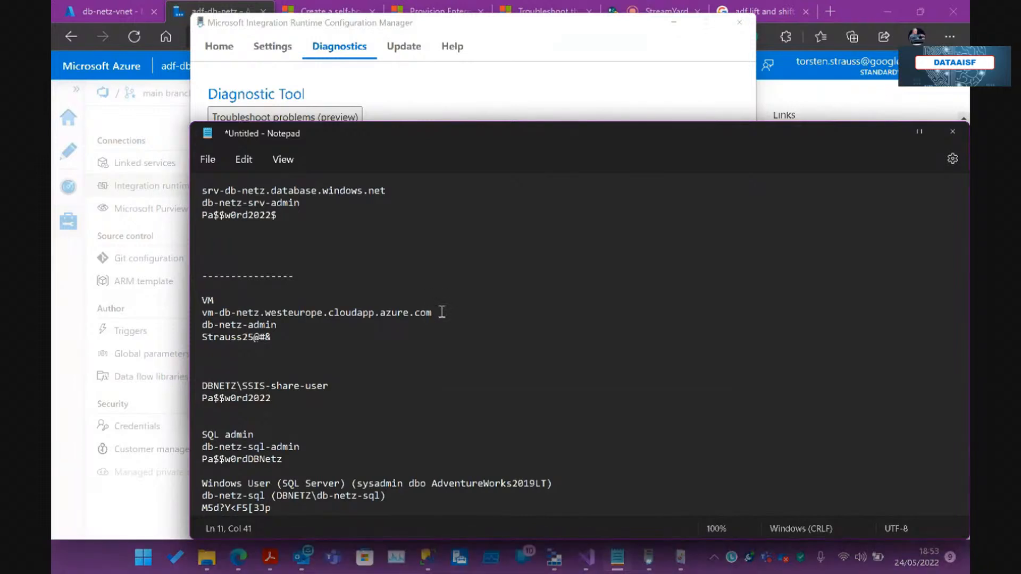
pyautogui.tripleClick(442, 313)
pyautogui.hotkey('ctrl', 'c')
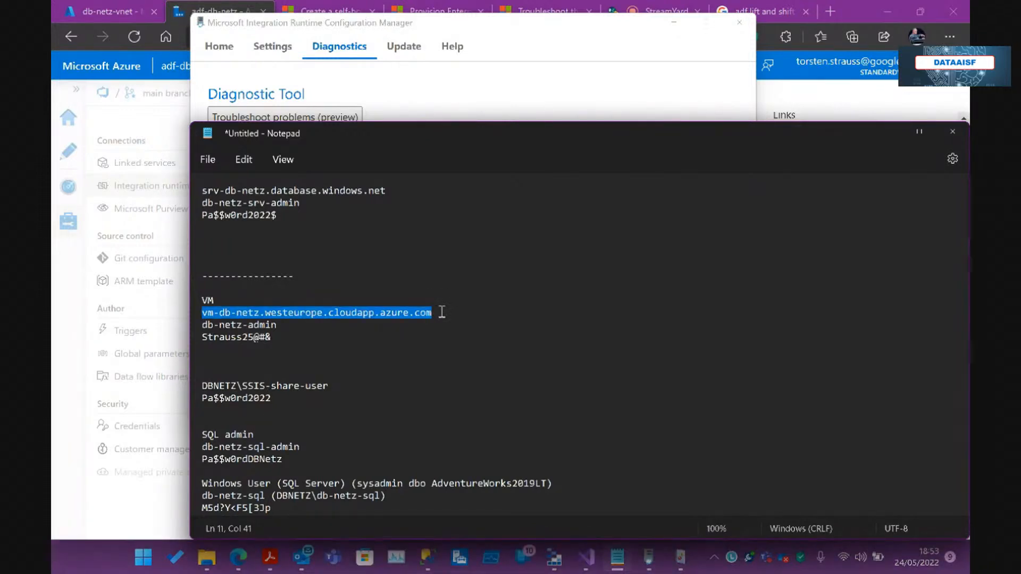
pyautogui.click(487, 91)
pyautogui.click(276, 287)
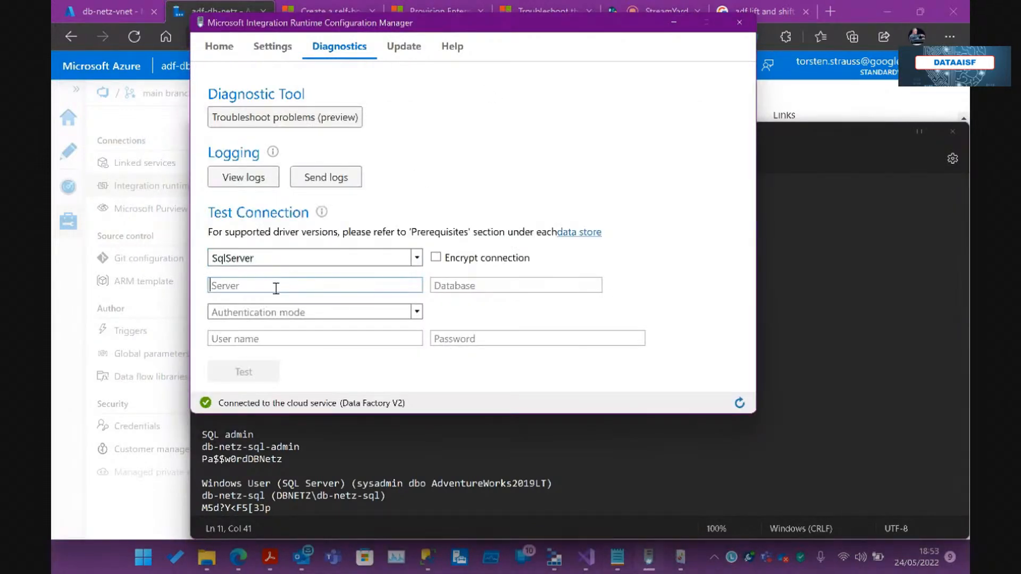
pyautogui.hotkey('ctrl', 'v')
# - Choose Basic authentication for the connection test and enter the SQL admin user name db-netz-sql-admin from the Notepad notes
pyautogui.click(318, 313)
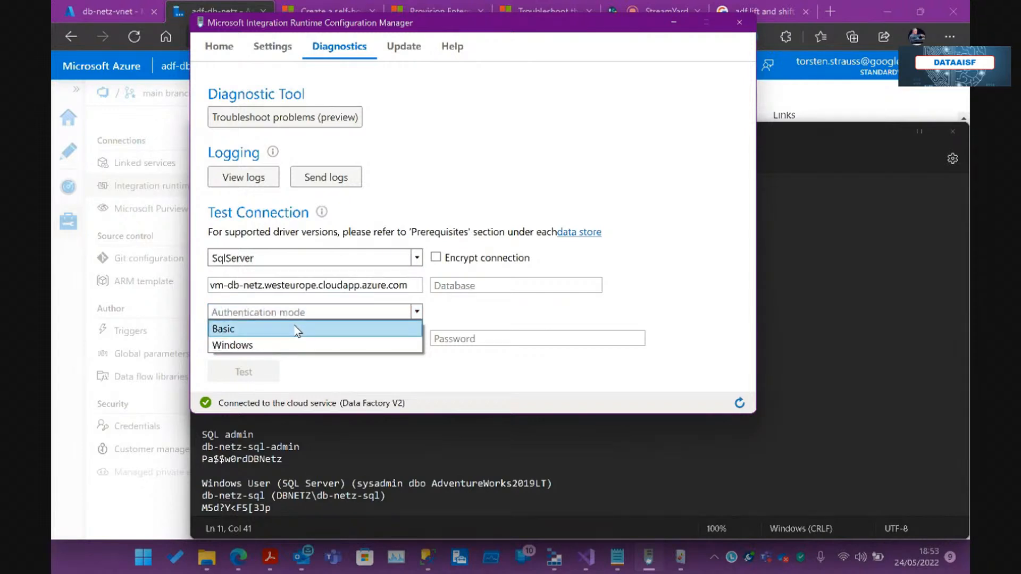
pyautogui.click(293, 330)
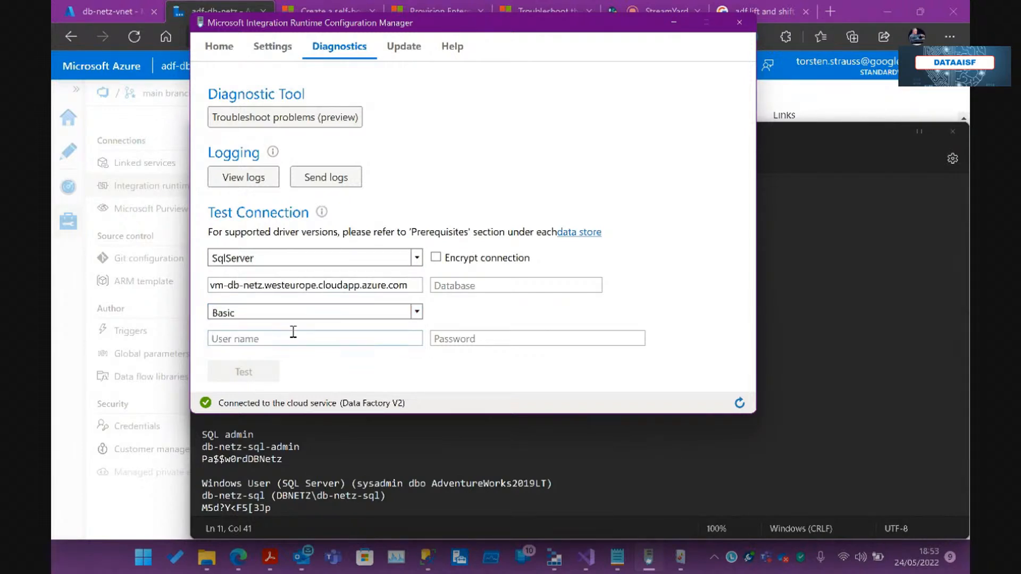
pyautogui.click(288, 338)
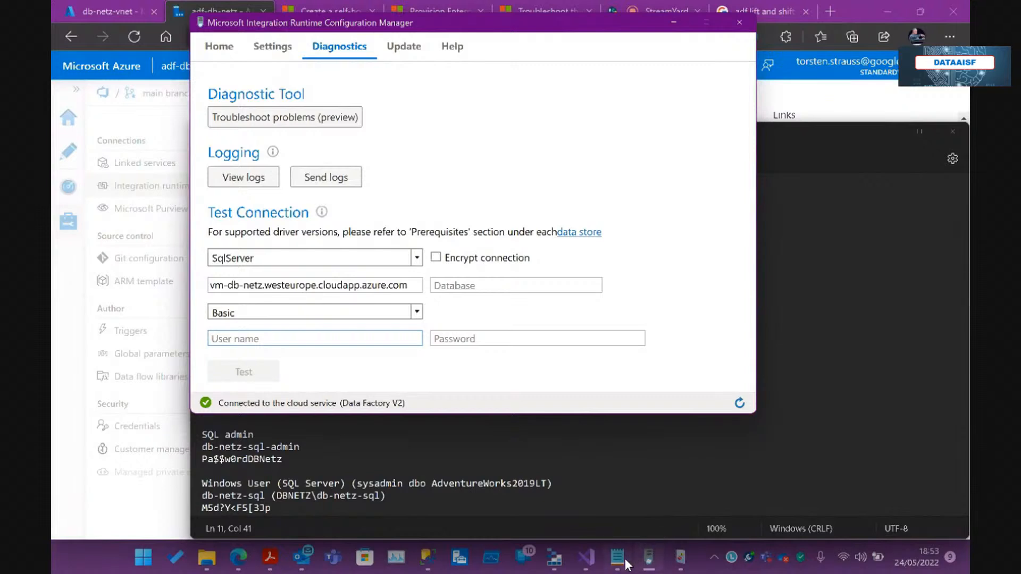
pyautogui.click(721, 437)
pyautogui.click(306, 326)
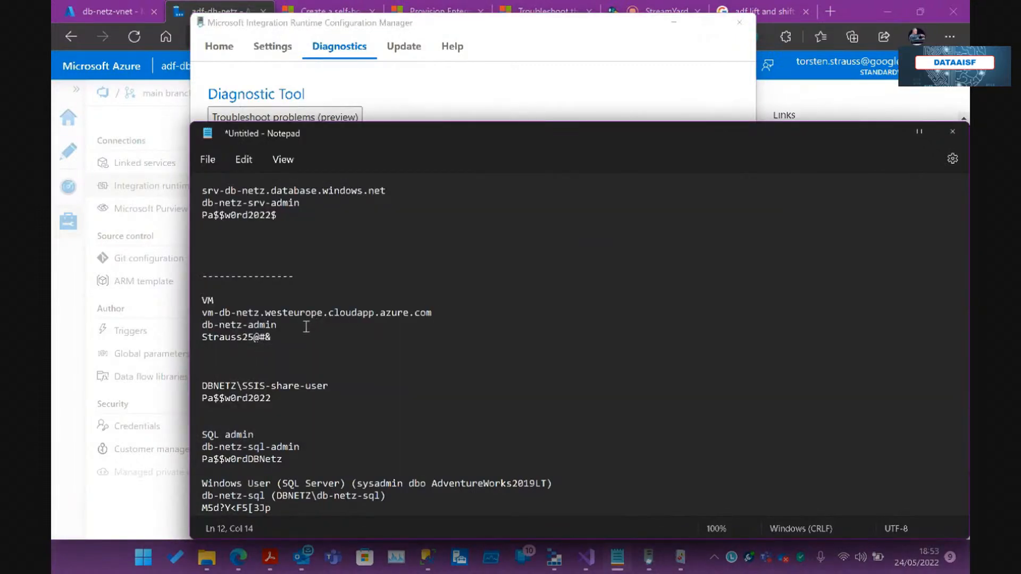
pyautogui.click(304, 448)
pyautogui.doubleClick(305, 447)
pyautogui.hotkey('ctrl', 'c')
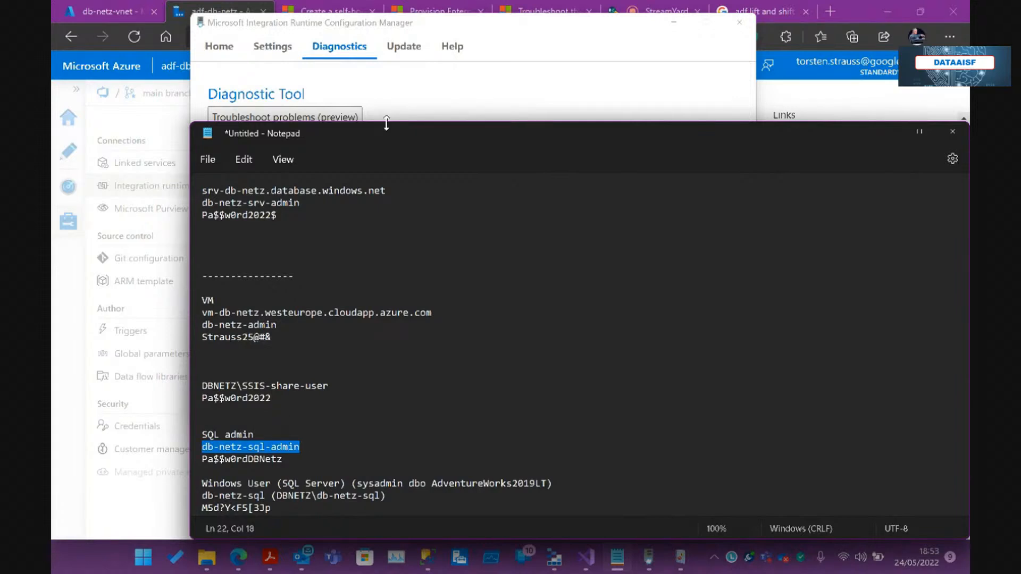
pyautogui.click(414, 110)
pyautogui.click(282, 341)
pyautogui.hotkey('ctrl', 'v')
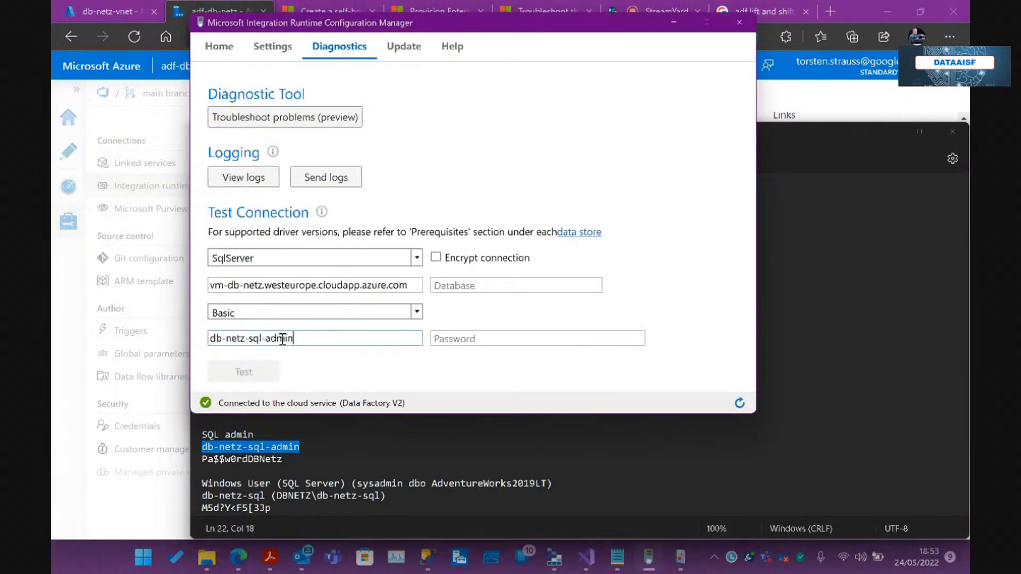
# - Copy the SQL admin's password from the notes into the password field and test the SQL Server connection
pyautogui.click(293, 460)
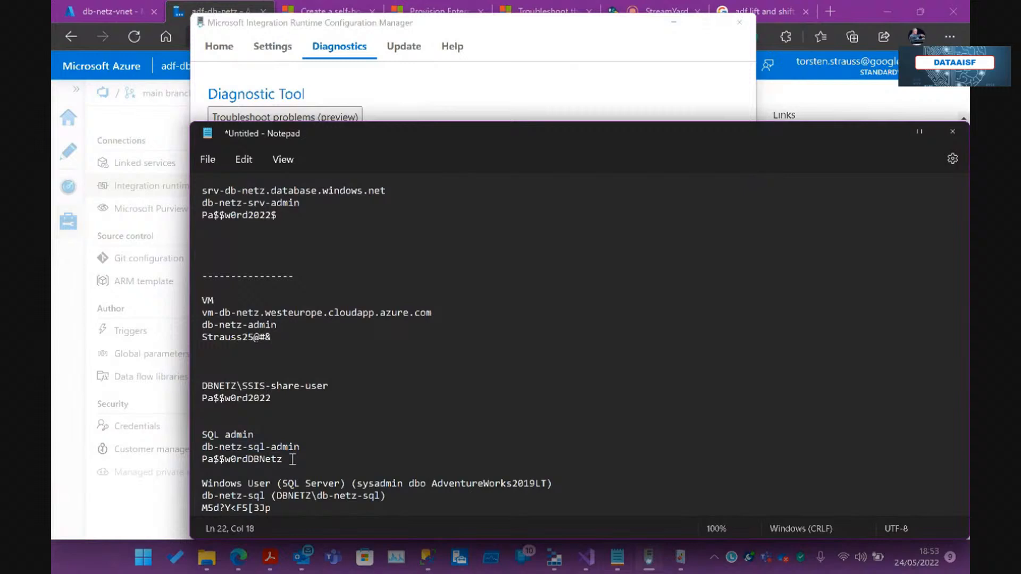
pyautogui.doubleClick(292, 459)
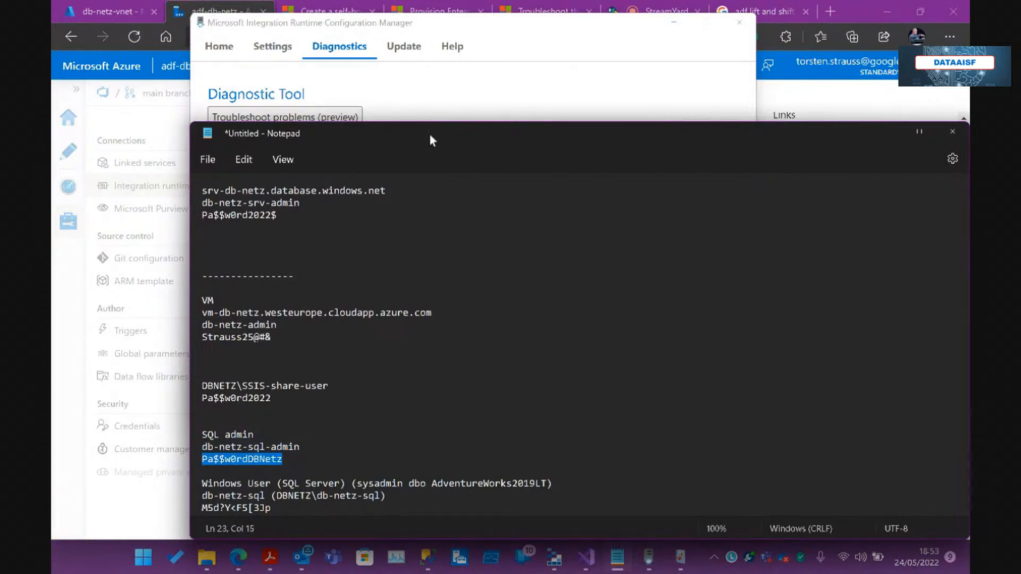
pyautogui.click(451, 112)
pyautogui.click(477, 337)
pyautogui.hotkey('ctrl', 'v')
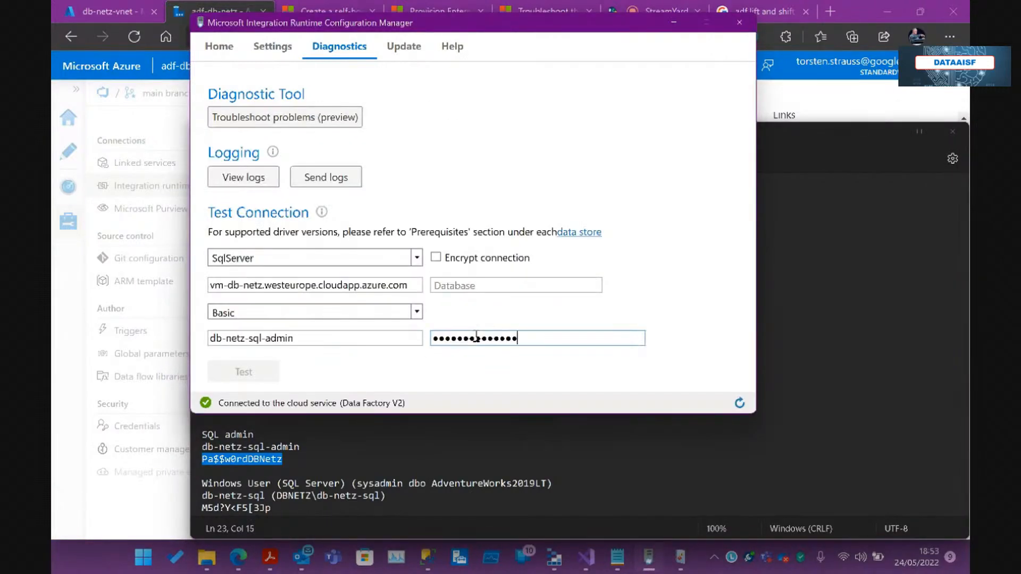
pyautogui.click(260, 376)
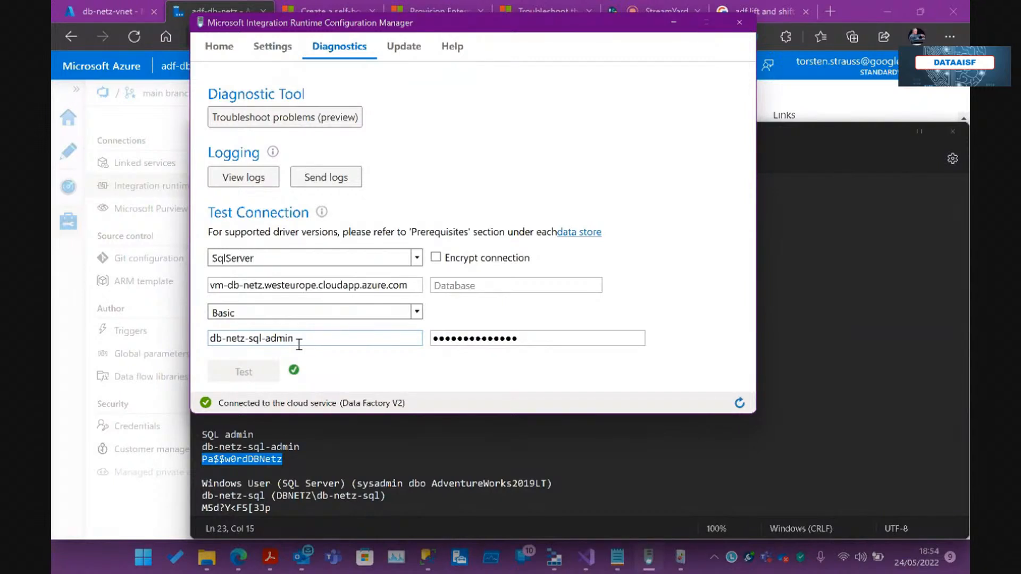
# - Change the connection test to Windows authentication and replace the user name with db-netz-sql from the Notepad notes
pyautogui.moveTo(461, 29); pyautogui.dragTo(493, 19)
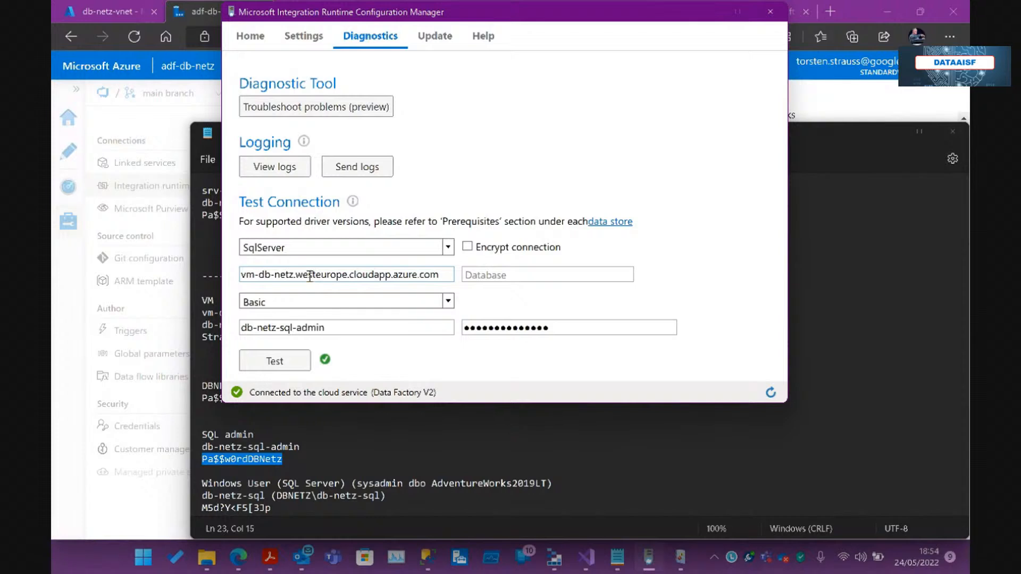
pyautogui.click(317, 302)
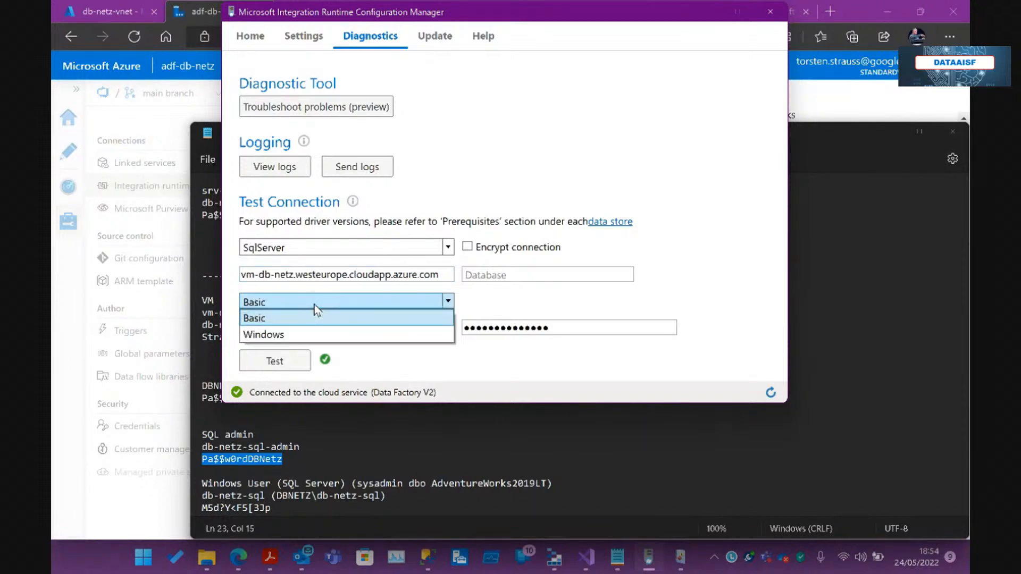
pyautogui.click(302, 334)
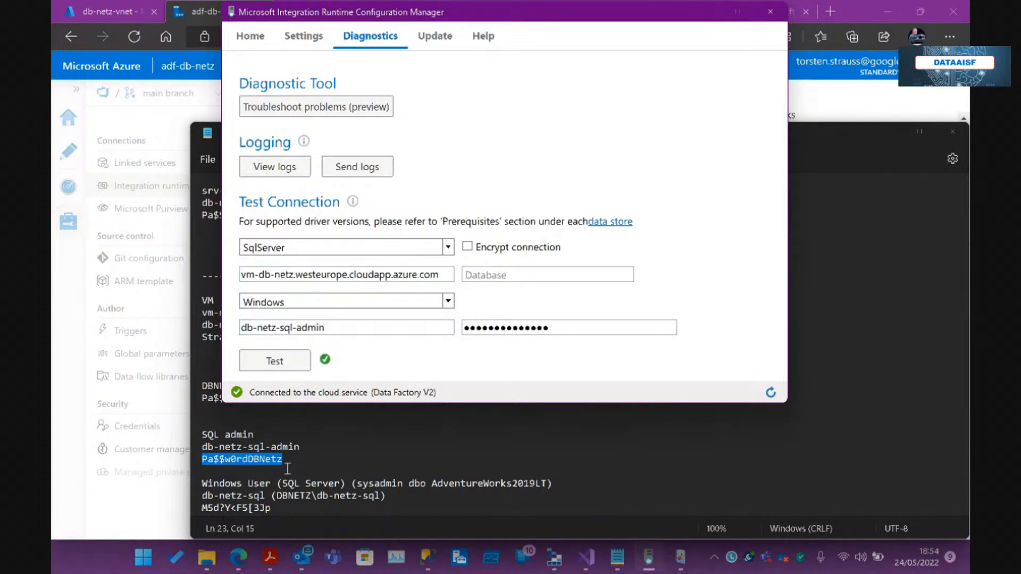
pyautogui.click(287, 424)
pyautogui.scroll(-3, 286, 324)
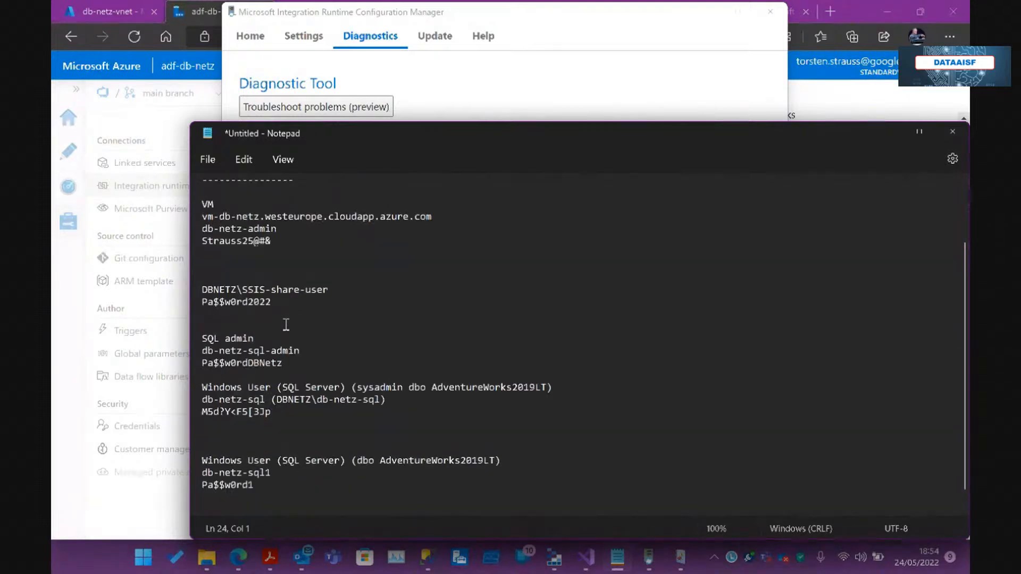
pyautogui.click(269, 397)
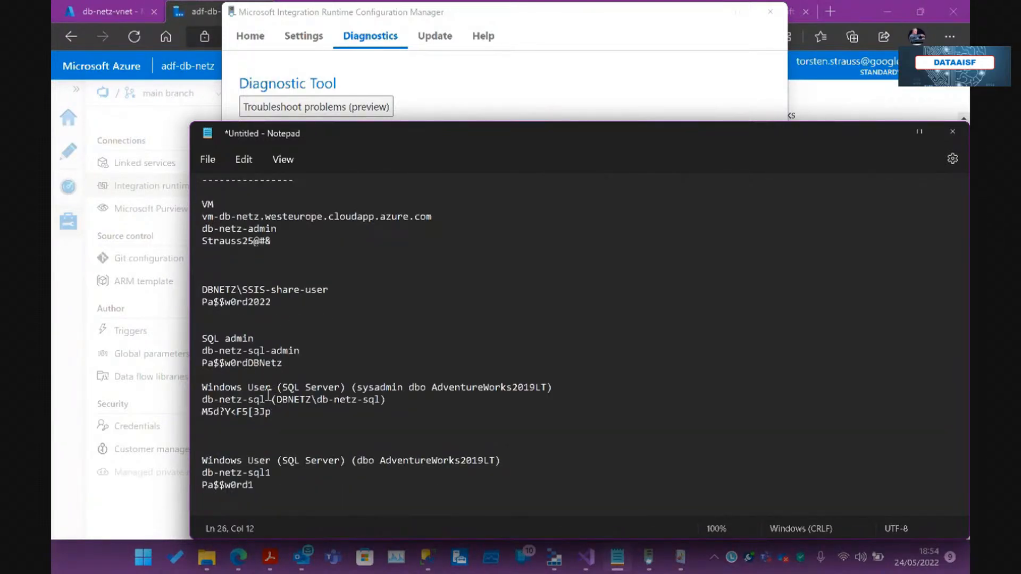
pyautogui.doubleClick(268, 396)
pyautogui.hotkey('ctrl', 'c')
pyautogui.click(434, 77)
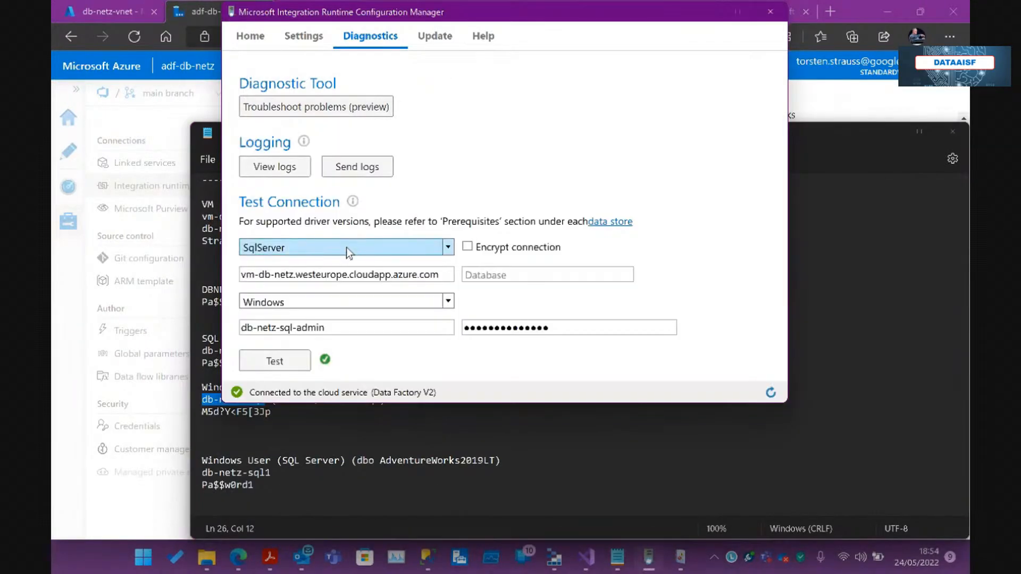
pyautogui.doubleClick(340, 329)
pyautogui.hotkey('ctrl', 'v')
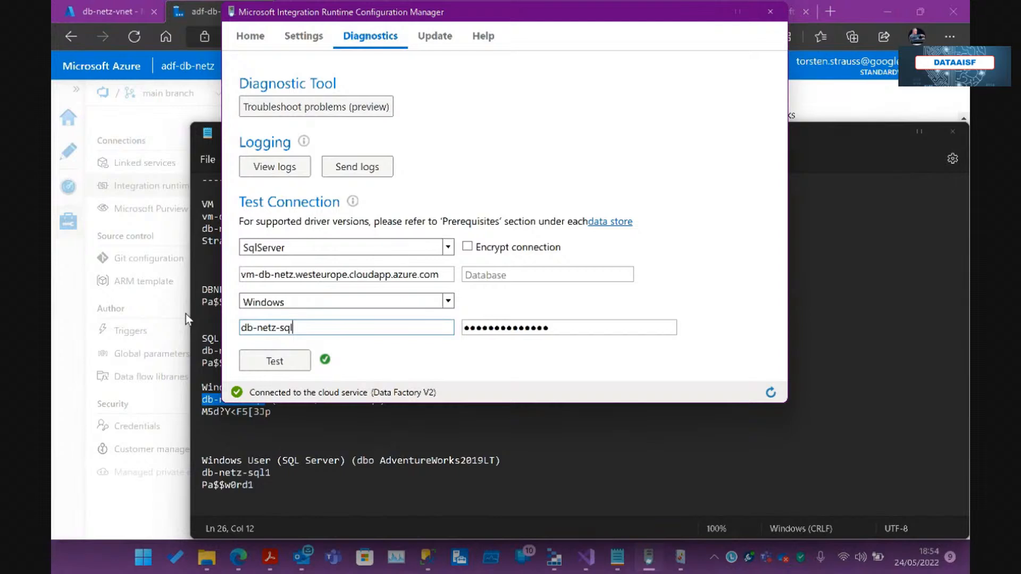
# - Replace the password with the sysadmin Windows user's password from the notes and run the connection test again
pyautogui.click(290, 420)
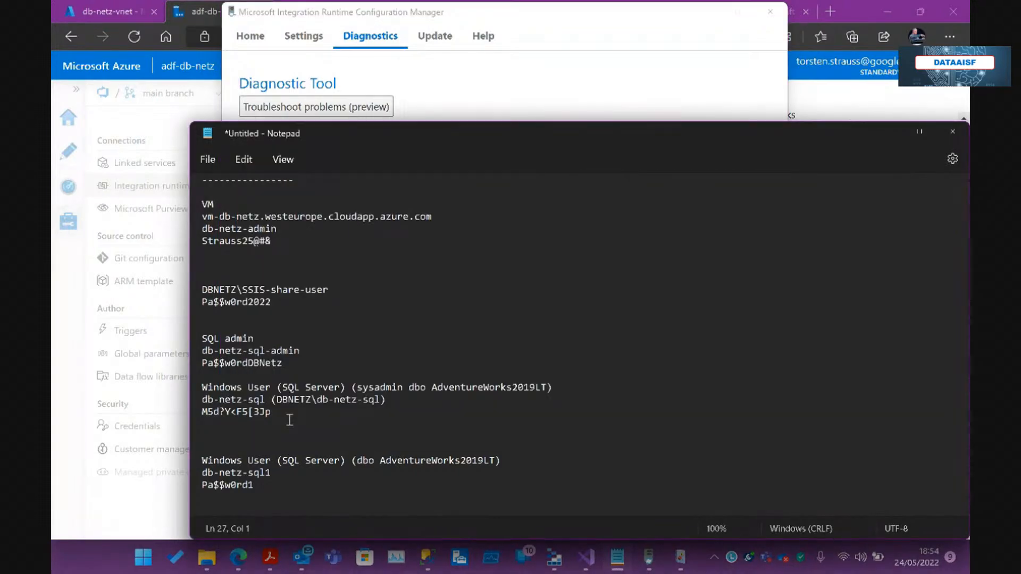
pyautogui.hotkey('shift', 'End')
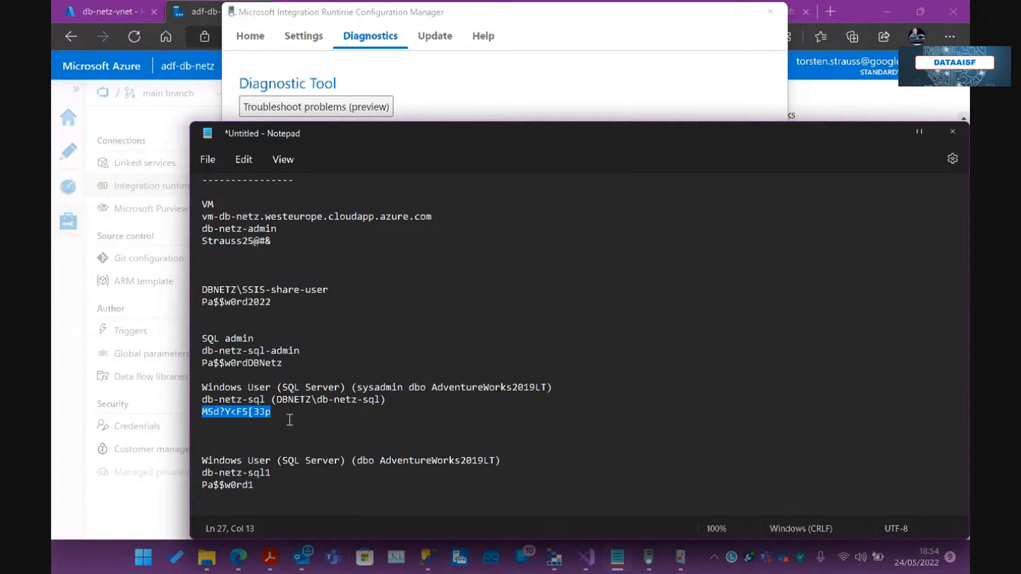
pyautogui.click(578, 42)
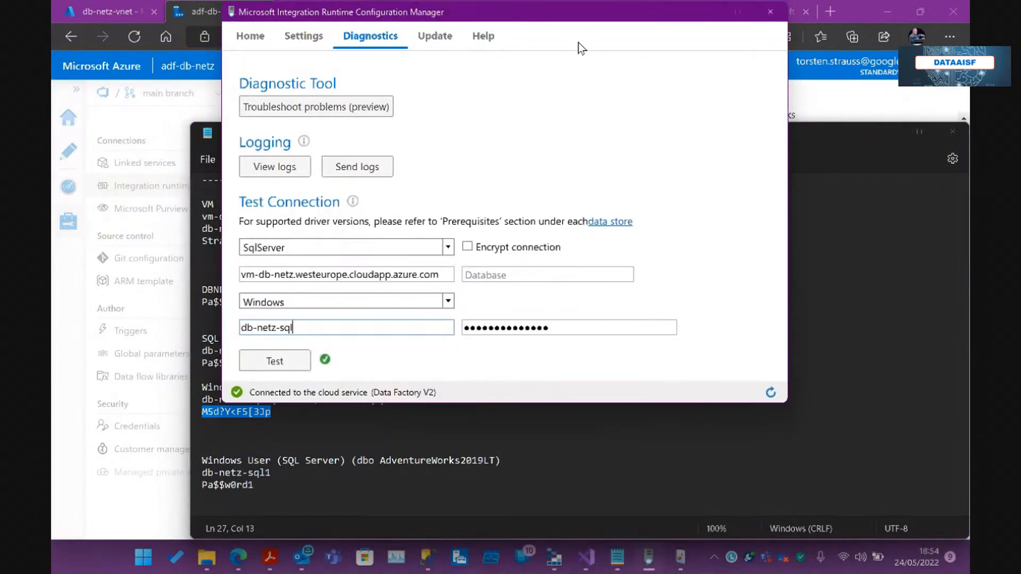
pyautogui.moveTo(576, 326); pyautogui.dragTo(437, 327)
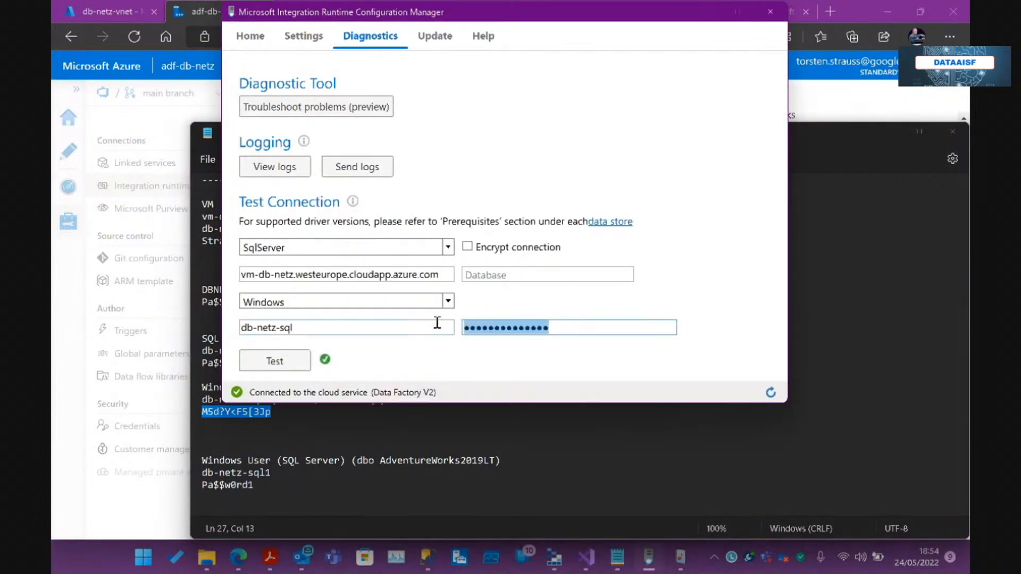
pyautogui.hotkey('ctrl', 'v')
pyautogui.click(277, 361)
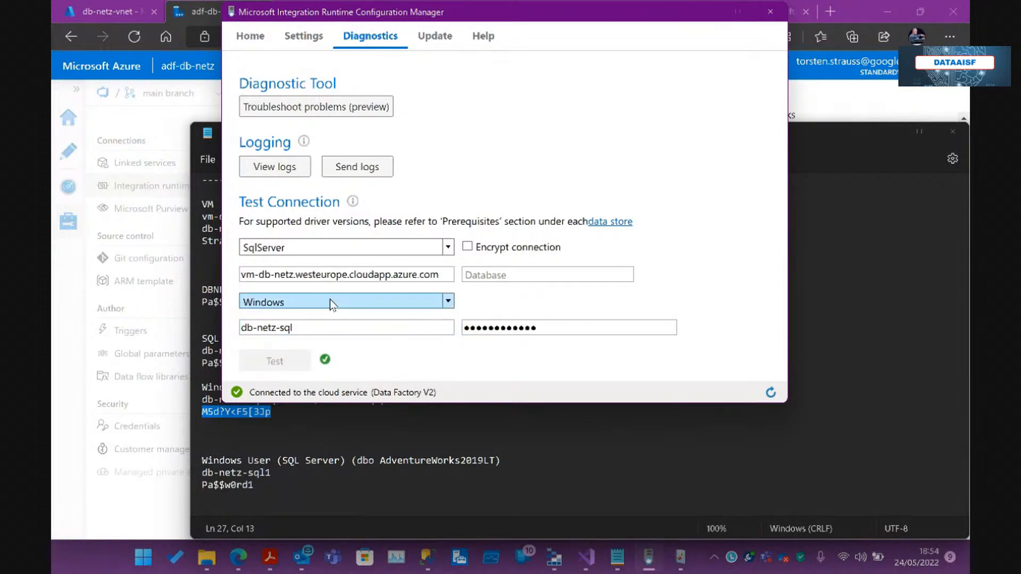
# - Replace the Windows user name with DBNETZ\db-netz-sql copied from the Notepad notes and run the connection test
pyautogui.click(290, 435)
pyautogui.click(277, 399)
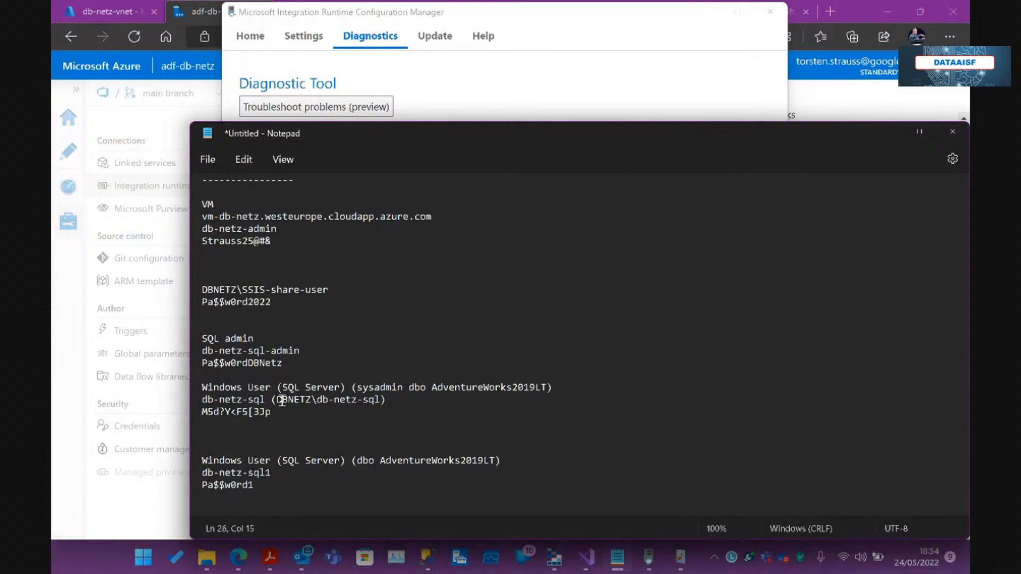
pyautogui.moveTo(276, 399); pyautogui.dragTo(384, 399)
pyautogui.hotkey('ctrl', 'c')
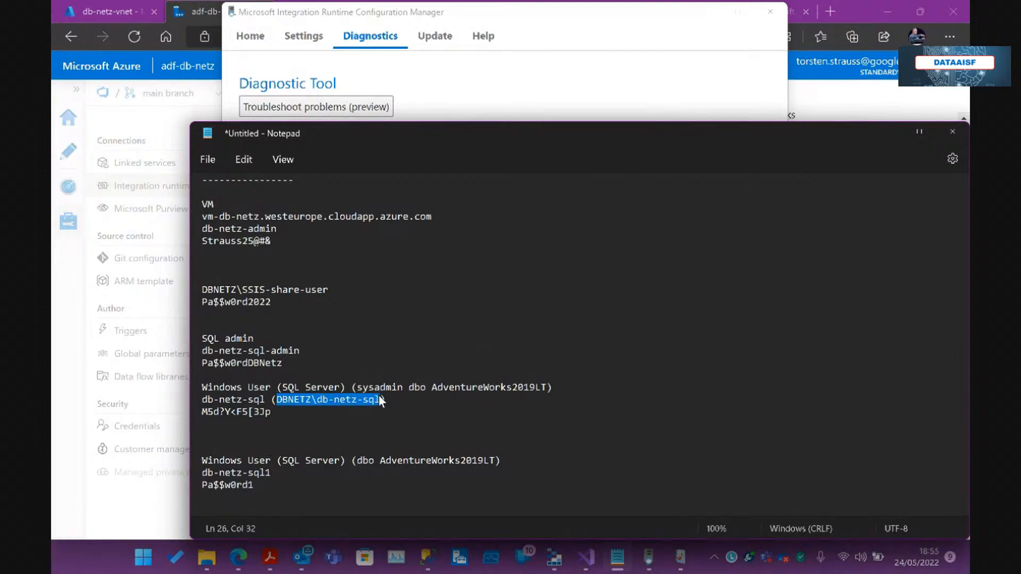
pyautogui.click(471, 106)
pyautogui.click(319, 328)
pyautogui.hotkey('ctrl', 'a')
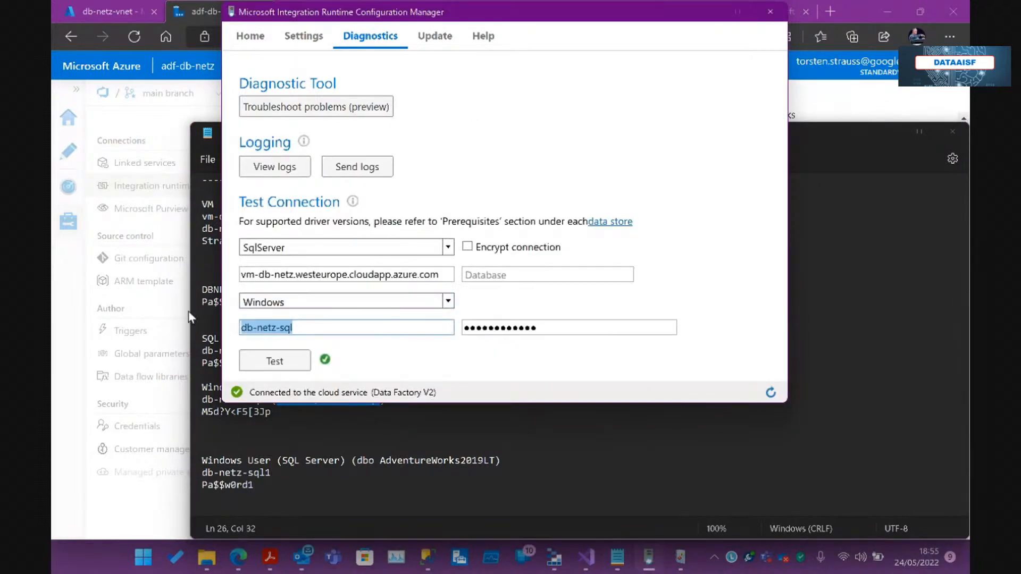
pyautogui.hotkey('ctrl', 'v')
pyautogui.click(259, 366)
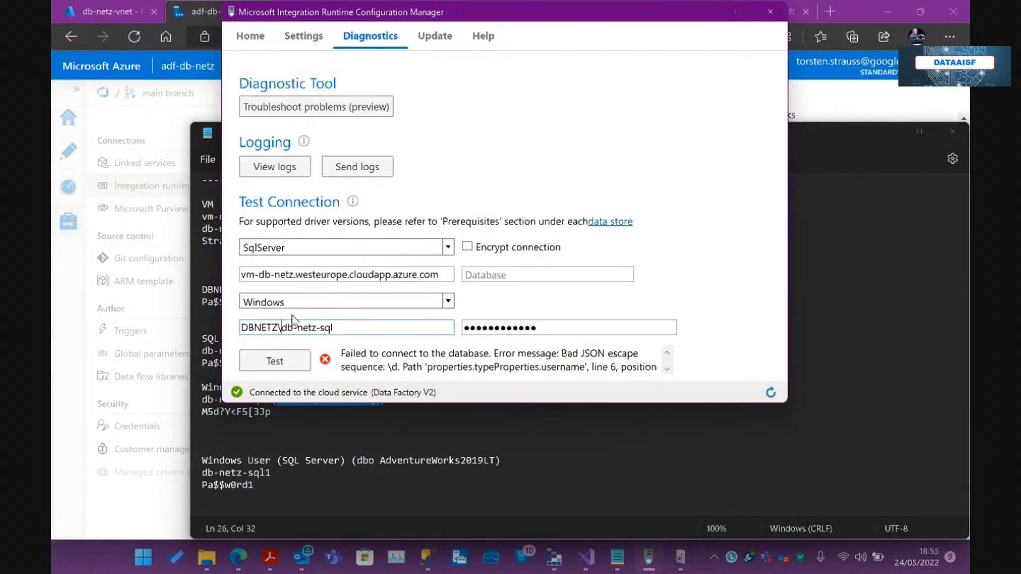
# - Escape the backslash so the user name reads DBNETZ\\db-netz-sql, and test the SQL Server connection again
pyautogui.click(459, 120)
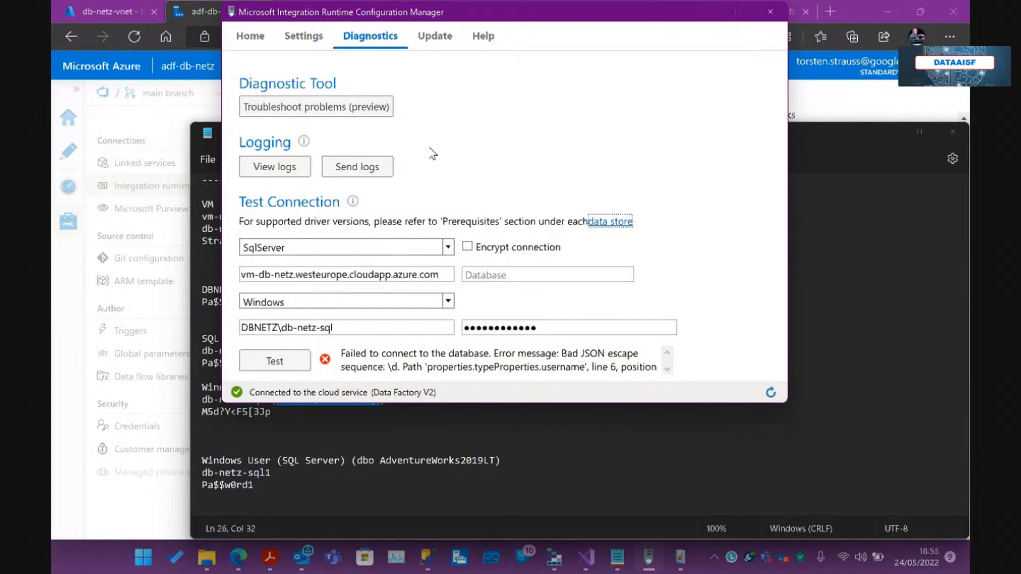
pyautogui.click(282, 328)
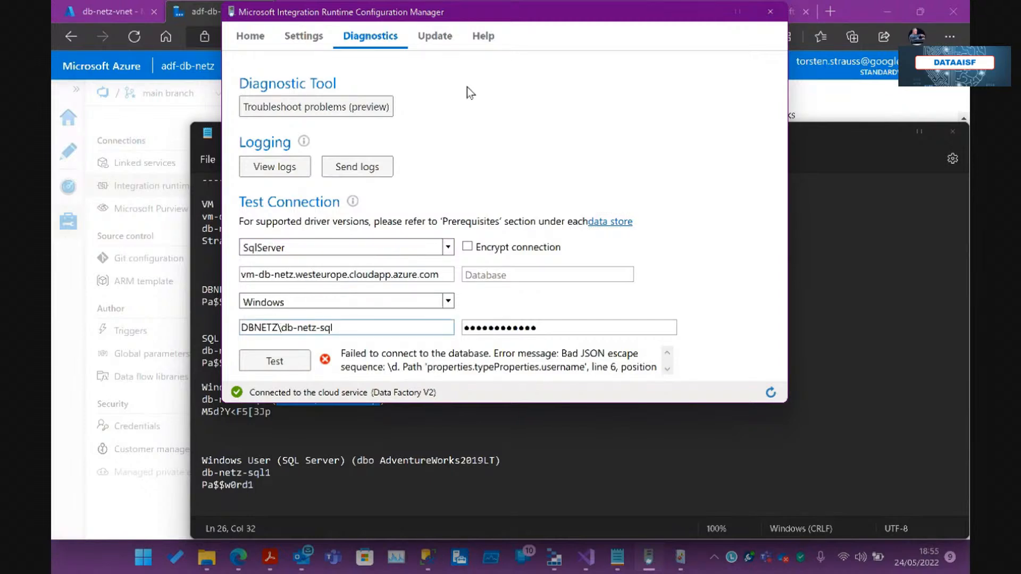
pyautogui.write('\\')
pyautogui.click(379, 224)
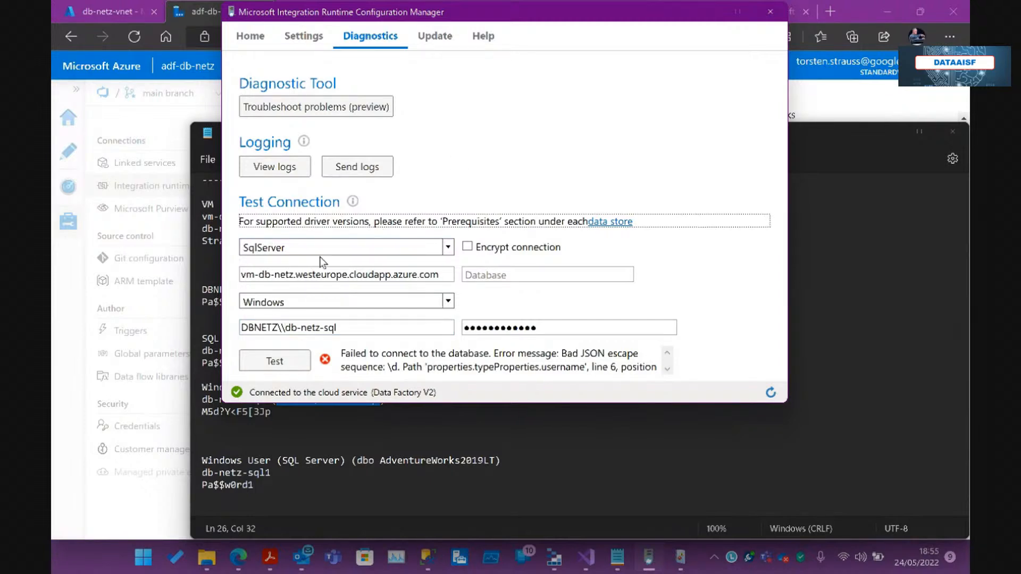
pyautogui.click(285, 361)
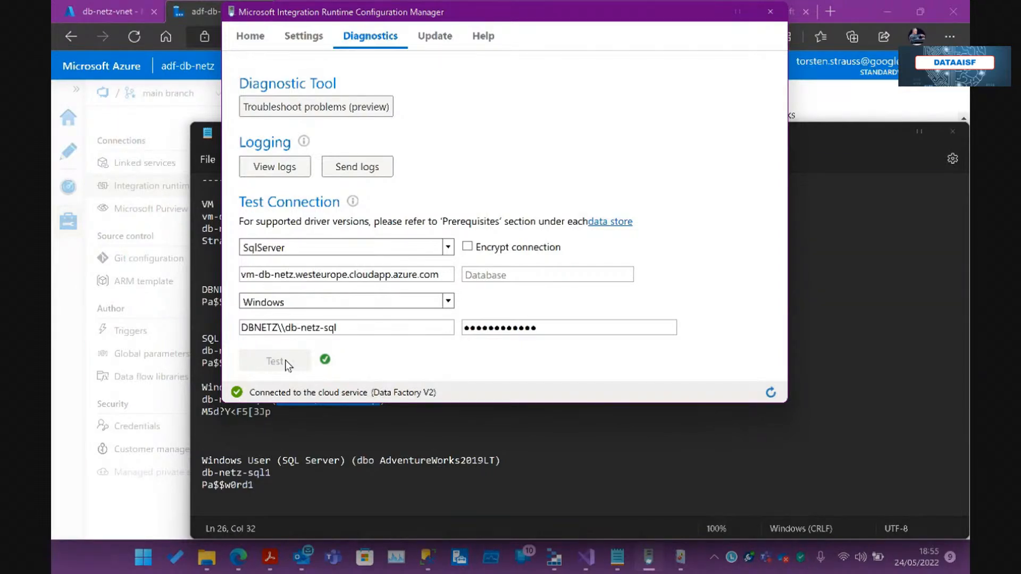
pyautogui.click(283, 328)
pyautogui.press('BackSpace')
pyautogui.write('\\')
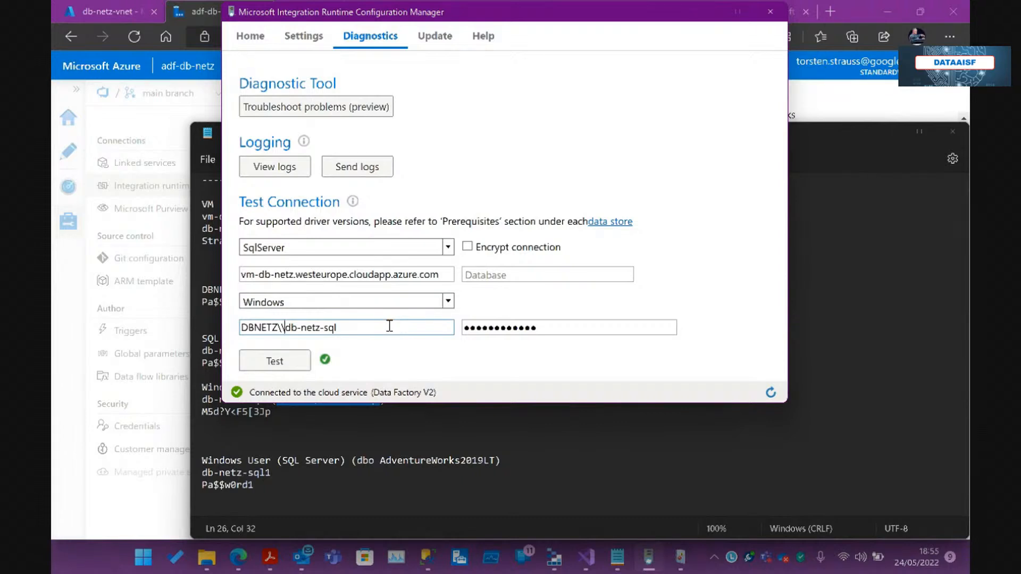
# - Minimize the Configuration Manager and Notepad, and close the ir-db-netz integration runtime settings without applying changes
pyautogui.click(698, 17)
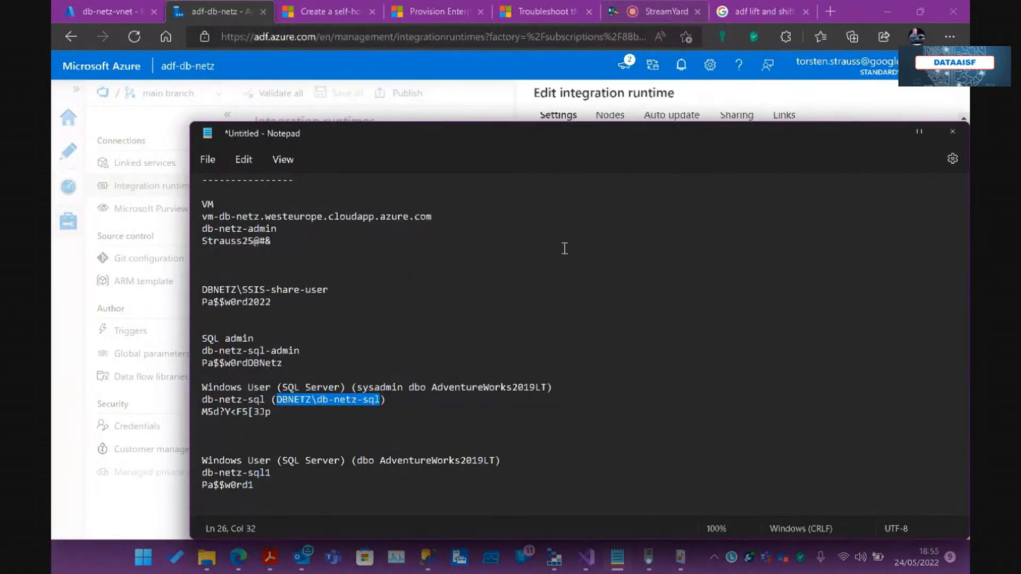
pyautogui.click(884, 129)
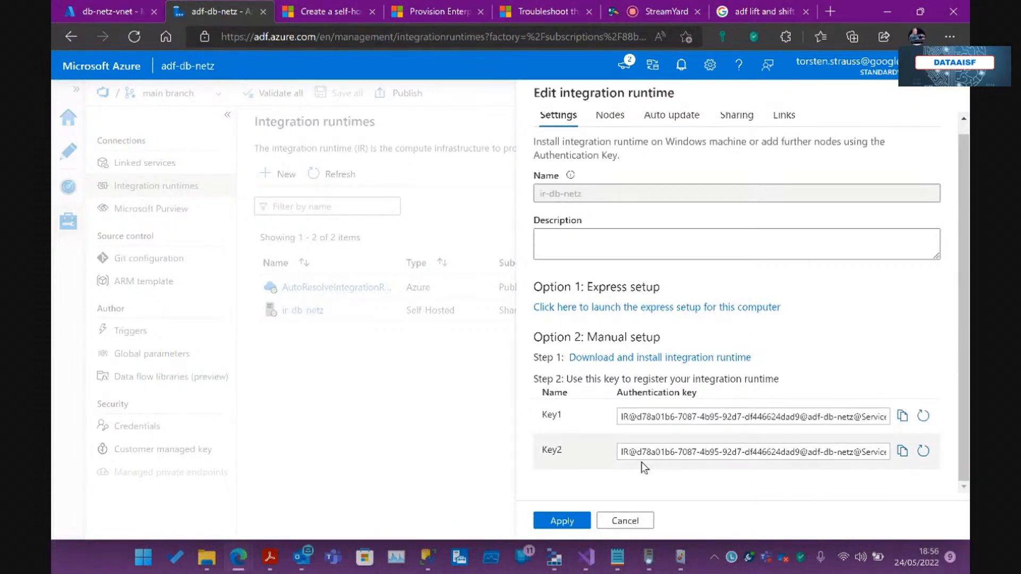
pyautogui.click(626, 521)
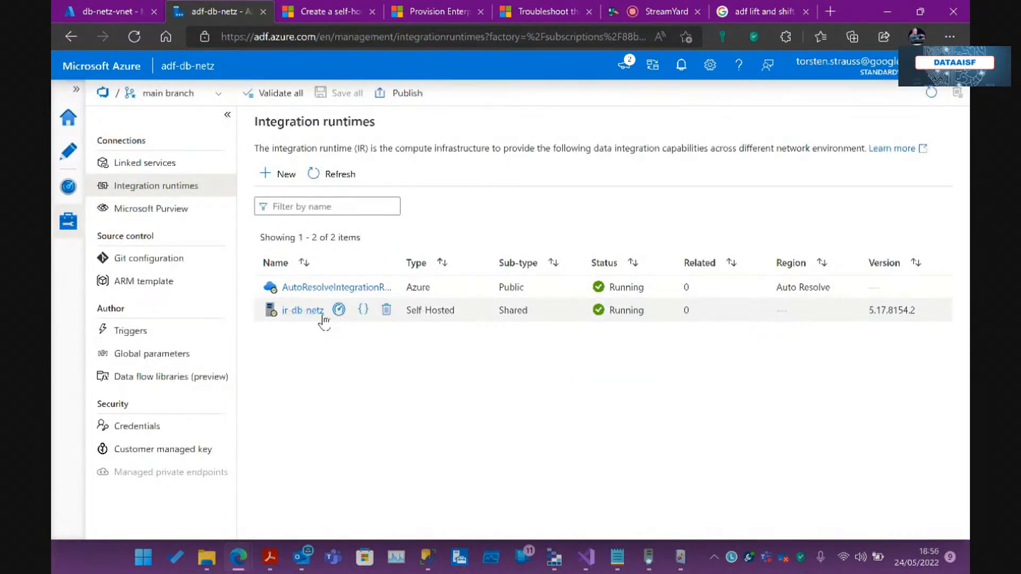
pyautogui.click(297, 311)
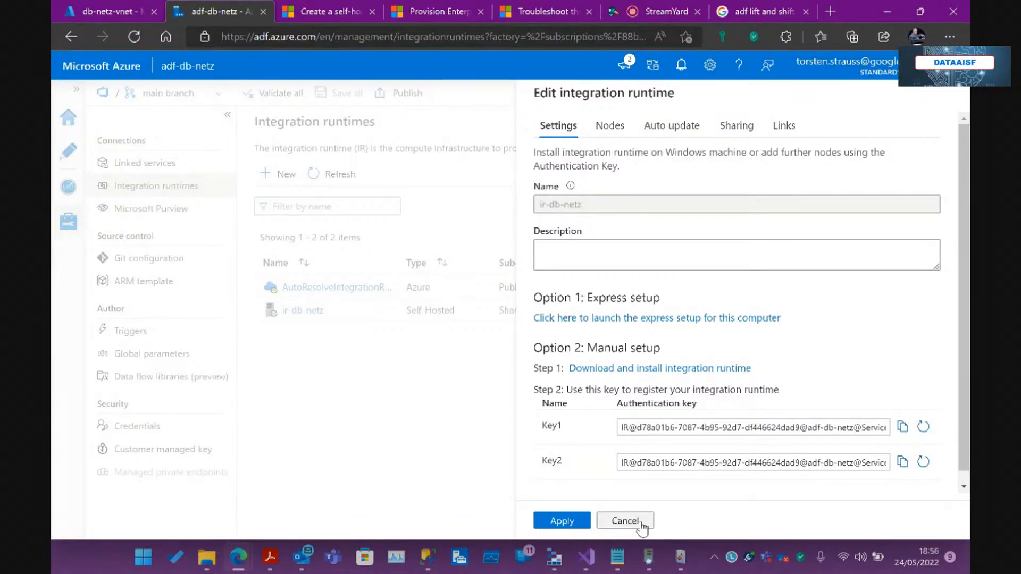
pyautogui.click(626, 521)
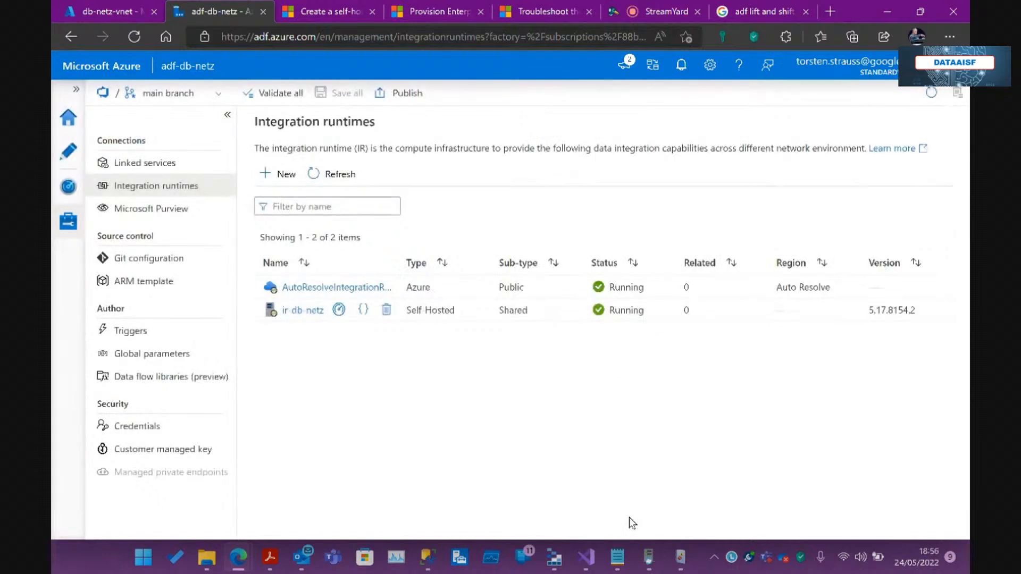
pyautogui.click(653, 64)
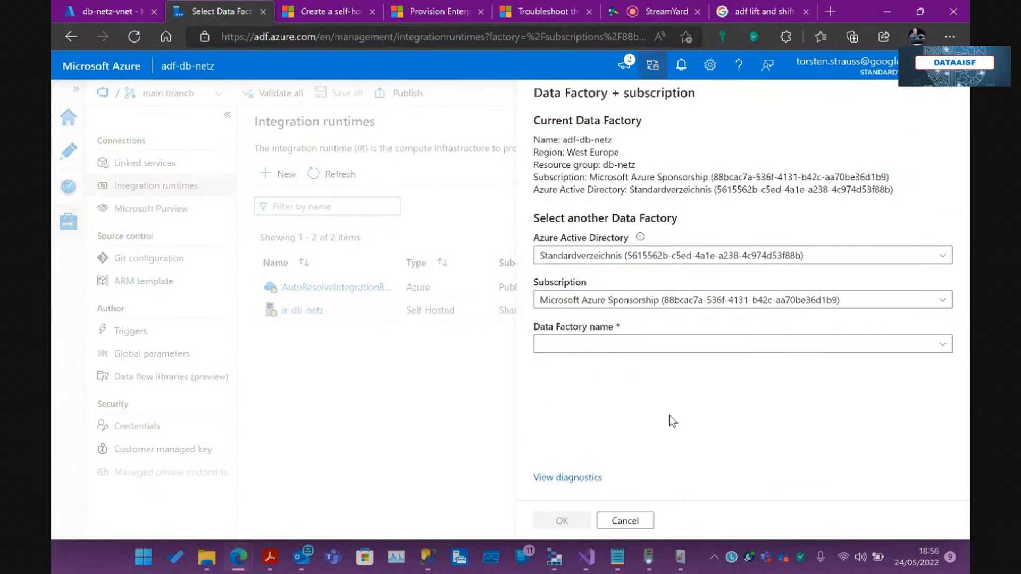
pyautogui.click(656, 345)
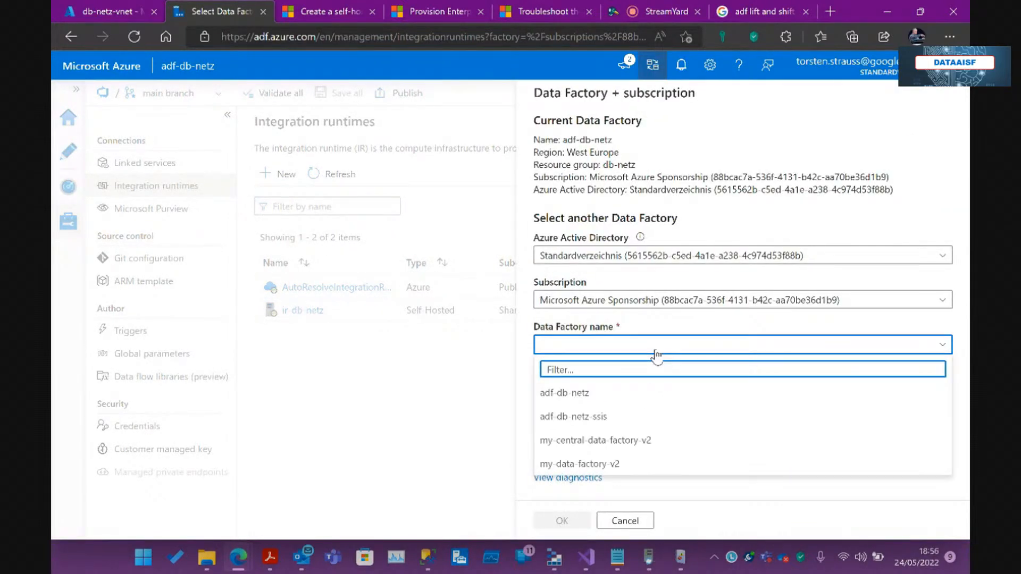
pyautogui.click(622, 418)
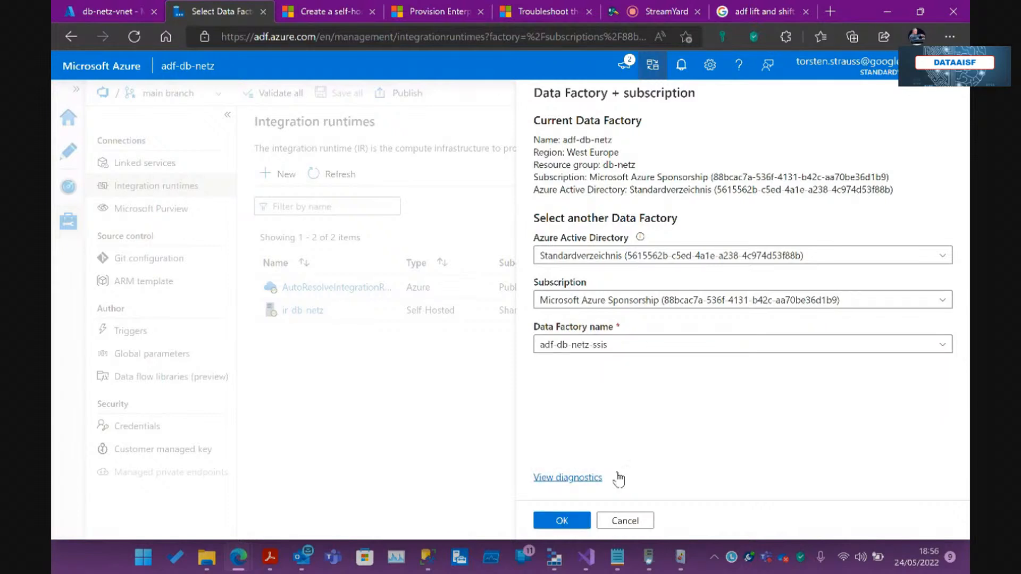
pyautogui.click(629, 520)
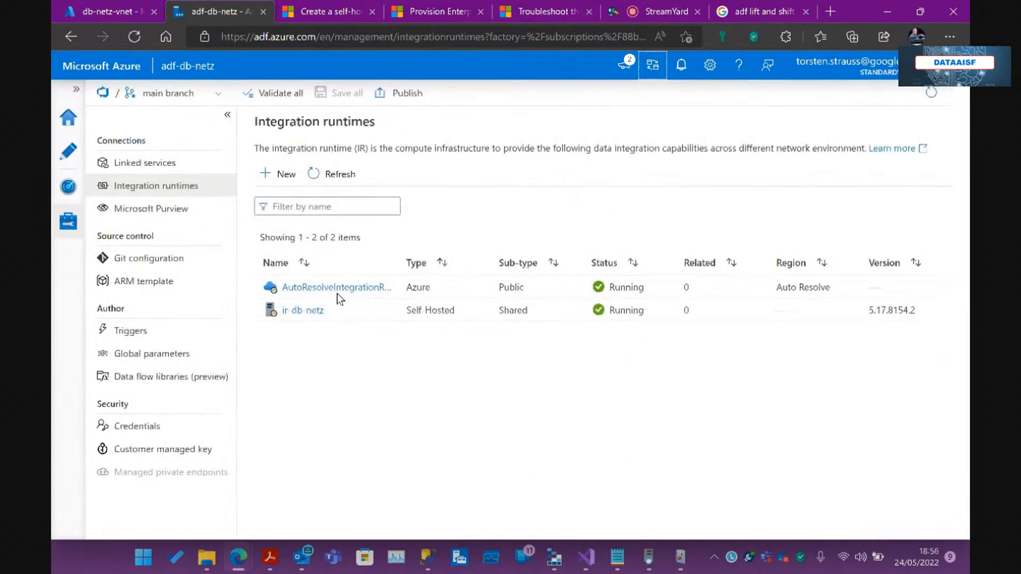
# - Review the sharing, node and auto-update settings of the self-hosted integration runtime ir-db-netz
pyautogui.click(301, 311)
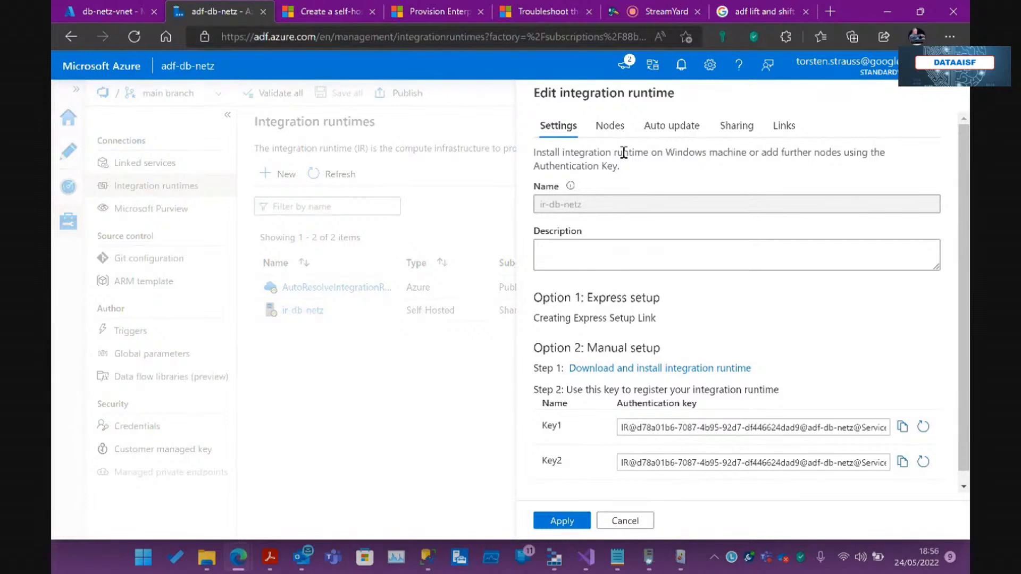
pyautogui.click(736, 127)
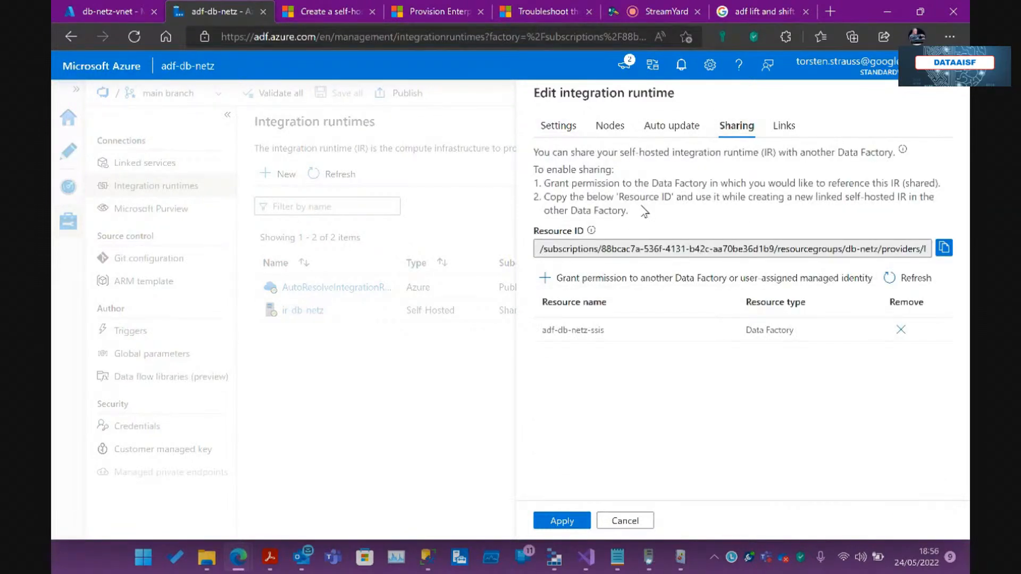
pyautogui.click(610, 130)
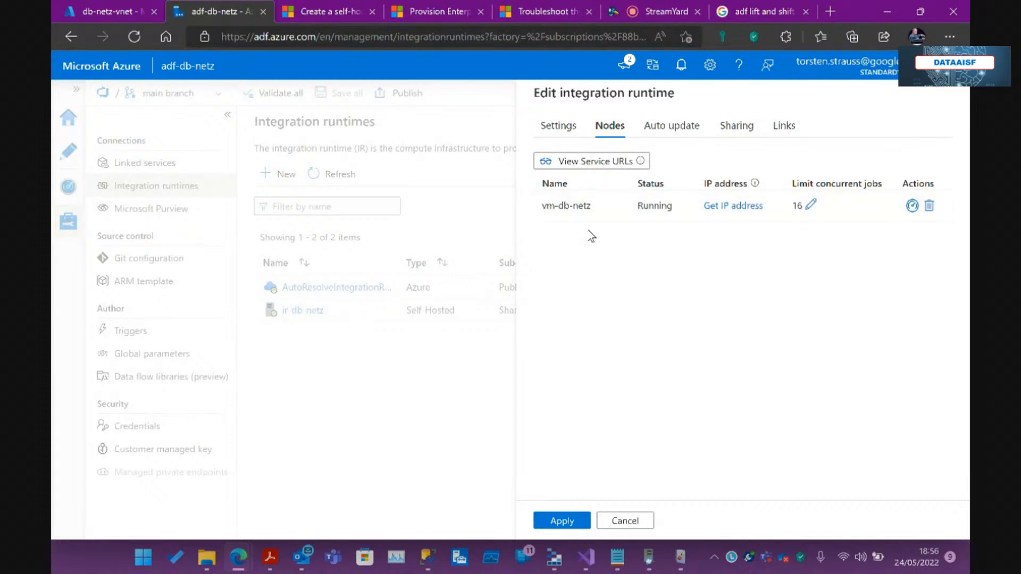
pyautogui.click(646, 126)
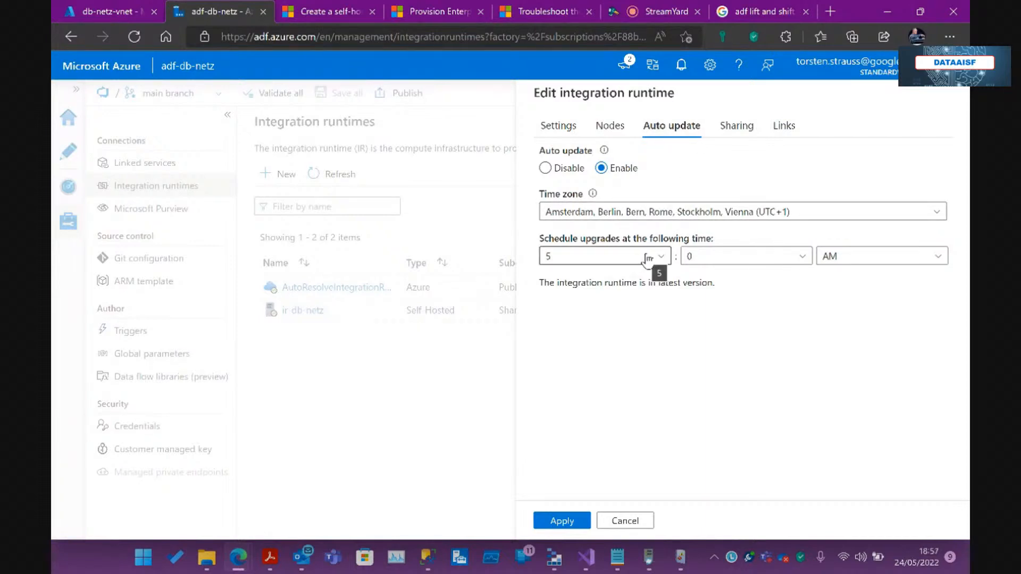
pyautogui.click(745, 141)
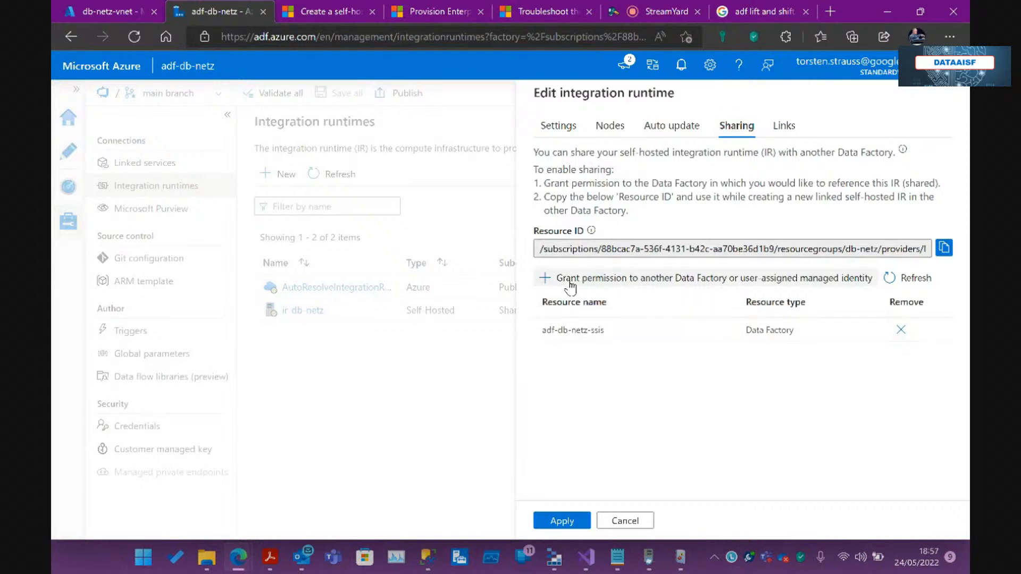
# - Select adf-db-netz-ssis for a permission grant on the shared ir-db-netz runtime, and cancel the grant
pyautogui.click(546, 277)
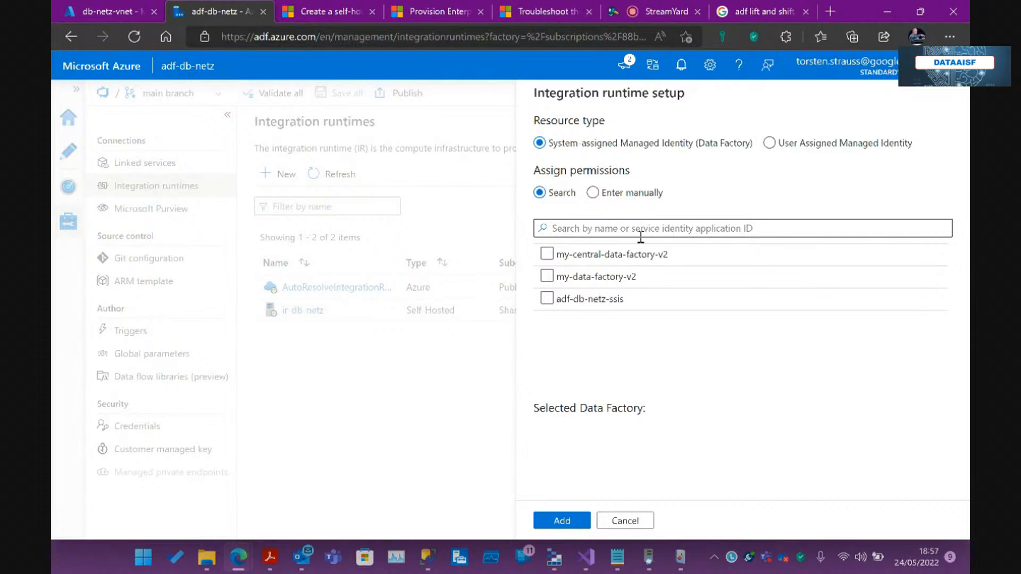
pyautogui.click(547, 299)
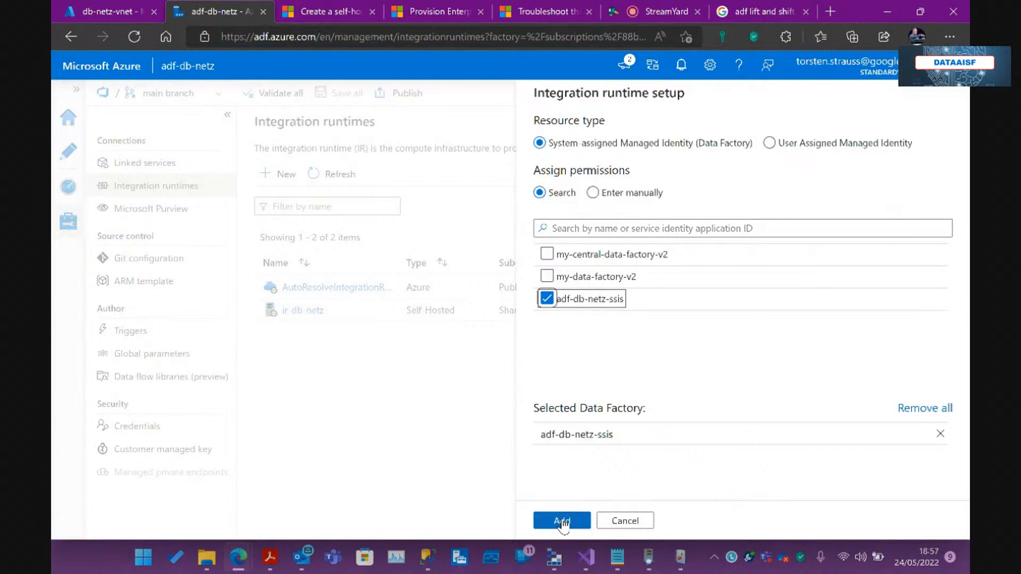
pyautogui.click(621, 521)
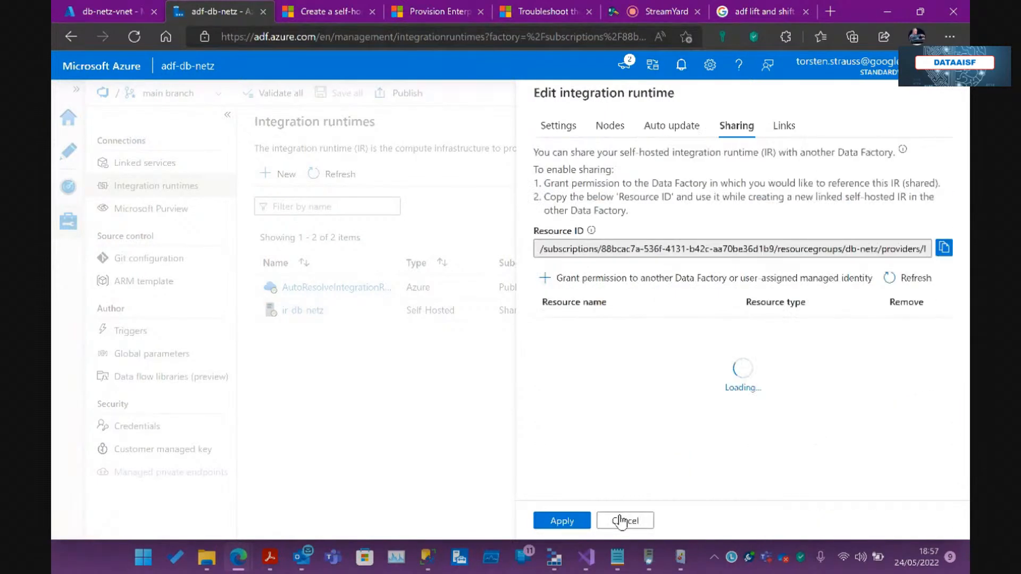
# - Switch from the current data factory to adf-db-netz-ssis
pyautogui.click(647, 76)
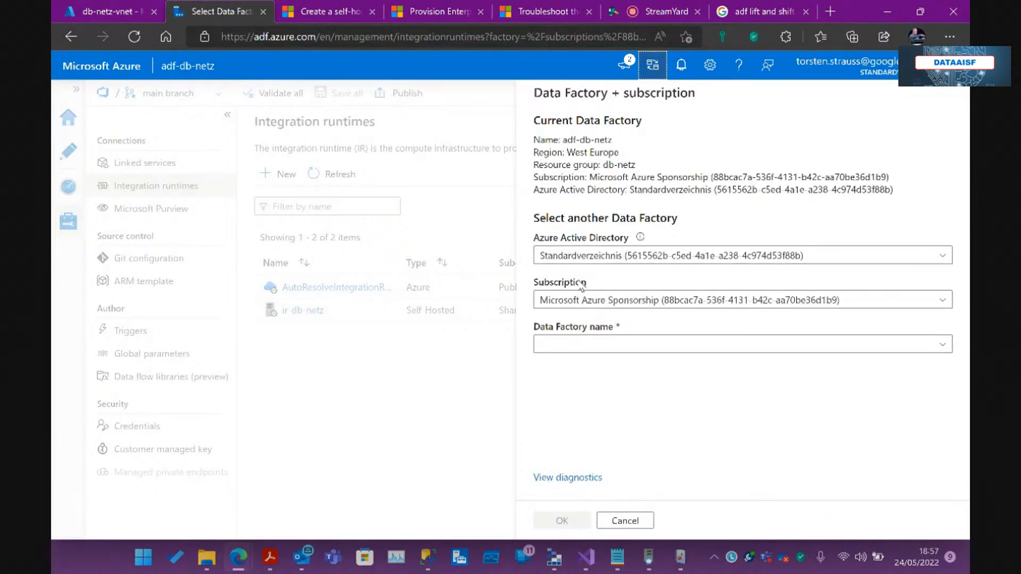
pyautogui.click(567, 347)
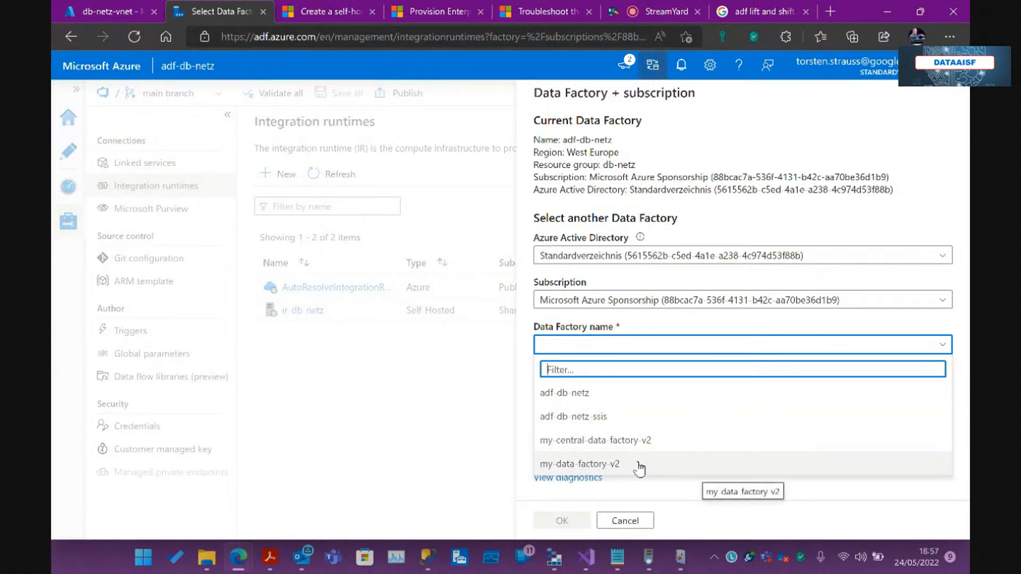
pyautogui.click(628, 424)
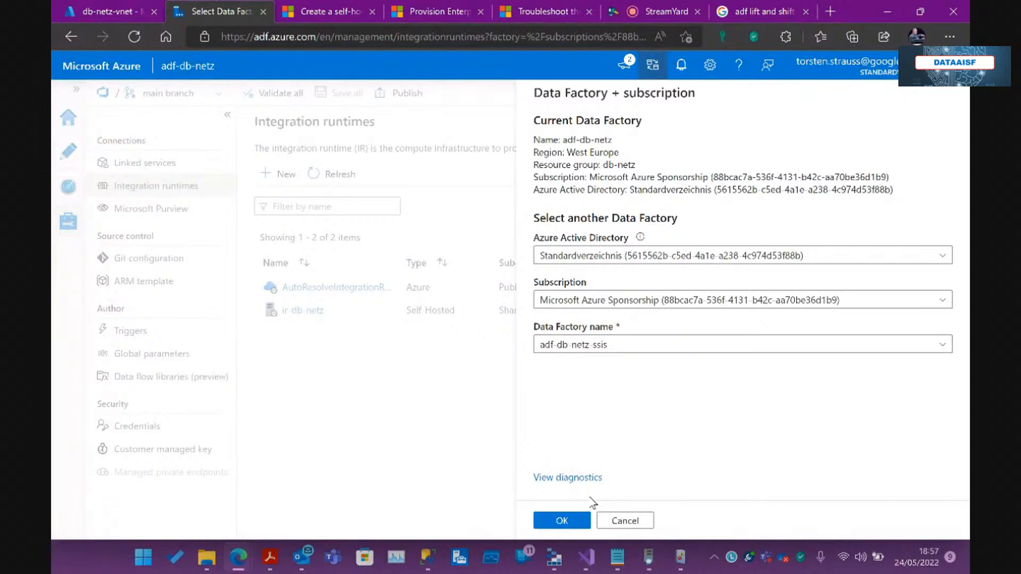
pyautogui.click(575, 520)
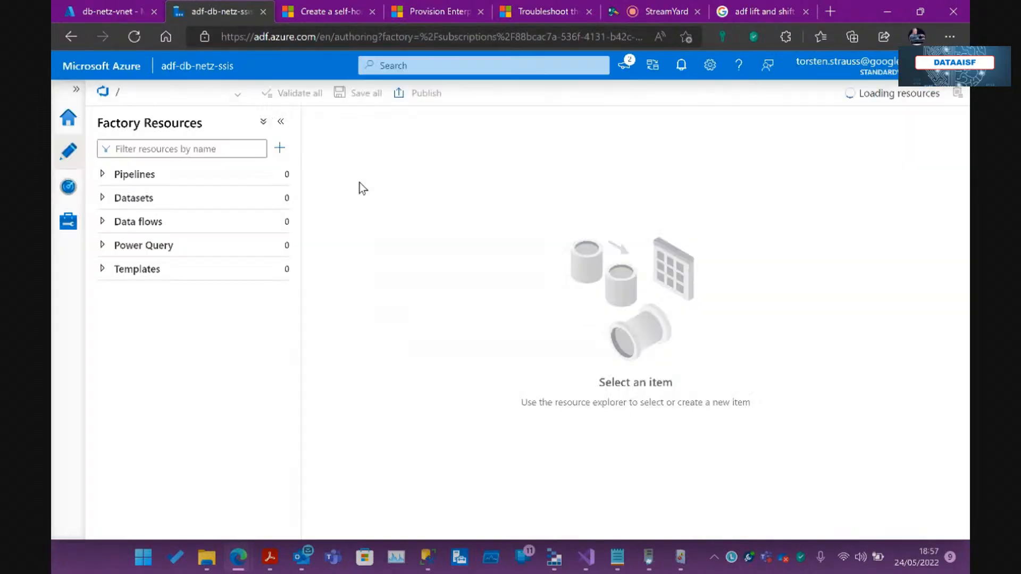
# - Open the integration runtimes of adf-db-netz-ssis and refresh their status
pyautogui.click(64, 200)
pyautogui.click(69, 220)
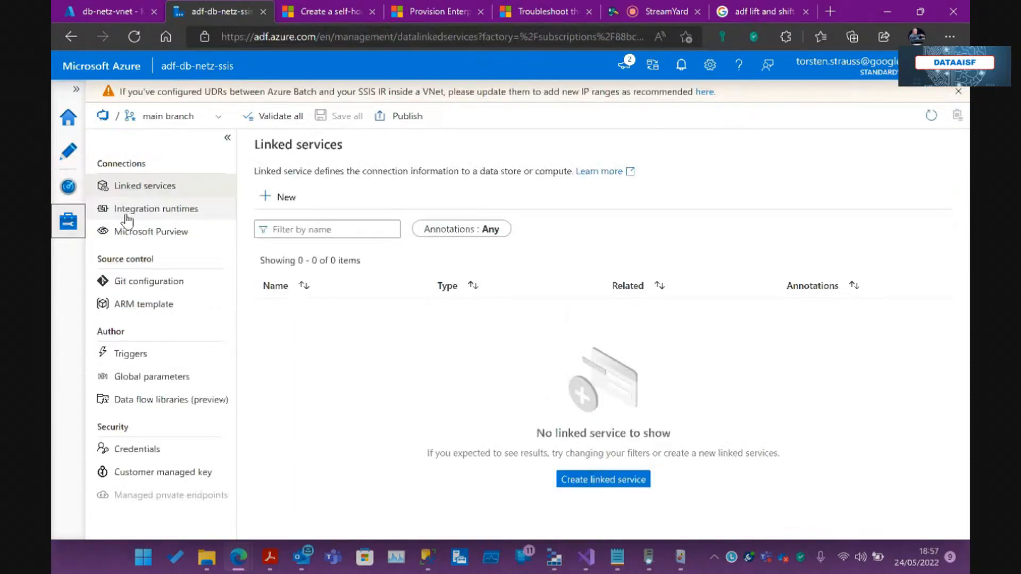
pyautogui.click(141, 208)
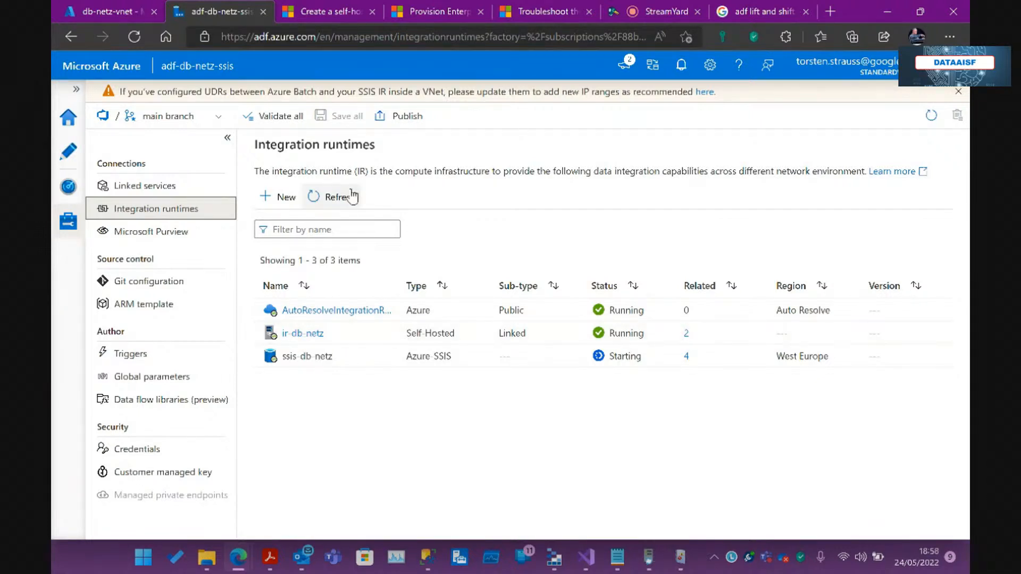
pyautogui.click(335, 197)
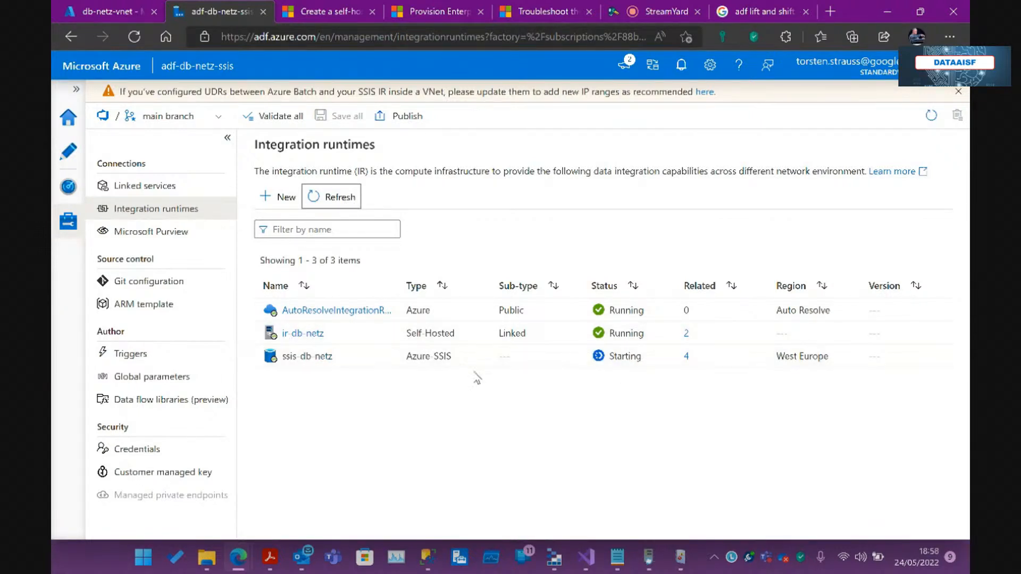
pyautogui.click(344, 202)
# - Switch to the ssis_data_factory solution in Visual Studio and collapse the azure-enabled-ssis project in the solution tree
pyautogui.moveTo(591, 568)
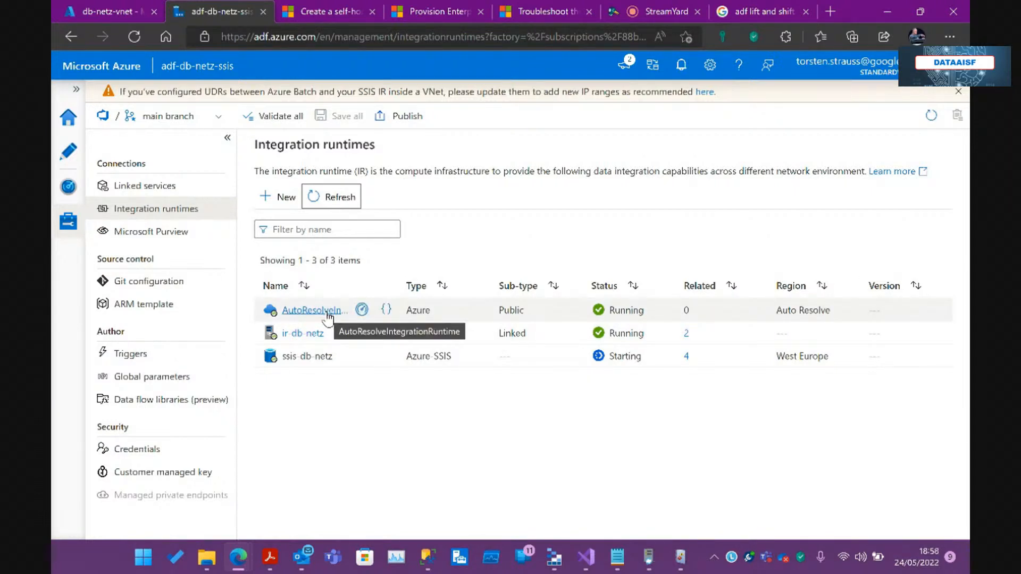
pyautogui.click(587, 558)
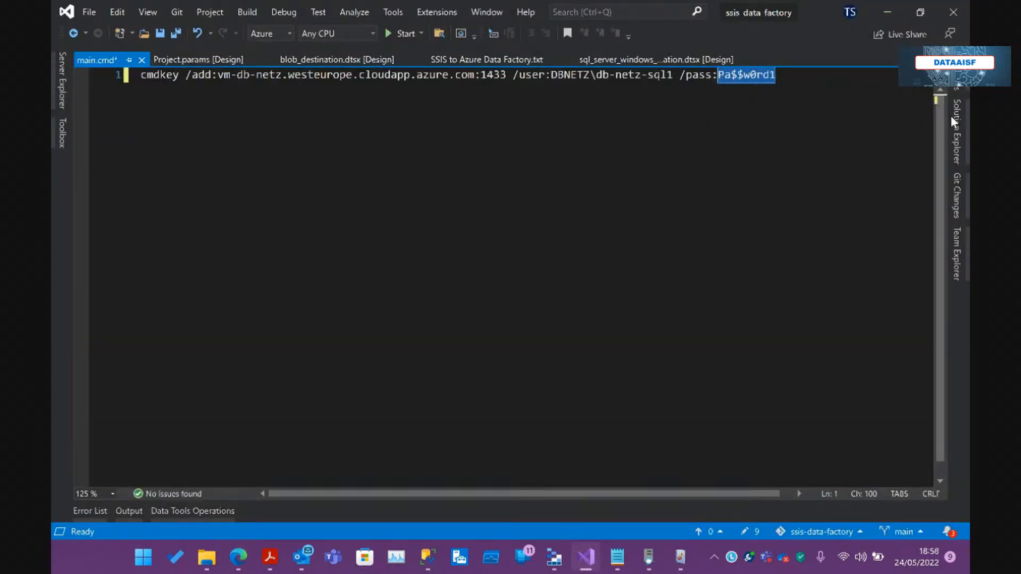
pyautogui.click(964, 125)
pyautogui.scroll(4, 767, 273)
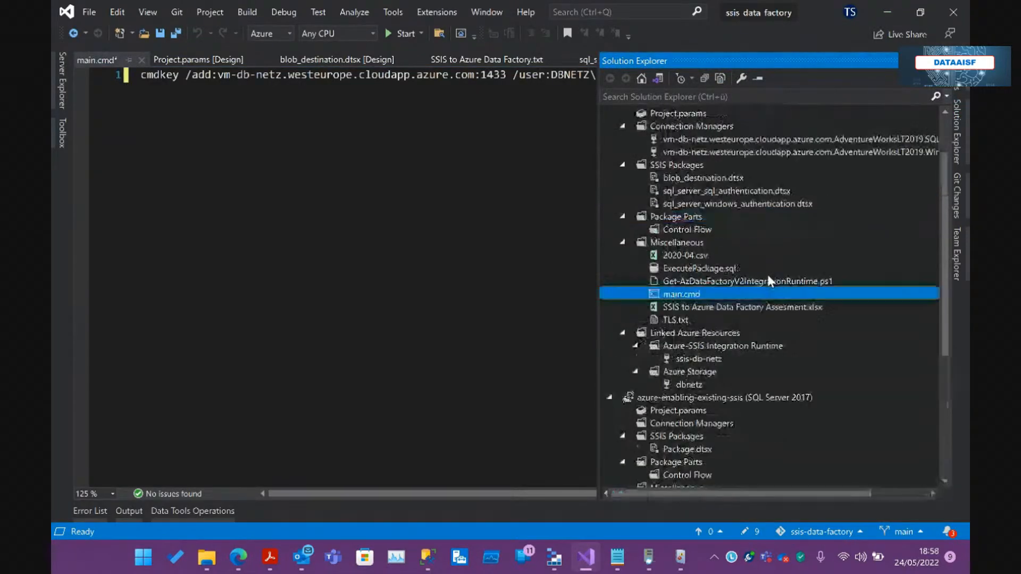
pyautogui.scroll(-6, 770, 279)
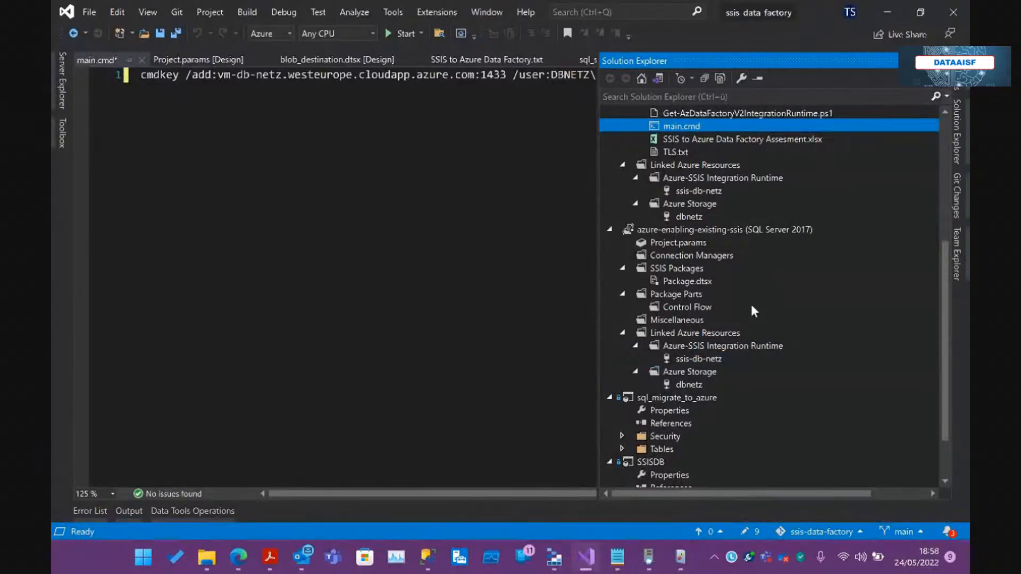
pyautogui.scroll(6, 740, 322)
pyautogui.click(609, 165)
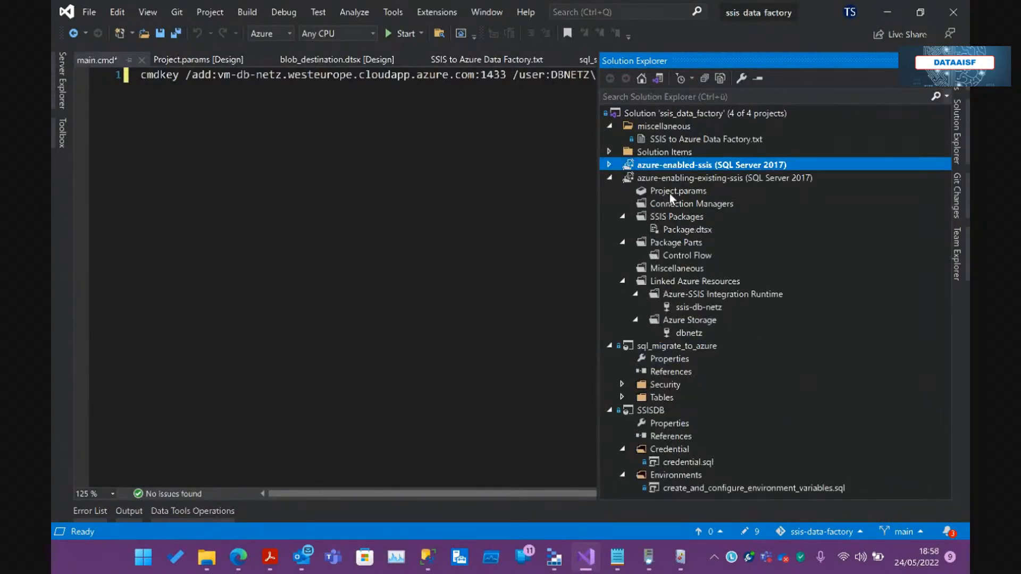
# - Check the general project properties of azure-enabling-existing-ssis and close them without changes
pyautogui.click(681, 177)
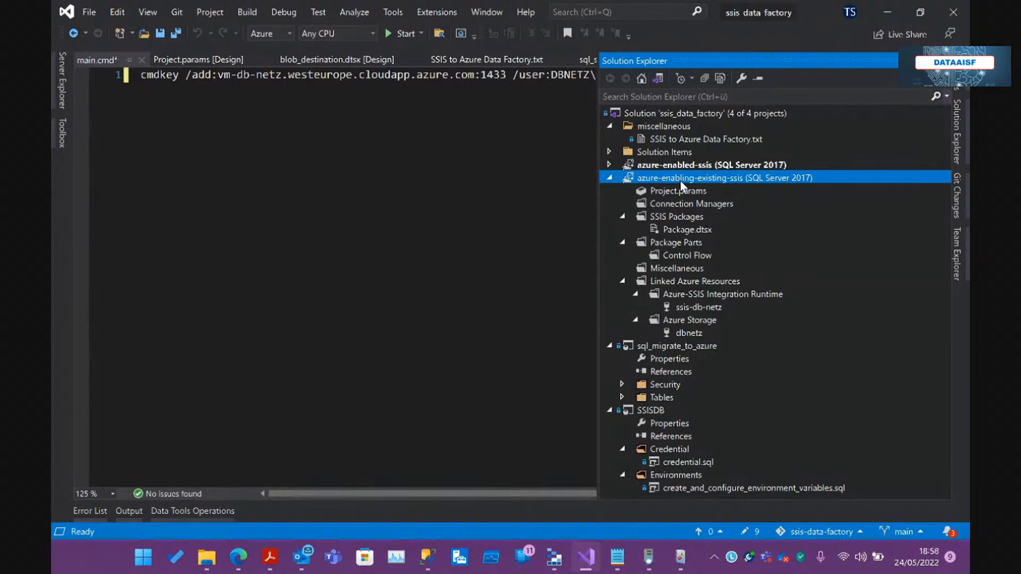
pyautogui.rightClick(681, 181)
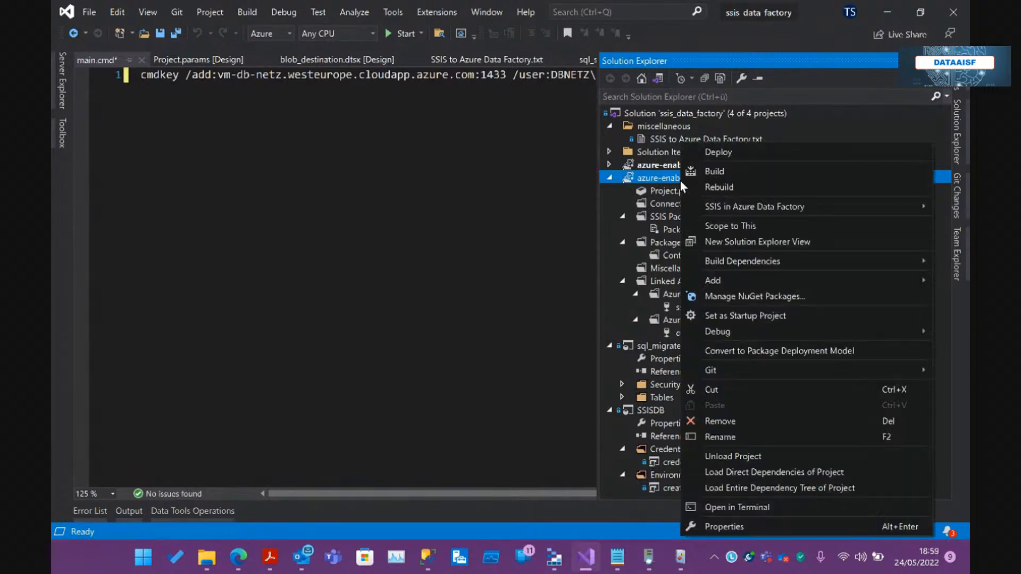
pyautogui.click(721, 526)
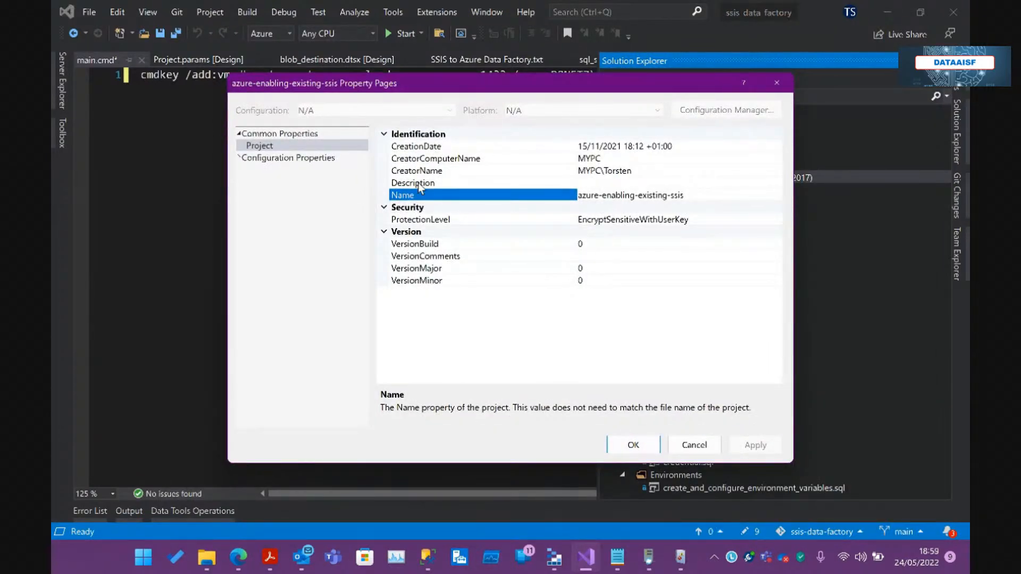
pyautogui.click(778, 84)
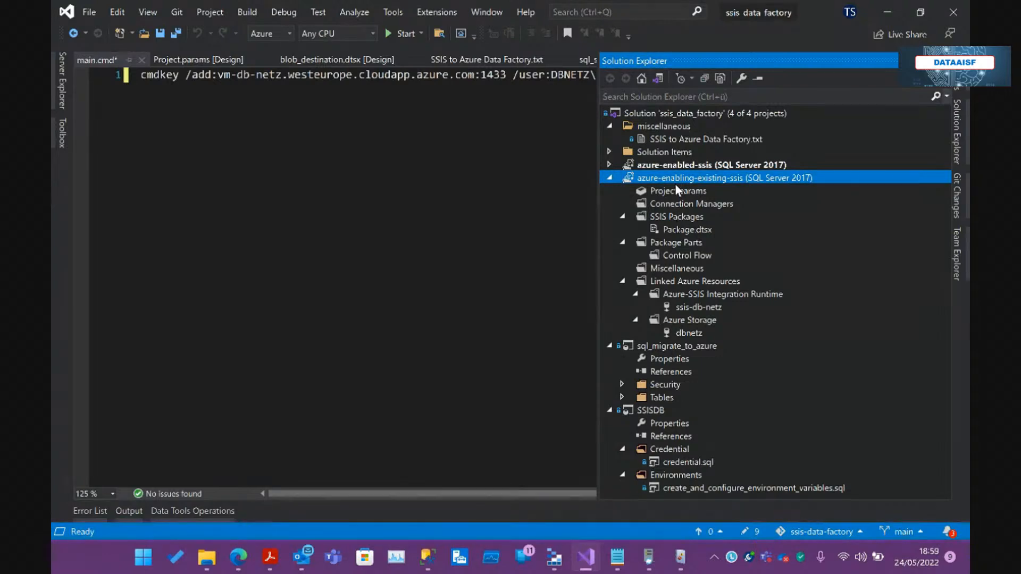
# - Examine the target server version options in the configuration properties of azure-enabling-existing-ssis, keeping SQL Server 2017
pyautogui.rightClick(675, 179)
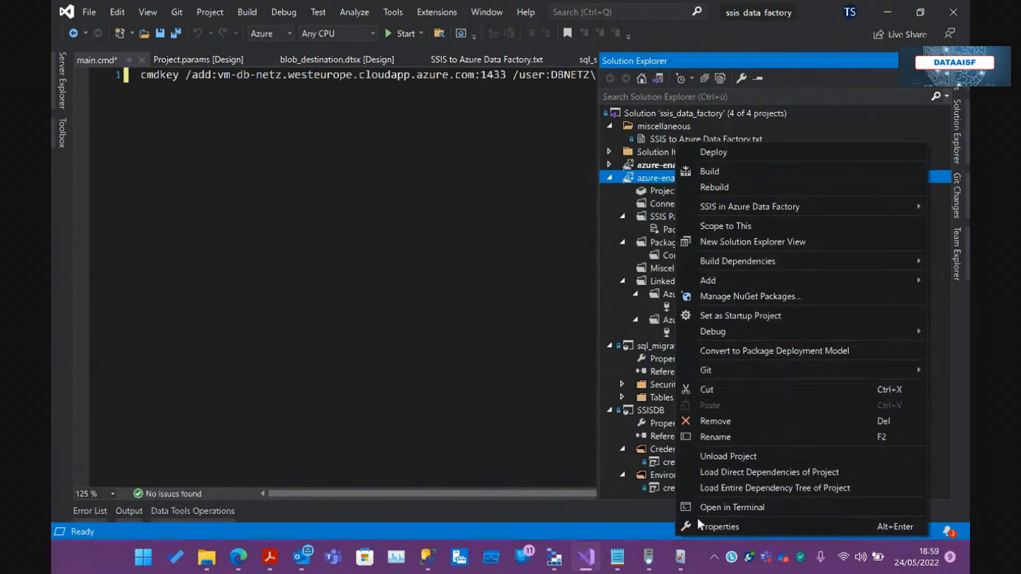
pyautogui.click(706, 530)
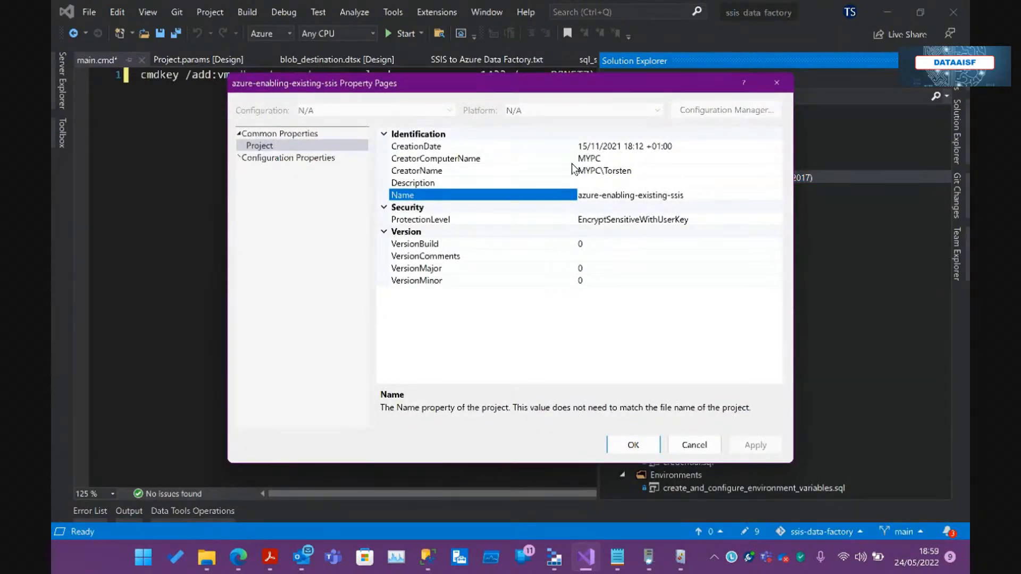
pyautogui.click(311, 158)
pyautogui.click(647, 210)
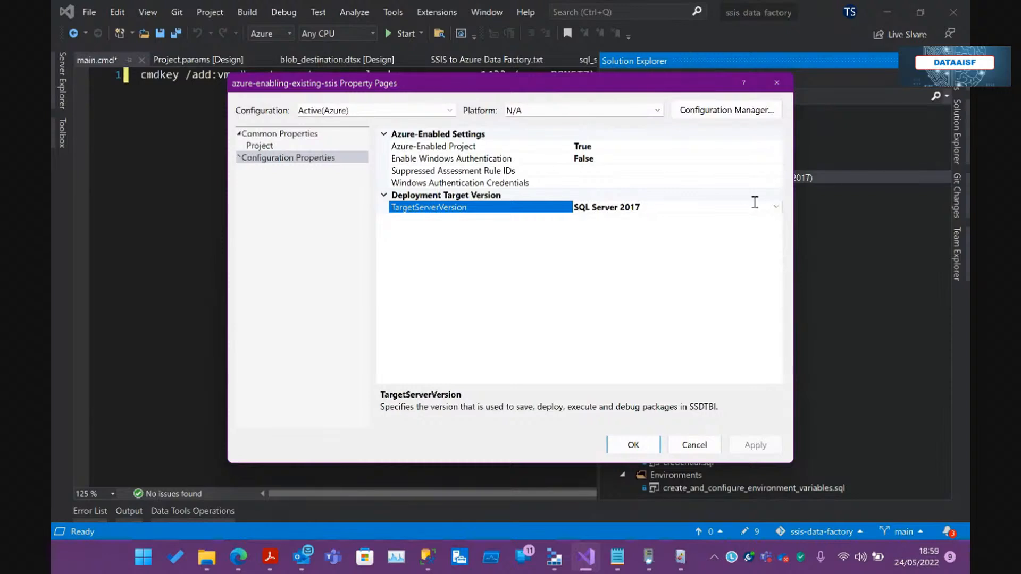
pyautogui.click(776, 206)
pyautogui.click(636, 267)
pyautogui.click(776, 208)
pyautogui.click(642, 256)
pyautogui.click(644, 445)
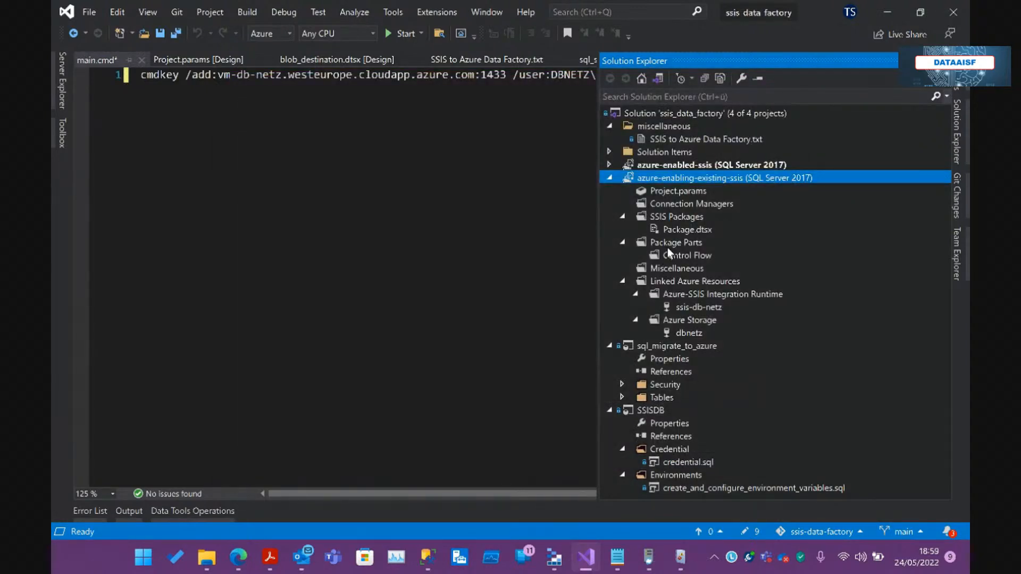
# - Assess the azure-enabling-existing-ssis project for executions in Azure
pyautogui.rightClick(675, 180)
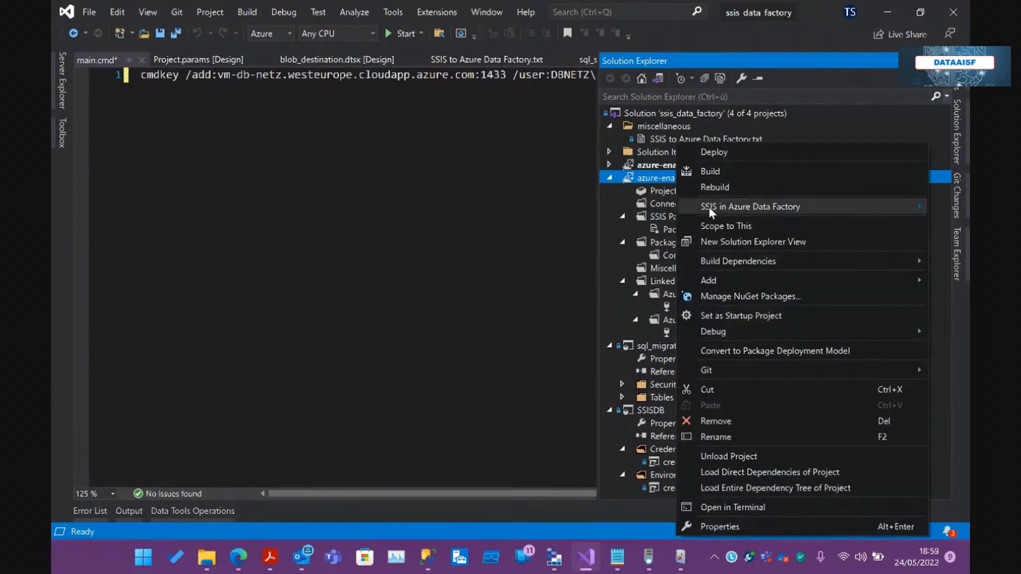
pyautogui.moveTo(709, 207)
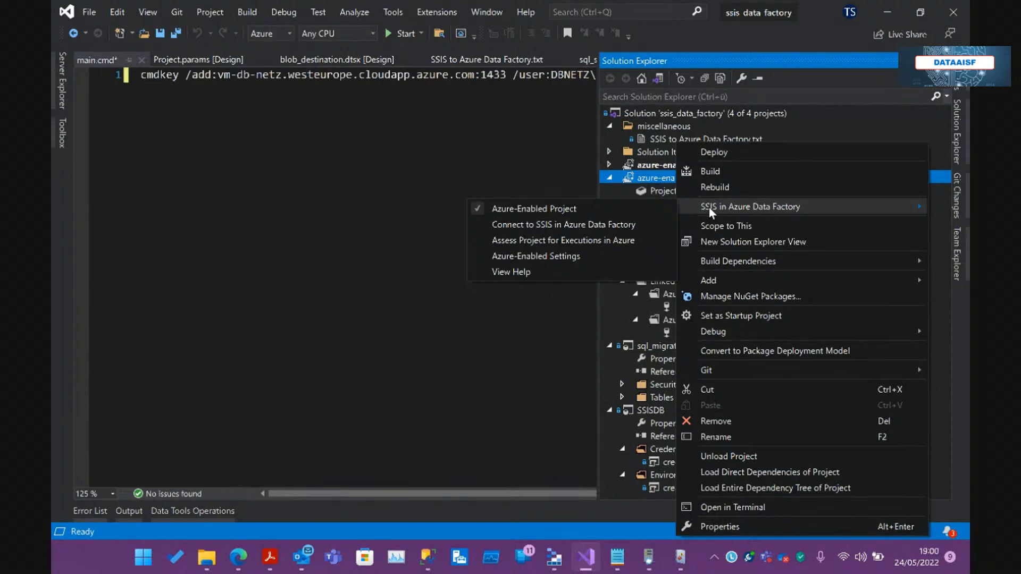
pyautogui.click(592, 241)
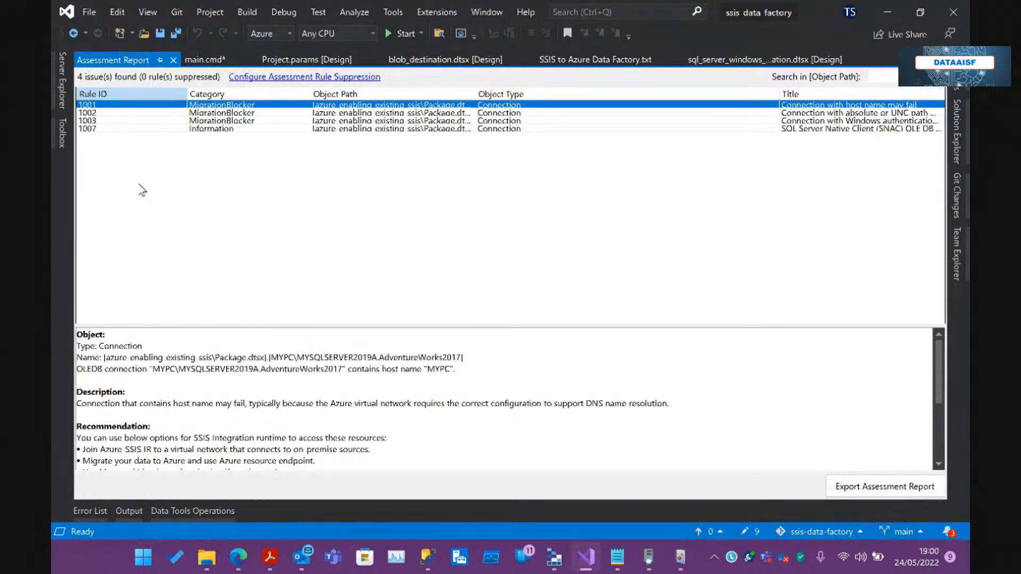
# - Review the details and recommendations for rules 1007, 1002 and 1001 in the assessment report, and close the report
pyautogui.click(165, 130)
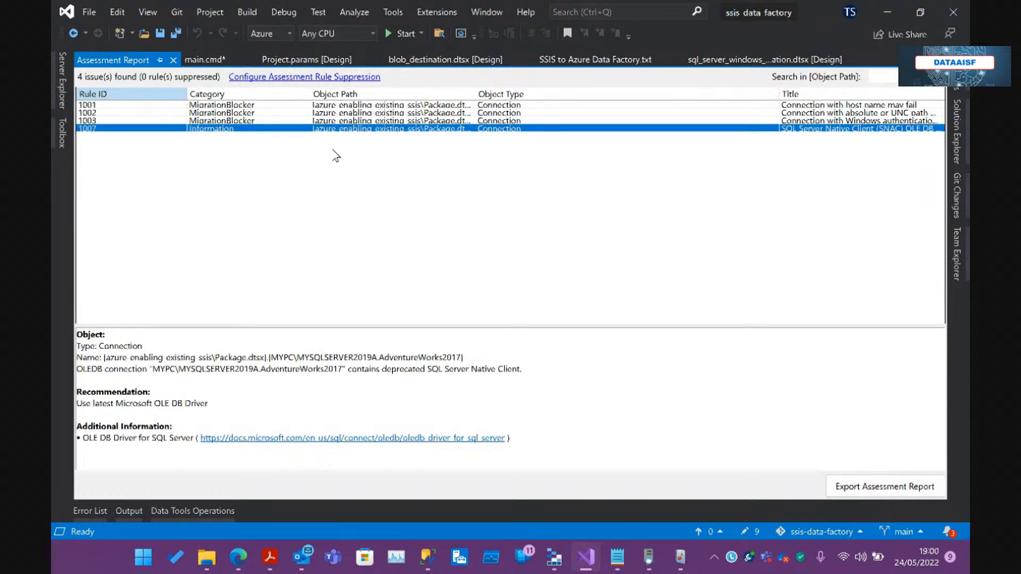
pyautogui.click(250, 113)
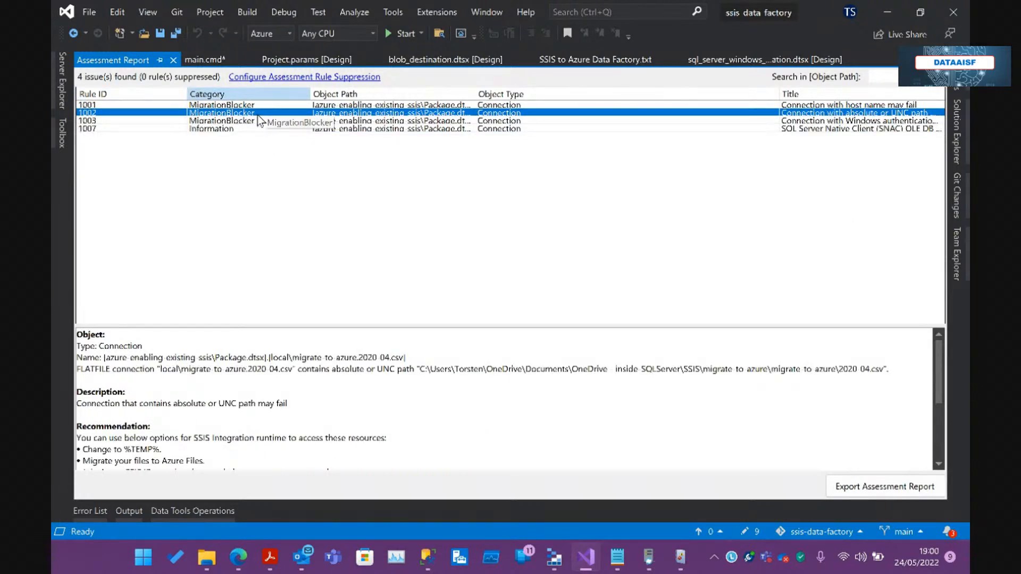
pyautogui.click(229, 130)
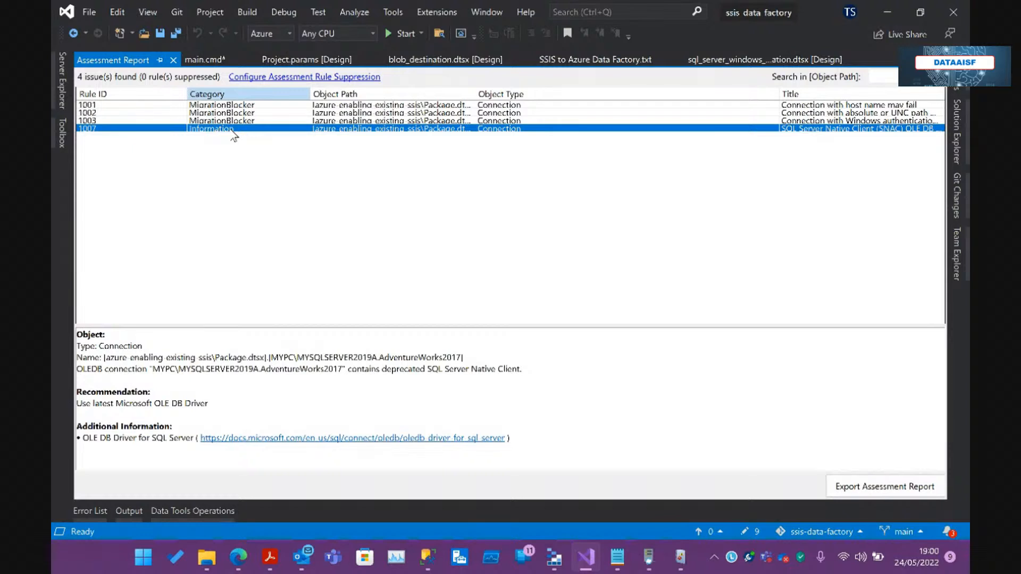
pyautogui.click(229, 107)
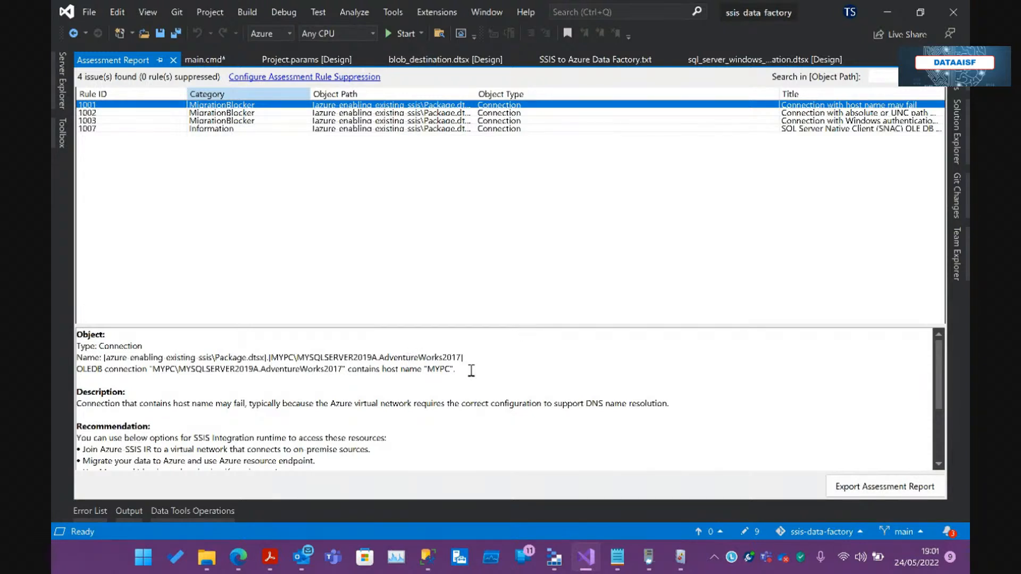
pyautogui.moveTo(469, 371); pyautogui.dragTo(309, 355)
pyautogui.click(229, 398)
pyautogui.scroll(-4, 229, 399)
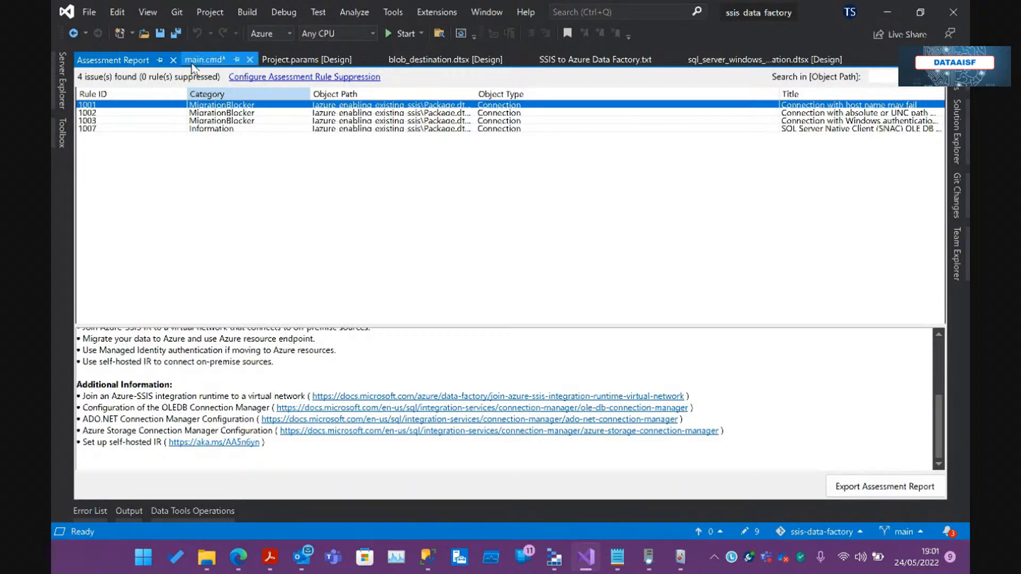
pyautogui.click(173, 61)
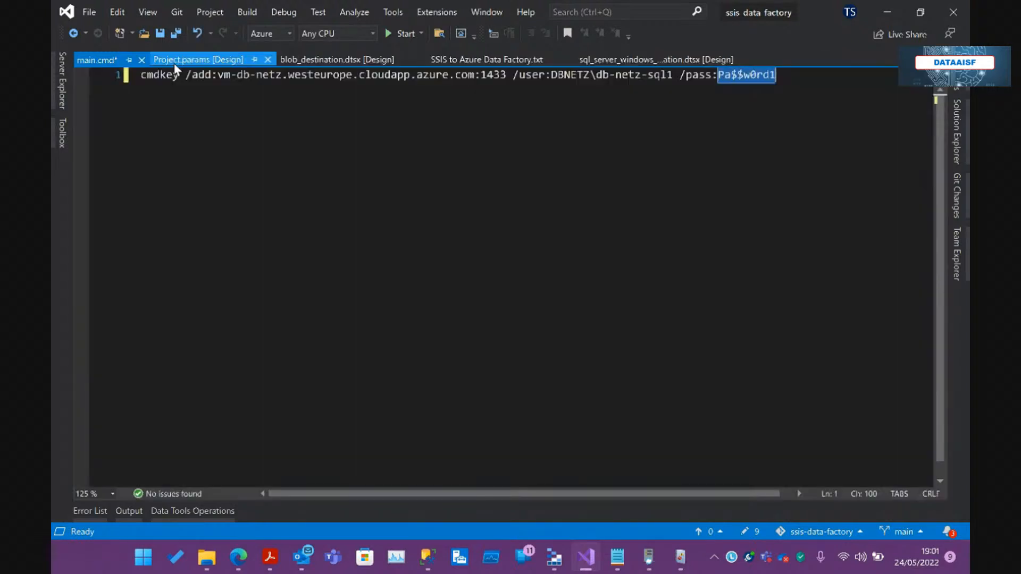
# - Open the package sql_server_windows_authentication.dtsx from the azure-enabled-ssis project
pyautogui.click(953, 125)
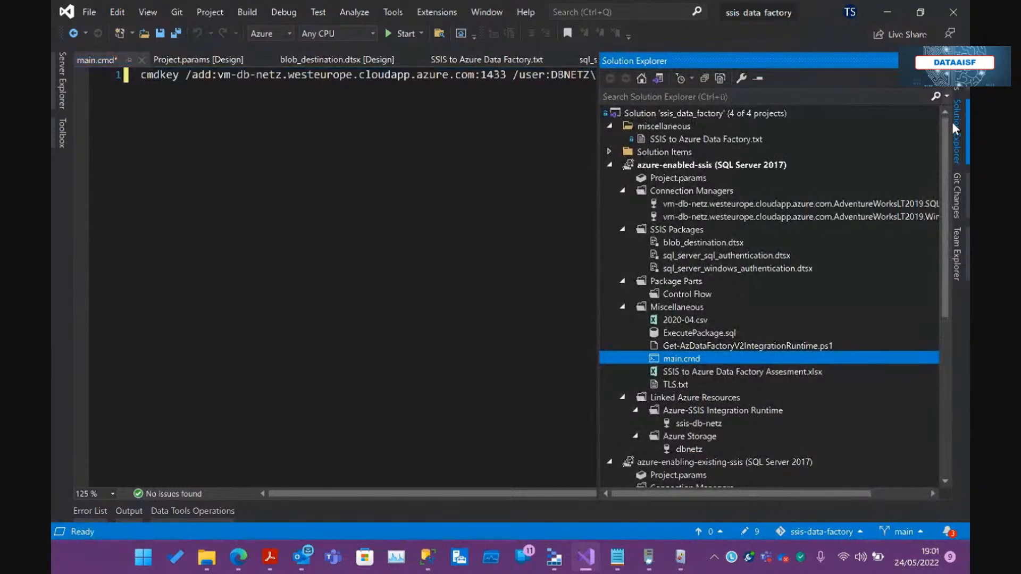
pyautogui.scroll(-6, 783, 385)
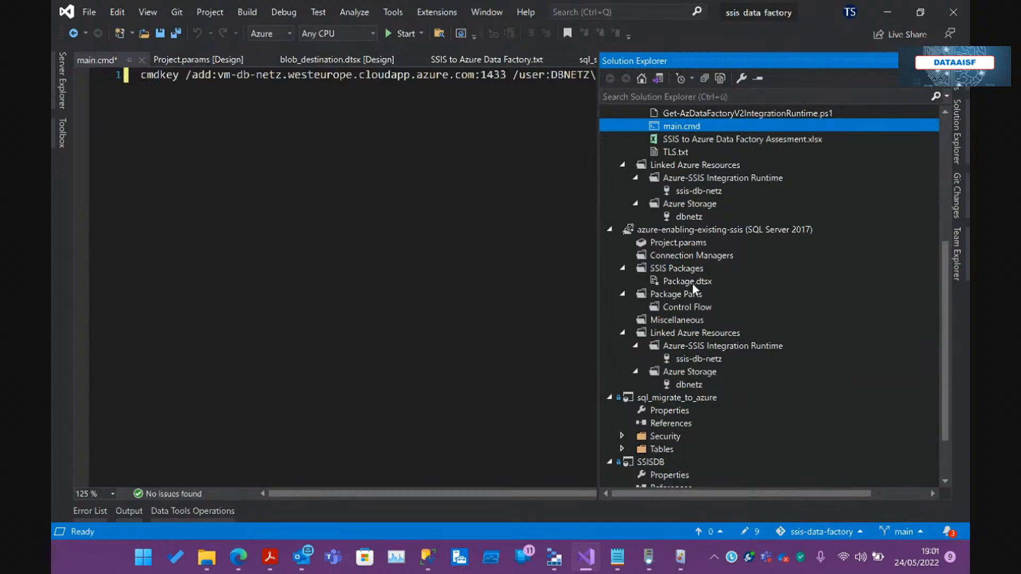
pyautogui.scroll(6, 692, 284)
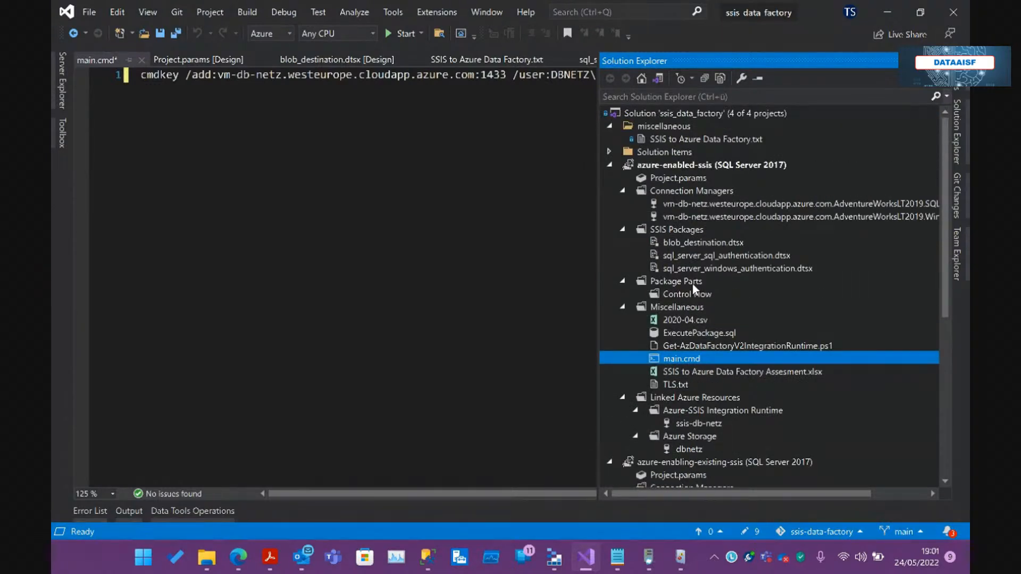
pyautogui.click(672, 169)
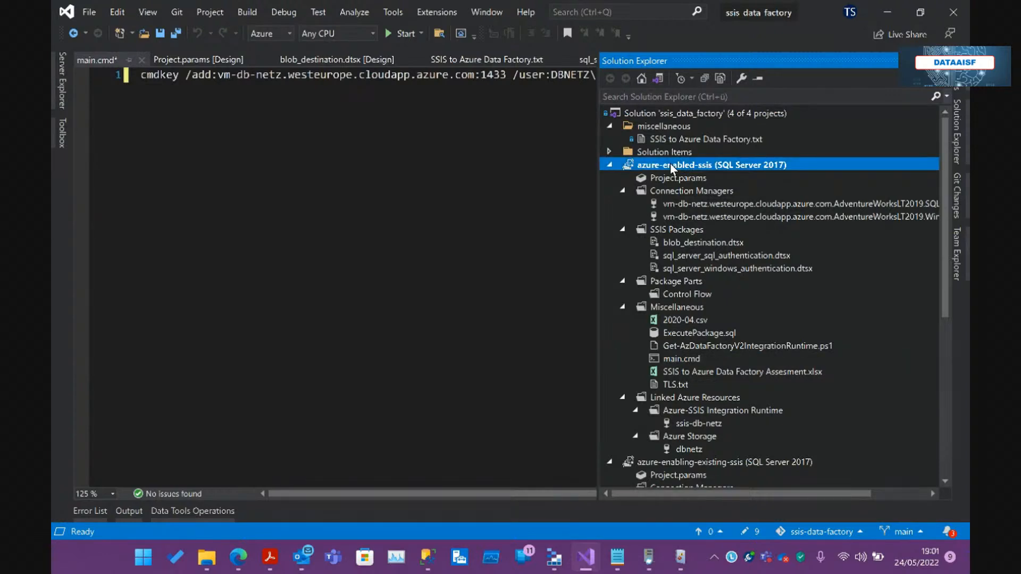
pyautogui.scroll(-1, 672, 165)
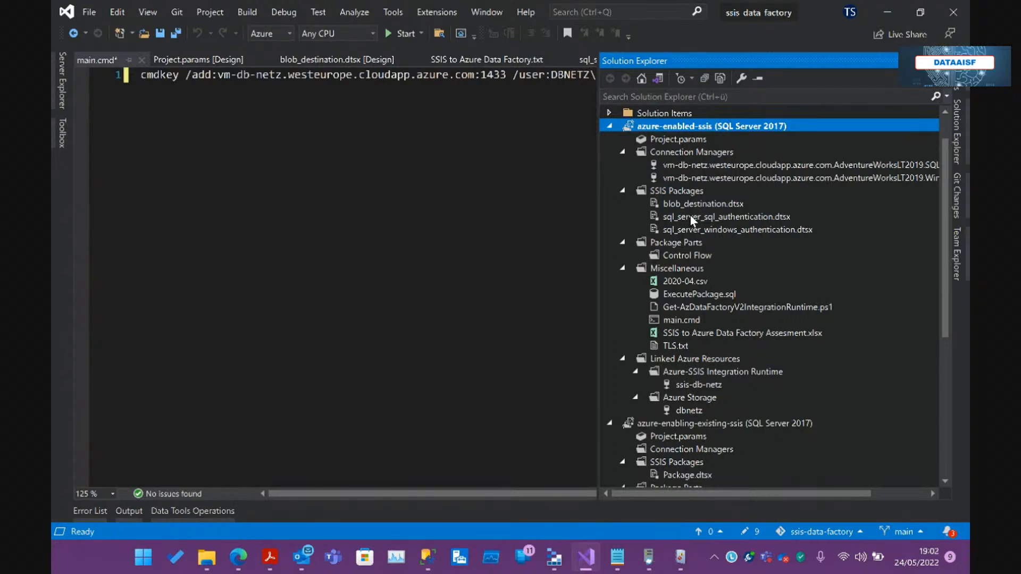
pyautogui.doubleClick(689, 231)
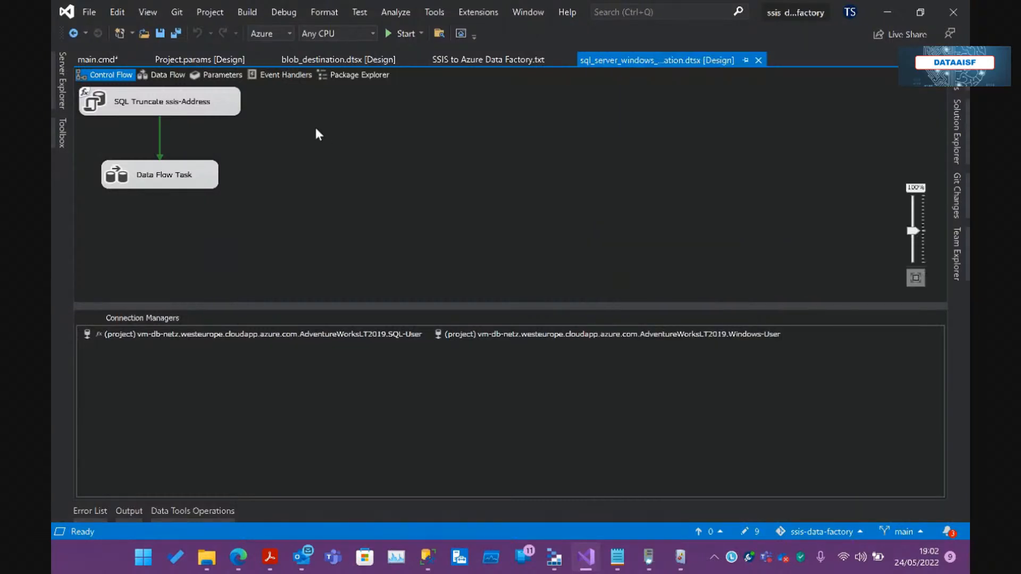
# - Review the settings of the SQL Truncate ssis-Address task and the Data Flow Task's source and destination
pyautogui.doubleClick(172, 101)
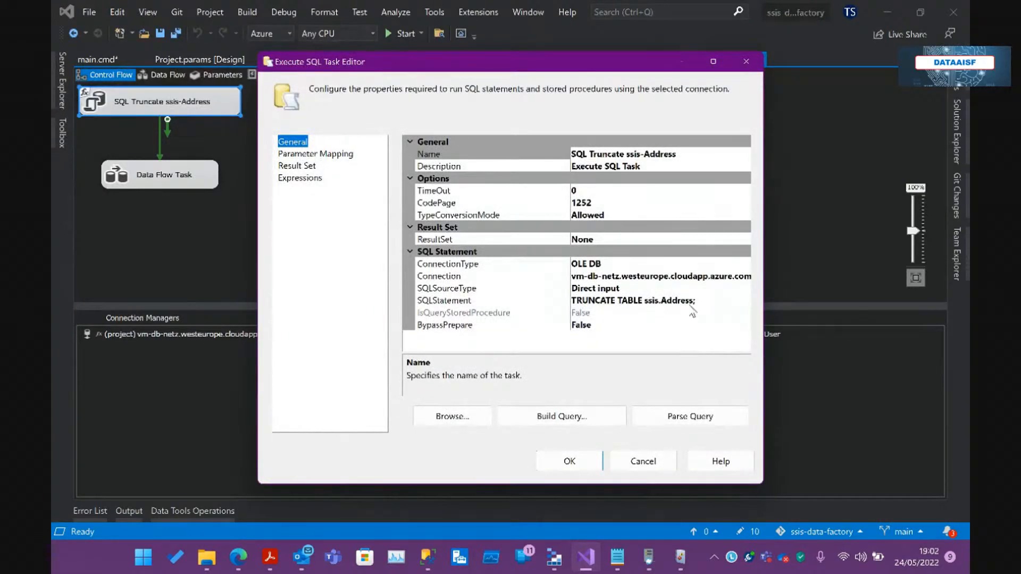
pyautogui.click(653, 463)
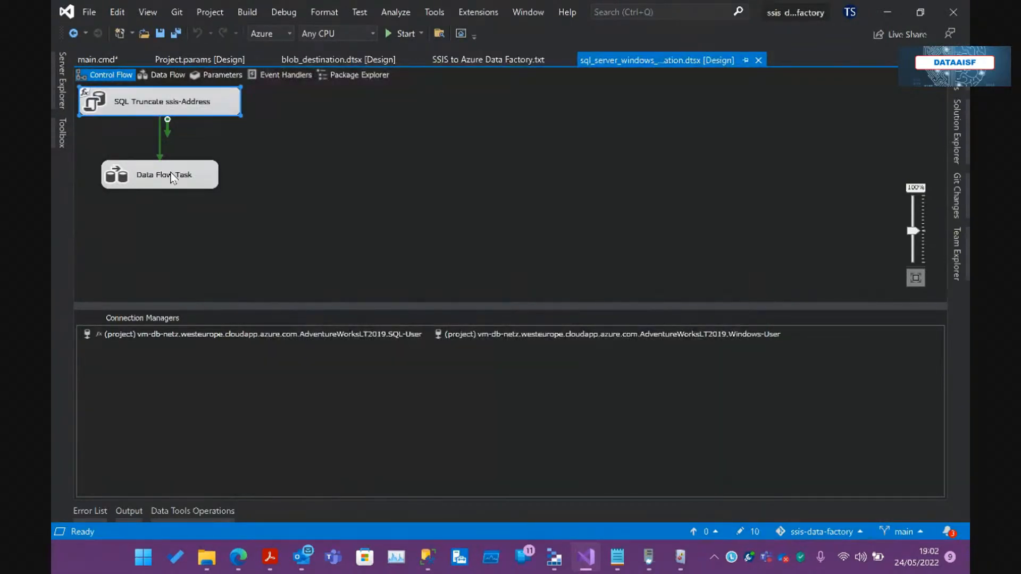
pyautogui.doubleClick(158, 181)
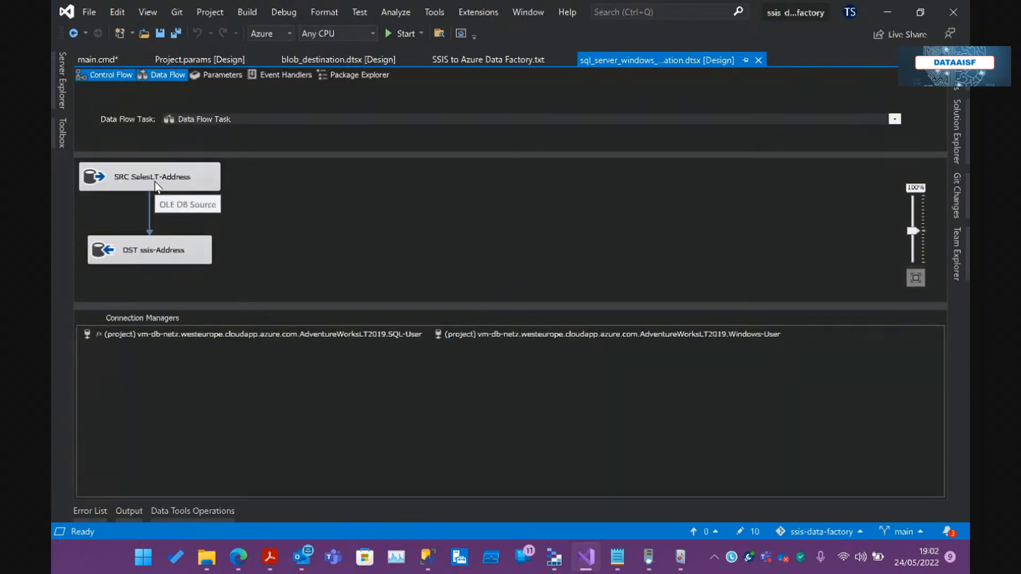
pyautogui.click(155, 181)
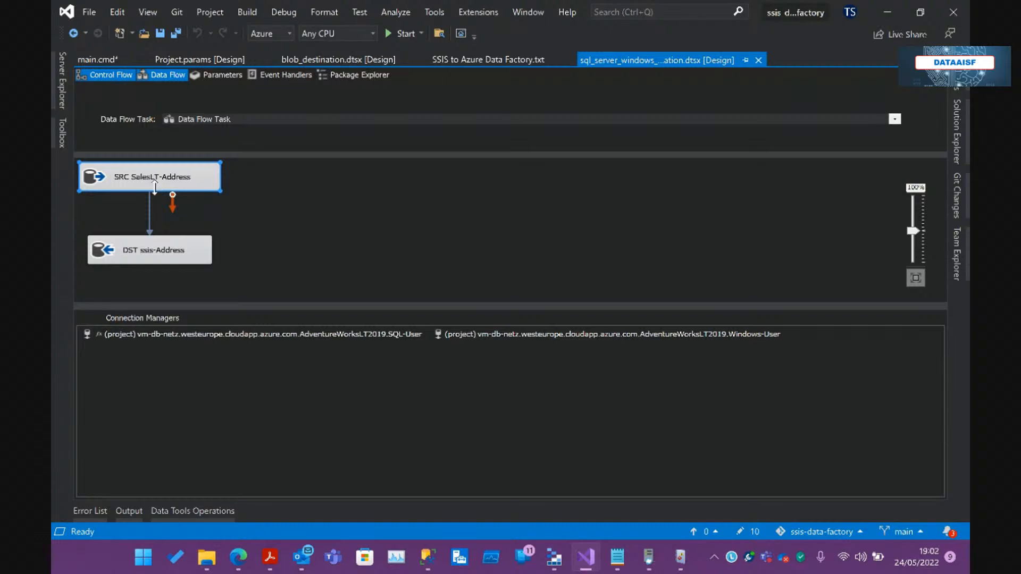
pyautogui.click(153, 252)
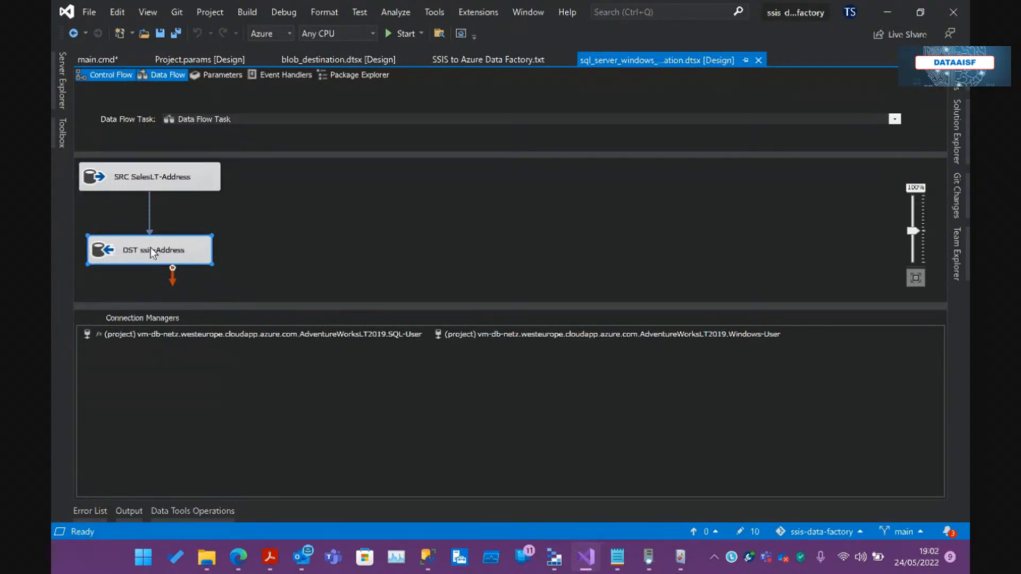
# - Show the properties of the AdventureWorksLT2019.SQL-User connection manager and expand its expressions to inspect the ConnectByProxy expression
pyautogui.click(152, 335)
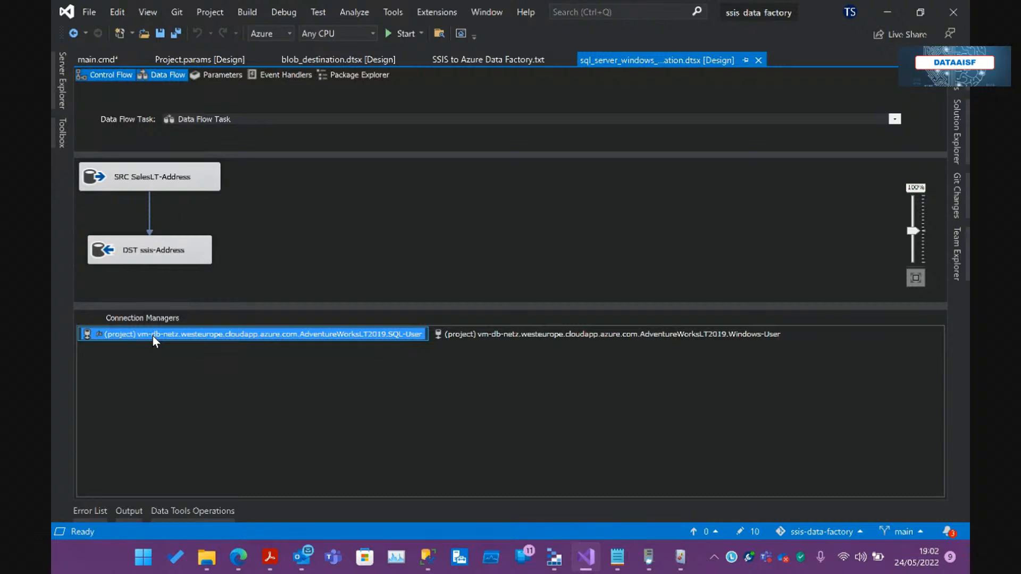
pyautogui.rightClick(153, 337)
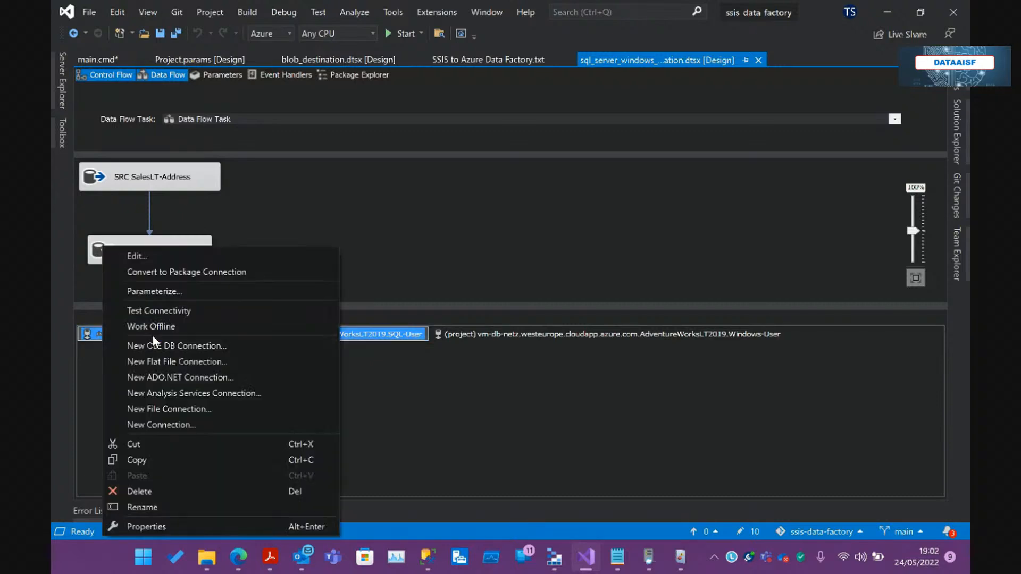
pyautogui.click(218, 531)
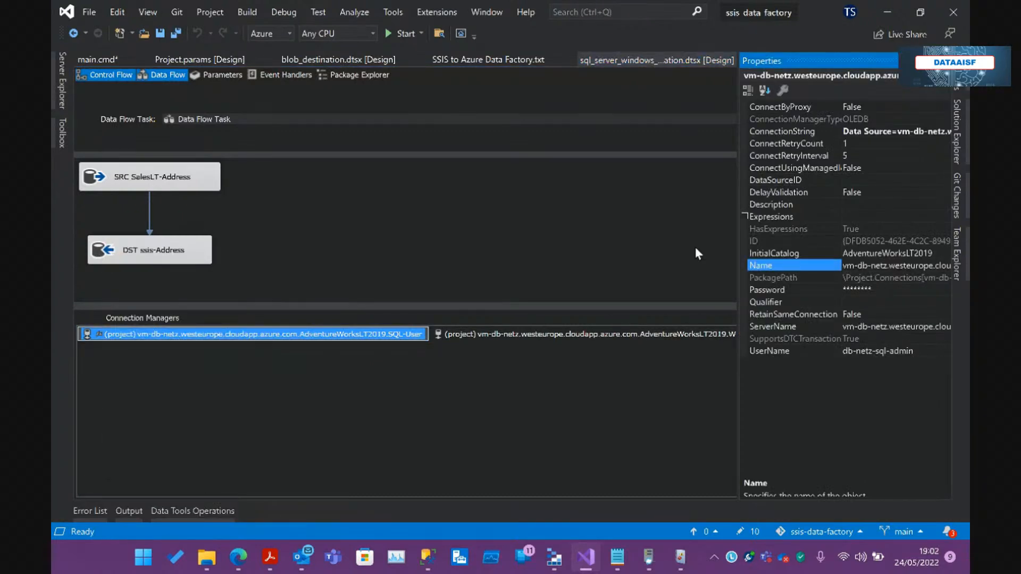
pyautogui.click(745, 216)
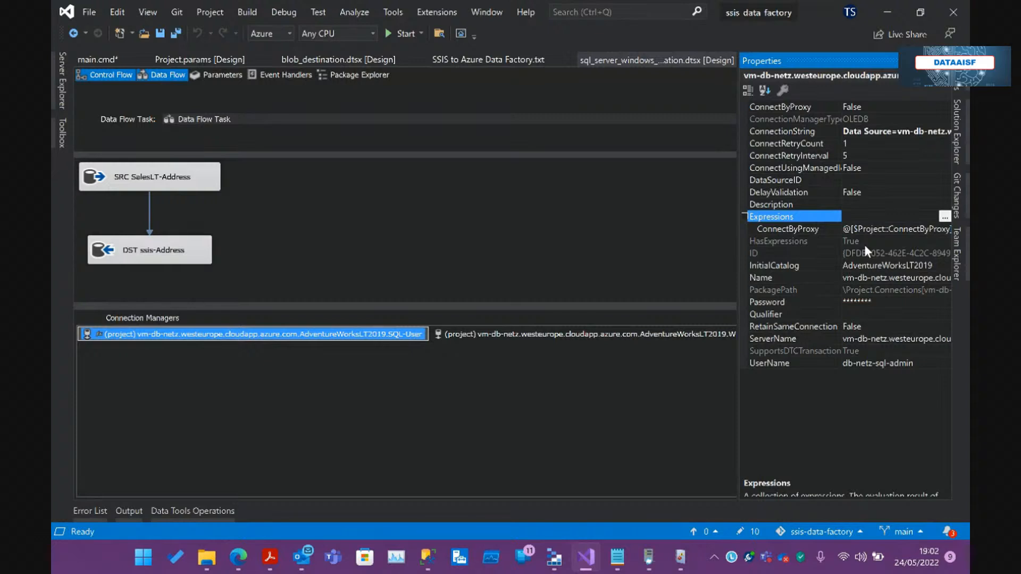
pyautogui.click(817, 230)
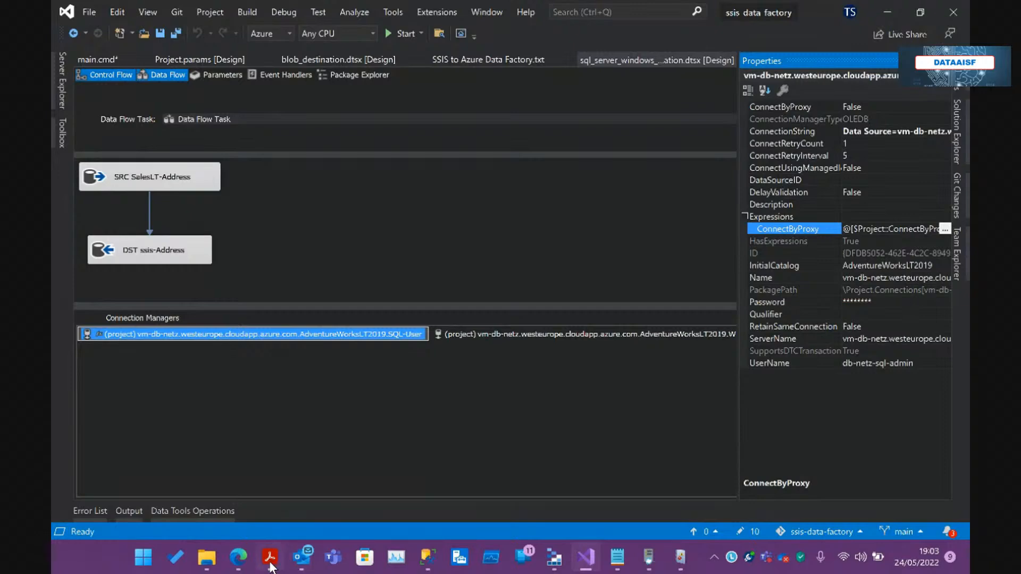
# - Switch to Microsoft Edge and examine the architecture diagram in the self-hosted integration runtime documentation
pyautogui.click(233, 558)
pyautogui.click(161, 481)
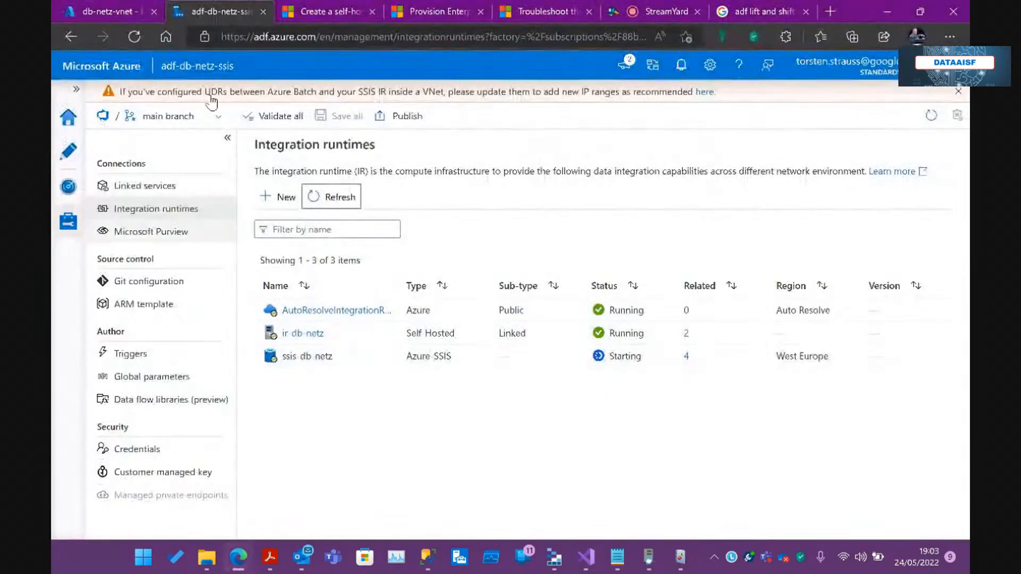
pyautogui.click(297, 8)
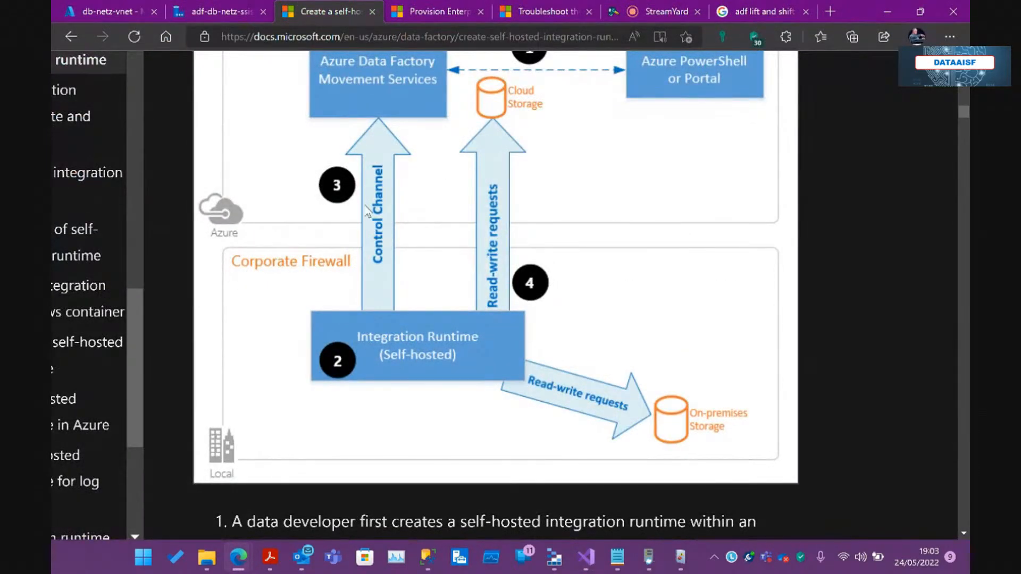
pyautogui.scroll(3, 365, 211)
pyautogui.scroll(-1, 365, 210)
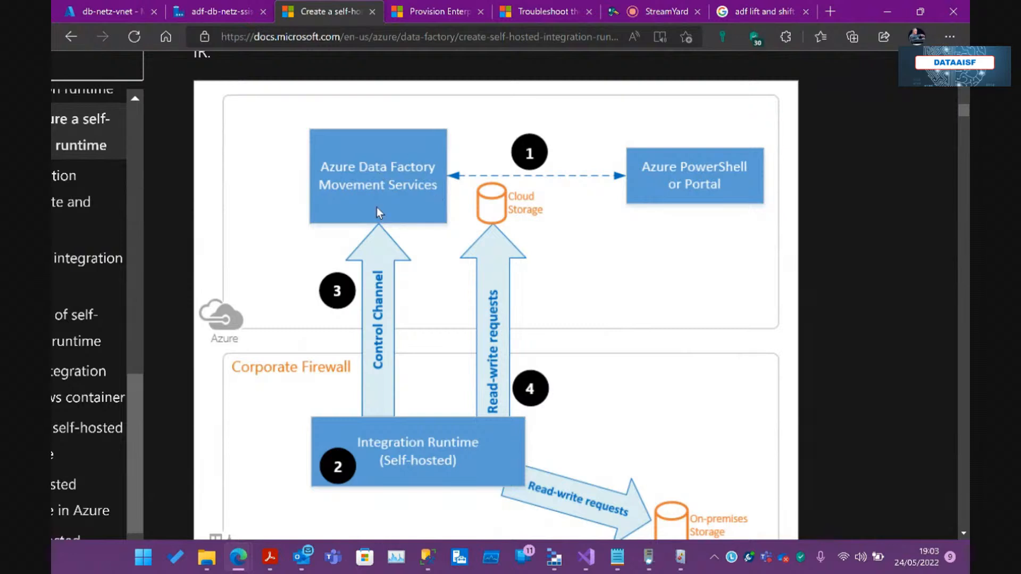
pyautogui.scroll(-1, 376, 293)
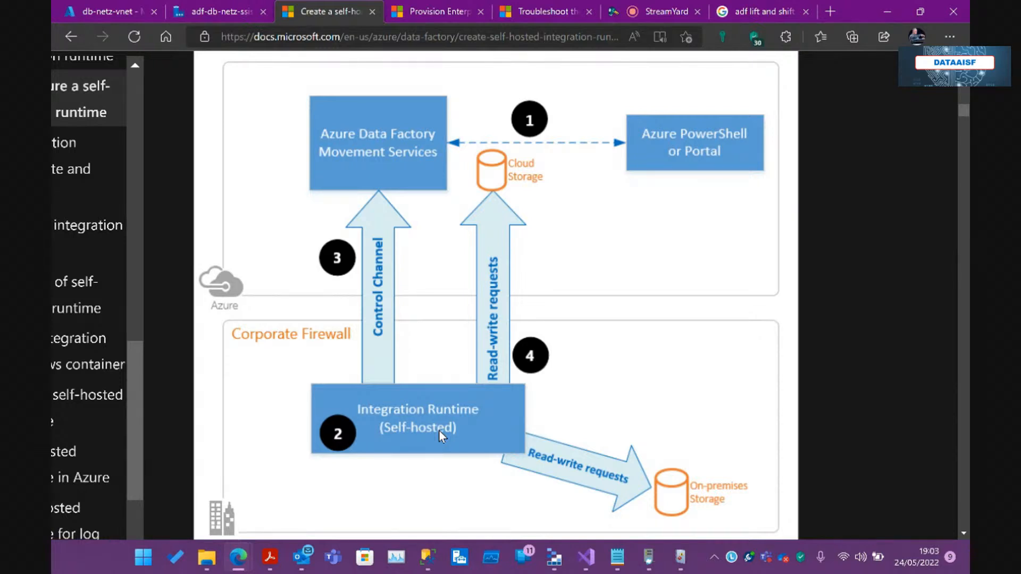
# - Return to Visual Studio and compare the SQL-User connection's ConnectByProxy property with its expression
pyautogui.click(889, 10)
pyautogui.click(866, 103)
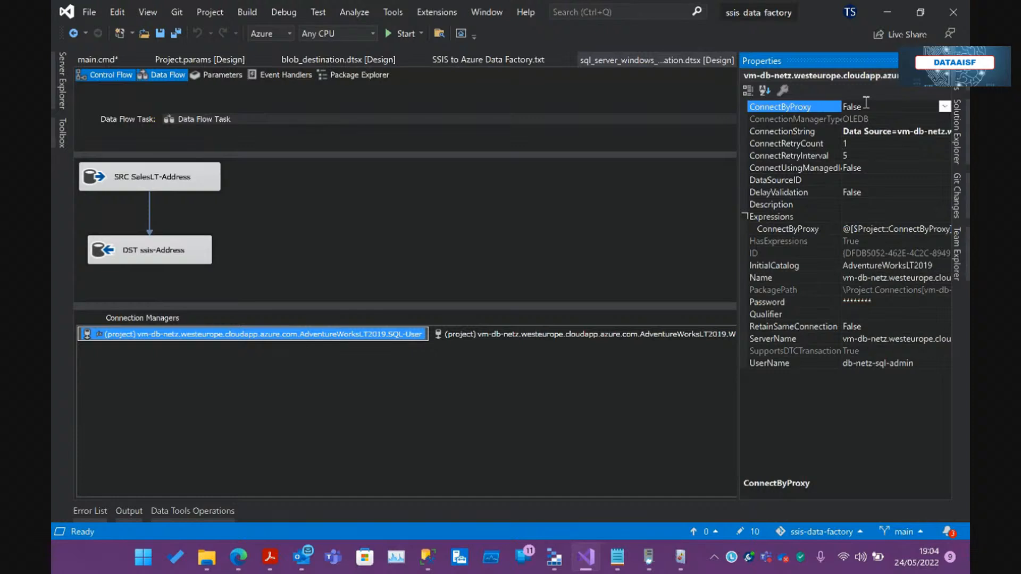
pyautogui.click(811, 229)
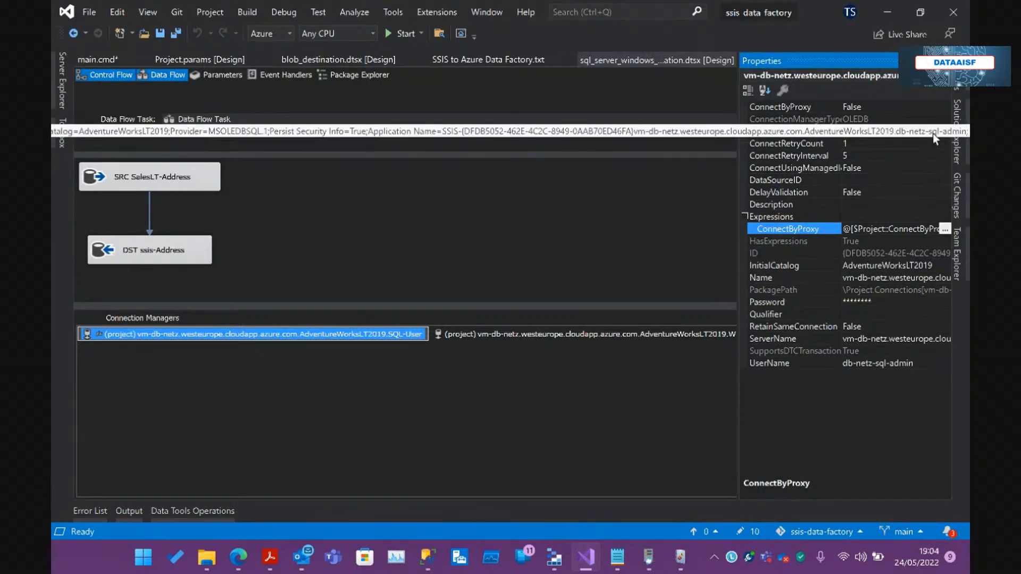
# - Open Project.params of the azure-enabled-ssis project and inspect the ConnectByProxy and ExecuteOnProxy parameters
pyautogui.click(957, 133)
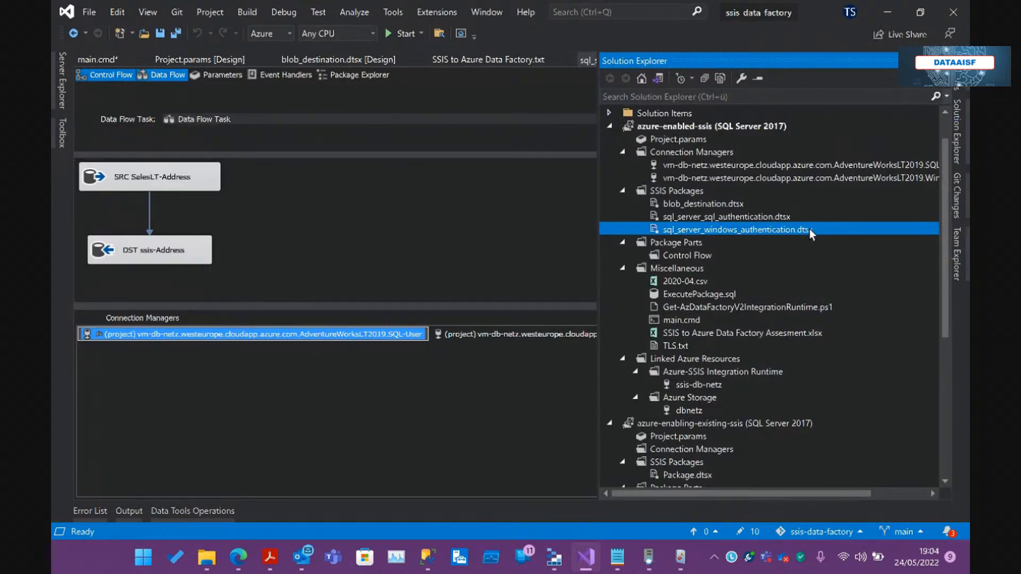
pyautogui.scroll(1, 809, 228)
pyautogui.click(690, 176)
pyautogui.doubleClick(690, 176)
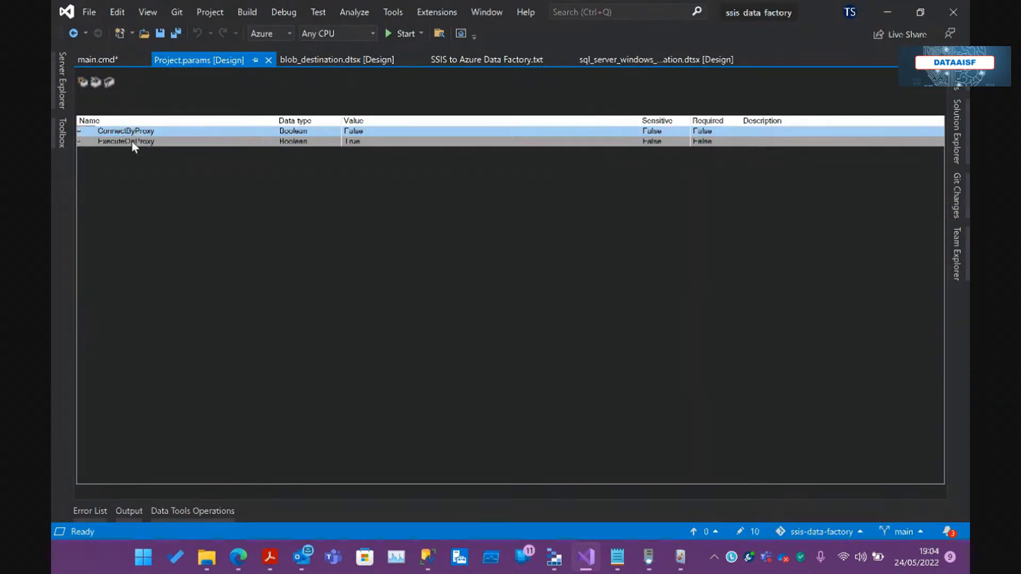
pyautogui.click(132, 141)
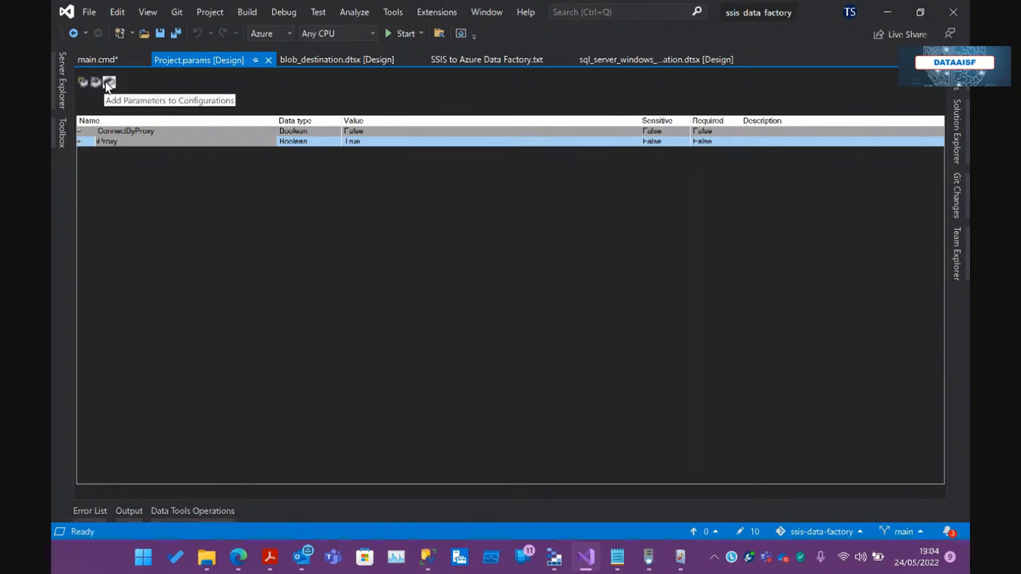
# - Add a new project parameter and include it in the parameter values managed per configuration
pyautogui.click(83, 83)
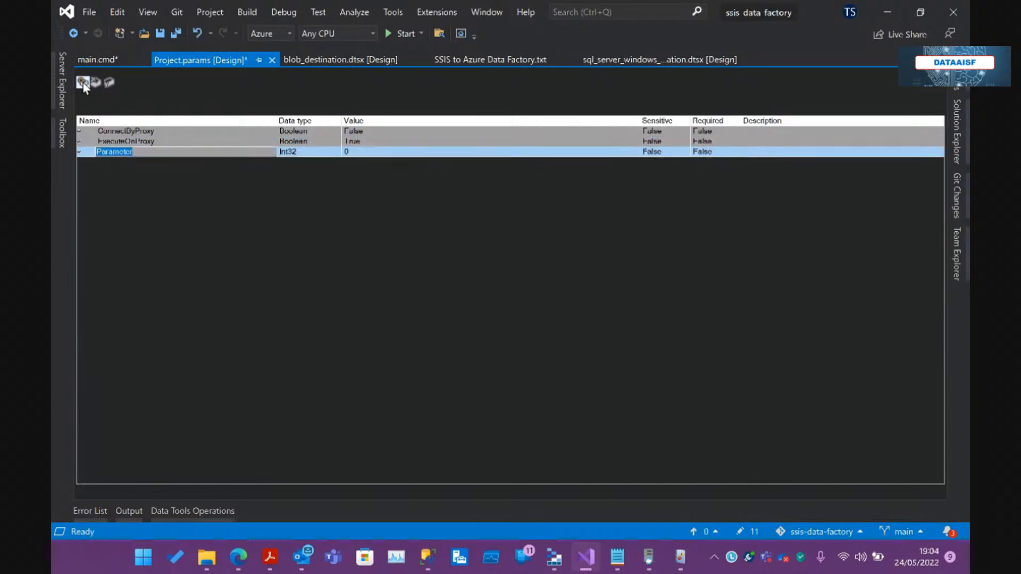
pyautogui.click(145, 153)
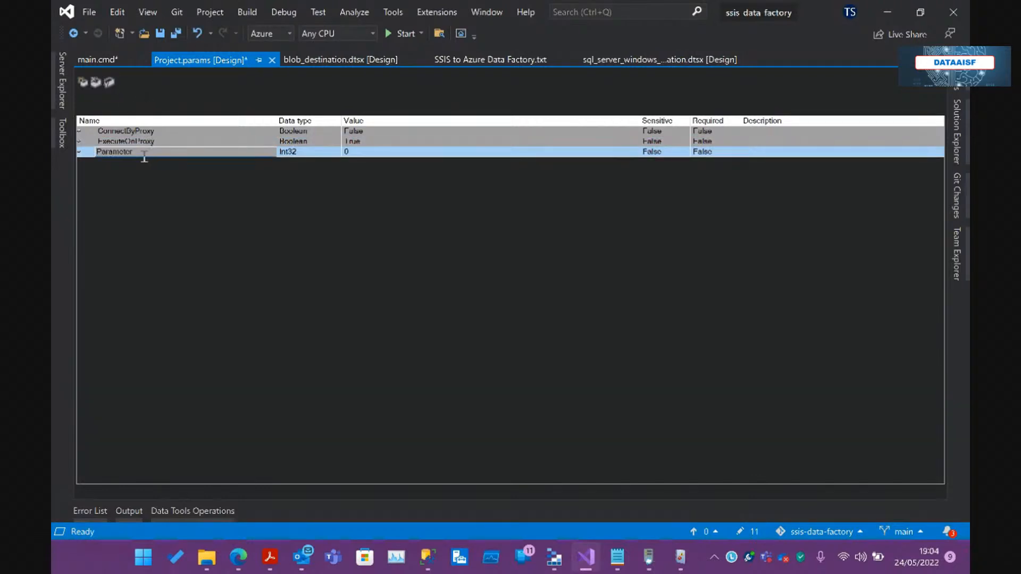
pyautogui.click(108, 83)
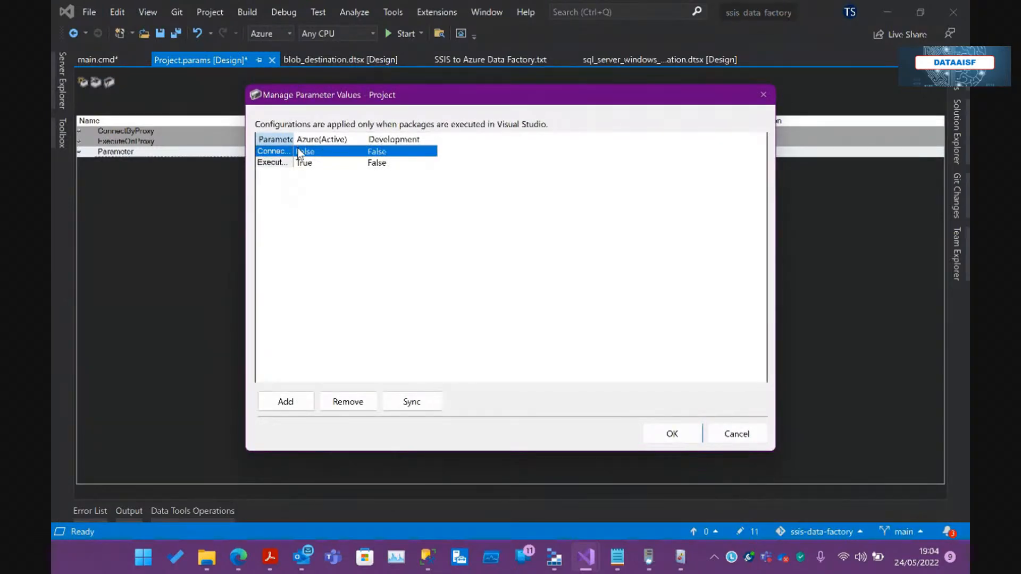
pyautogui.moveTo(294, 138); pyautogui.dragTo(364, 138)
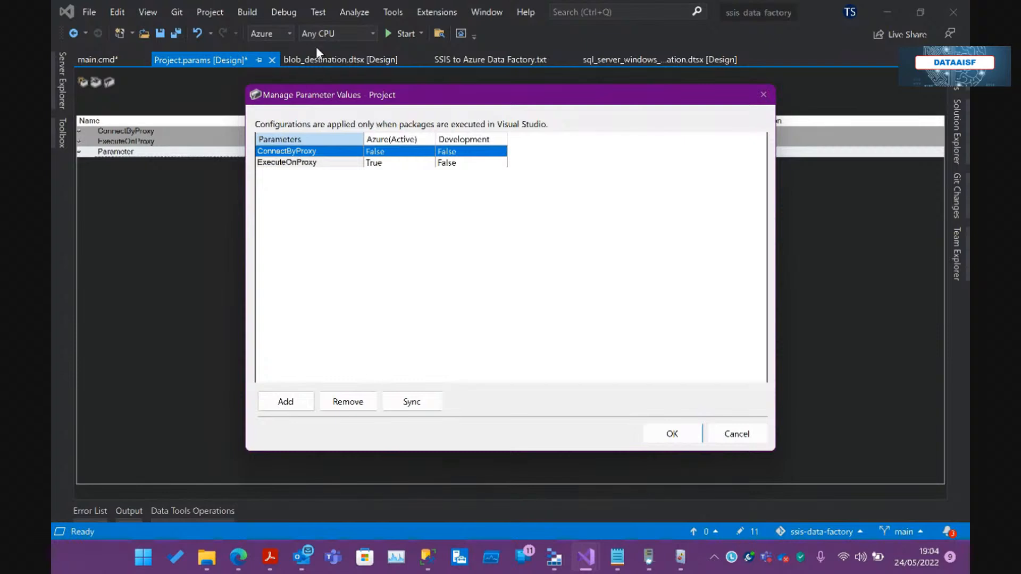
pyautogui.click(393, 164)
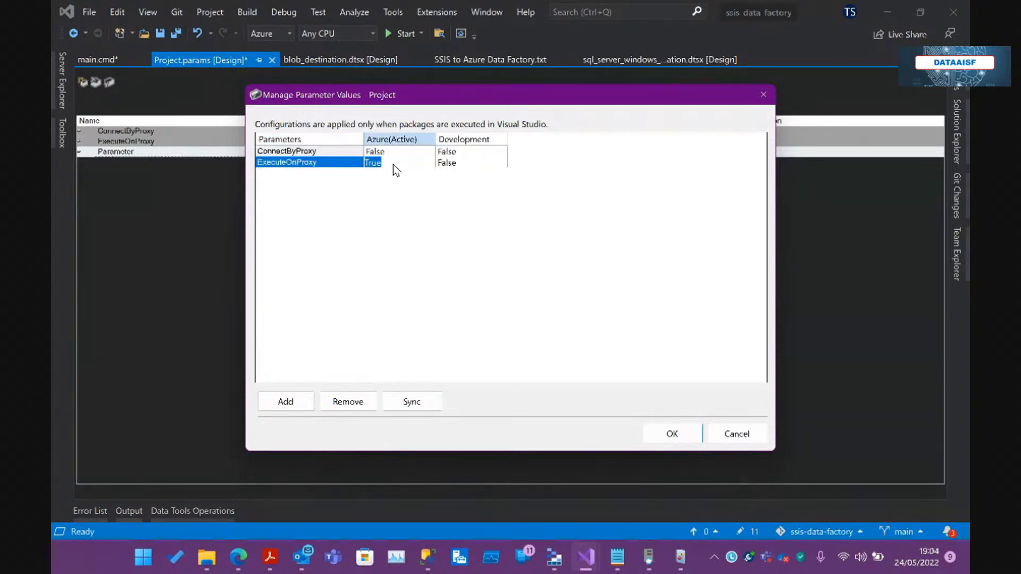
pyautogui.click(293, 402)
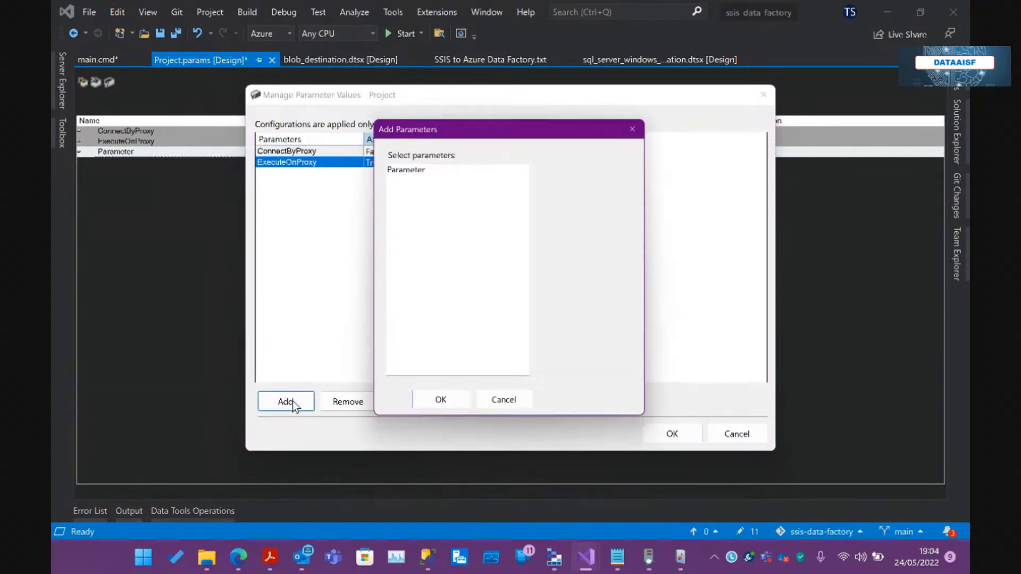
pyautogui.click(396, 168)
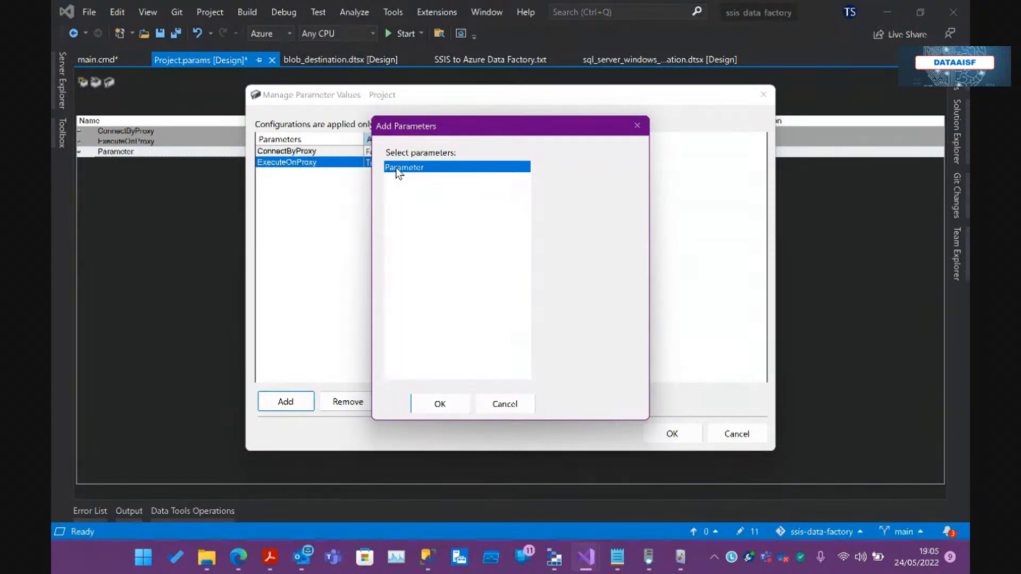
pyautogui.click(440, 405)
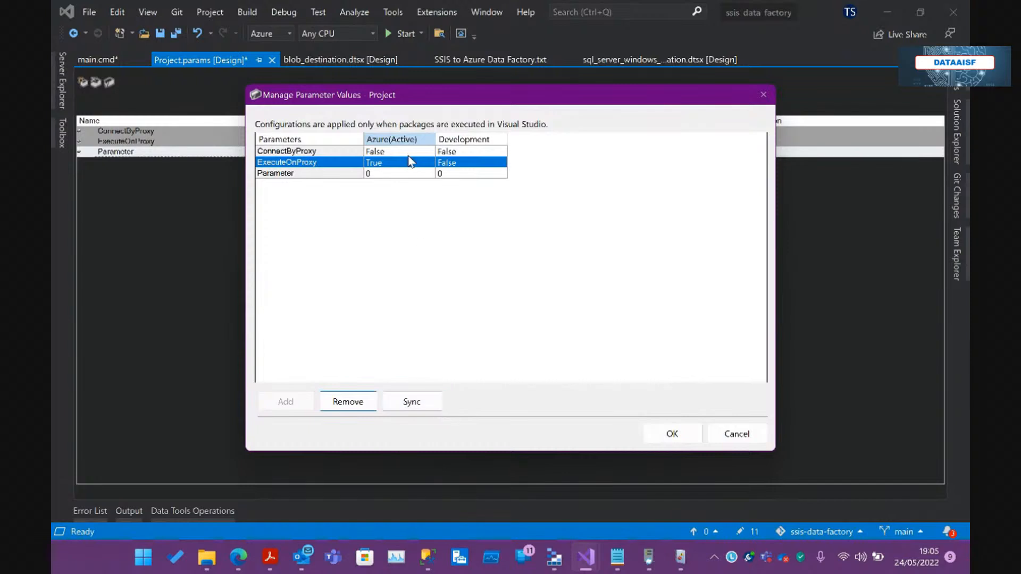
# - Set the new parameter's value to 1 for Azure and 50 for Development, and discard the configuration changes
pyautogui.click(392, 172)
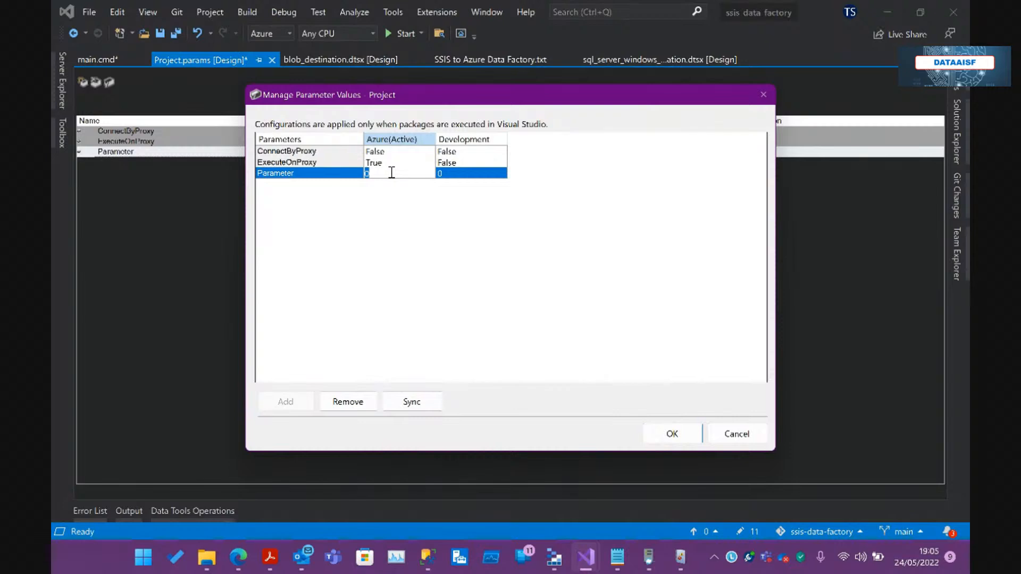
pyautogui.write('1')
pyautogui.click(473, 174)
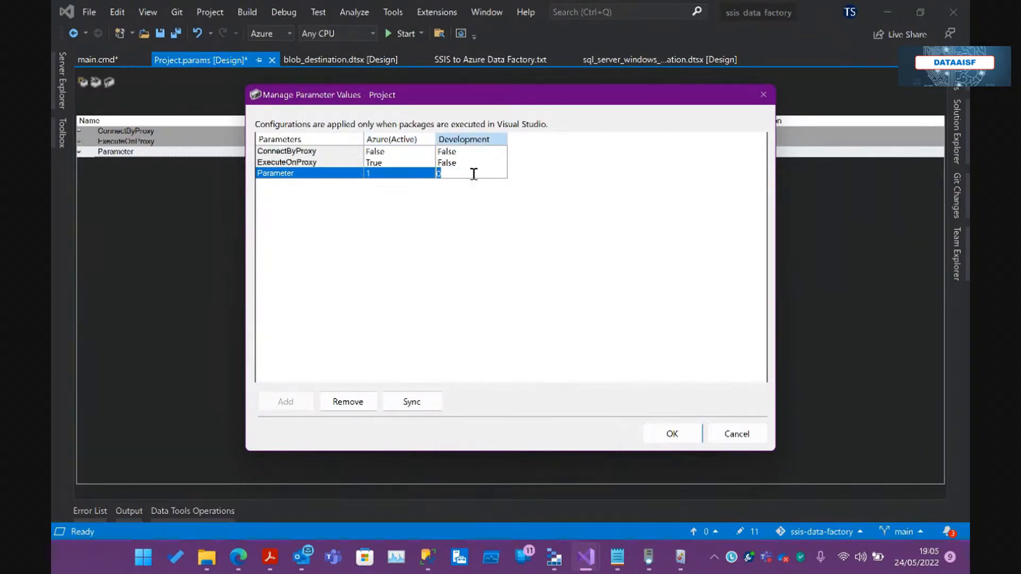
pyautogui.write('50')
pyautogui.click(732, 437)
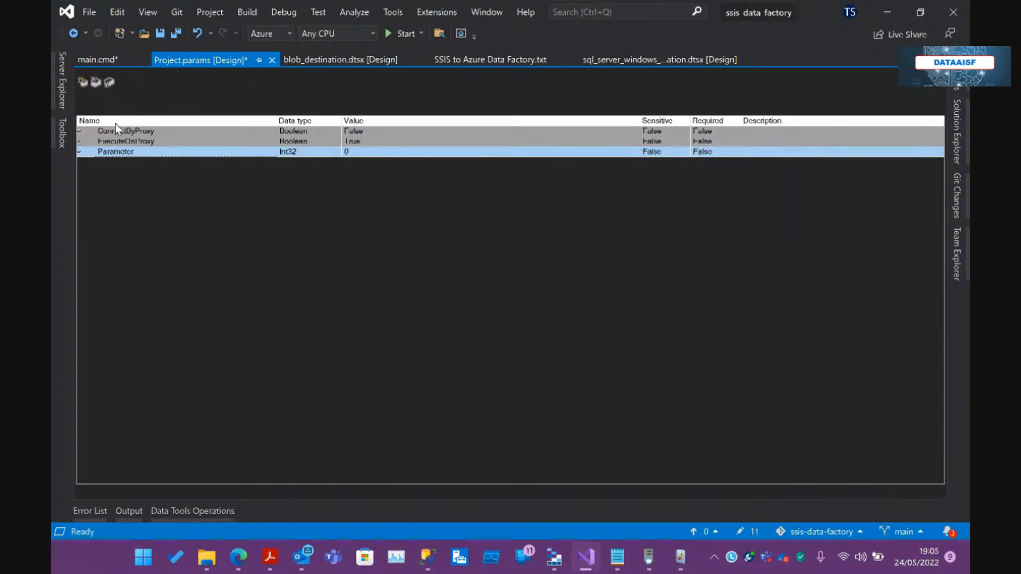
# - Remove the newly added parameter from the project parameters
pyautogui.click(96, 82)
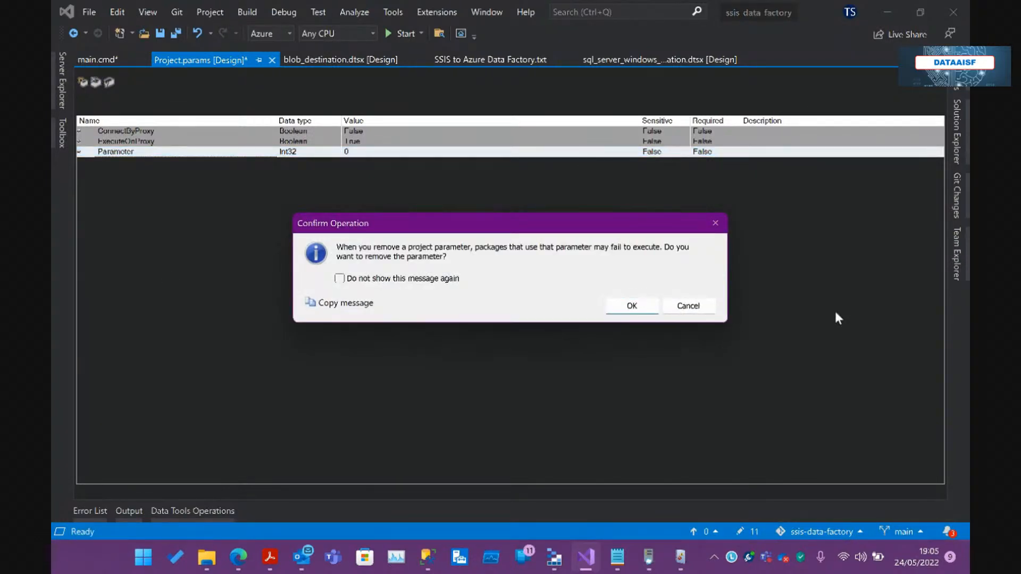
pyautogui.click(632, 305)
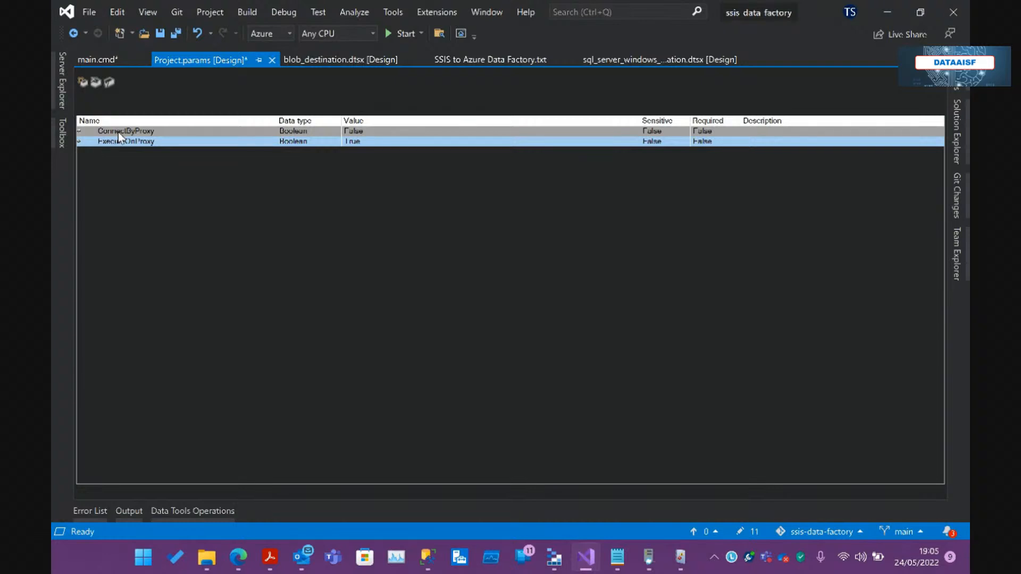
# - Review the available solution configurations and show the files of the azure-enabled-ssis project in Solution Explorer
pyautogui.click(289, 34)
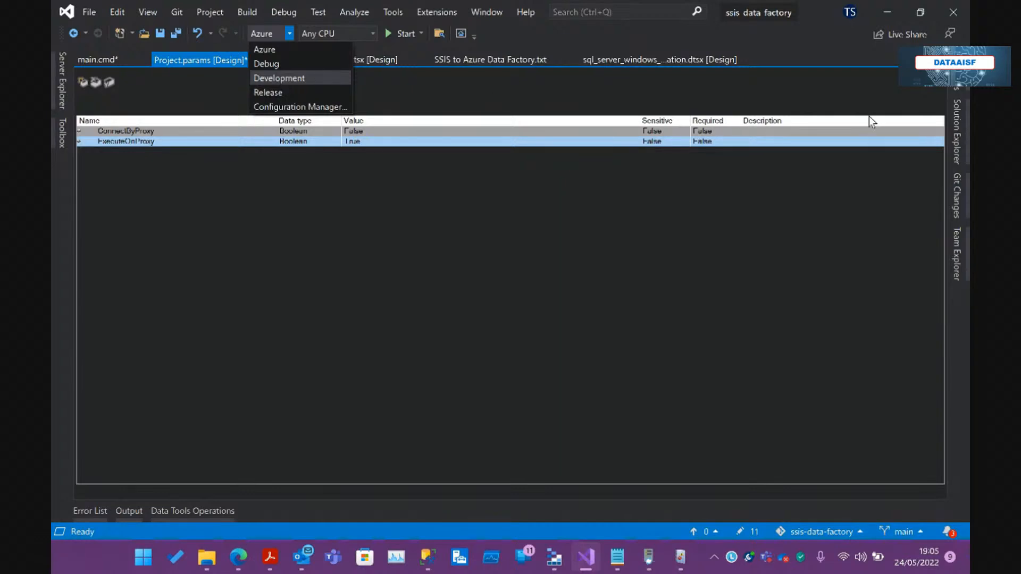
pyautogui.click(956, 120)
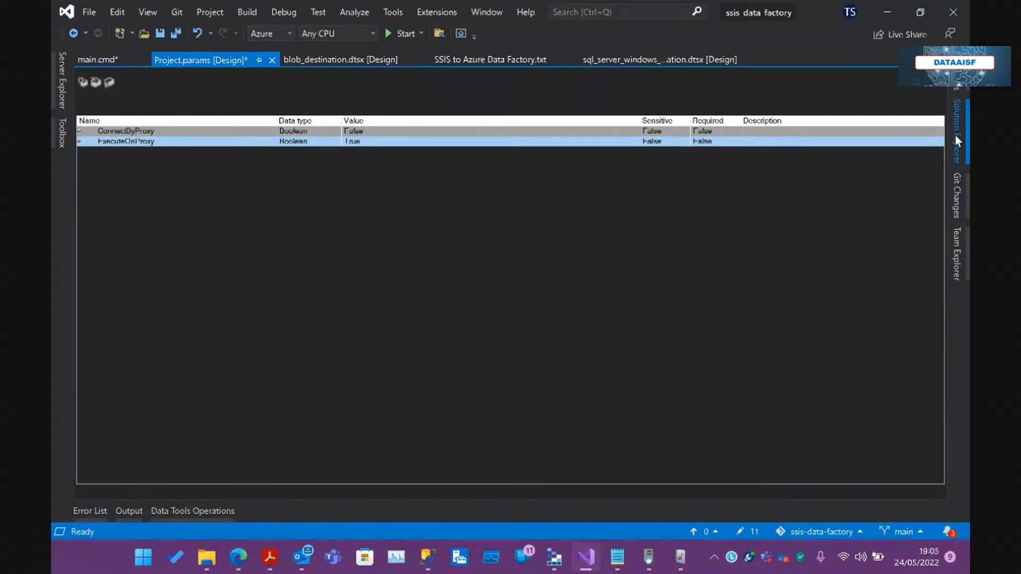
pyautogui.click(955, 136)
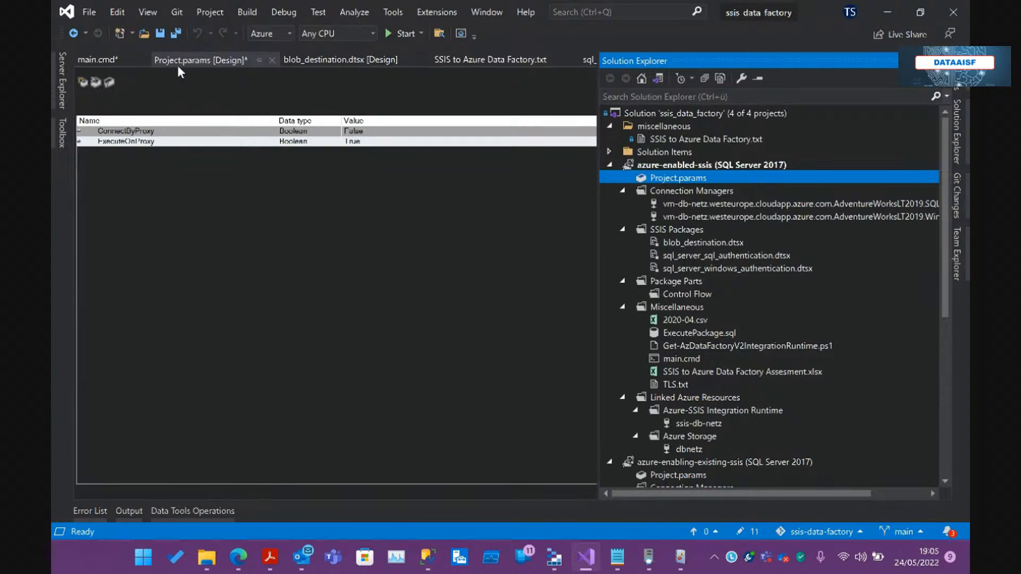
# - Bring up the sql_server_windows_authentication package and save all modified files in the solution
pyautogui.click(315, 63)
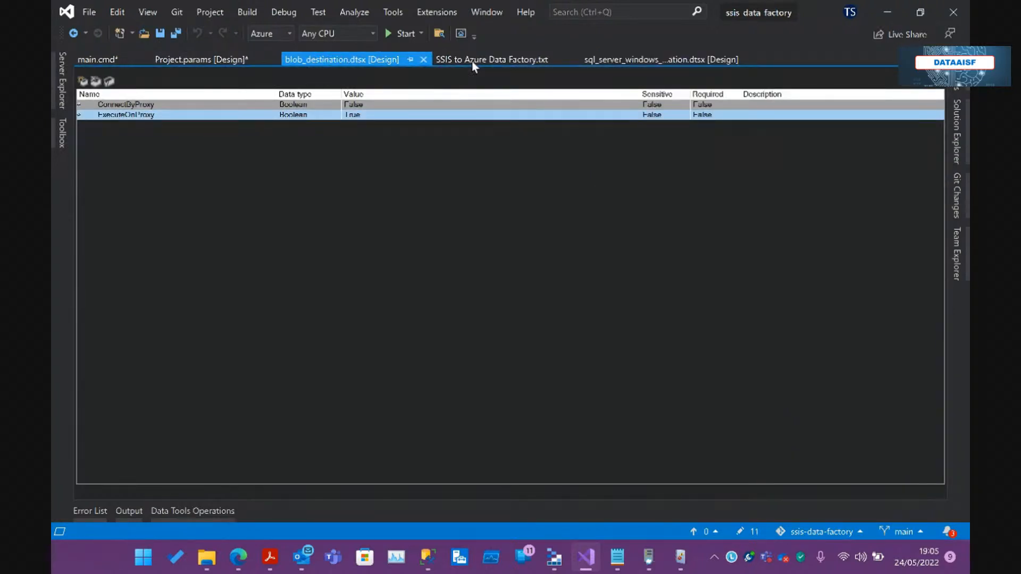
pyautogui.click(471, 61)
pyautogui.click(599, 60)
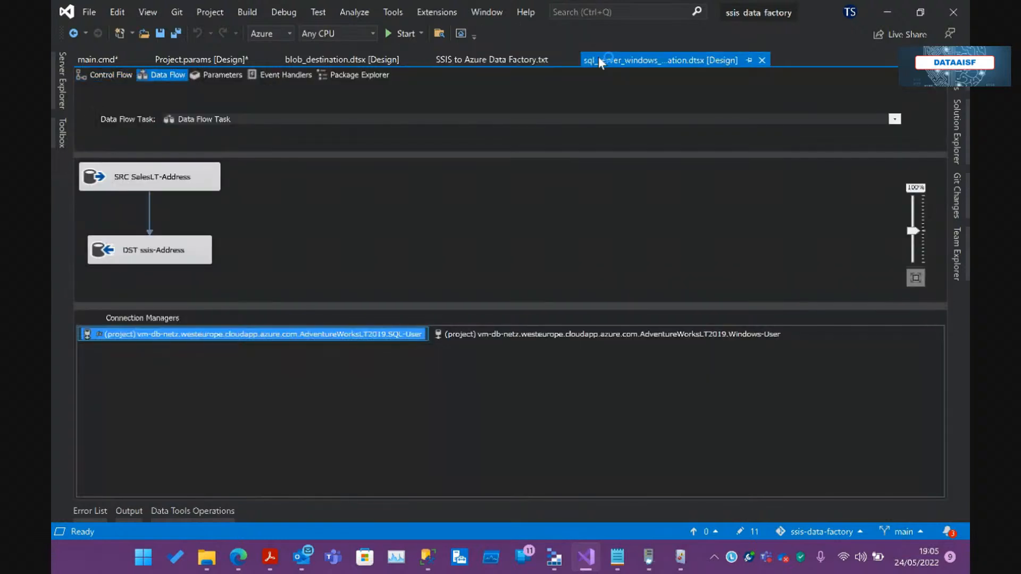
pyautogui.click(176, 33)
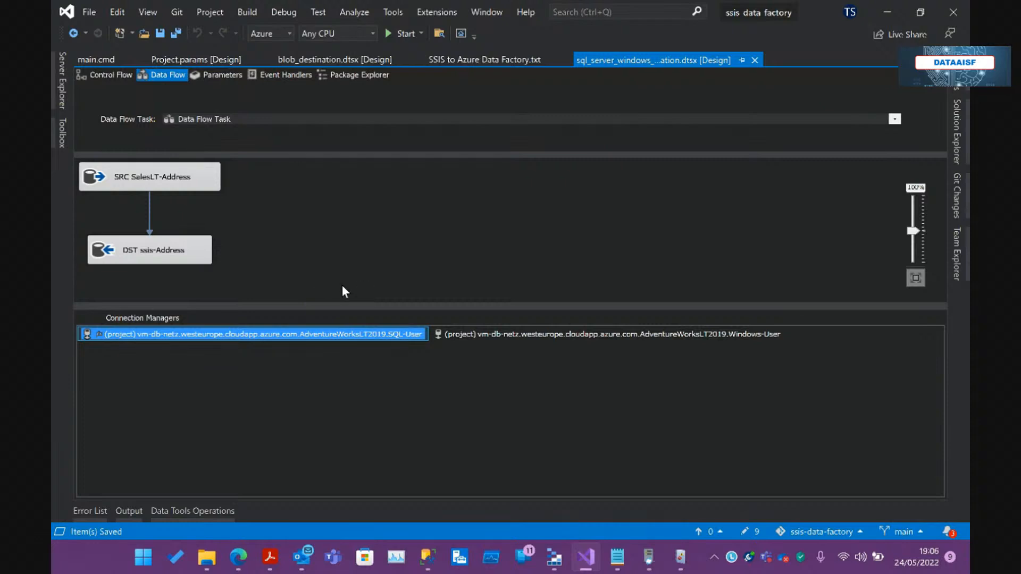
# - Examine the ConnectByProxy expression in the properties of the SQL-User connection manager, leaving the Expression Builder without changes
pyautogui.rightClick(285, 333)
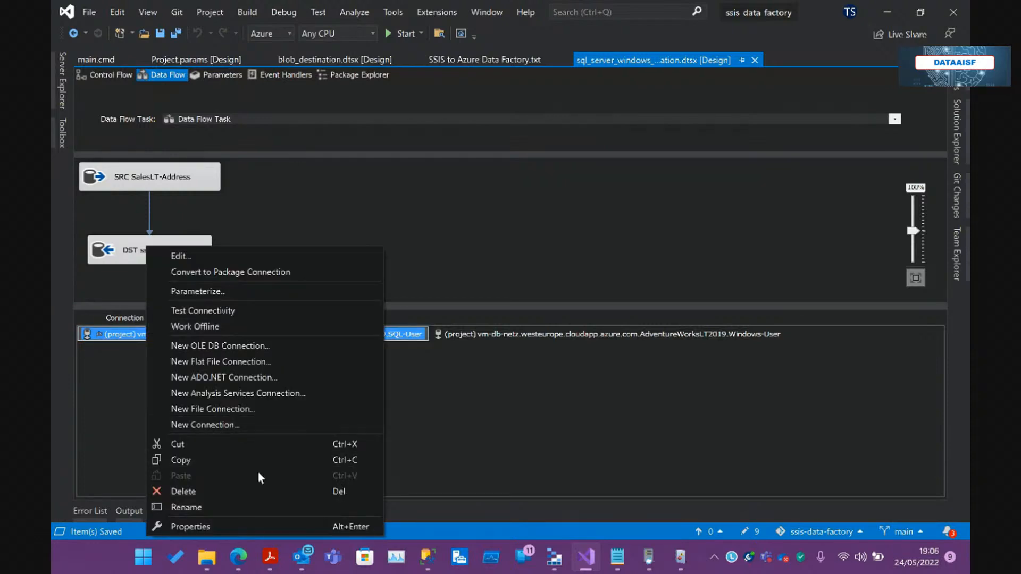
pyautogui.click(219, 526)
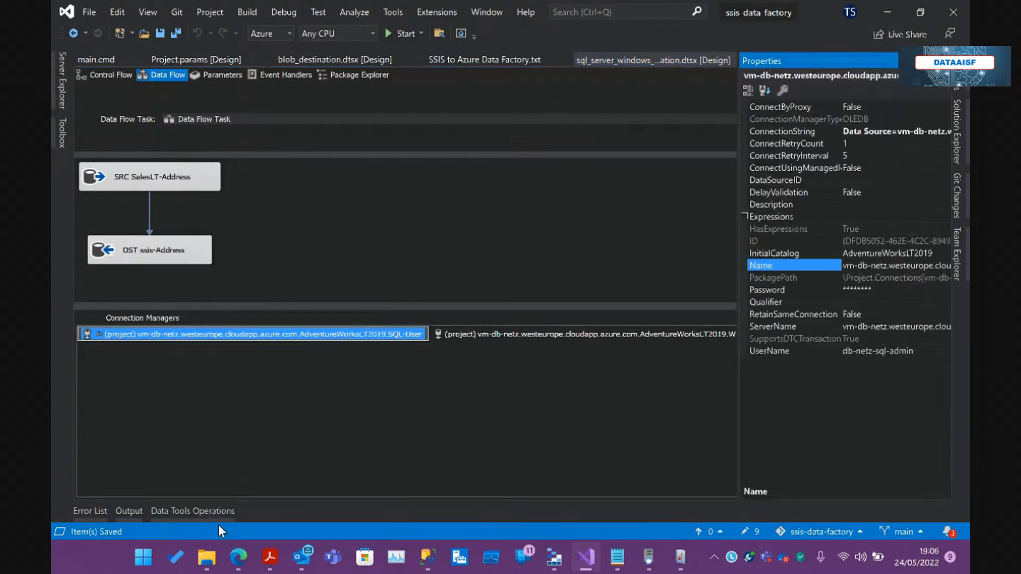
pyautogui.click(743, 216)
pyautogui.click(745, 216)
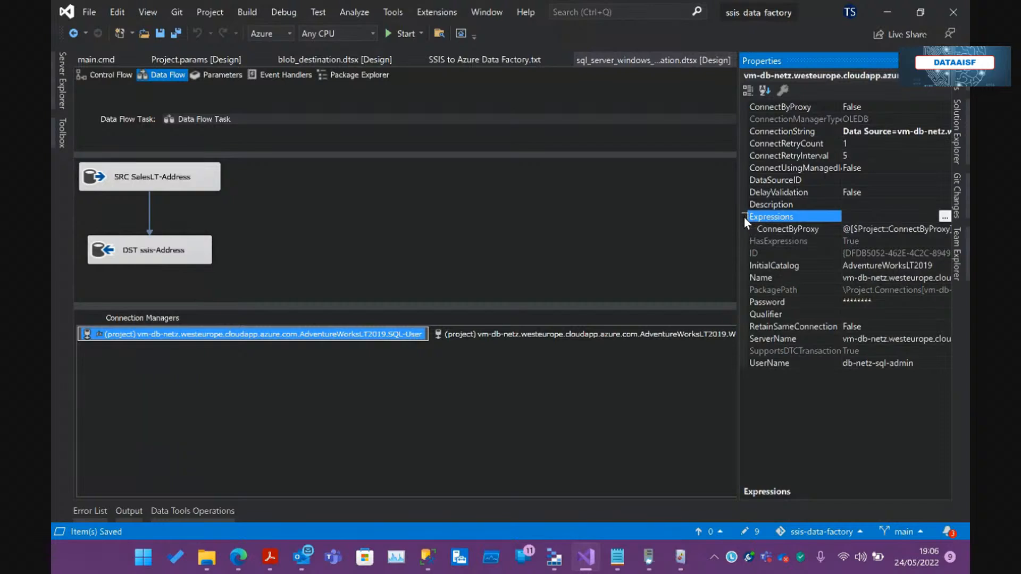
pyautogui.click(920, 229)
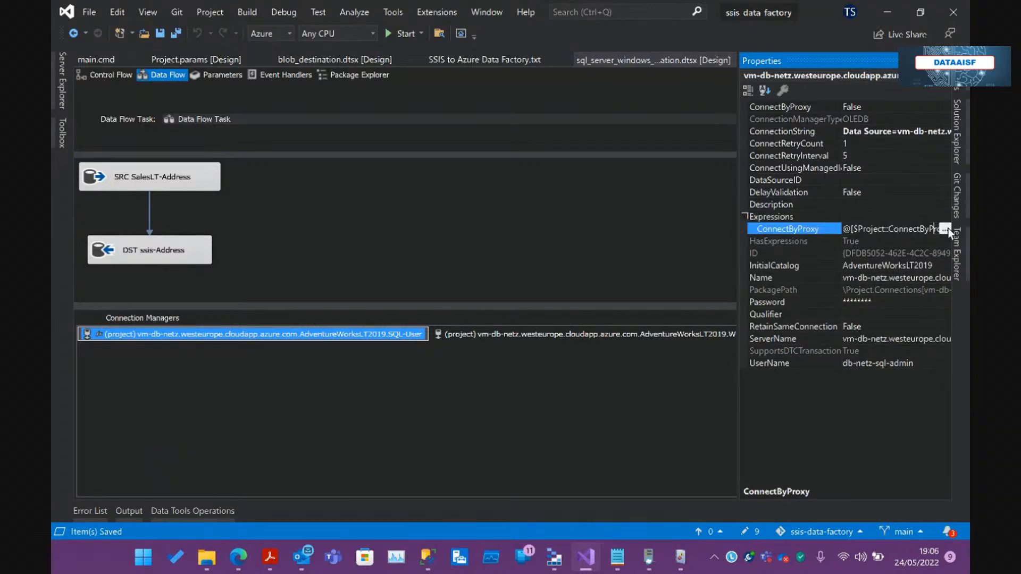
pyautogui.click(946, 229)
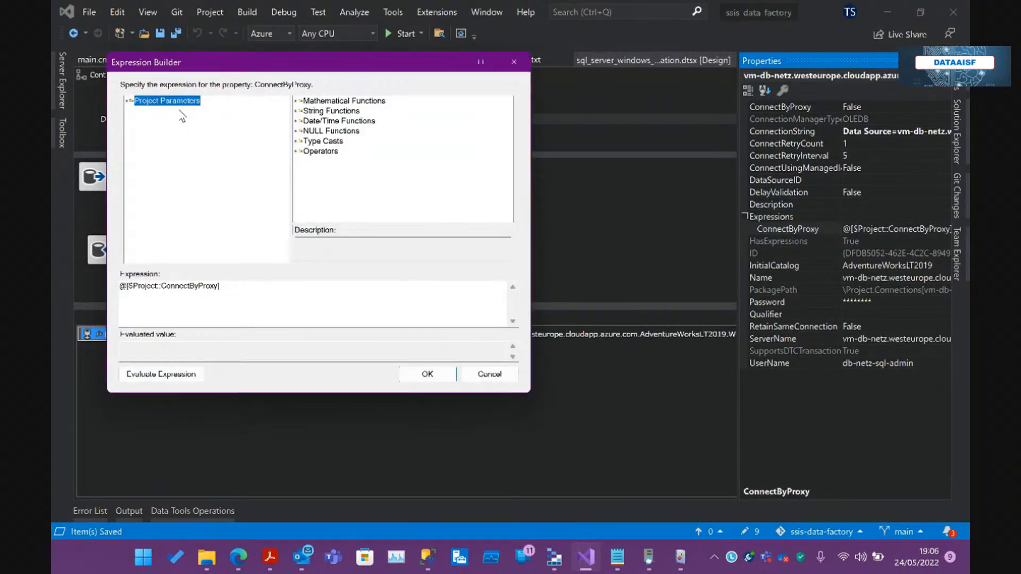
pyautogui.click(241, 296)
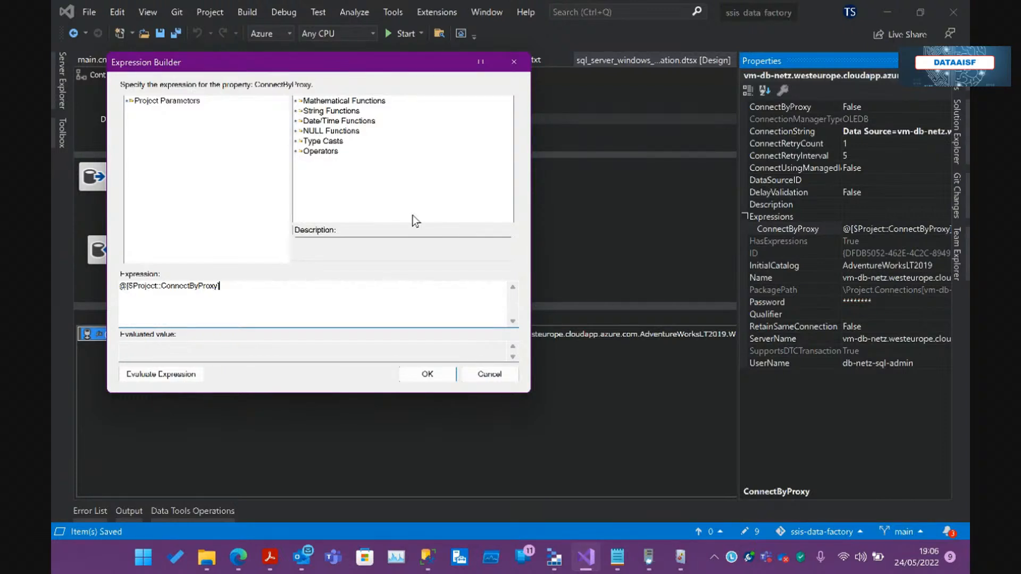
pyautogui.click(486, 372)
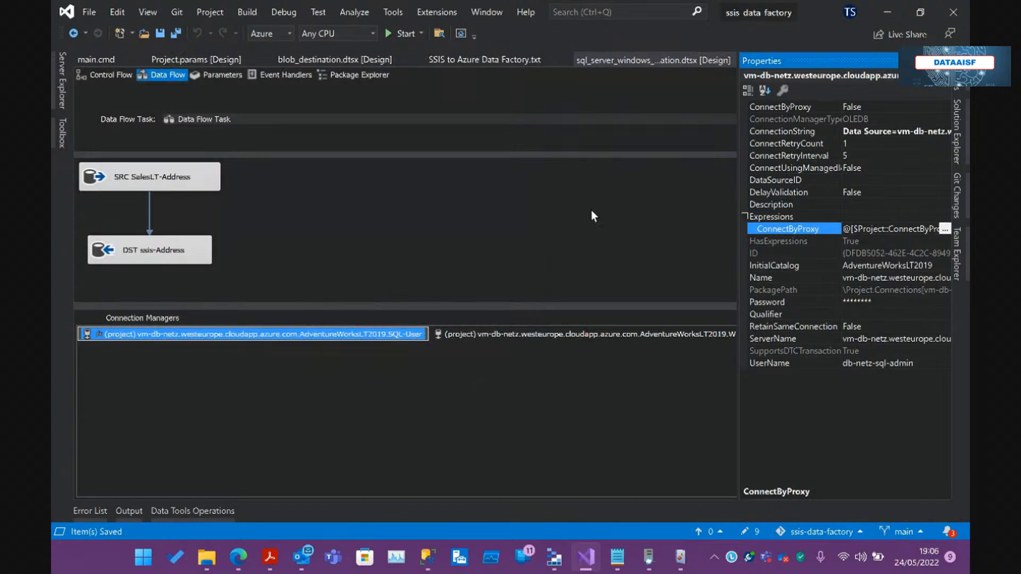
# - Inspect the ExecuteOnProxy expression in the properties of the SQL Truncate ssis-Address task in the control flow
pyautogui.click(957, 130)
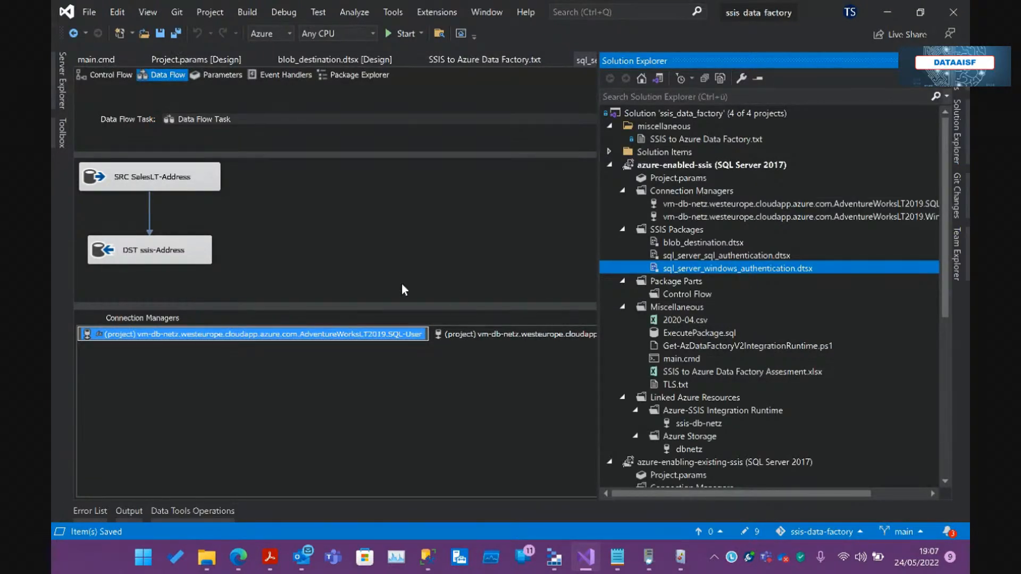
pyautogui.click(301, 215)
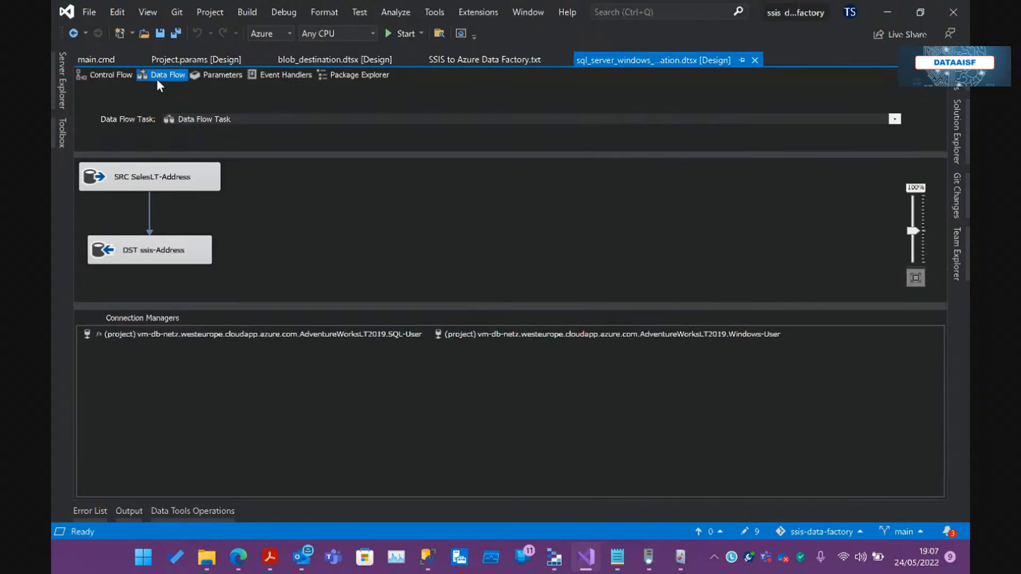
pyautogui.click(111, 77)
pyautogui.click(174, 103)
pyautogui.rightClick(174, 103)
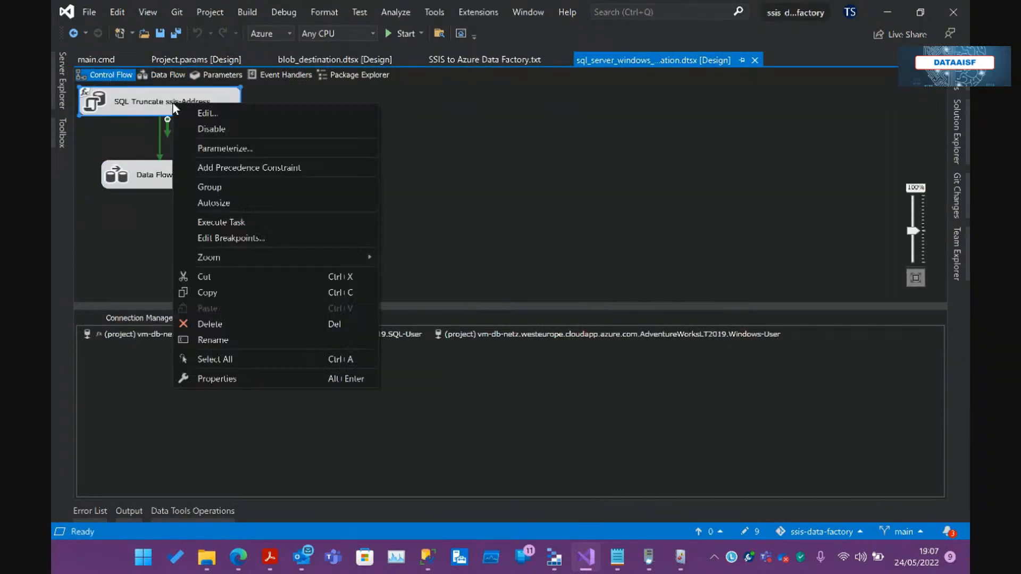
pyautogui.click(217, 378)
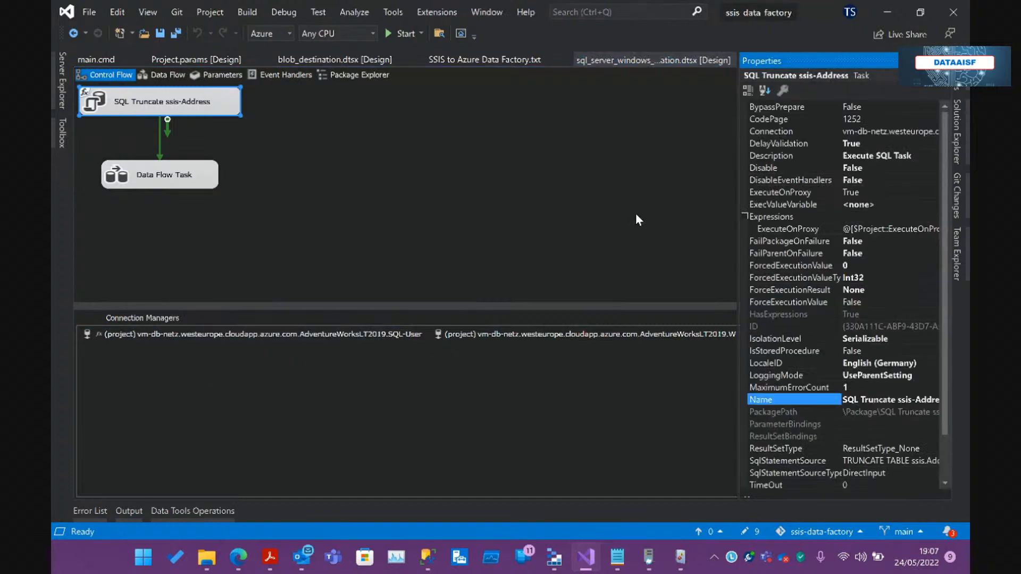
pyautogui.click(817, 230)
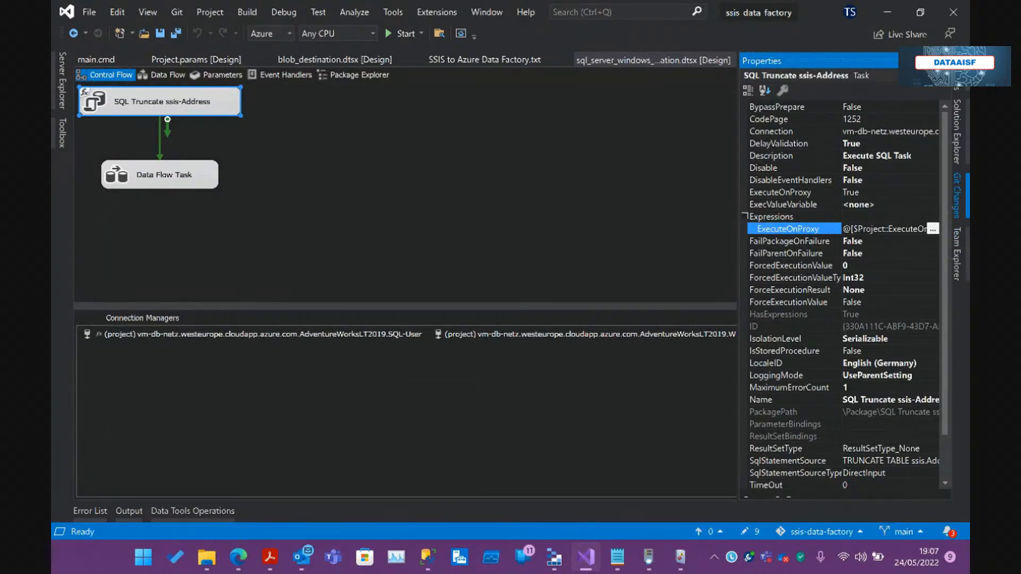
# - Start deploying the azure-enabled-ssis project, choose SSIS in Azure Data Factory as the deployment target and proceed to the destination page
pyautogui.click(956, 158)
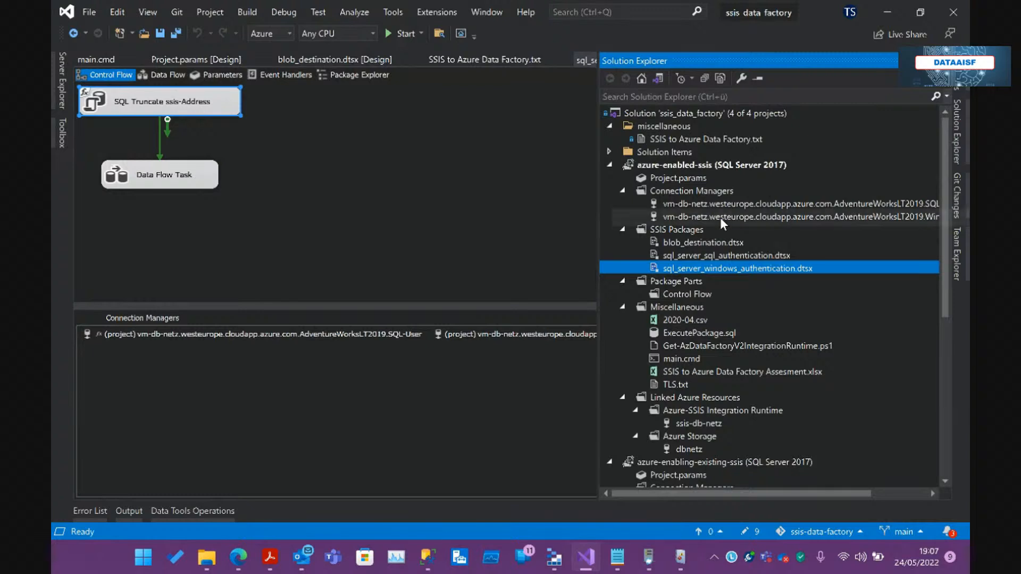
pyautogui.click(674, 177)
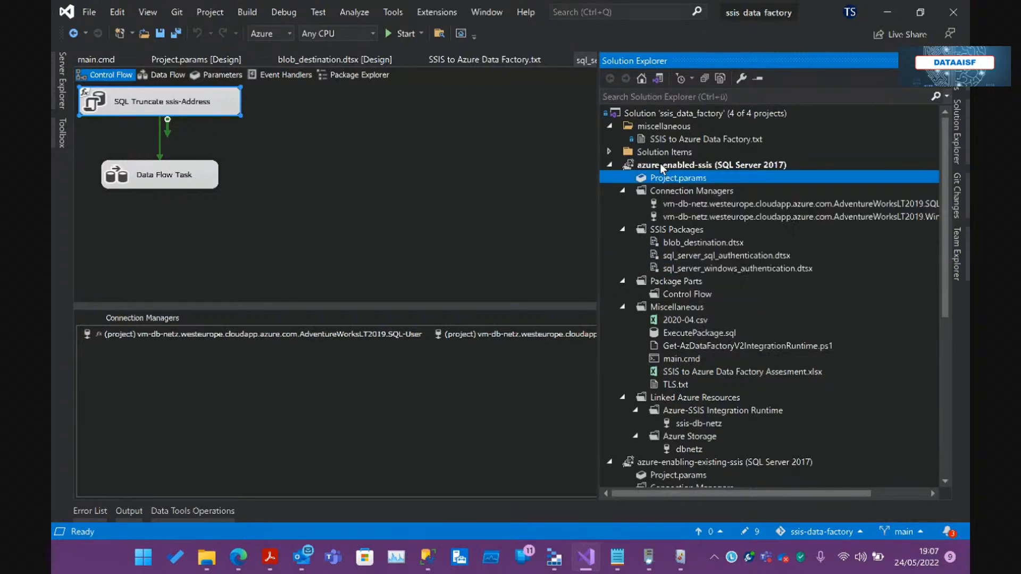
pyautogui.rightClick(660, 165)
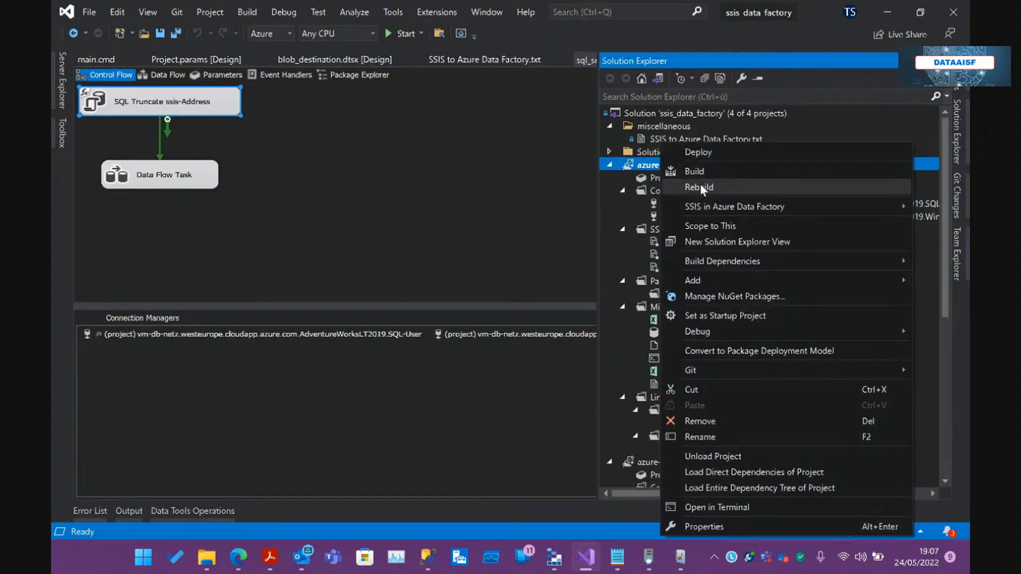
pyautogui.click(761, 156)
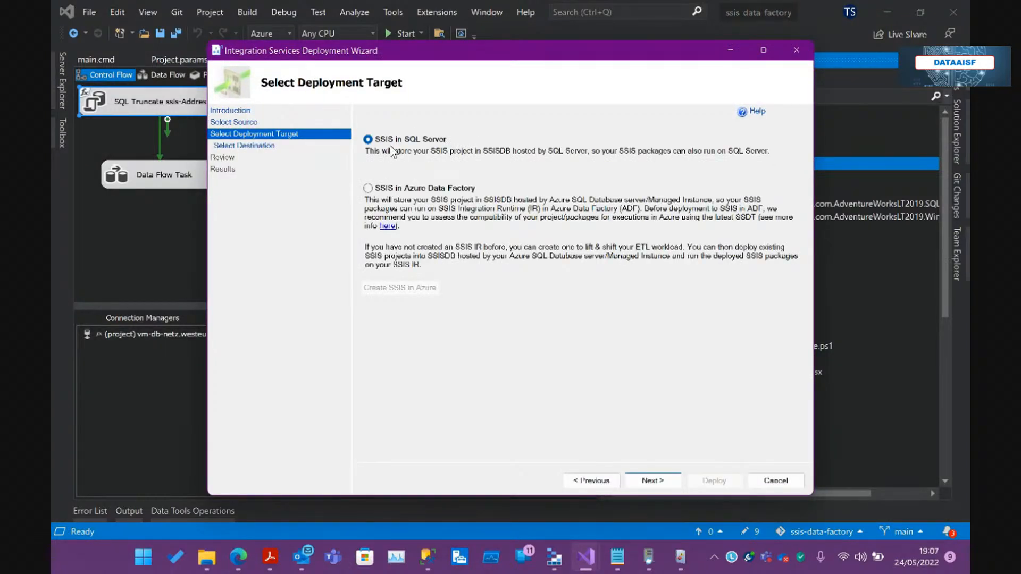
pyautogui.click(368, 189)
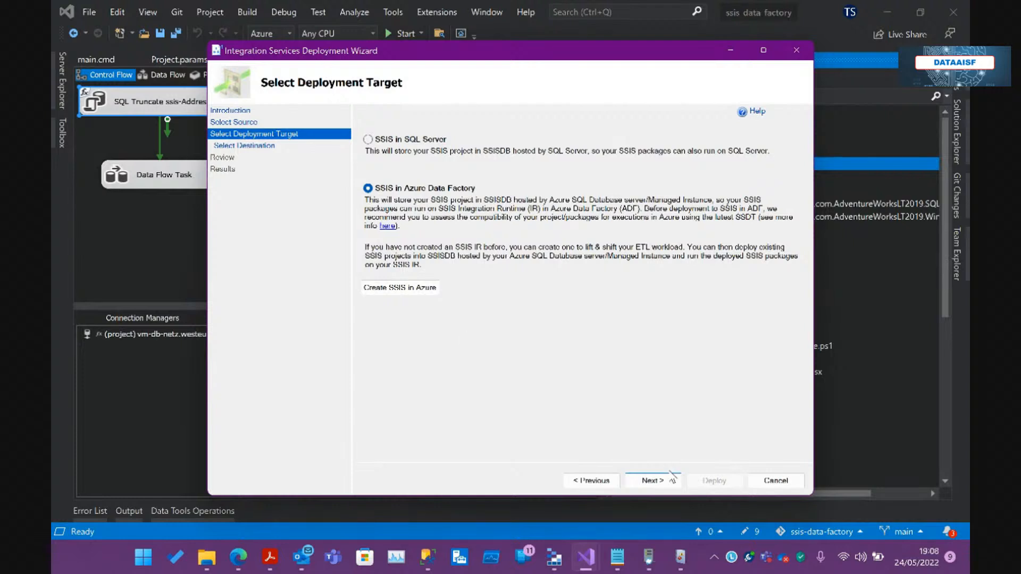
pyautogui.click(654, 482)
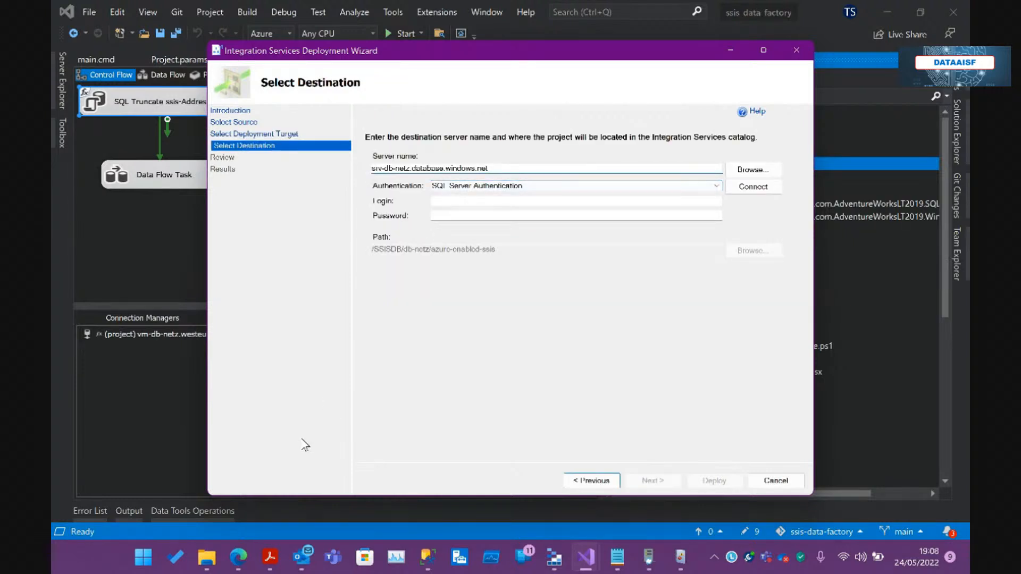
# - Copy the server admin login for srv-db-netz.database.windows.net from the Notepad notes into the deployment wizard's Login field
pyautogui.click(424, 563)
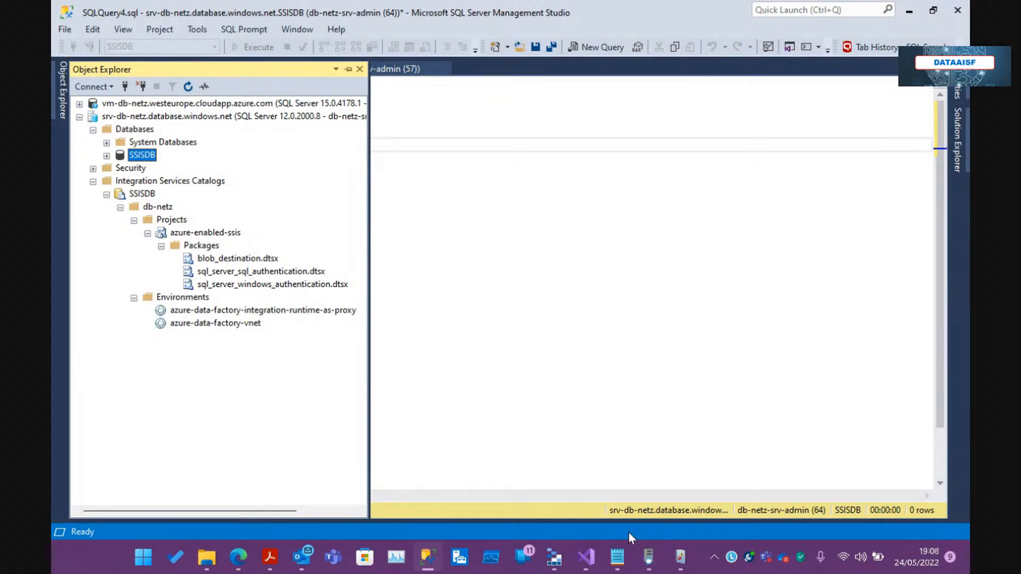
pyautogui.click(617, 557)
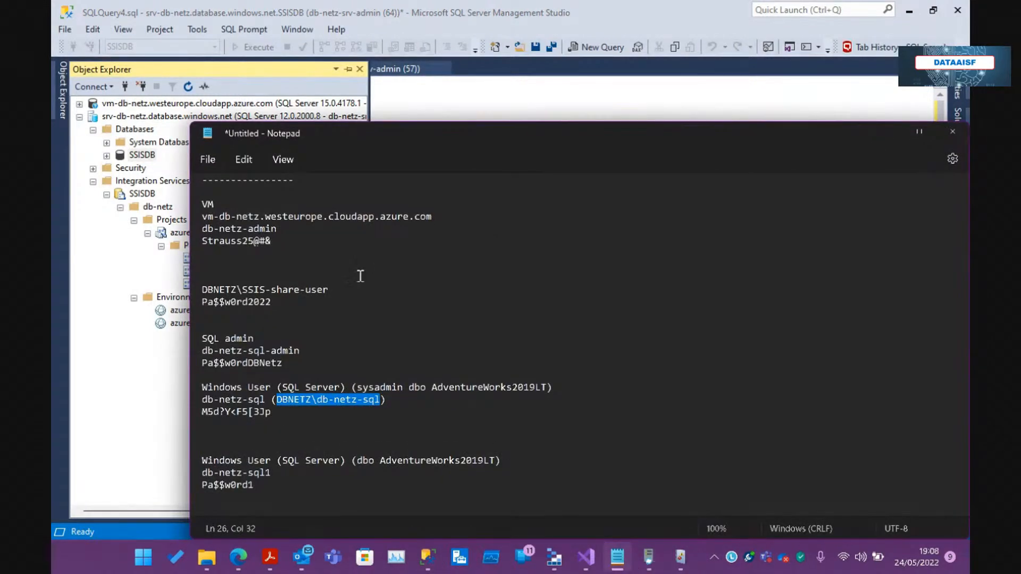
pyautogui.scroll(-1, 348, 279)
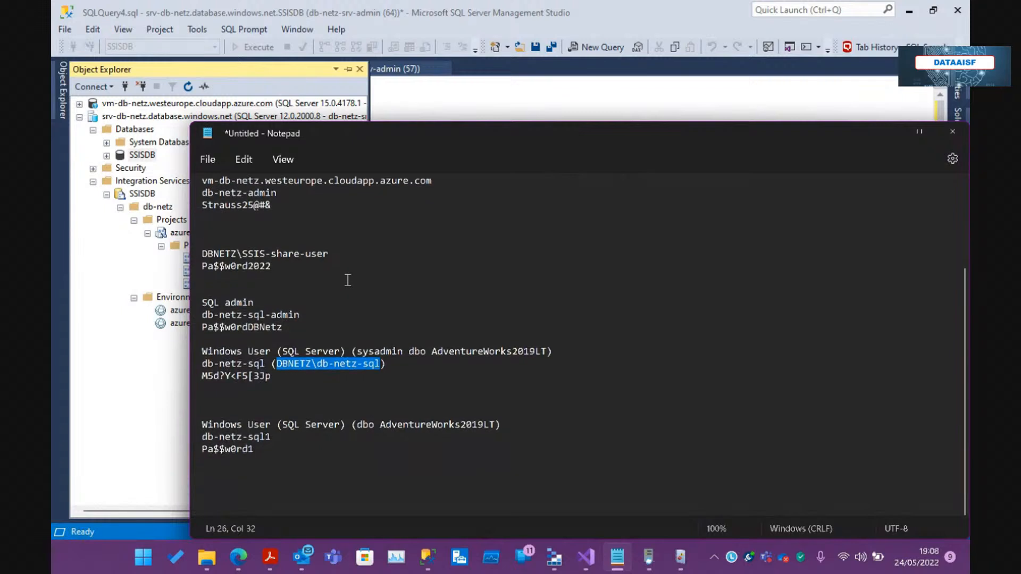
pyautogui.scroll(4, 348, 280)
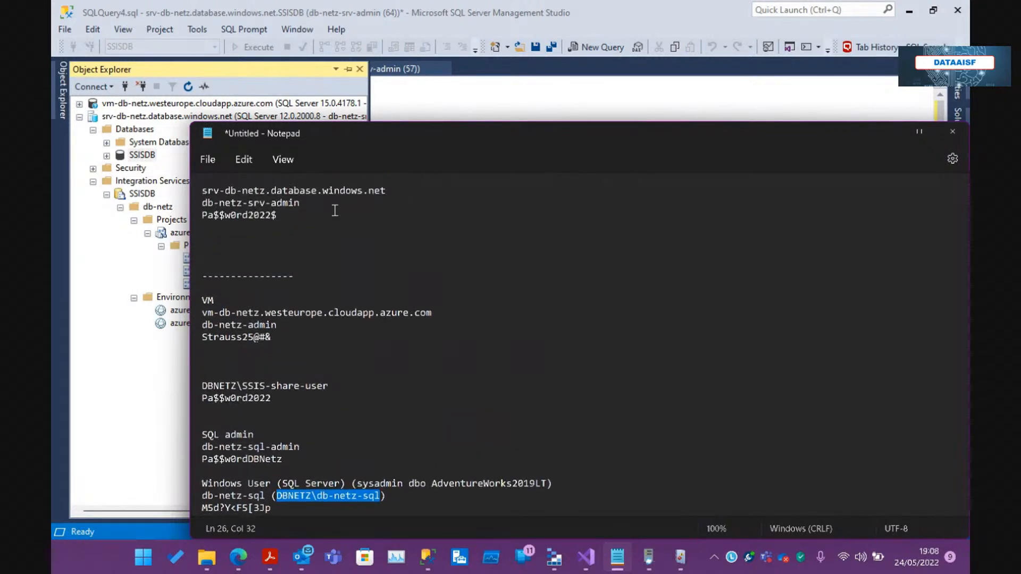
pyautogui.click(410, 192)
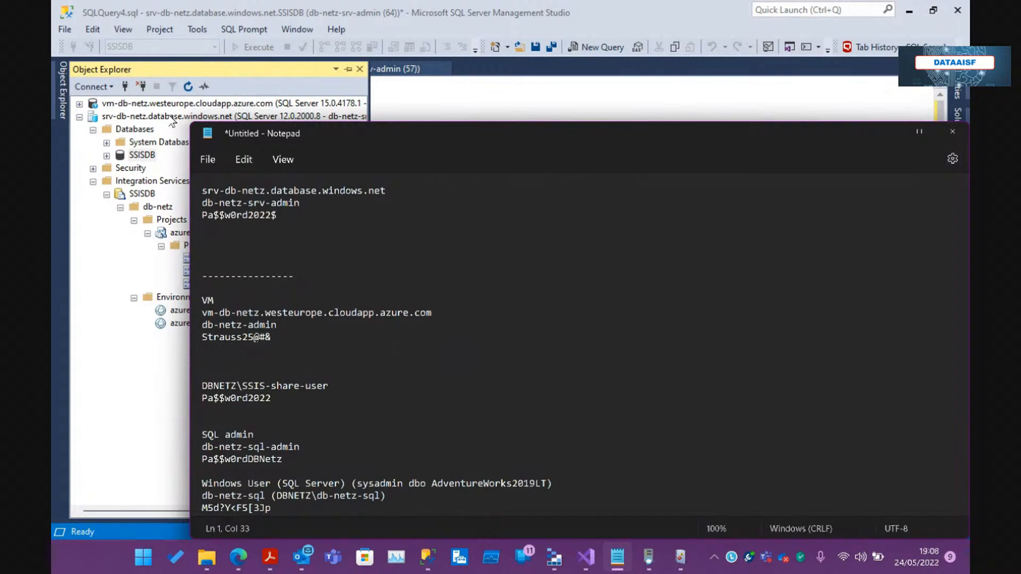
pyautogui.click(317, 204)
pyautogui.tripleClick(317, 204)
pyautogui.hotkey('ctrl', 'c')
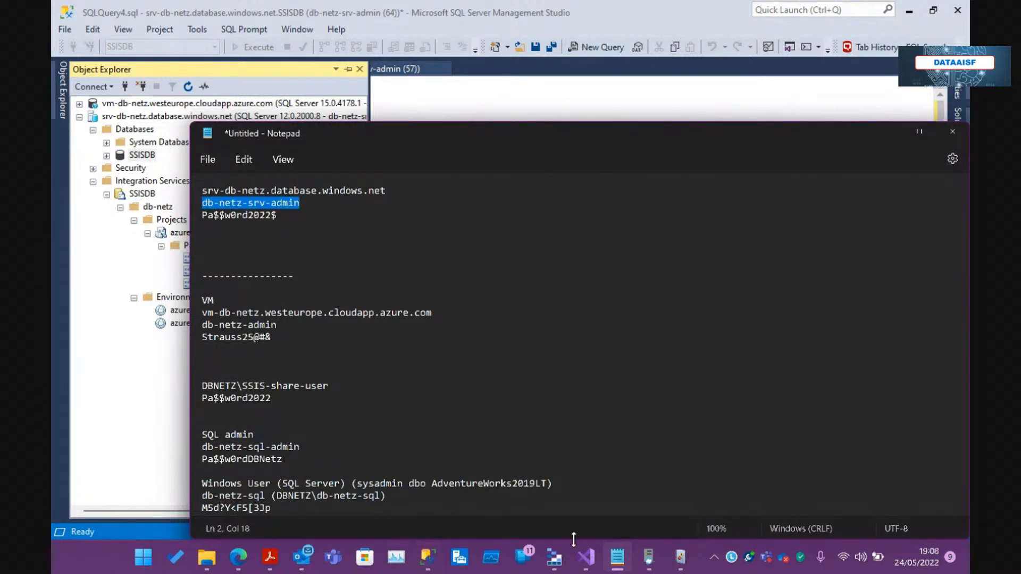
pyautogui.moveTo(586, 557)
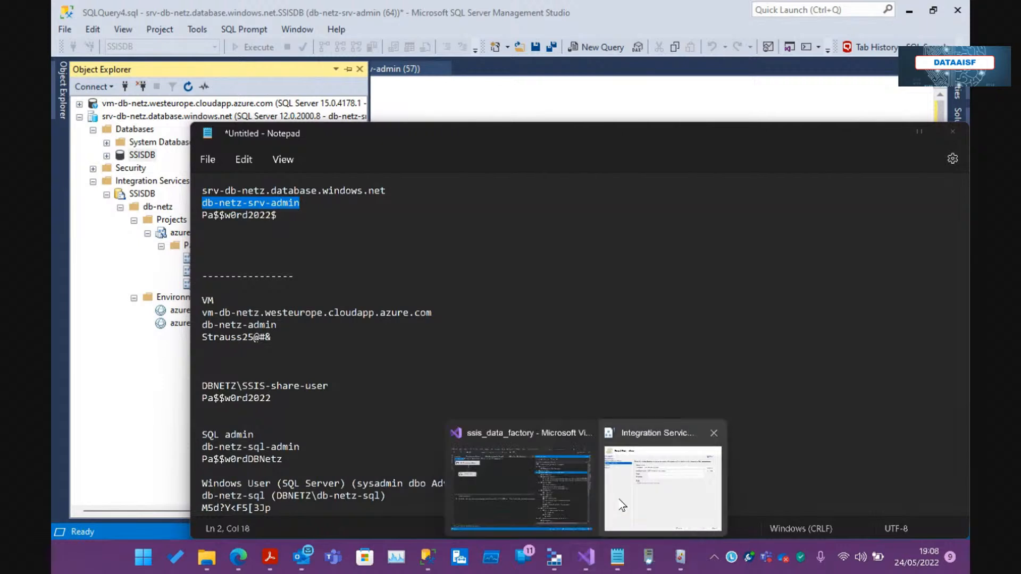
pyautogui.click(622, 506)
pyautogui.click(509, 202)
pyautogui.hotkey('ctrl', 'v')
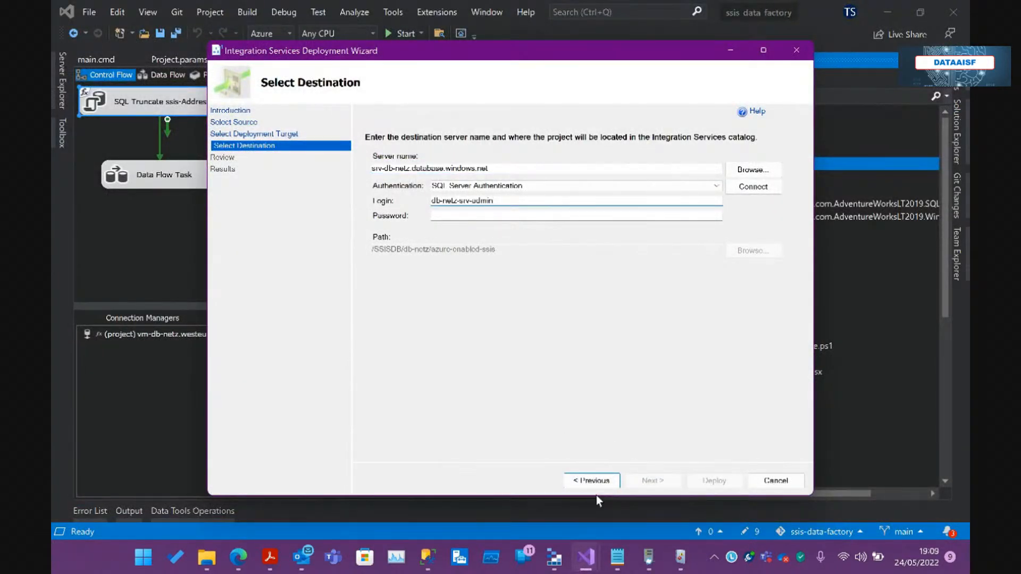
# - Copy the server admin password from the Notepad notes into the wizard's Password field and connect to the destination server
pyautogui.click(617, 557)
pyautogui.click(297, 220)
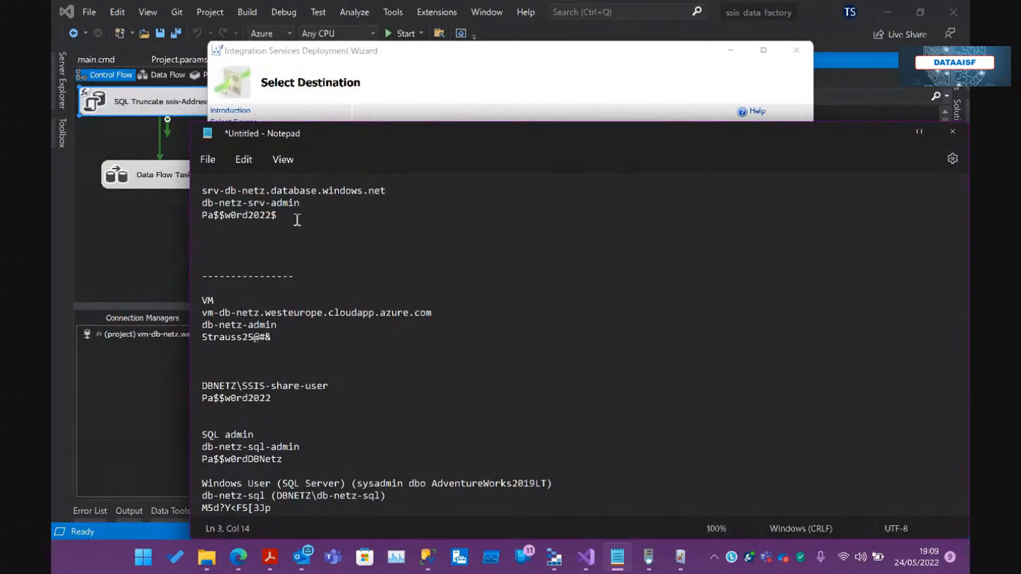
pyautogui.doubleClick(297, 220)
pyautogui.click(408, 83)
pyautogui.click(444, 212)
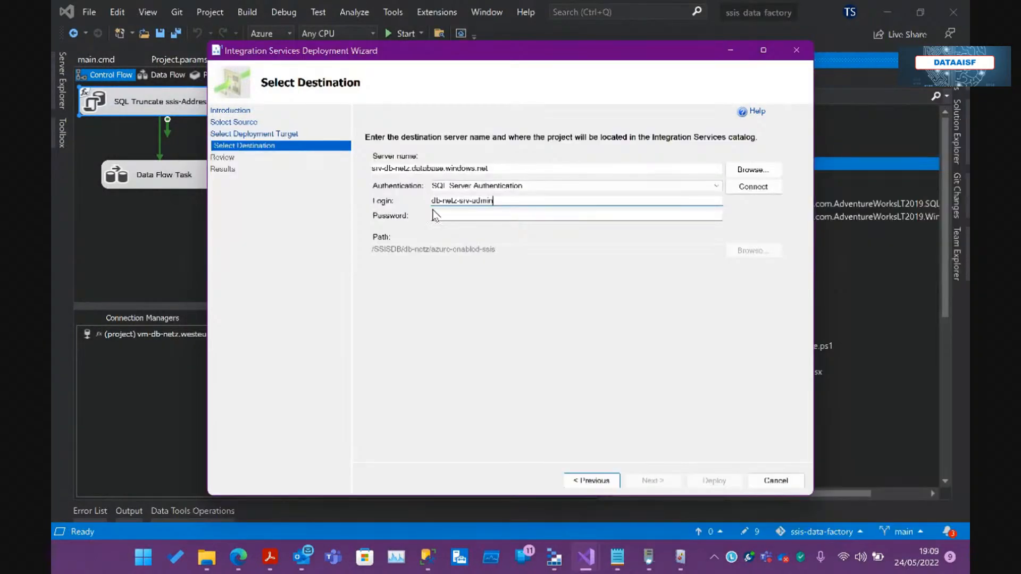
pyautogui.hotkey('ctrl', 'v')
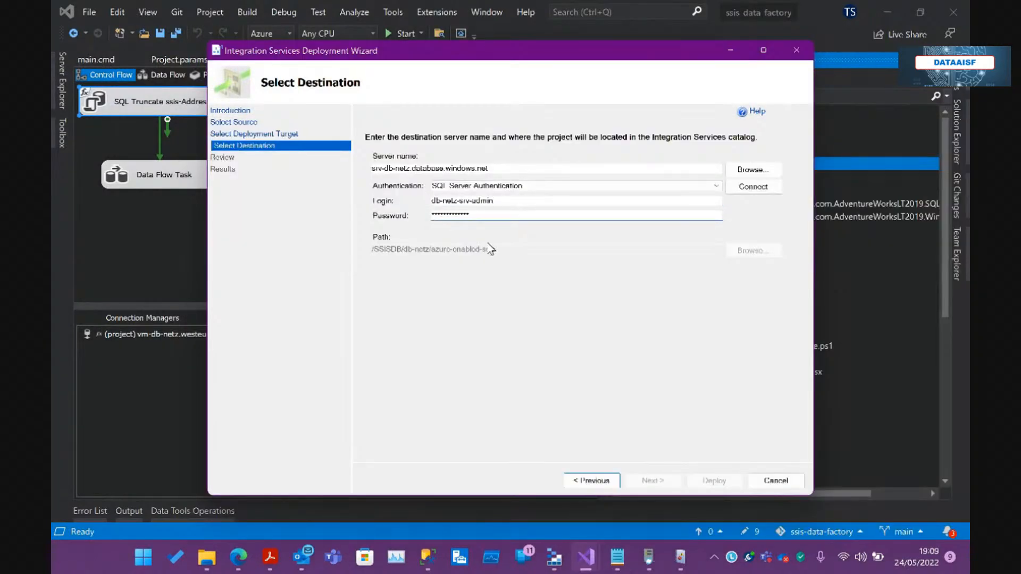
pyautogui.click(745, 190)
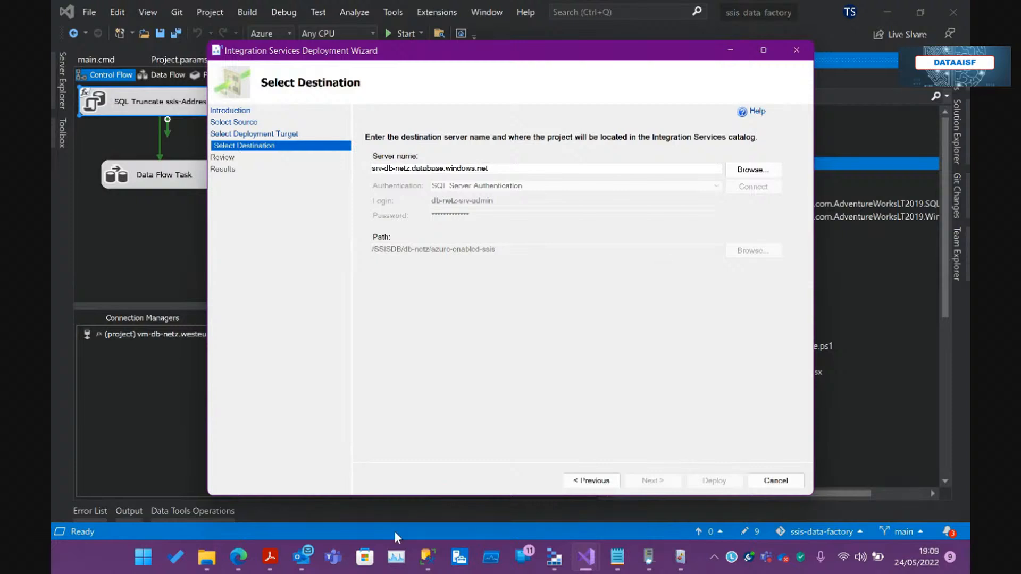
# - Switch to Edge and refresh the integration runtimes of adf-db-netz-ssis to check the status of ssis-db-netz
pyautogui.moveTo(238, 557)
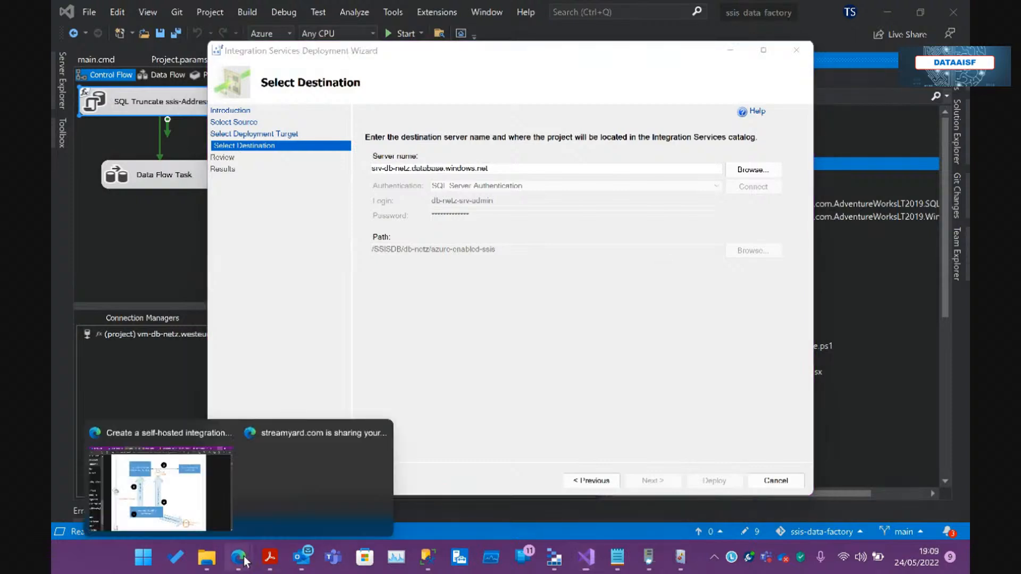
pyautogui.click(330, 503)
pyautogui.moveTo(248, 554)
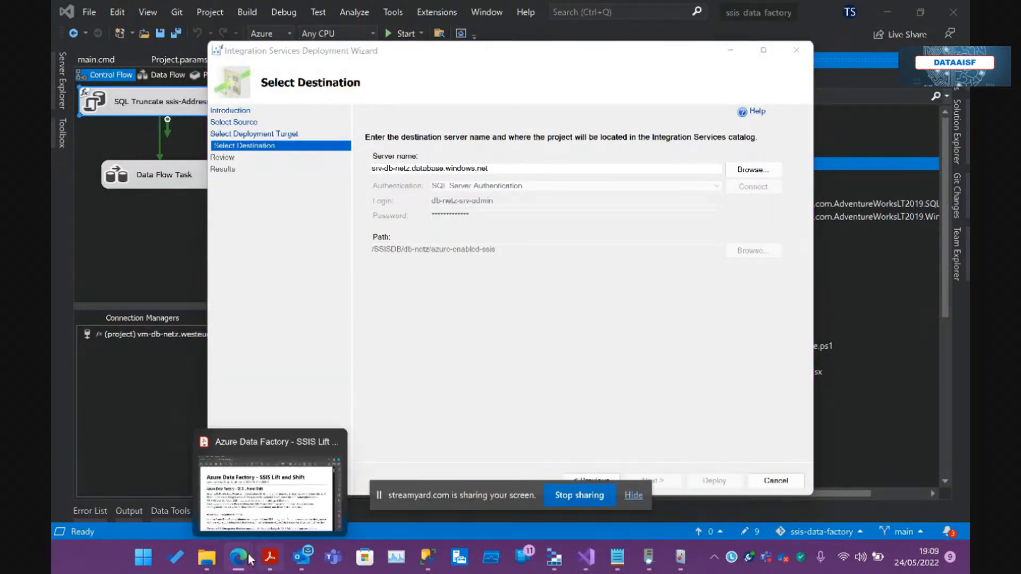
pyautogui.click(160, 481)
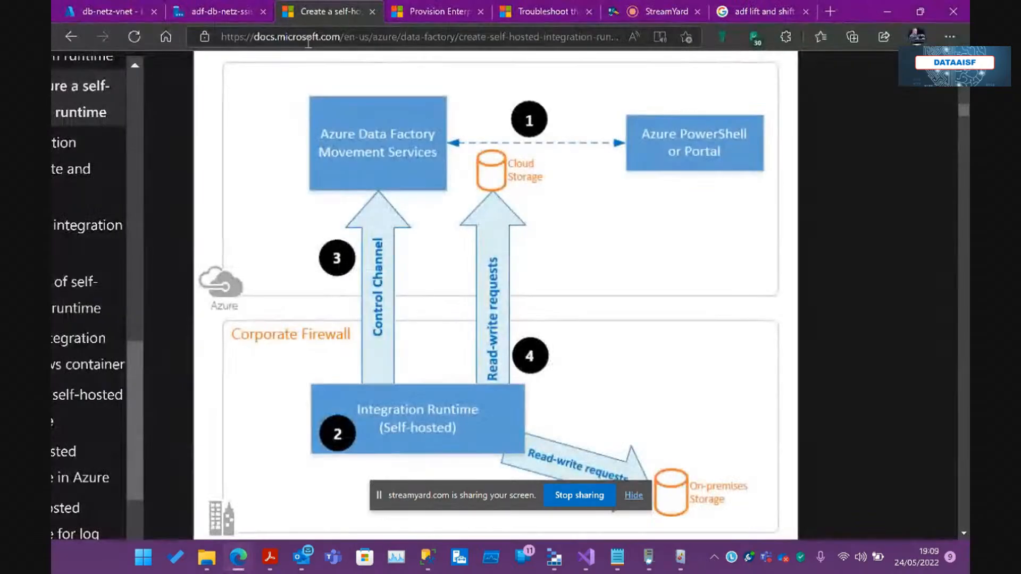
pyautogui.click(225, 9)
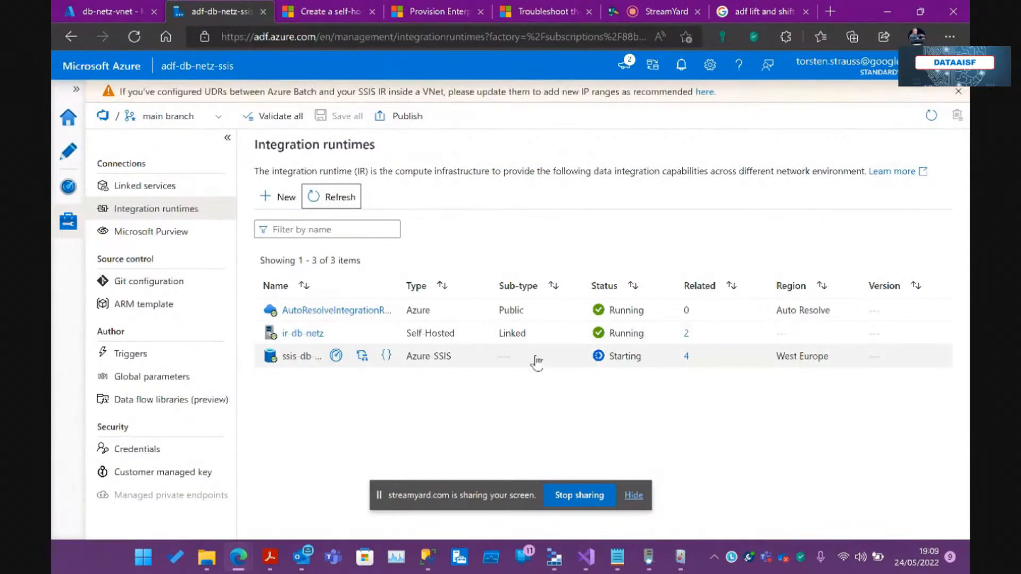
pyautogui.click(334, 196)
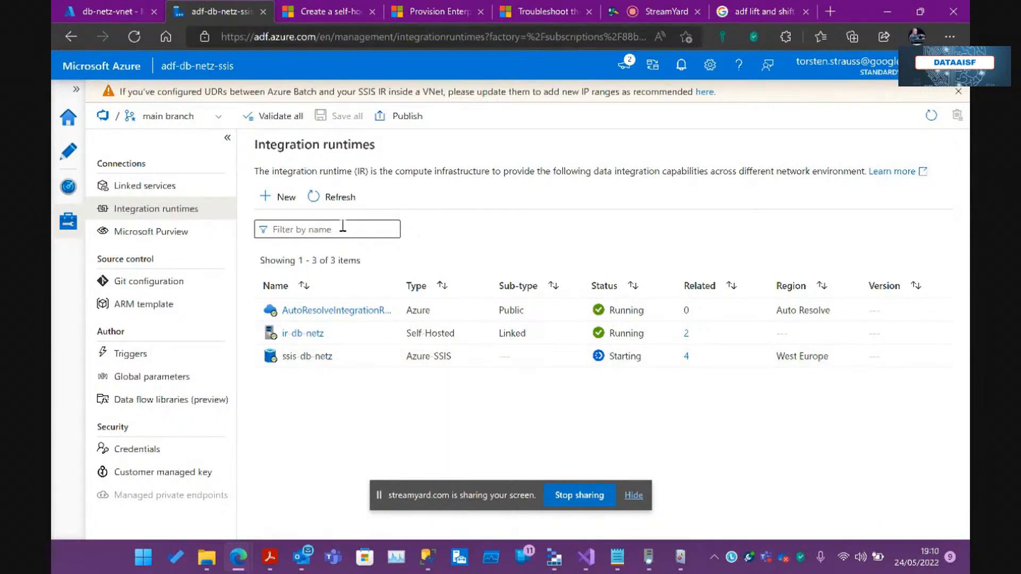
pyautogui.moveTo(335, 358)
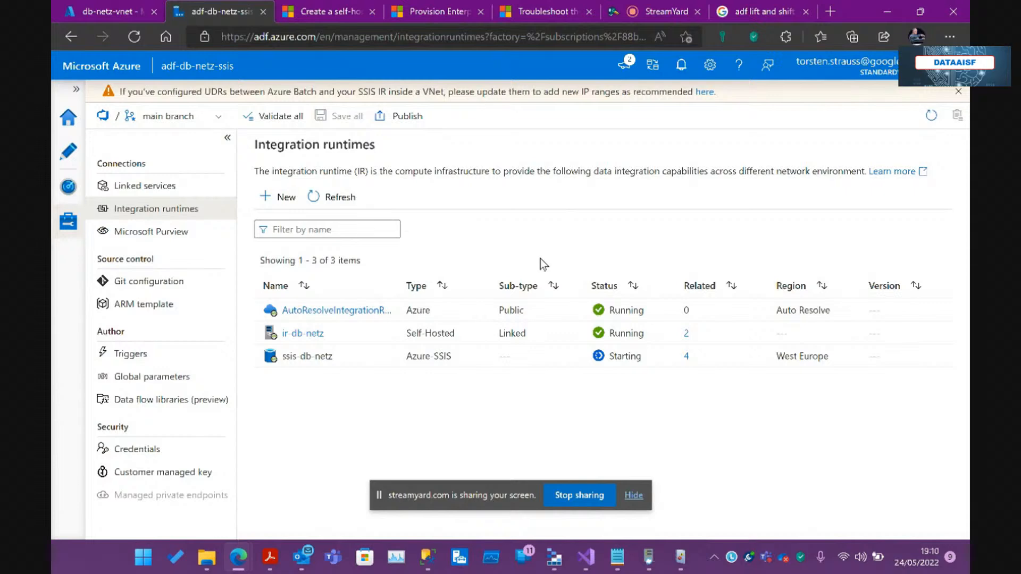
pyautogui.click(107, 11)
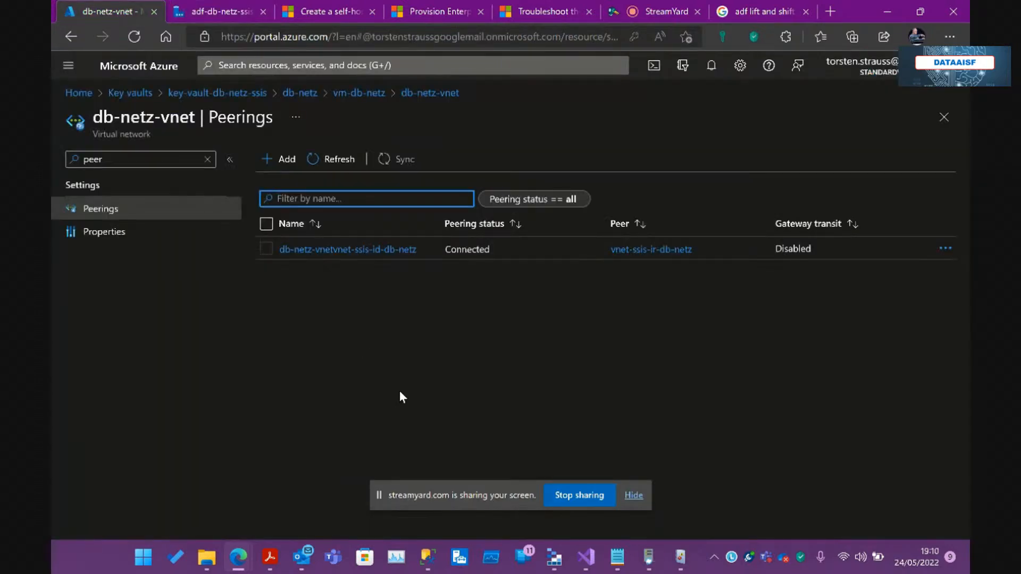
# - Return to the Integration Services Deployment Wizard, hide the screen-sharing bar and close the wizard without deploying
pyautogui.moveTo(586, 556)
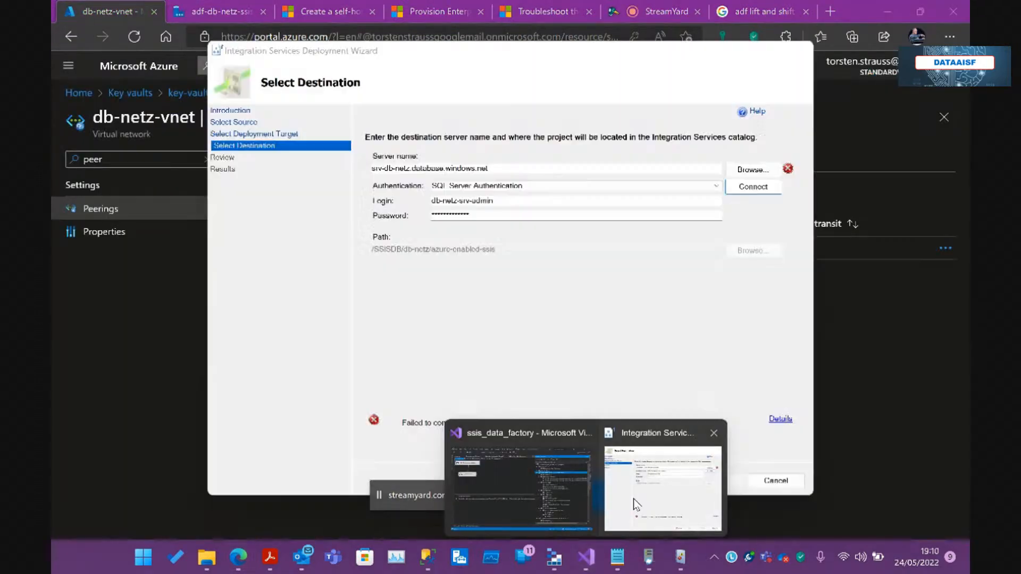
pyautogui.click(633, 503)
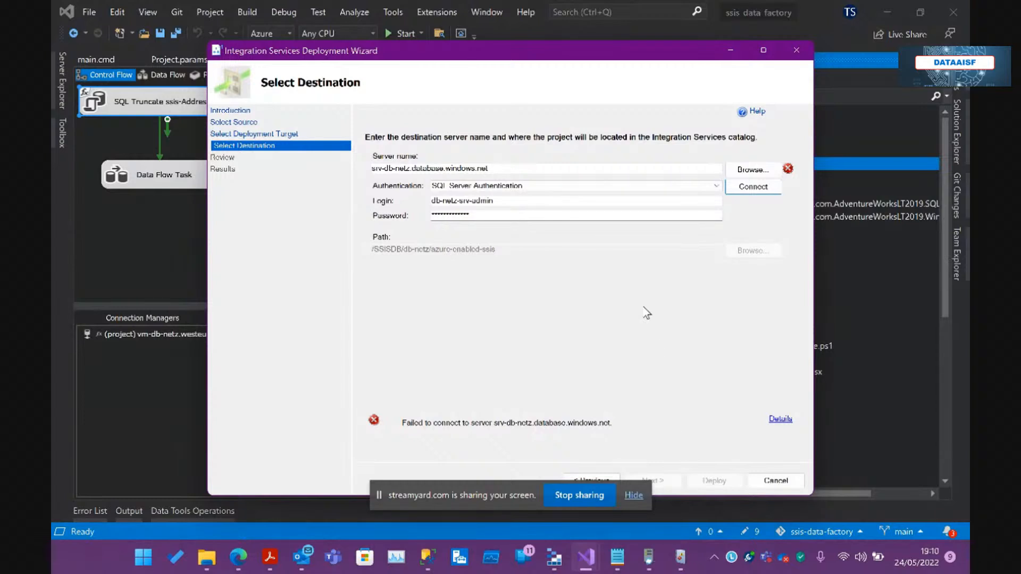
pyautogui.click(634, 496)
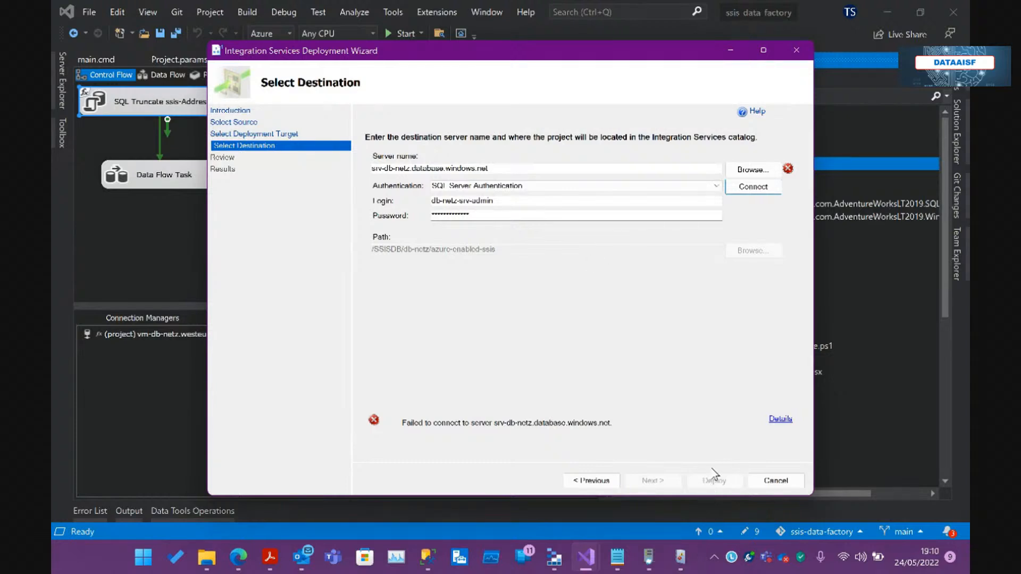
pyautogui.click(800, 50)
# - Switch to SQL Server Management Studio and examine the azure-enabled-ssis project and the two environments under db-netz in the SSISDB catalog
pyautogui.click(428, 560)
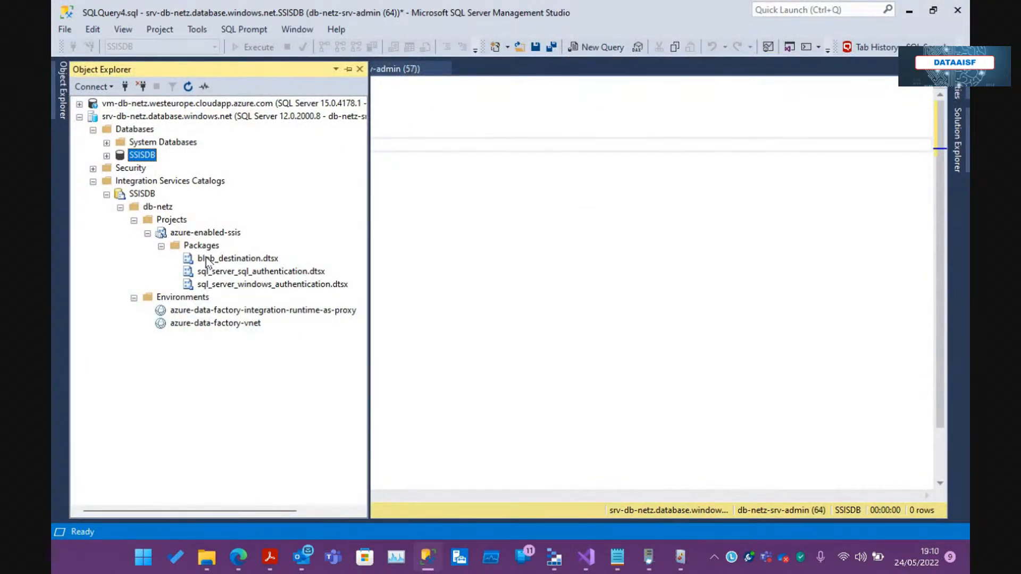
pyautogui.click(163, 223)
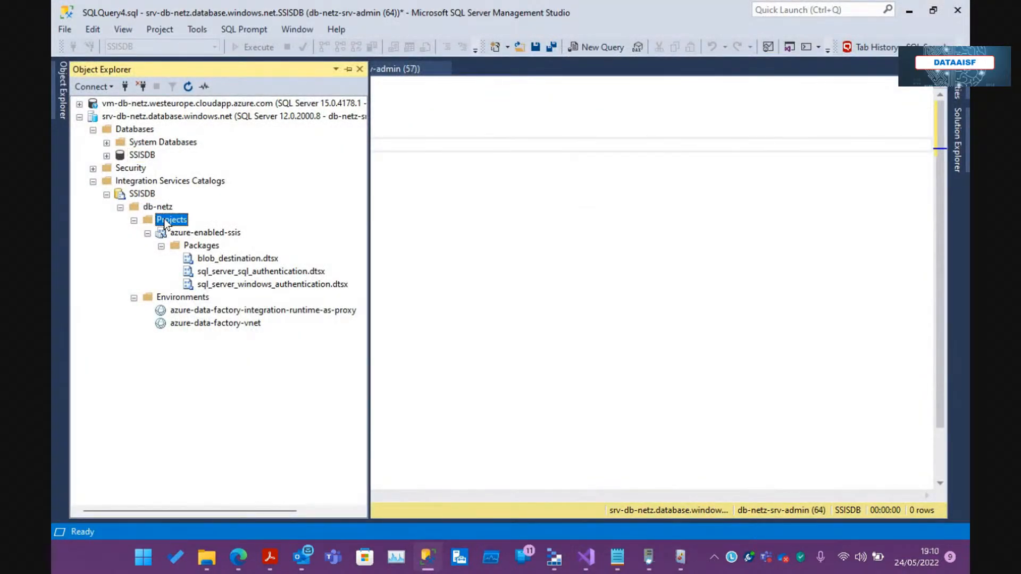
pyautogui.click(184, 234)
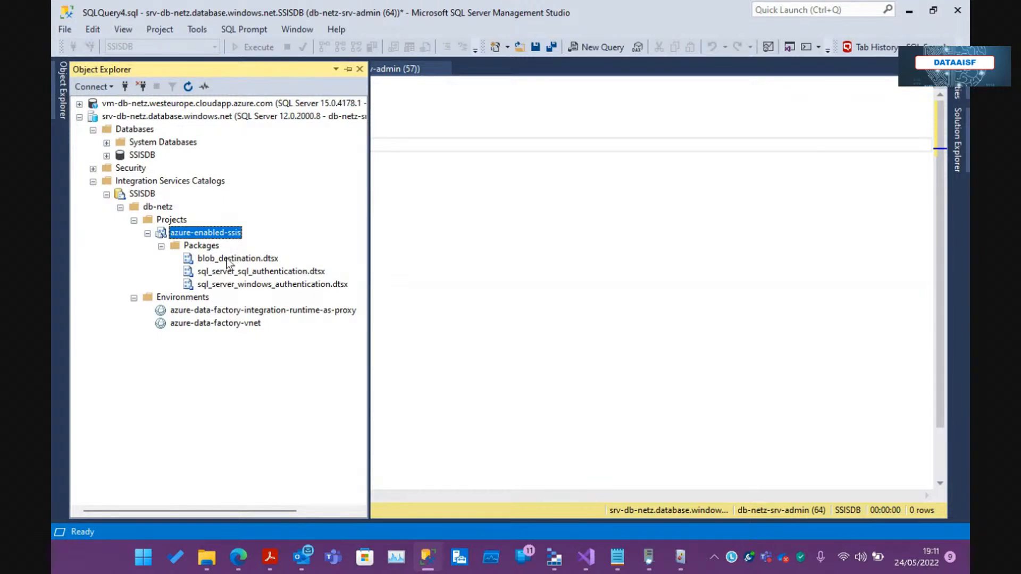
pyautogui.click(205, 313)
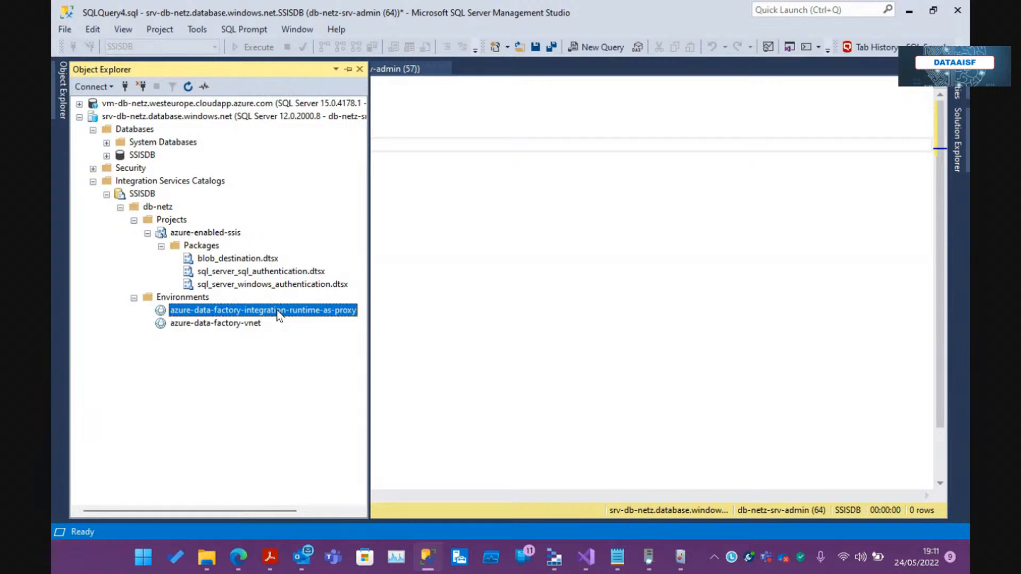
pyautogui.click(244, 326)
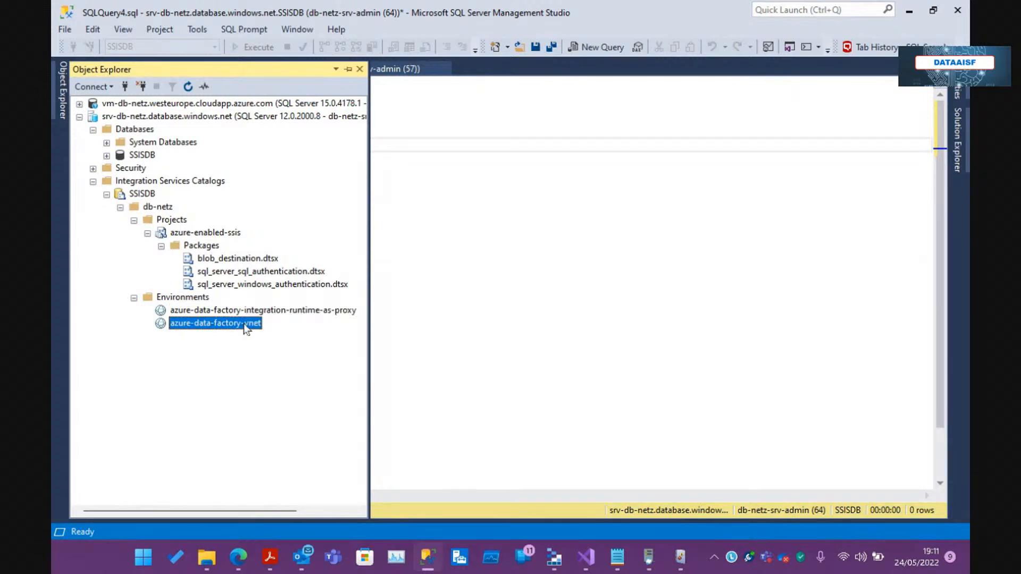
# - Show the variables of the azure-data-factory-vnet environment and widen the Name column
pyautogui.doubleClick(213, 328)
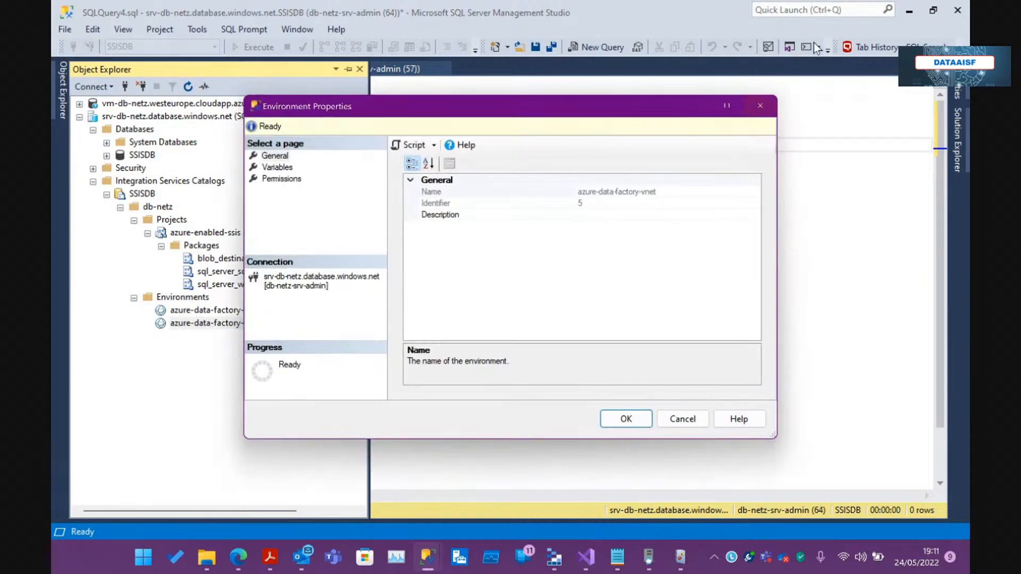
pyautogui.click(280, 168)
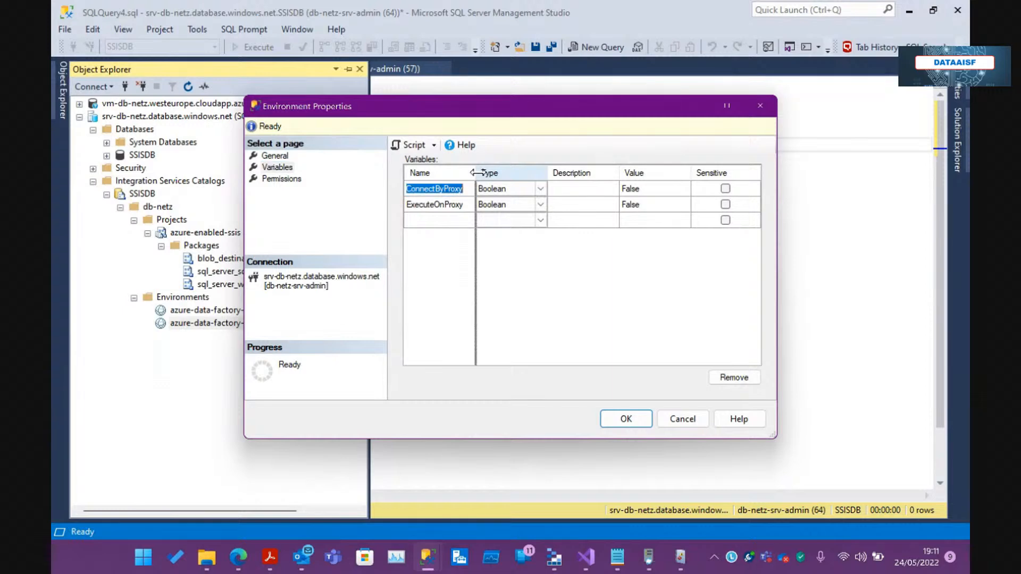
pyautogui.moveTo(476, 177); pyautogui.dragTo(620, 180)
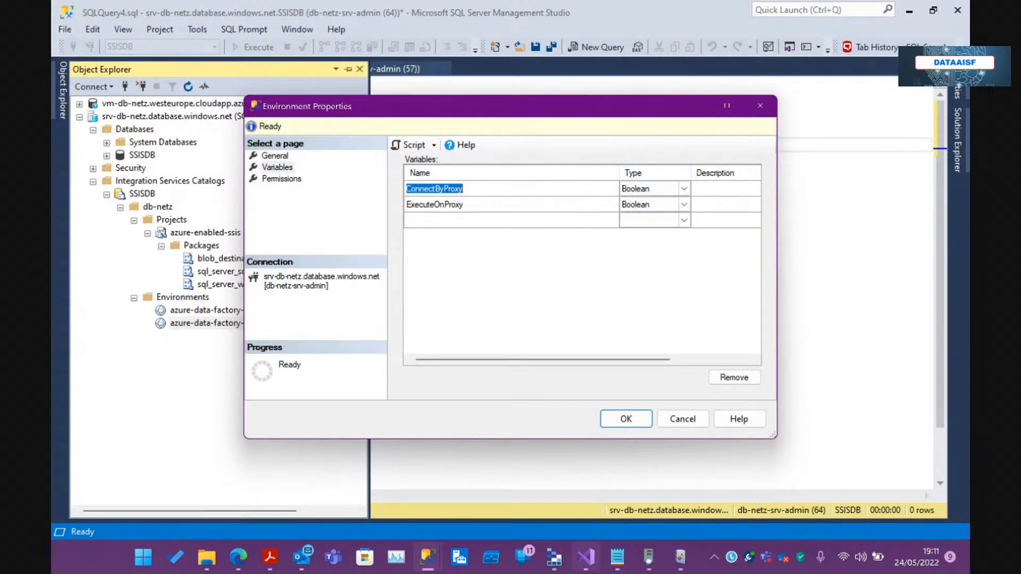
# - Compare Project.params in Visual Studio with the variable values of the azure-data-factory-vnet environment, and close the environment properties without changes
pyautogui.click(588, 557)
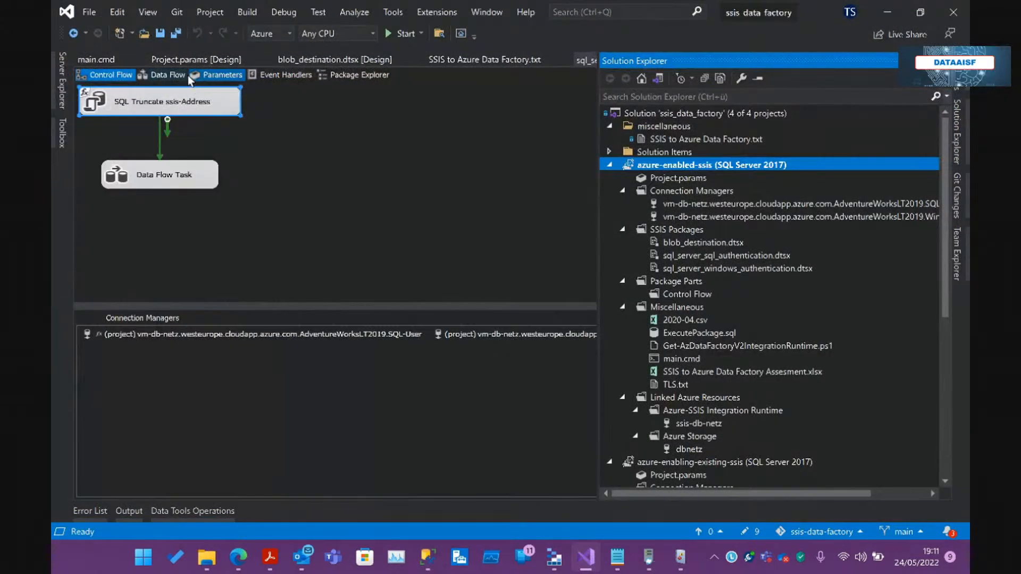
pyautogui.click(187, 62)
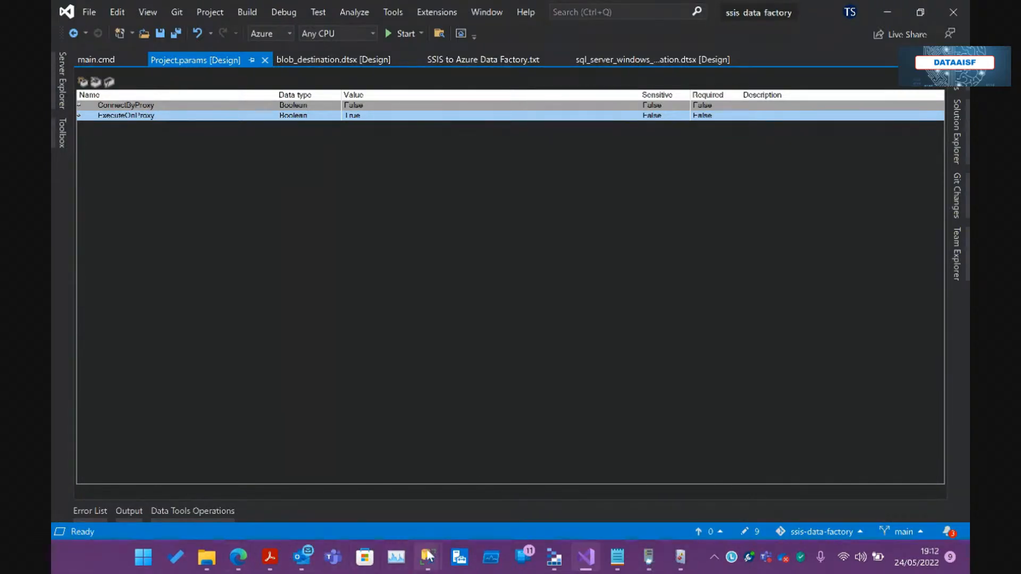
pyautogui.moveTo(428, 557)
pyautogui.click(458, 519)
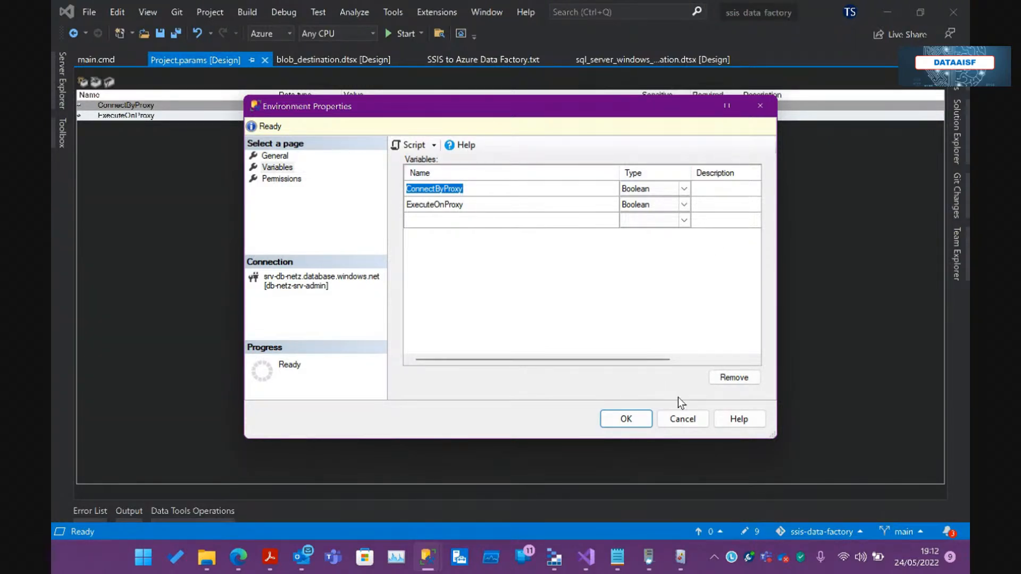
pyautogui.click(694, 360)
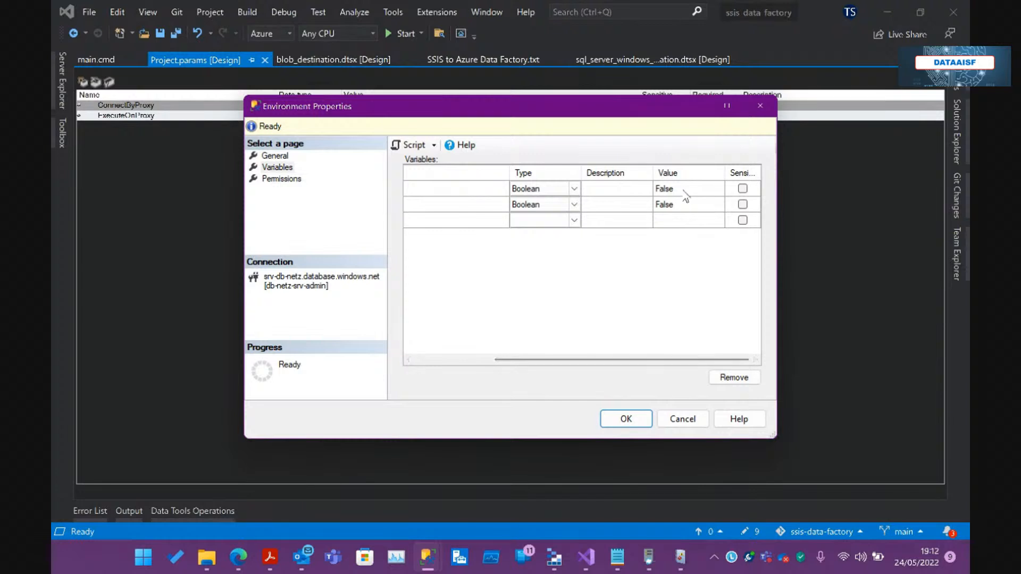
pyautogui.click(687, 420)
# - Inspect the variable values of the azure-data-factory-integration-runtime-as-proxy environment and close its properties without changes
pyautogui.click(432, 539)
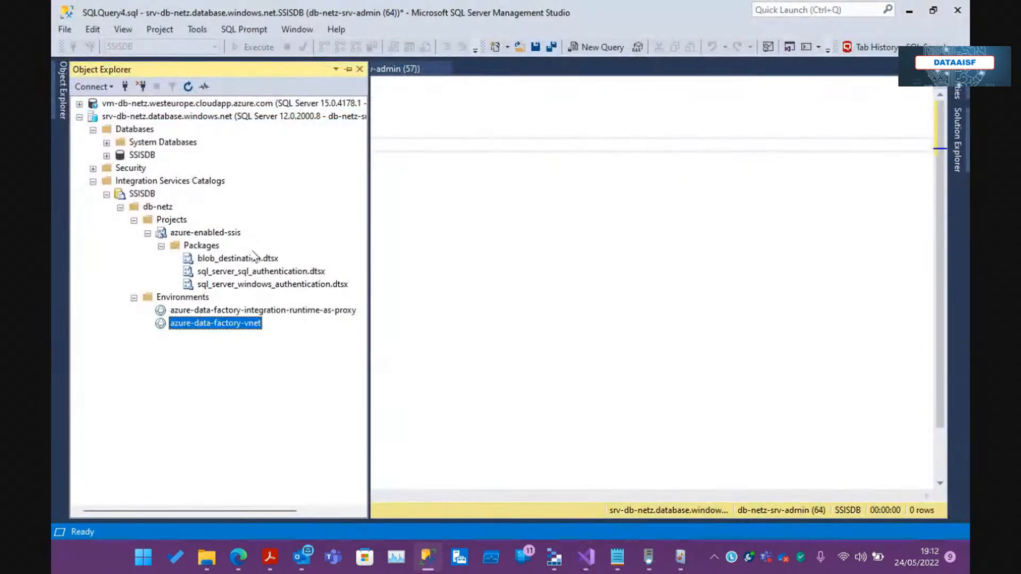
pyautogui.click(212, 311)
pyautogui.doubleClick(212, 312)
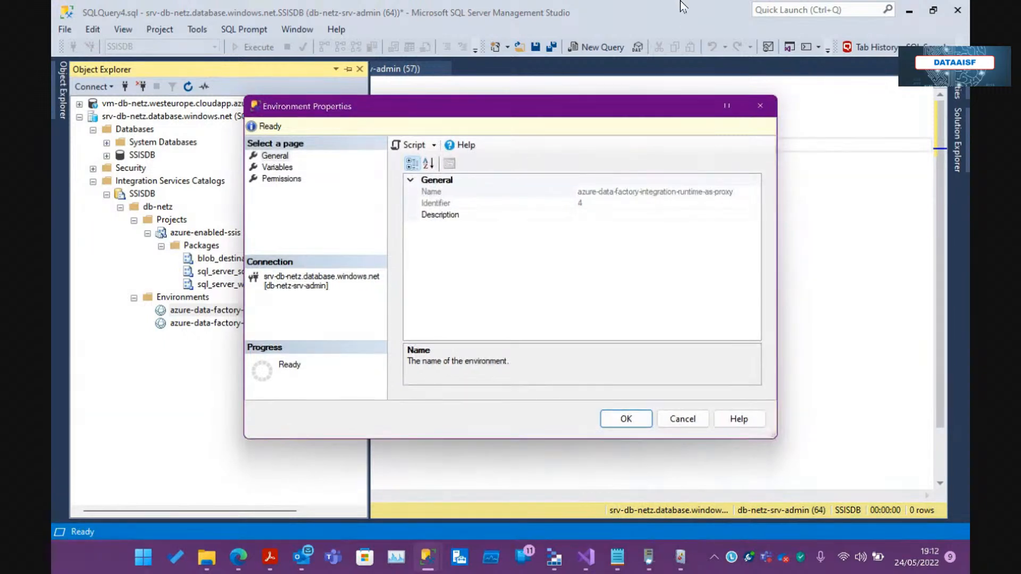
pyautogui.click(278, 167)
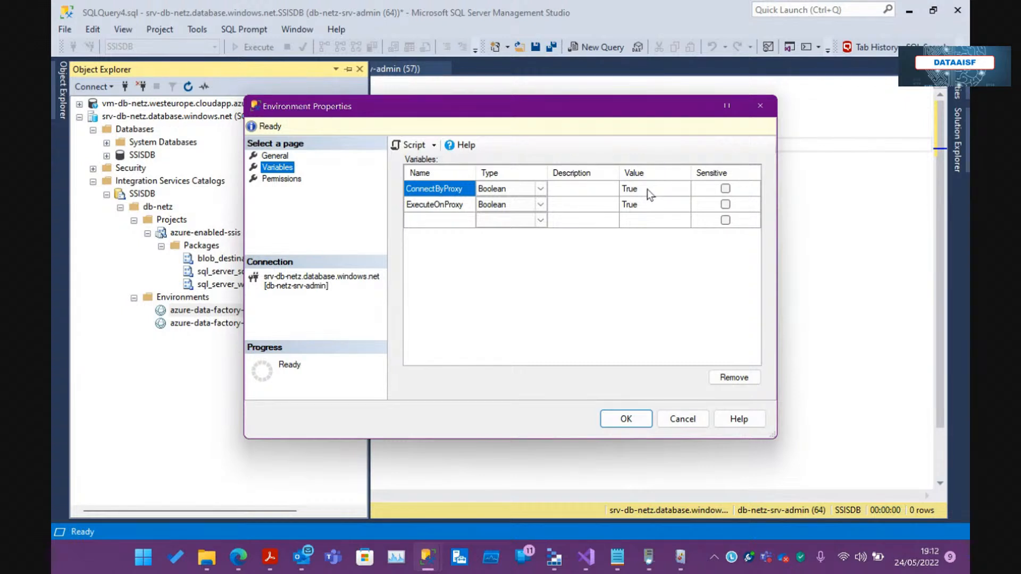
pyautogui.click(680, 418)
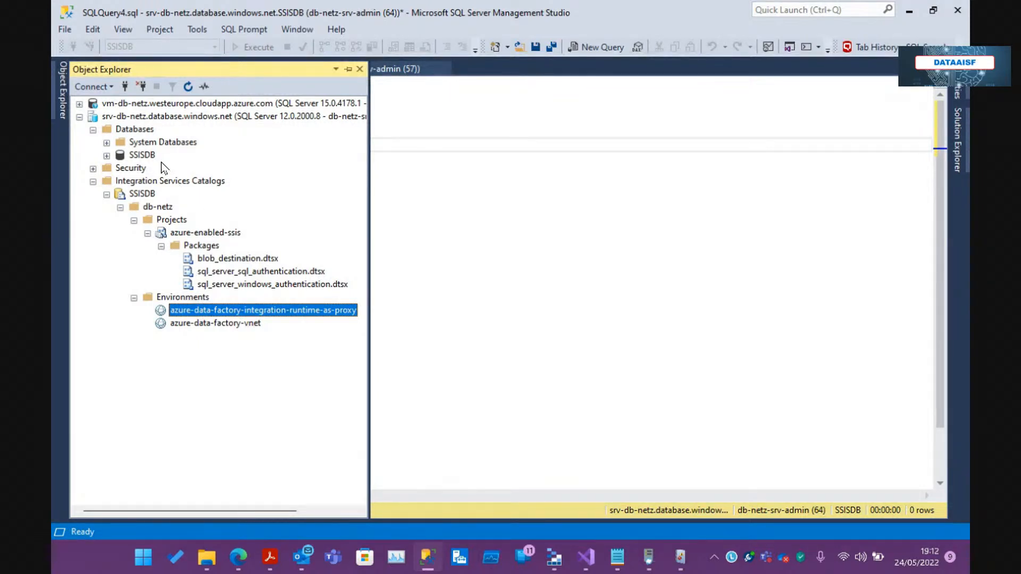
# - Pin the Object Explorer, and switch to Edge to refresh the integration runtimes list and recheck the ssis-db-netz status
pyautogui.click(348, 69)
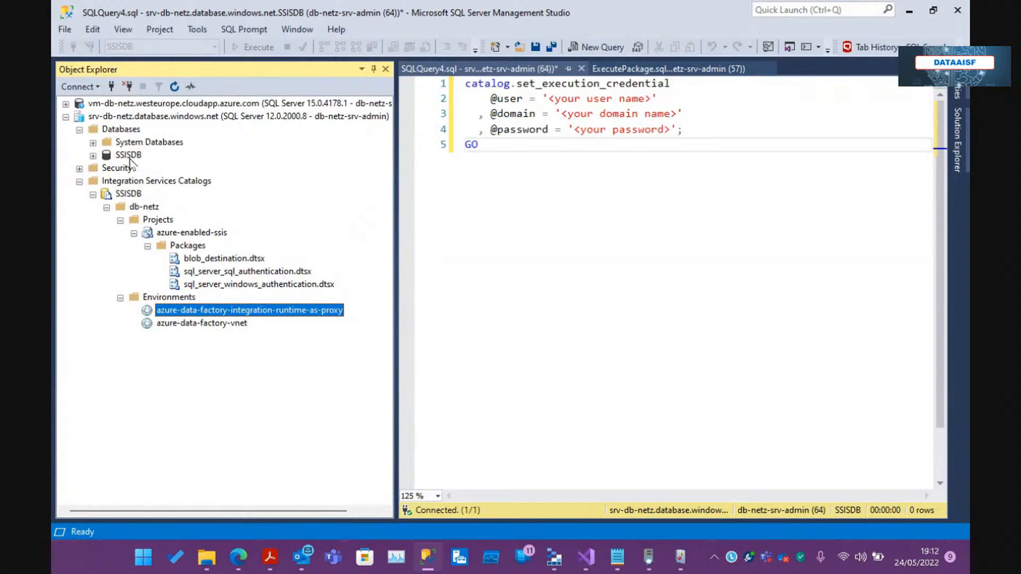
pyautogui.click(237, 567)
pyautogui.click(164, 522)
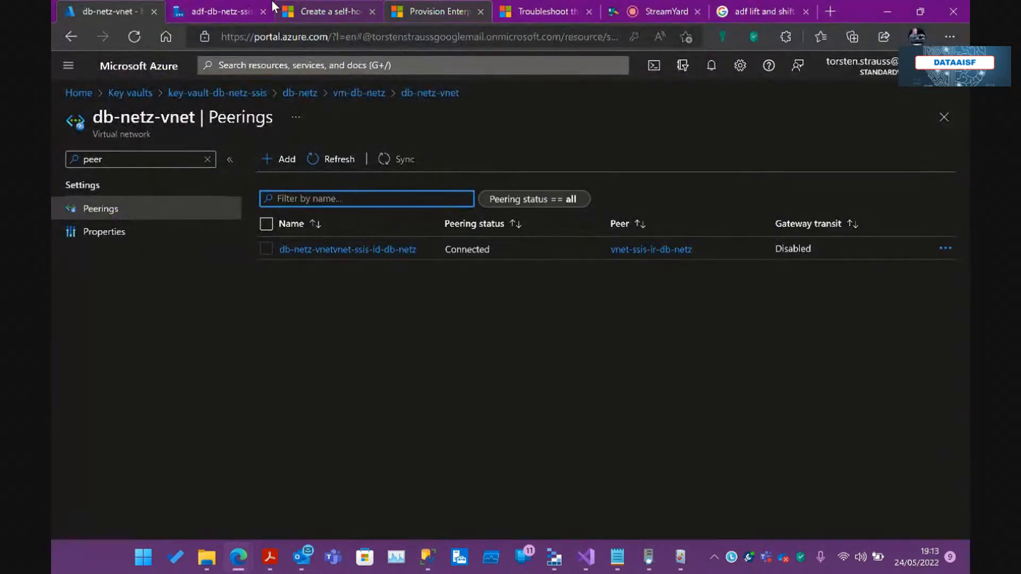
pyautogui.click(251, 12)
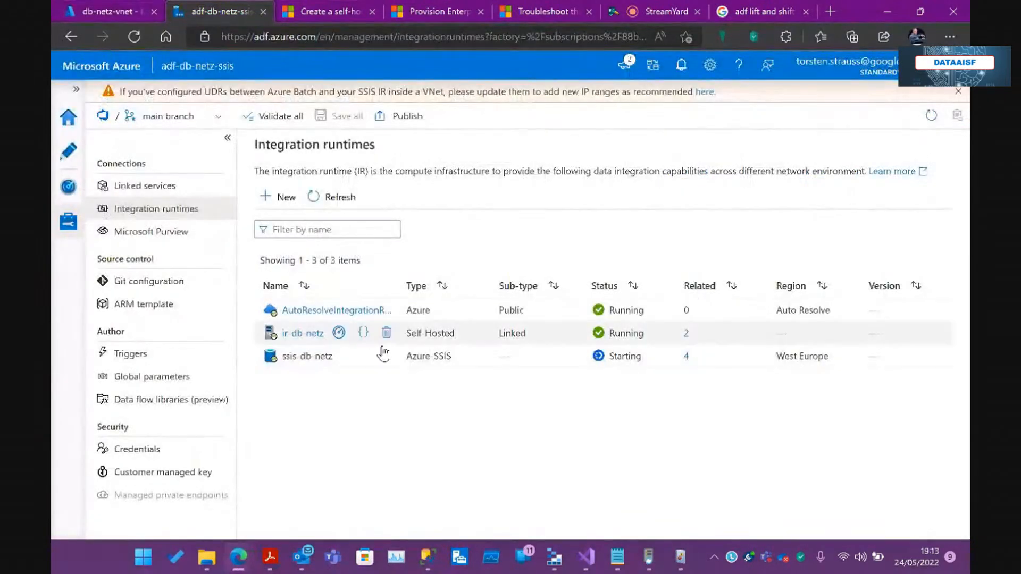
pyautogui.click(342, 196)
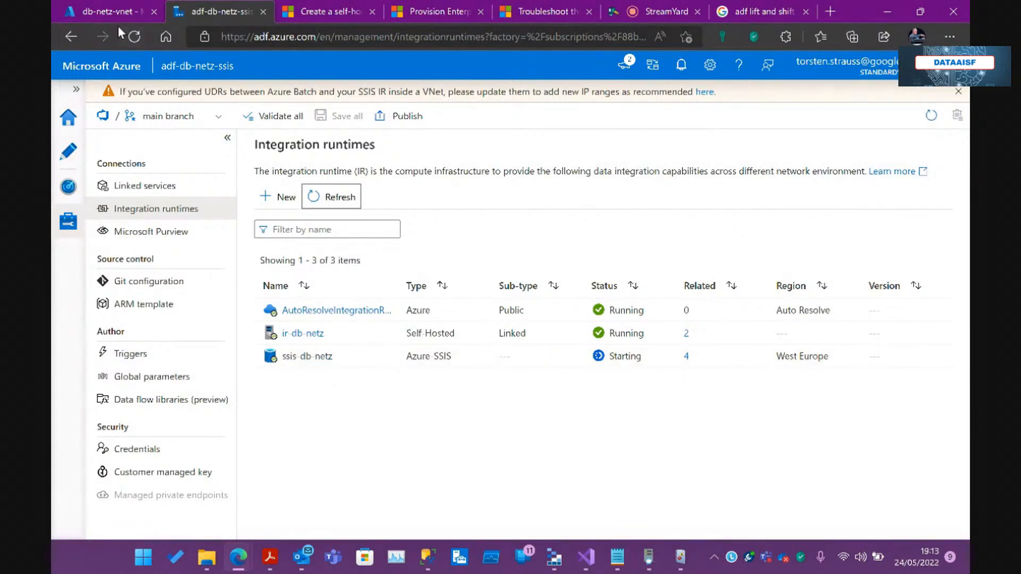
# - Return to SQL Server Management Studio, auto-hide the Object Explorer, and show the ExecutePackage.sql script without its results pane
pyautogui.click(429, 557)
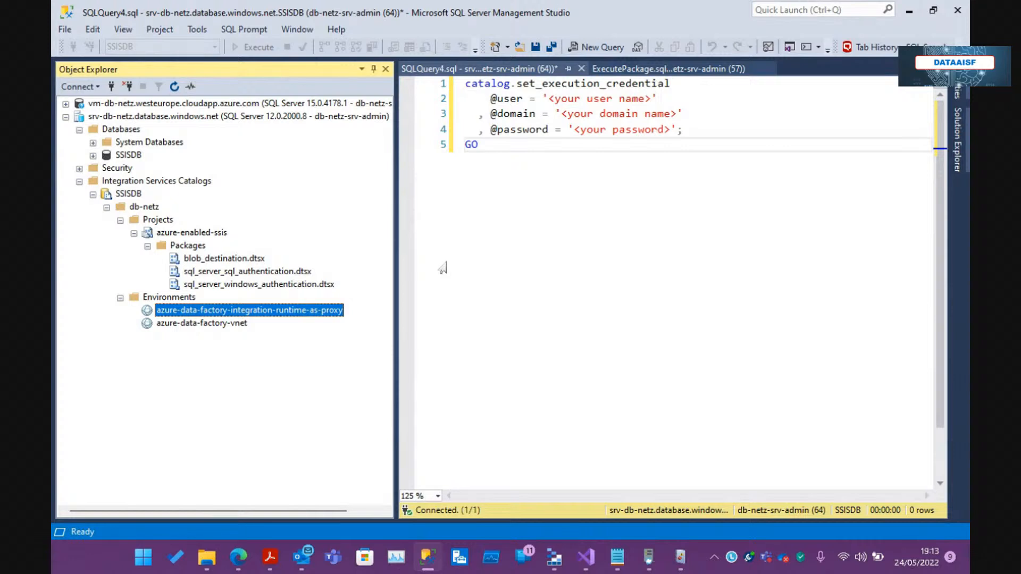
pyautogui.click(127, 155)
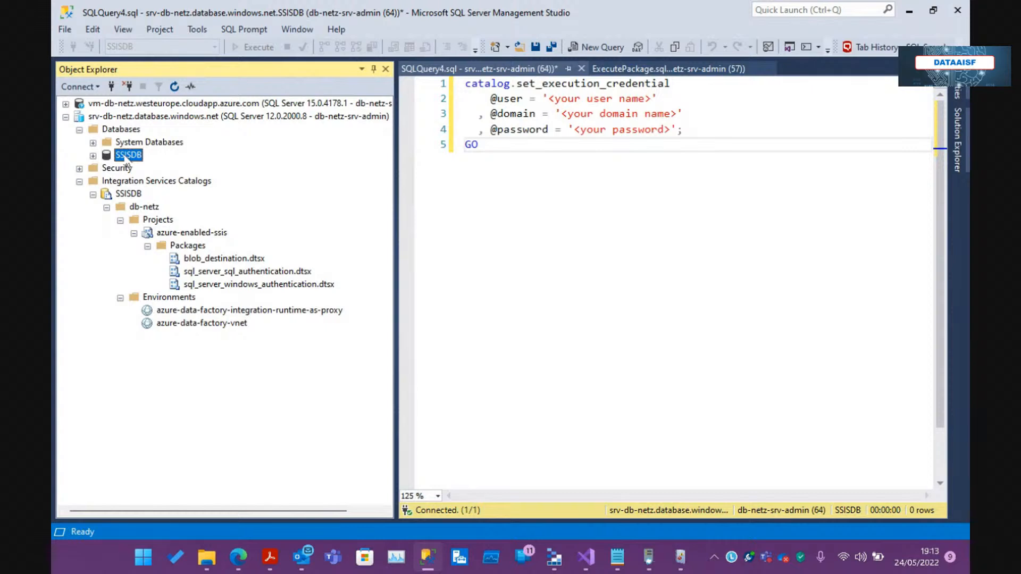
pyautogui.click(374, 69)
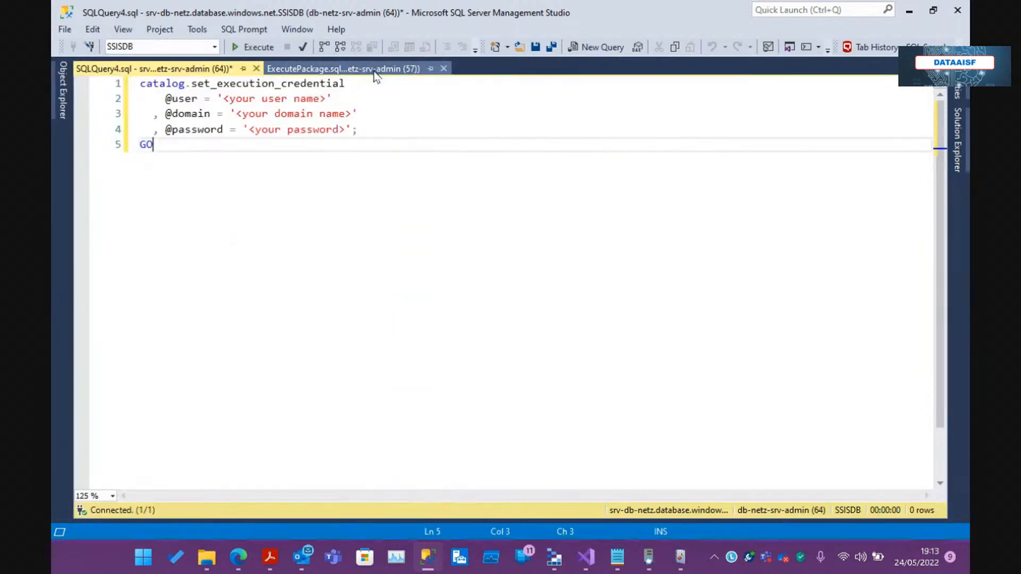
pyautogui.click(375, 71)
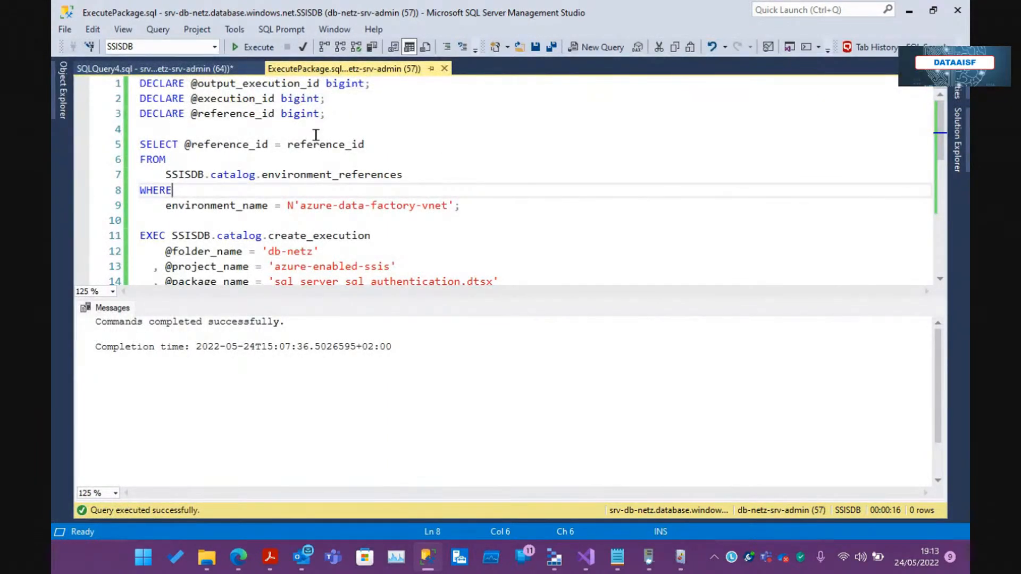
pyautogui.hotkey('ctrl', 'r')
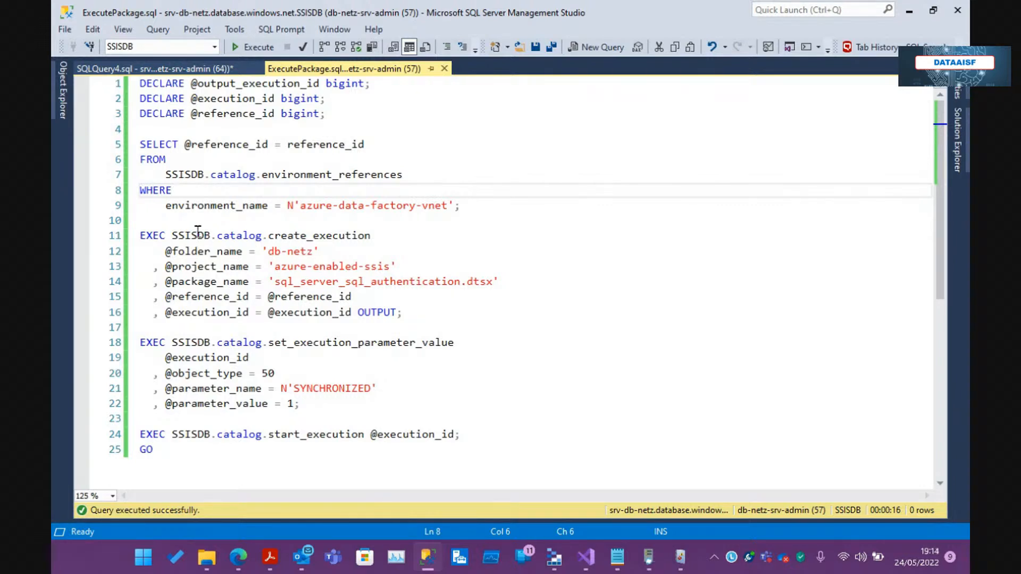
# - Execute the ExecutePackage.sql script, which runs sql_server_sql_authentication.dtsx with the azure-data-factory-vnet environment
pyautogui.doubleClick(305, 236)
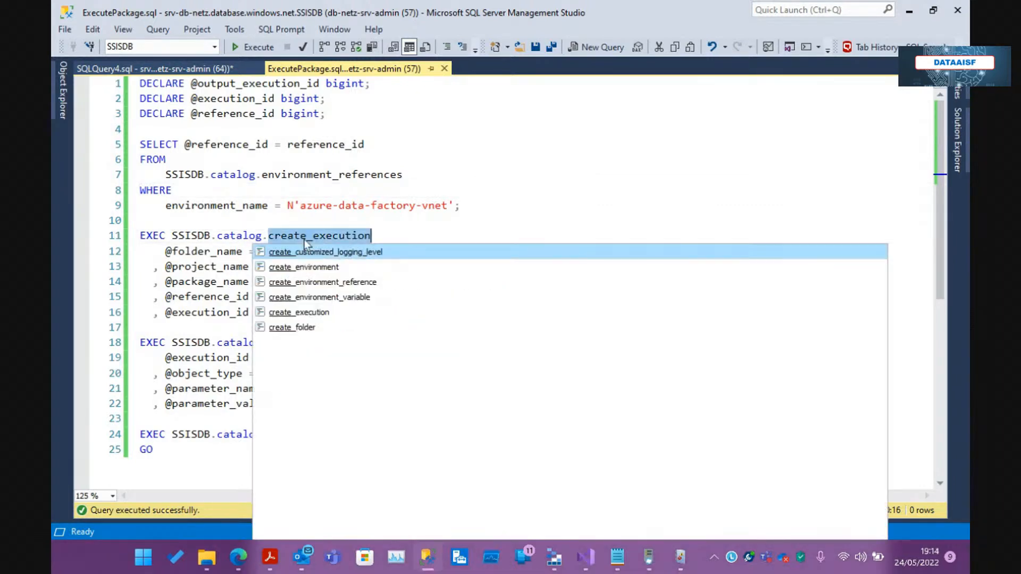
pyautogui.click(348, 219)
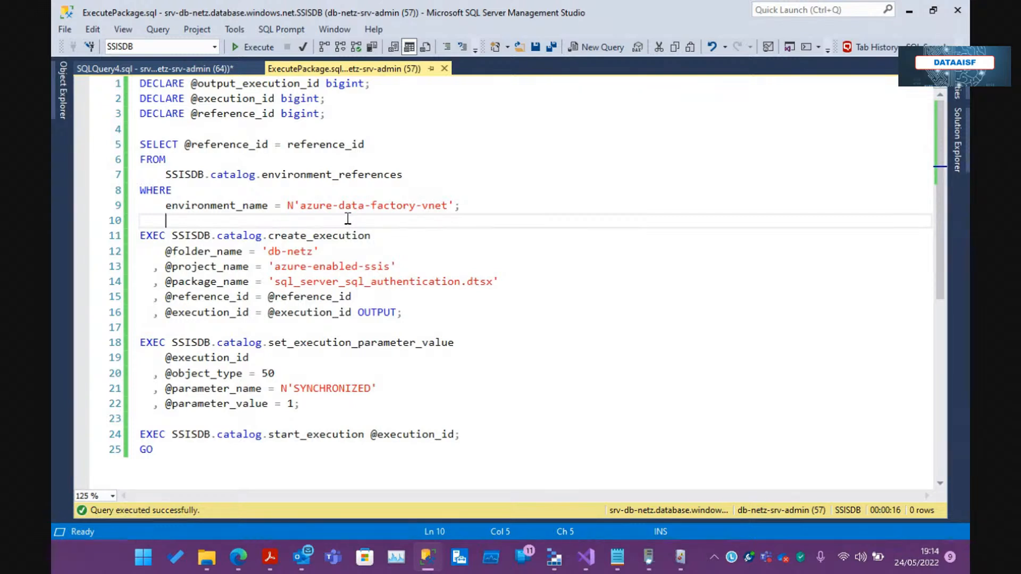
pyautogui.click(256, 48)
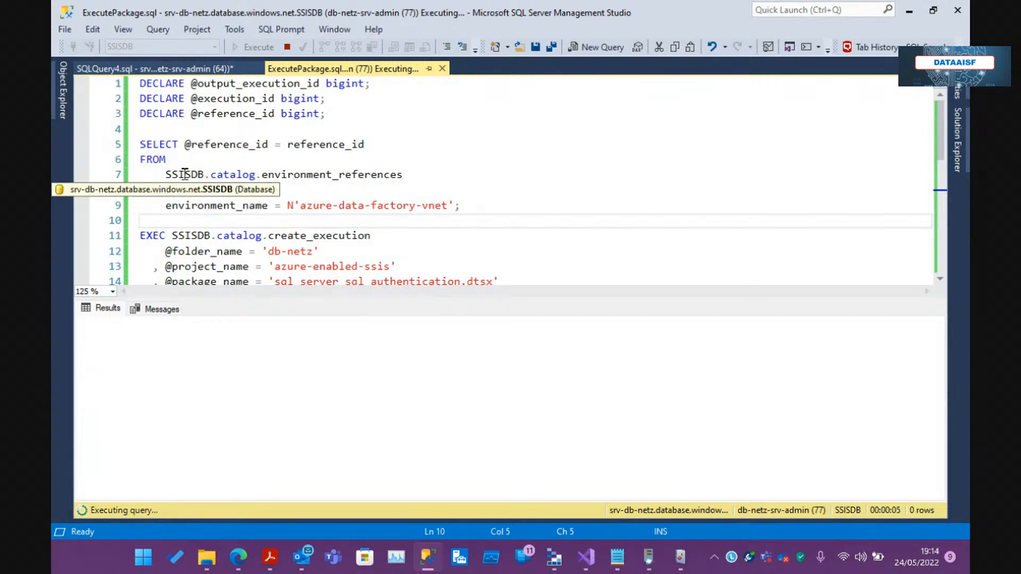
# - Review the create_execution call and the SYNCHRONIZED parameter in the ExecutePackage.sql script
pyautogui.scroll(-3, 184, 174)
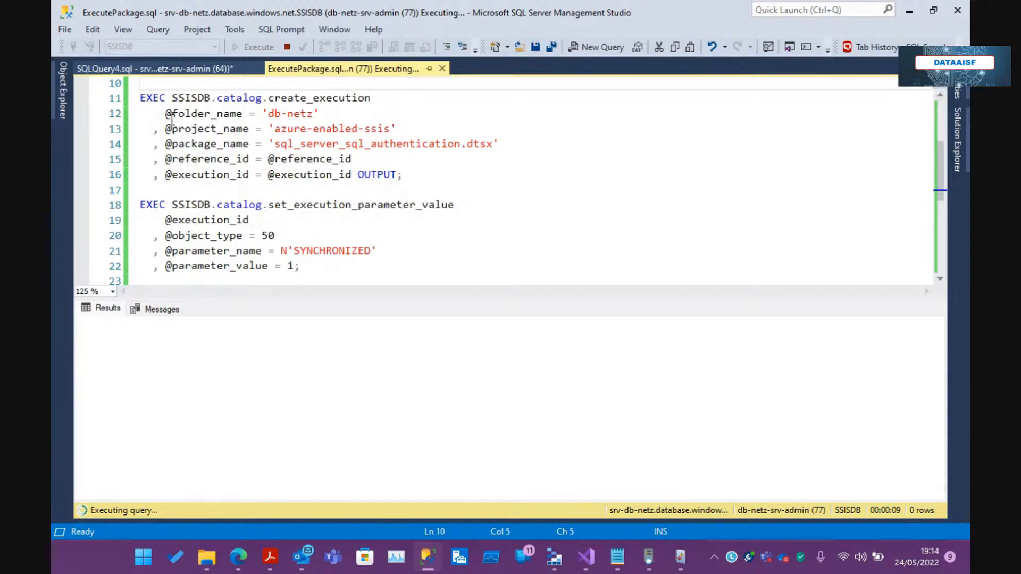
pyautogui.click(313, 250)
pyautogui.doubleClick(314, 250)
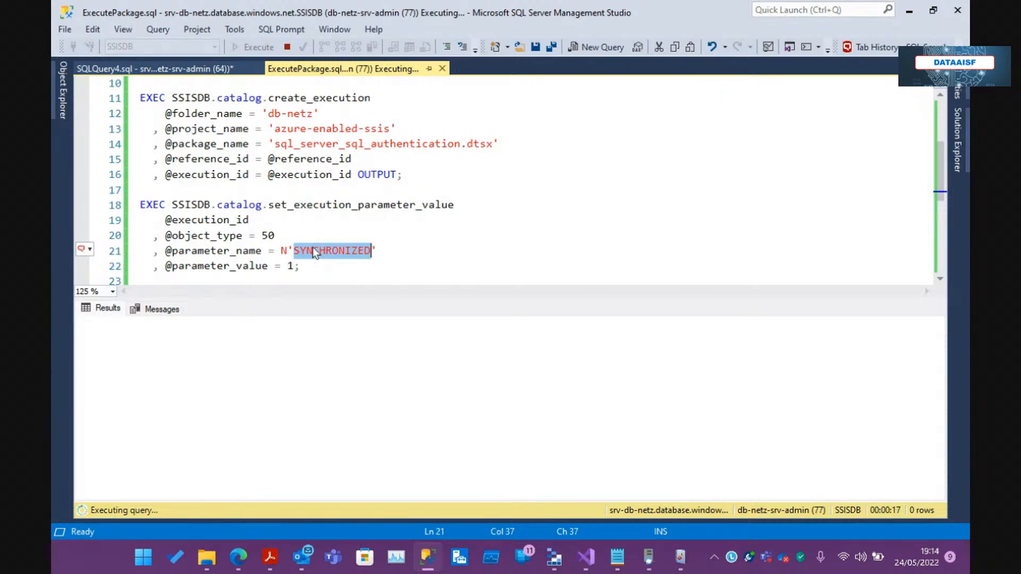
pyautogui.doubleClick(301, 101)
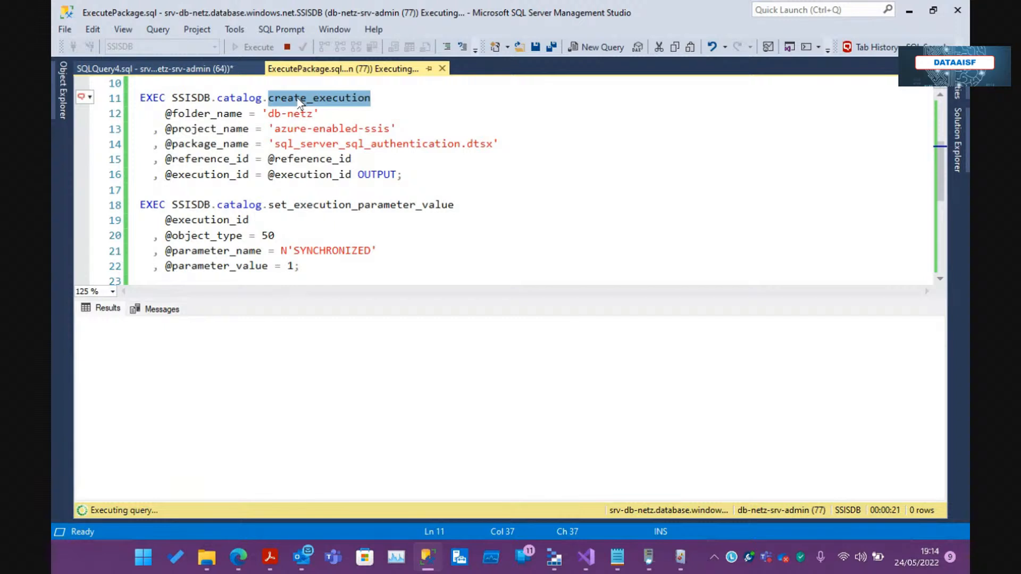
pyautogui.doubleClick(323, 253)
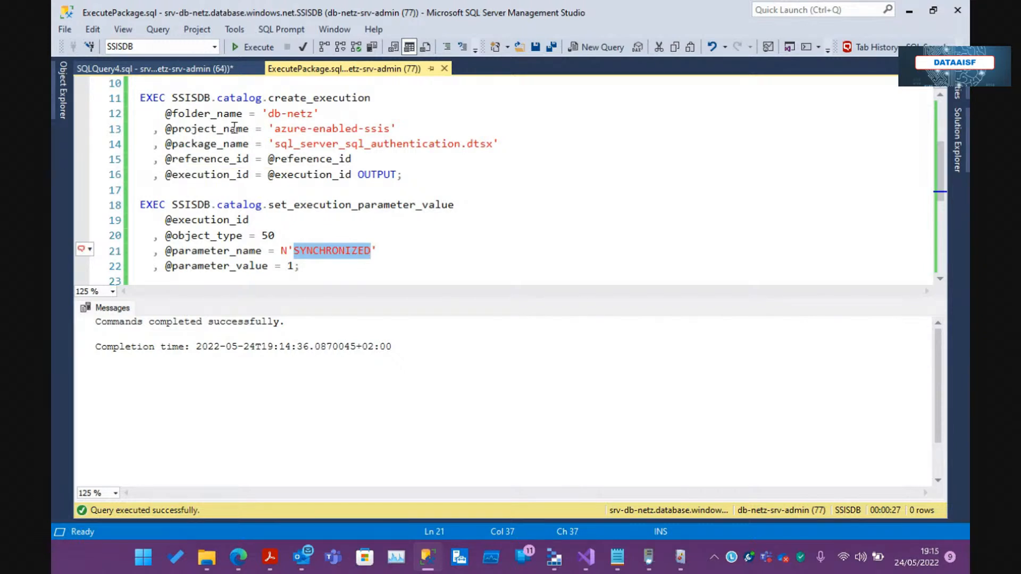
# - Pin the Object Explorer and open the standard All Executions report for the sql_server_sql_authentication.dtsx package
pyautogui.click(62, 88)
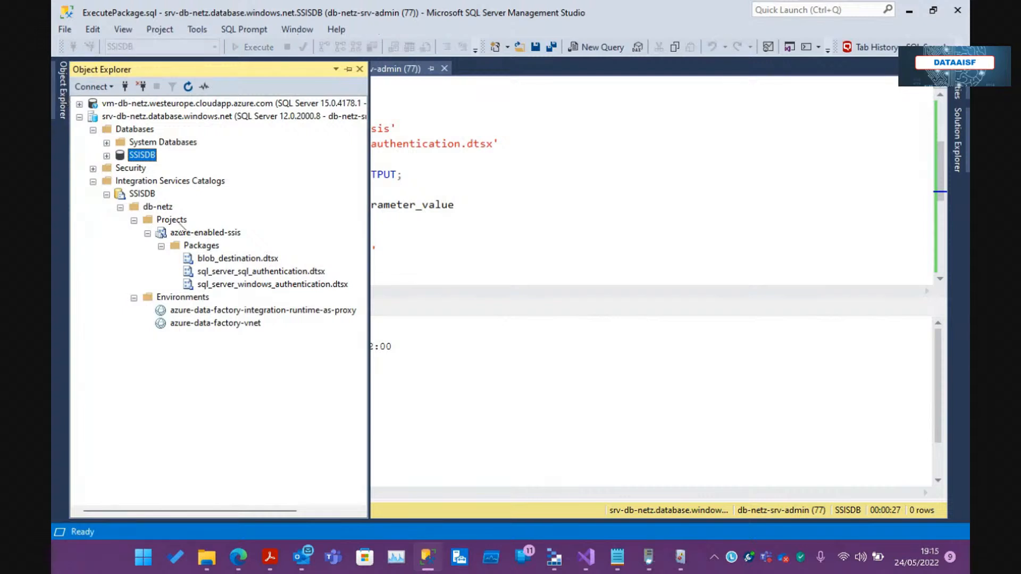
pyautogui.click(348, 69)
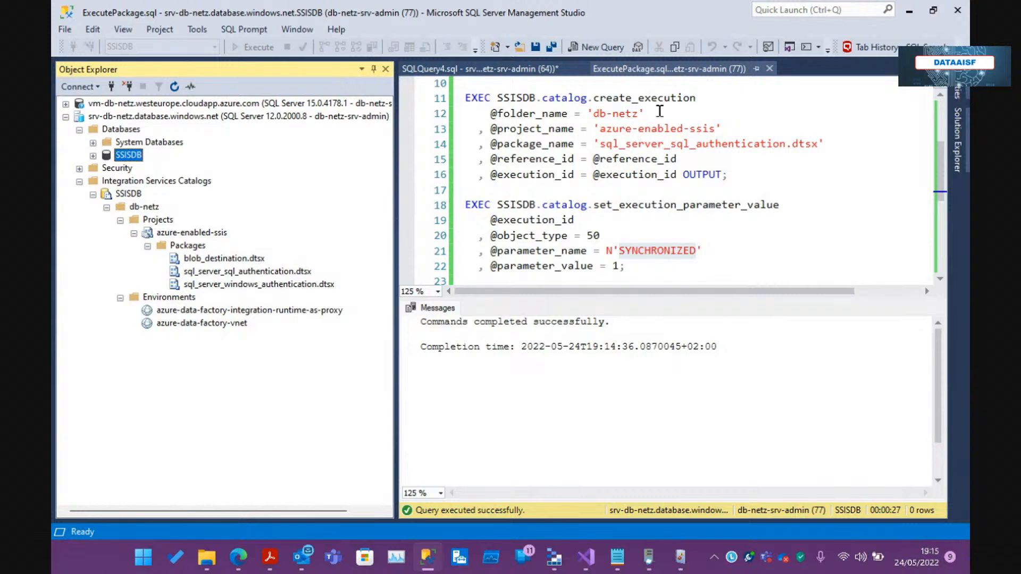
pyautogui.click(175, 236)
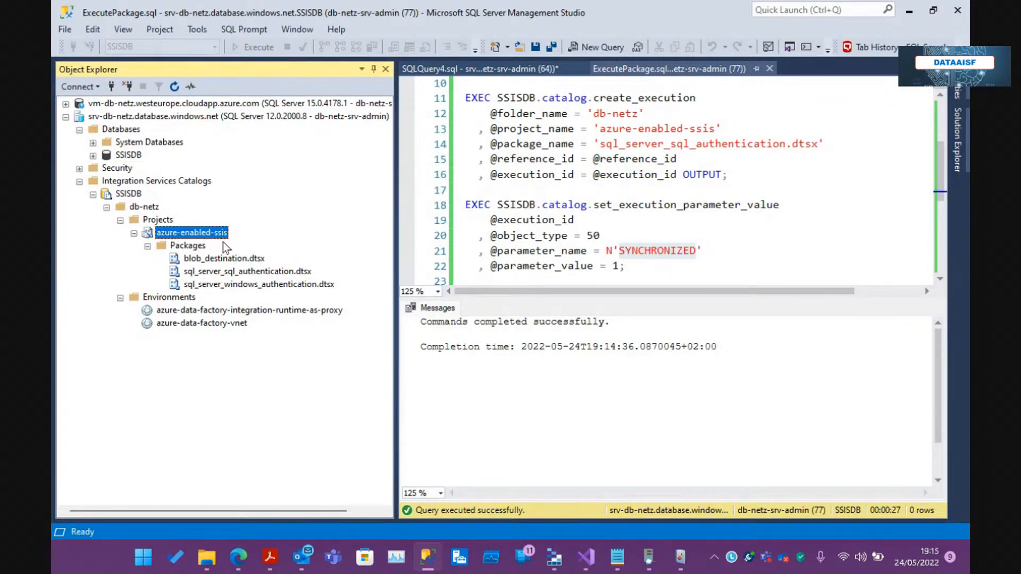
pyautogui.rightClick(211, 274)
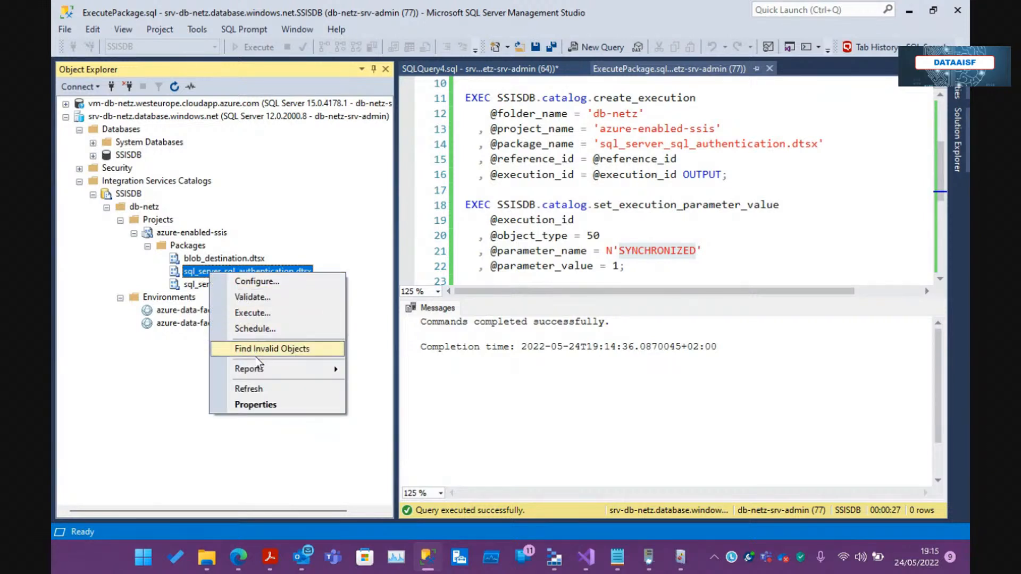
pyautogui.moveTo(257, 370)
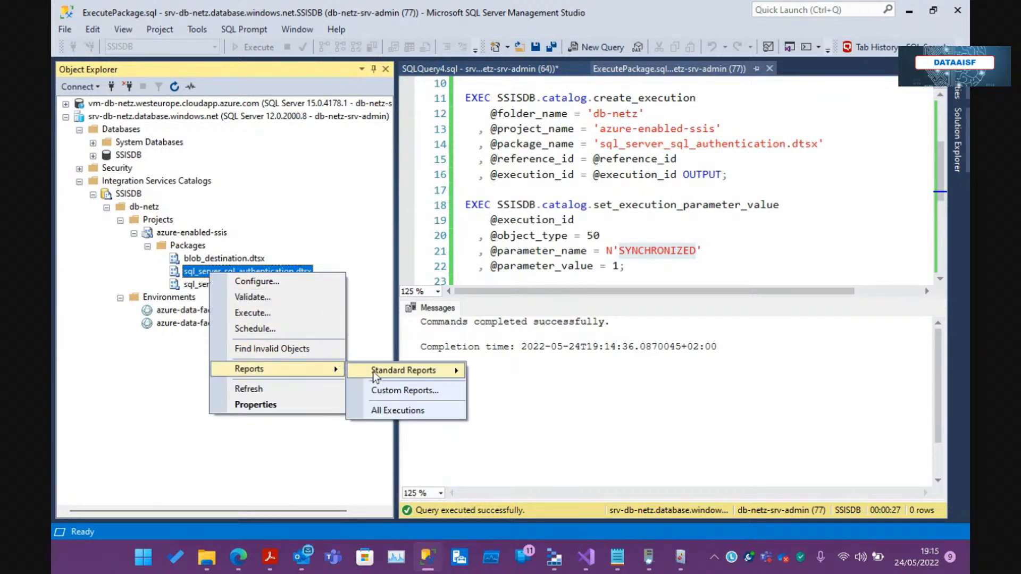
pyautogui.moveTo(377, 376)
pyautogui.click(511, 372)
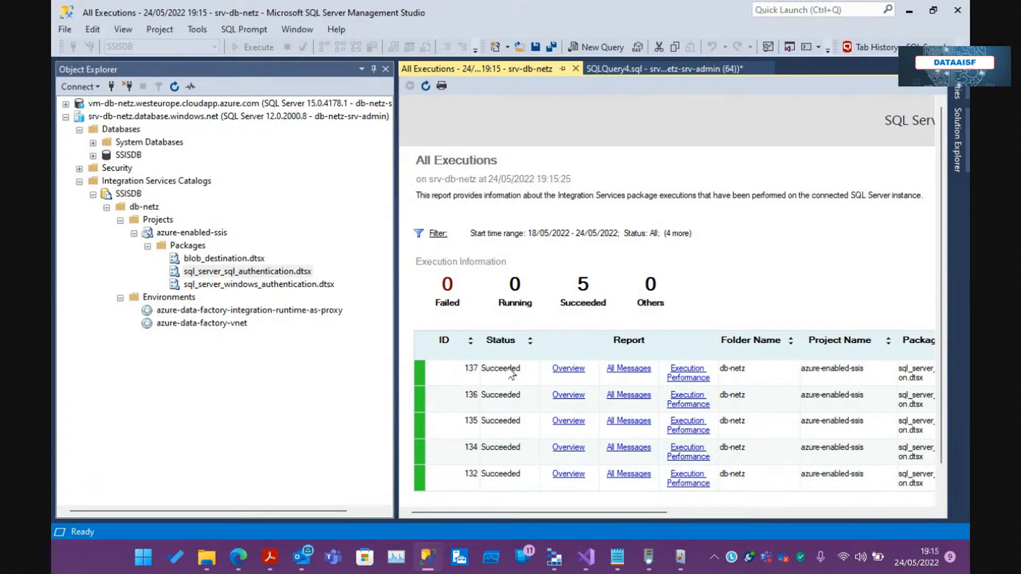
# - Auto-hide the Object Explorer to examine the All Executions report at full width, and return to the ExecutePackage.sql script
pyautogui.click(610, 72)
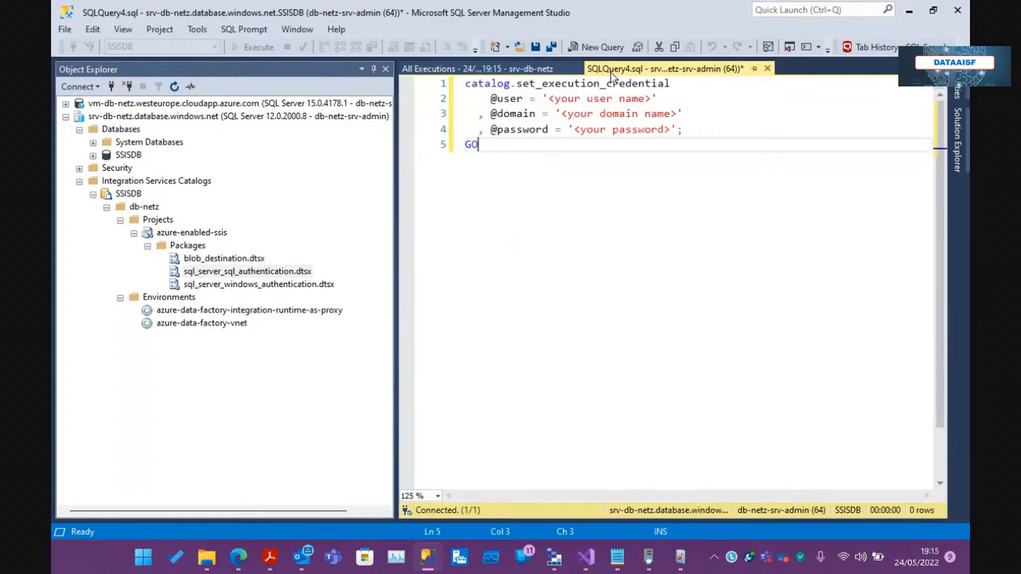
pyautogui.click(373, 68)
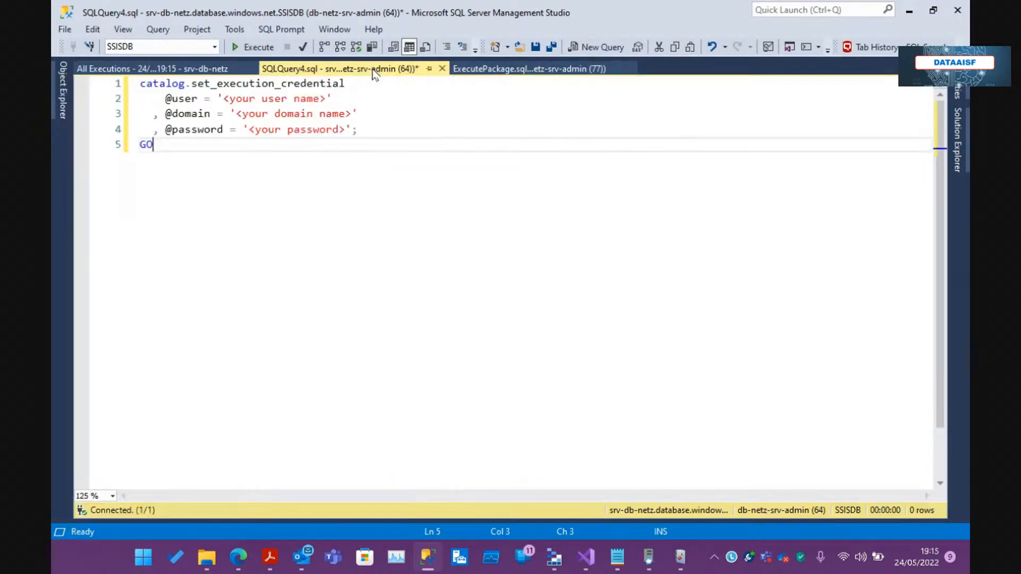
pyautogui.click(221, 69)
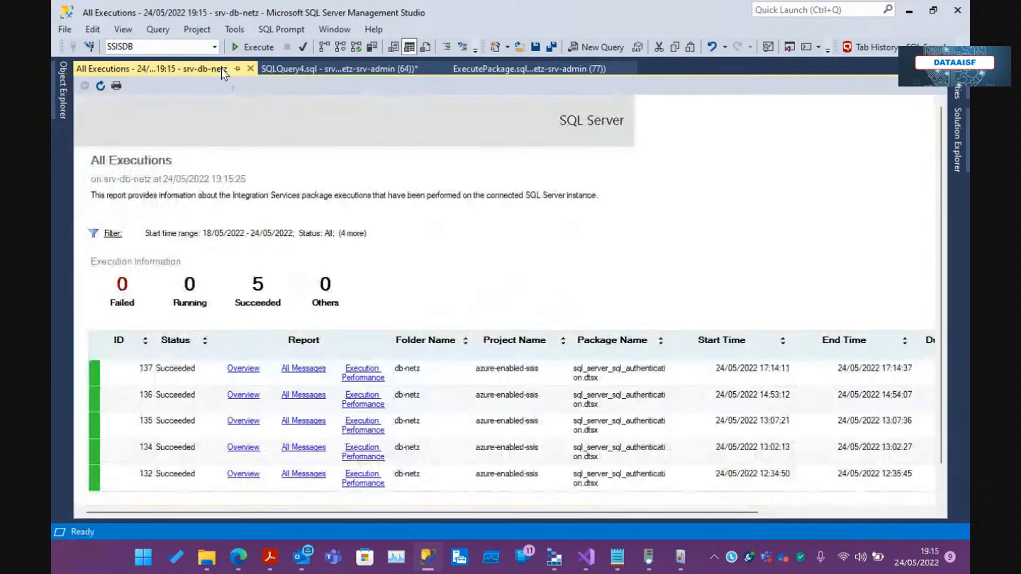
pyautogui.click(482, 71)
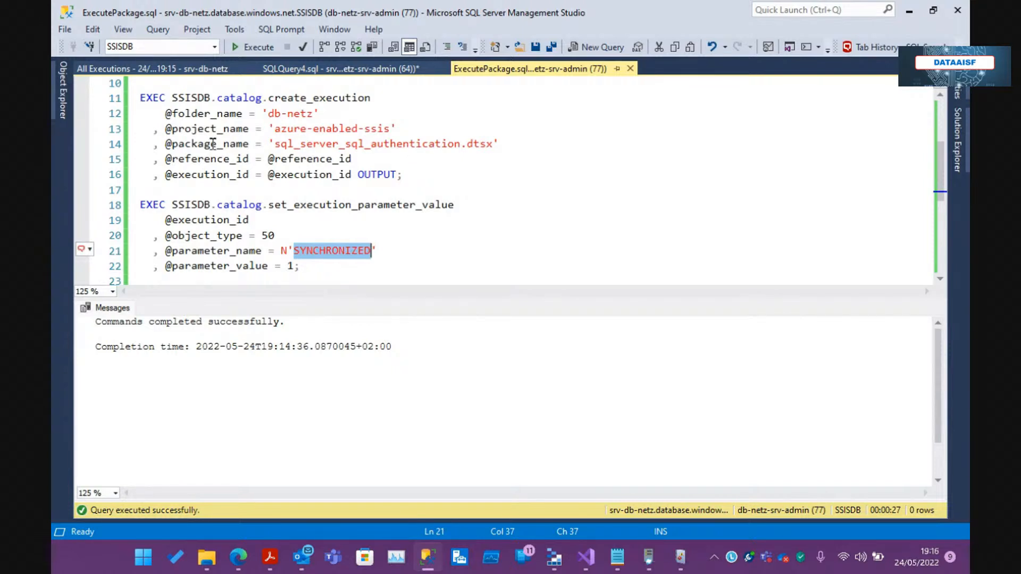
# - Pin the Object Explorer, and switch to Edge to refresh the integration runtimes and check the ssis-db-netz status
pyautogui.click(59, 94)
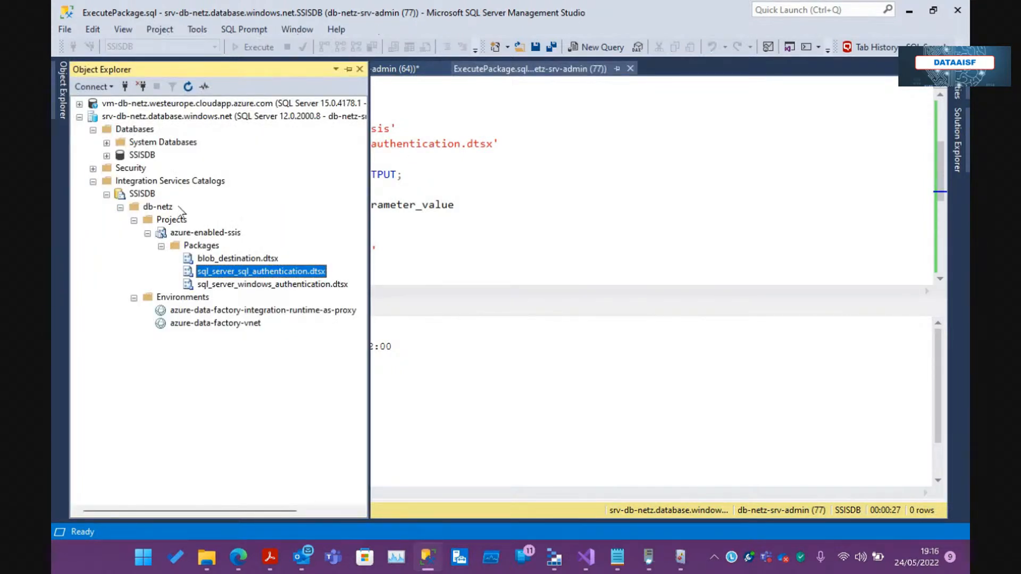
pyautogui.click(348, 68)
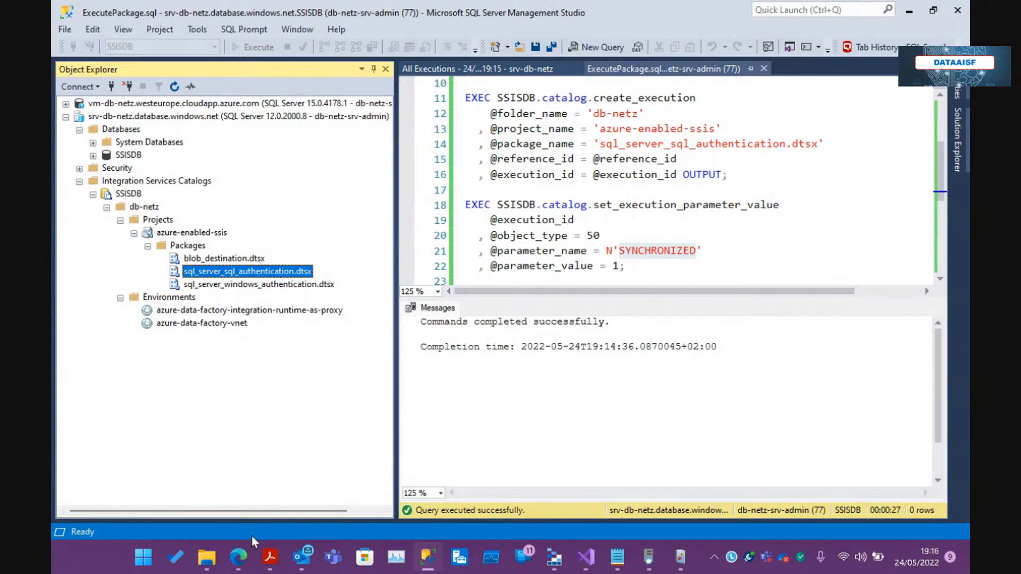
pyautogui.click(239, 557)
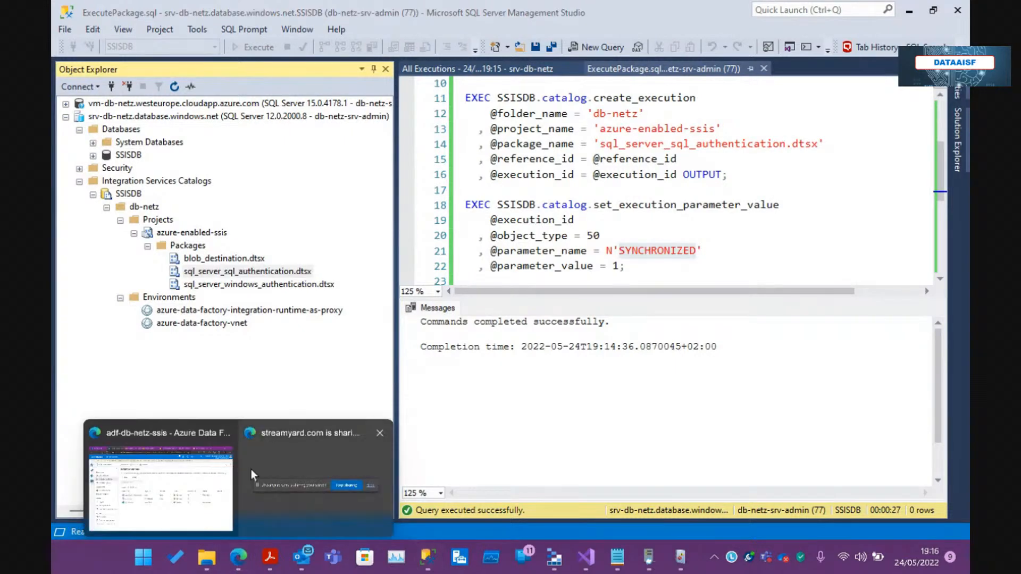
pyautogui.click(160, 481)
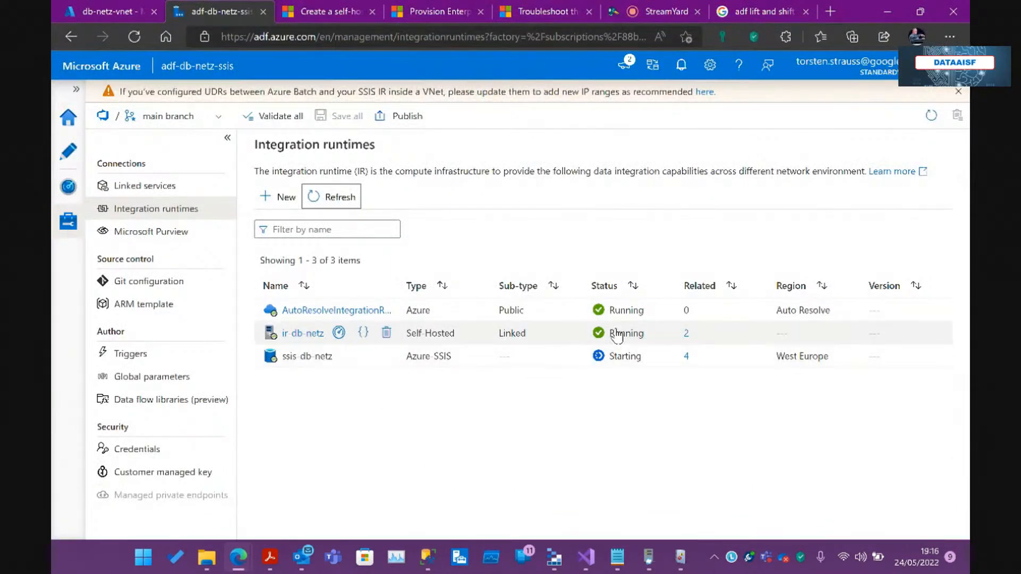
pyautogui.click(336, 200)
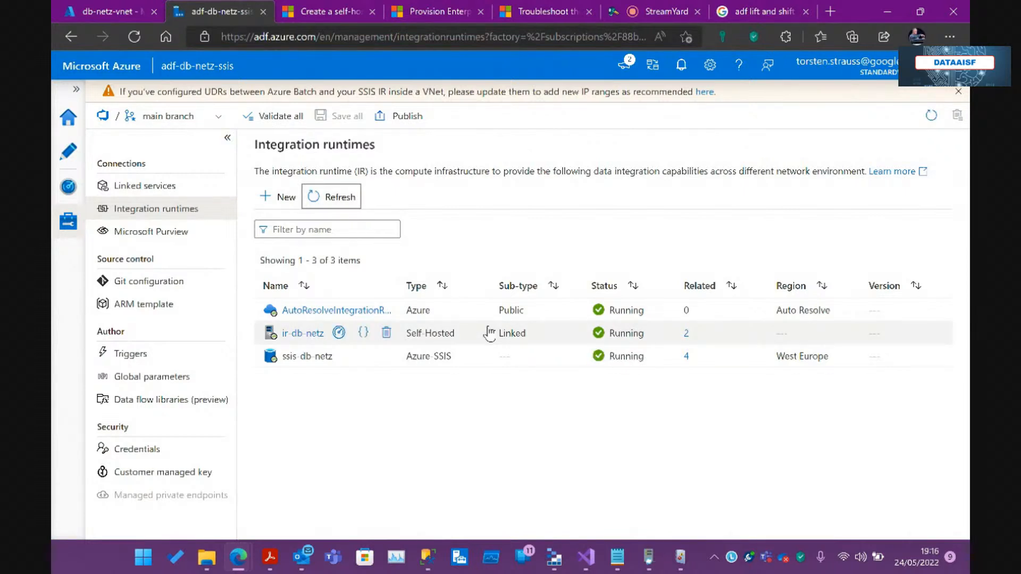
pyautogui.moveTo(270, 557)
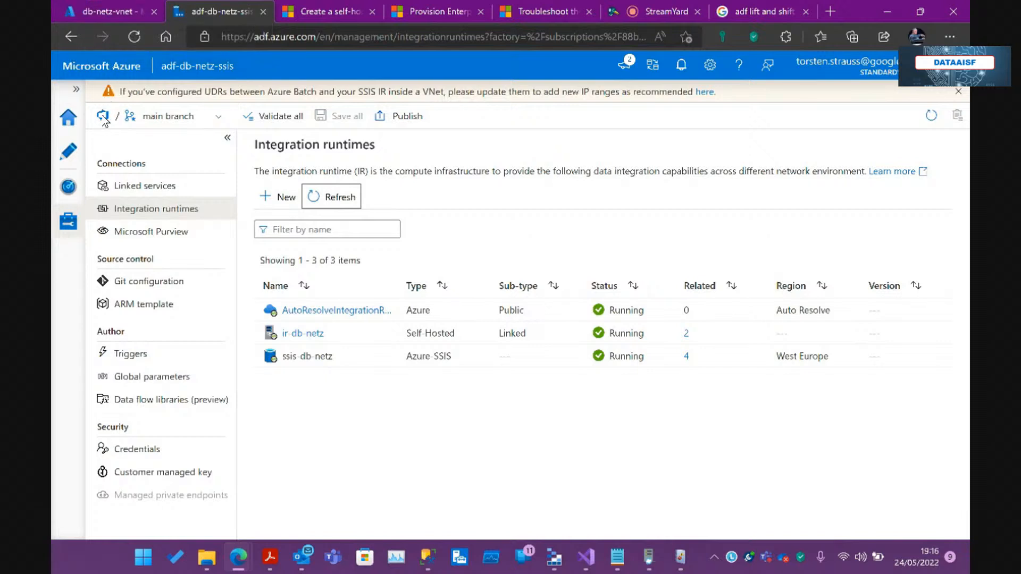
# - Open the Data Factory authoring workspace, expand the existing pipelines, and create a new pipeline
pyautogui.click(72, 155)
pyautogui.click(104, 174)
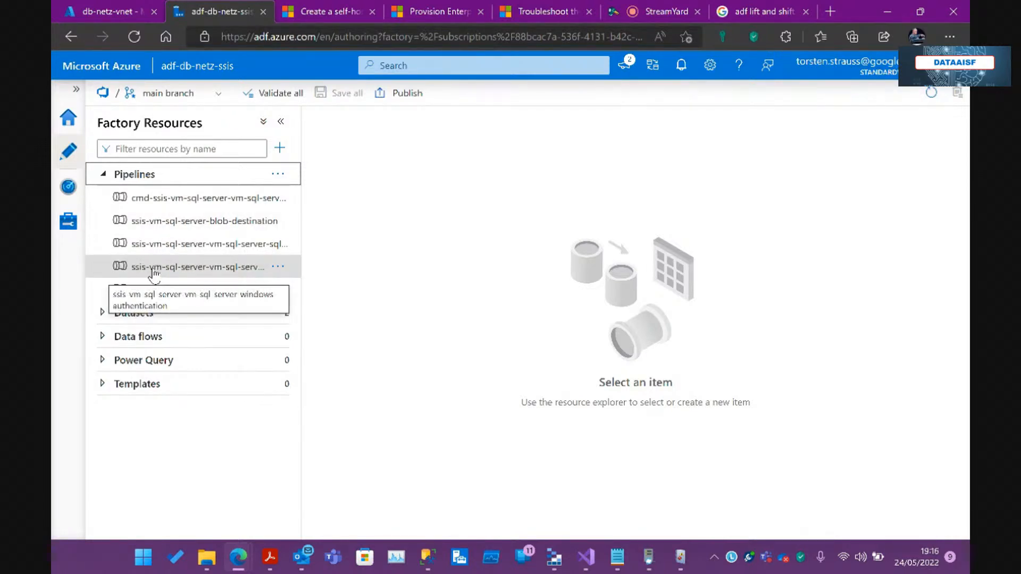
pyautogui.click(278, 174)
pyautogui.click(309, 198)
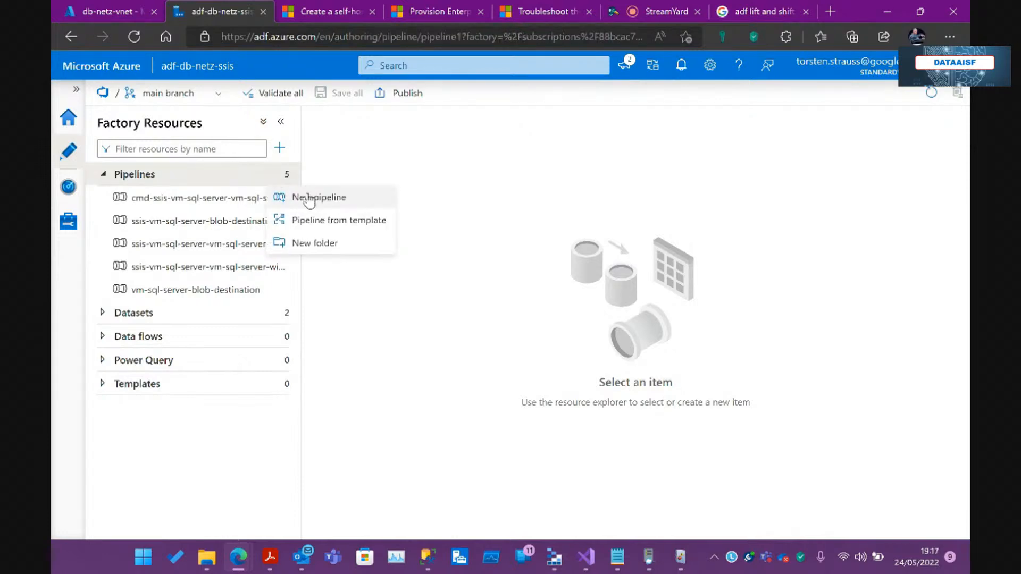
# - Search the activities for ssis and add an Execute SSIS package activity to the pipeline canvas
pyautogui.click(372, 169)
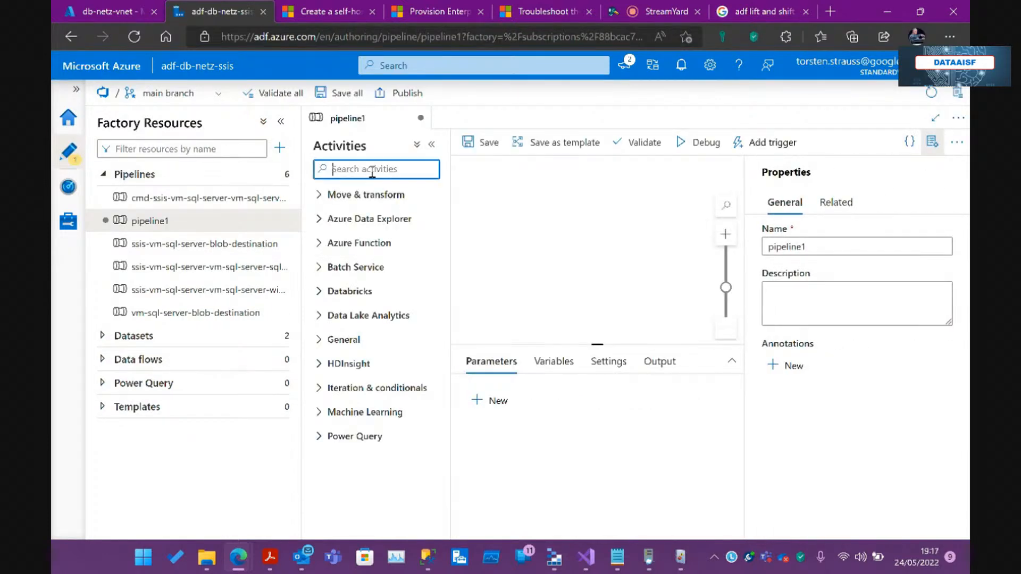
pyautogui.write('ssis')
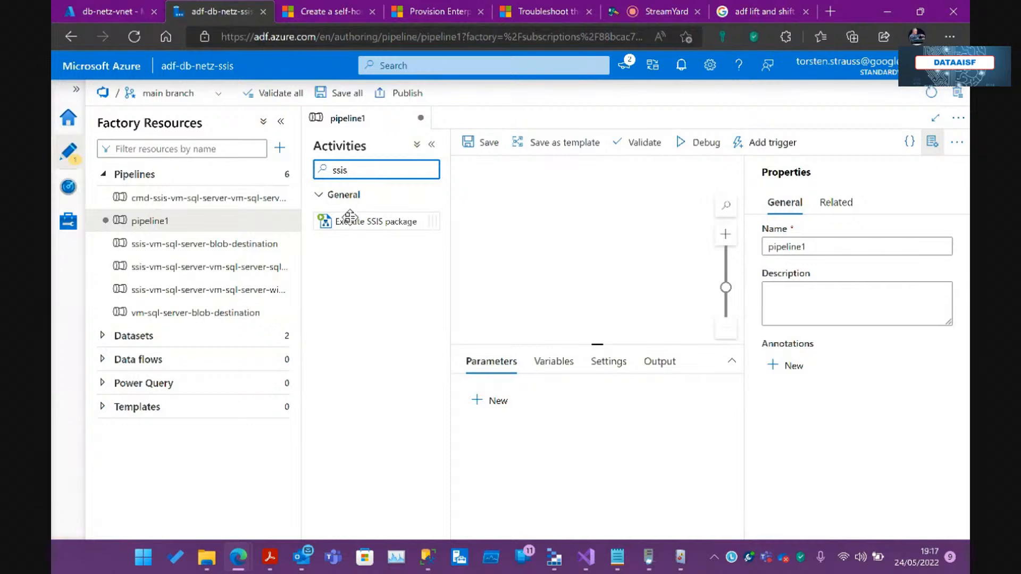
pyautogui.moveTo(355, 222); pyautogui.dragTo(591, 250)
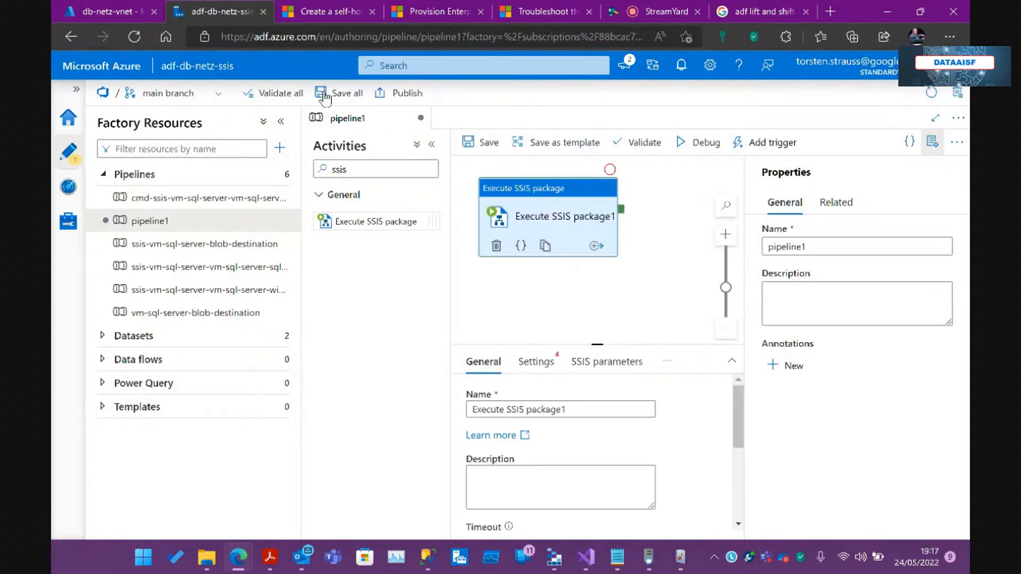
# - Collapse the resources and activities panes, enlarge the configuration area, and select the Execute SSIS package activity to show its general settings
pyautogui.click(280, 121)
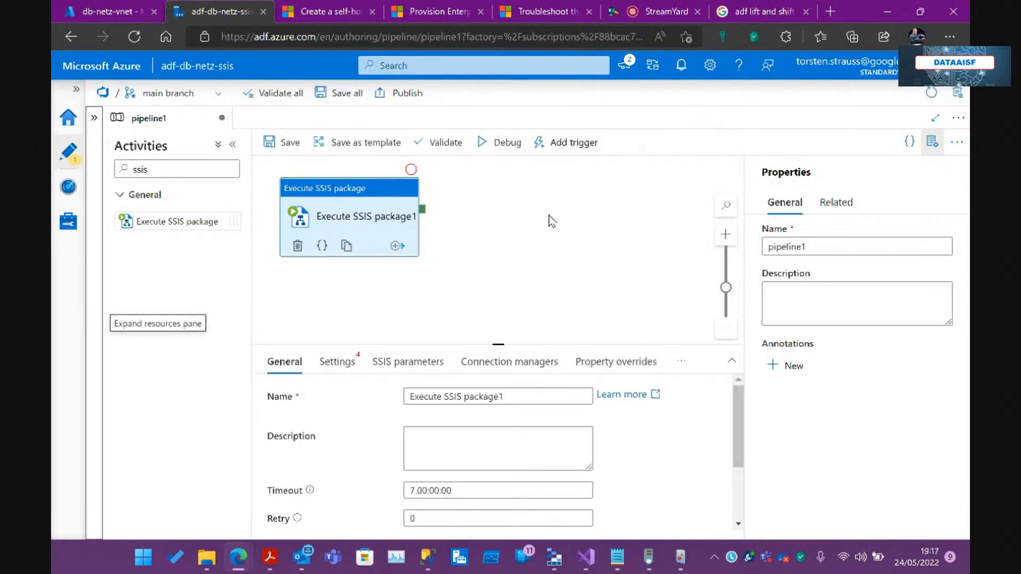
pyautogui.click(806, 247)
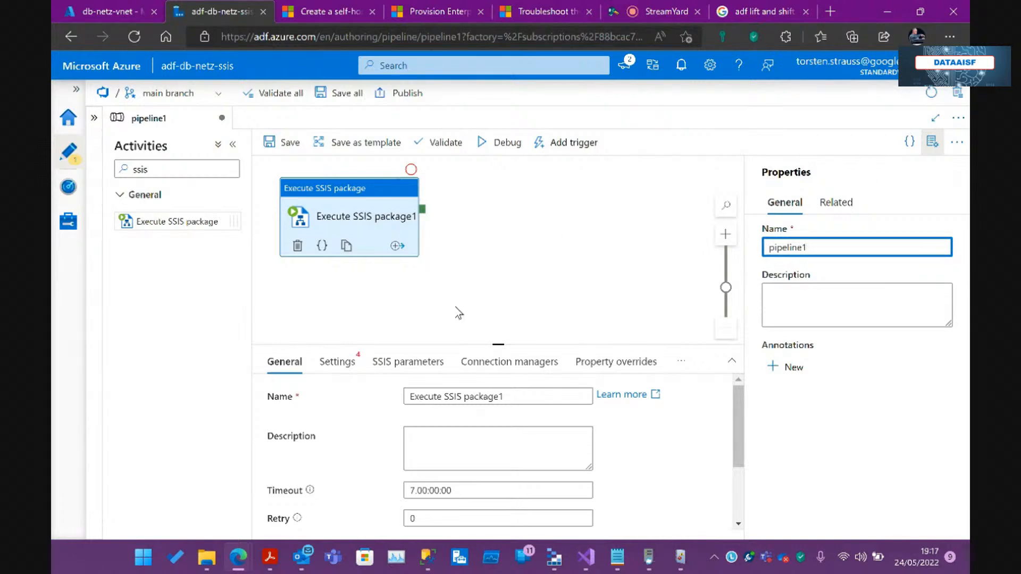
pyautogui.click(504, 340)
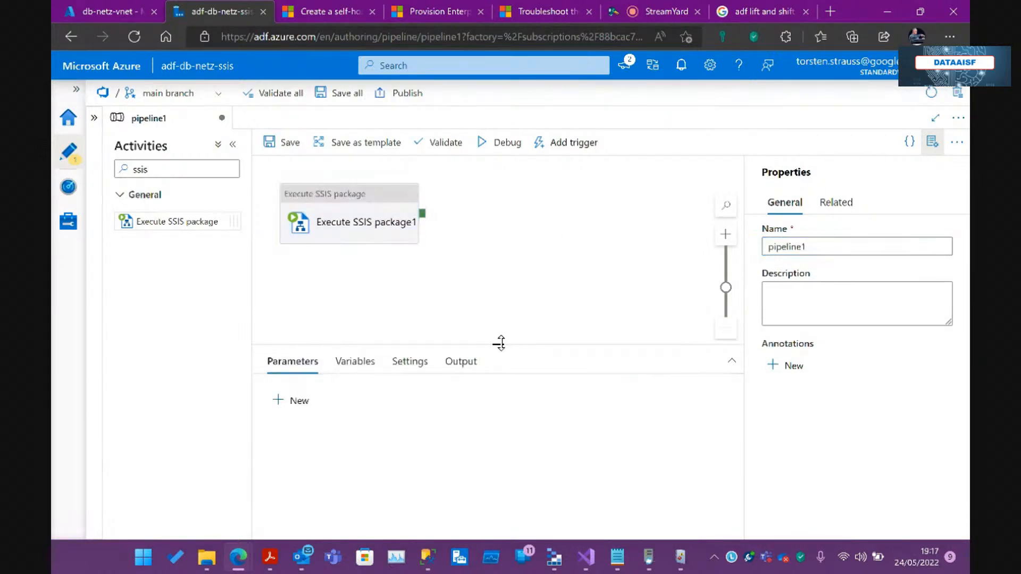
pyautogui.moveTo(499, 344); pyautogui.dragTo(490, 292)
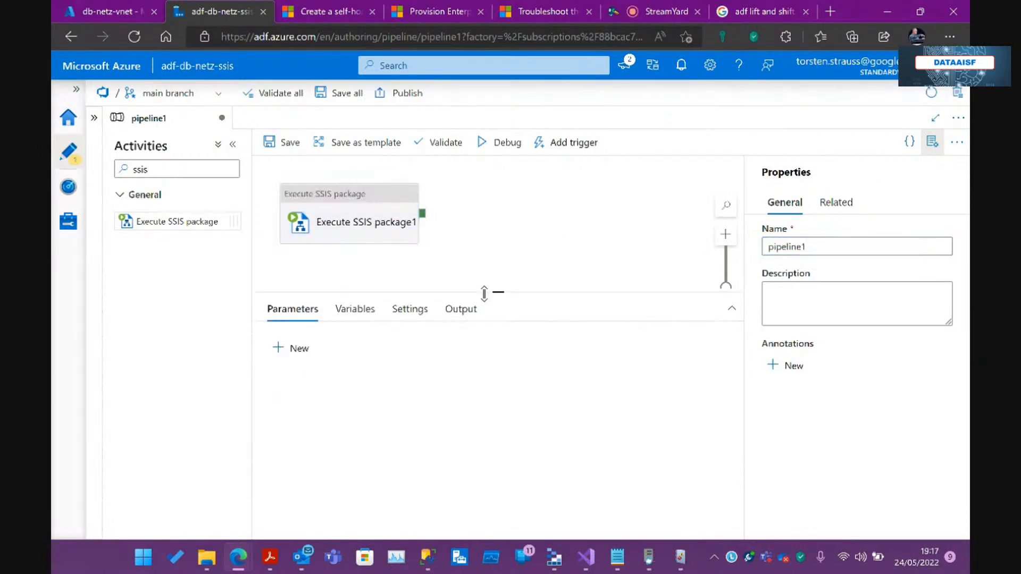
pyautogui.click(342, 230)
pyautogui.click(219, 144)
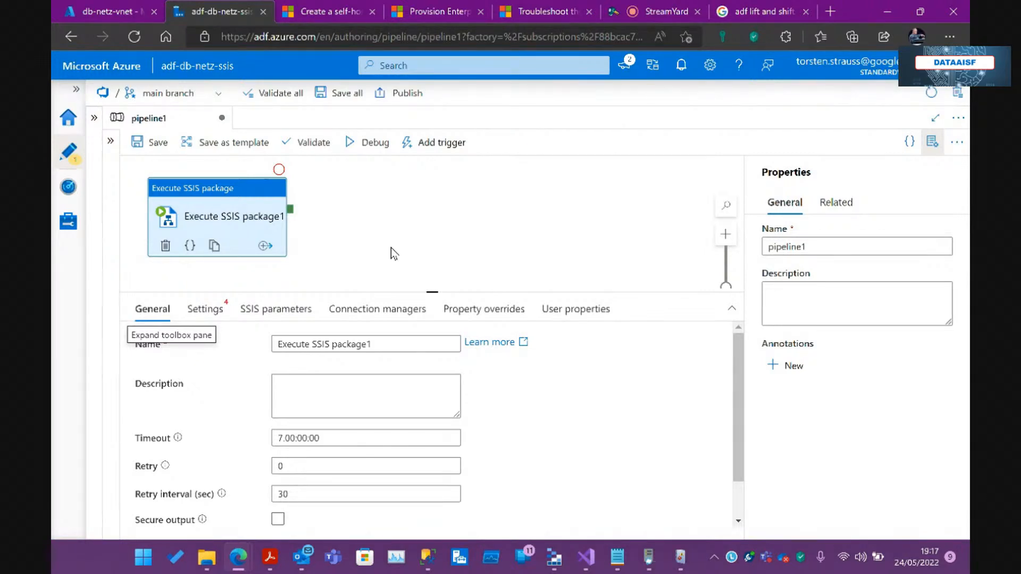
# - Switch to SQL Server Management Studio to view the SSISDB catalog, and minimize it to return to the pipeline in Edge
pyautogui.click(428, 557)
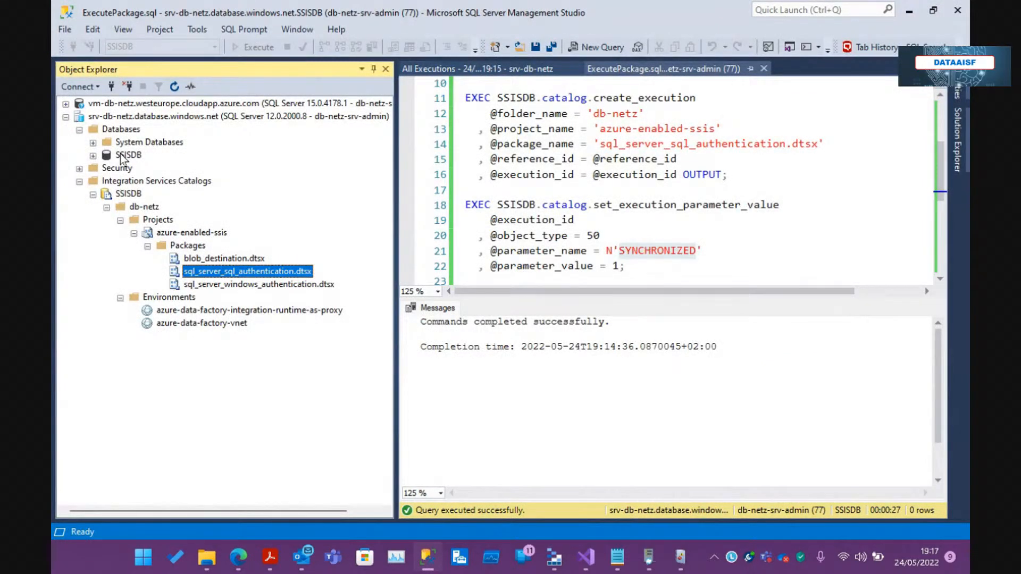
pyautogui.click(909, 10)
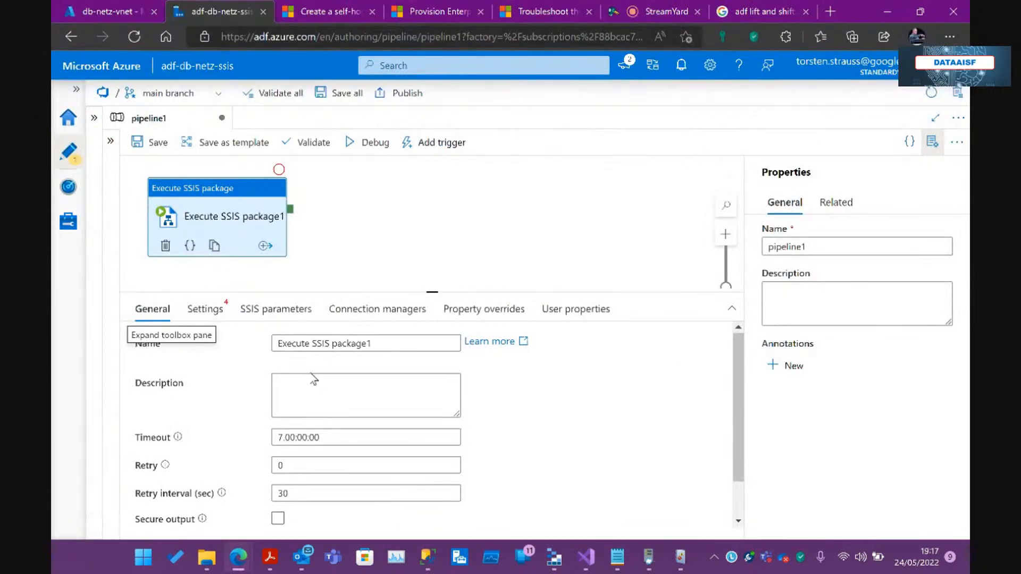
# - In the activity's settings, choose the ssis-db-netz Azure-SSIS integration runtime and SSISDB as the package location
pyautogui.click(211, 306)
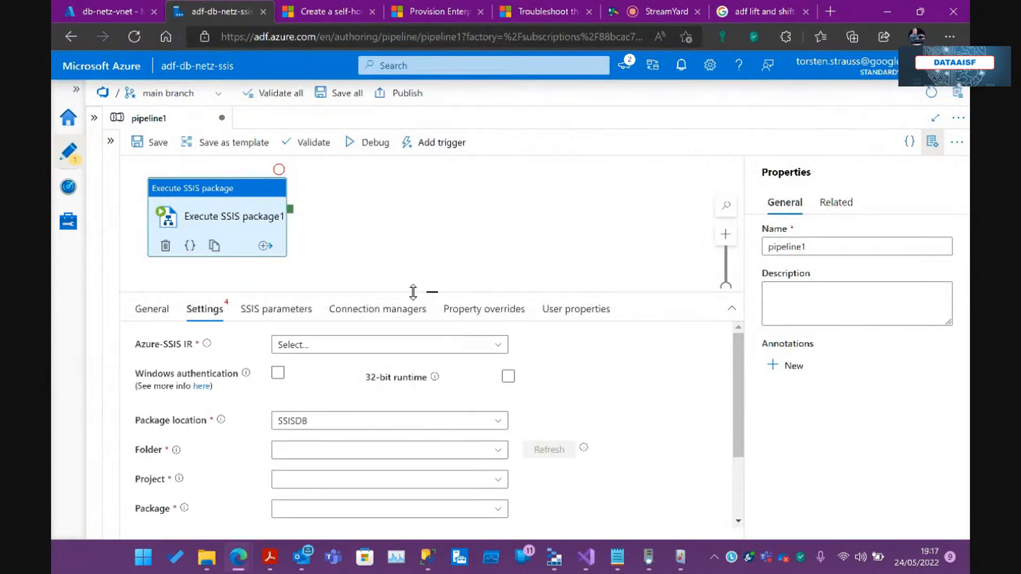
pyautogui.moveTo(415, 291); pyautogui.dragTo(484, 195)
pyautogui.click(381, 248)
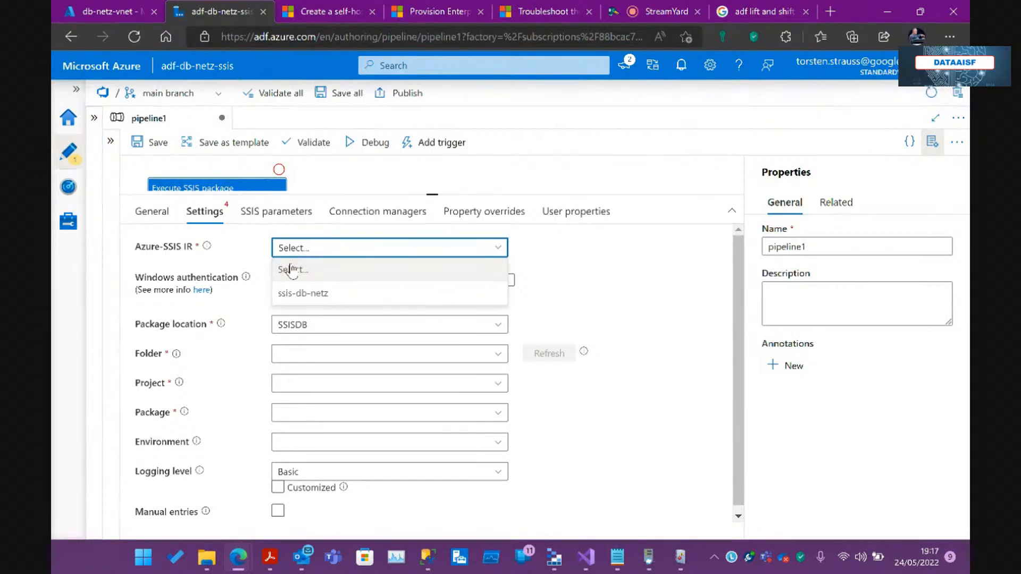
pyautogui.click(309, 295)
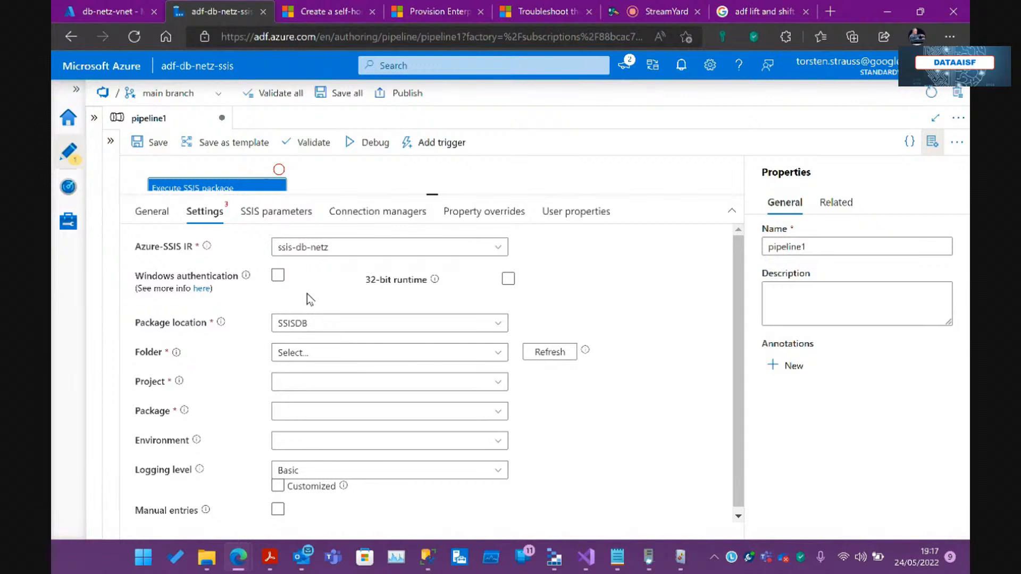
pyautogui.click(364, 330)
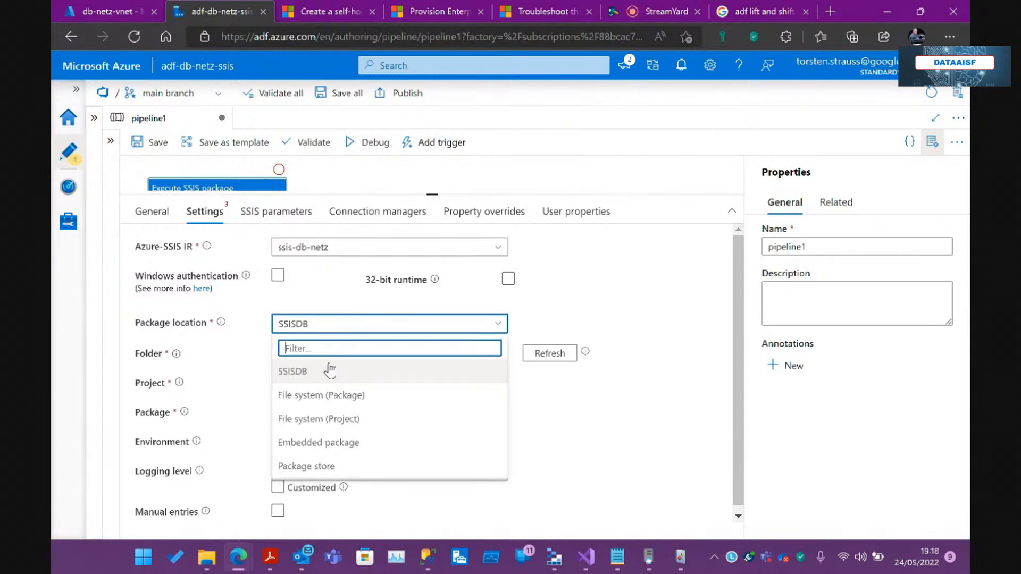
pyautogui.click(301, 376)
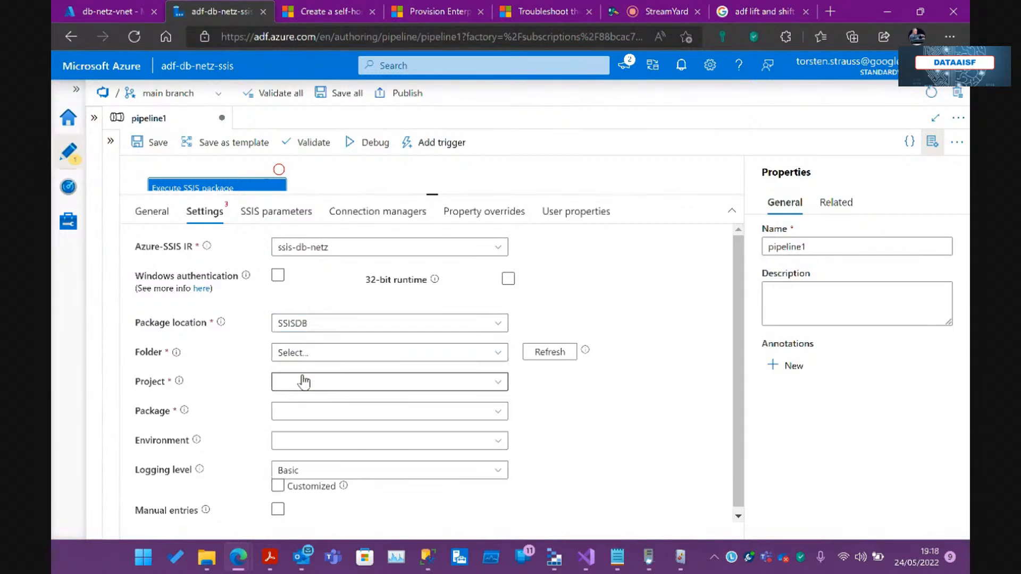
# - Choose the db-netz folder, the azure-enabled-ssis project and the sql_server_sql_authentication.dtsx package for the activity
pyautogui.click(338, 358)
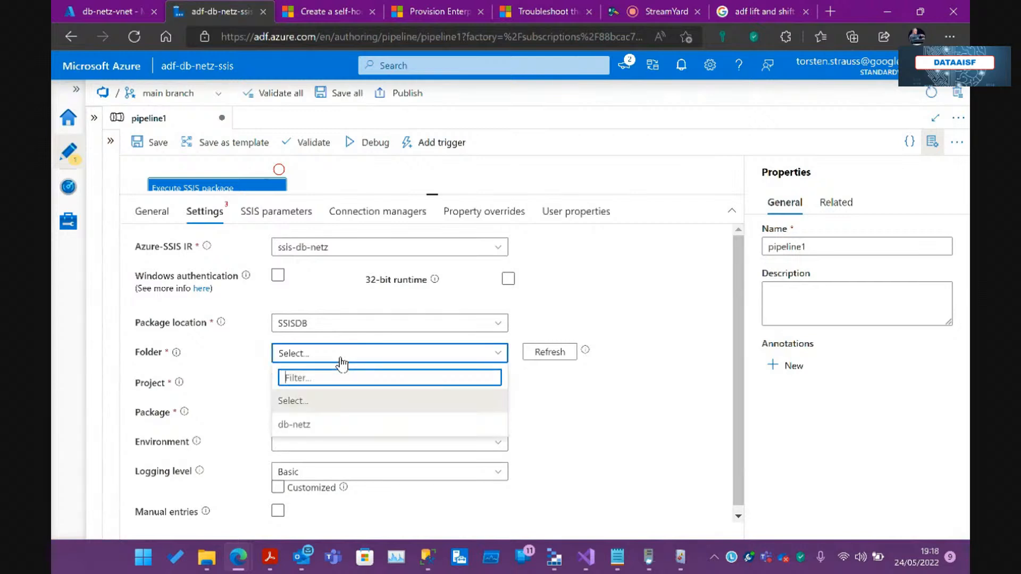
pyautogui.click(314, 435)
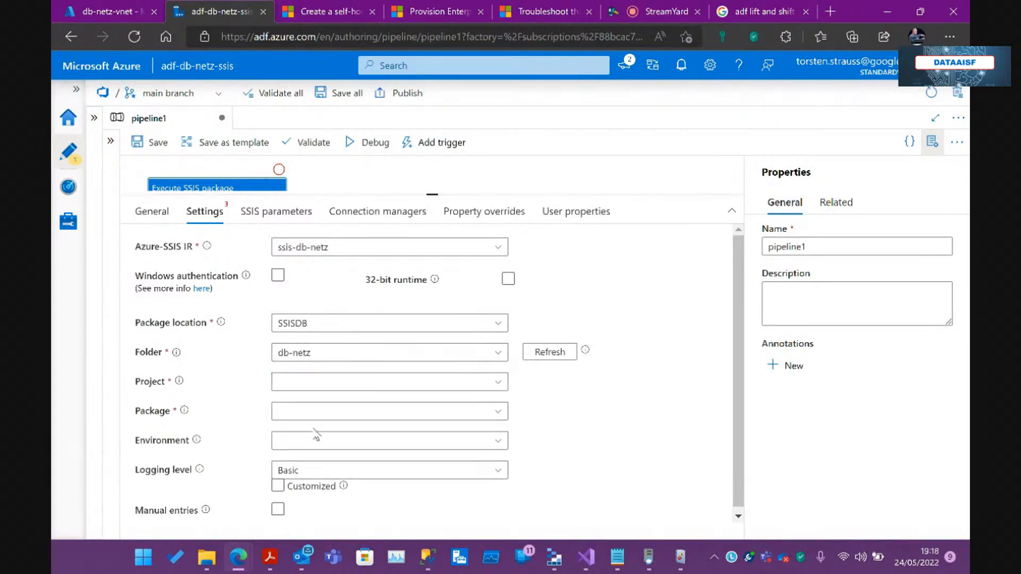
pyautogui.click(371, 387)
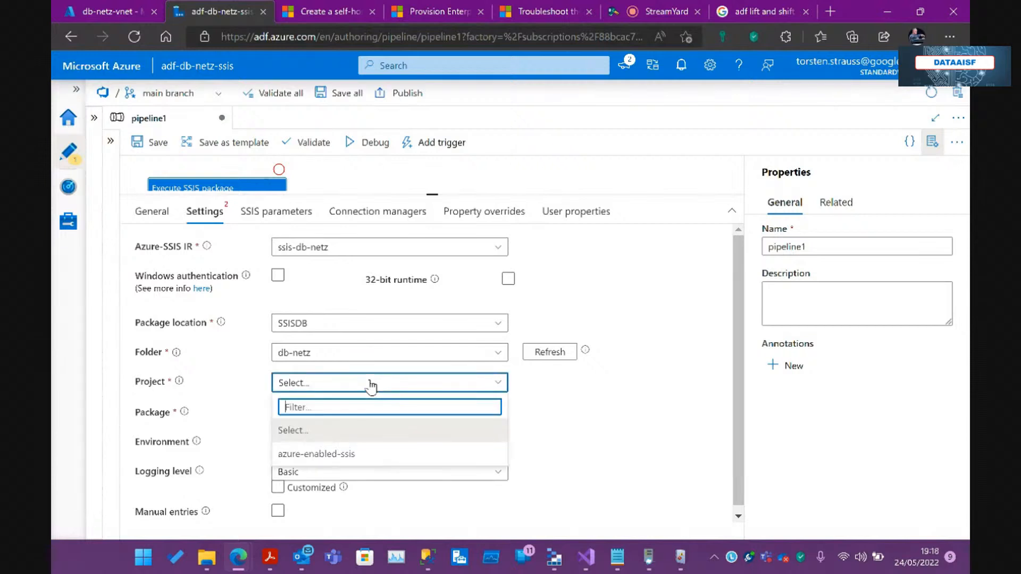
pyautogui.click(327, 456)
pyautogui.click(393, 417)
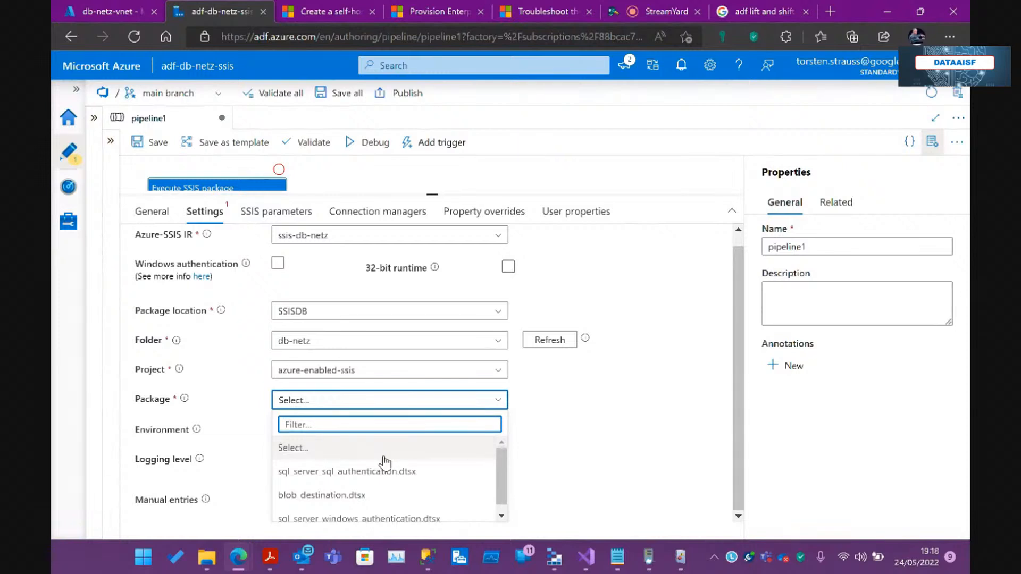
pyautogui.click(378, 472)
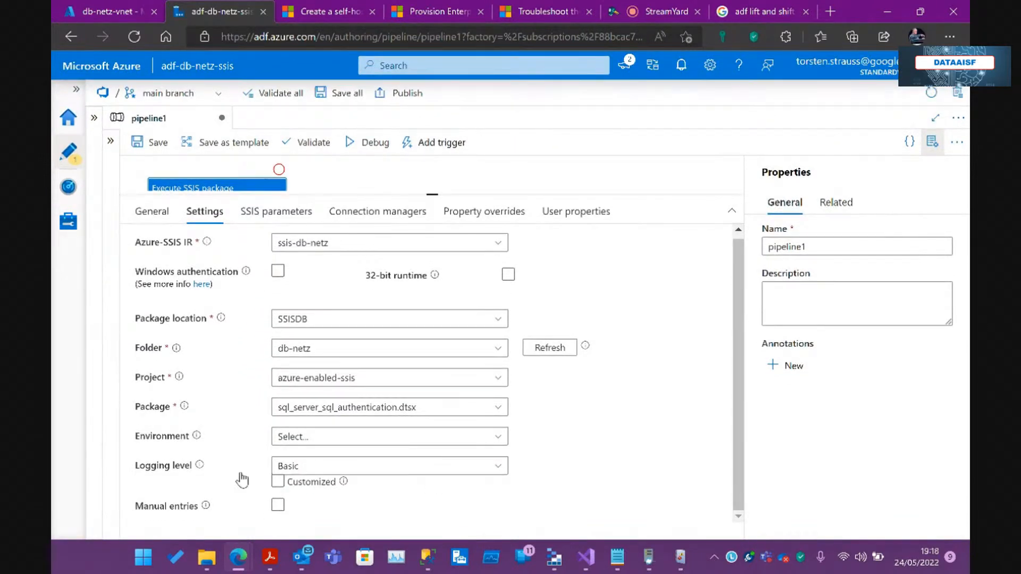
# - Look through the logging levels offered for the SSIS package activity
pyautogui.click(316, 472)
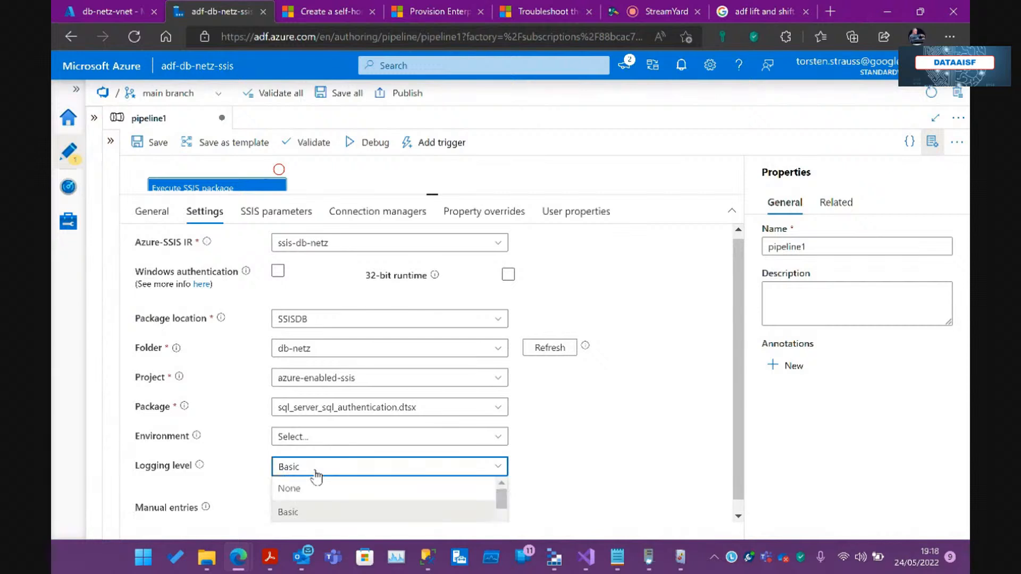
pyautogui.scroll(-1, 342, 505)
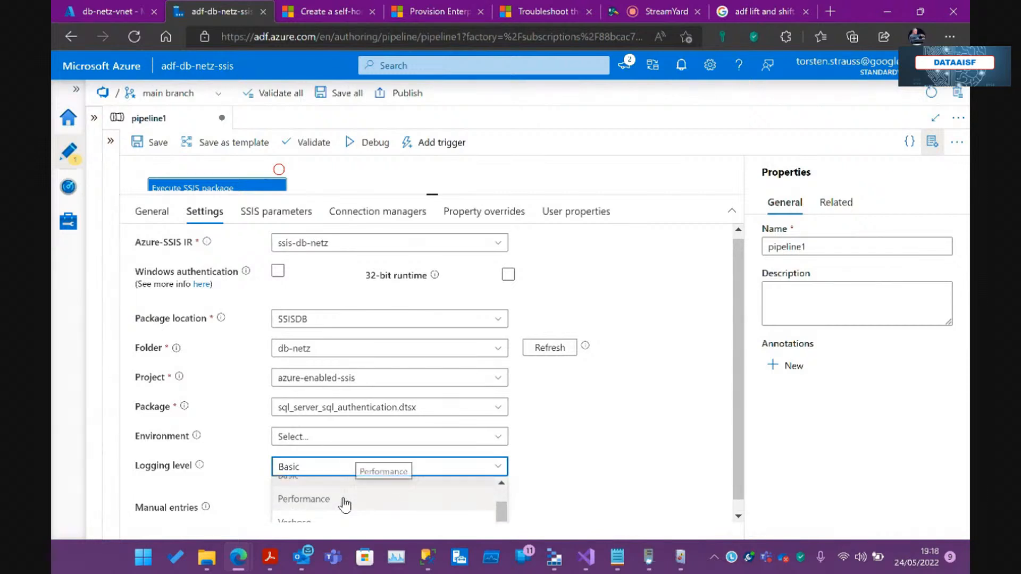
pyautogui.scroll(-1, 345, 506)
pyautogui.scroll(1, 345, 506)
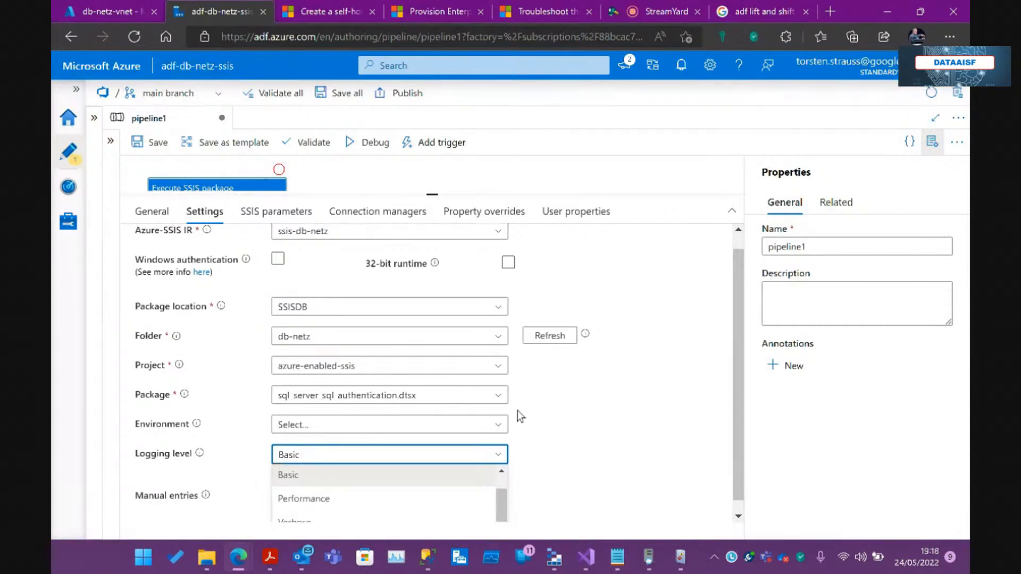
# - In SQL Server Management Studio, open Execute Package for sql_server_sql_authentication.dtsx, enable its environment, and inspect the connection managers and advanced logging levels
pyautogui.click(429, 558)
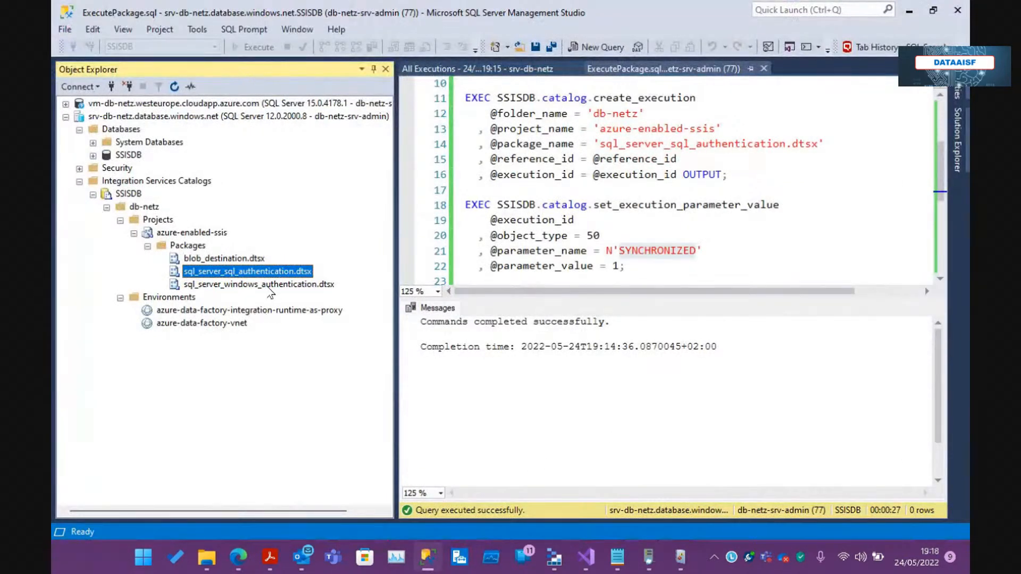
pyautogui.rightClick(274, 271)
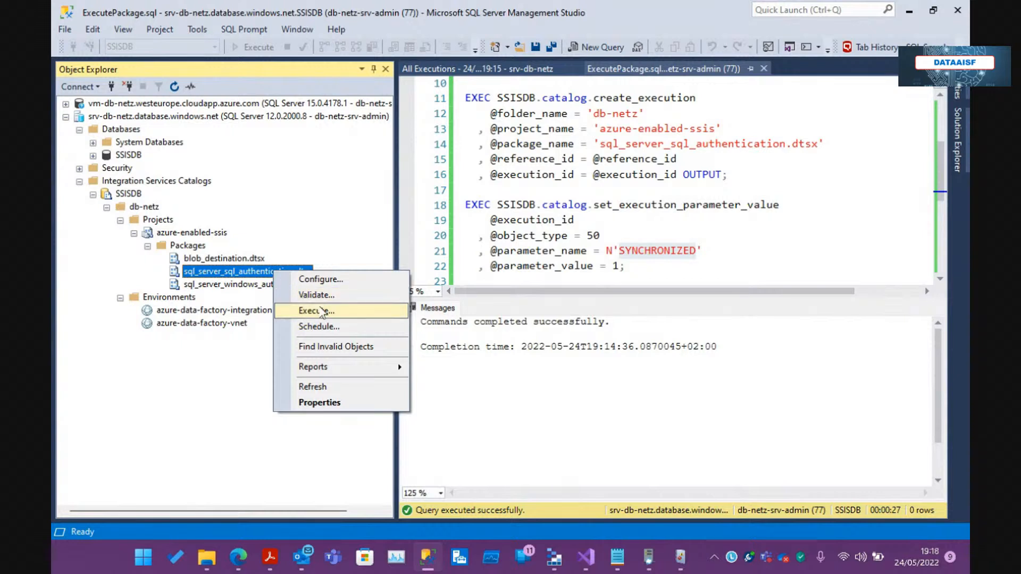
pyautogui.click(323, 312)
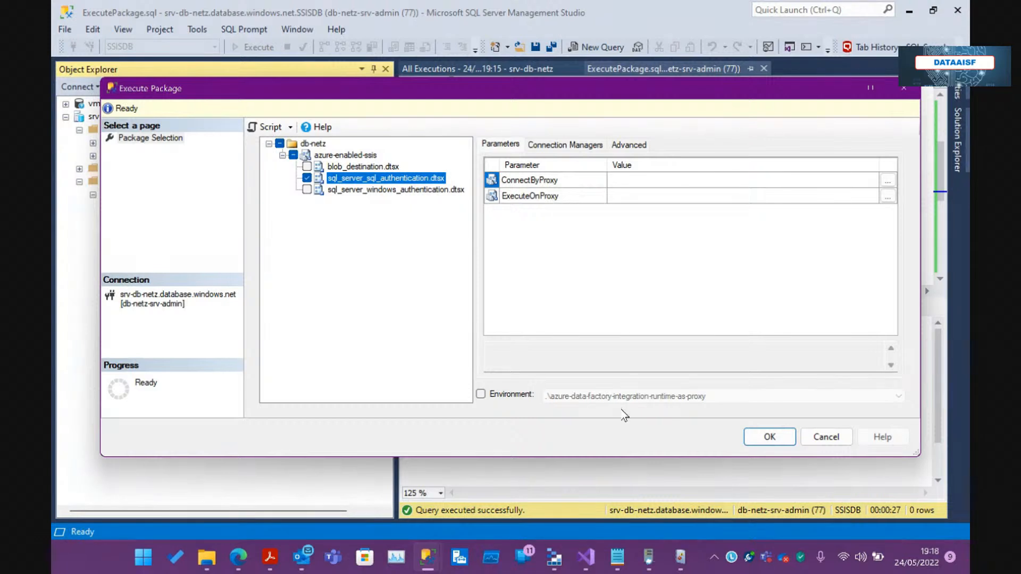
pyautogui.click(519, 394)
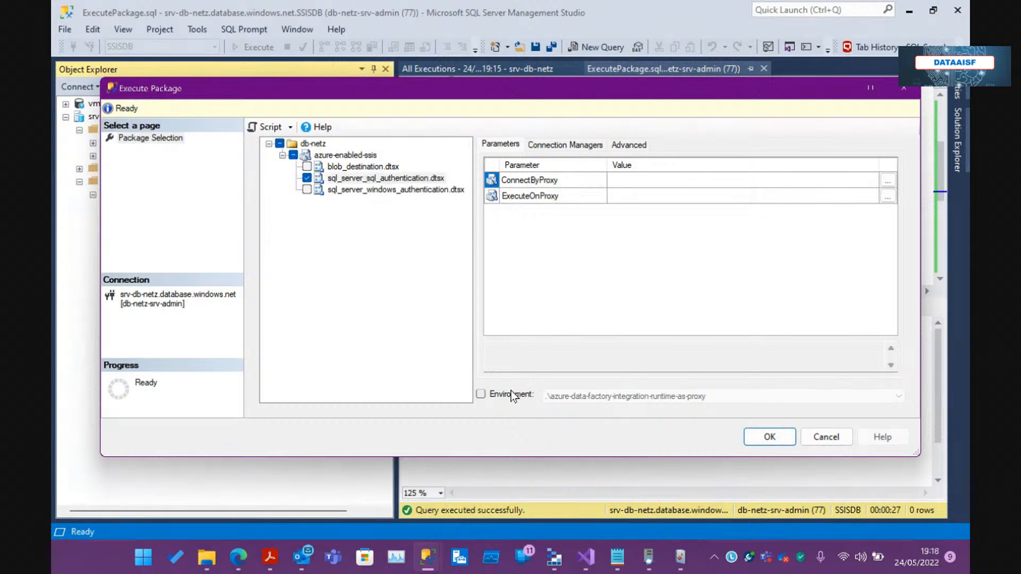
pyautogui.click(565, 147)
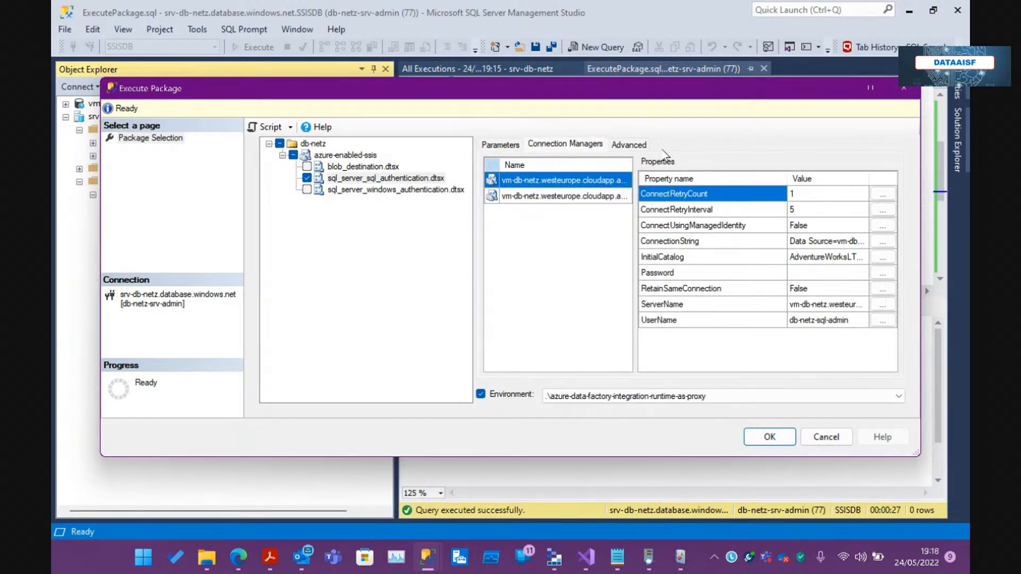
pyautogui.click(629, 145)
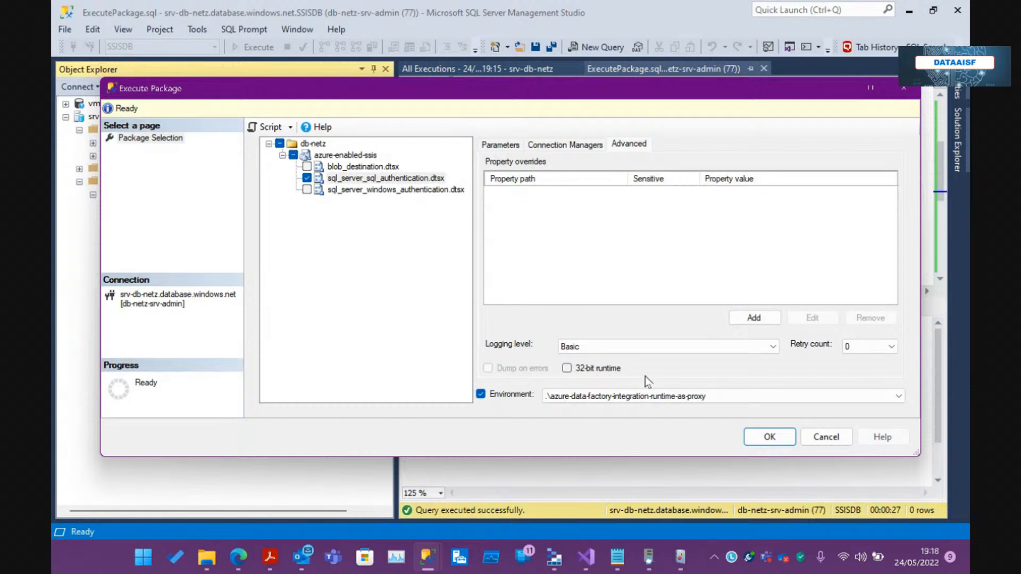
pyautogui.click(645, 349)
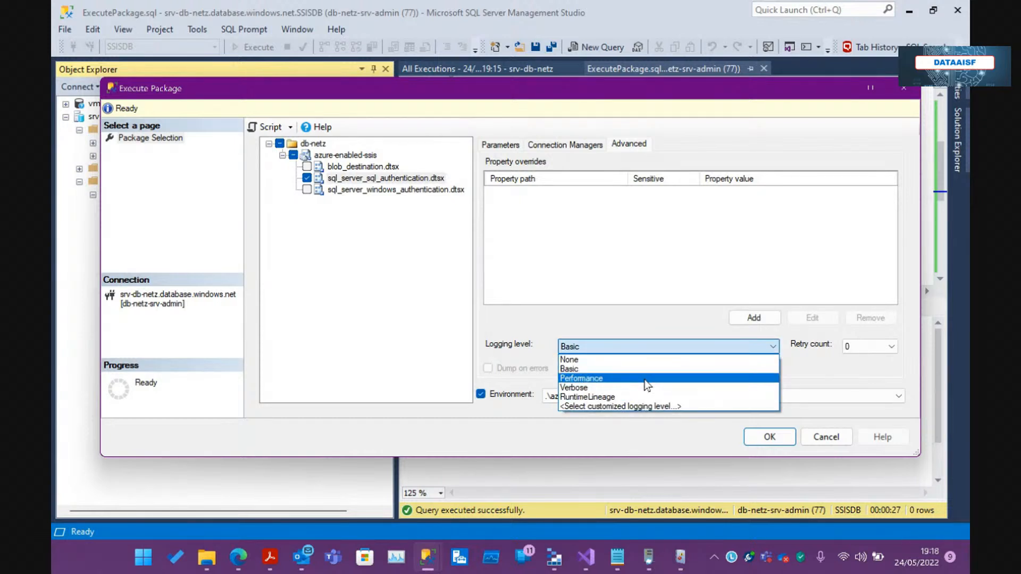
# - Switch back to Edge and set the activity's environment to ./azure-data-factory-integration-runtime-as-proxy
pyautogui.click(239, 554)
pyautogui.click(213, 463)
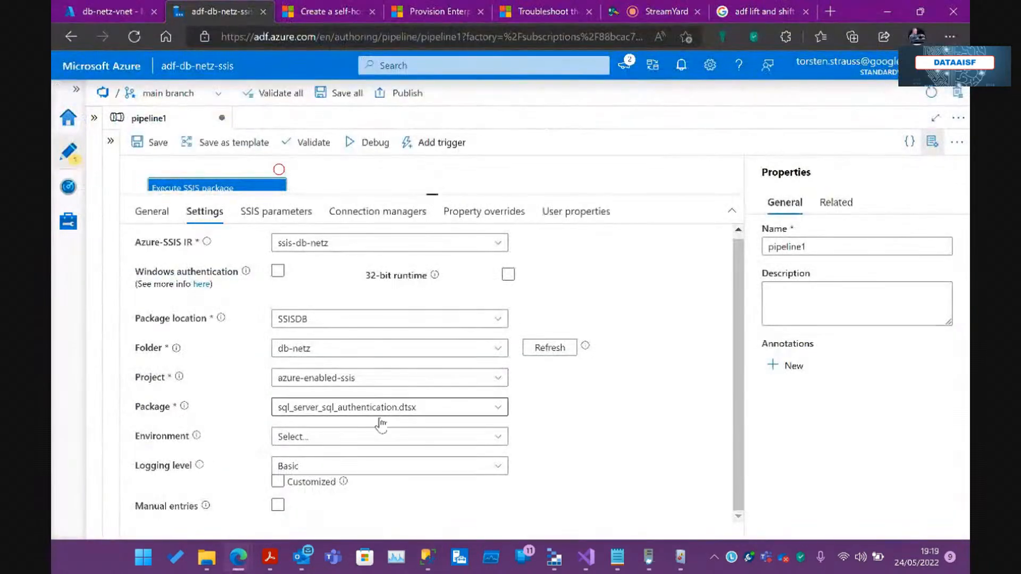
pyautogui.click(367, 437)
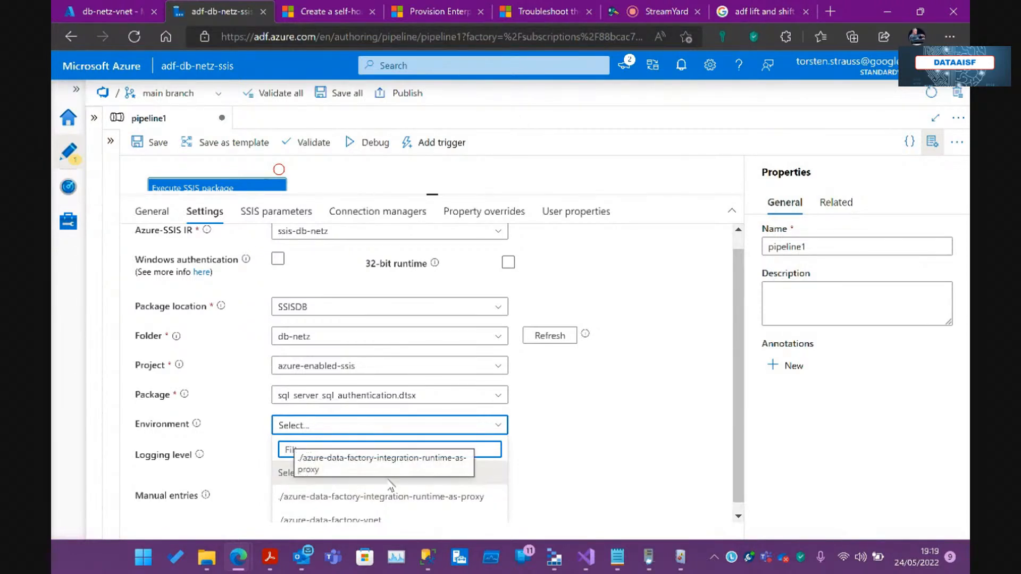
pyautogui.click(435, 499)
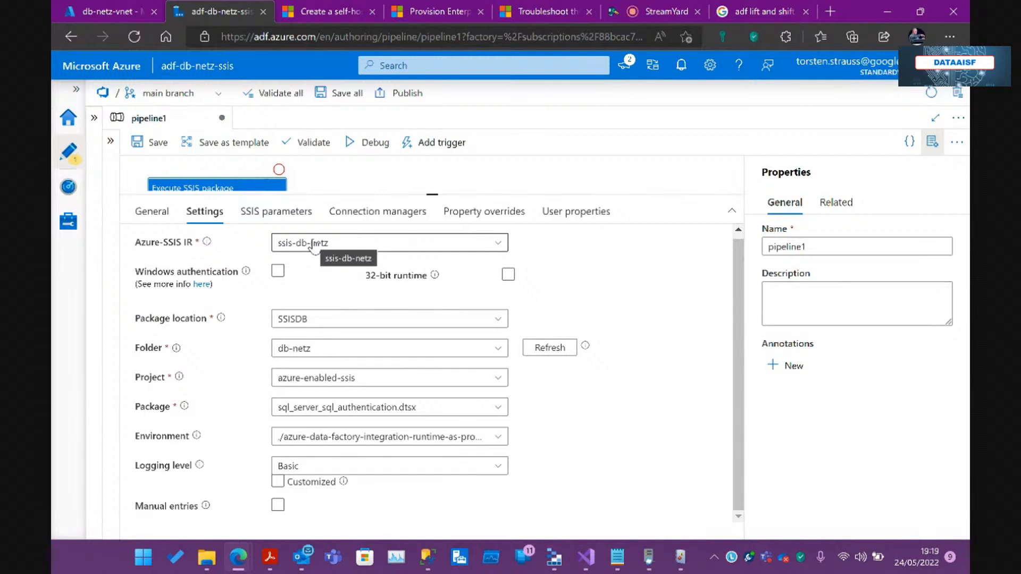
# - Hide the pipeline properties and review the activity's SSIS parameters, connection managers and property overrides
pyautogui.click(286, 218)
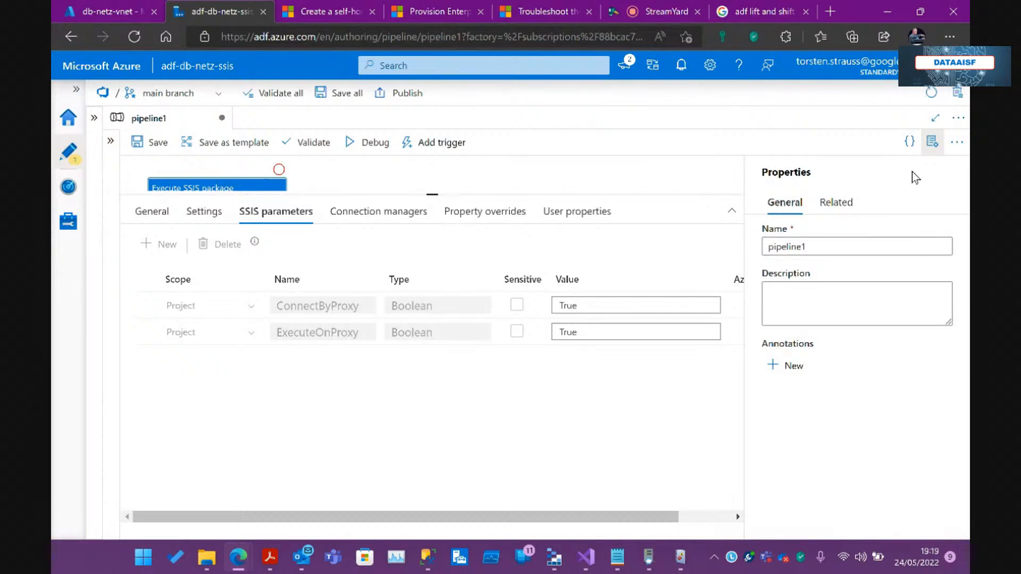
pyautogui.click(932, 141)
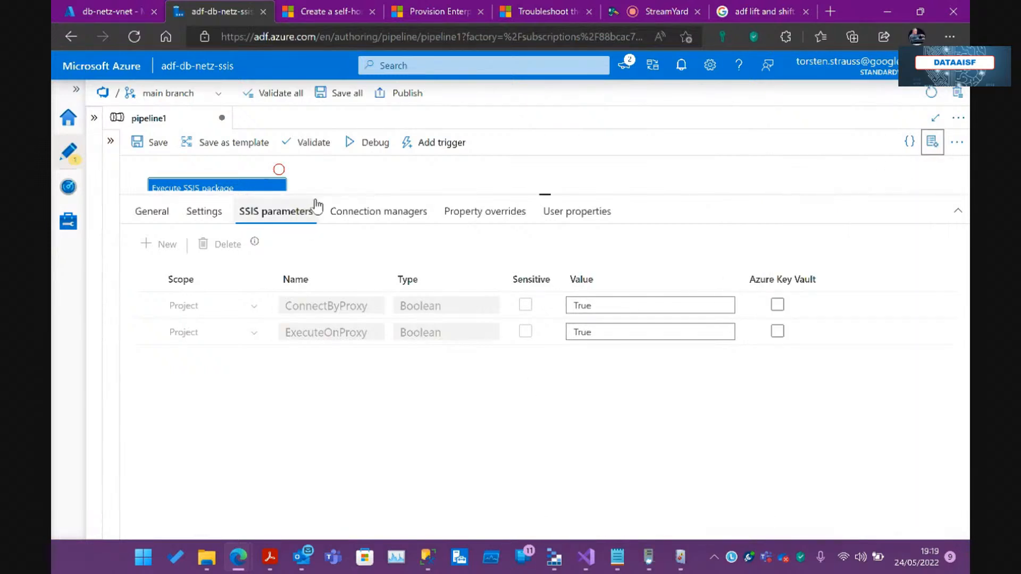
pyautogui.click(204, 213)
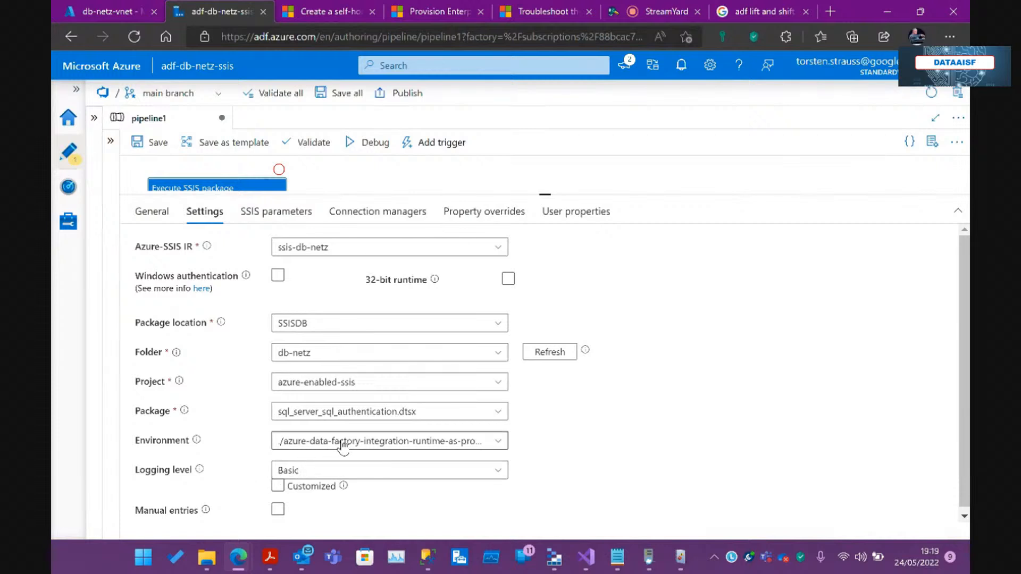
pyautogui.click(287, 211)
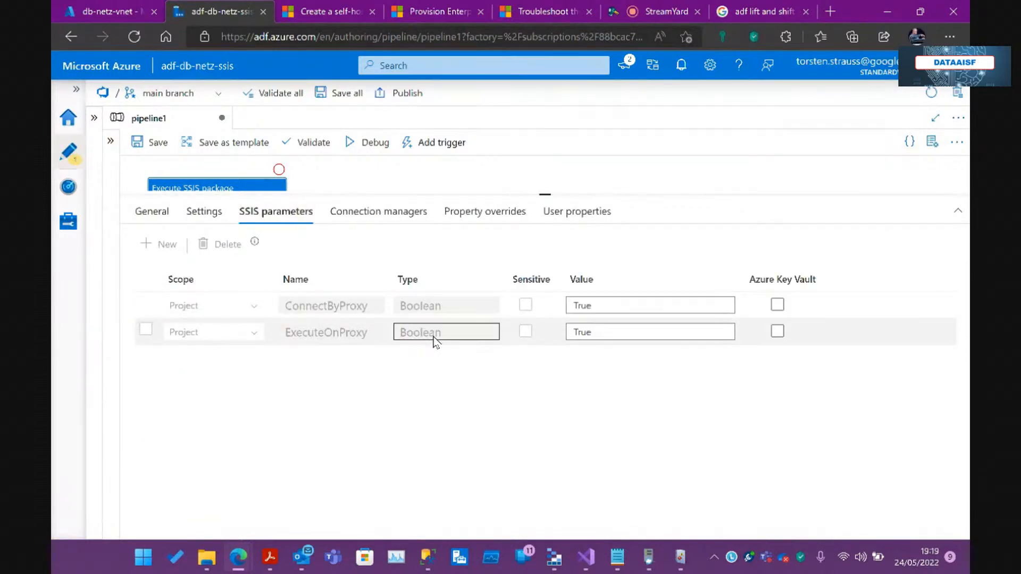
pyautogui.click(362, 215)
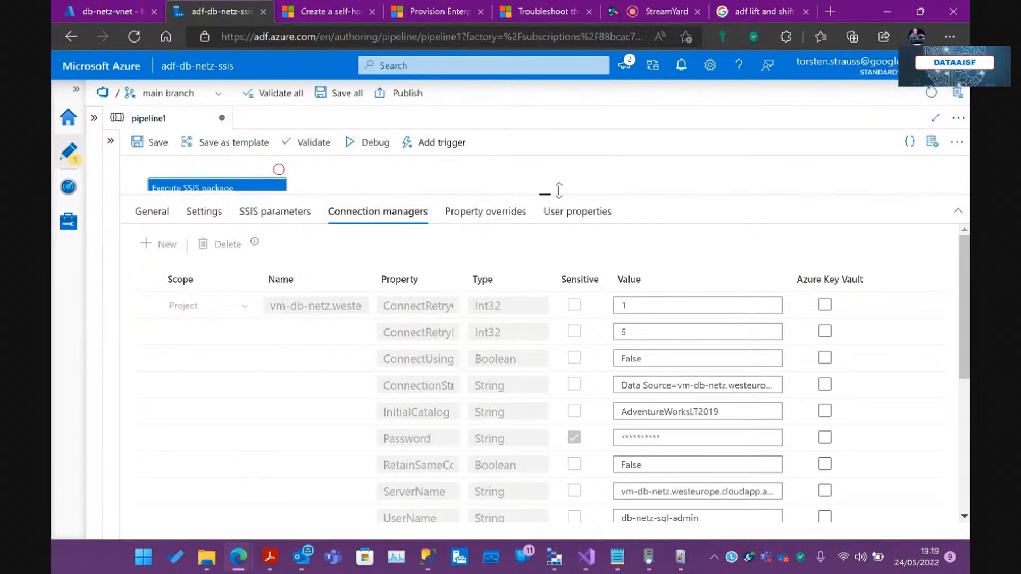
pyautogui.click(490, 212)
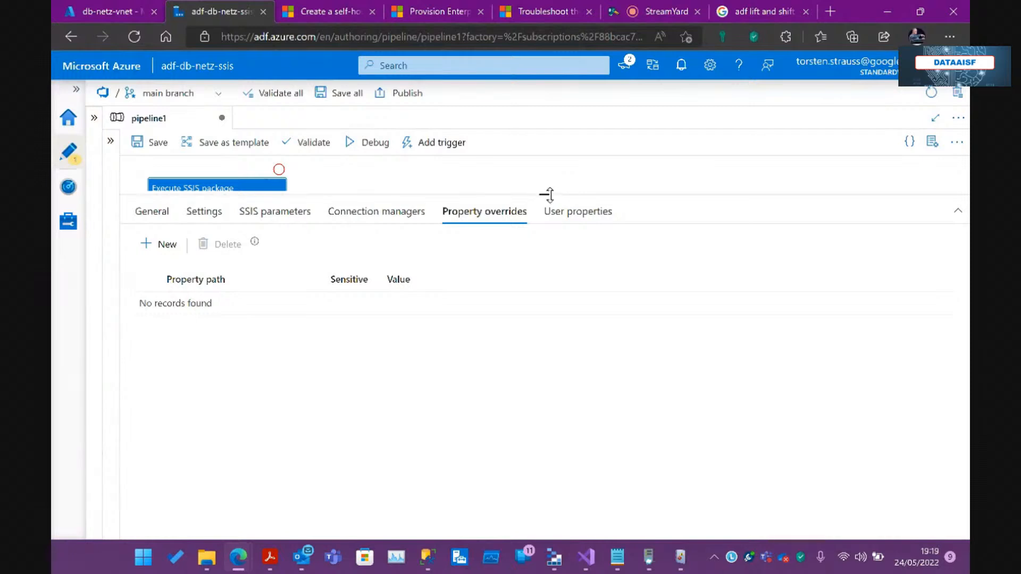
# - Check the activity's user properties and start a debug run of the pipeline
pyautogui.moveTo(547, 196); pyautogui.dragTo(558, 296)
pyautogui.click(587, 317)
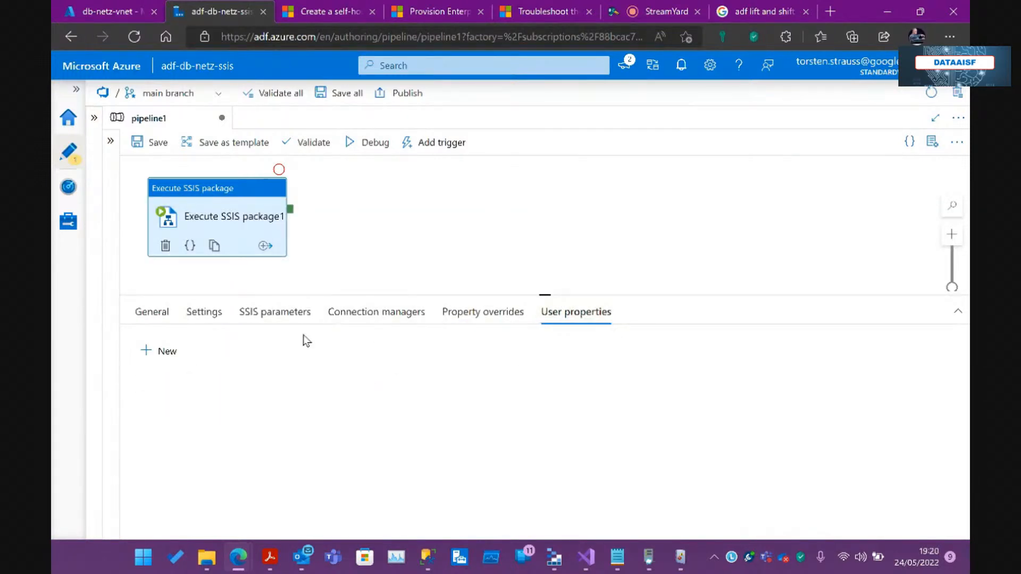
pyautogui.click(367, 144)
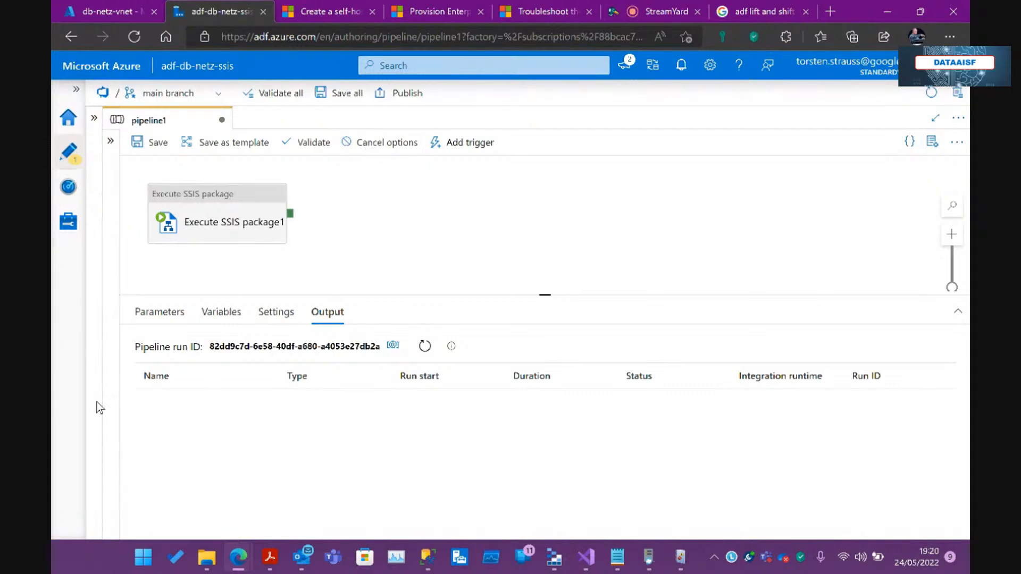
# - Switch to the ExecutePackage.sql window in SQL Server Management Studio and select the top 1000 rows of ssis.Address in AdventureWorksLT2019
pyautogui.moveTo(425, 553)
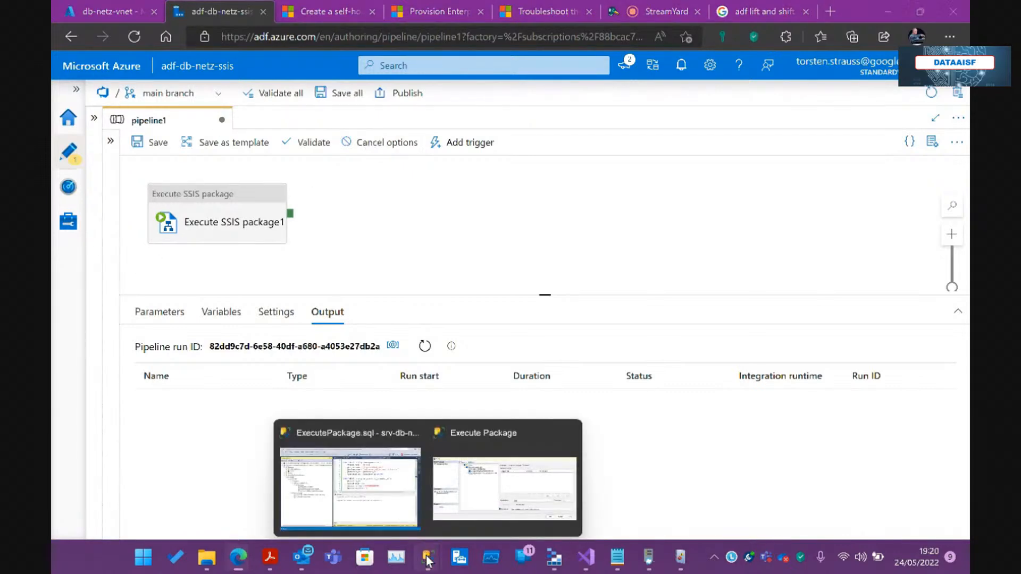
pyautogui.click(368, 495)
pyautogui.click(66, 104)
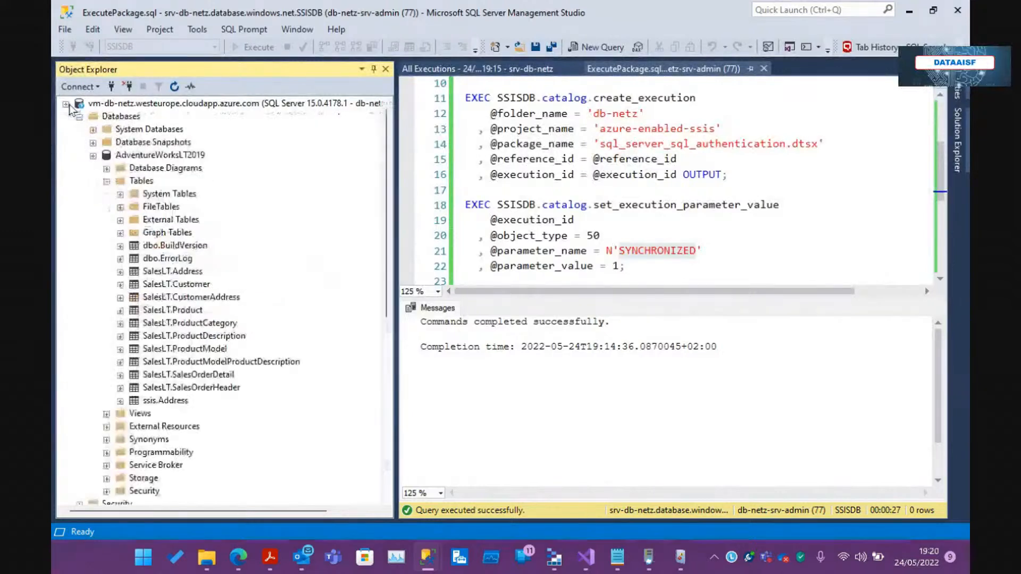
pyautogui.rightClick(157, 400)
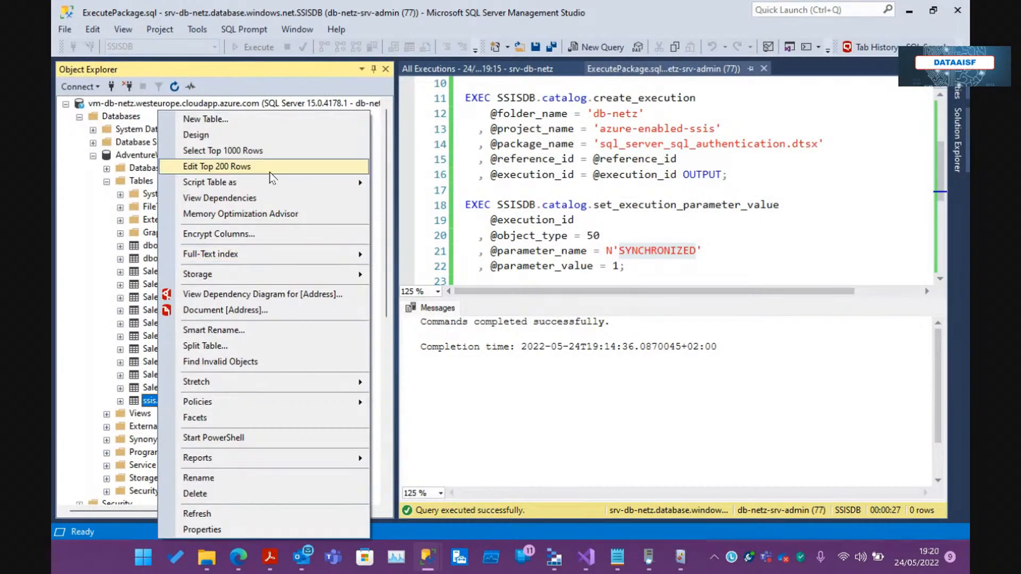
pyautogui.click(260, 150)
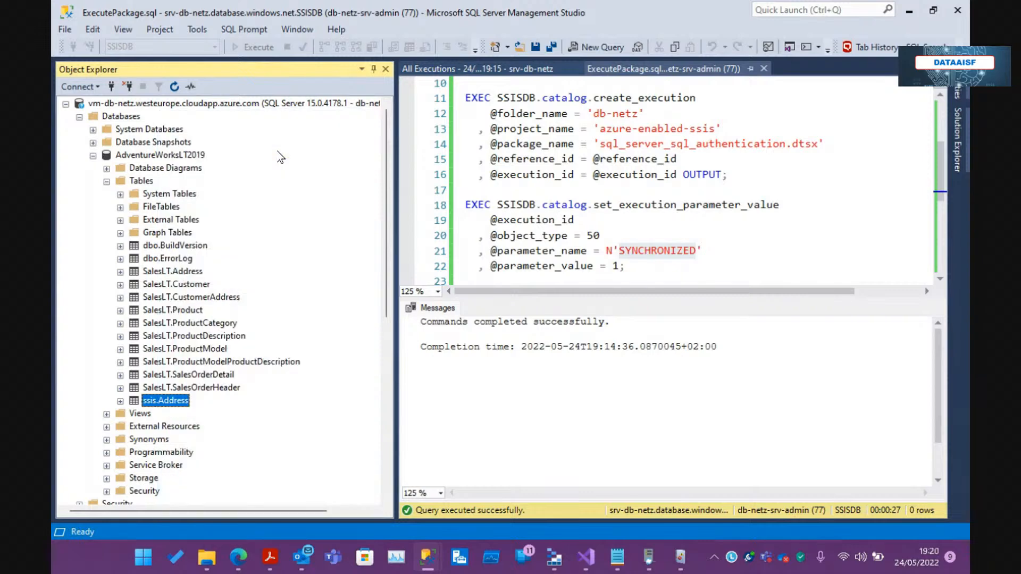
# - Hide Object Explorer and examine the ModifiedDate values in the ssis.Address results
pyautogui.click(374, 69)
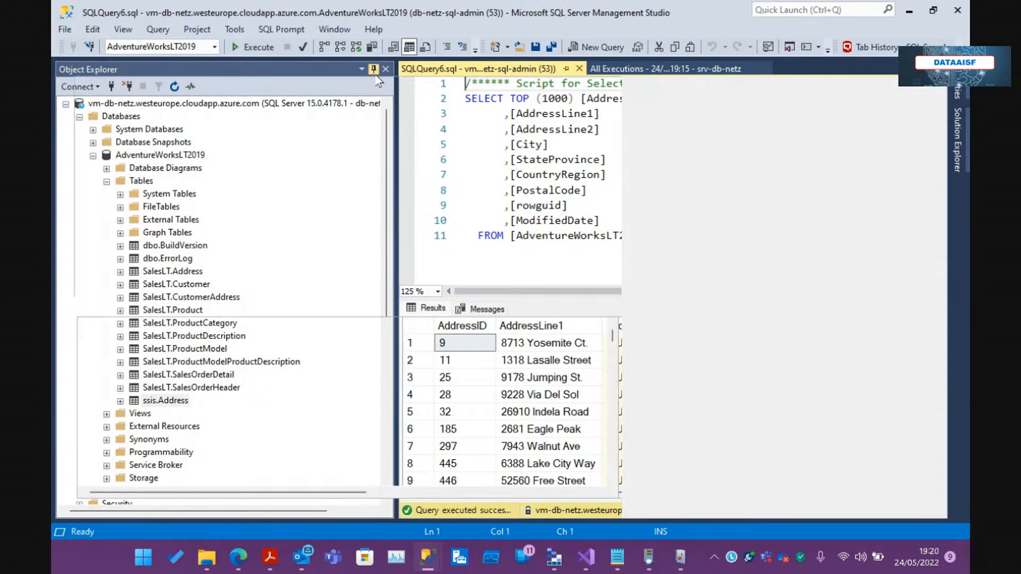
pyautogui.click(446, 375)
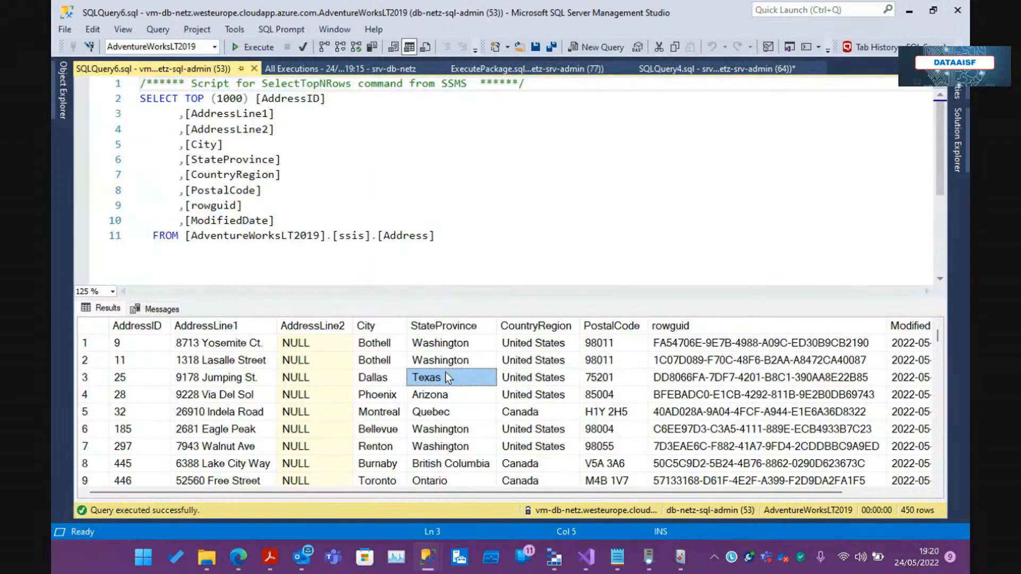
pyautogui.press('Right')
pyautogui.press('Right')
pyautogui.press('Right')
pyautogui.press('Right')
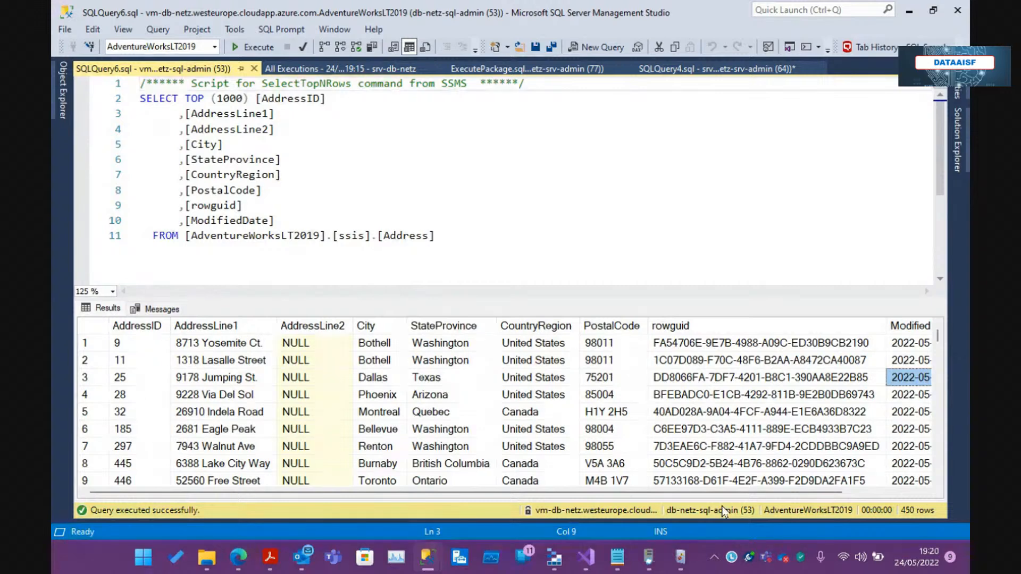
pyautogui.click(908, 491)
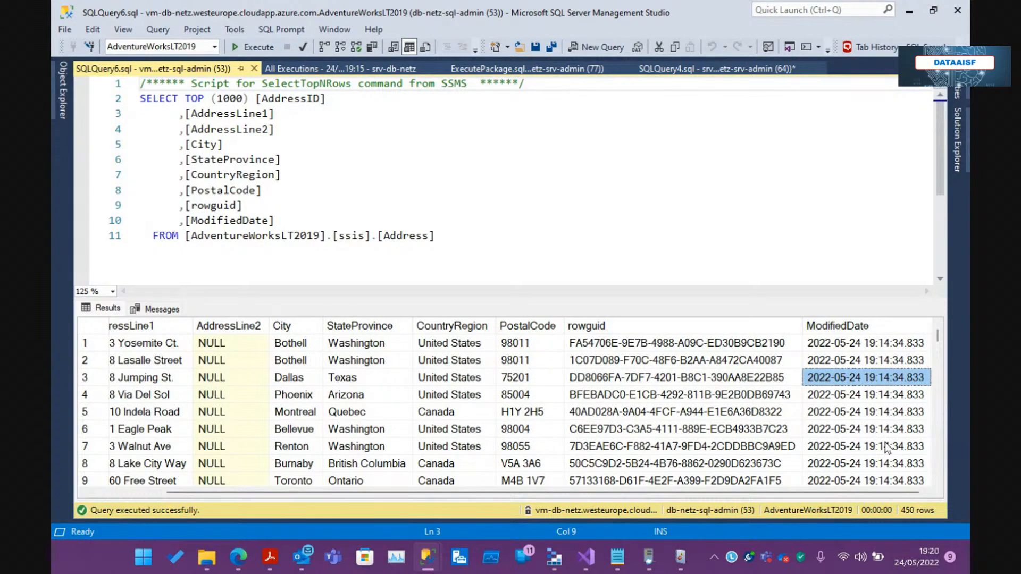
pyautogui.click(901, 349)
# - Rerun the ssis.Address query several times to check the table's rows during the pipeline run
pyautogui.click(746, 257)
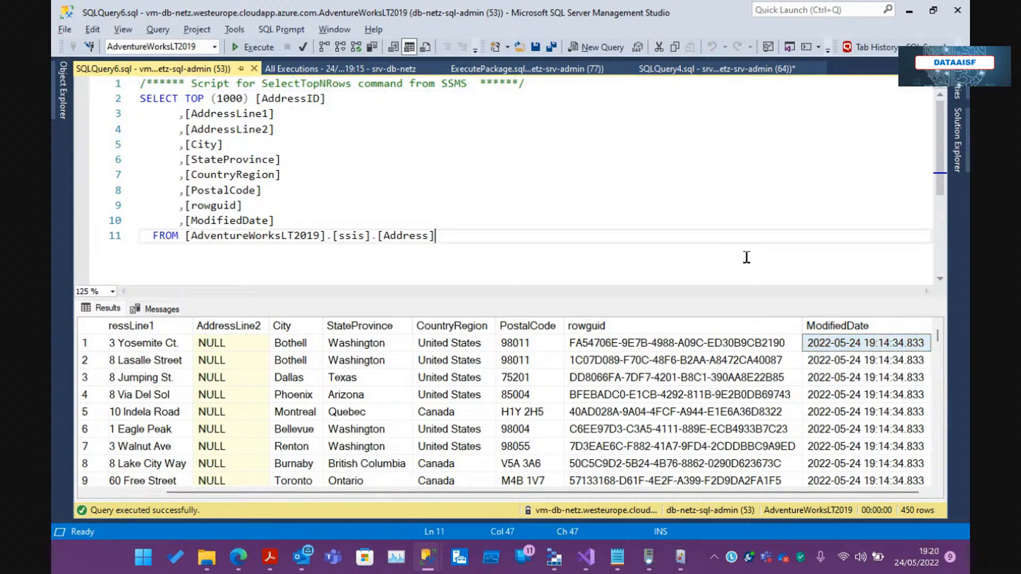
pyautogui.press('F5')
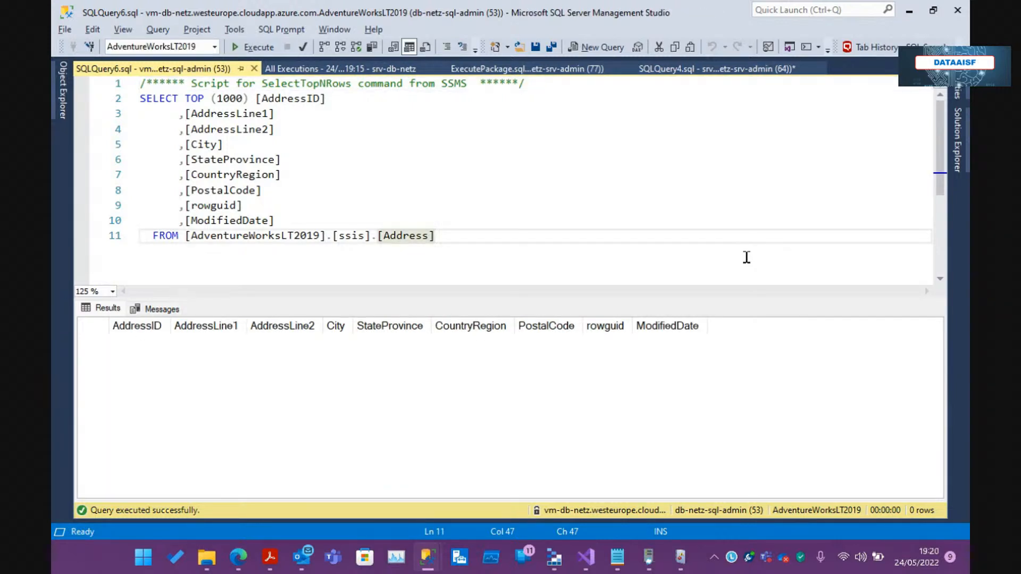
pyautogui.press('F5')
pyautogui.press('F5')
pyautogui.press('F5')
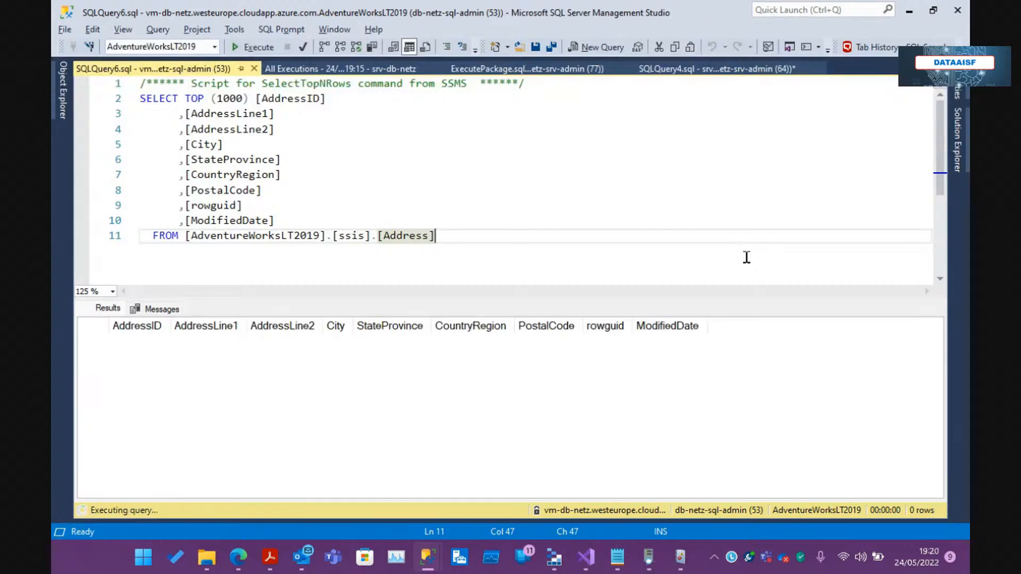
pyautogui.press('F5')
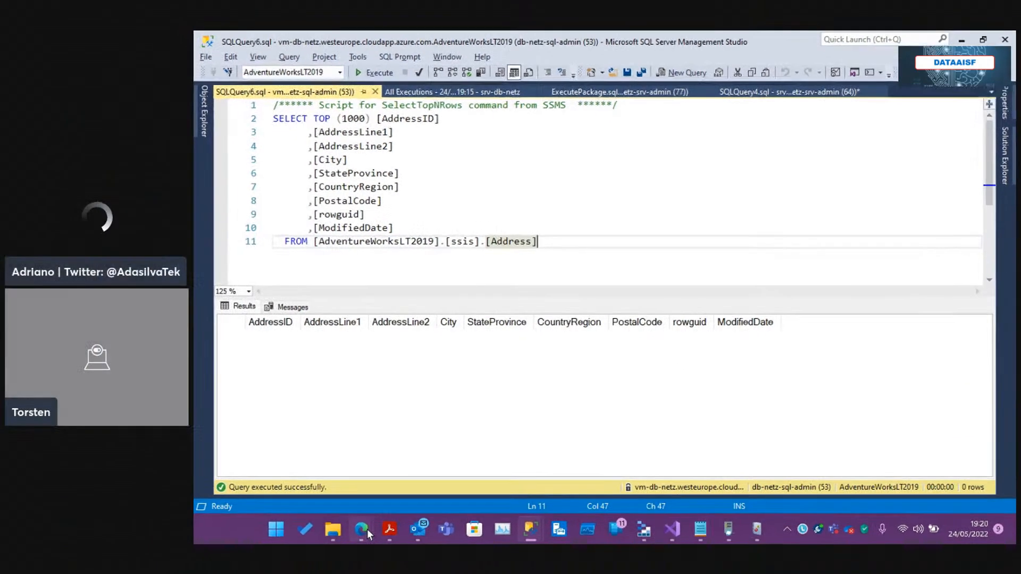
# - Switch to Edge, refresh the pipeline's debug run output and bring up the self-hosted integration runtime documentation
pyautogui.moveTo(367, 529)
pyautogui.click(296, 458)
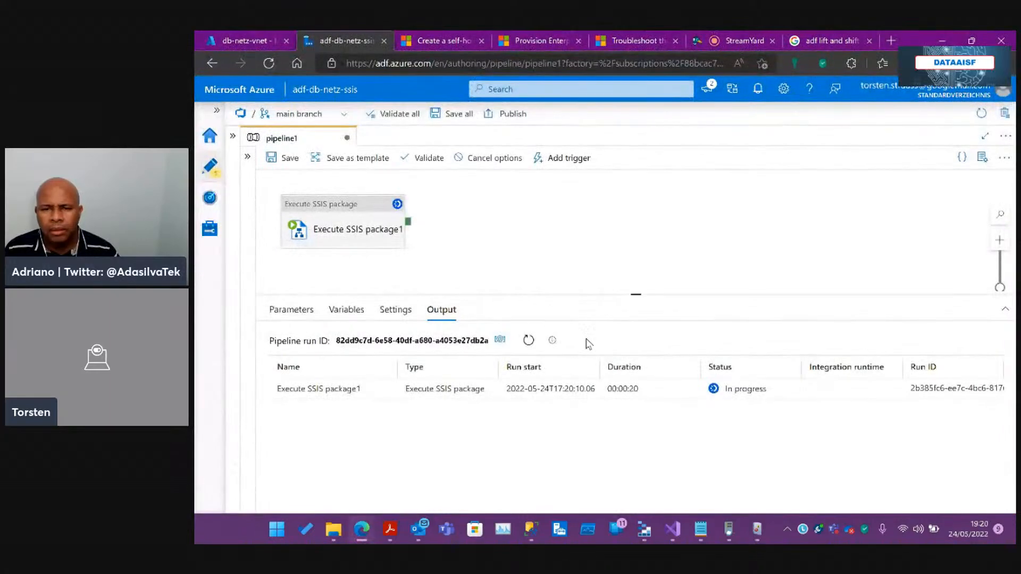
pyautogui.click(528, 340)
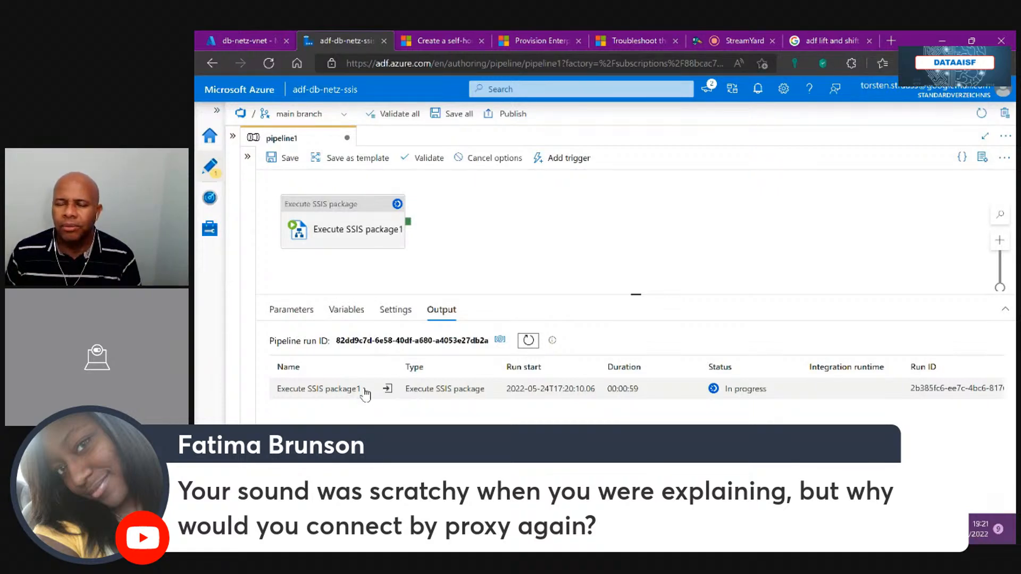
pyautogui.click(453, 41)
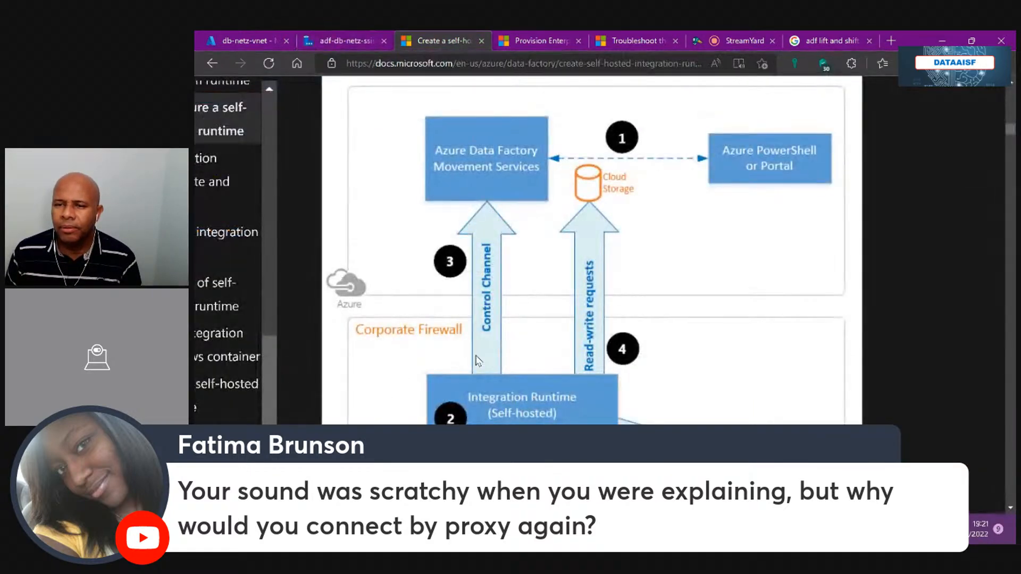
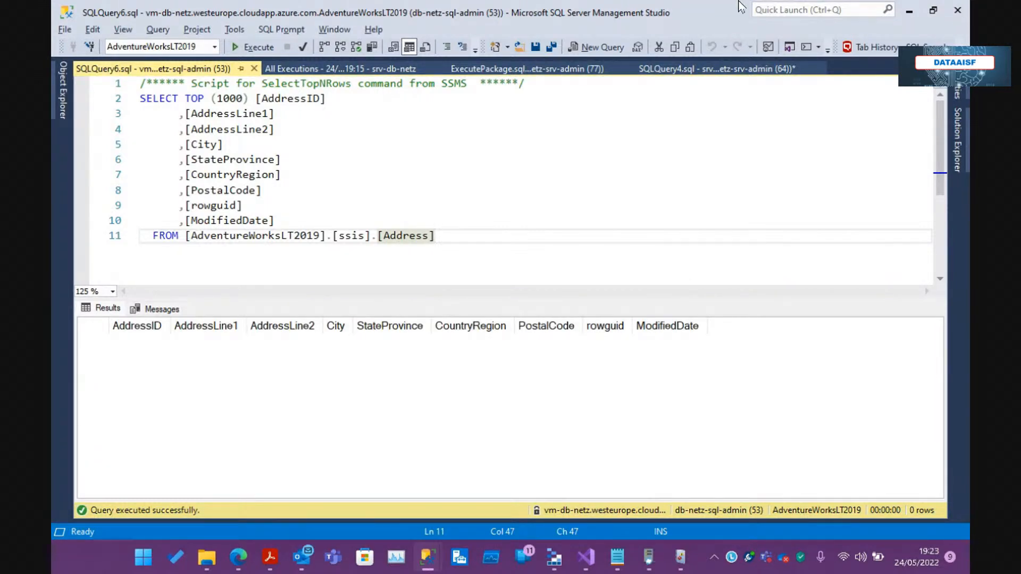
# - Return to Azure Data Factory in Edge and expand the Activities and Factory Resources panes
pyautogui.click(910, 10)
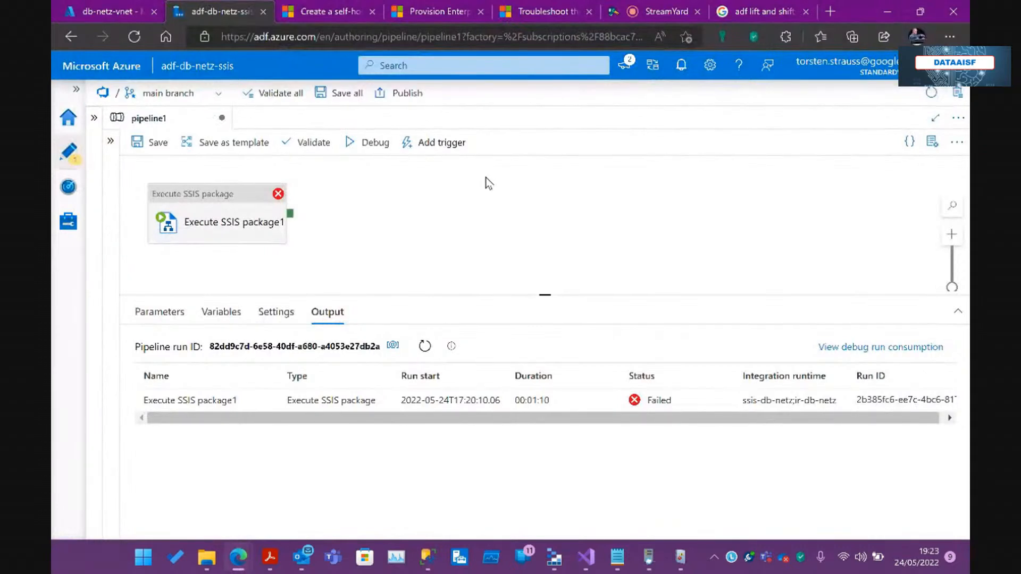
pyautogui.click(112, 141)
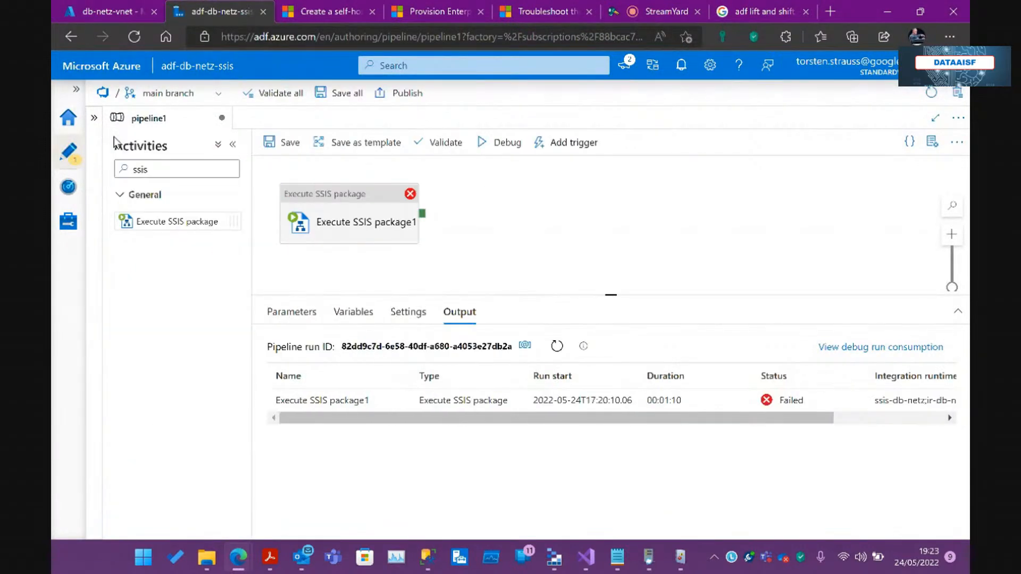
pyautogui.click(95, 118)
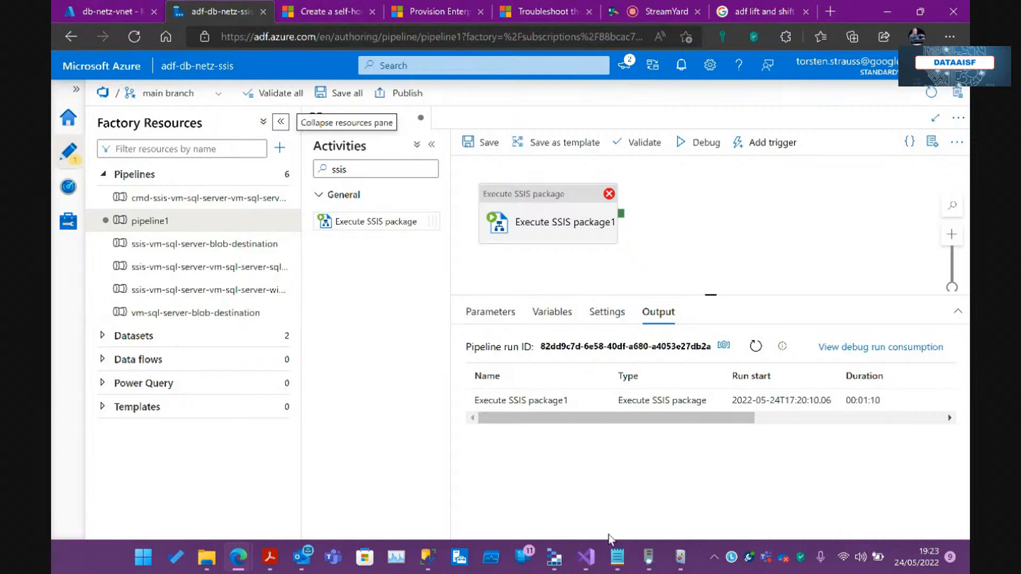
# - Switch to SQL Server Management Studio and bring up the SQLQuery4.sql script with the catalog.set_execution_credential call
pyautogui.moveTo(589, 565)
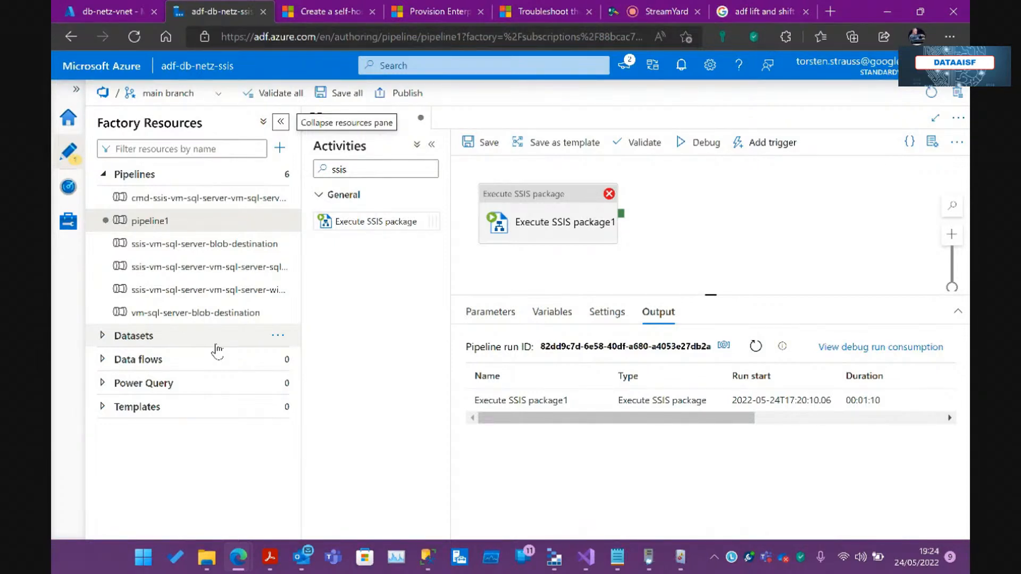
pyautogui.moveTo(428, 559)
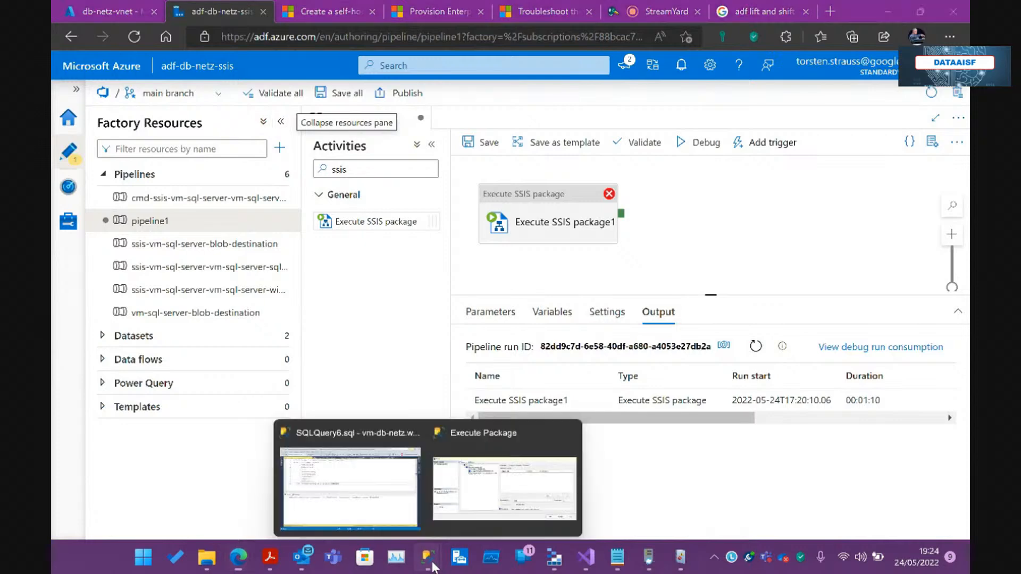
pyautogui.click(387, 485)
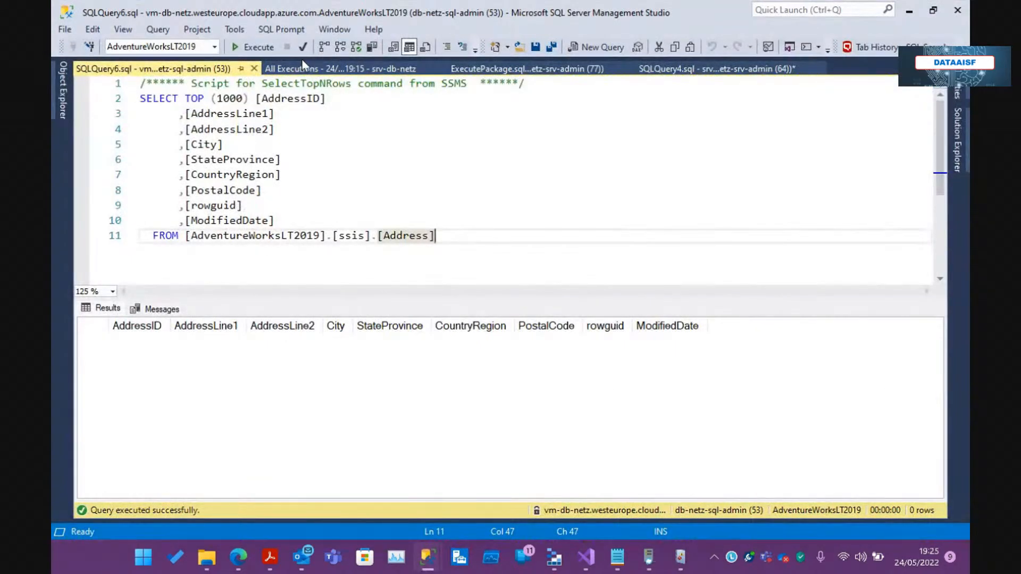
pyautogui.click(302, 64)
pyautogui.click(580, 69)
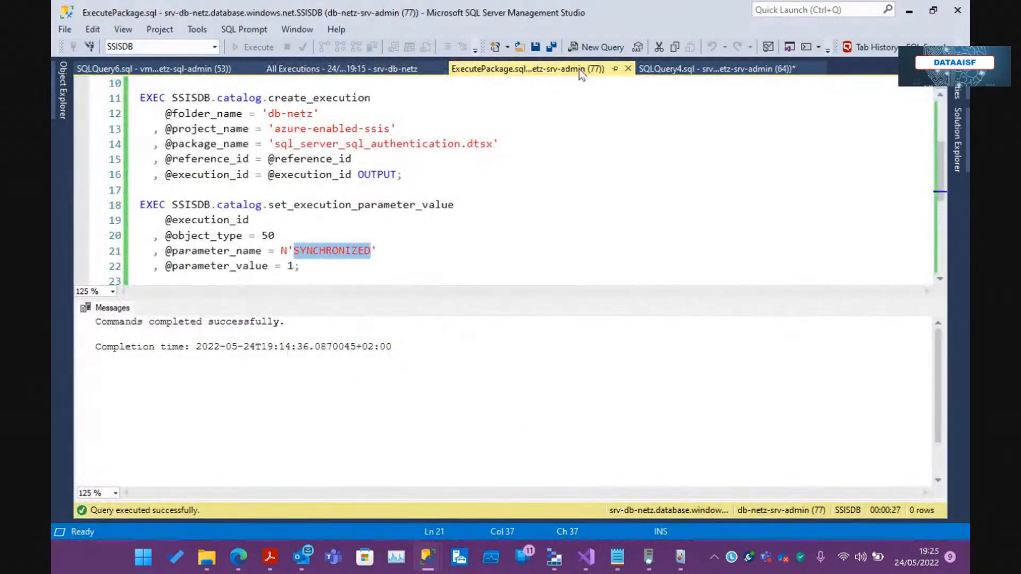
pyautogui.click(649, 68)
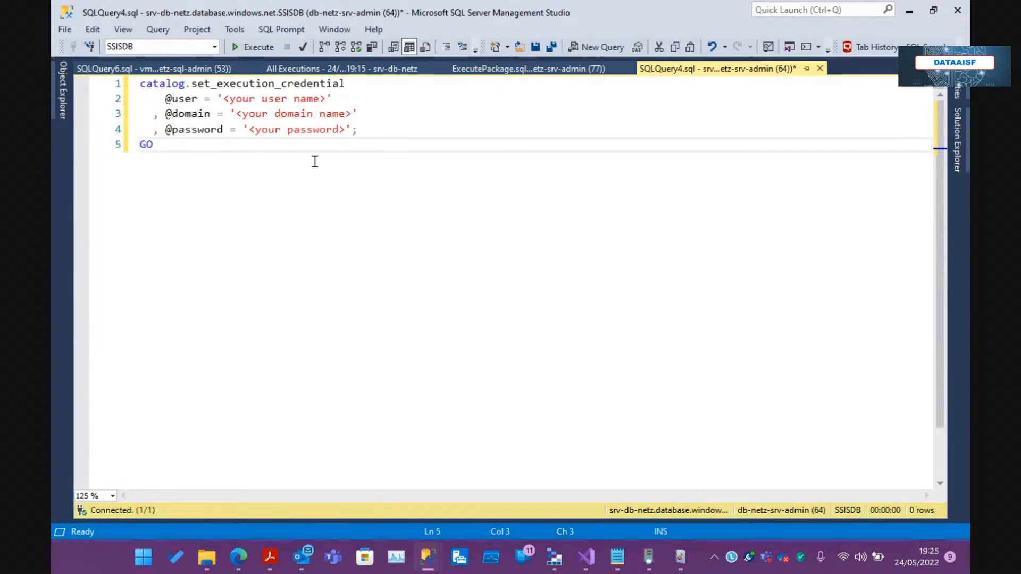
# - Complete the catalog.set_execution_credential call by adding EXEC and the SSISDB database prefix in front of it
pyautogui.click(140, 83)
pyautogui.write('exec')
pyautogui.press('Escape')
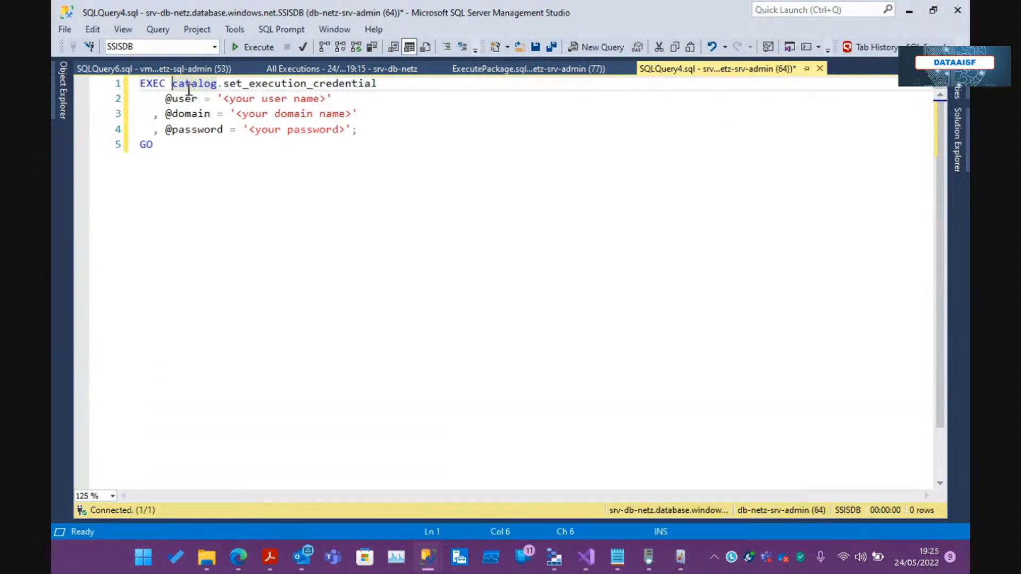
pyautogui.write('ssi')
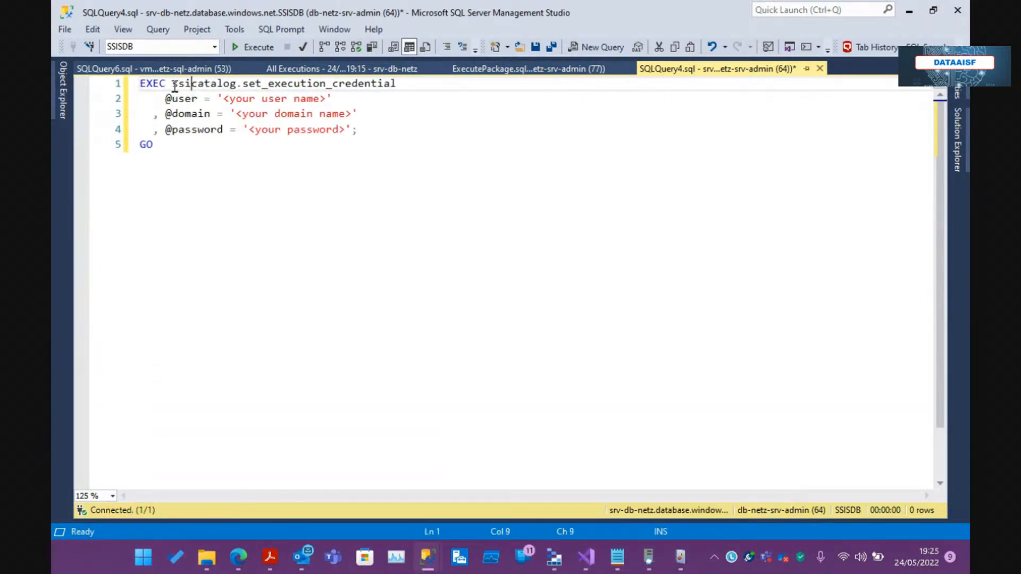
pyautogui.write('sf')
pyautogui.press('BackSpace')
pyautogui.write('db.')
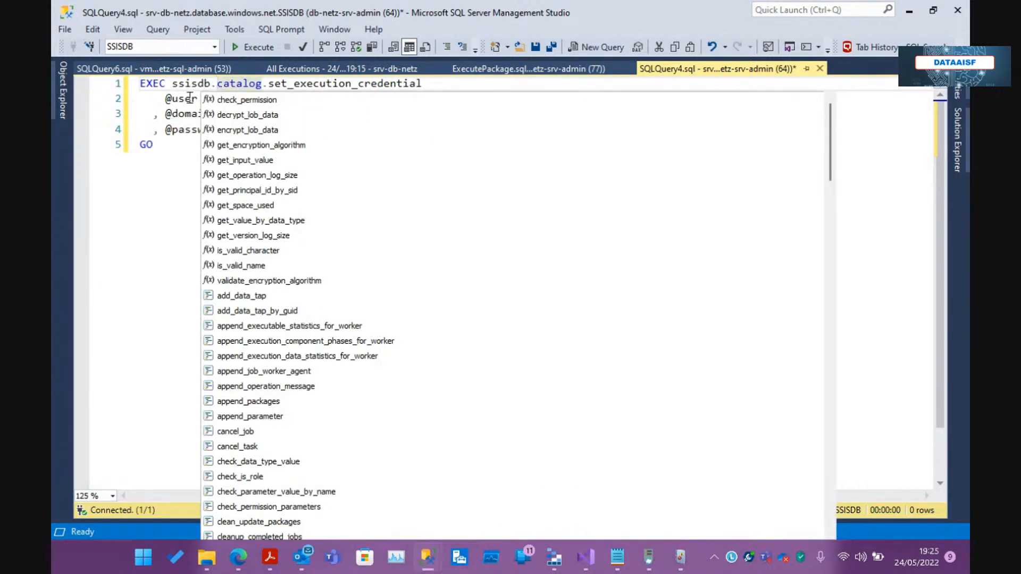
pyautogui.doubleClick(190, 83)
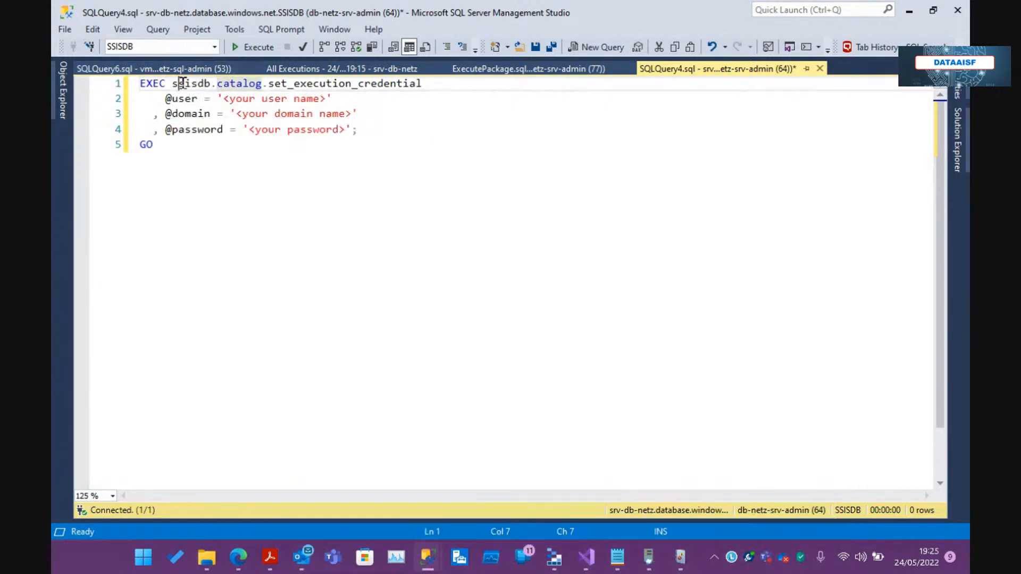
pyautogui.click(233, 171)
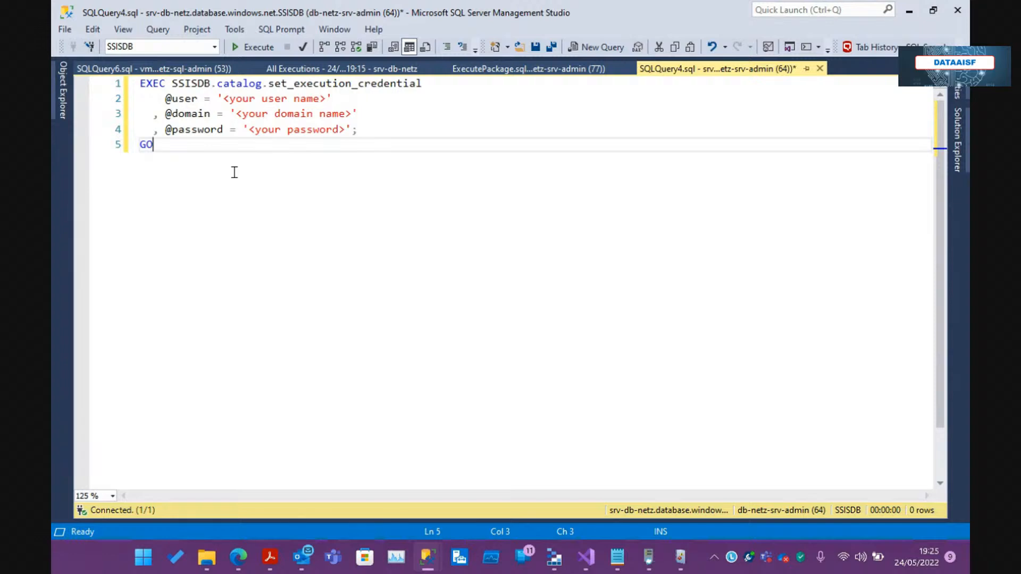
# - Review the user name and domain placeholders in the set_execution_credential script
pyautogui.click(223, 99)
pyautogui.moveTo(223, 100); pyautogui.dragTo(323, 100)
pyautogui.click(240, 118)
pyautogui.click(265, 143)
# - Switch to Edge, open the Windows authentication SSIS pipeline and show its Execute SSIS package activity's settings in an enlarged properties pane
pyautogui.moveTo(238, 557)
pyautogui.click(193, 500)
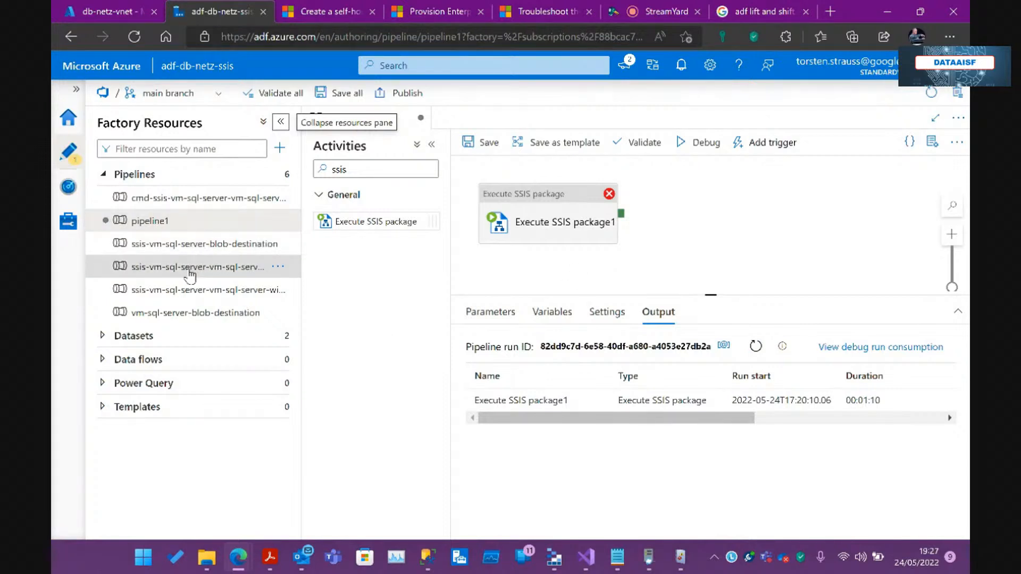
pyautogui.click(185, 291)
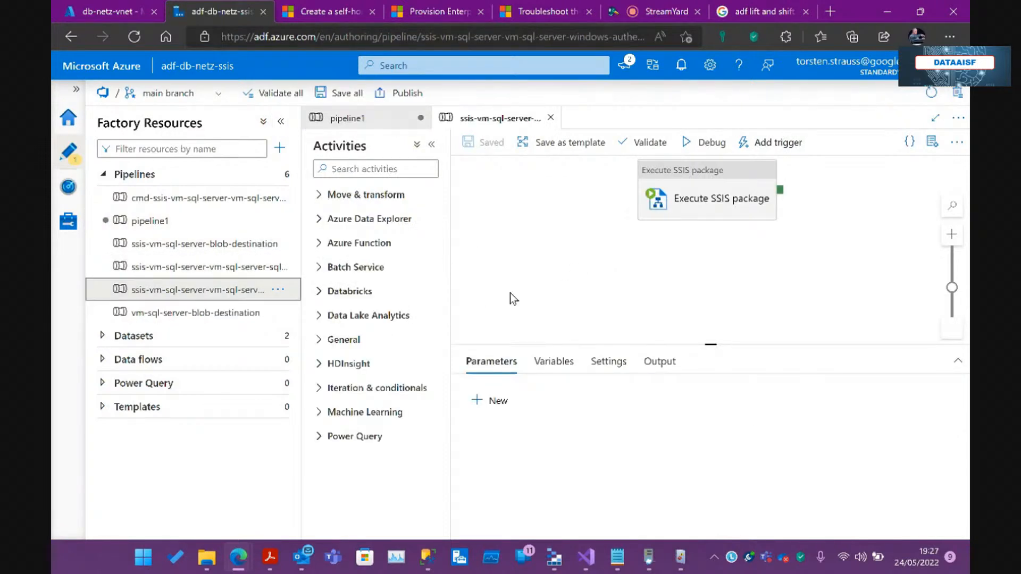
pyautogui.click(680, 216)
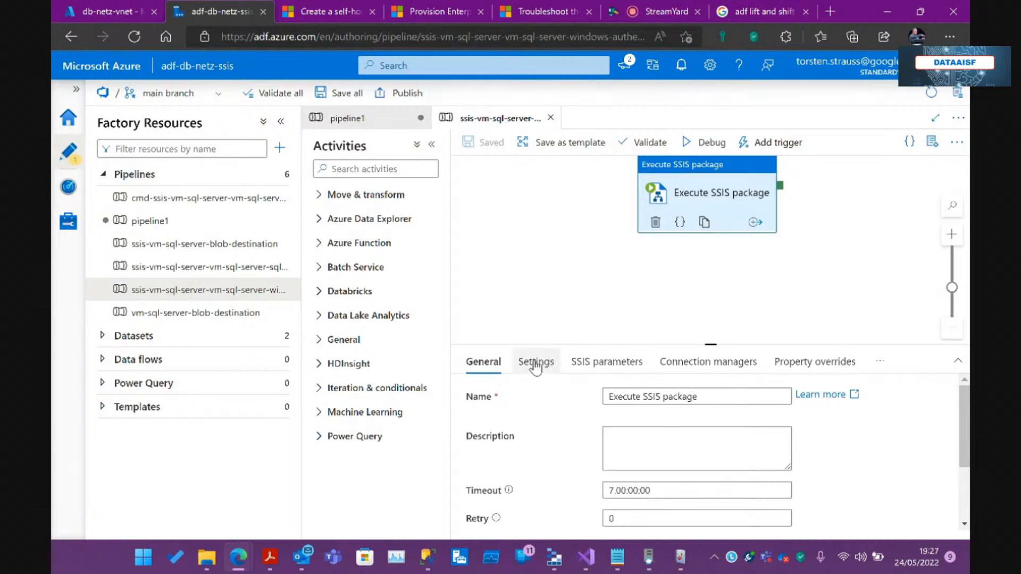
pyautogui.click(536, 367)
pyautogui.click(607, 367)
pyautogui.click(529, 367)
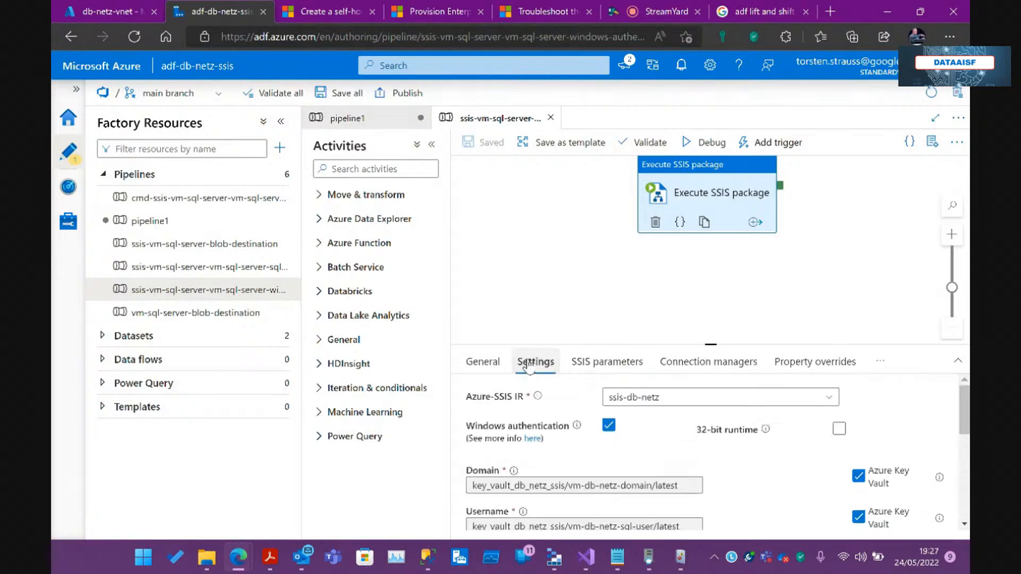
pyautogui.moveTo(712, 343); pyautogui.dragTo(782, 223)
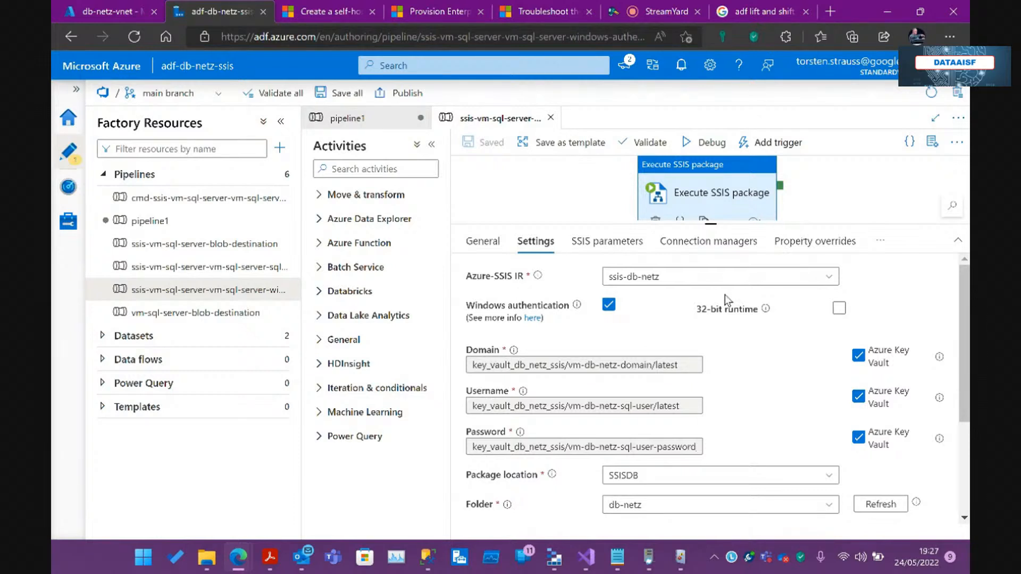
# - Turn the activity's Windows authentication off and back on, and review its Azure Key Vault credential fields
pyautogui.click(609, 304)
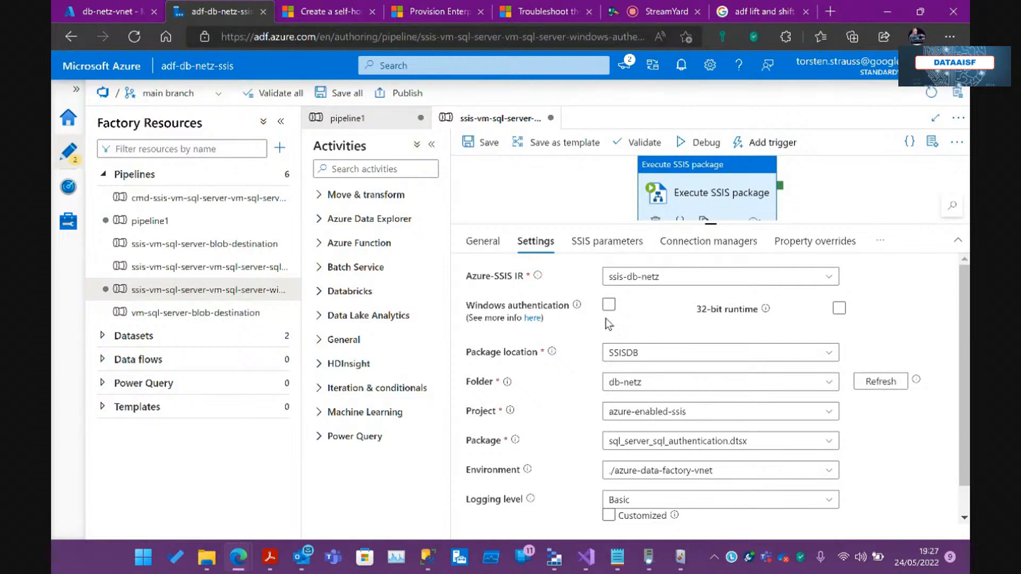
pyautogui.click(609, 306)
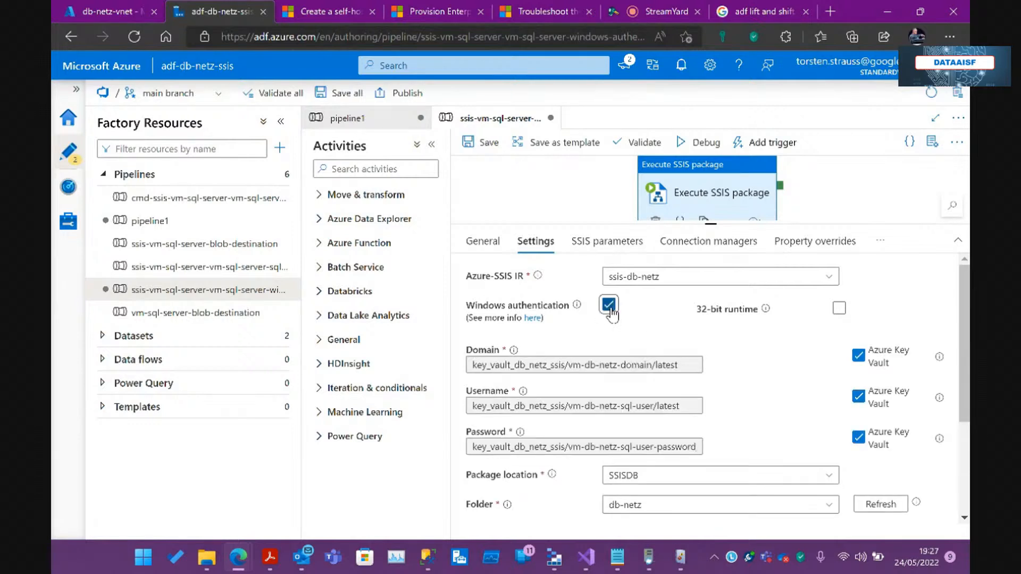
pyautogui.scroll(-1, 589, 335)
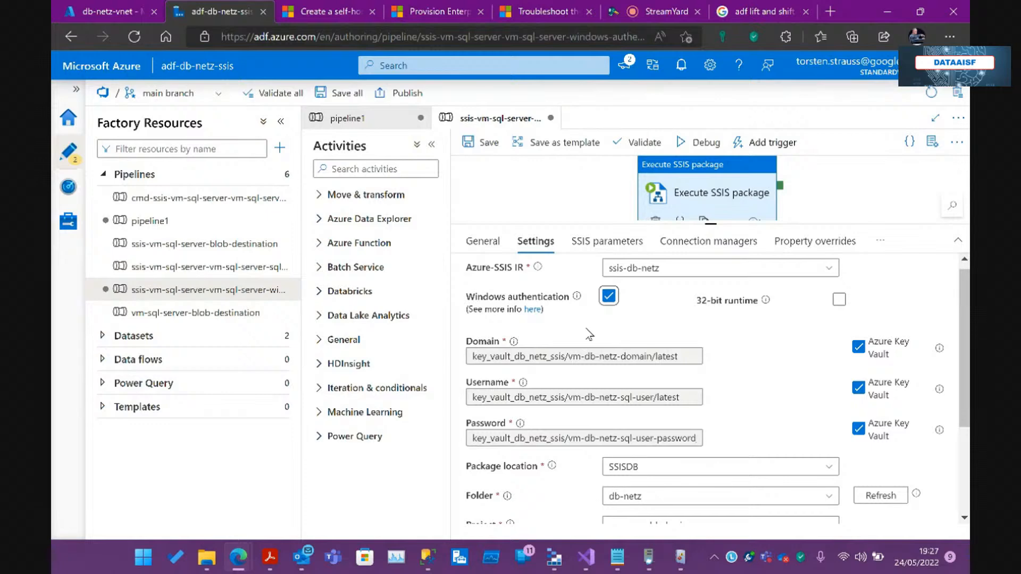
# - Check the set_execution_credential script in SQL Server Management Studio against the activity's credential settings and return to Edge
pyautogui.moveTo(428, 558)
pyautogui.click(367, 479)
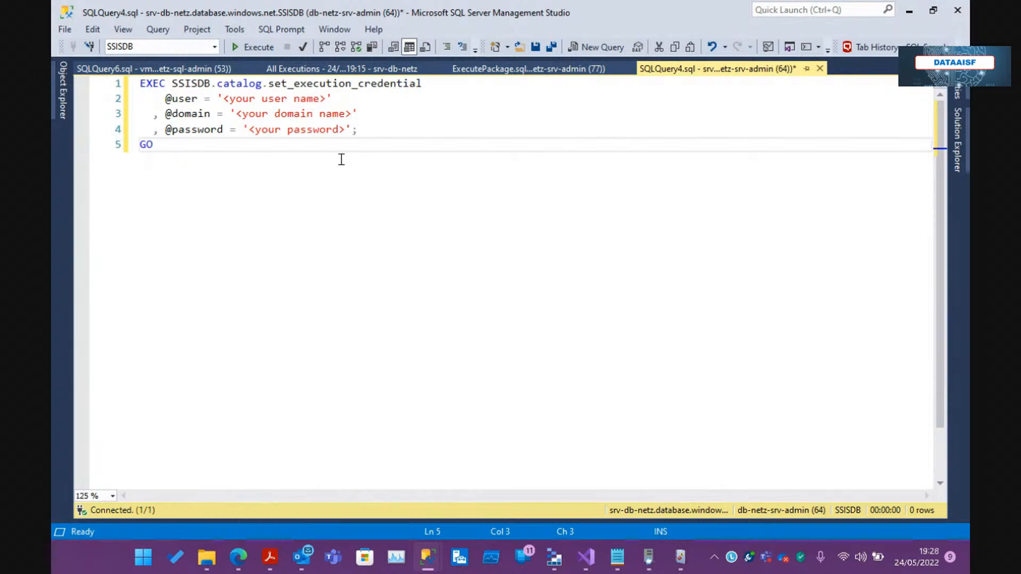
pyautogui.click(910, 11)
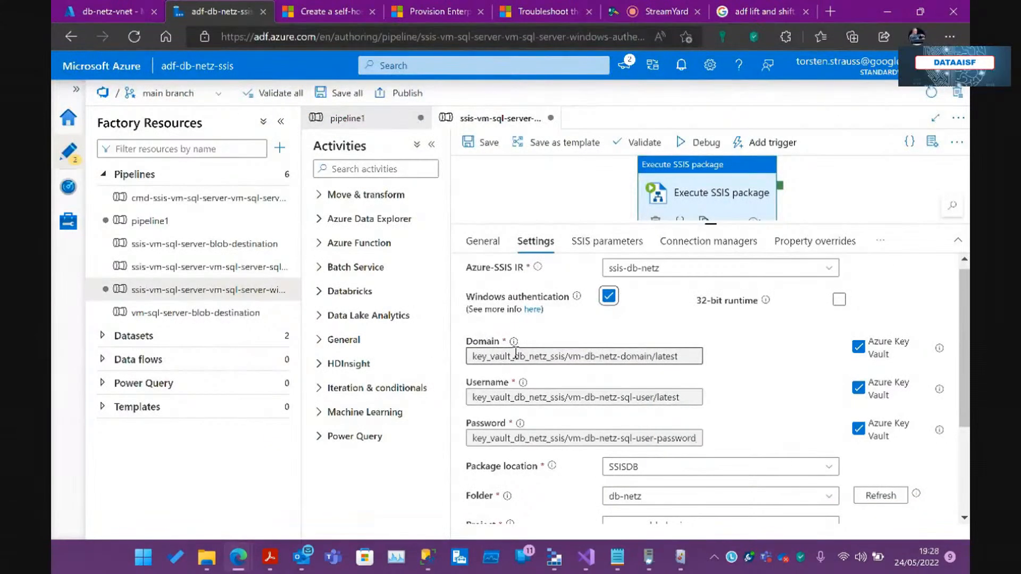
# - Inspect the Username field's Azure Key Vault reference and open the vm-db-netz-sql-admin-password secret in the key-vault-db-netz-ssis vault
pyautogui.click(432, 144)
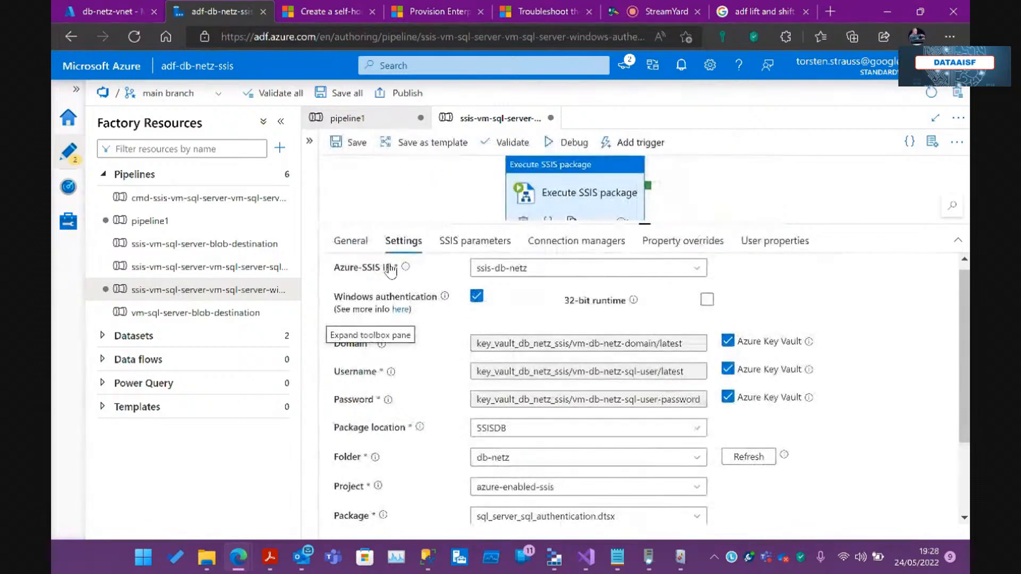
pyautogui.click(503, 371)
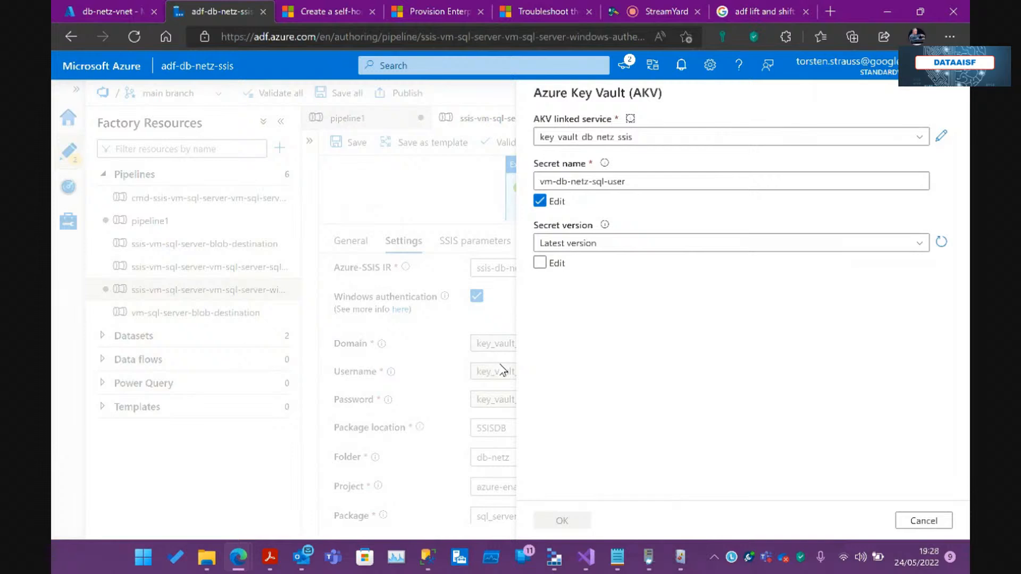
pyautogui.click(107, 11)
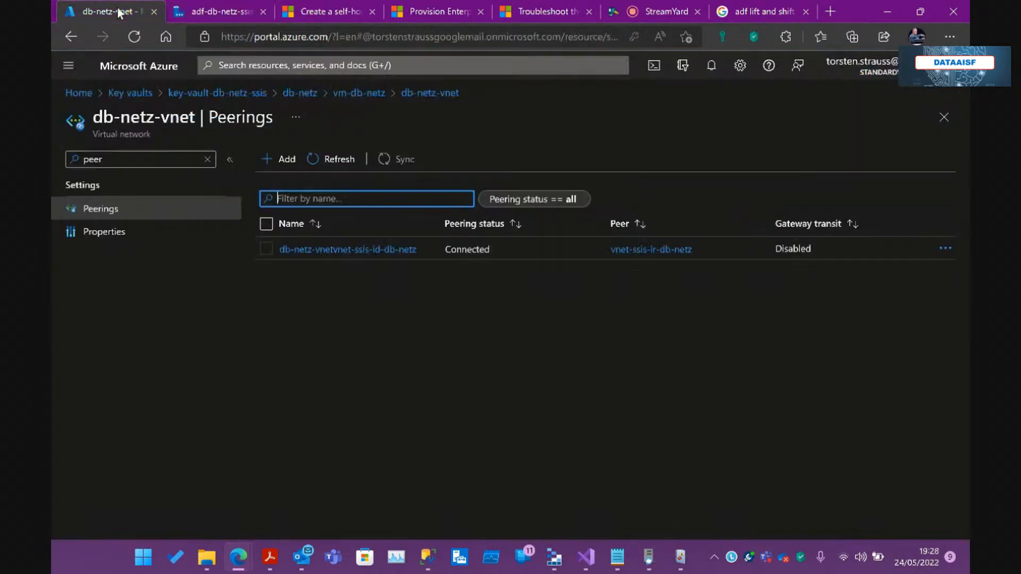
pyautogui.click(114, 92)
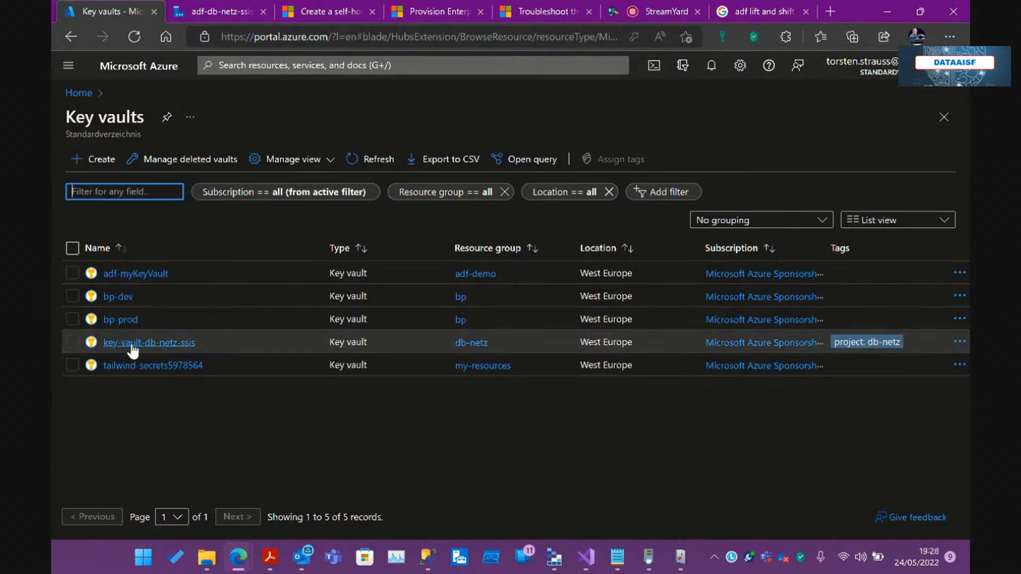
pyautogui.click(136, 342)
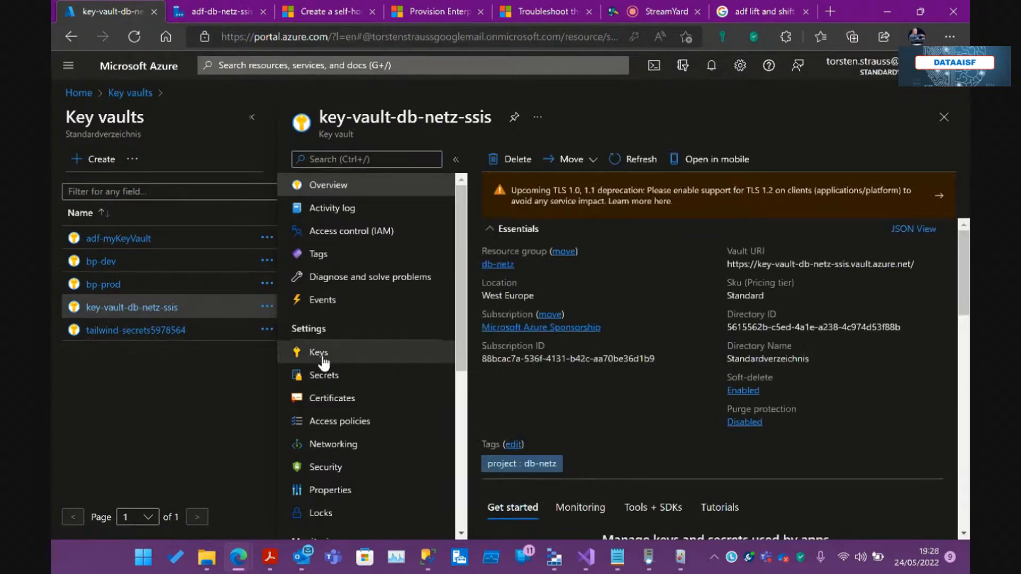
pyautogui.click(322, 375)
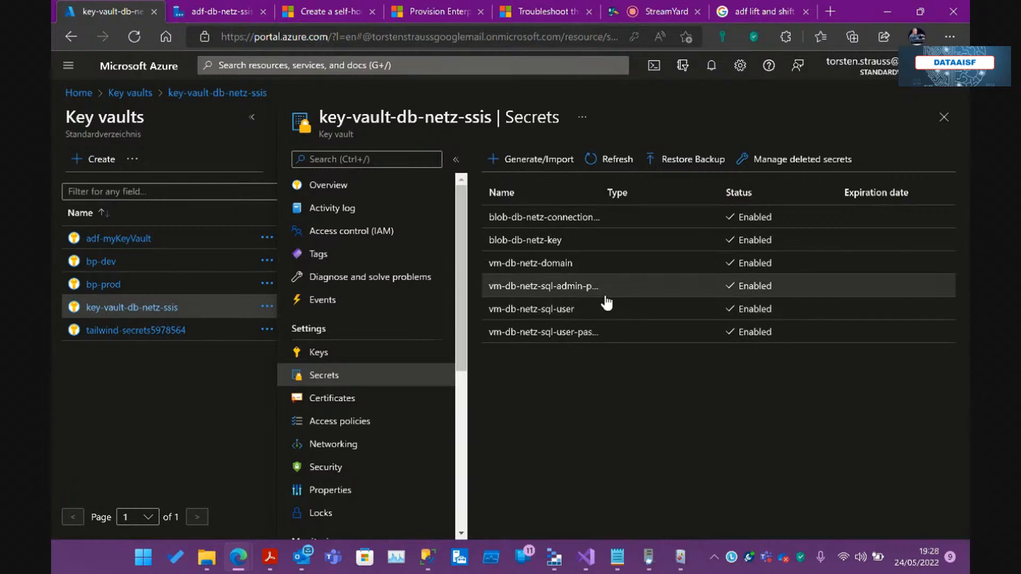
pyautogui.click(560, 288)
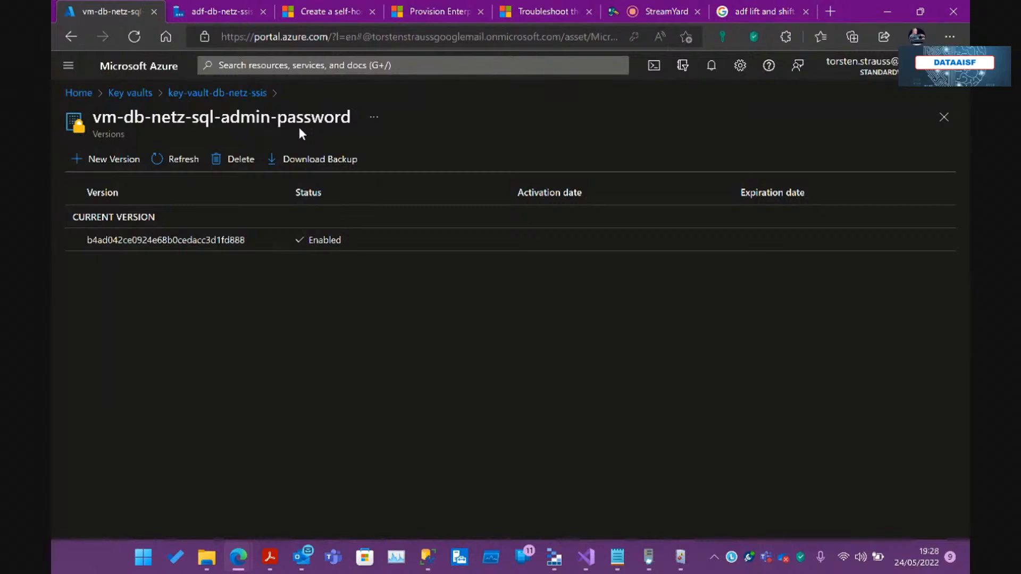
# - Check the cmdkey command in main.cmd in Visual Studio, return to the data factory in Edge and dismiss the Username's Key Vault reference
pyautogui.click(585, 557)
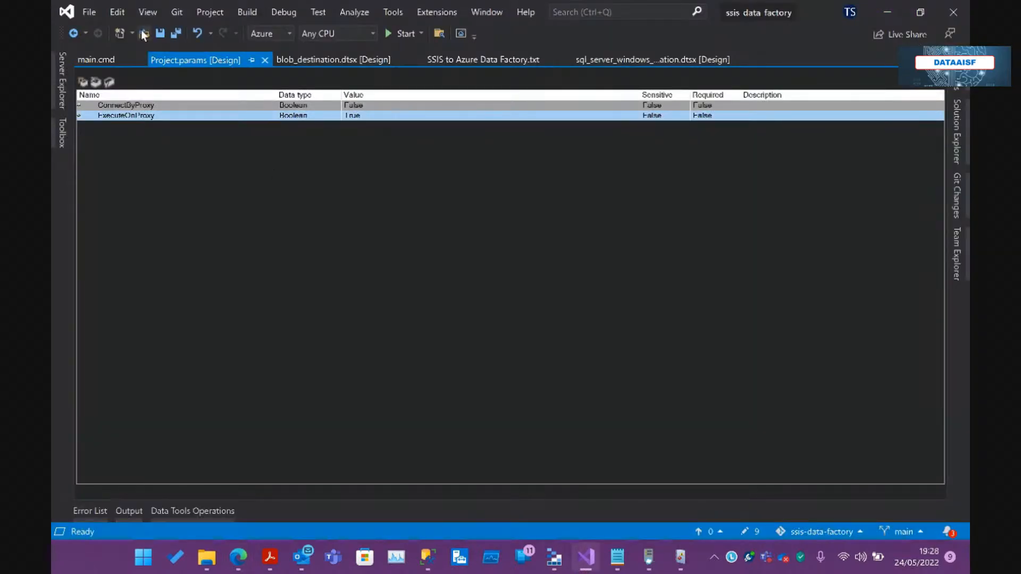
pyautogui.click(87, 58)
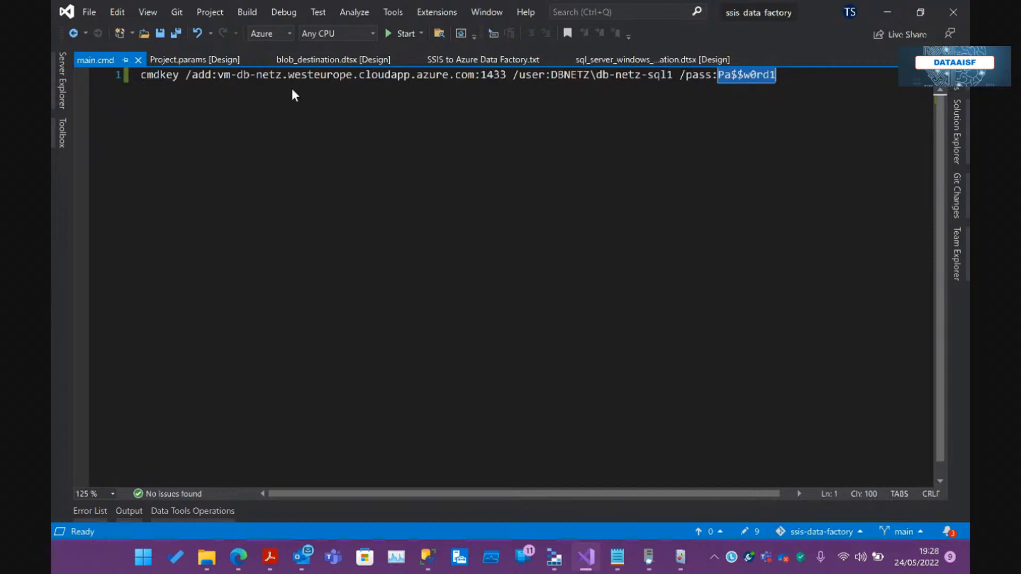
pyautogui.click(888, 19)
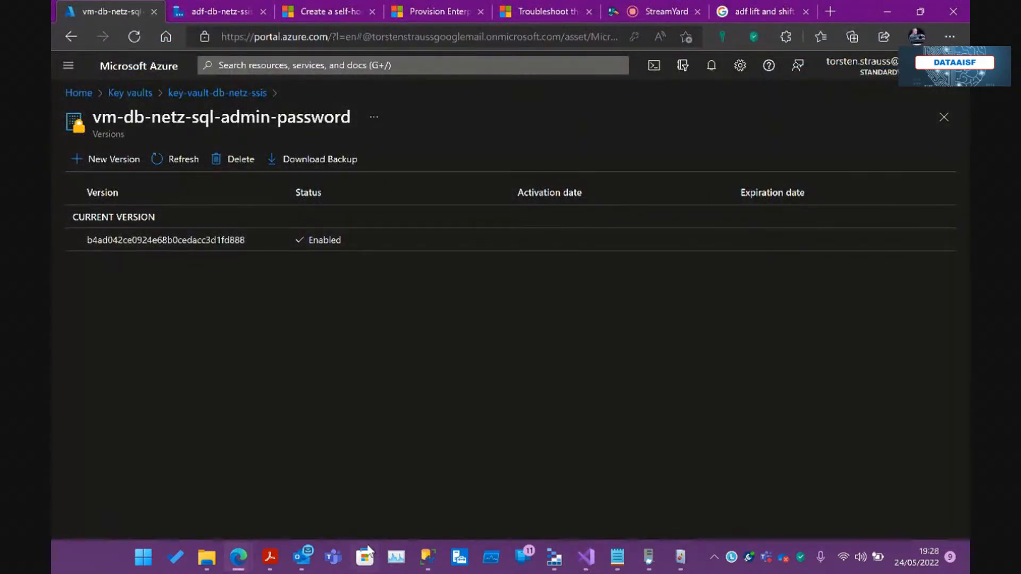
pyautogui.click(221, 11)
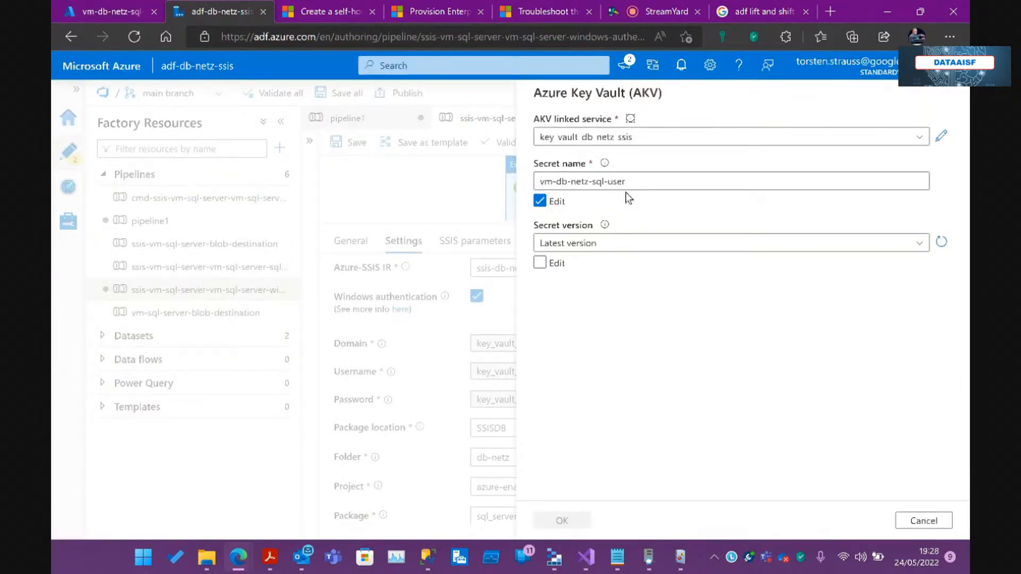
pyautogui.click(926, 516)
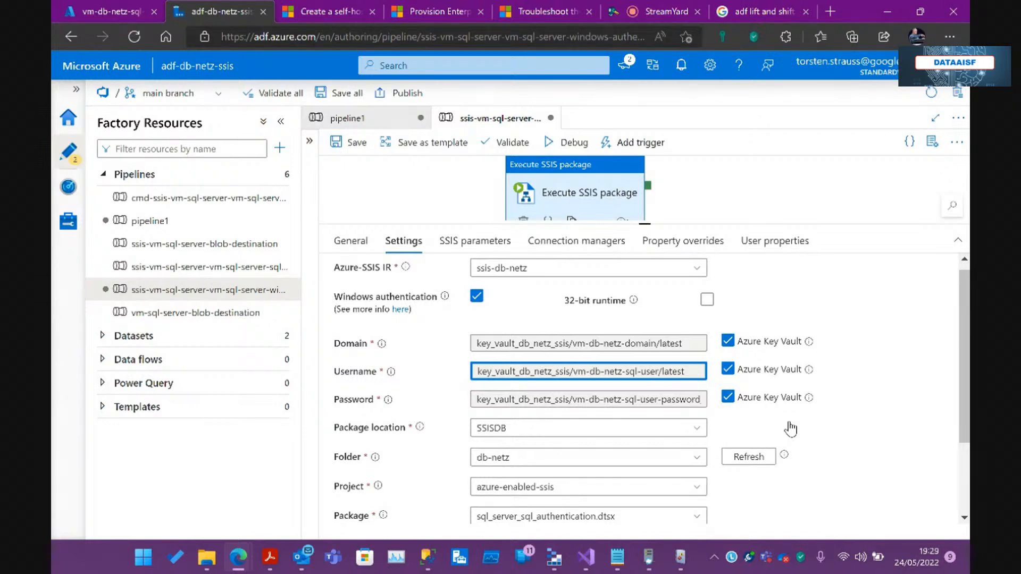
# - Review the Execute SSIS package activity's package and environment settings and start a debug run of the Windows authentication pipeline
pyautogui.scroll(-2, 791, 428)
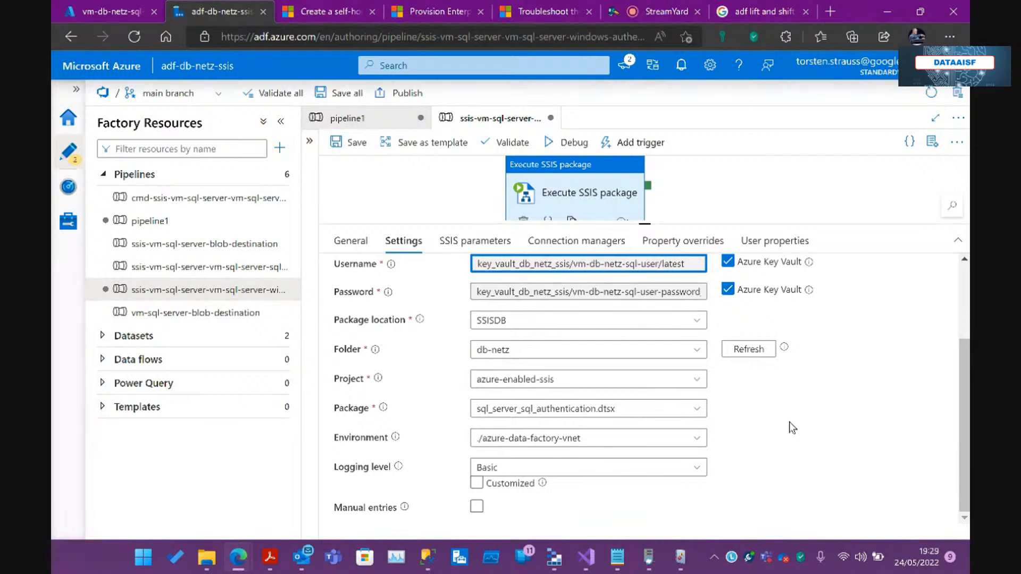
pyautogui.scroll(3, 789, 423)
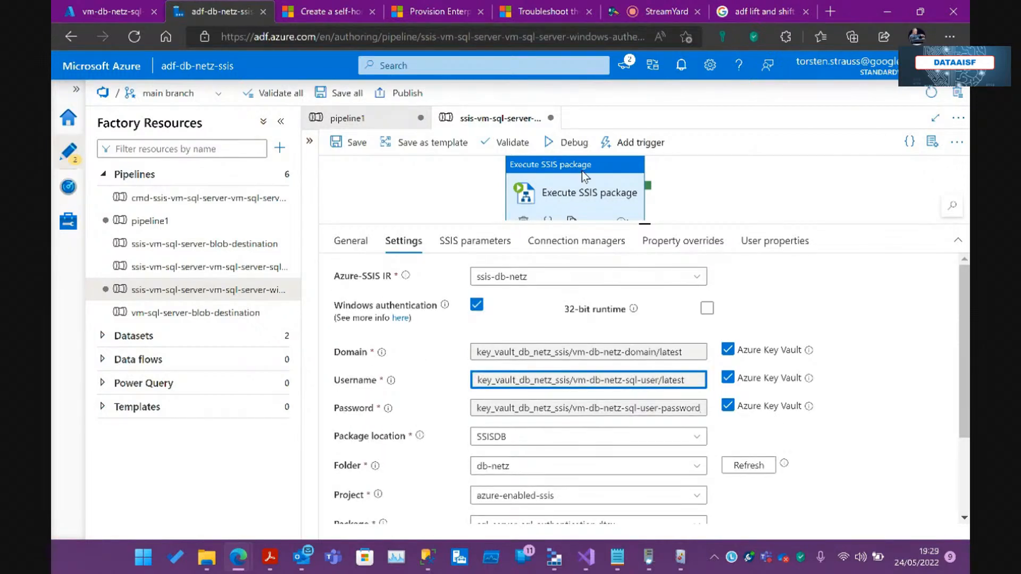
pyautogui.click(577, 144)
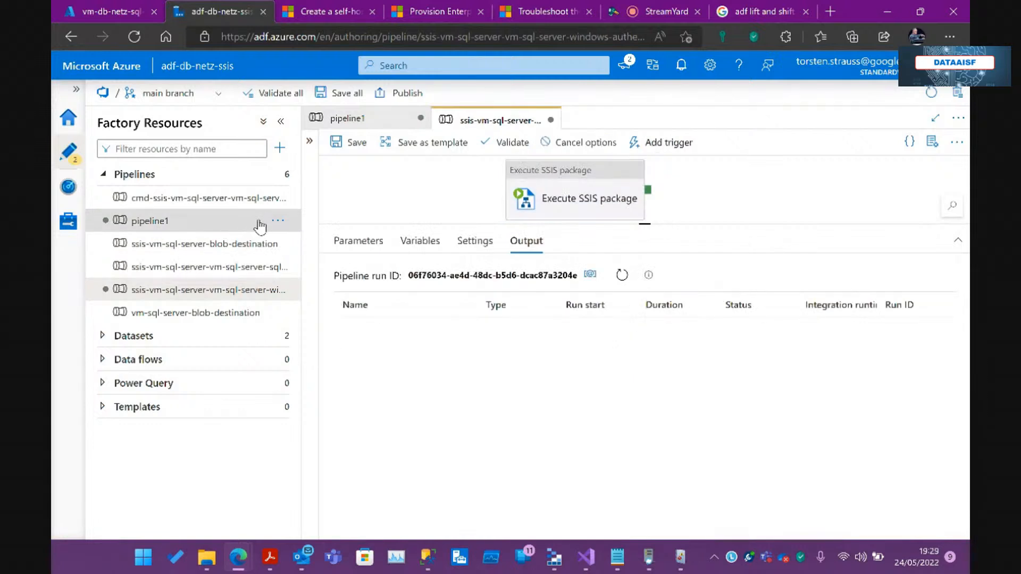
# - Delete the unsaved pipeline1 from the data factory's pipelines and confirm losing its changes
pyautogui.click(279, 222)
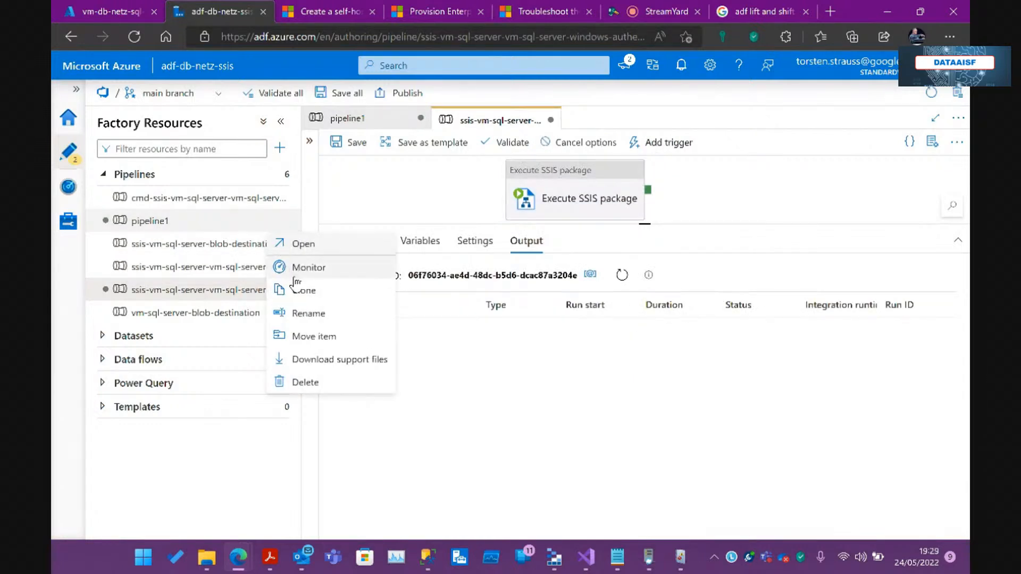
pyautogui.press('Escape')
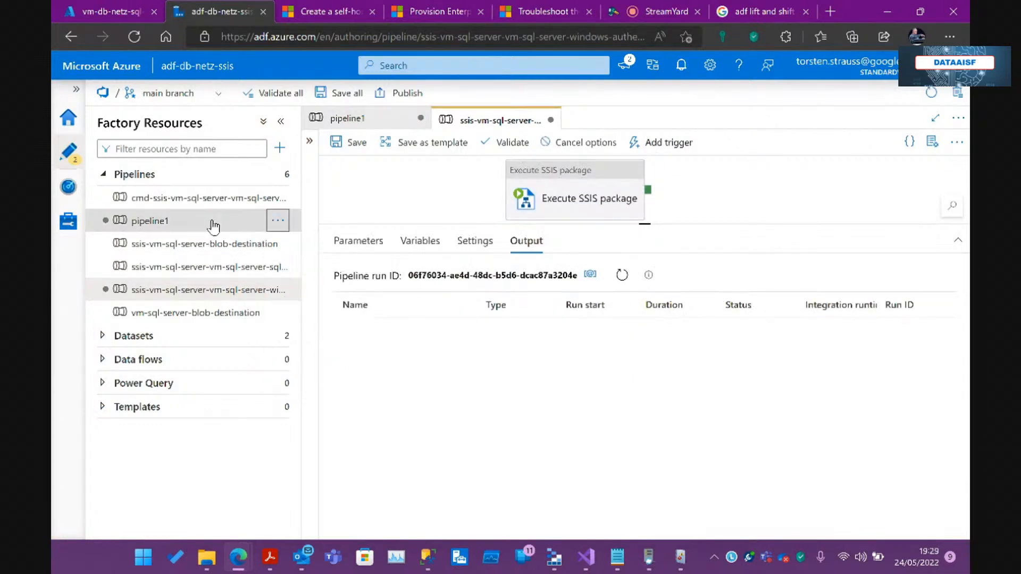
pyautogui.click(278, 221)
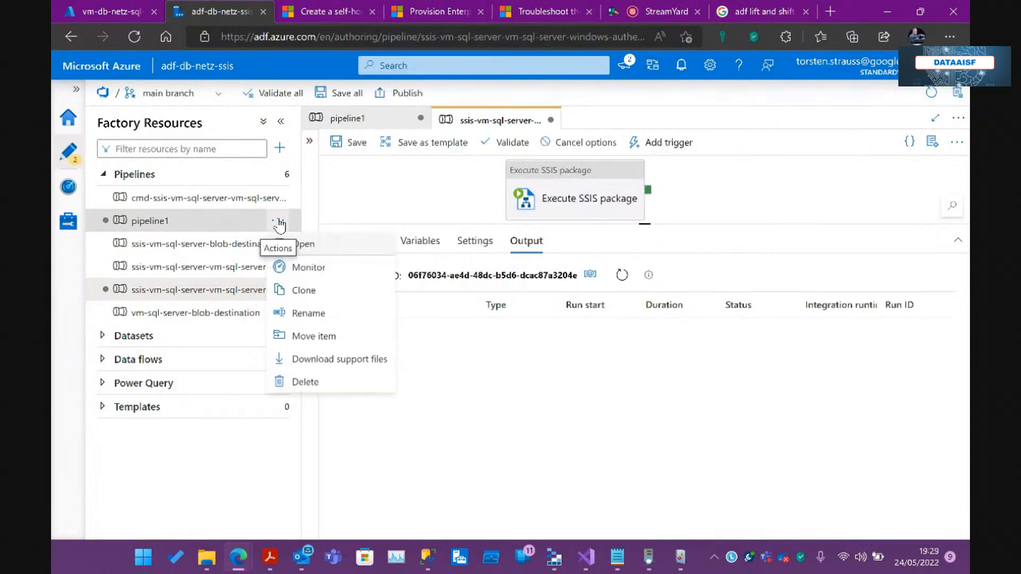
pyautogui.click(303, 382)
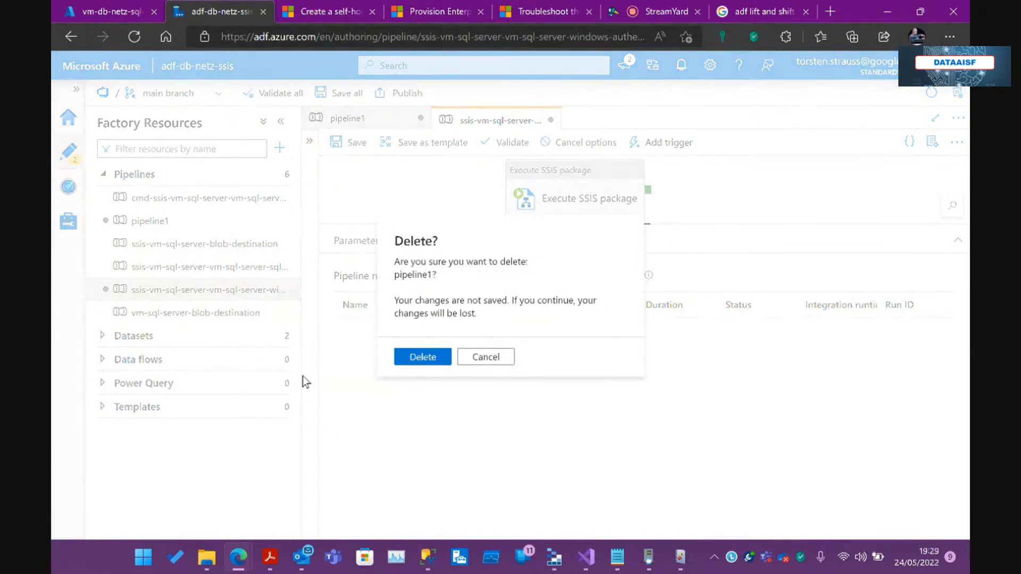
pyautogui.click(421, 358)
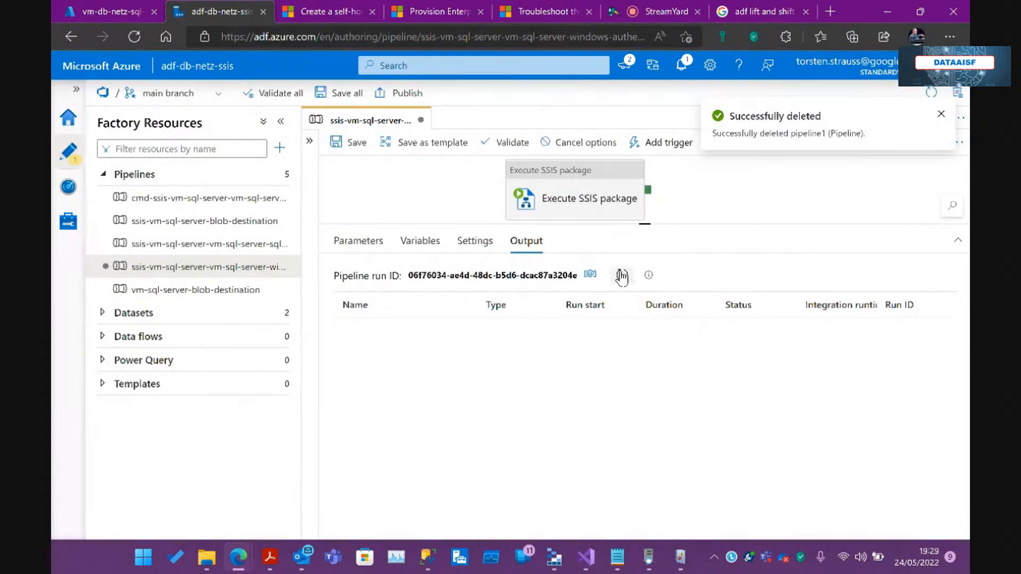
# - Refresh the debug run's status, switch to SQL Server Management Studio and rerun the query on the AdventureWorksLT2019 ssis.Address table
pyautogui.click(620, 275)
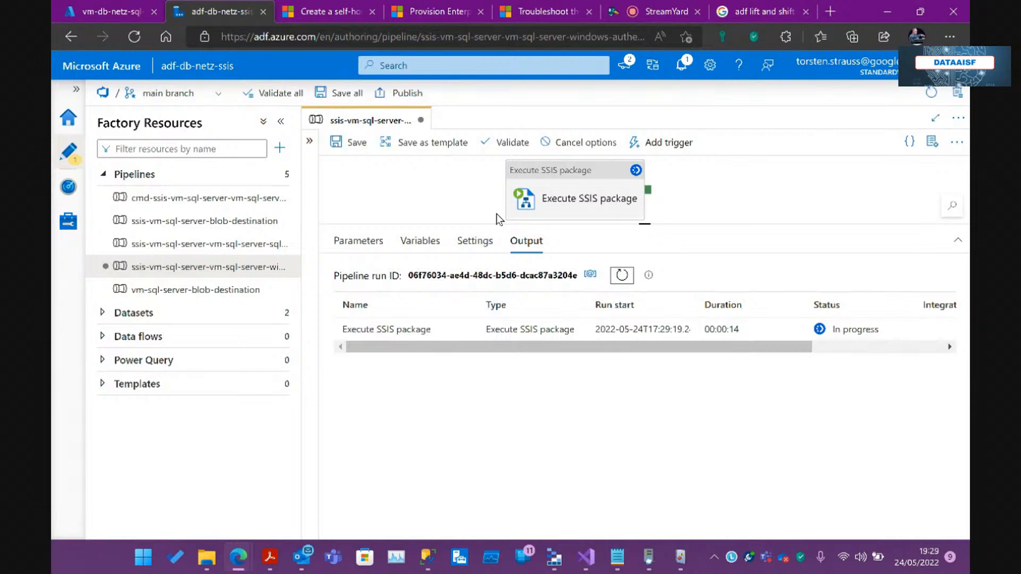
pyautogui.click(622, 276)
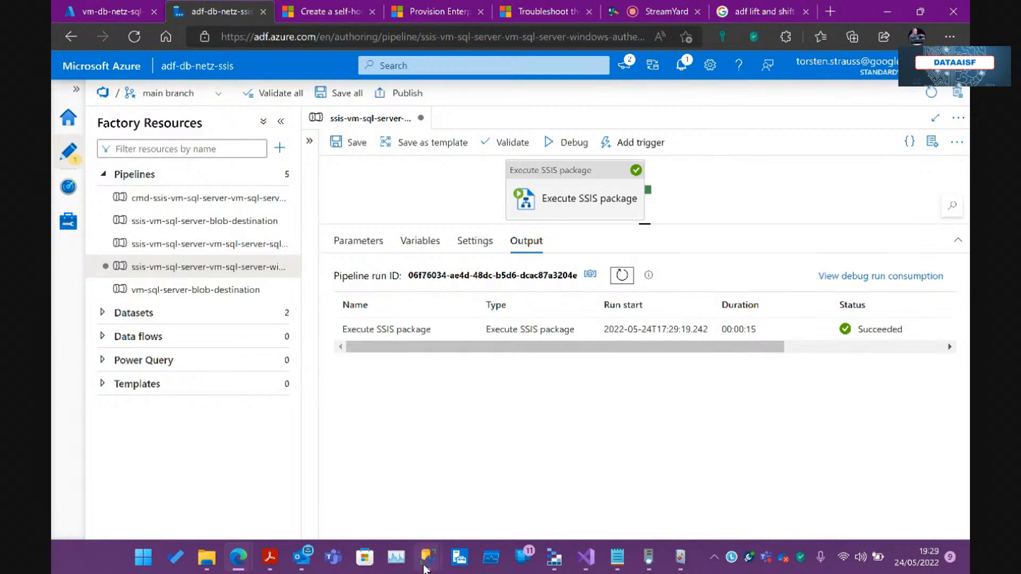
pyautogui.moveTo(429, 563)
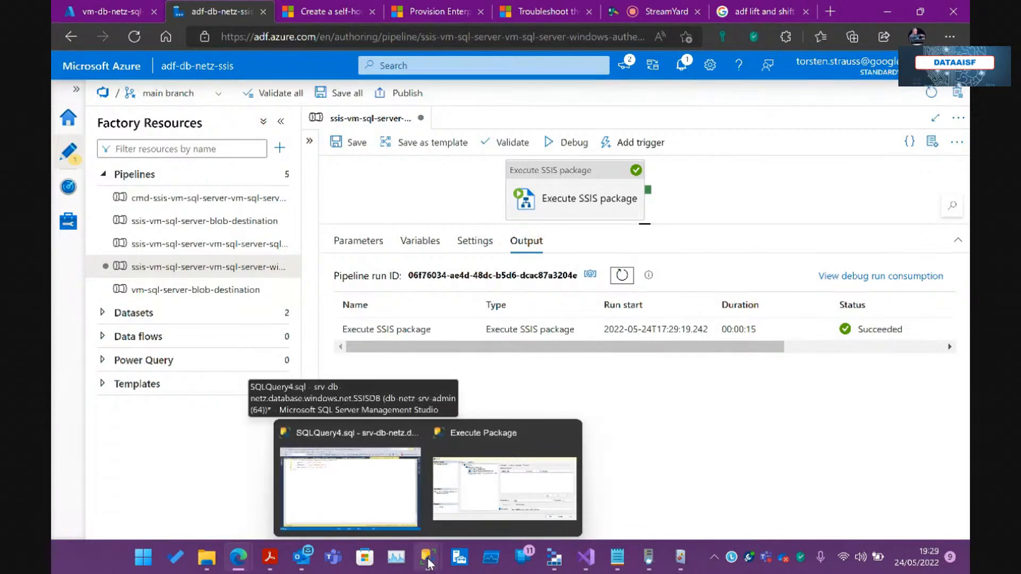
pyautogui.click(380, 503)
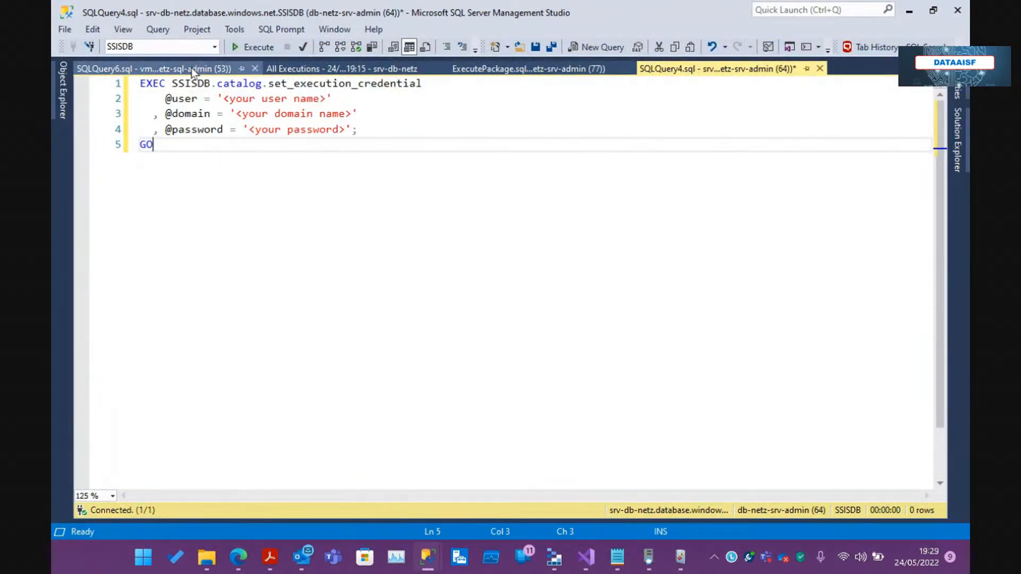
pyautogui.click(198, 68)
pyautogui.click(379, 147)
pyautogui.press('F5')
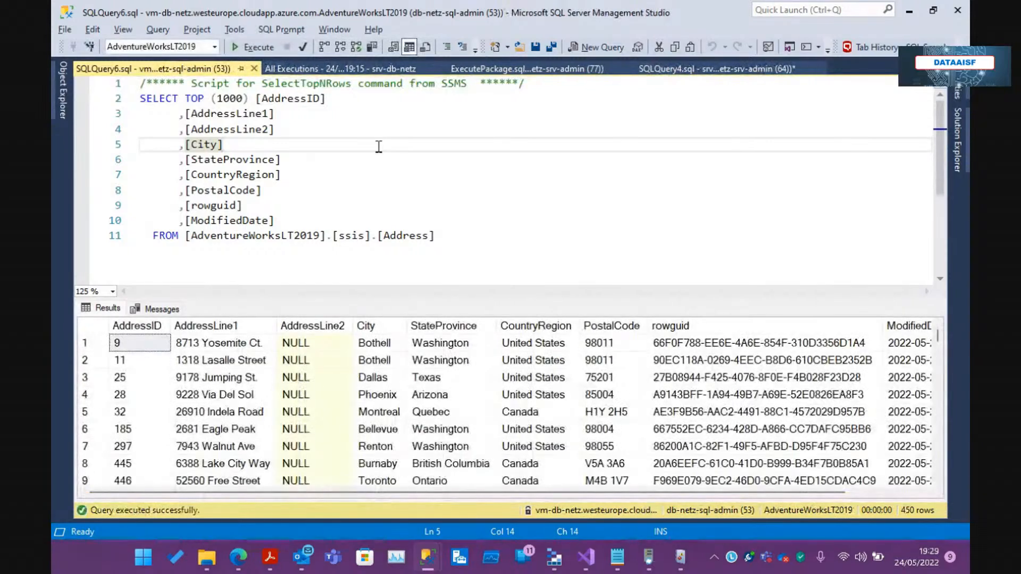
# - Examine the full ModifiedDate values of the returned address rows to verify when the package loaded them
pyautogui.click(388, 358)
pyautogui.press('Right')
pyautogui.press('Right')
pyautogui.press('Right')
pyautogui.press('Right')
pyautogui.press('Right')
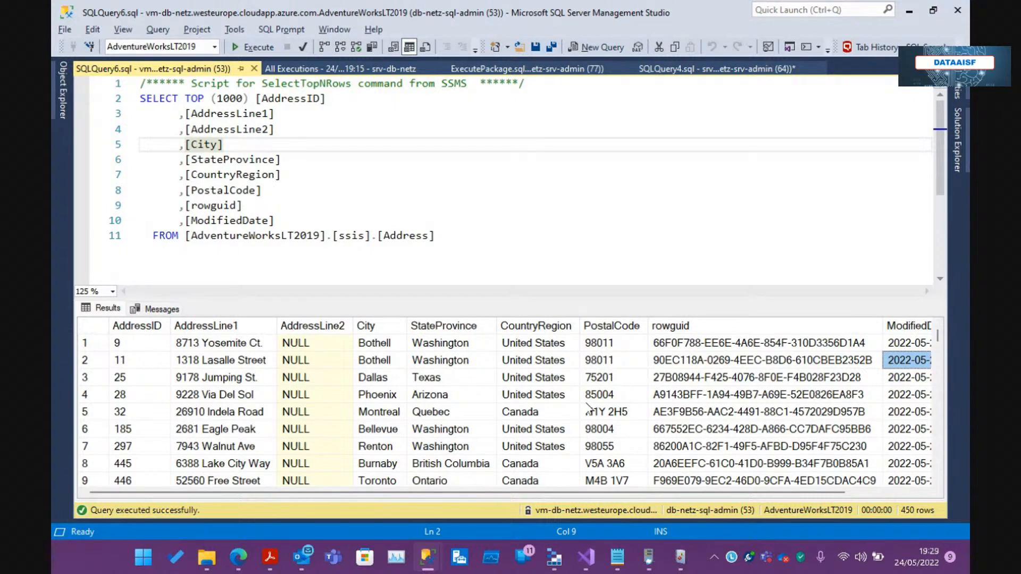
pyautogui.click(617, 399)
pyautogui.press('Right')
pyautogui.press('Right')
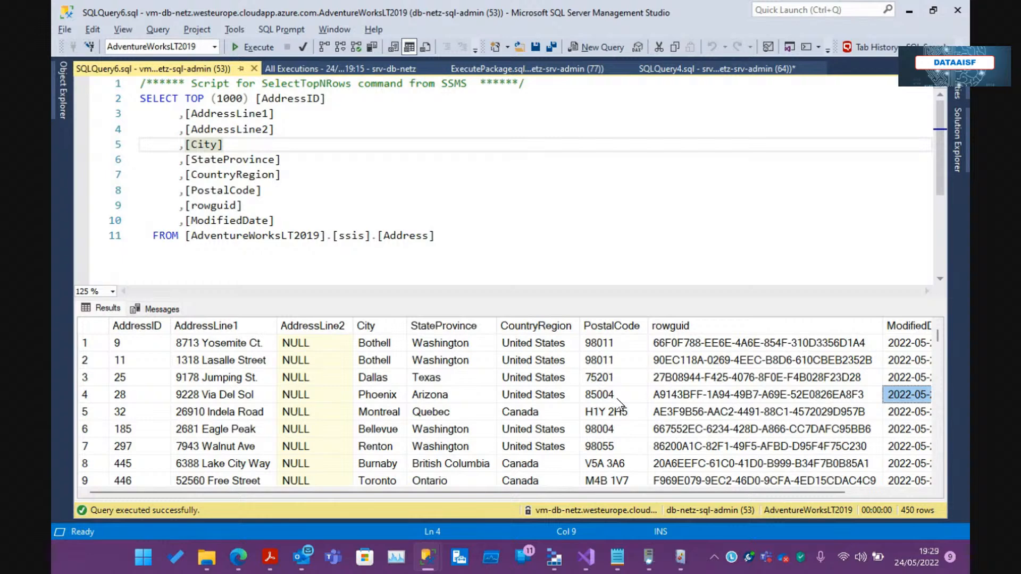
pyautogui.click(891, 493)
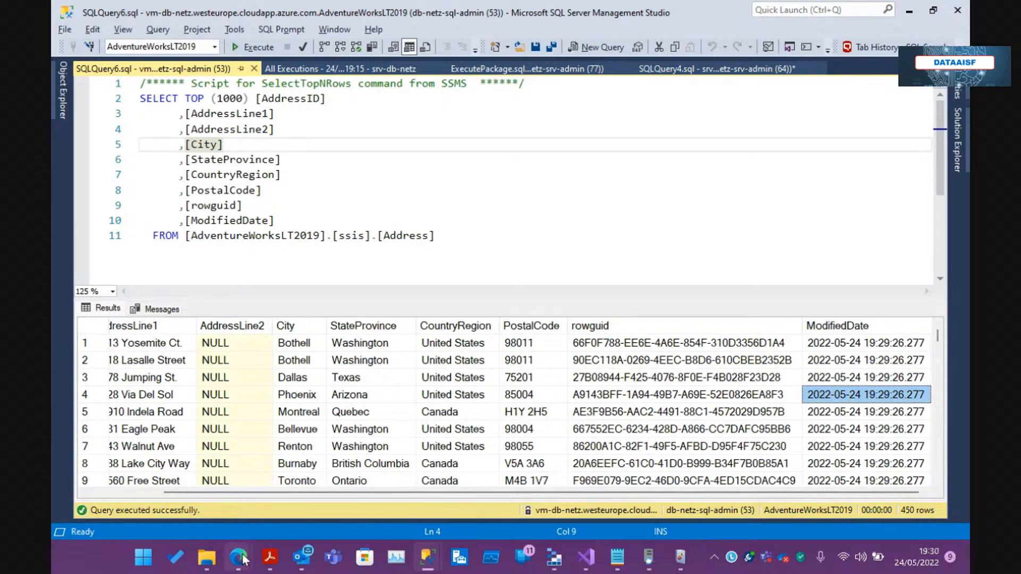
# - Switch to Edge and set the Execute SSIS package activity's environment to ./azure-data-factory-integration-runtime-as-proxy
pyautogui.moveTo(242, 558)
pyautogui.click(159, 479)
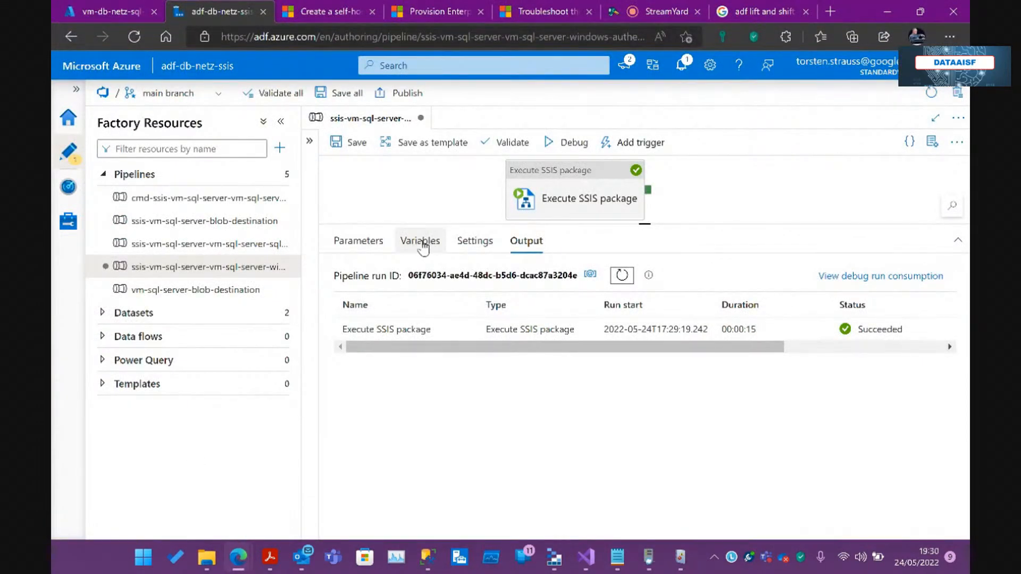
pyautogui.click(536, 189)
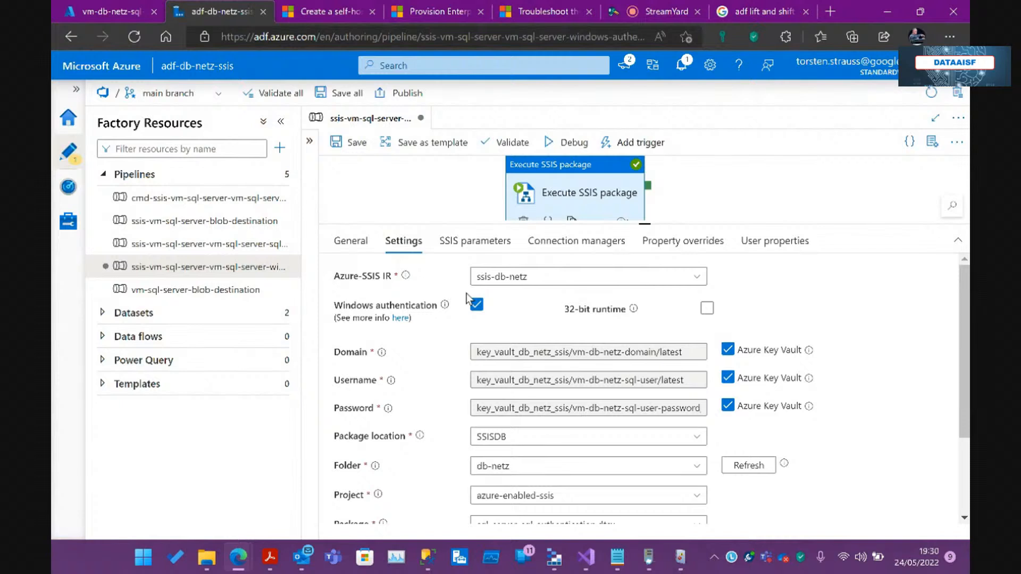
pyautogui.scroll(-3, 467, 299)
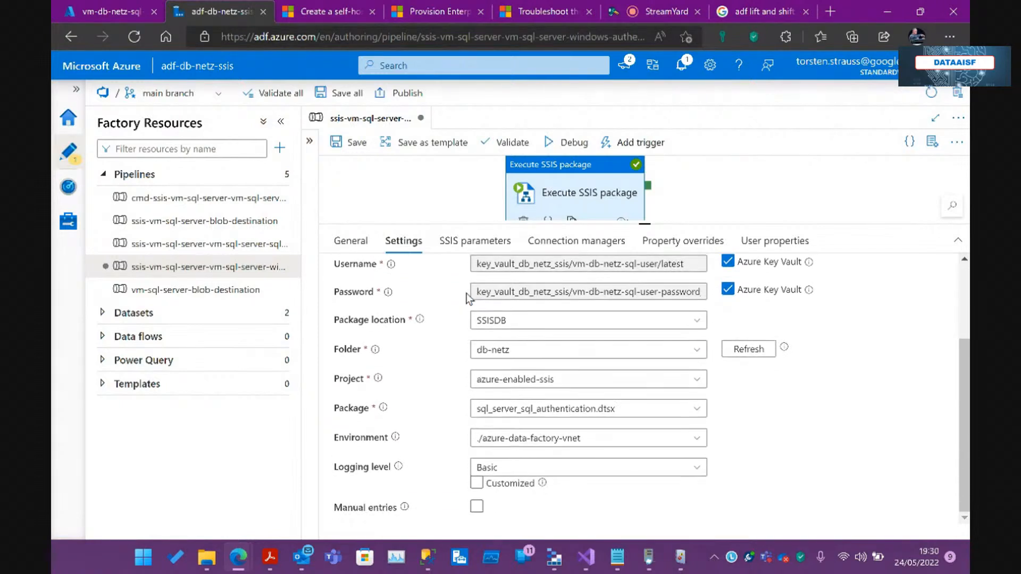
pyautogui.click(550, 448)
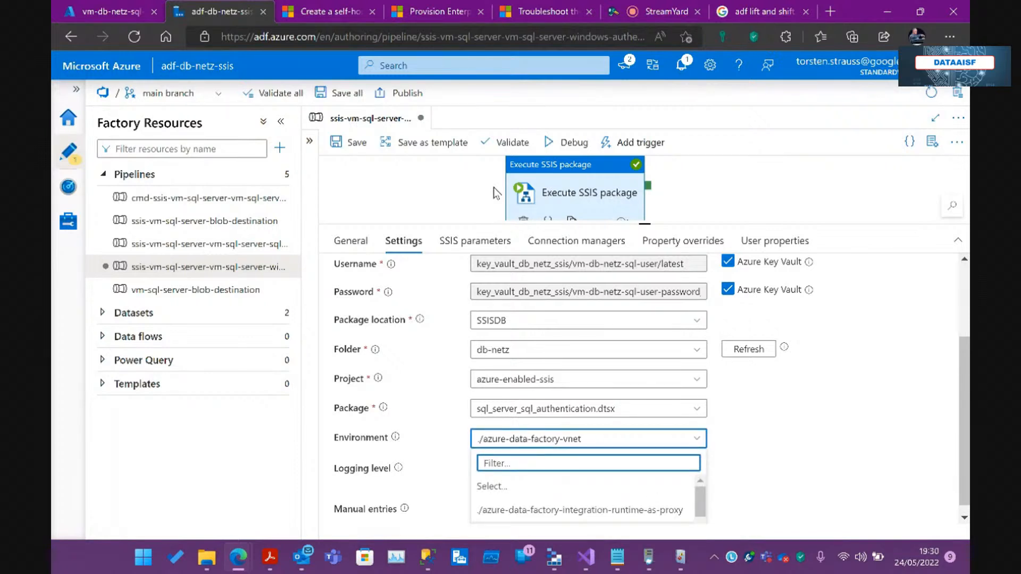
pyautogui.click(514, 512)
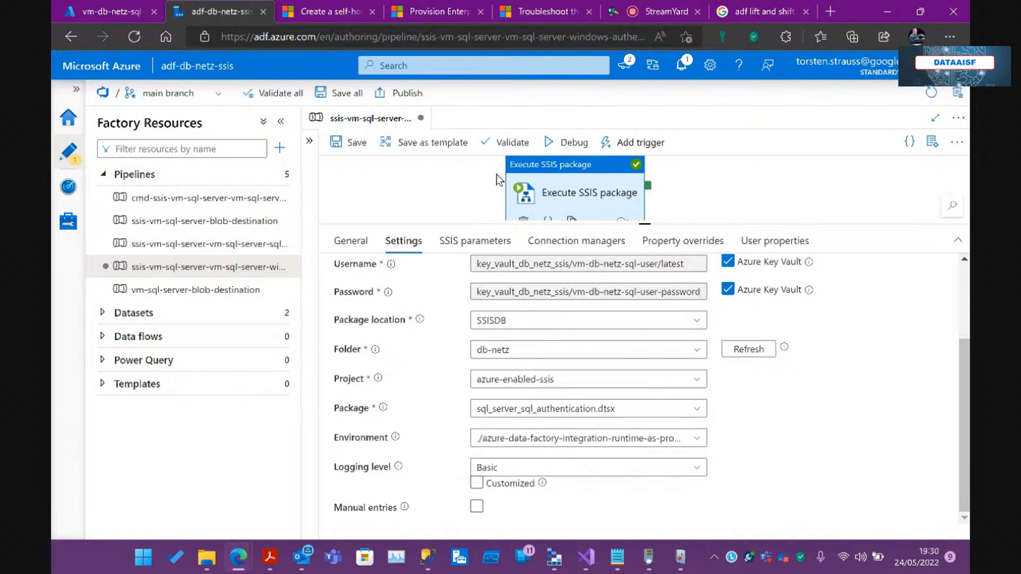
# - Debug the Windows authentication pipeline with the proxy environment and refresh the status of its run
pyautogui.click(562, 144)
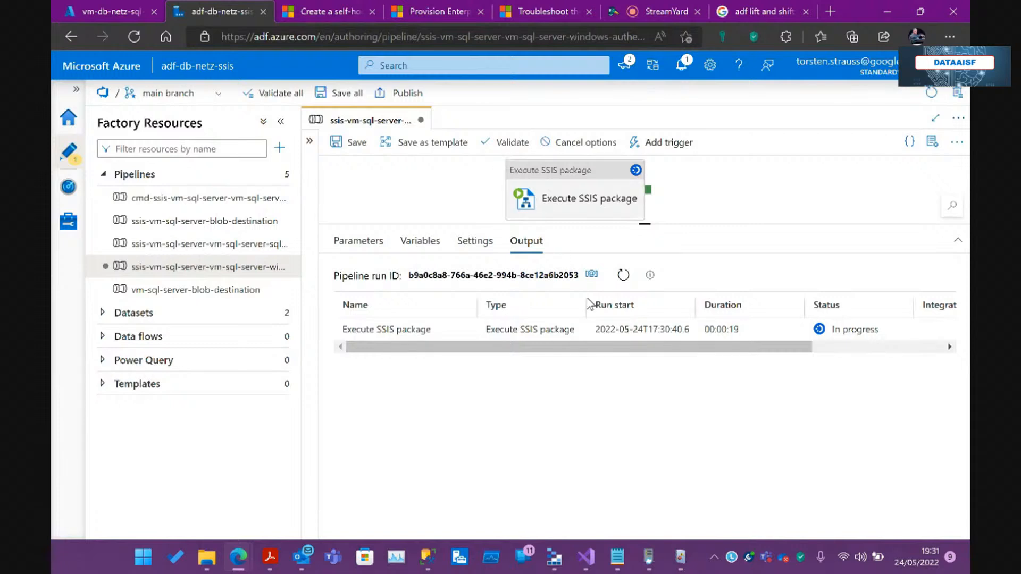
pyautogui.click(617, 276)
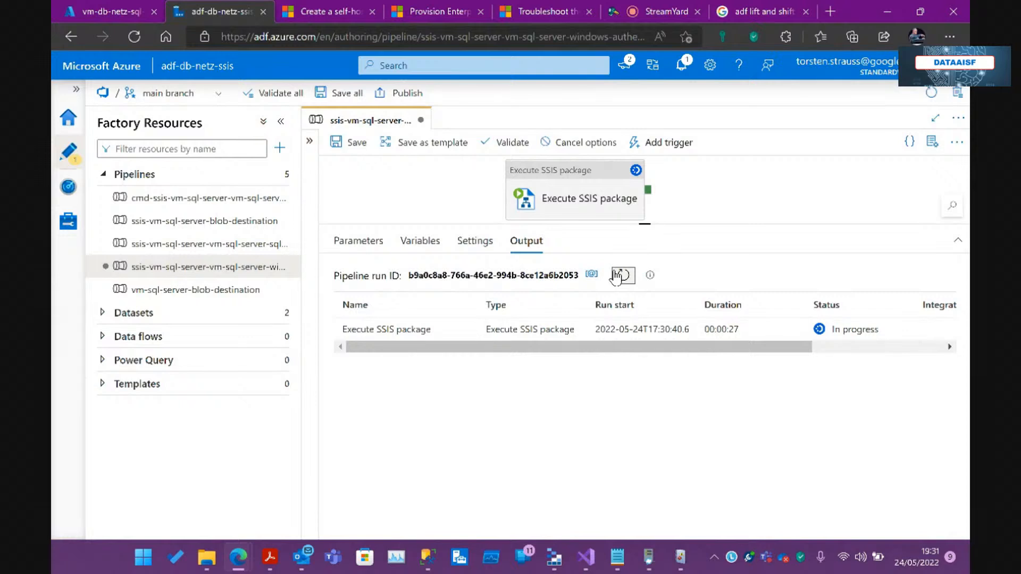
pyautogui.click(616, 276)
pyautogui.click(615, 276)
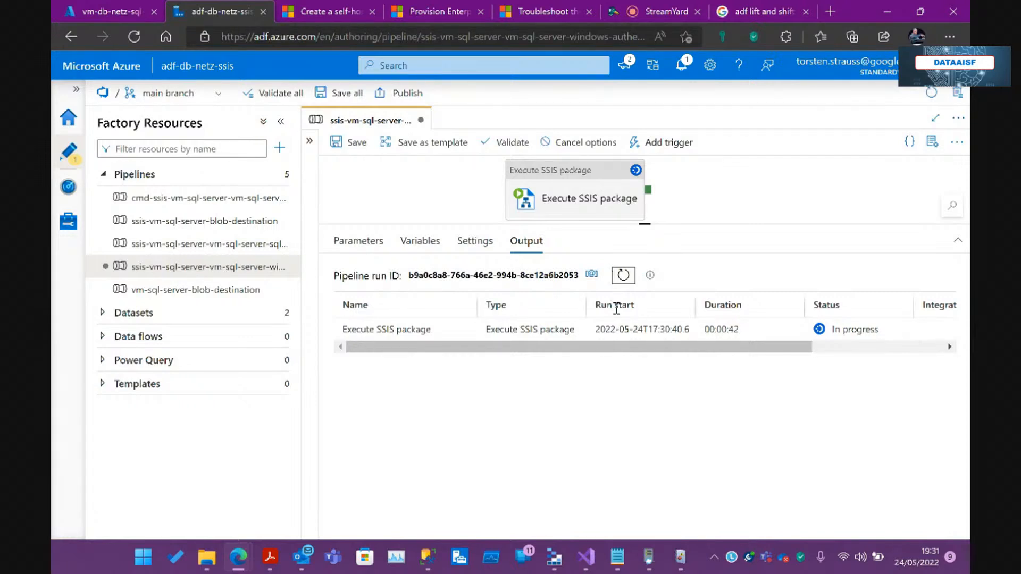
pyautogui.click(622, 278)
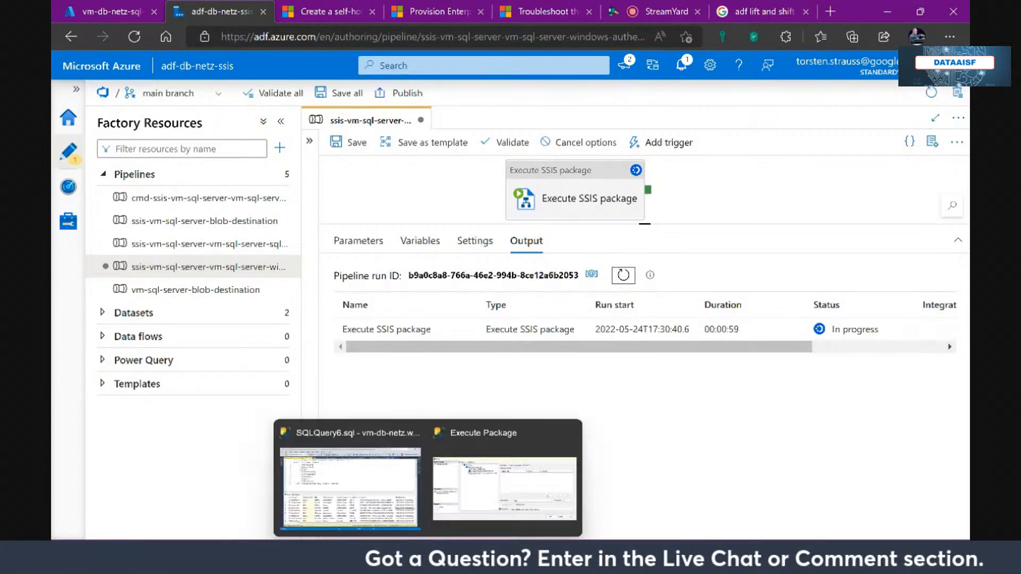
# - Switch to SQL Server Management Studio and rerun the query on the AdventureWorksLT2019 ssis.Address table
pyautogui.click(428, 556)
pyautogui.click(350, 482)
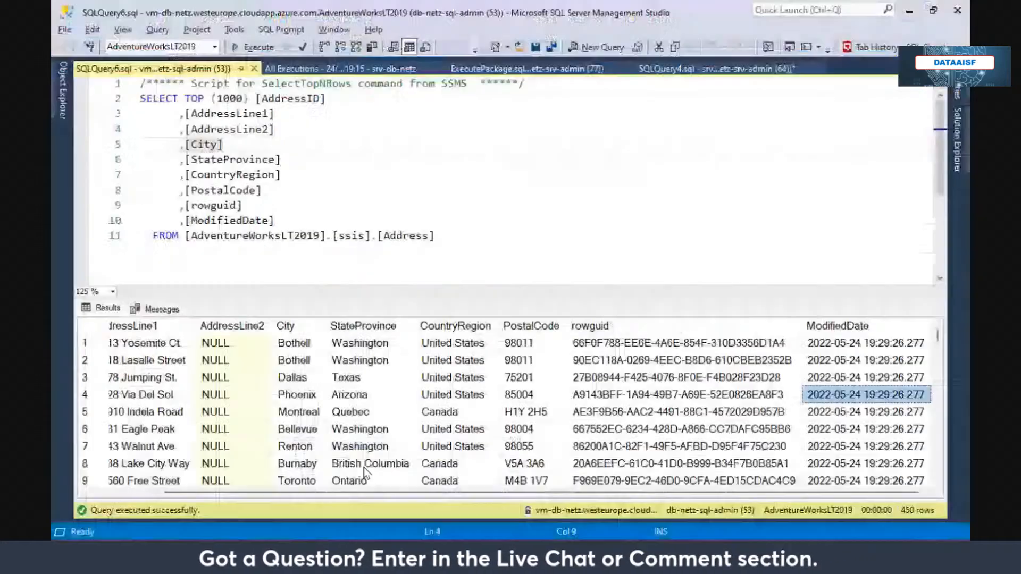
pyautogui.click(543, 221)
pyautogui.press('F5')
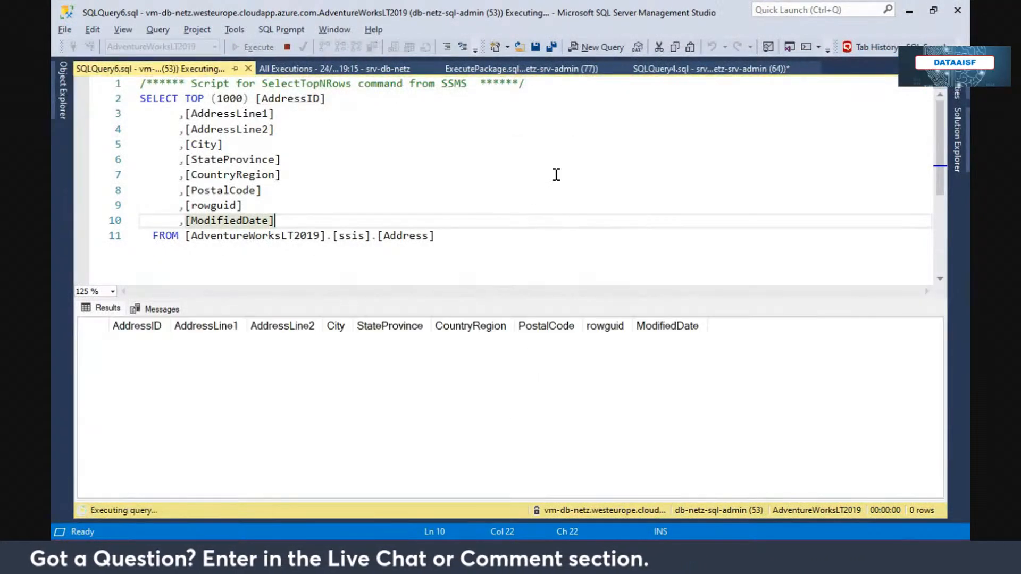
# - Return to Edge and refresh the debug run's status until the Execute SSIS package activity finishes
pyautogui.click(909, 10)
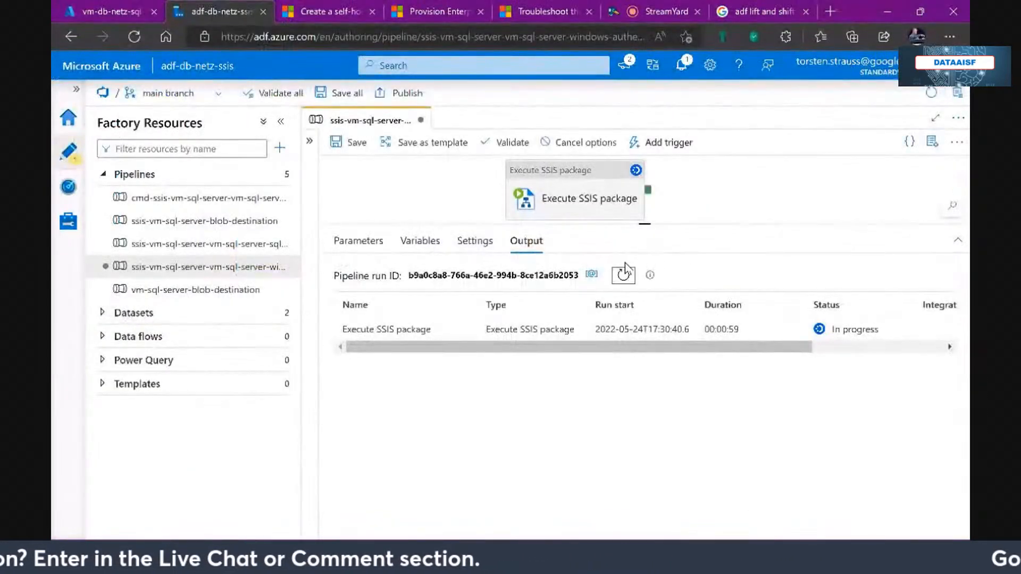
pyautogui.click(625, 276)
pyautogui.click(626, 277)
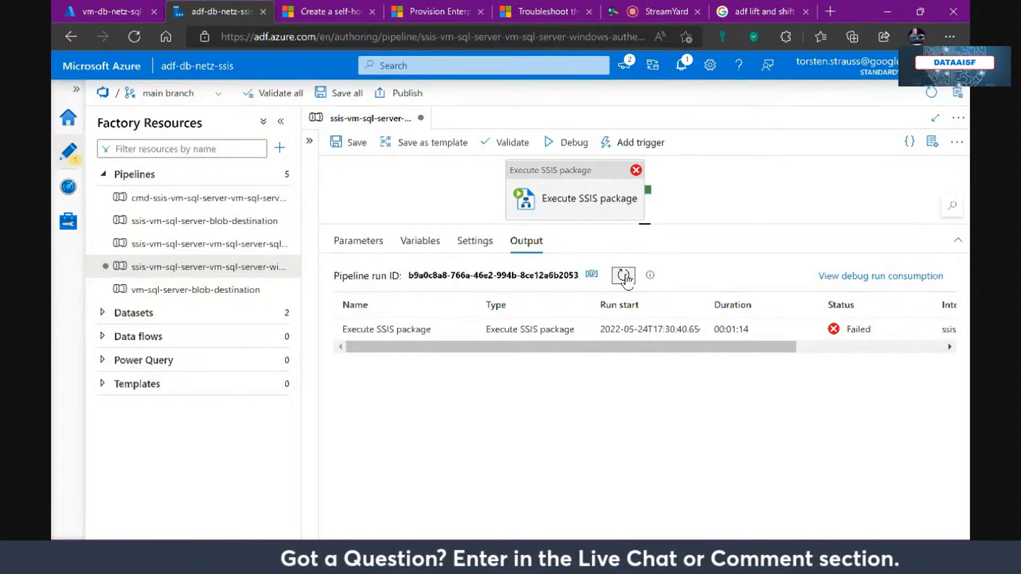
pyautogui.click(625, 276)
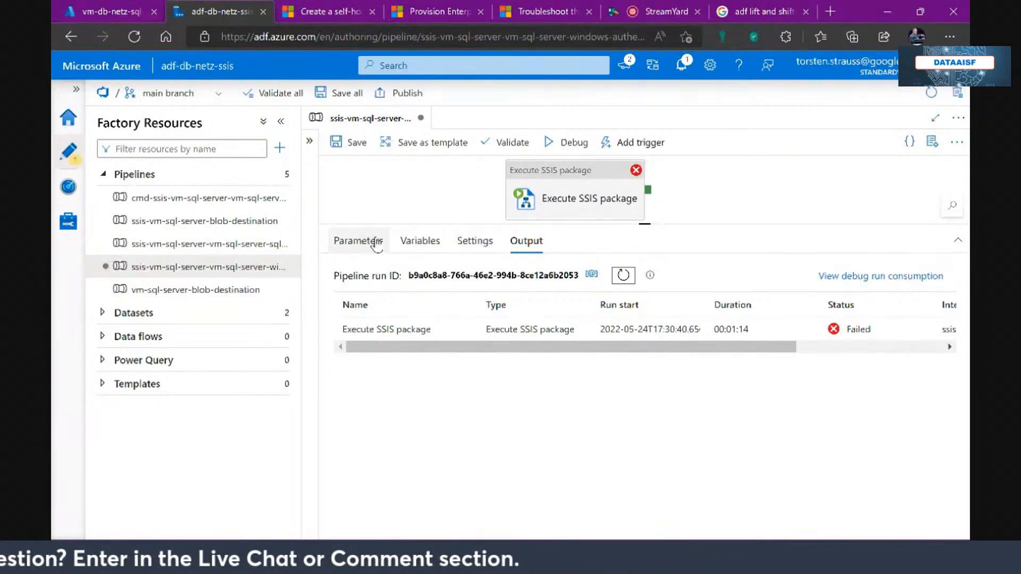
# - Review the Execute SSIS package activity's connection manager values, general properties and Windows authentication settings
pyautogui.click(572, 170)
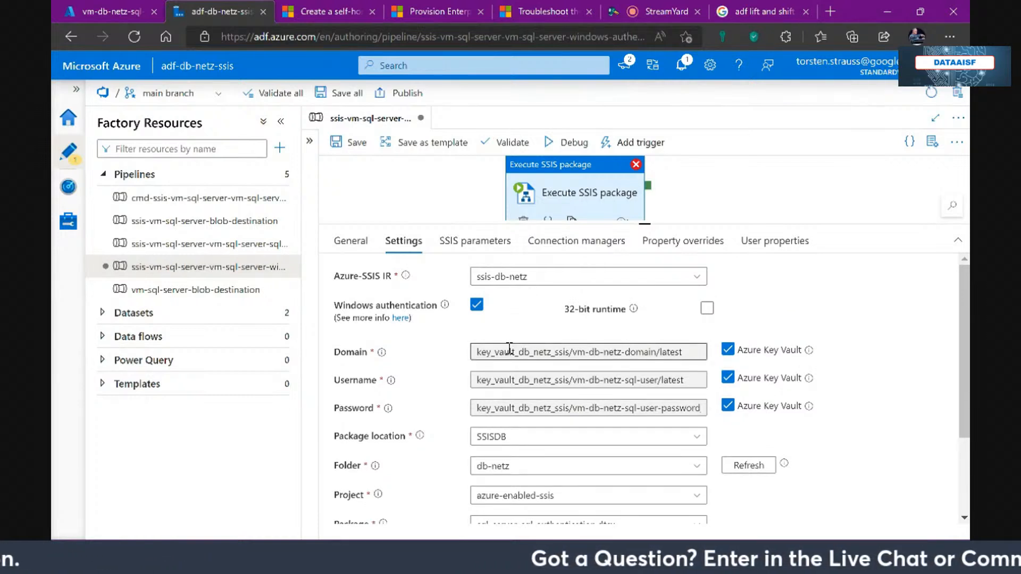
pyautogui.click(611, 246)
pyautogui.scroll(-3, 718, 326)
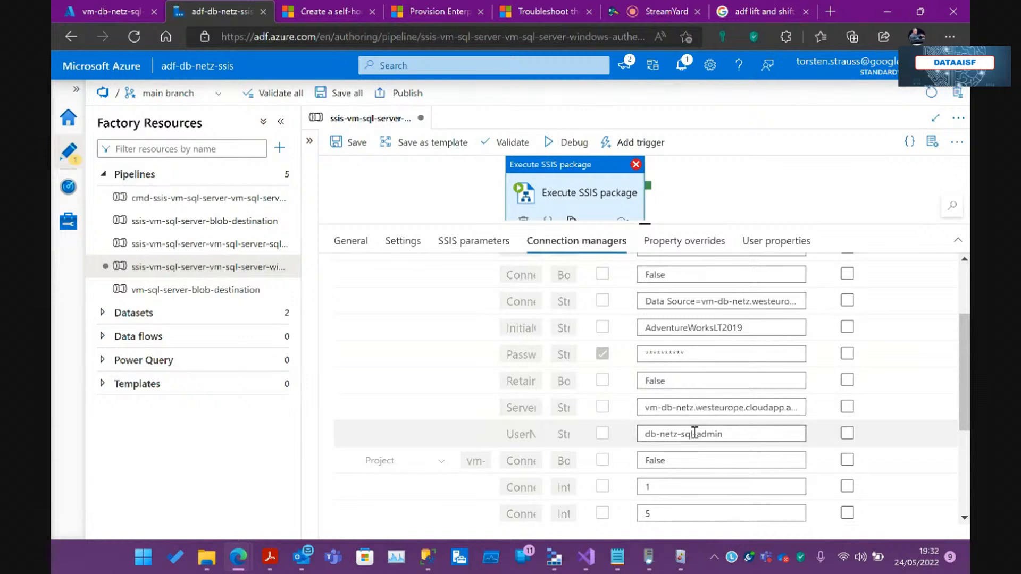
pyautogui.click(351, 246)
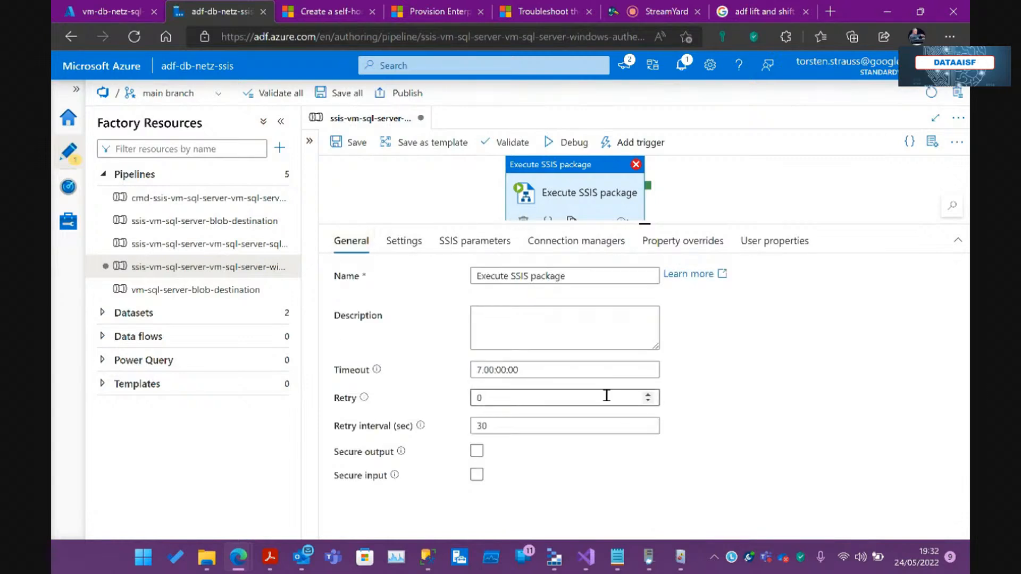
pyautogui.click(406, 246)
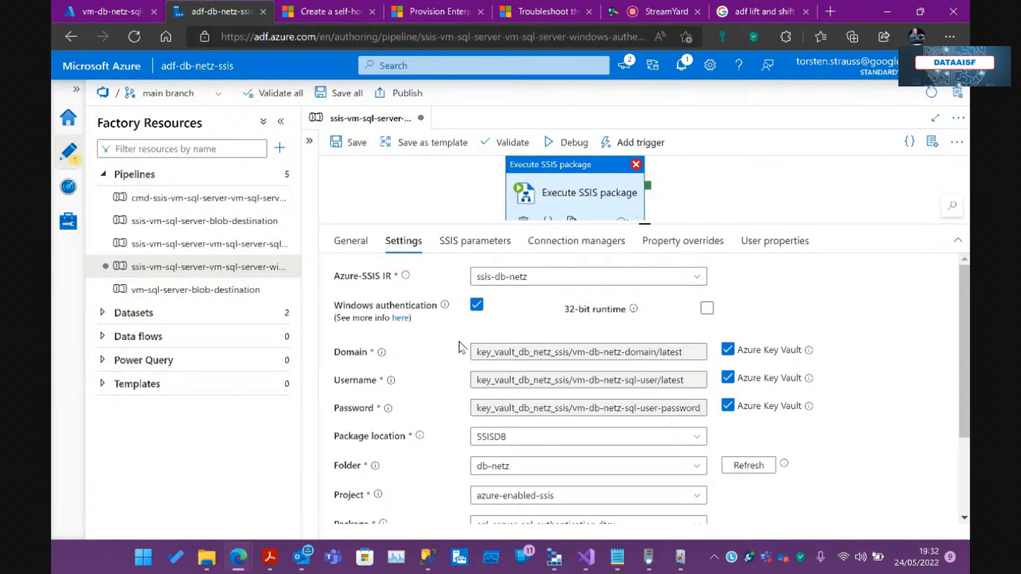
# - Open the SQL authentication pipeline and examine its sql_server_sql_authentication activity's settings and the Key Vault password reference in its connection managers
pyautogui.click(240, 245)
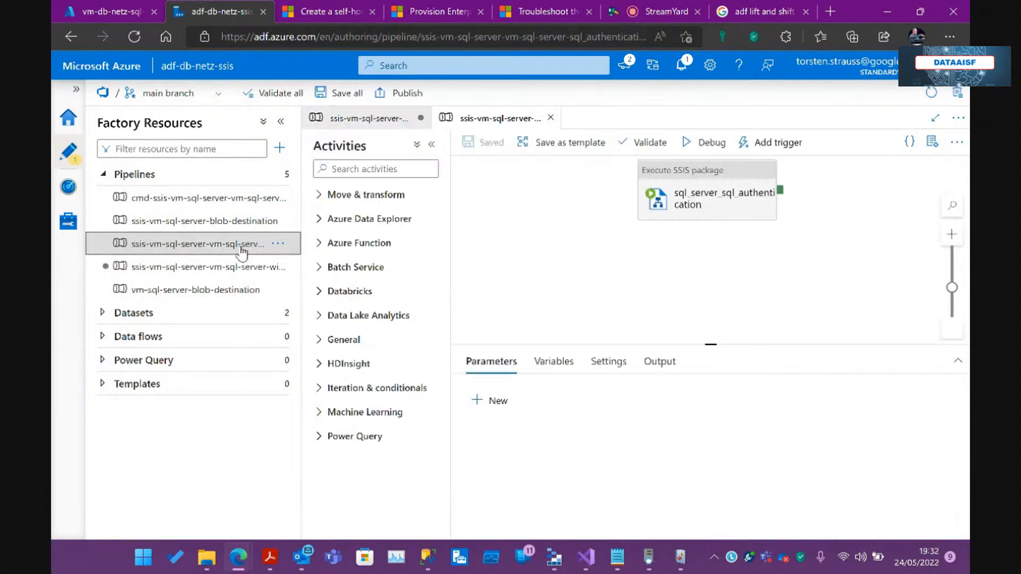
pyautogui.click(663, 213)
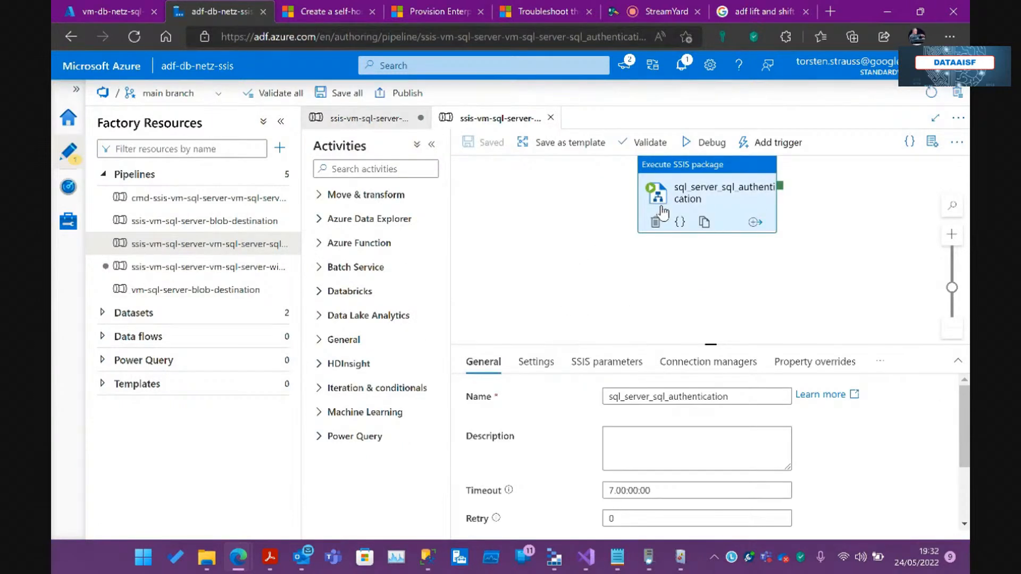
pyautogui.click(536, 364)
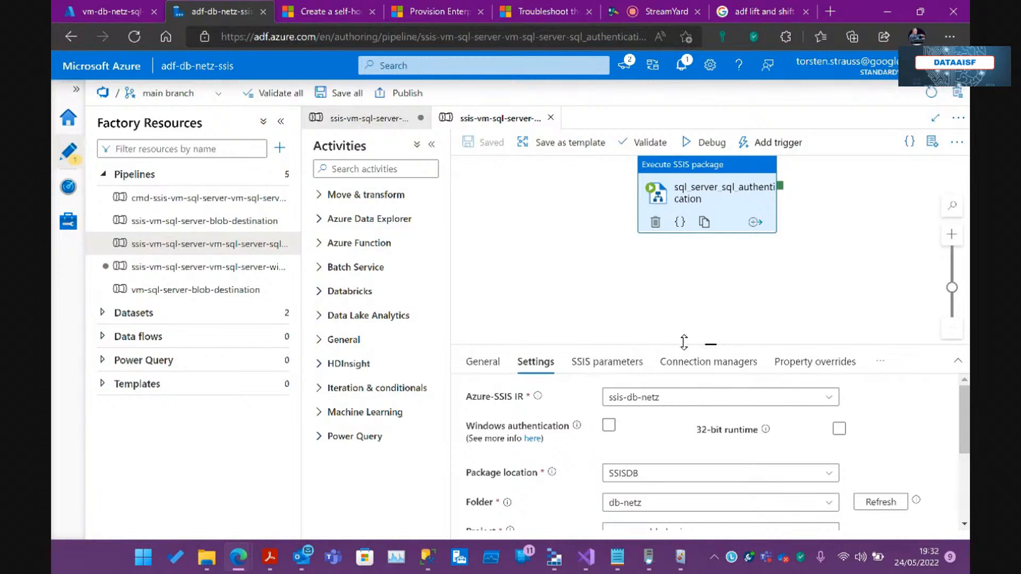
pyautogui.moveTo(671, 345); pyautogui.dragTo(757, 228)
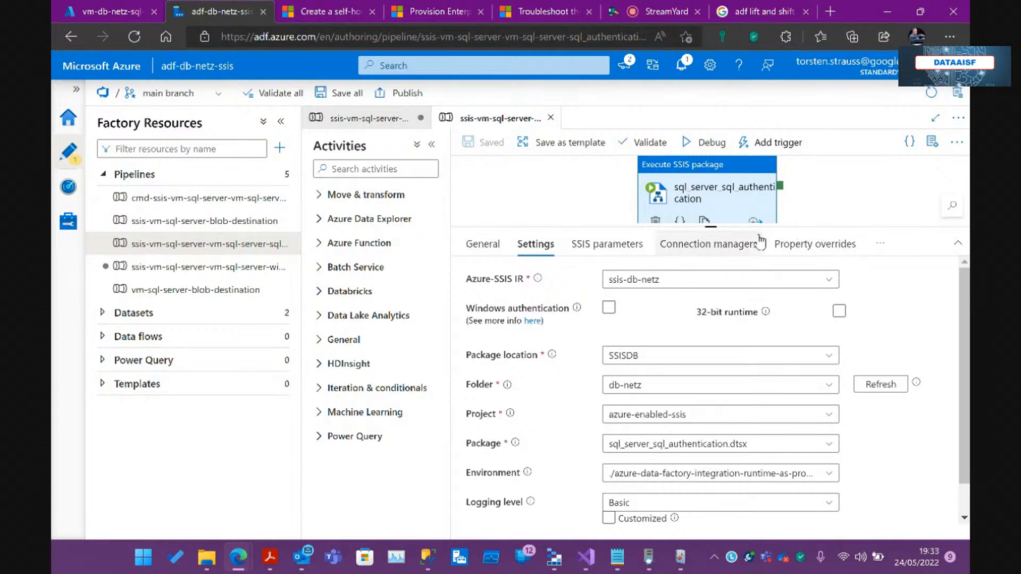
pyautogui.click(709, 244)
pyautogui.scroll(-3, 759, 400)
pyautogui.scroll(-1, 759, 397)
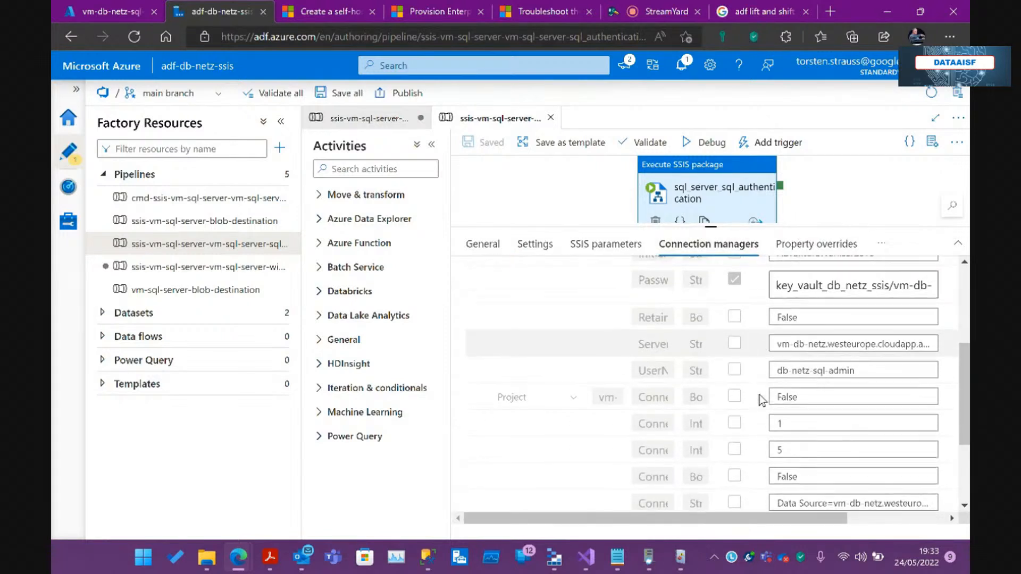
pyautogui.scroll(2, 761, 397)
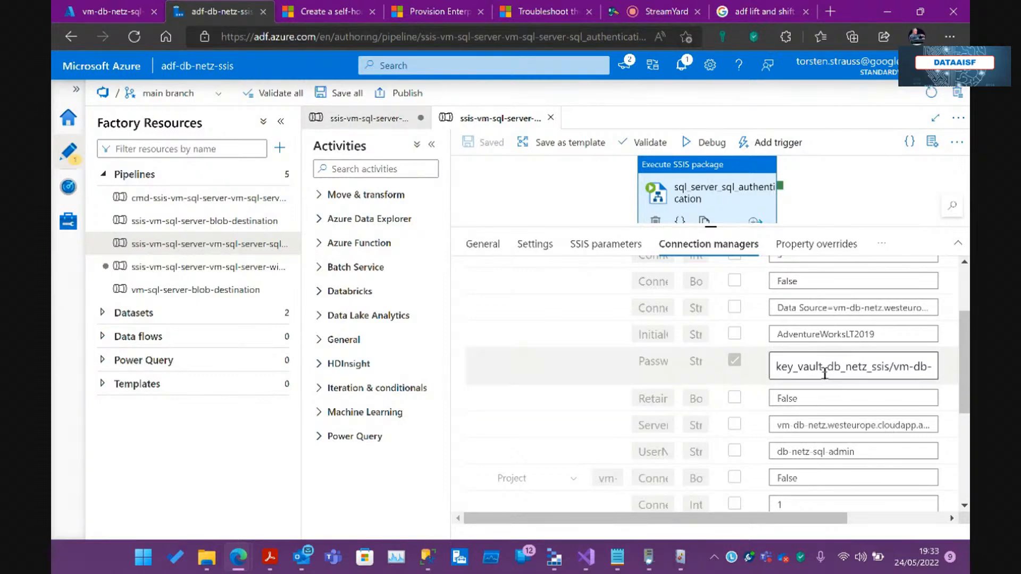
# - Switch to Visual Studio, open sql_server_sql_authentication.dtsx from the azure-enabled-ssis project and select its SQL-User connection manager
pyautogui.click(587, 558)
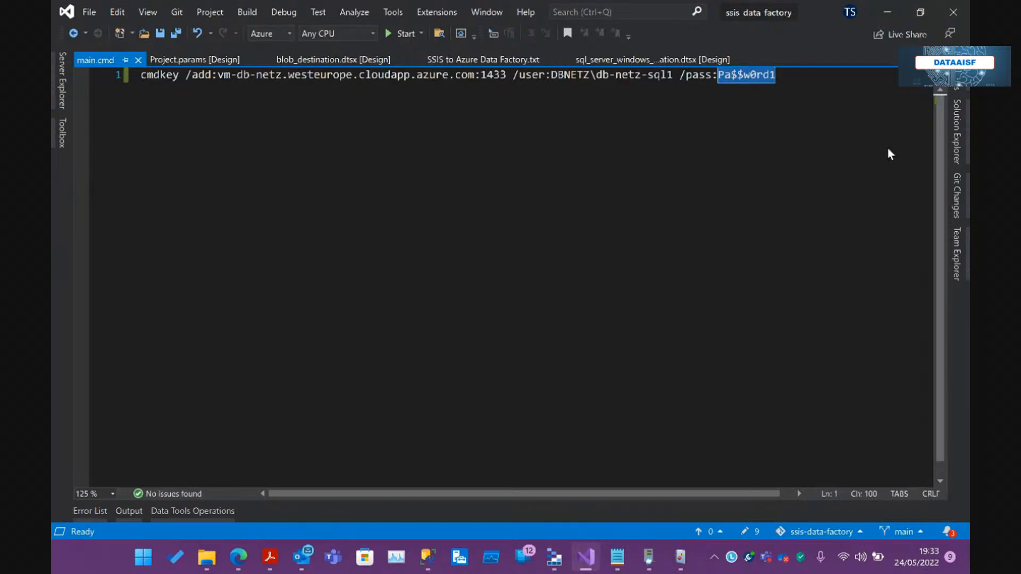
pyautogui.click(958, 136)
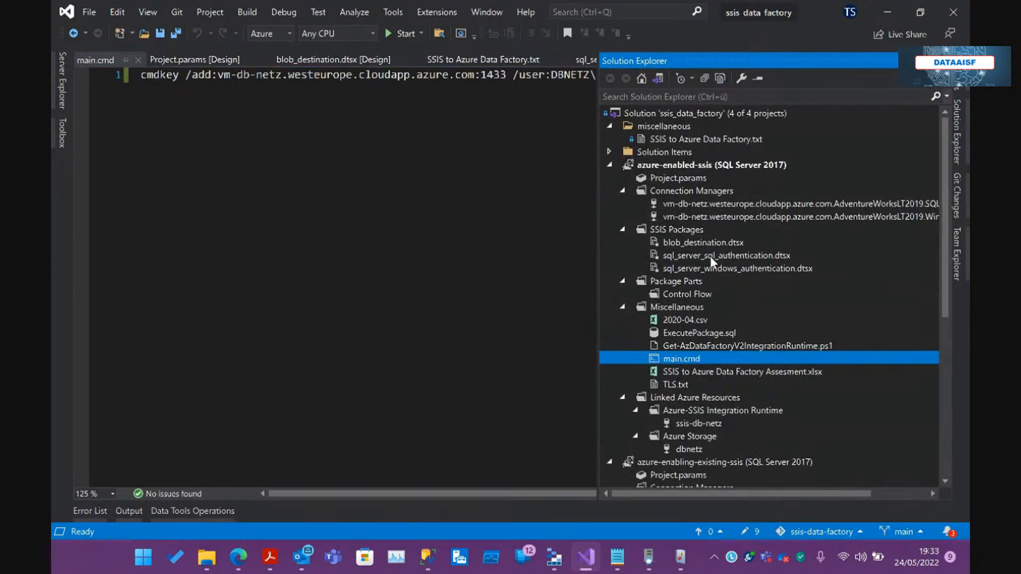
pyautogui.doubleClick(738, 256)
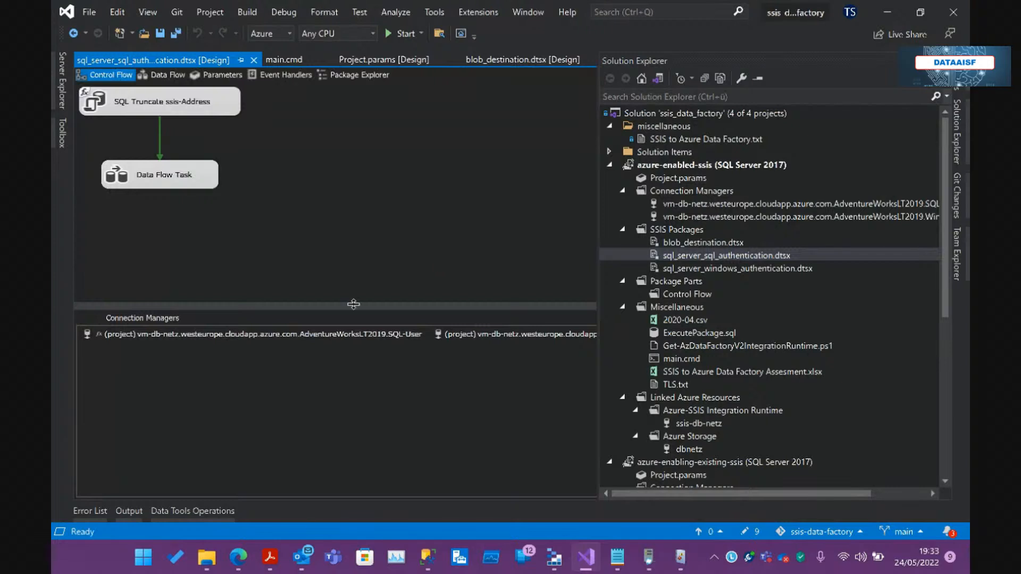
pyautogui.click(315, 334)
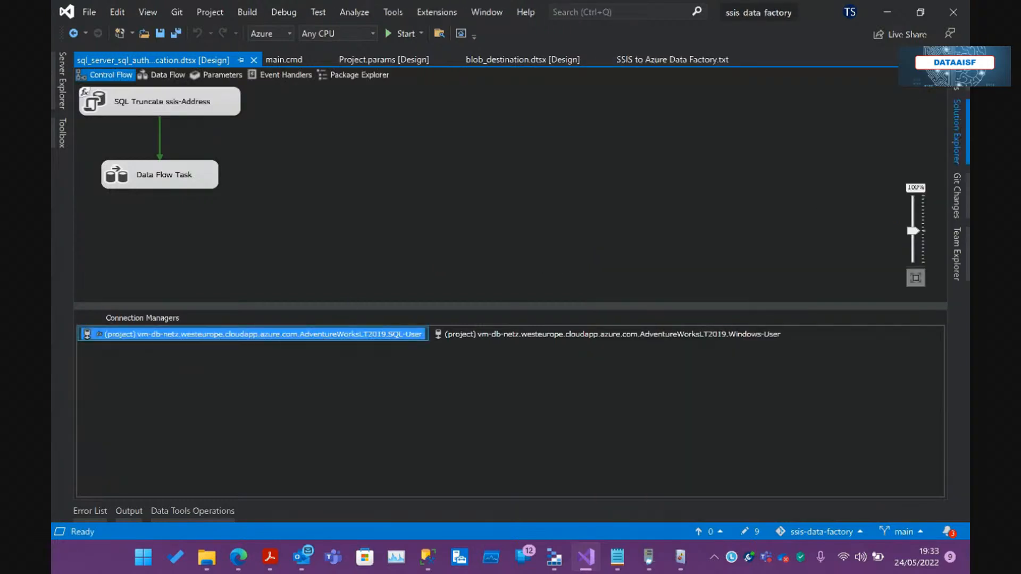
# - Return to Edge, open the pipeline prefixed cmd-ssis and review the package and environment settings of its Execute SSIS package activity
pyautogui.click(886, 11)
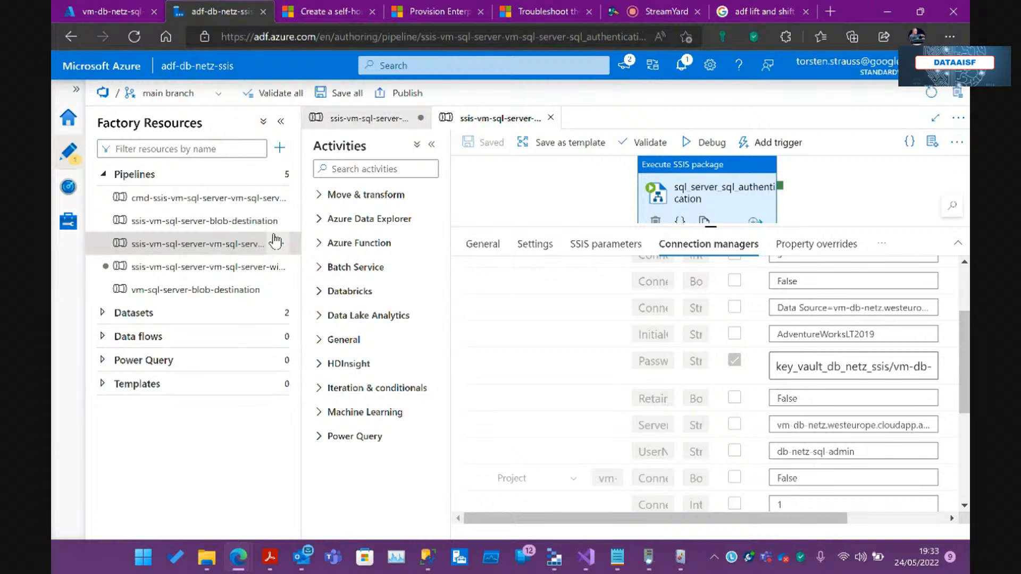
pyautogui.click(234, 221)
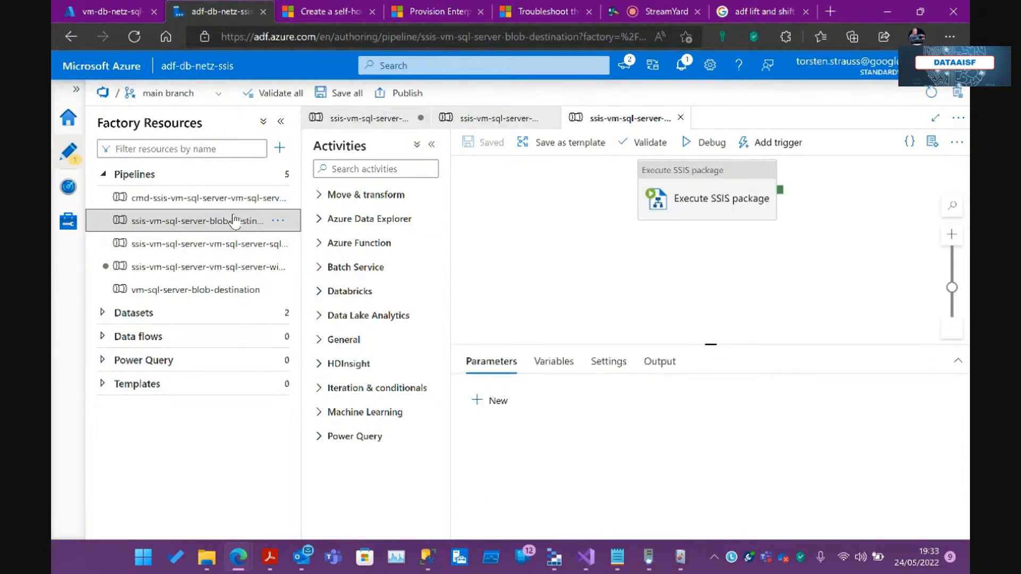
pyautogui.click(201, 197)
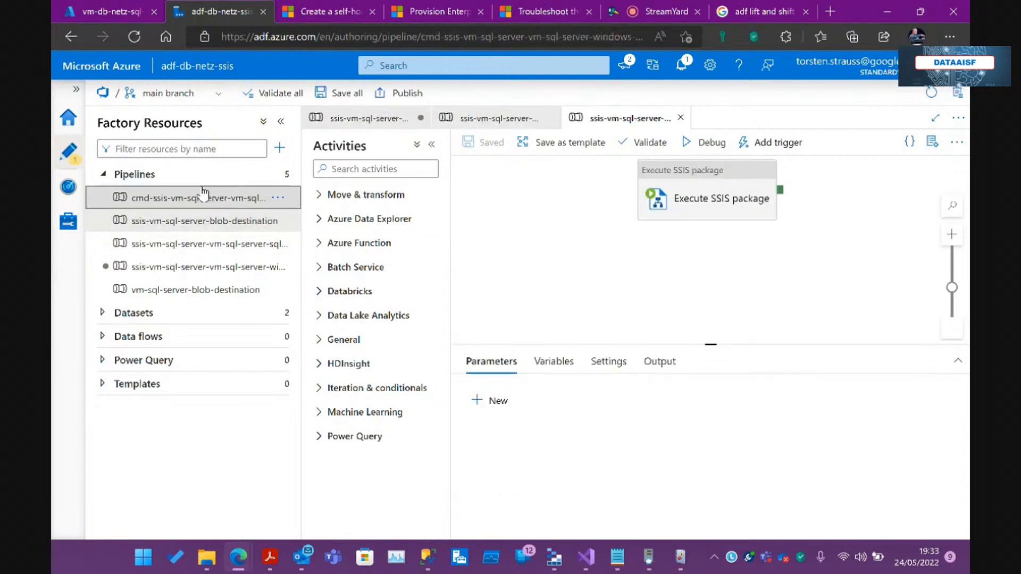
pyautogui.click(674, 201)
pyautogui.click(606, 361)
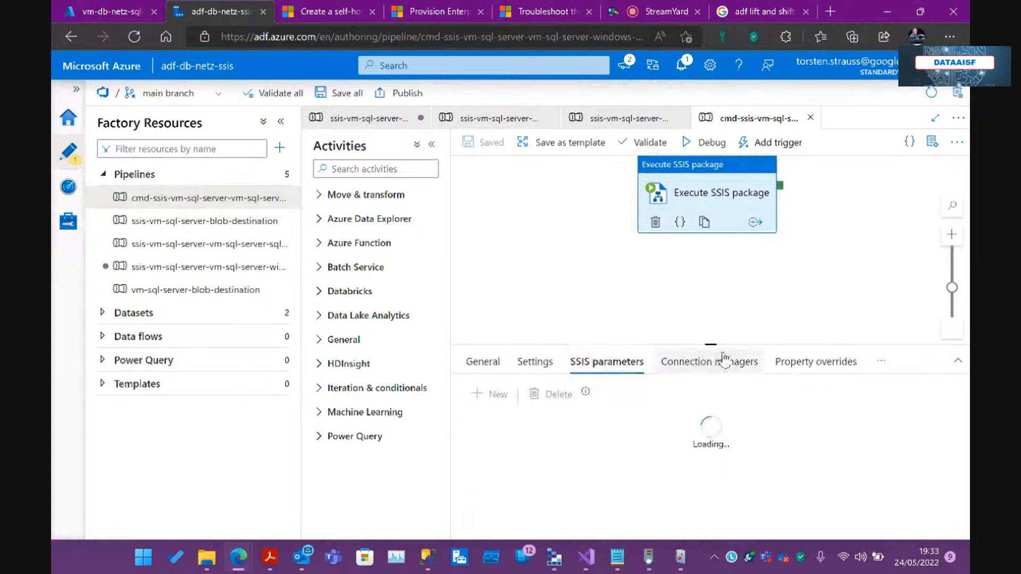
pyautogui.click(535, 363)
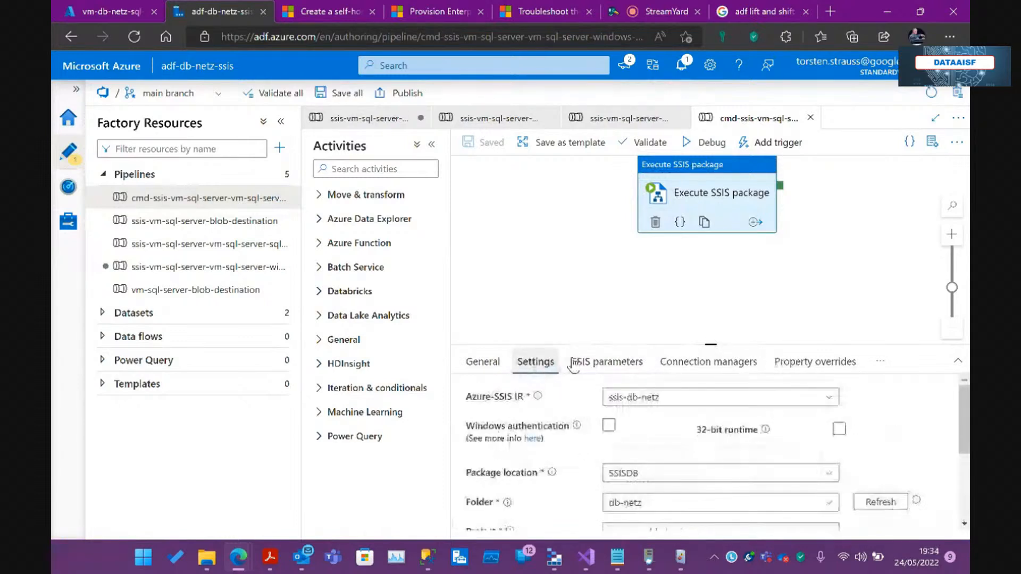
pyautogui.moveTo(696, 345); pyautogui.dragTo(753, 159)
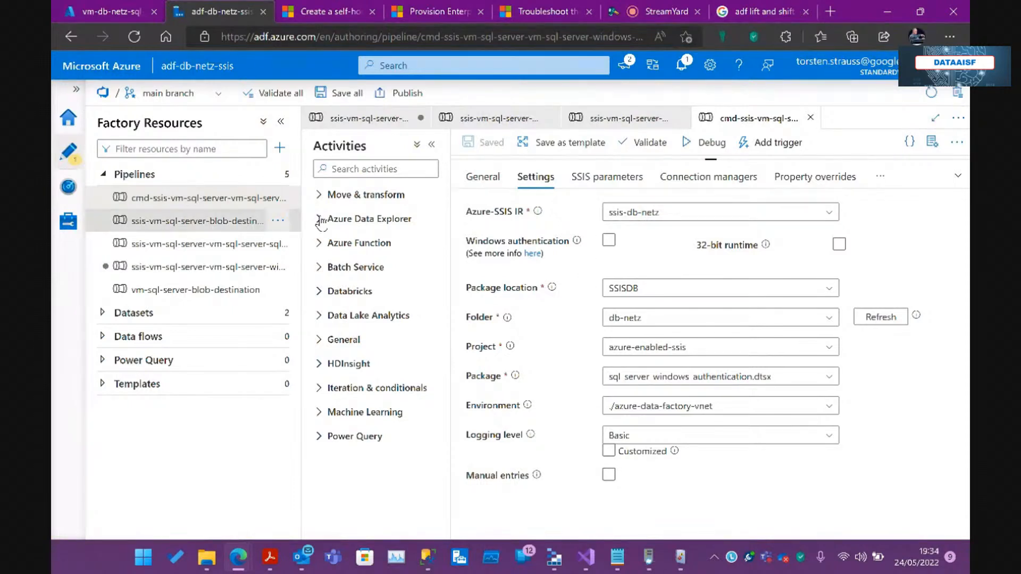
pyautogui.moveTo(710, 158); pyautogui.dragTo(685, 265)
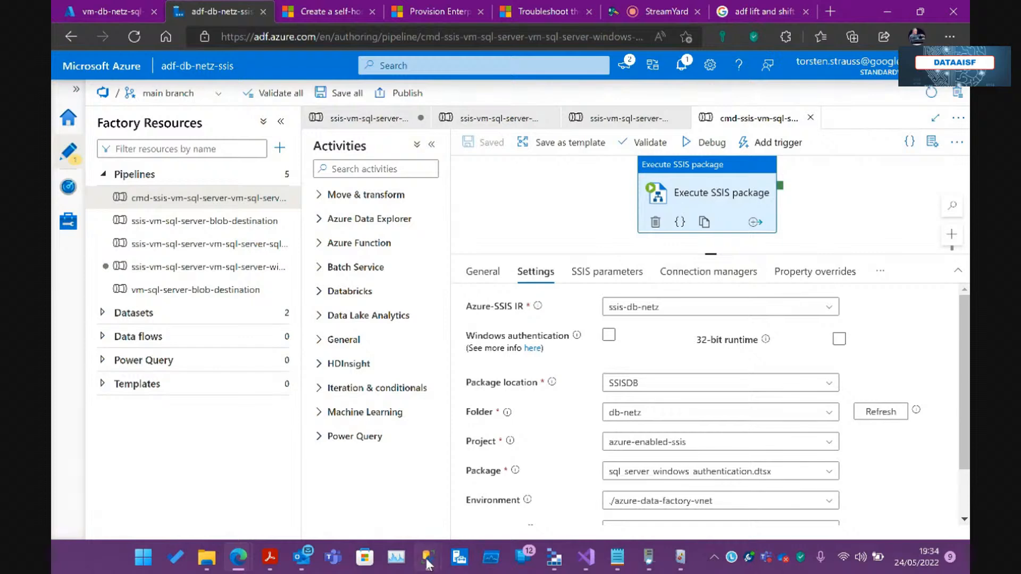
# - Switch to SQL Server Management Studio and show the SSISDB catalog.set_execution_credential script in SQLQuery4.sql
pyautogui.moveTo(427, 558)
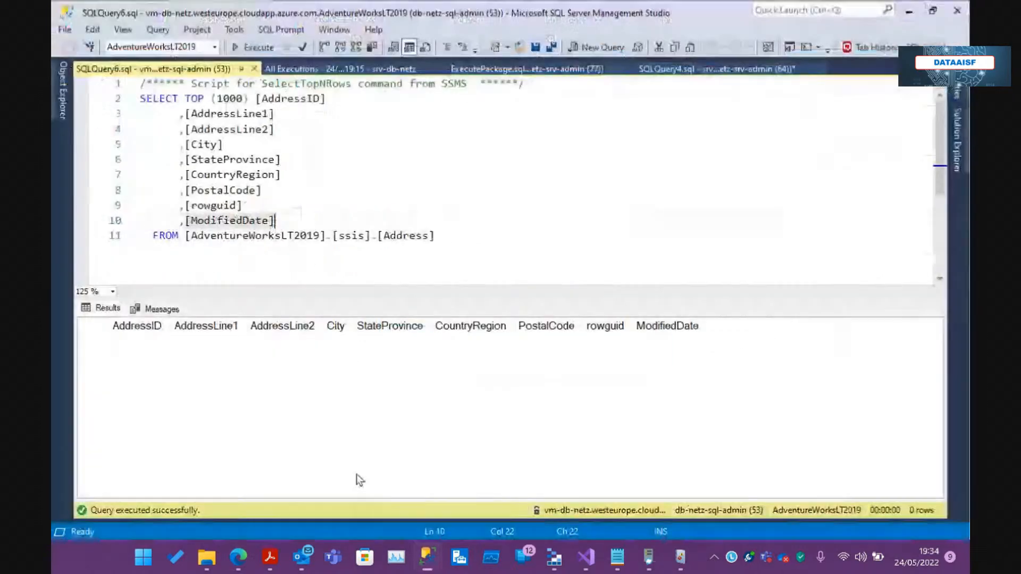
pyautogui.click(359, 474)
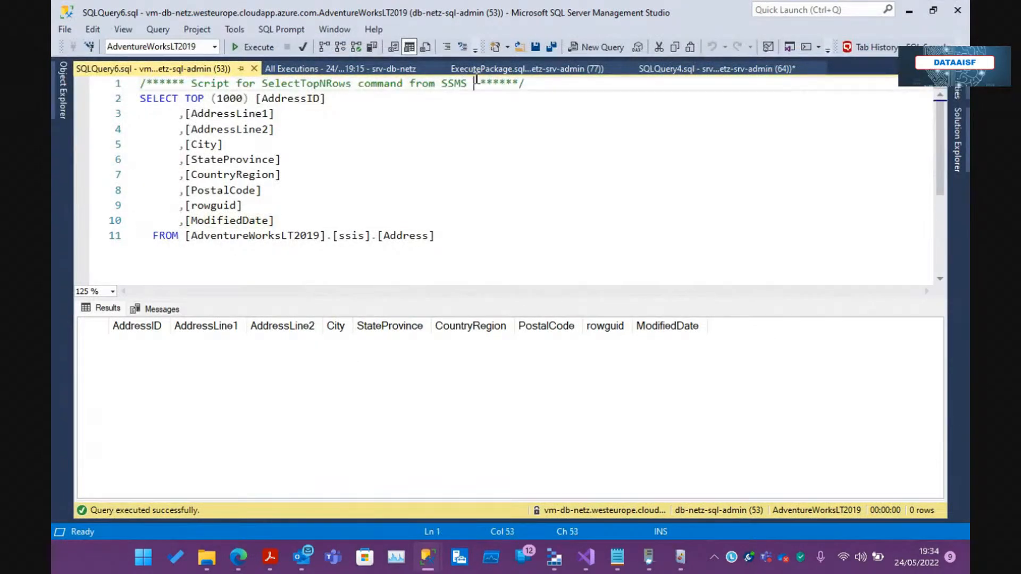
pyautogui.click(493, 70)
pyautogui.click(680, 74)
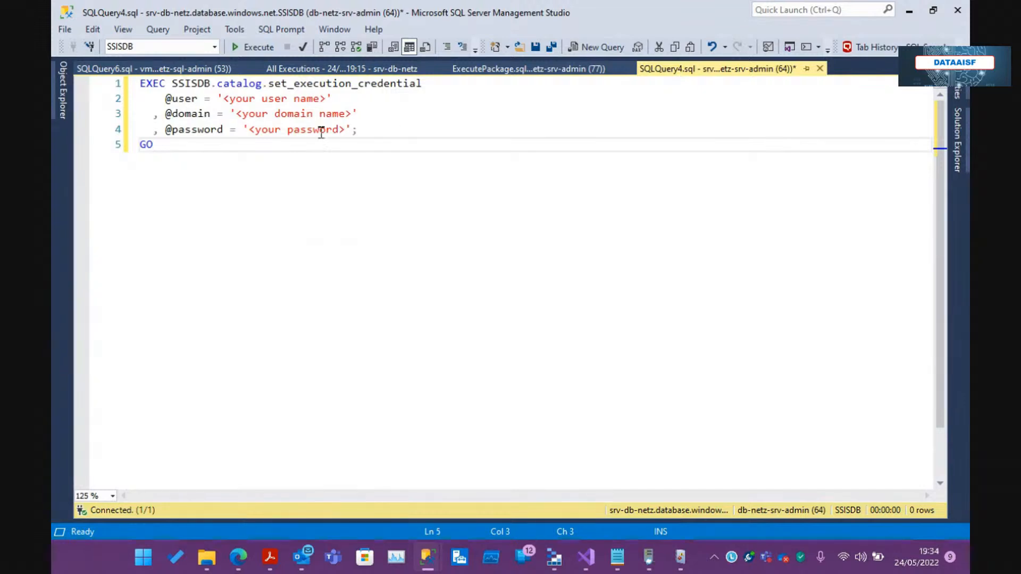
# - Return to Edge and show the full connection string in the cmd-ssis pipeline activity's connection managers
pyautogui.click(904, 8)
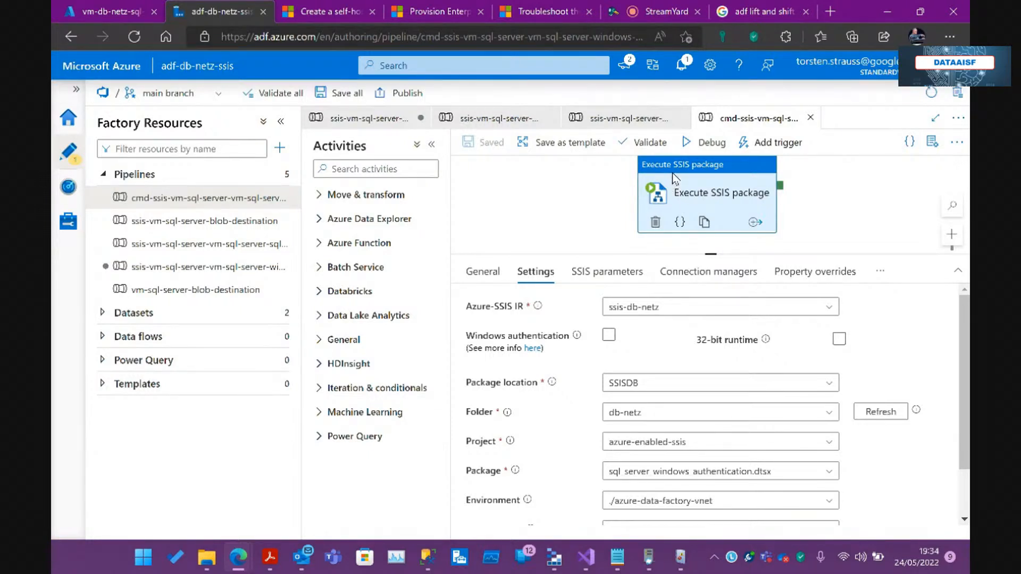
pyautogui.click(739, 275)
pyautogui.click(813, 450)
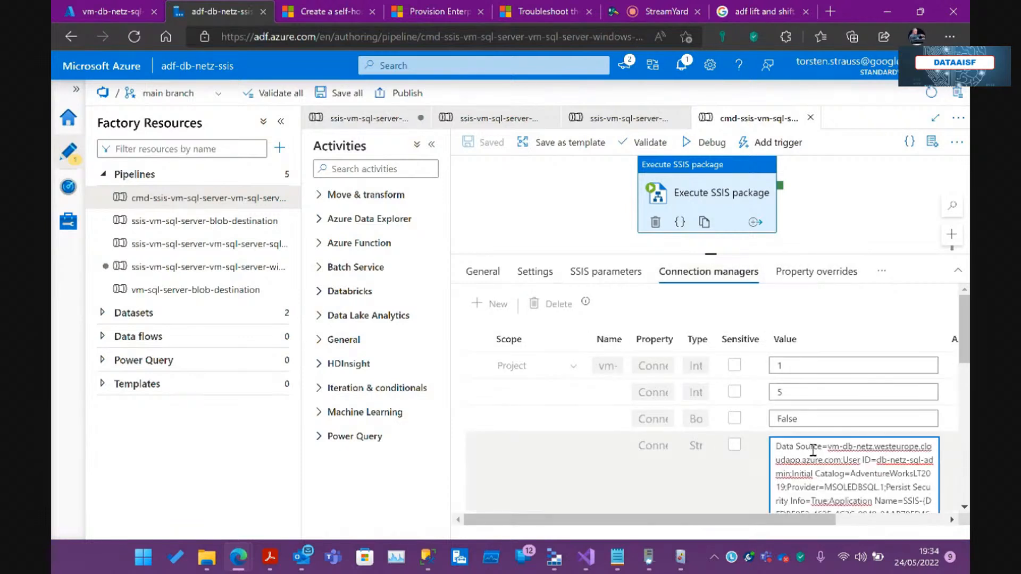
# - Highlight the data source server address in the connection string, then switch to Visual Studio and show the cmdkey command in main.cmd
pyautogui.scroll(-1, 843, 488)
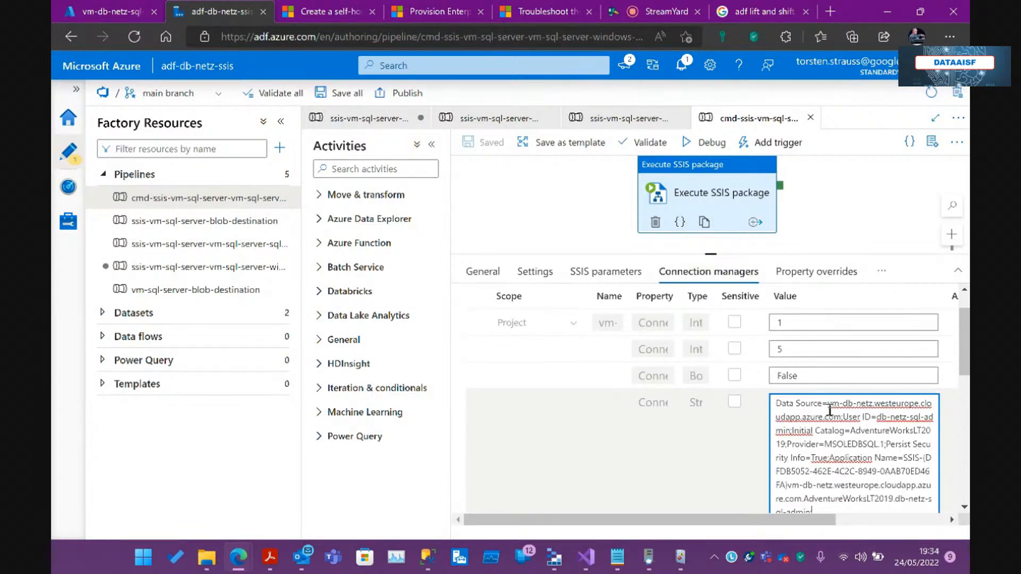
pyautogui.moveTo(828, 404); pyautogui.dragTo(841, 416)
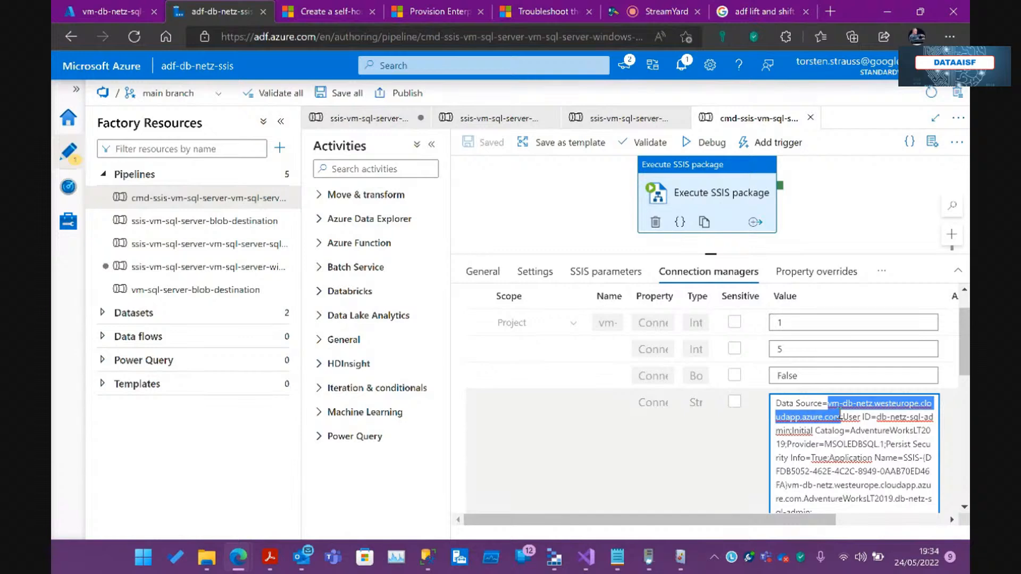
pyautogui.click(617, 563)
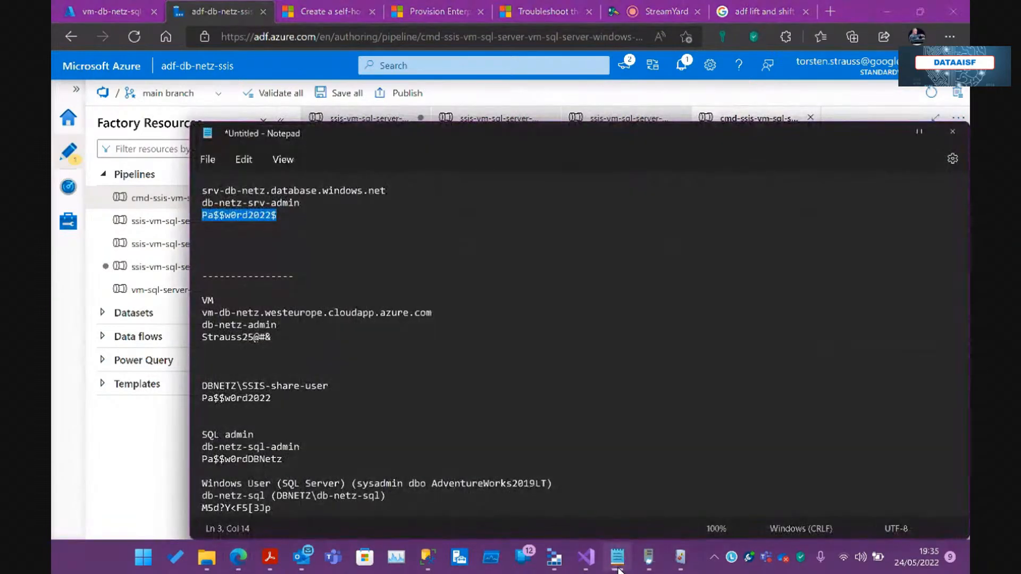
pyautogui.click(586, 557)
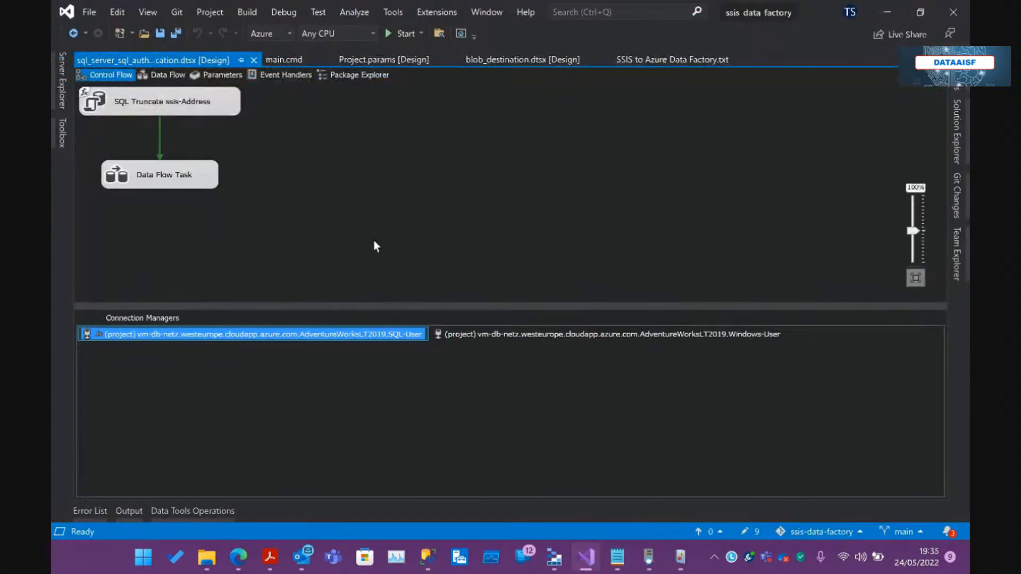
pyautogui.click(282, 60)
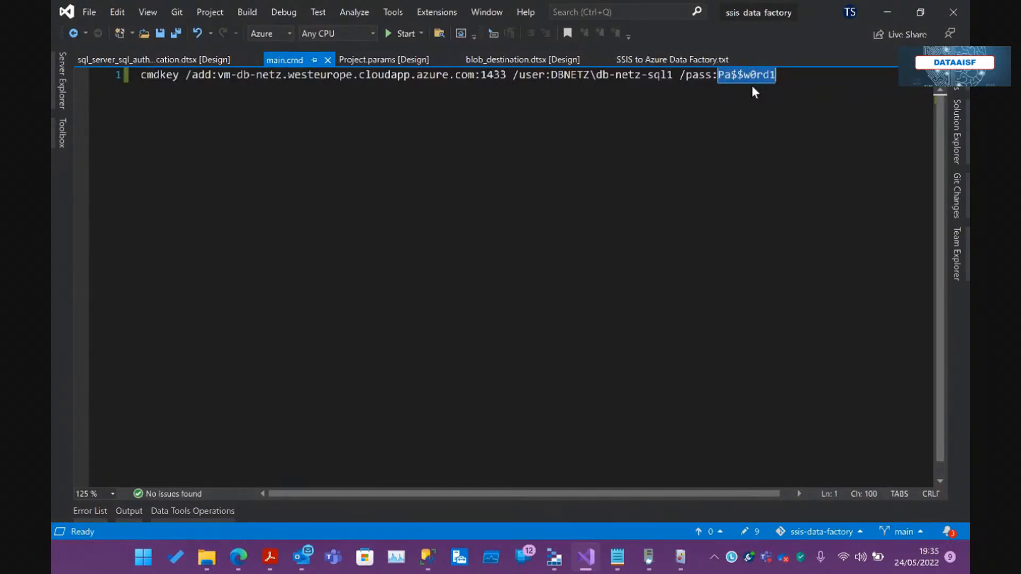
# - Minimise Visual Studio and Notepad, switch to SQL Server Management Studio and collapse the VM server in Object Explorer to show the SSISDB catalog
pyautogui.click(887, 12)
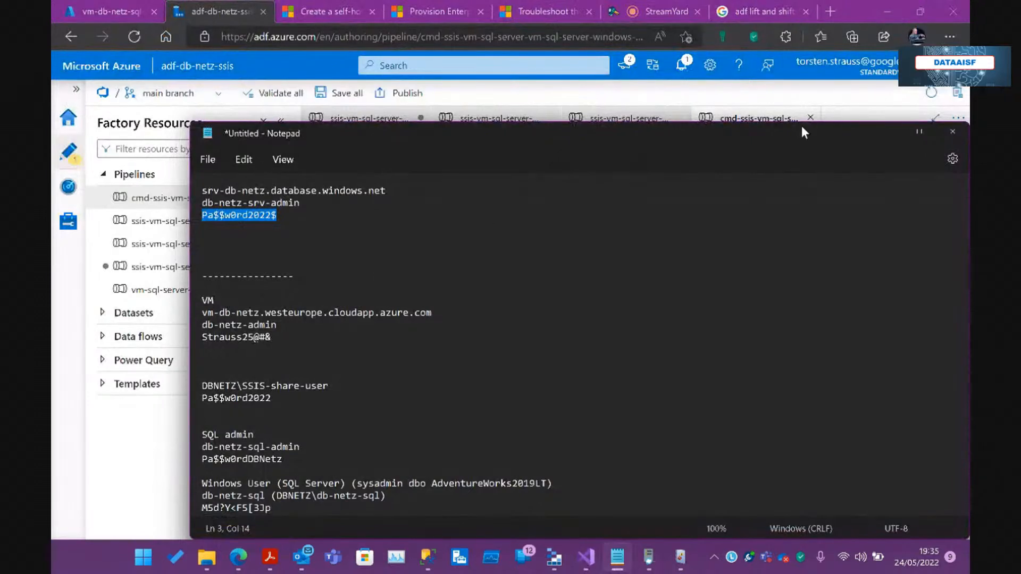
pyautogui.click(888, 130)
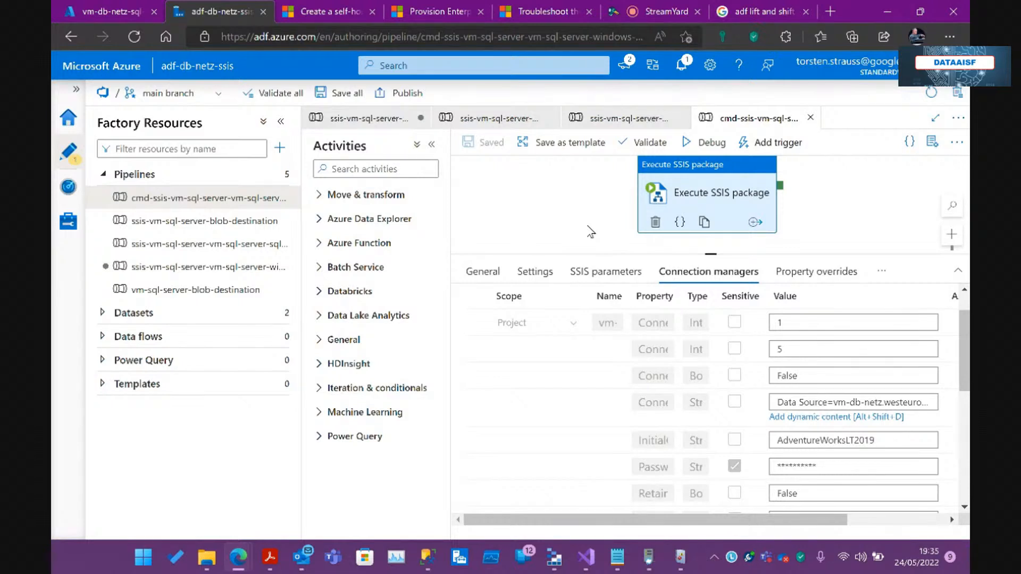
pyautogui.click(415, 563)
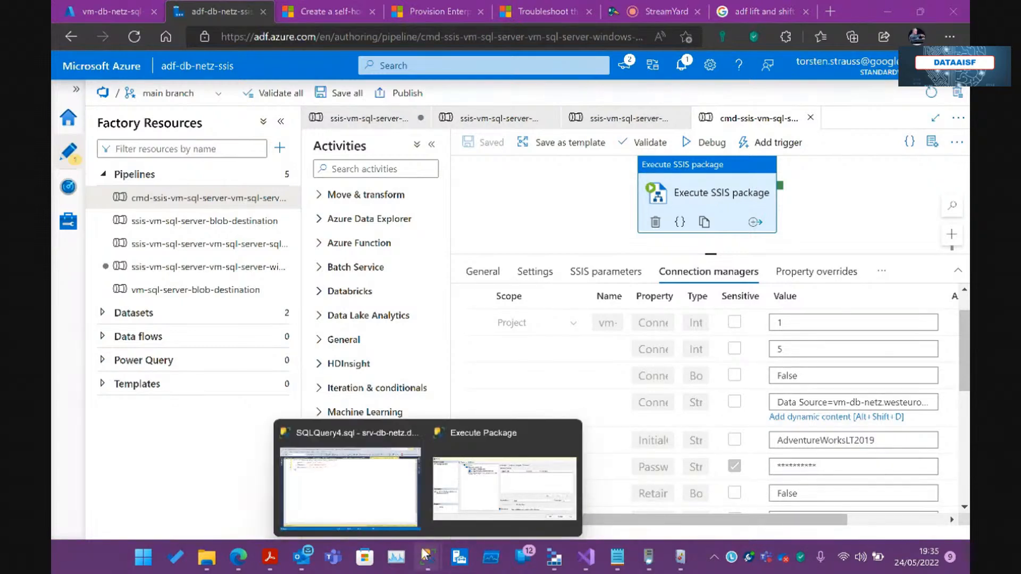
pyautogui.click(375, 492)
pyautogui.click(55, 89)
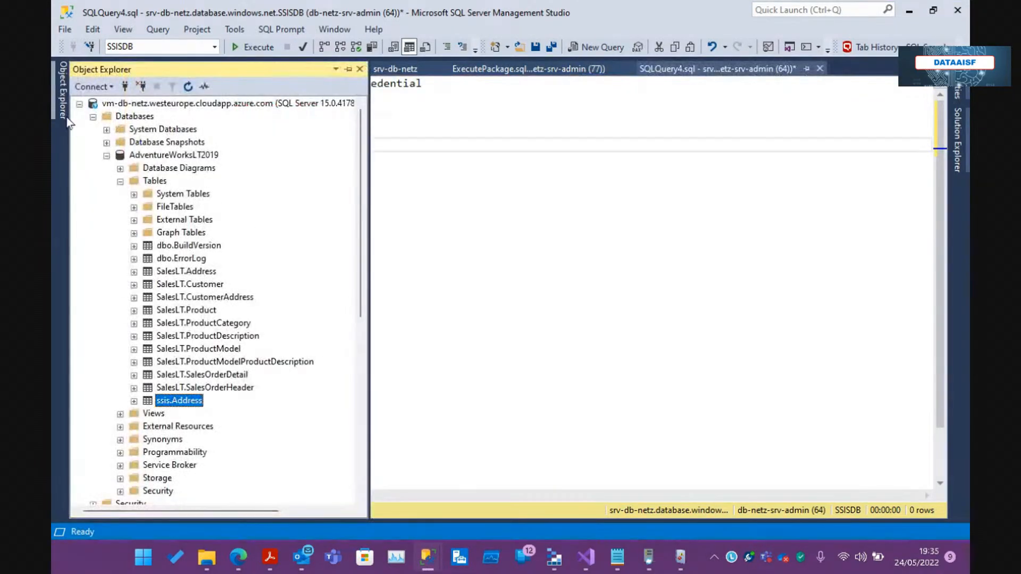
pyautogui.click(79, 104)
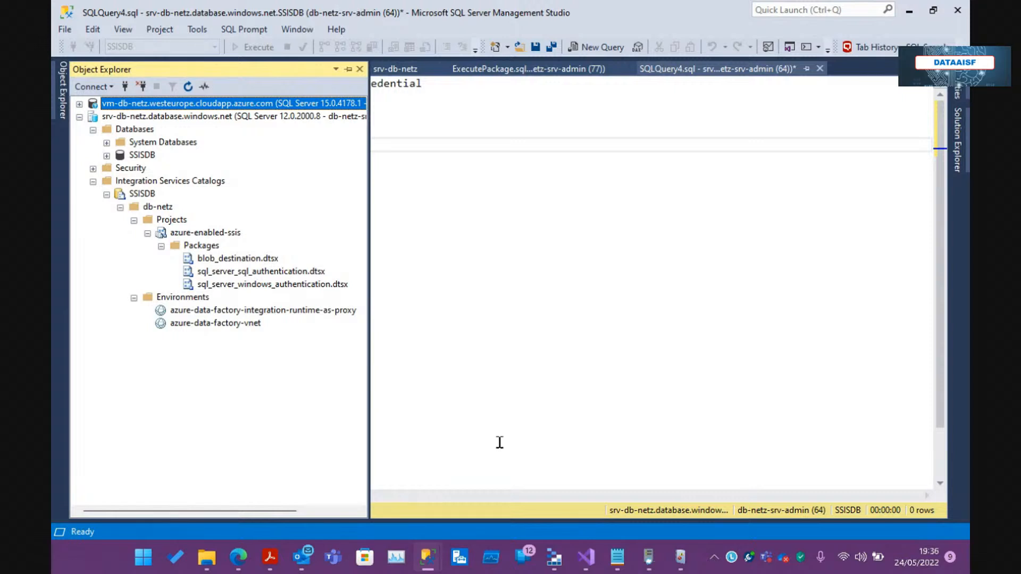
# - Switch to Visual Studio, open blob_destination.dtsx from the azure-enabled-ssis project and look at its blob-storage connection manager
pyautogui.click(593, 566)
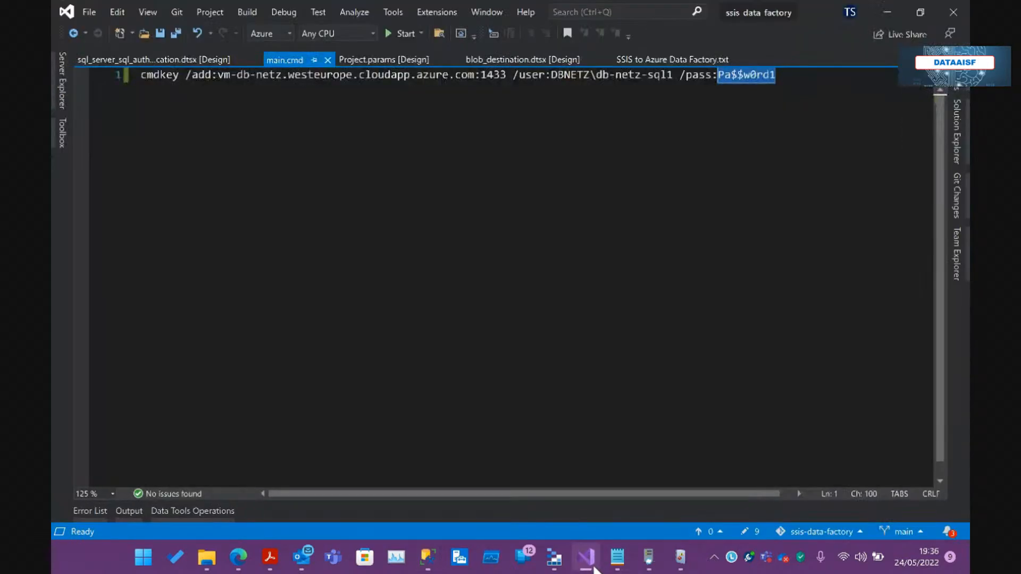
pyautogui.click(957, 131)
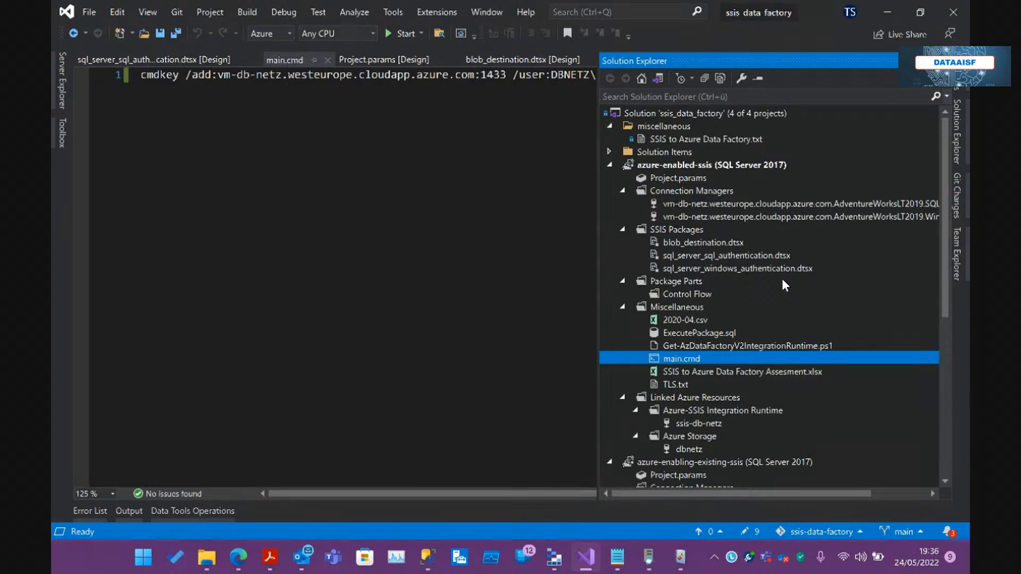
pyautogui.doubleClick(699, 242)
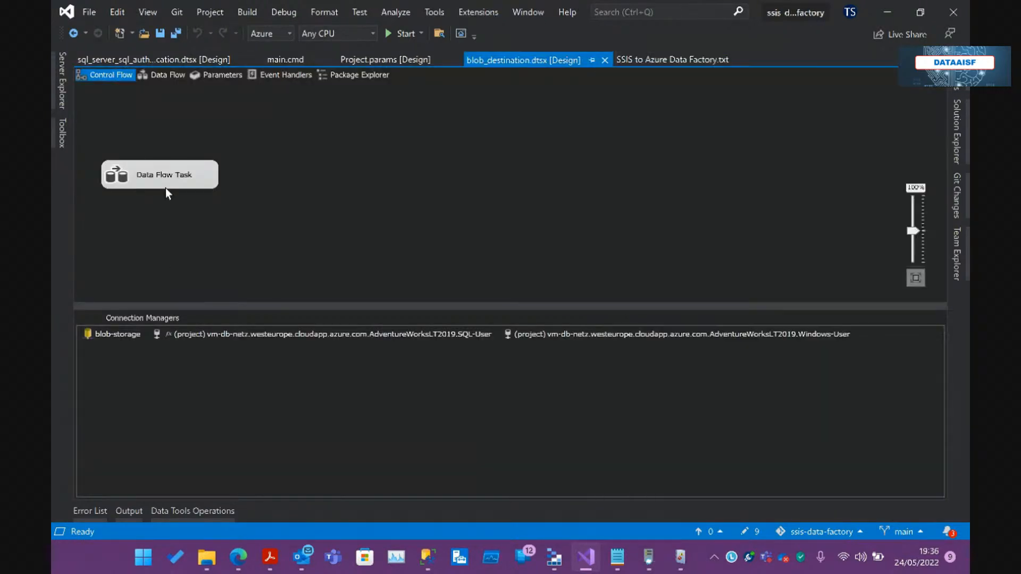
pyautogui.click(119, 335)
pyautogui.click(164, 378)
# - Return to Edge and search the web for "ssis adf azure integration pack" in place of the Google results on adf lift and shift
pyautogui.click(238, 558)
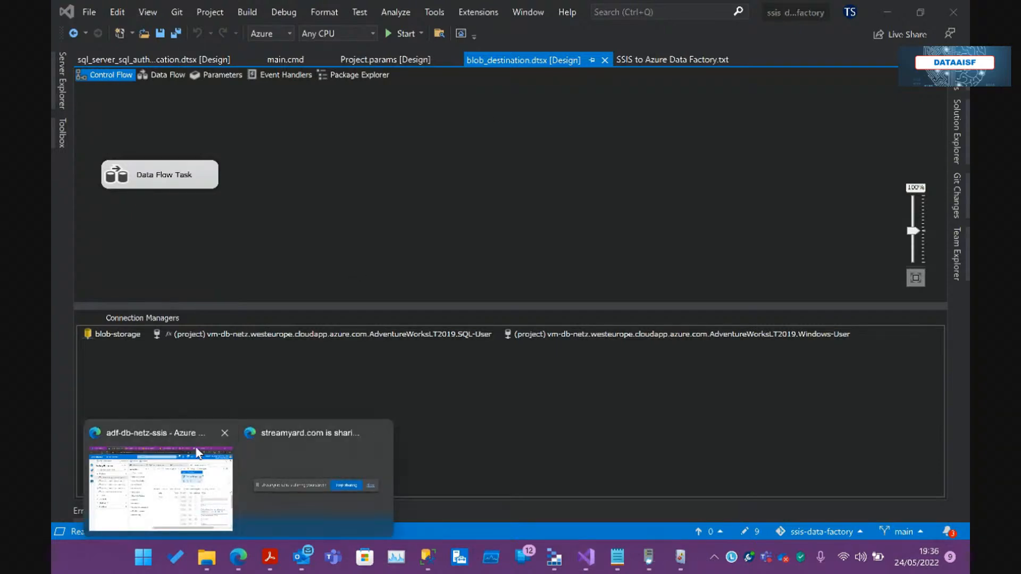
pyautogui.click(213, 452)
pyautogui.click(755, 11)
pyautogui.click(597, 32)
pyautogui.write('ssis')
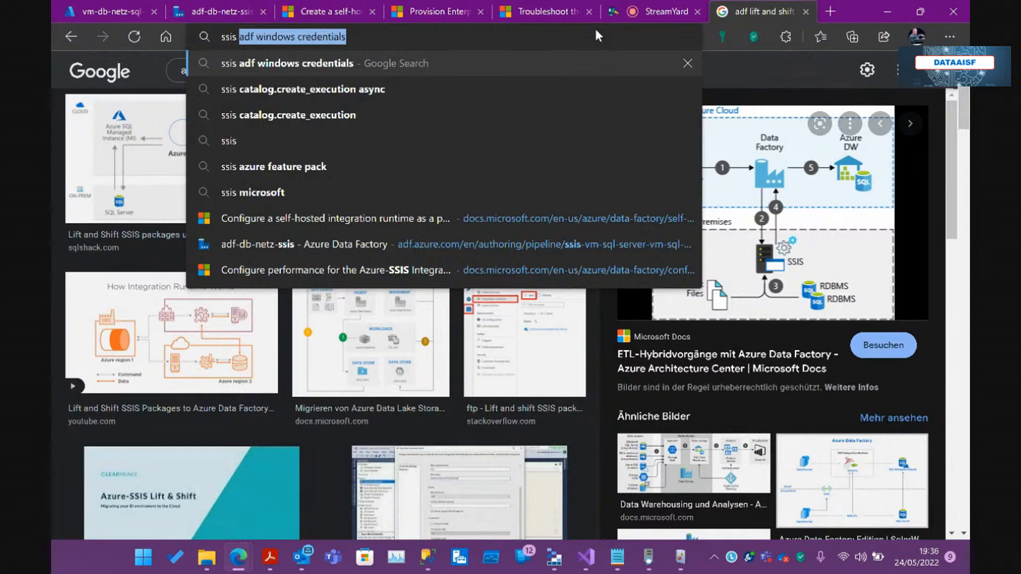
pyautogui.write(' adf')
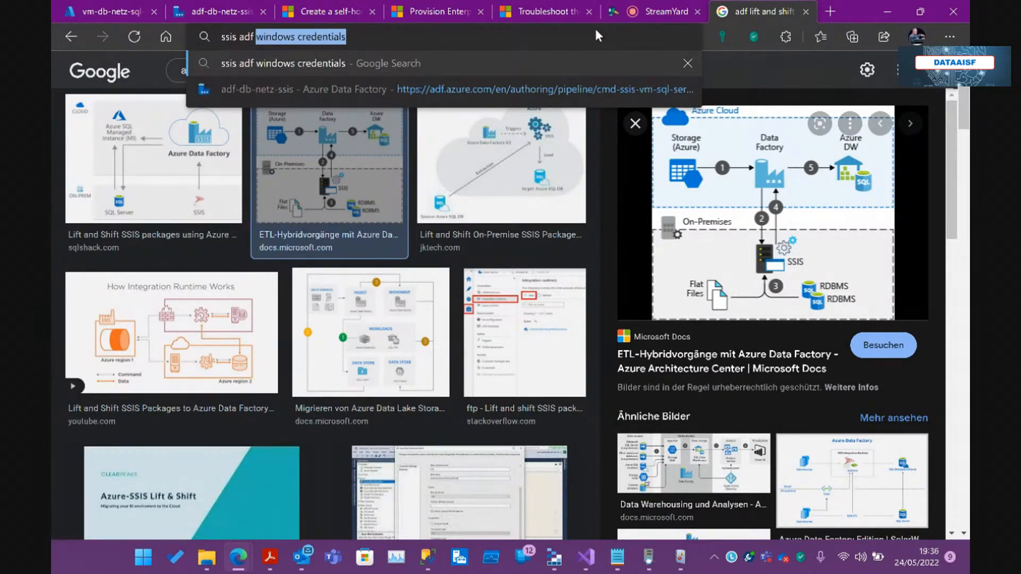
pyautogui.write(' azure int')
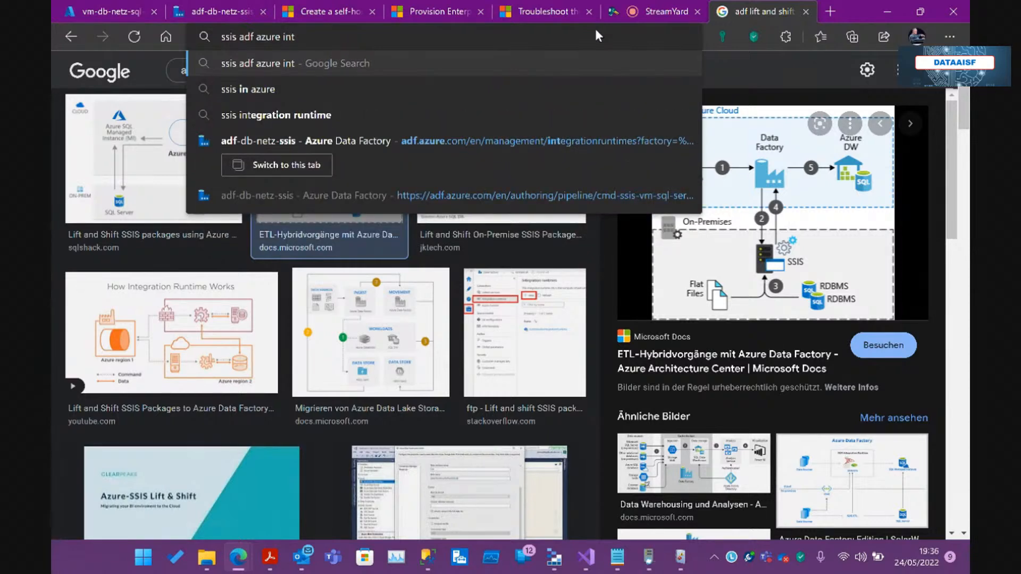
pyautogui.write('egration ')
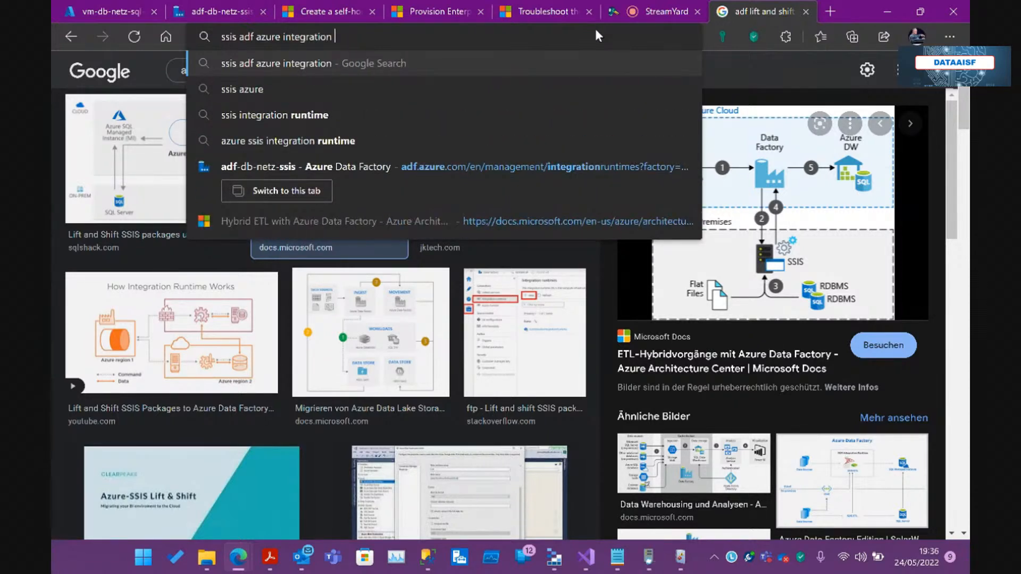
pyautogui.write('pack')
pyautogui.press('Return')
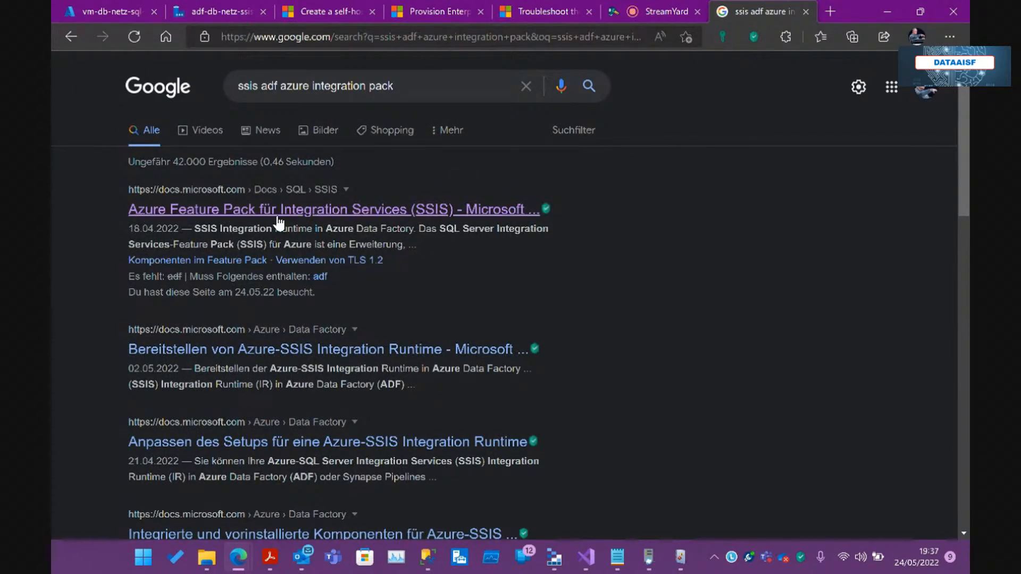
# - Open the Azure Feature Pack for Integration Services (SSIS) article and change the language code in its address to en-us
pyautogui.click(287, 213)
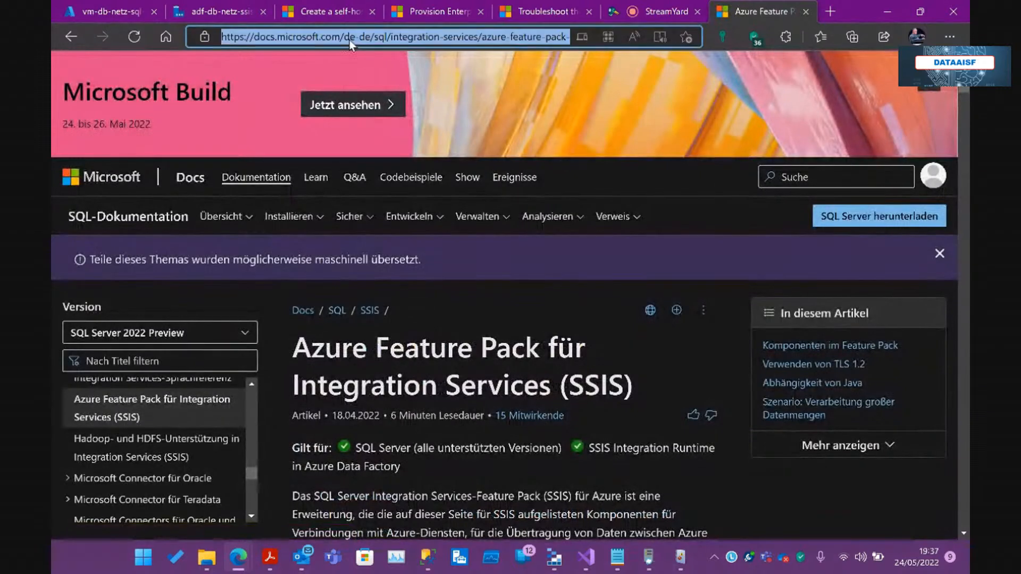
pyautogui.press('Delete')
pyautogui.press('Delete')
pyautogui.press('Delete')
pyautogui.press('Delete')
pyautogui.press('Delete')
pyautogui.press('BackSpace')
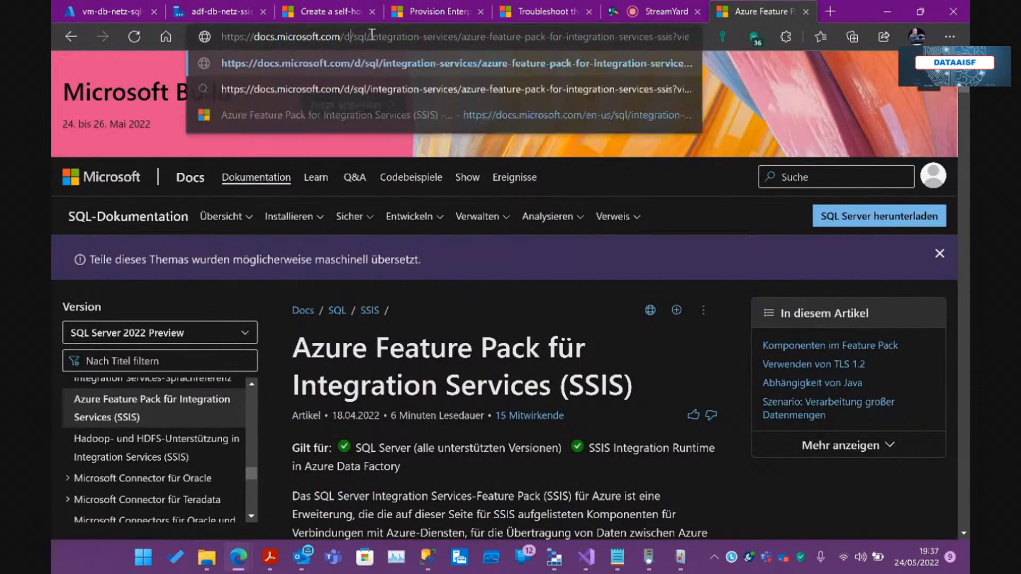
pyautogui.write('/')
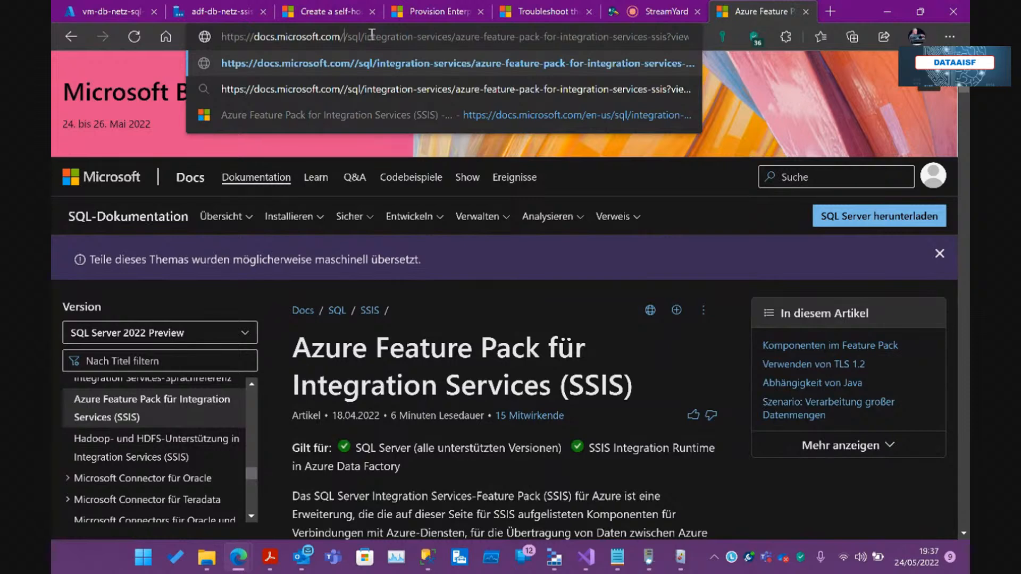
pyautogui.write('en-us')
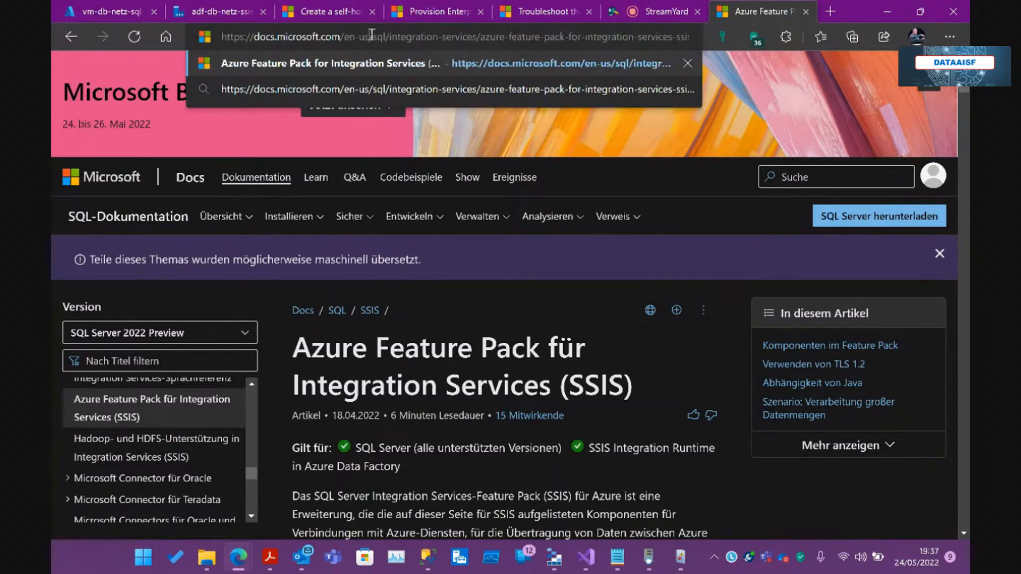
pyautogui.press('Return')
# - Review the article's SQL Server download links and the connection managers and tasks listed under Components in the Feature Pack
pyautogui.scroll(-8, 355, 198)
pyautogui.scroll(5, 356, 198)
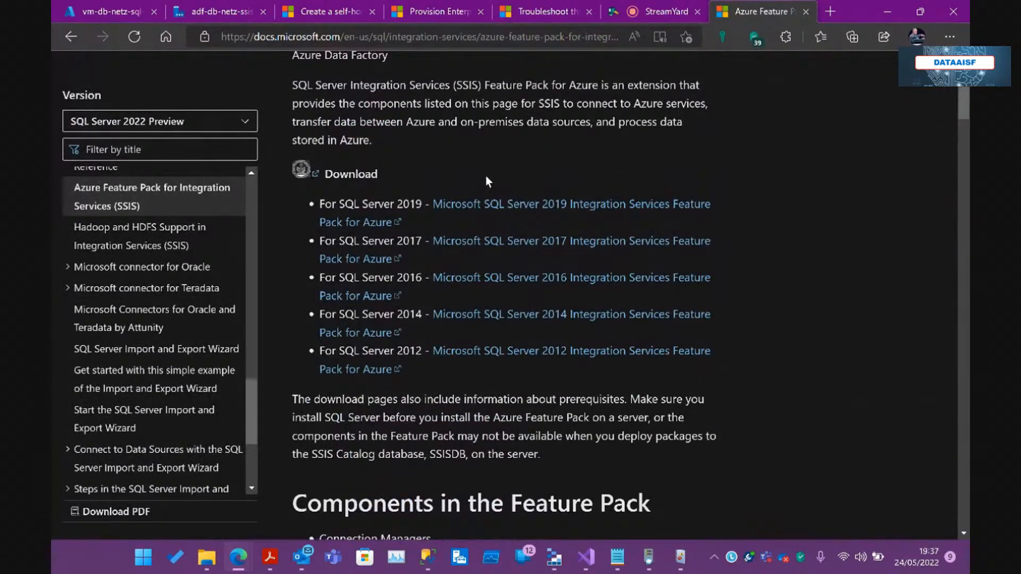
pyautogui.scroll(3, 486, 175)
pyautogui.scroll(-5, 490, 250)
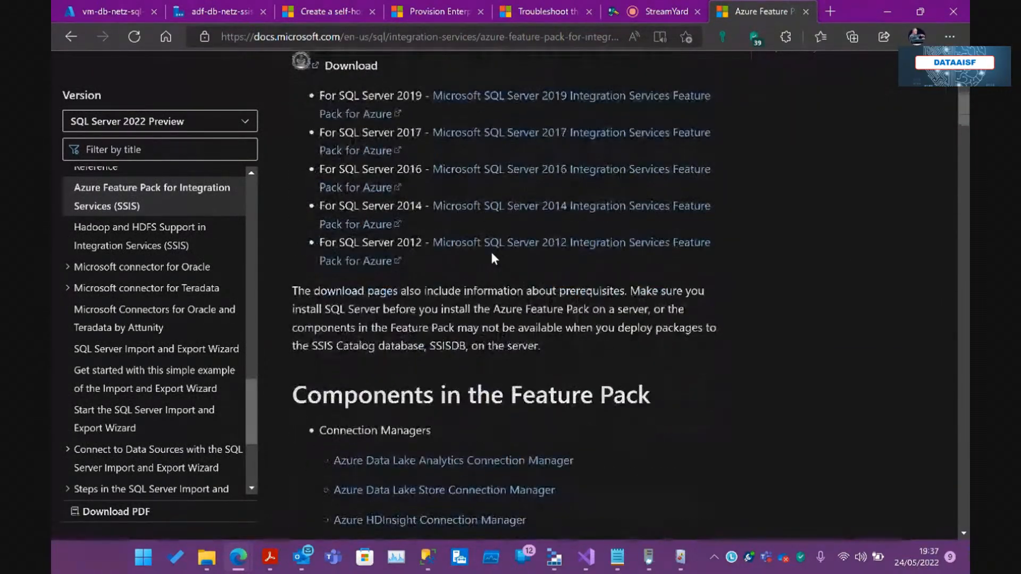
pyautogui.scroll(-3, 490, 250)
pyautogui.scroll(-2, 368, 245)
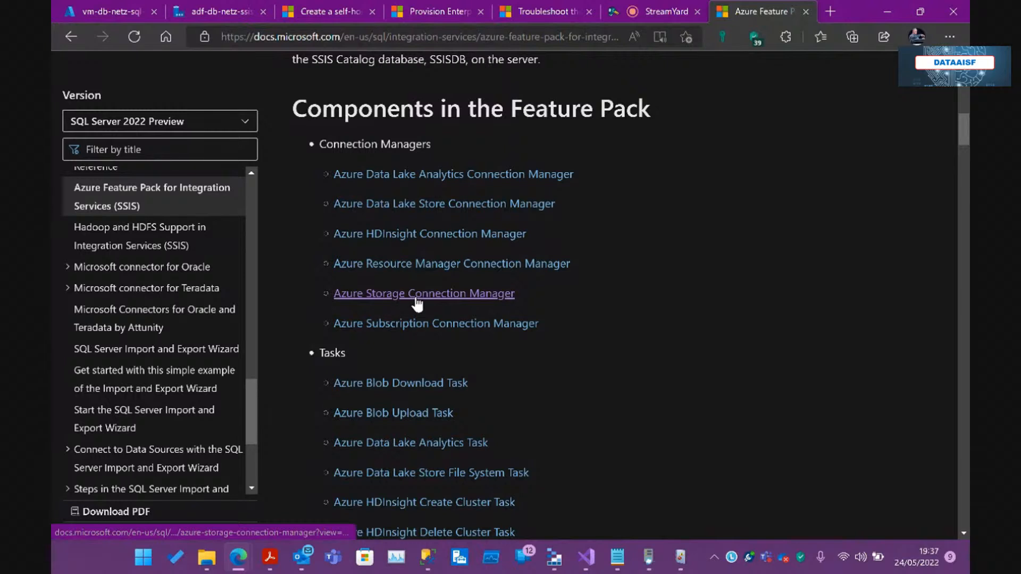
pyautogui.scroll(-1, 574, 287)
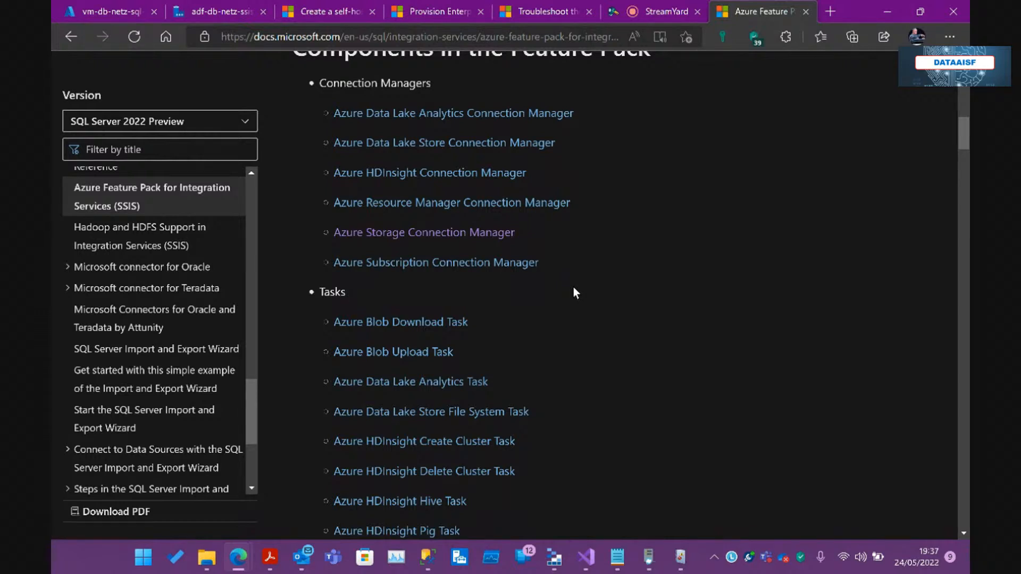
# - Switch to Visual Studio, add an AzureStorage connection manager to blob_destination.dtsx and start filling in its account name
pyautogui.click(592, 568)
pyautogui.click(112, 338)
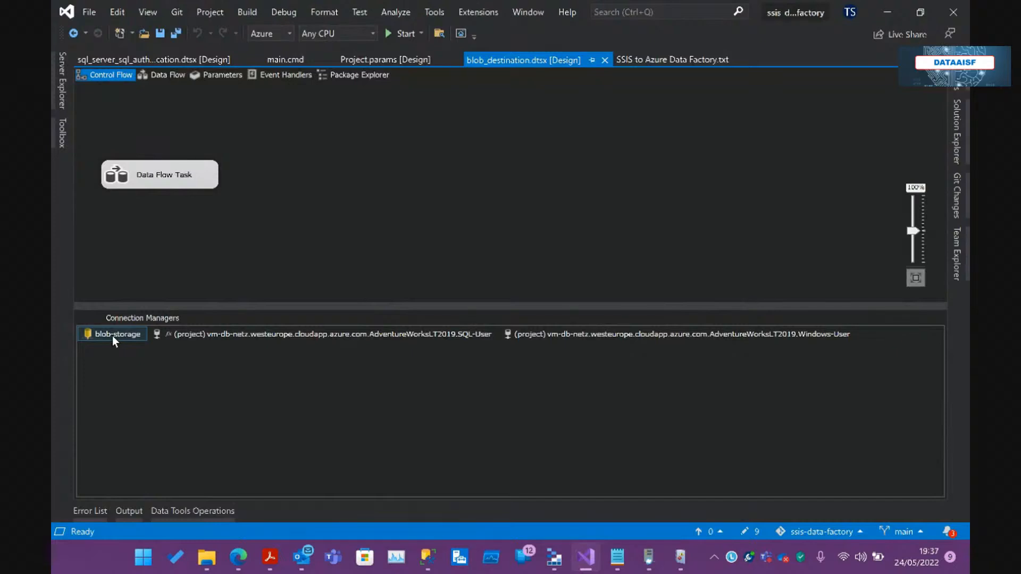
pyautogui.rightClick(130, 368)
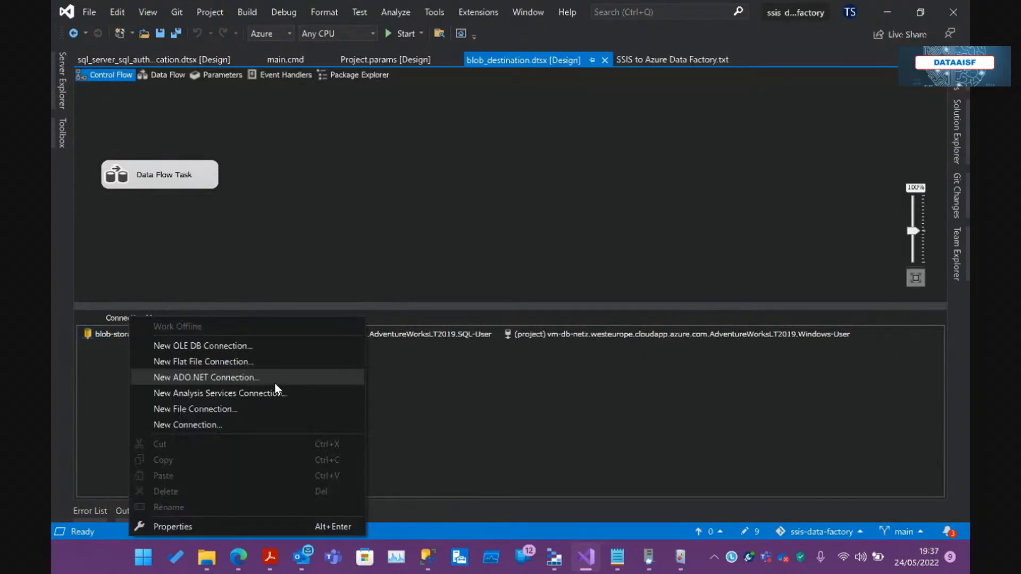
pyautogui.click(225, 428)
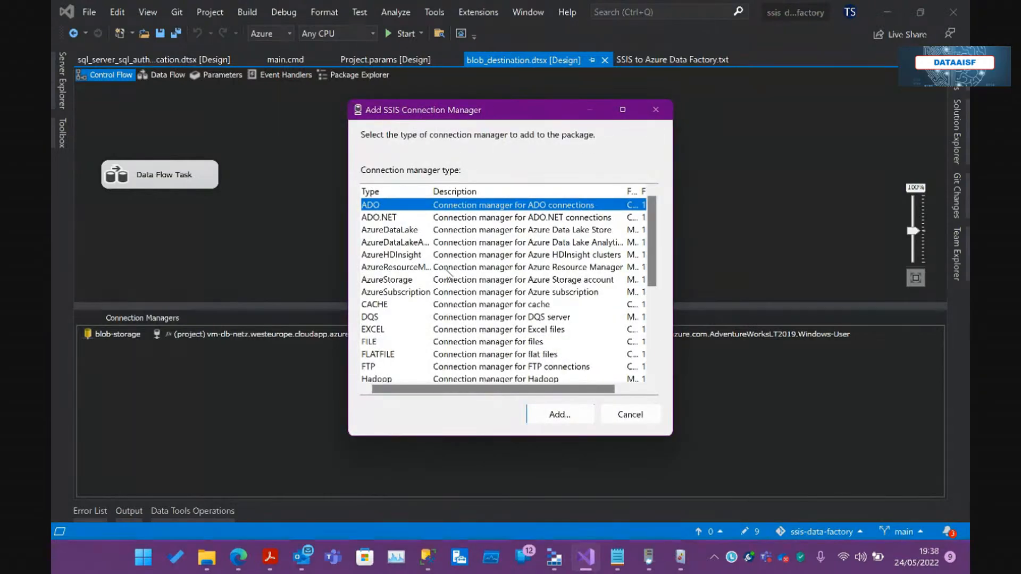
pyautogui.click(391, 279)
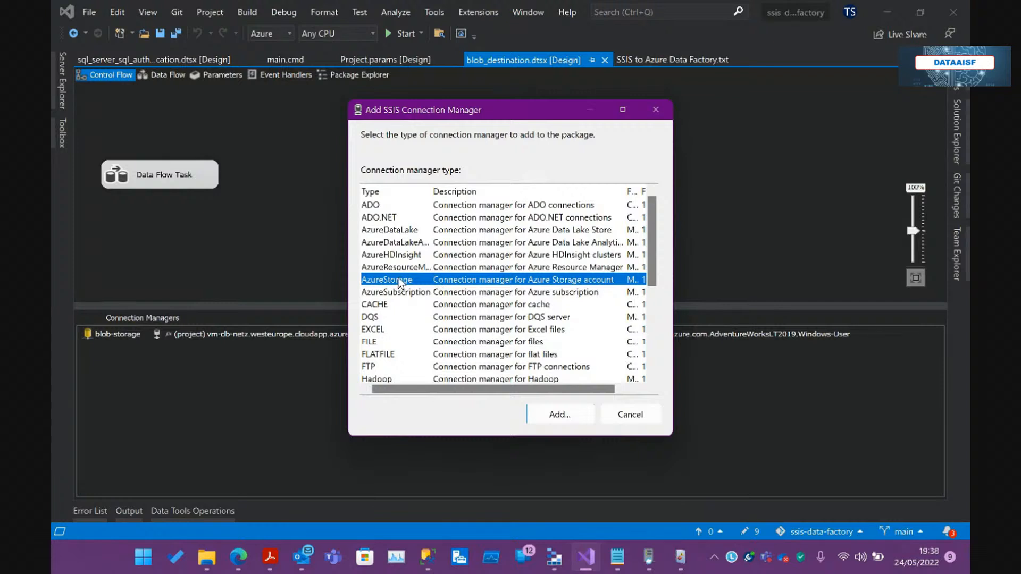
pyautogui.click(562, 418)
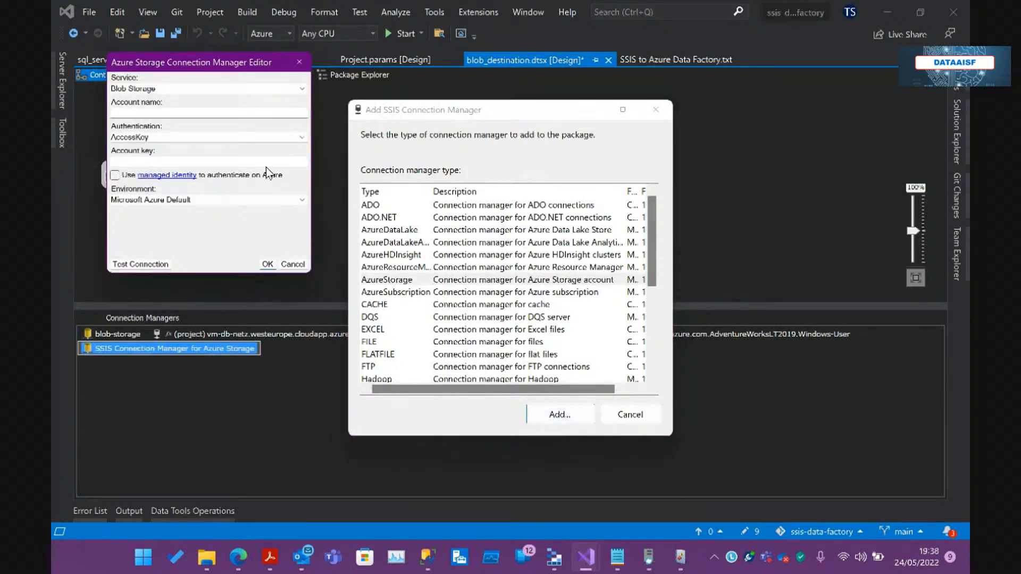
pyautogui.click(160, 111)
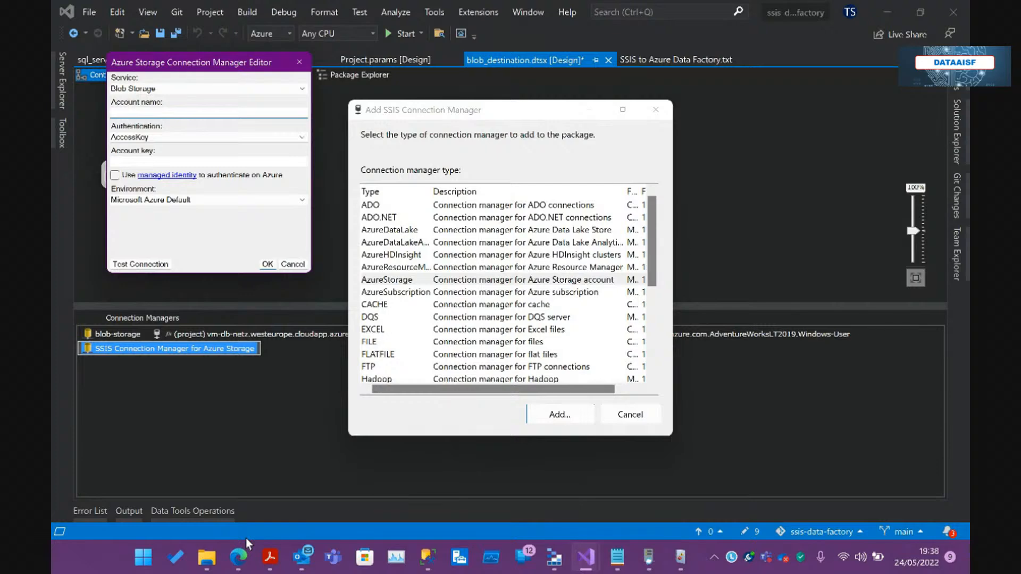
# - Switch to the Azure portal in Edge, open the dbnetz storage account from the recent resources and copy its name
pyautogui.moveTo(238, 557)
pyautogui.click(183, 499)
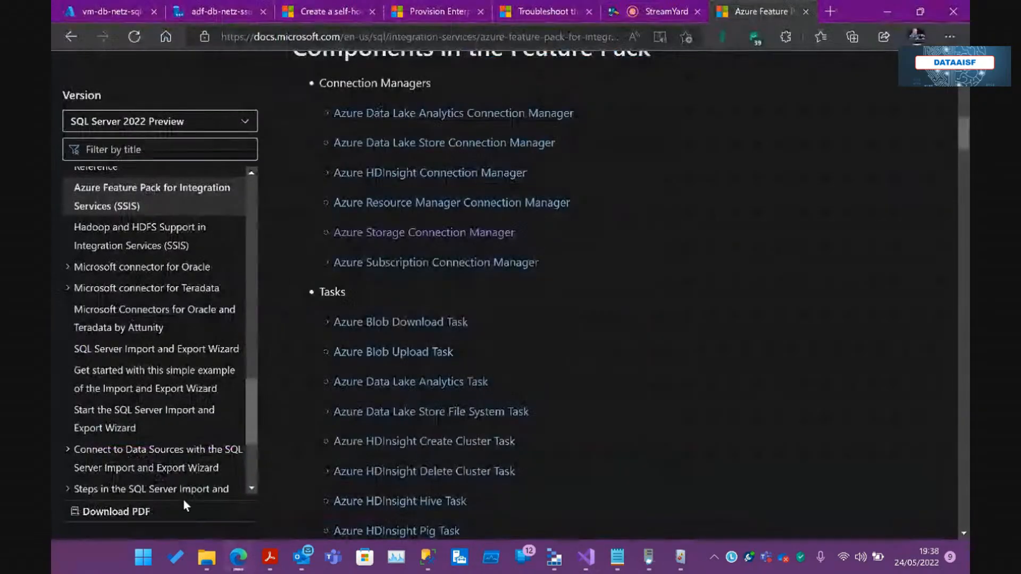
pyautogui.click(129, 11)
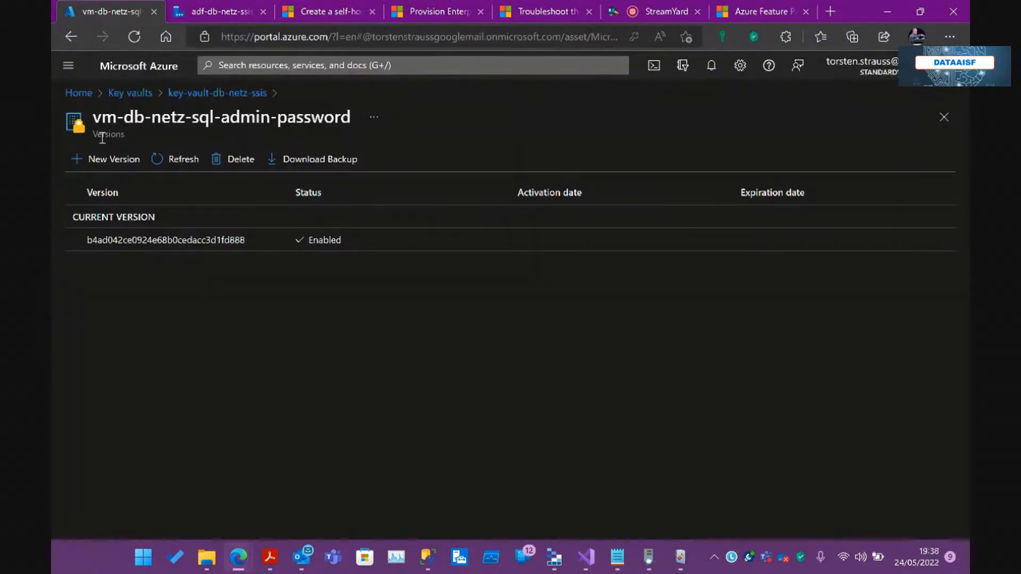
pyautogui.click(81, 94)
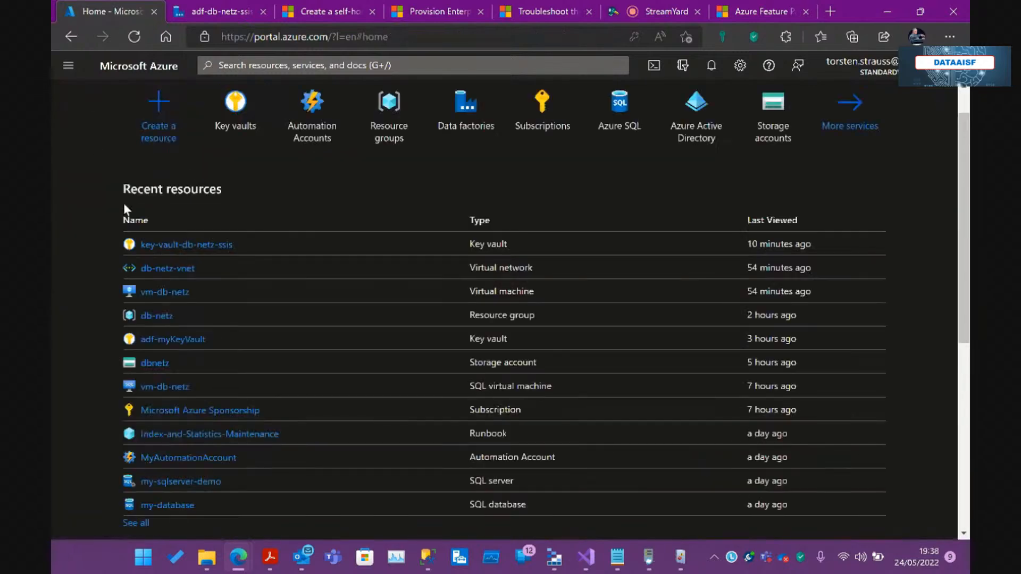
pyautogui.click(155, 363)
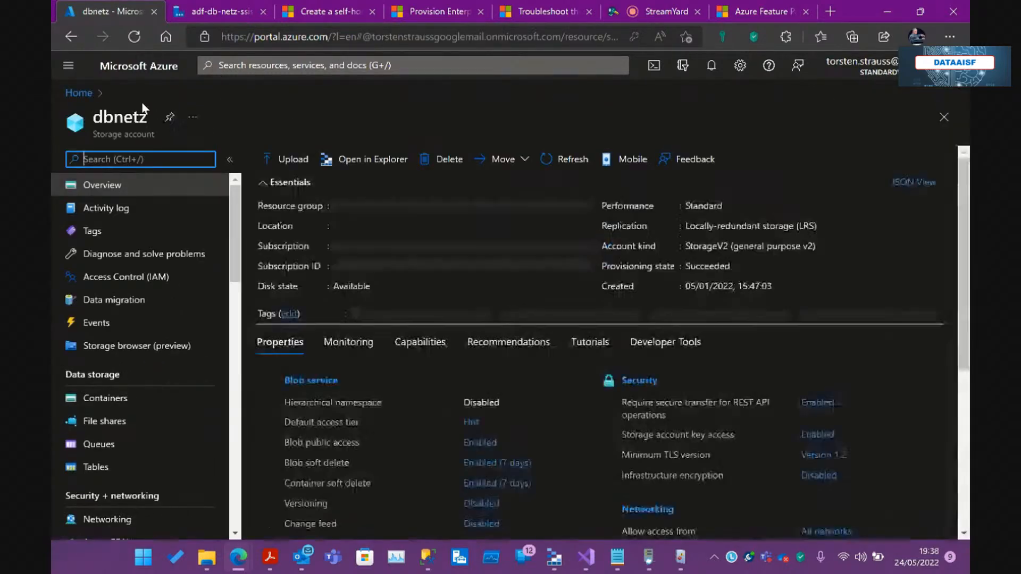
pyautogui.doubleClick(139, 116)
pyautogui.hotkey('ctrl', 'c')
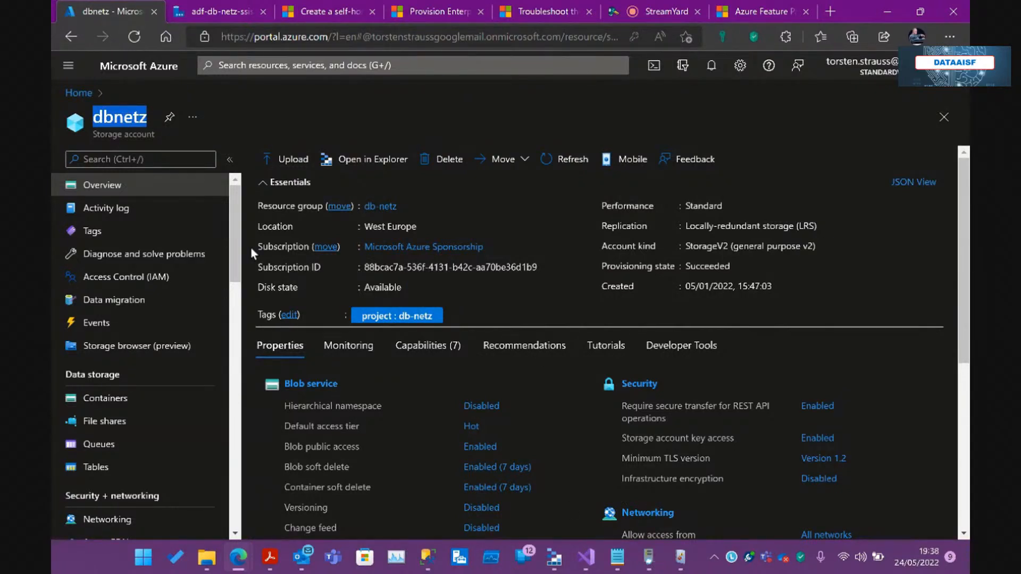
# - Return to Visual Studio and set the Azure Storage connection manager's account name to dbnetz
pyautogui.moveTo(583, 559)
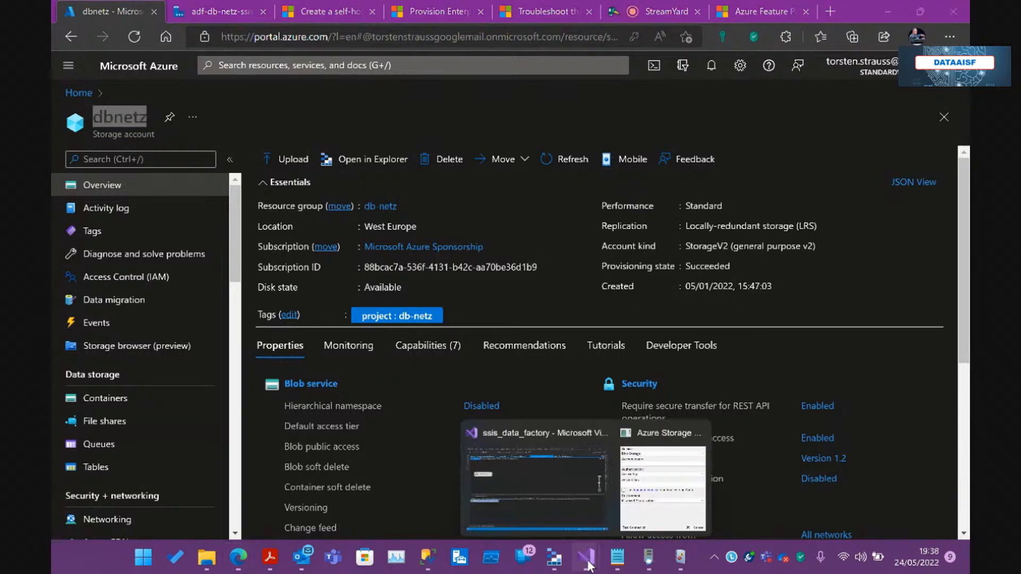
pyautogui.click(630, 472)
pyautogui.click(192, 113)
pyautogui.hotkey('ctrl', 'v')
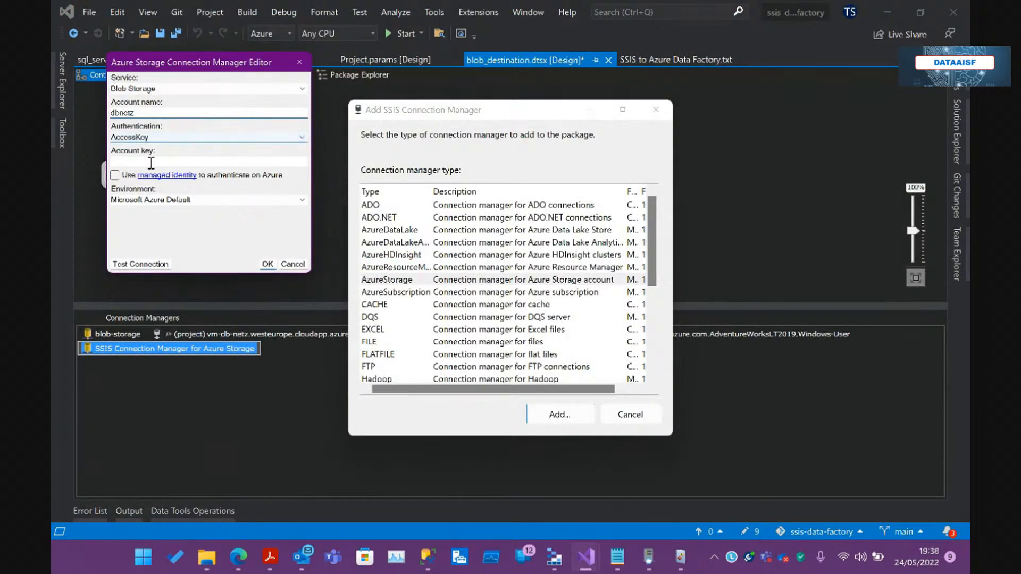
# - Go back to the Azure portal, show the access keys of the dbnetz storage account and copy the key of key1
pyautogui.moveTo(241, 554)
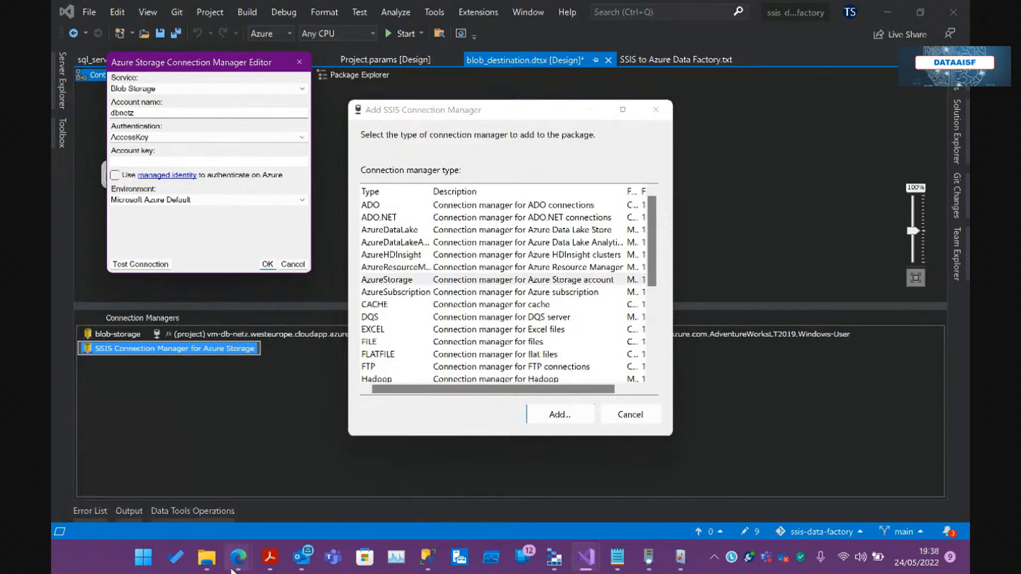
pyautogui.click(200, 481)
pyautogui.scroll(-3, 153, 367)
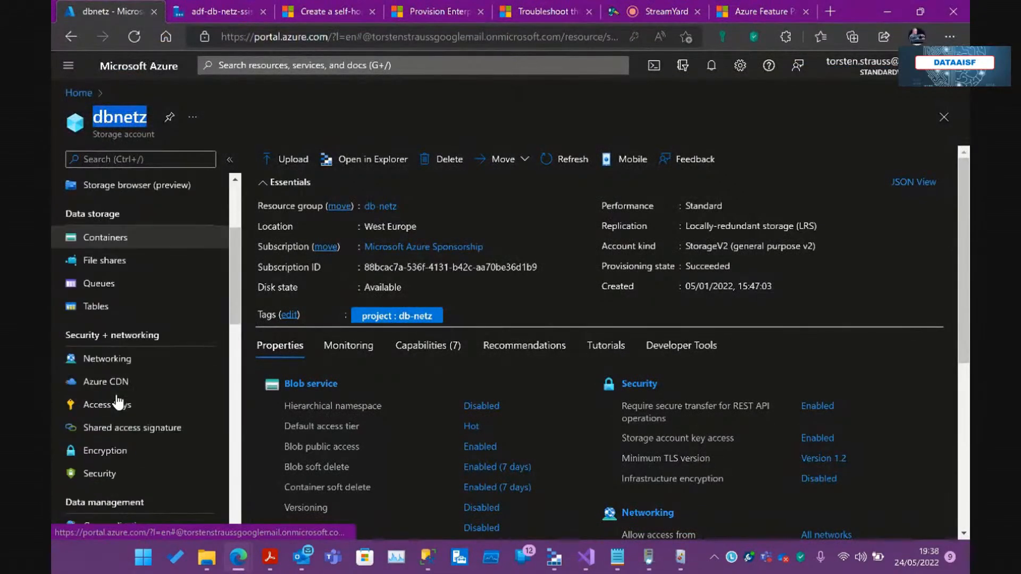
pyautogui.click(166, 404)
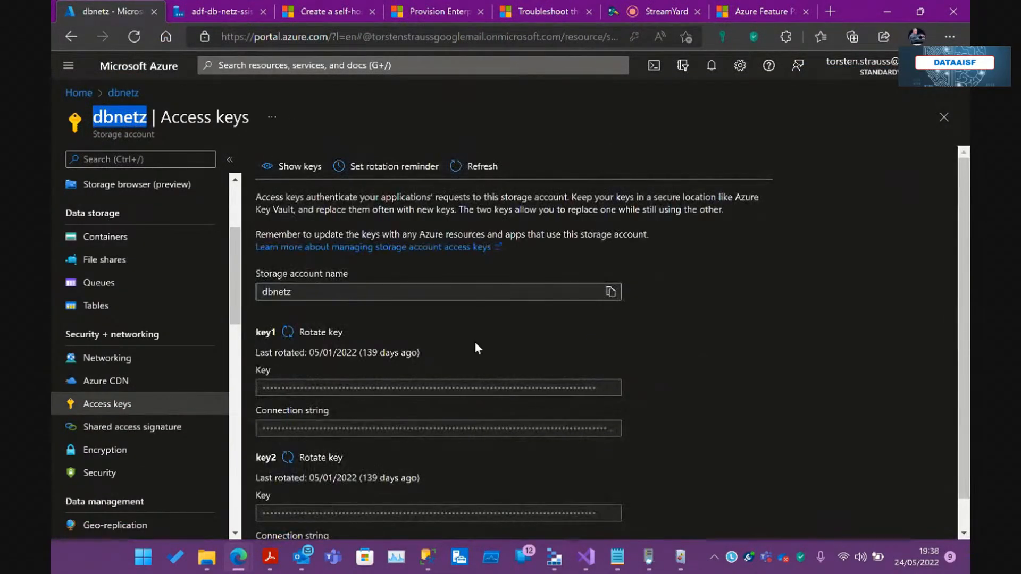
pyautogui.scroll(-1, 475, 344)
pyautogui.scroll(1, 376, 278)
pyautogui.click(316, 167)
pyautogui.click(611, 388)
# - Return to Visual Studio and paste the storage access key as the account key of the Azure Storage connection manager
pyautogui.moveTo(631, 569)
pyautogui.moveTo(678, 565)
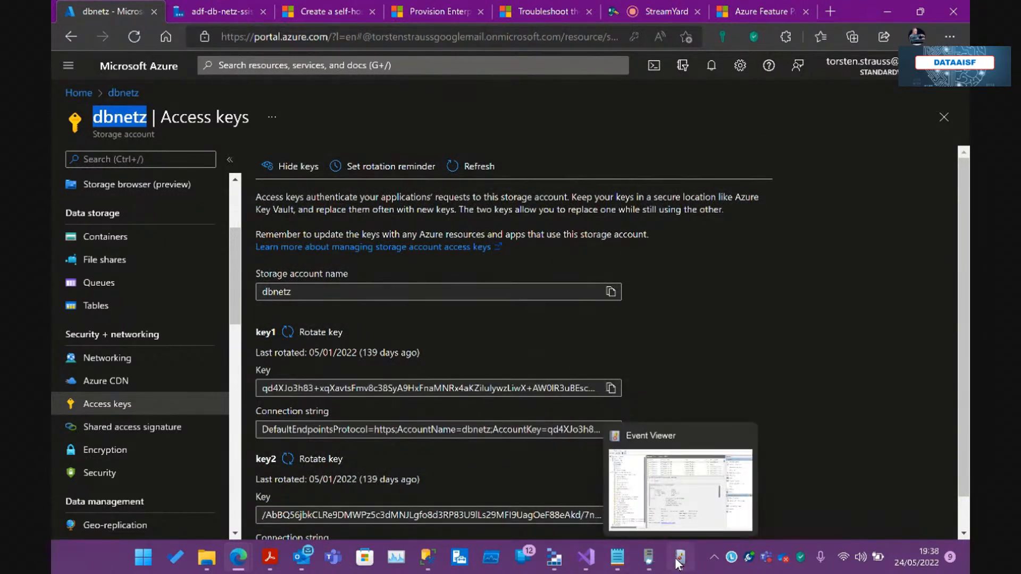
pyautogui.moveTo(586, 559)
pyautogui.click(663, 484)
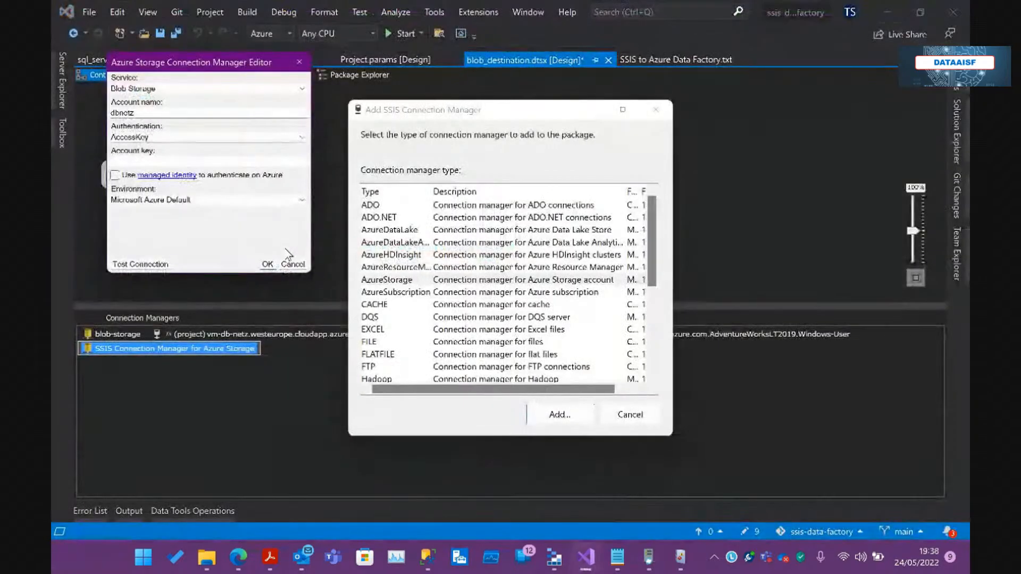
pyautogui.click(155, 161)
pyautogui.hotkey('ctrl', 'v')
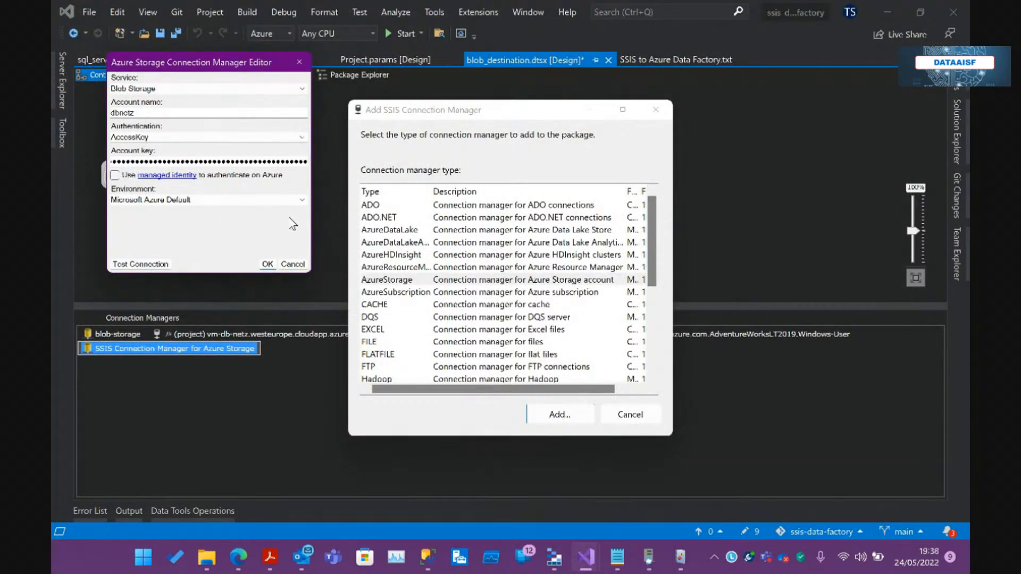
# - Test the Azure Storage connection and discard the new connection manager
pyautogui.click(129, 266)
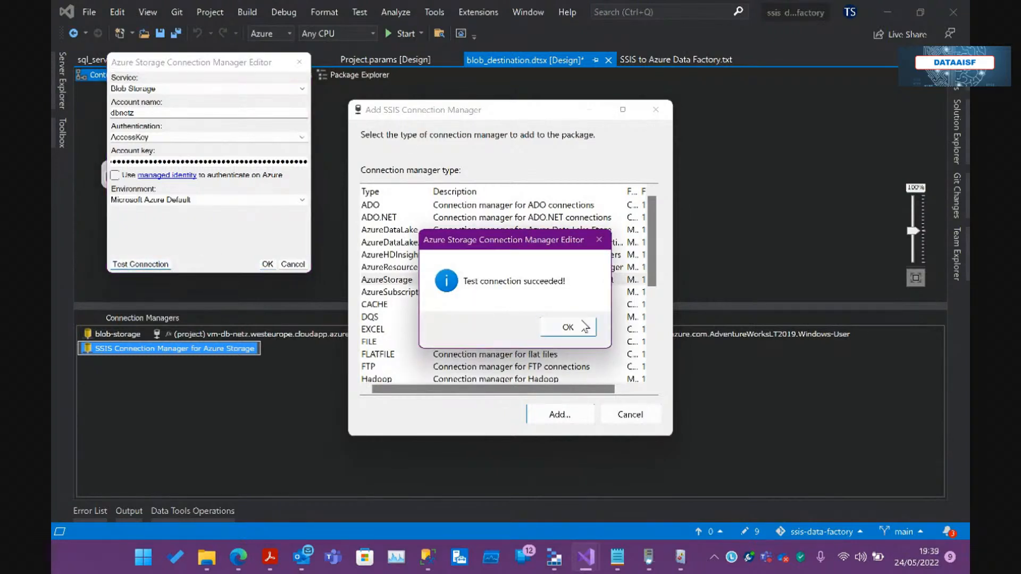
pyautogui.click(568, 328)
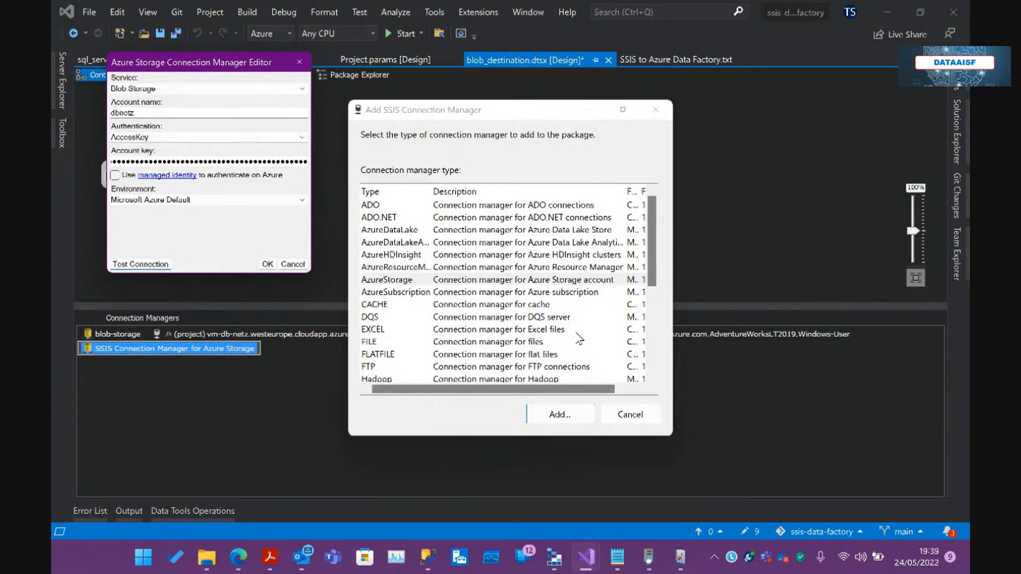
pyautogui.click(293, 264)
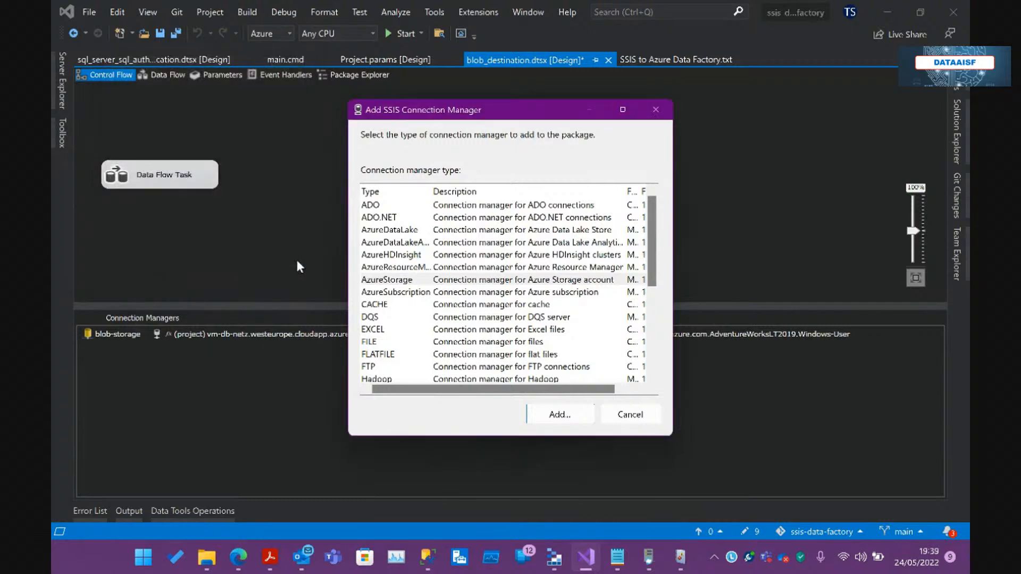
pyautogui.click(653, 421)
# - Open the Azure Blob Destination in the Data Flow Task and inspect the blob-storage connection manager it uses
pyautogui.doubleClick(199, 173)
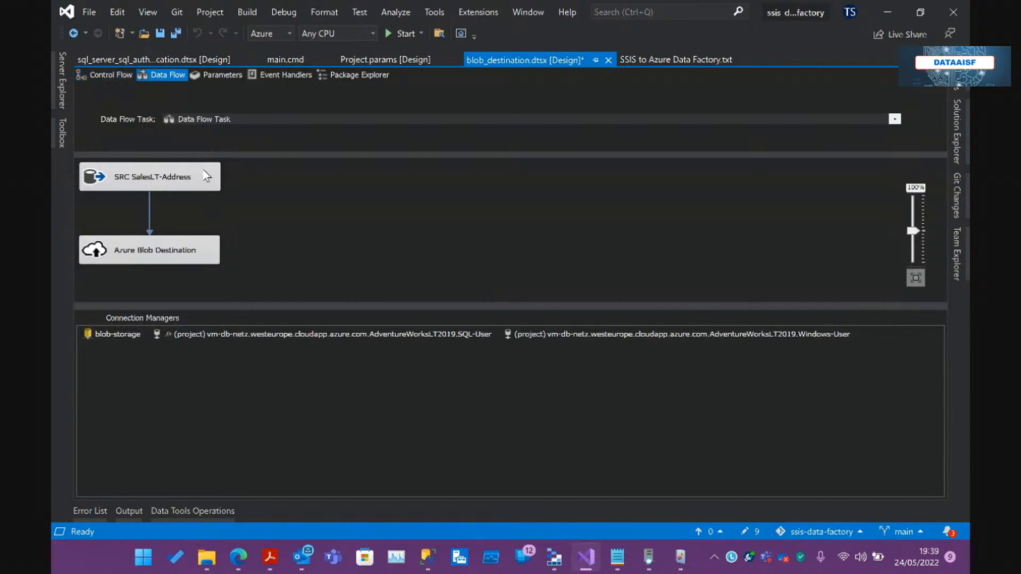
pyautogui.doubleClick(152, 247)
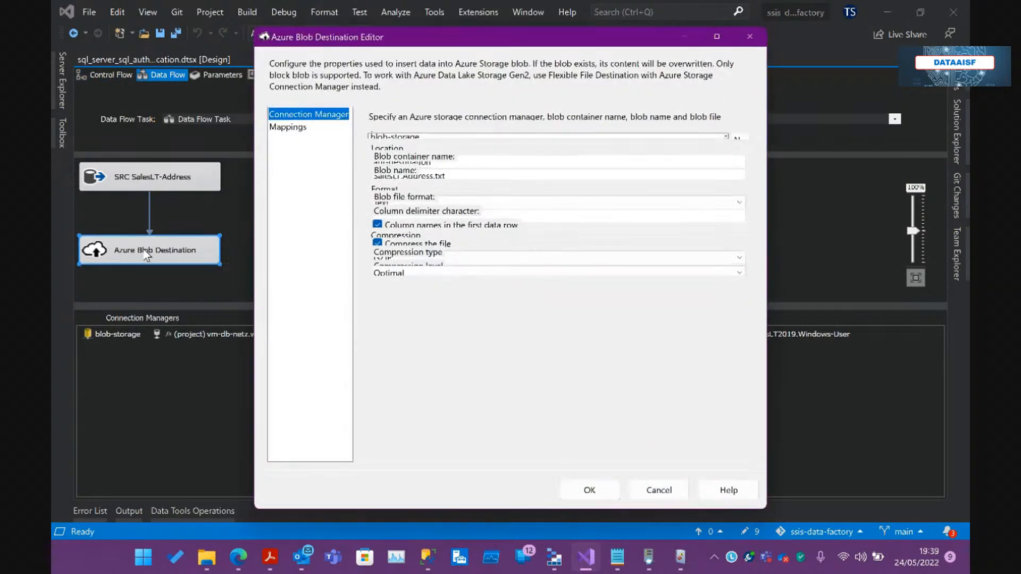
pyautogui.click(410, 138)
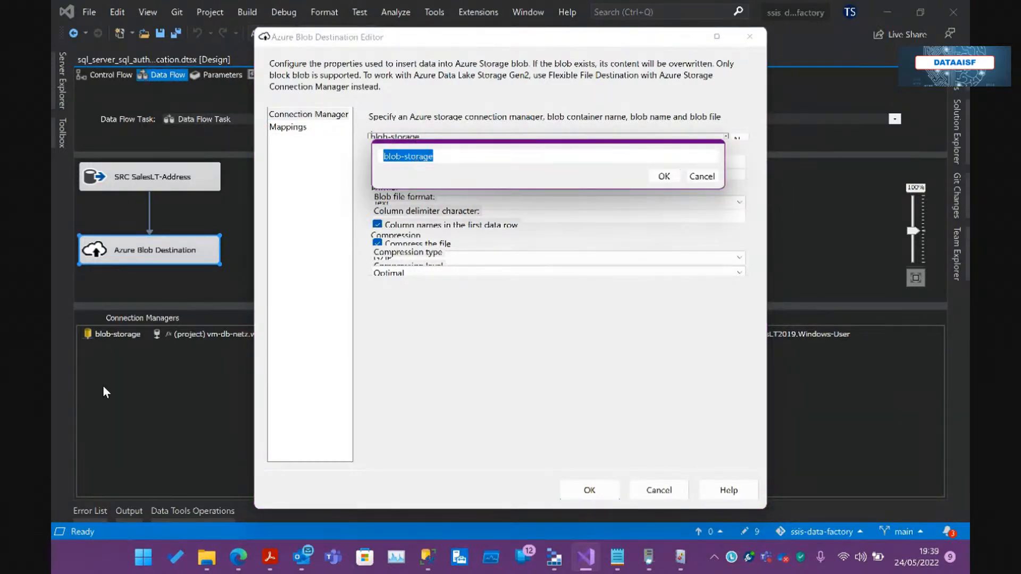
pyautogui.click(709, 175)
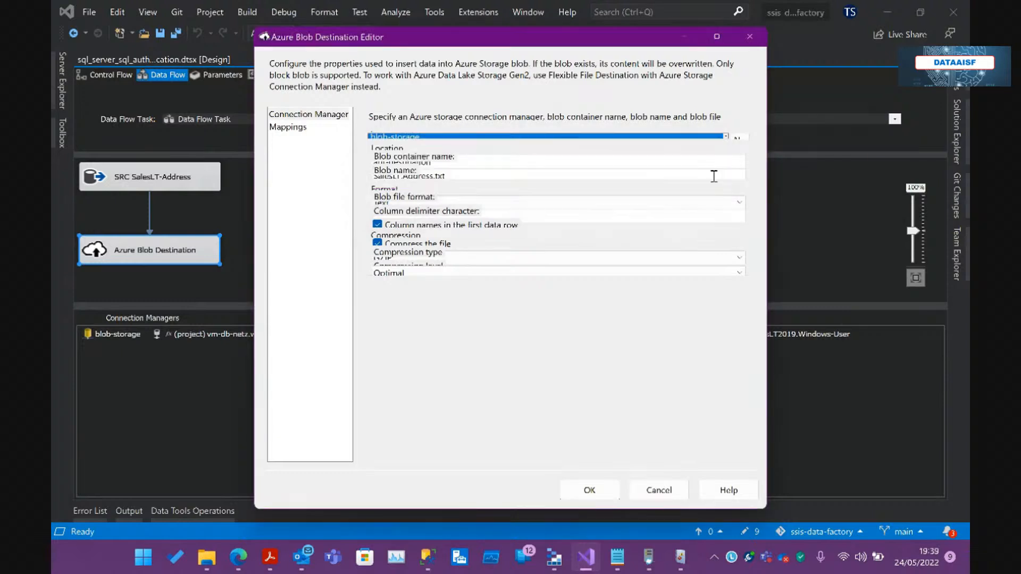
# - Copy the destination's blob container name, adf-destination, and paste it into the open Notepad notes
pyautogui.moveTo(441, 162); pyautogui.dragTo(376, 161)
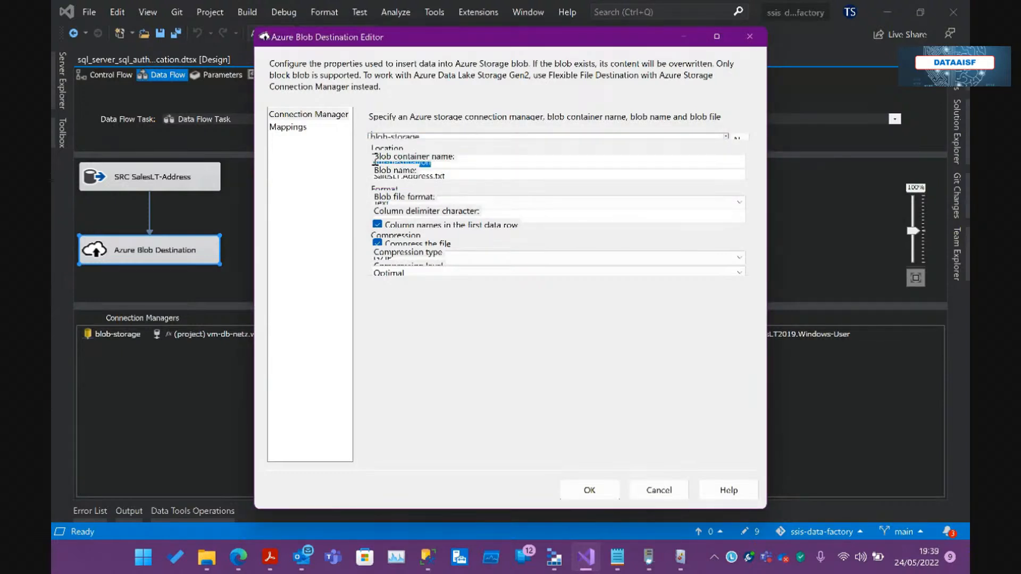
pyautogui.click(208, 565)
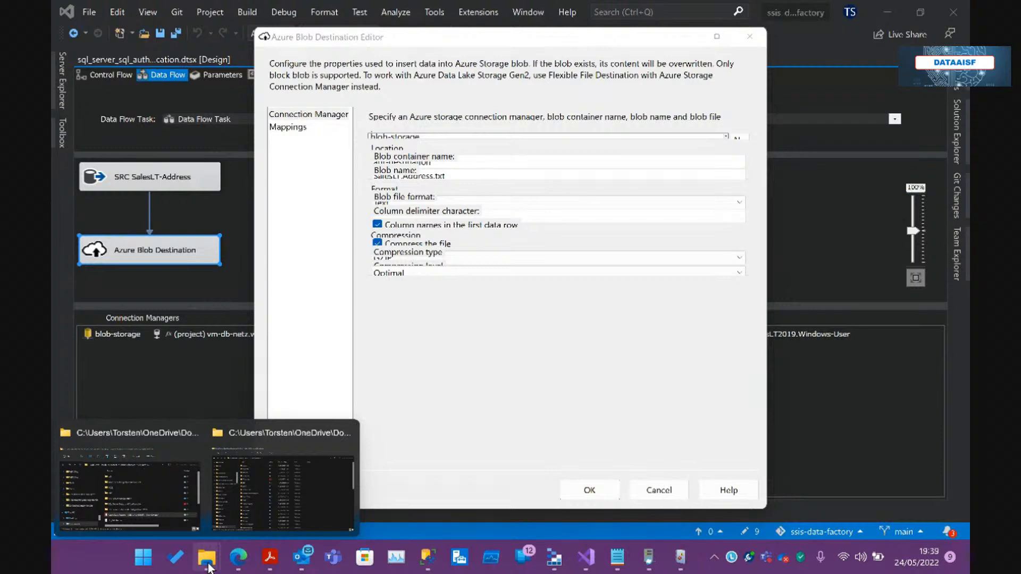
pyautogui.click(617, 558)
pyautogui.click(533, 255)
pyautogui.hotkey('ctrl', 'v')
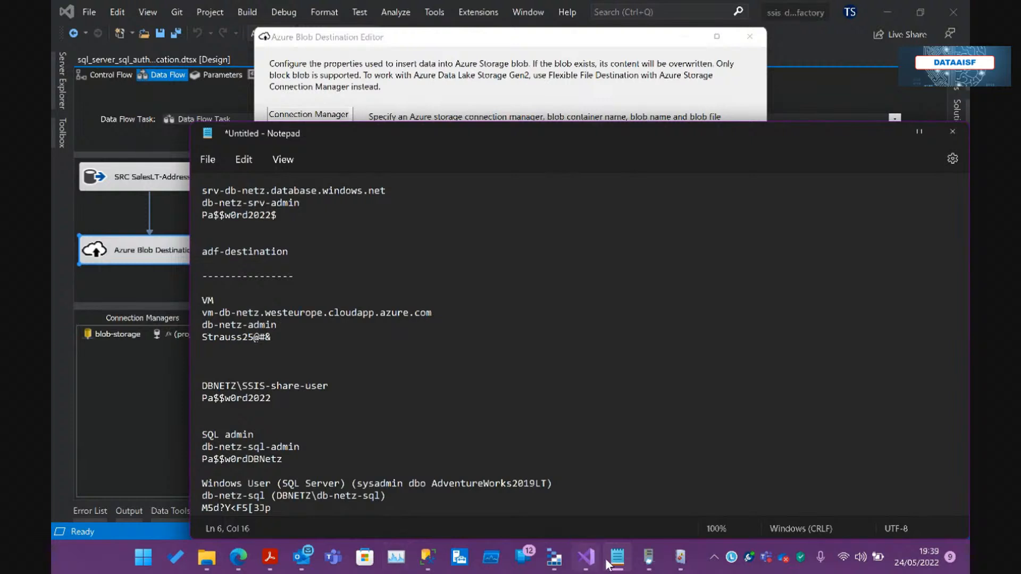
# - View the contents of dbnetz's adf-destination container in Azure Storage Explorer and return to the Azure Blob Destination Editor
pyautogui.click(555, 557)
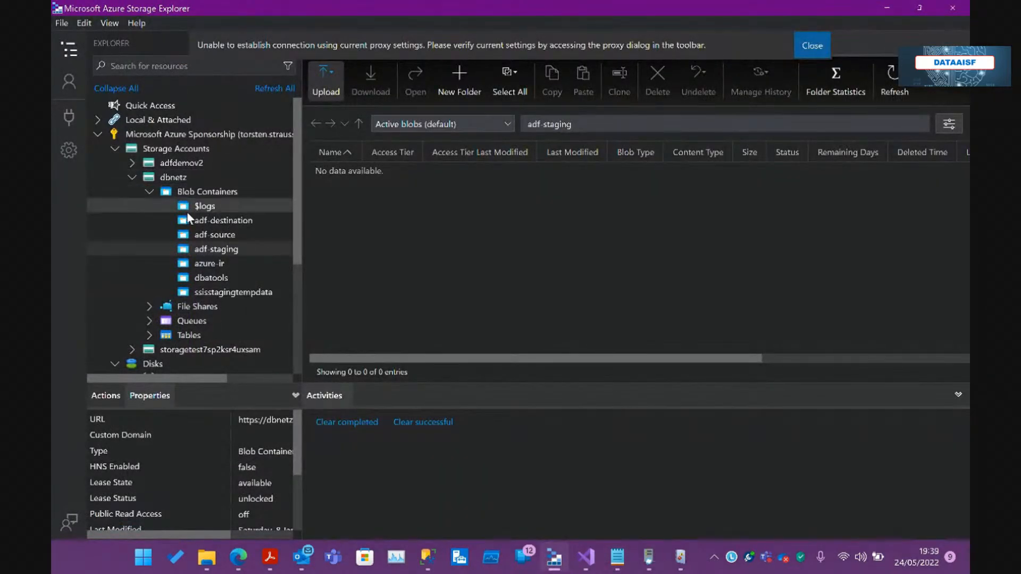
pyautogui.click(212, 218)
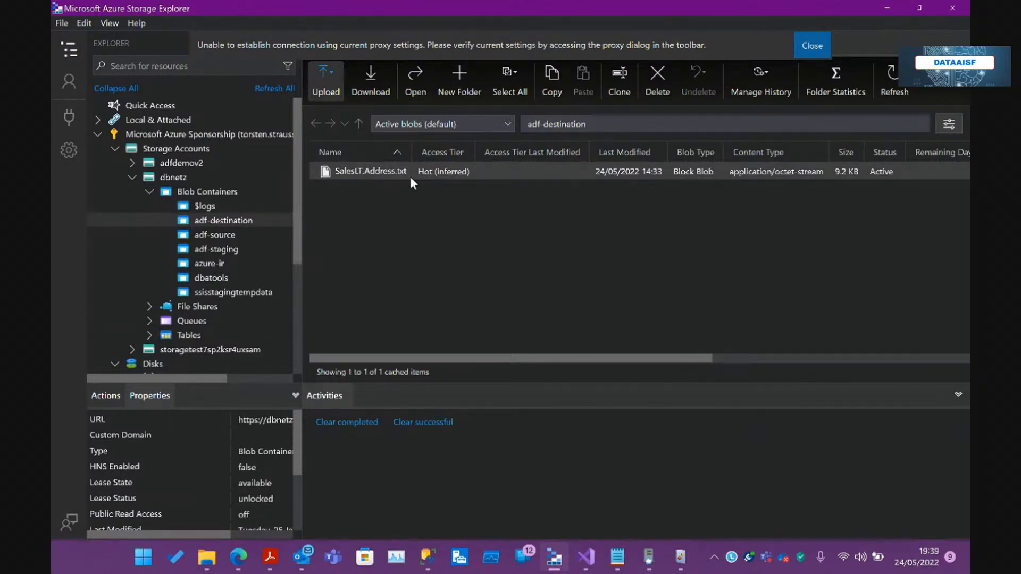
pyautogui.click(885, 11)
pyautogui.click(485, 66)
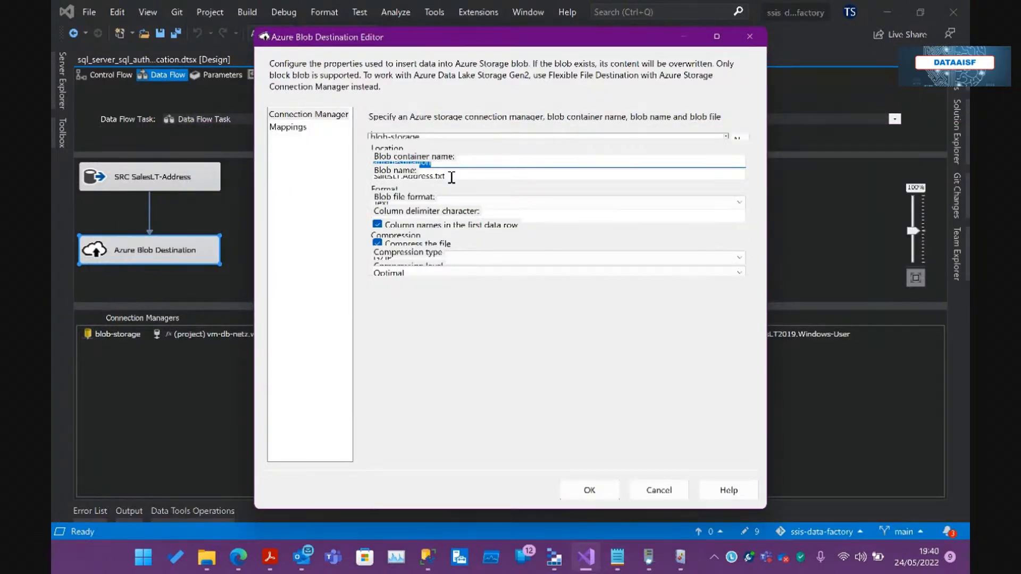
# - Review the available blob file formats and the compression settings, and close the destination editor without changes
pyautogui.click(426, 206)
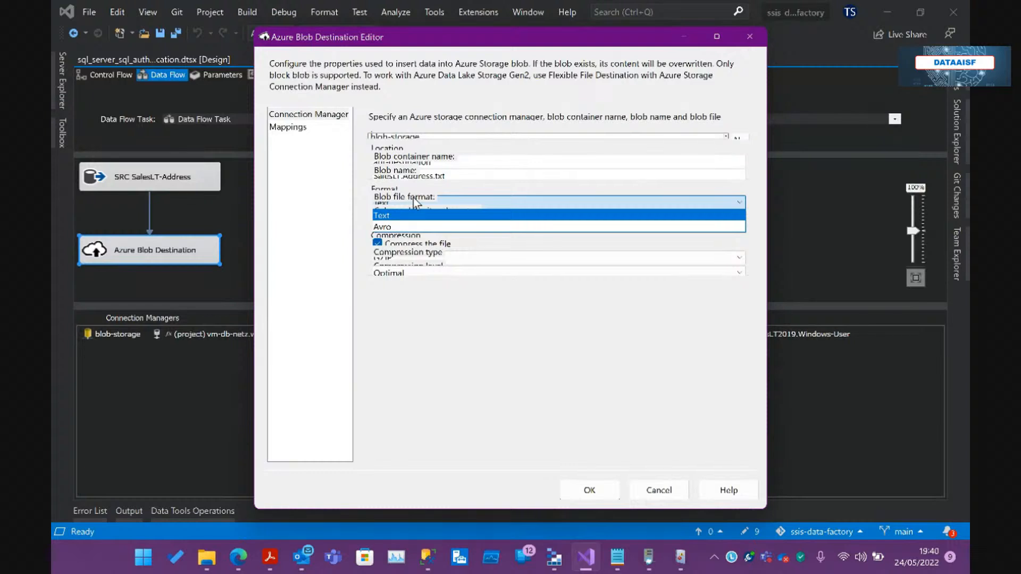
pyautogui.click(443, 183)
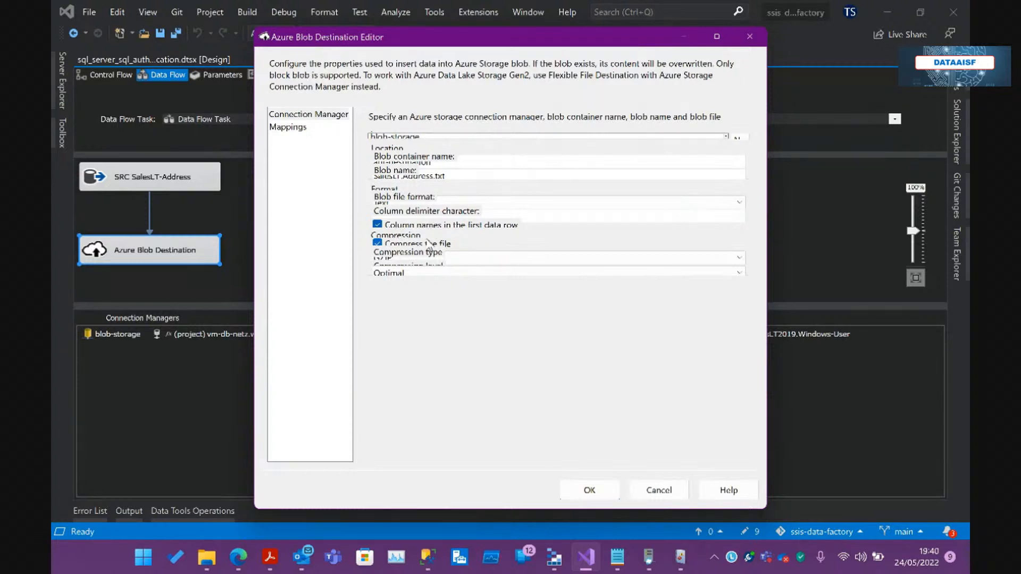
pyautogui.click(659, 491)
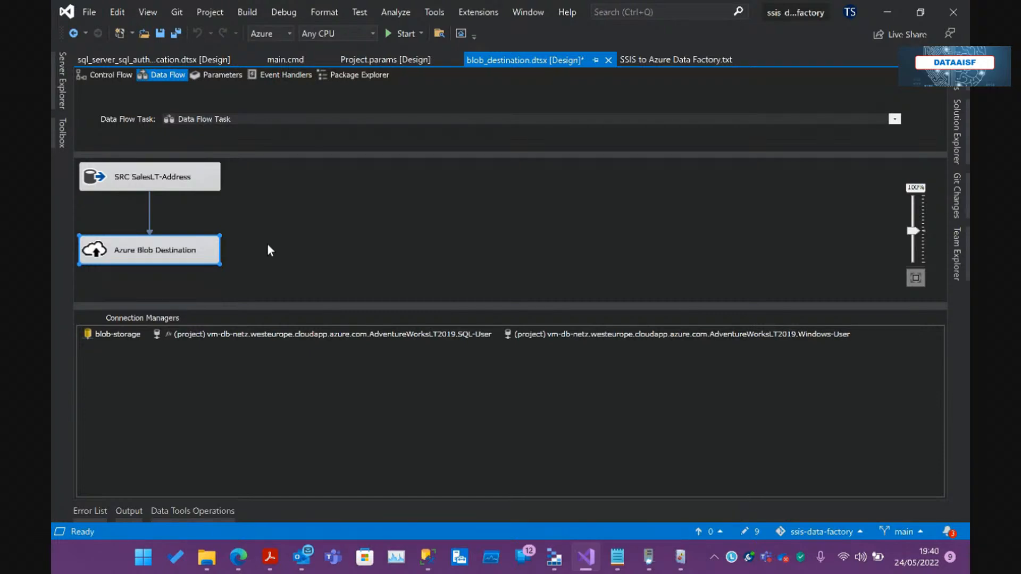
# - Execute the blob_destination.dtsx package locally and stop debugging once the run ends
pyautogui.click(957, 132)
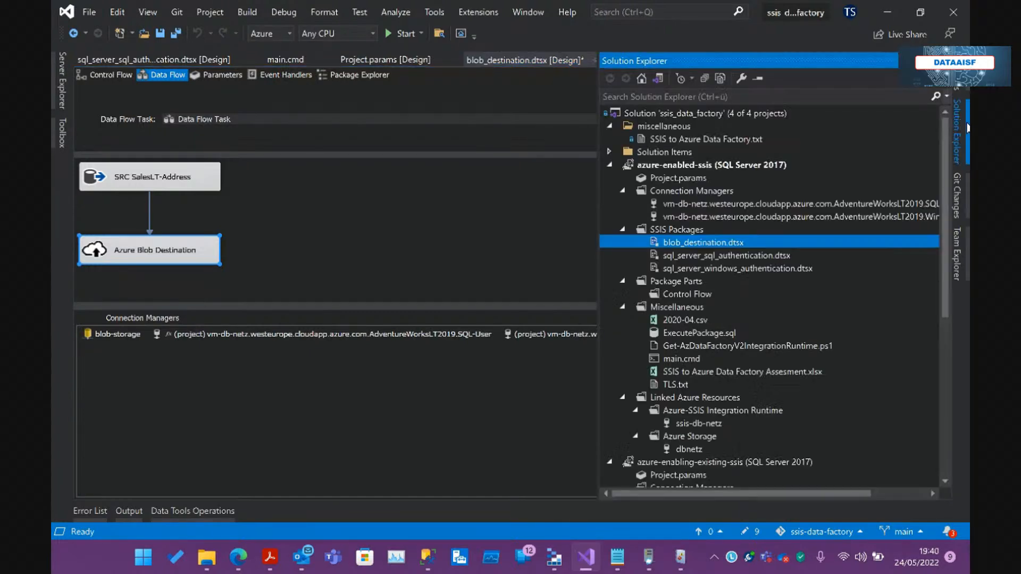
pyautogui.click(716, 243)
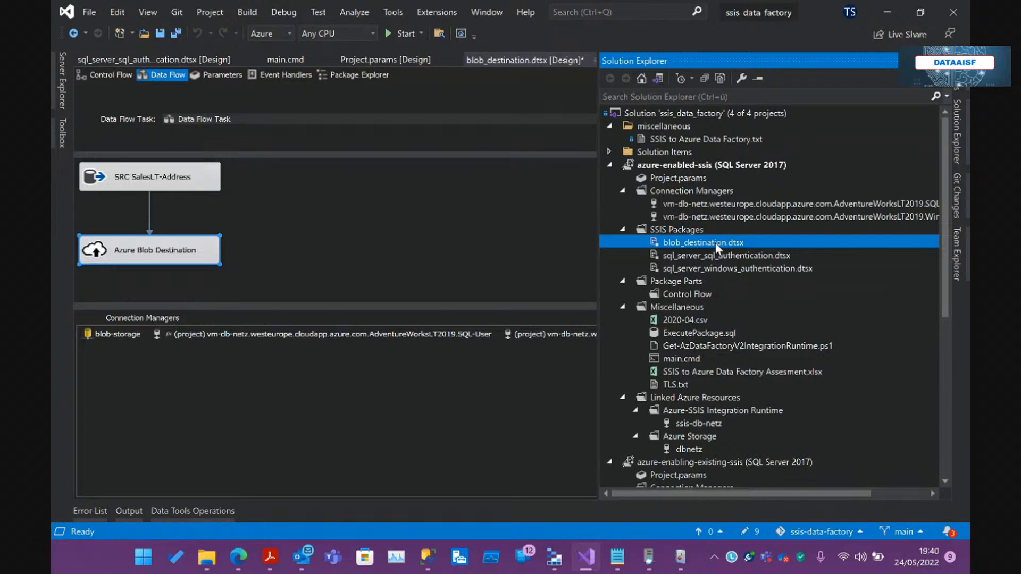
pyautogui.rightClick(716, 243)
pyautogui.click(662, 241)
pyautogui.rightClick(662, 241)
pyautogui.click(710, 257)
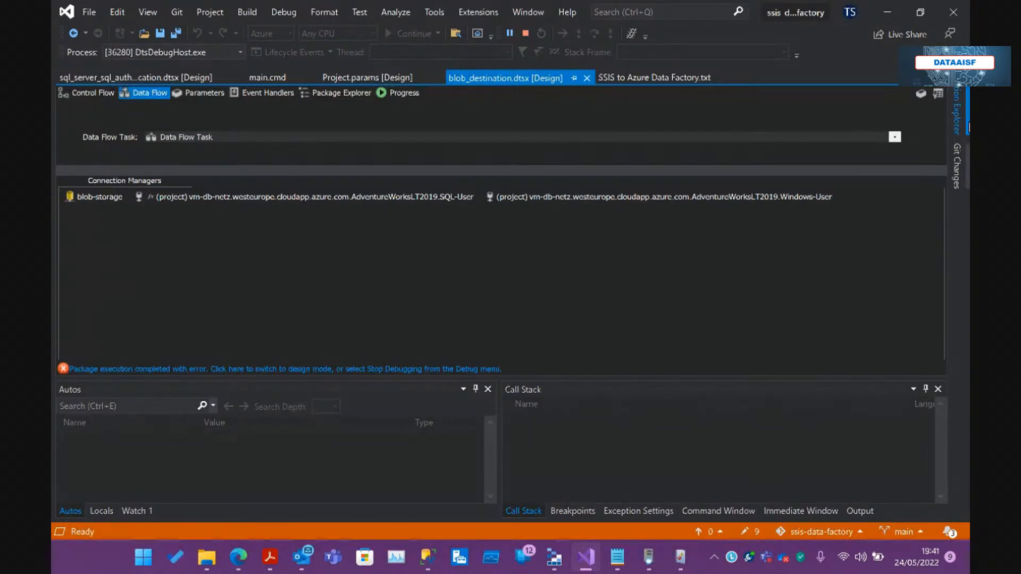
pyautogui.click(957, 111)
pyautogui.click(526, 34)
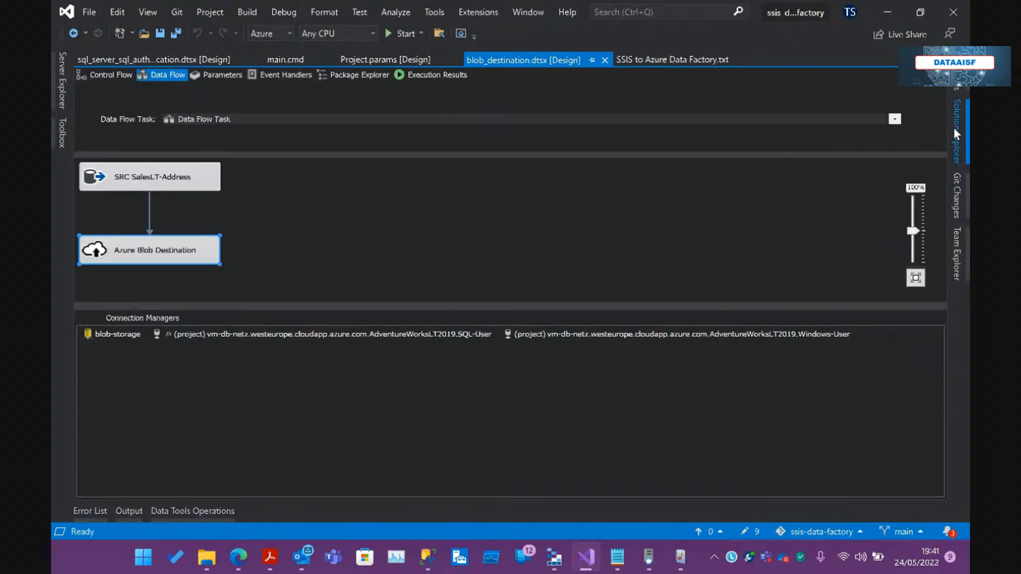
# - Execute the blob_destination.dtsx package of the azure-enabled-ssis project in Azure
pyautogui.click(953, 127)
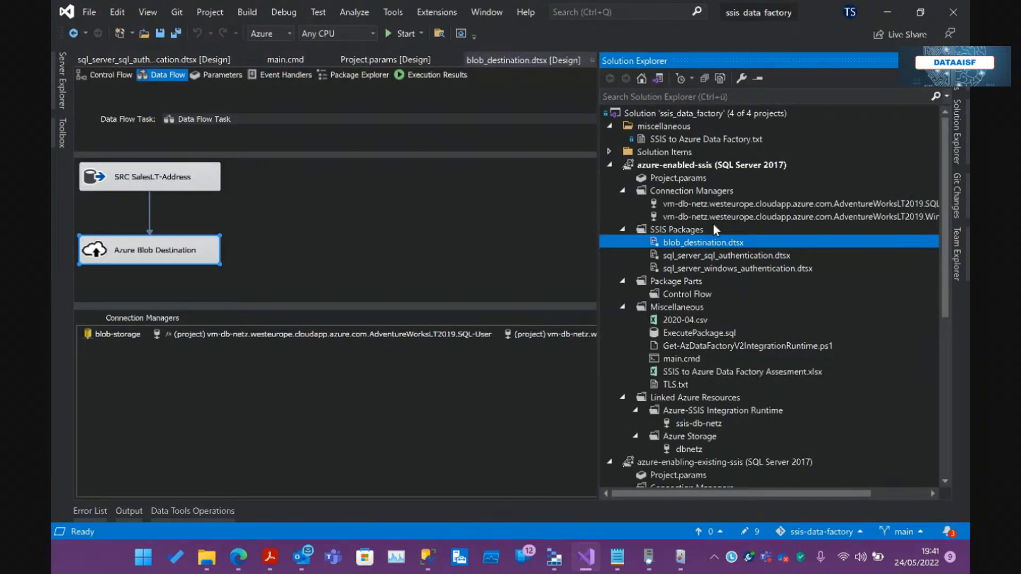
pyautogui.rightClick(684, 242)
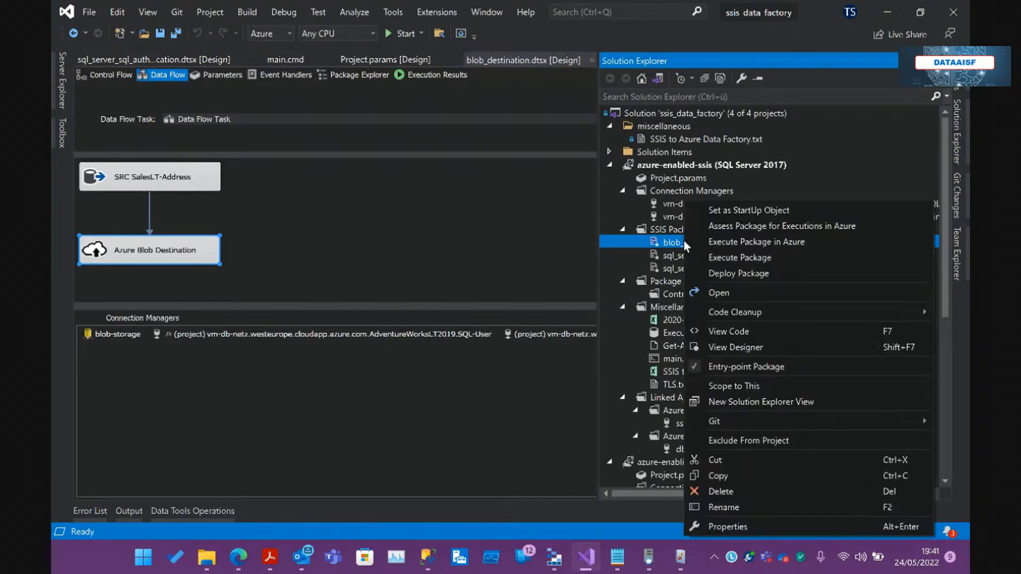
pyautogui.click(741, 241)
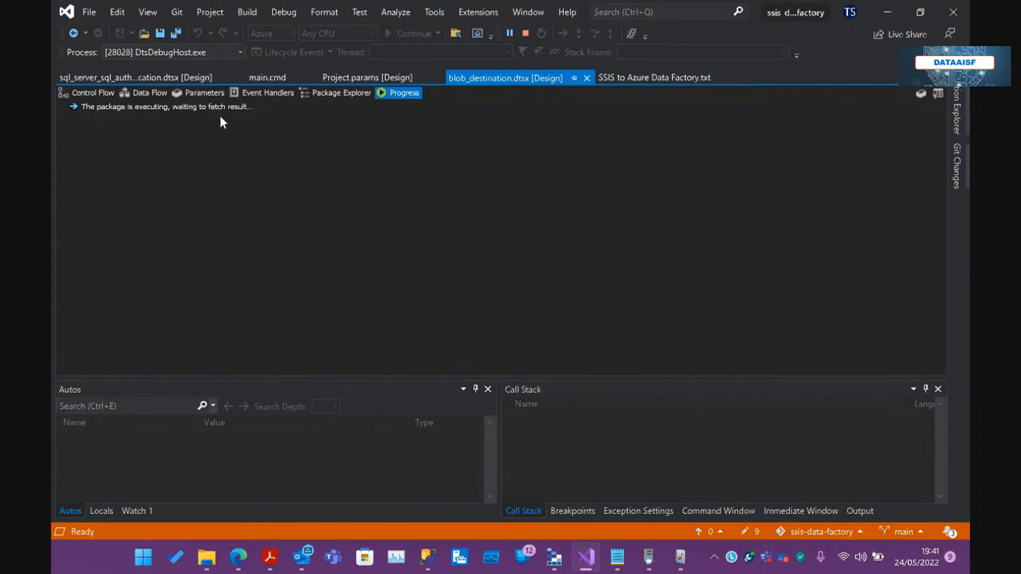
# - Review the error messages in the package's execution progress, and return to its data flow with an enlarged design area
pyautogui.rightClick(287, 194)
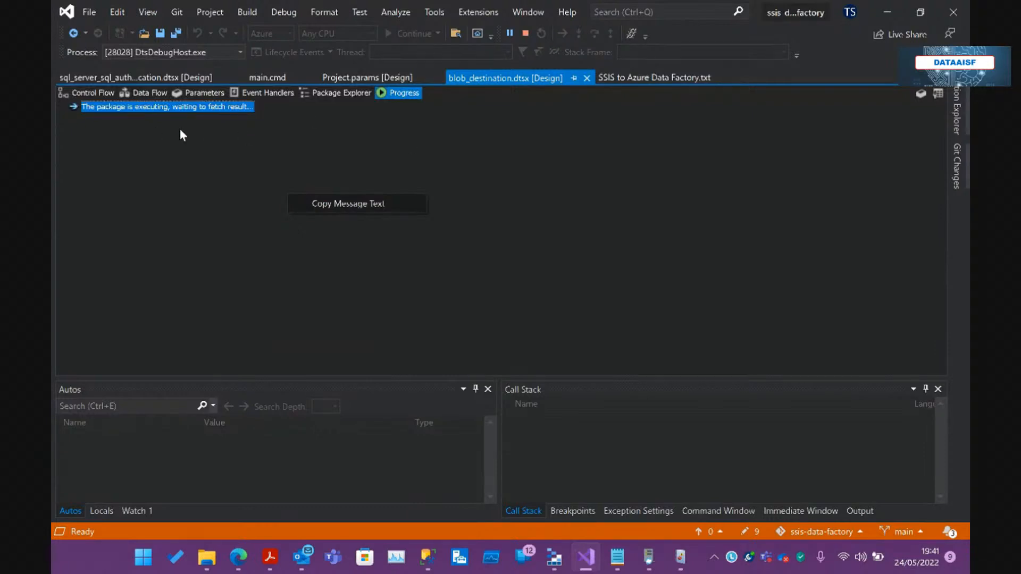
pyautogui.scroll(-5, 181, 205)
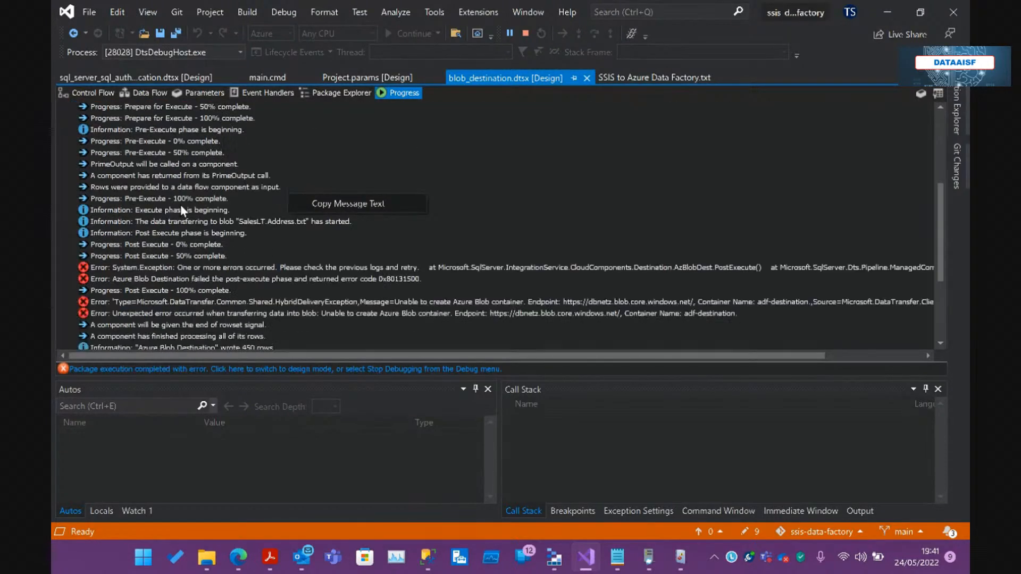
pyautogui.click(283, 268)
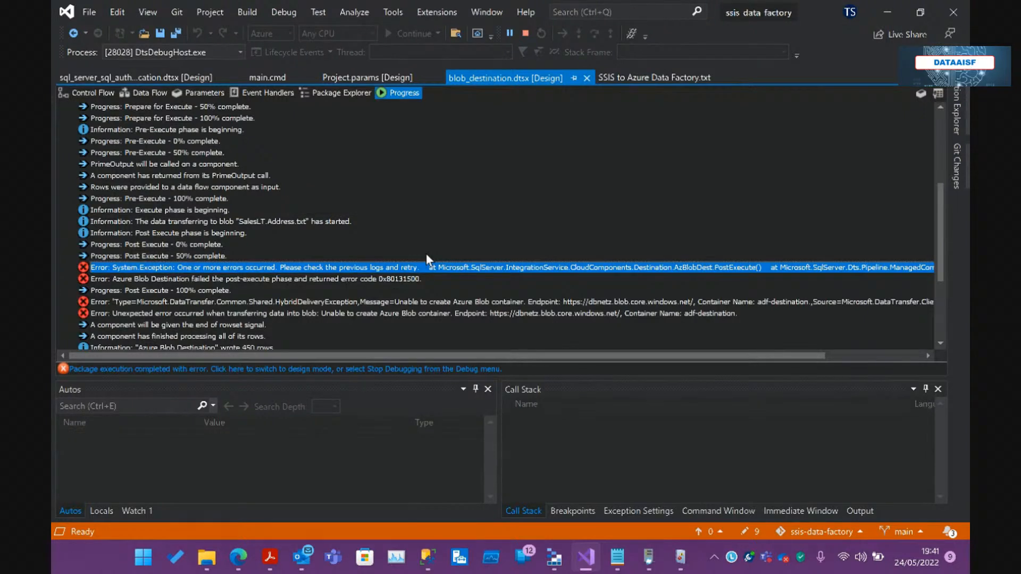
pyautogui.scroll(-1, 428, 260)
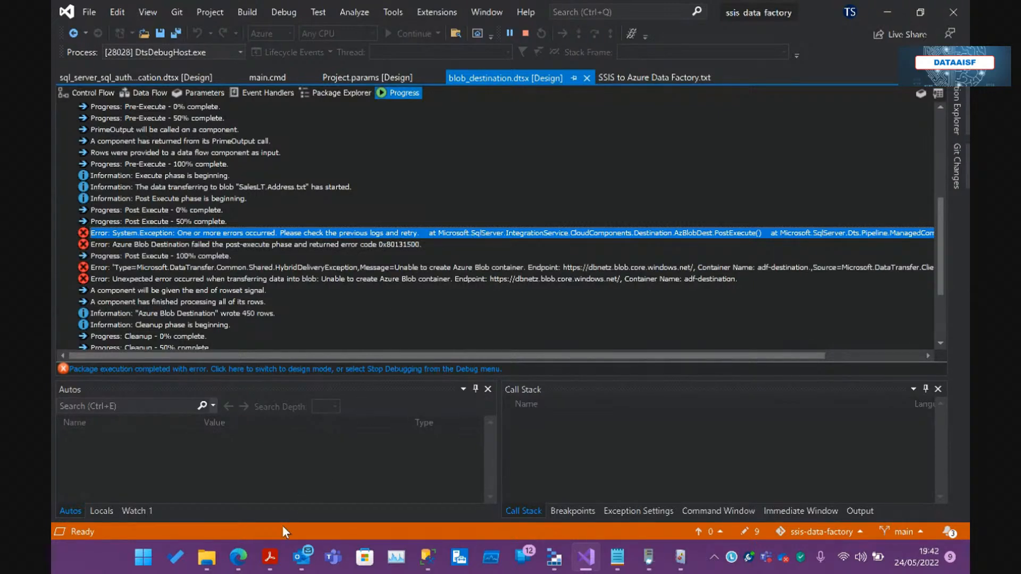
pyautogui.moveTo(238, 557)
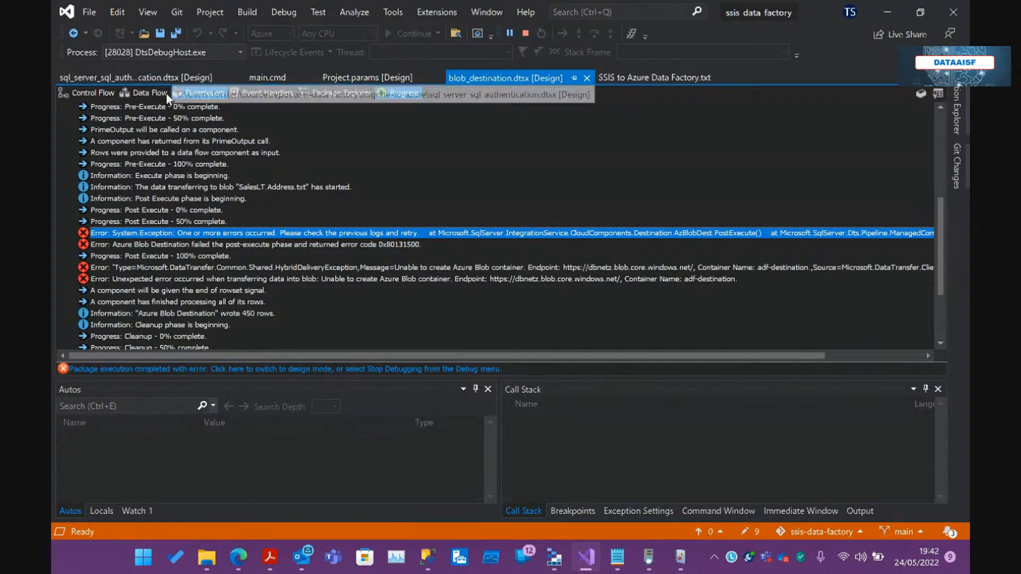
pyautogui.click(142, 95)
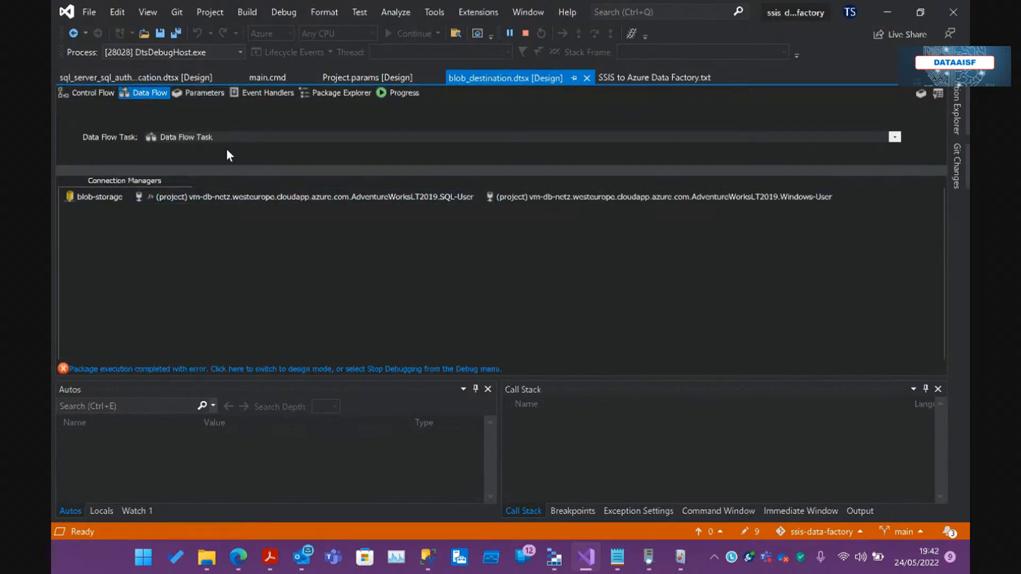
pyautogui.moveTo(218, 170); pyautogui.dragTo(195, 228)
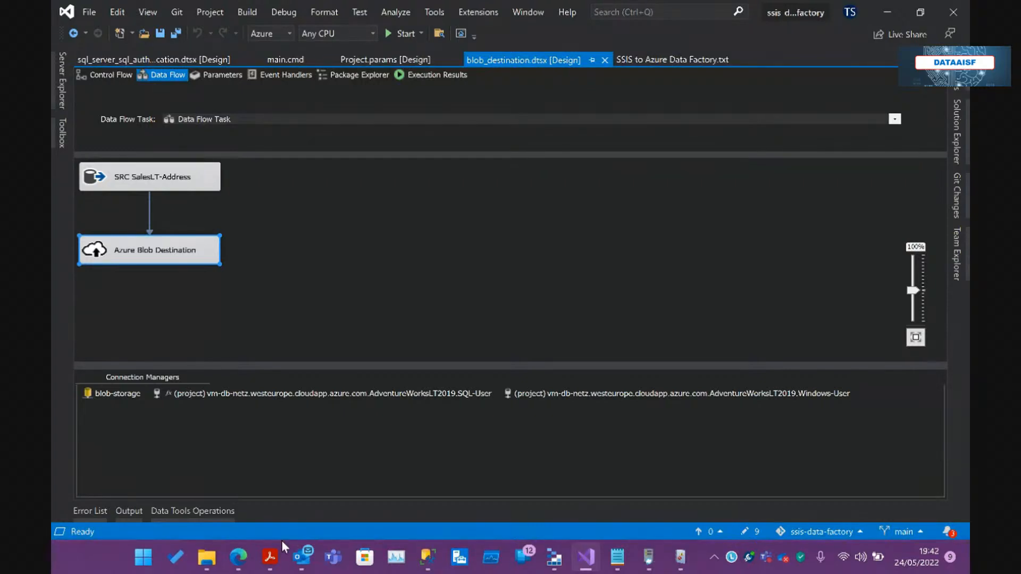
# - Switch to the adf-db-netz-ssis data factory in Edge and view its integration runtimes
pyautogui.click(238, 558)
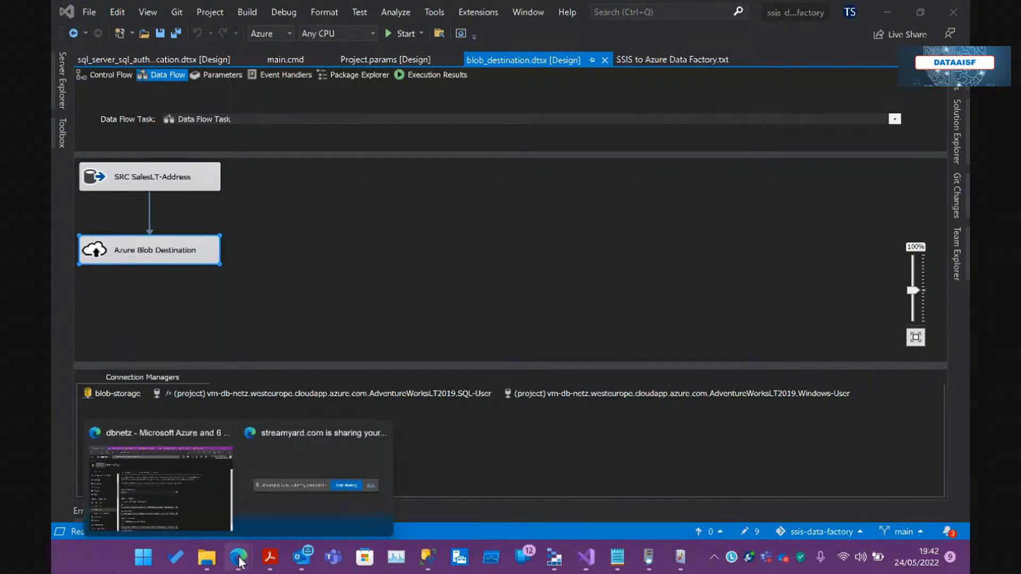
pyautogui.click(183, 505)
pyautogui.click(228, 13)
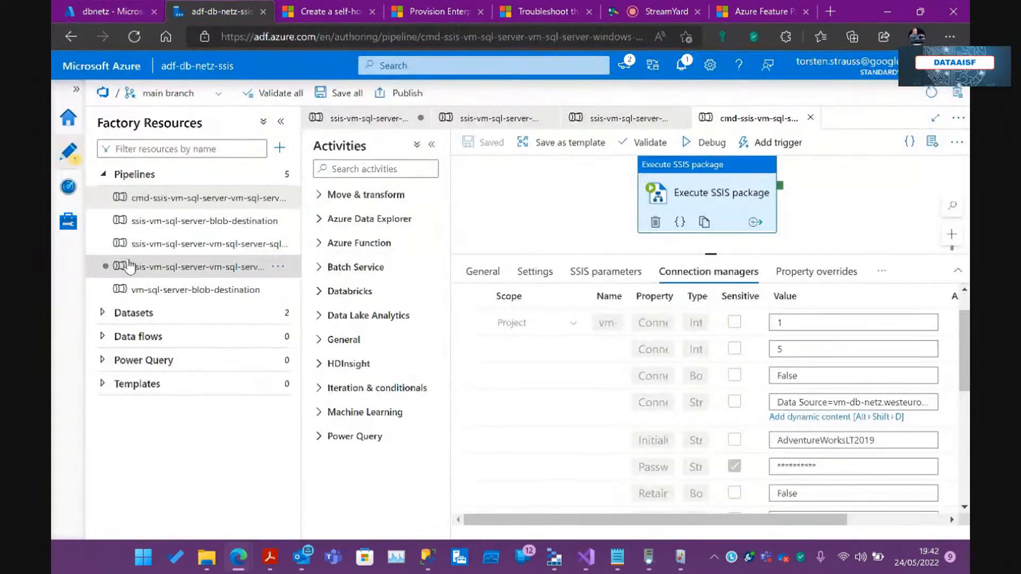
pyautogui.click(69, 223)
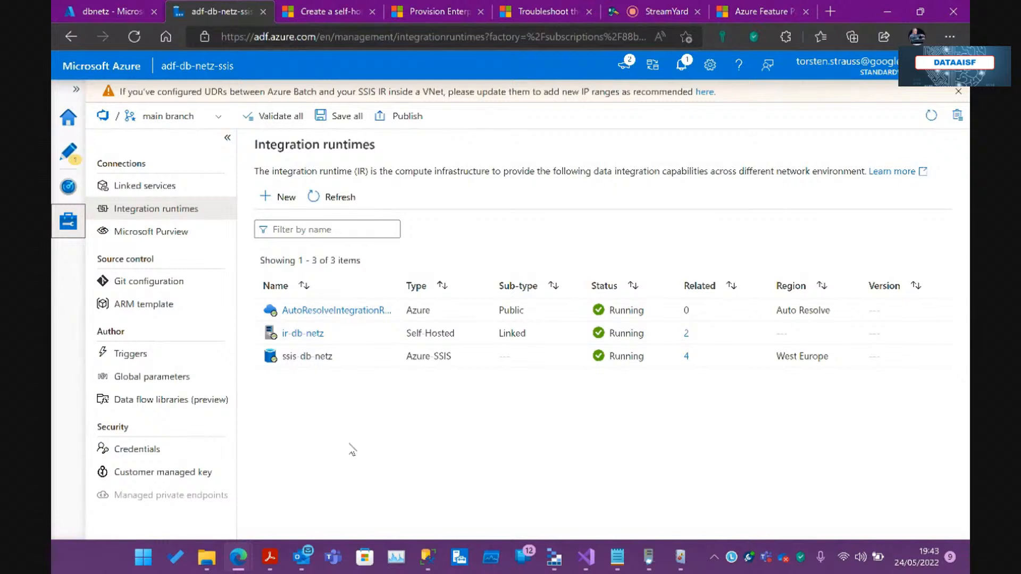
# - View the azure-enabled-ssis packages in Visual Studio and their deployed counterparts in the SSISDB catalog in SQL Server Management Studio
pyautogui.click(588, 562)
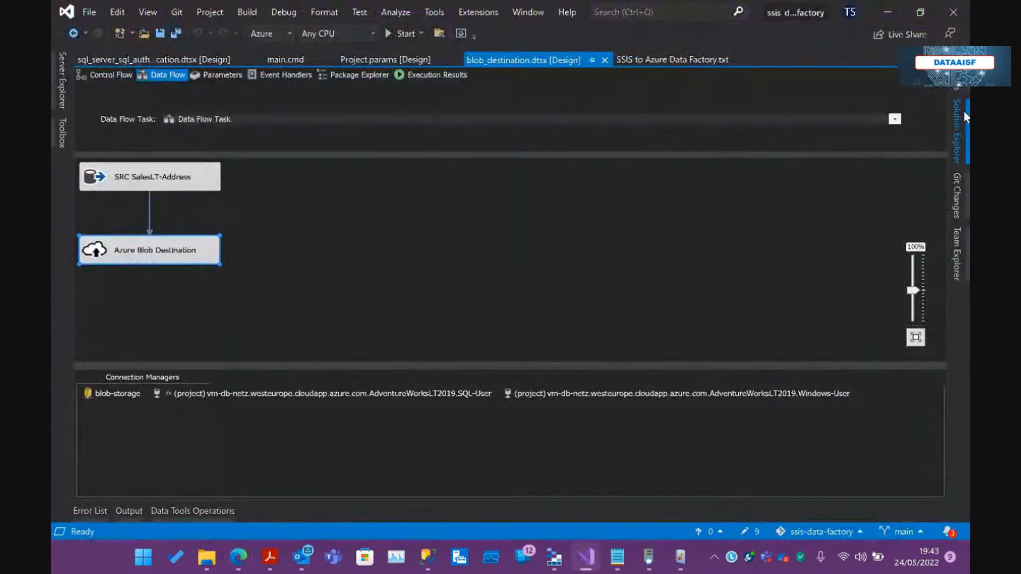
pyautogui.click(959, 128)
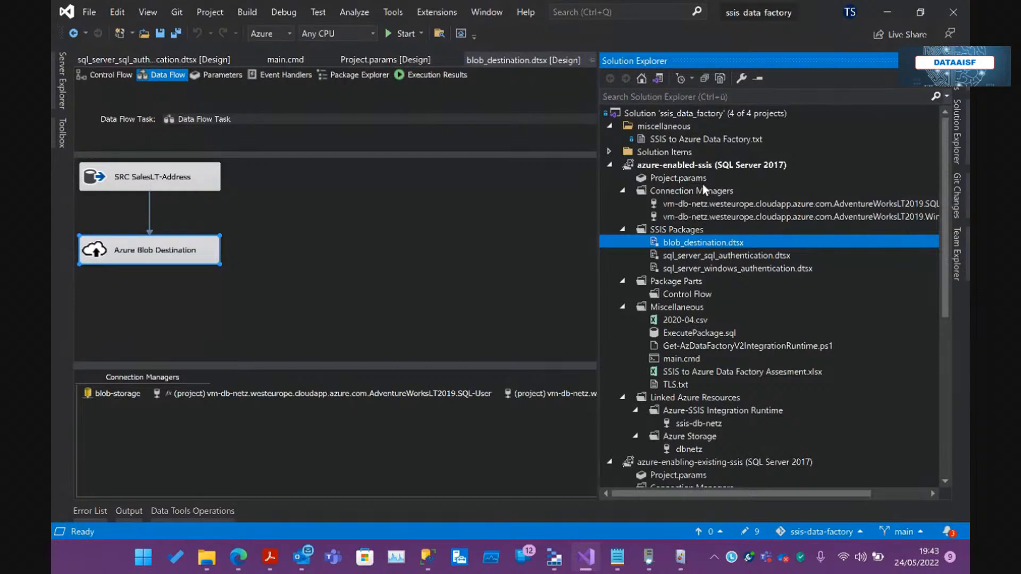
pyautogui.click(429, 558)
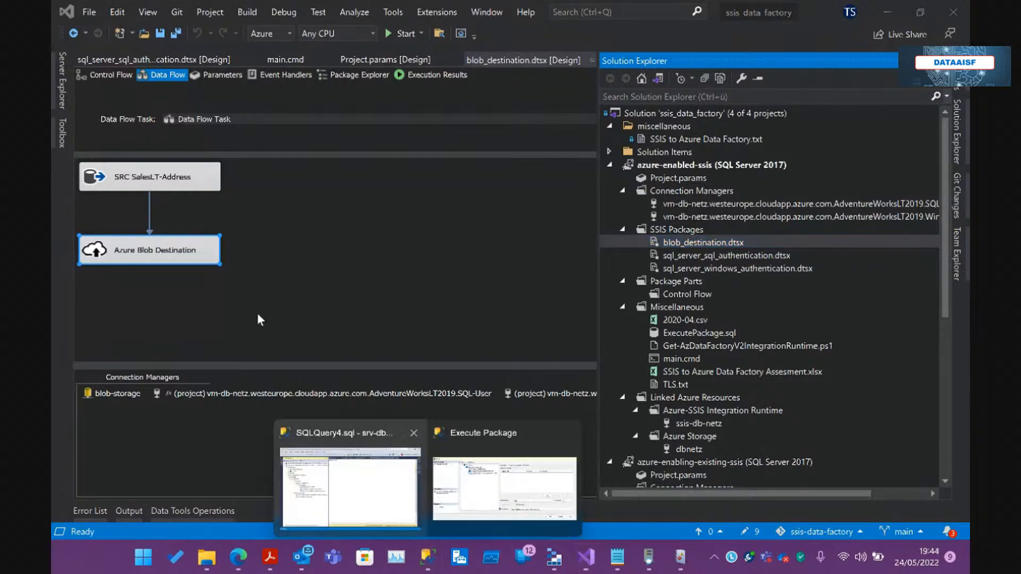
pyautogui.click(360, 528)
pyautogui.click(141, 155)
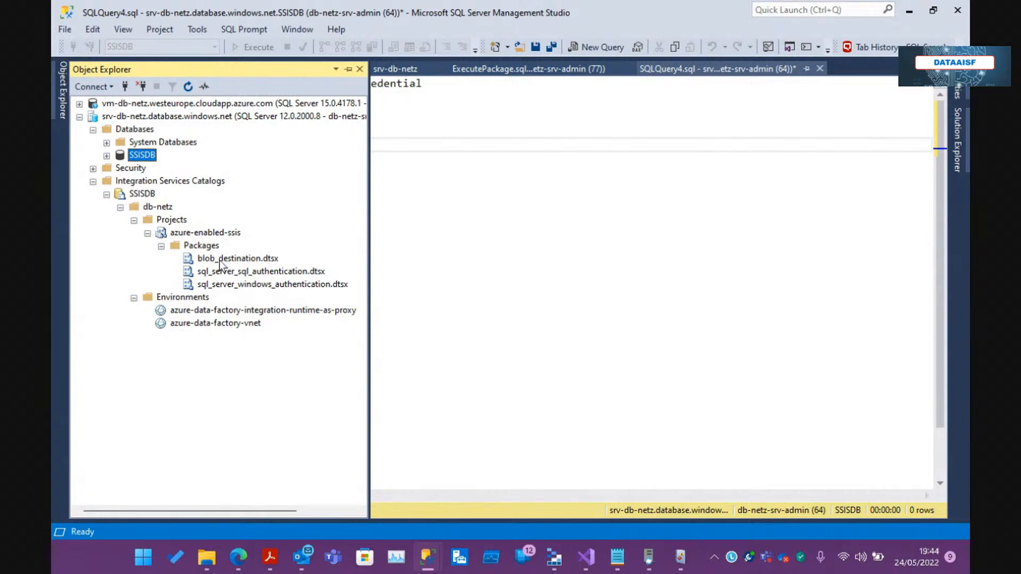
# - Review the environment reference query and create_execution call in the ExecutePackage.sql script
pyautogui.click(492, 235)
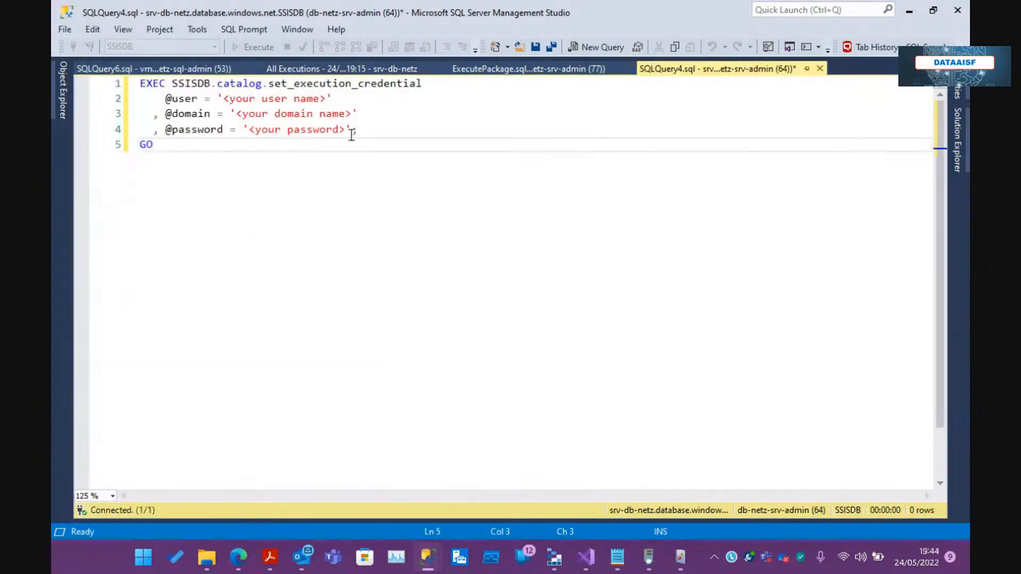
pyautogui.click(511, 68)
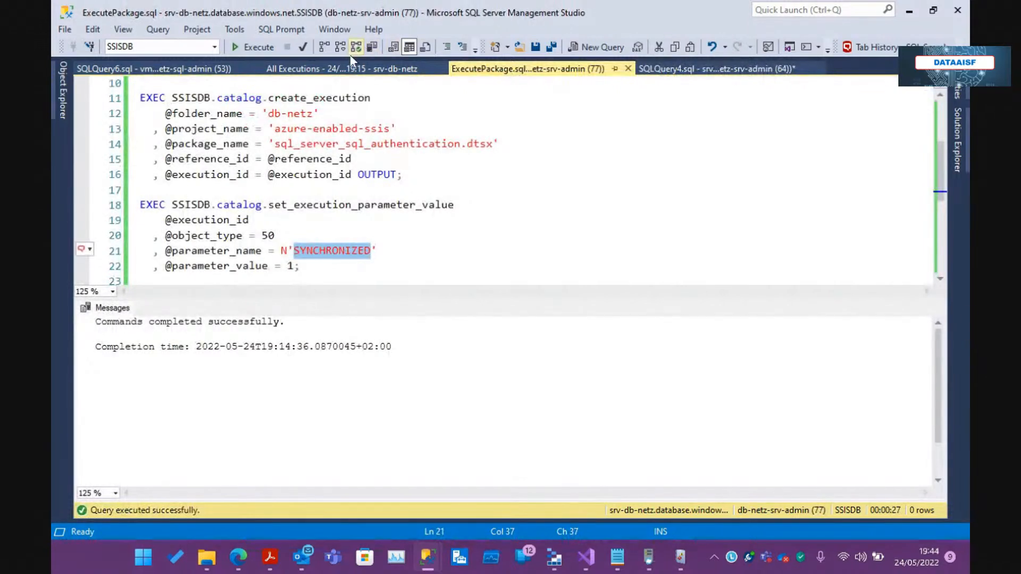
pyautogui.click(471, 114)
pyautogui.scroll(2, 471, 114)
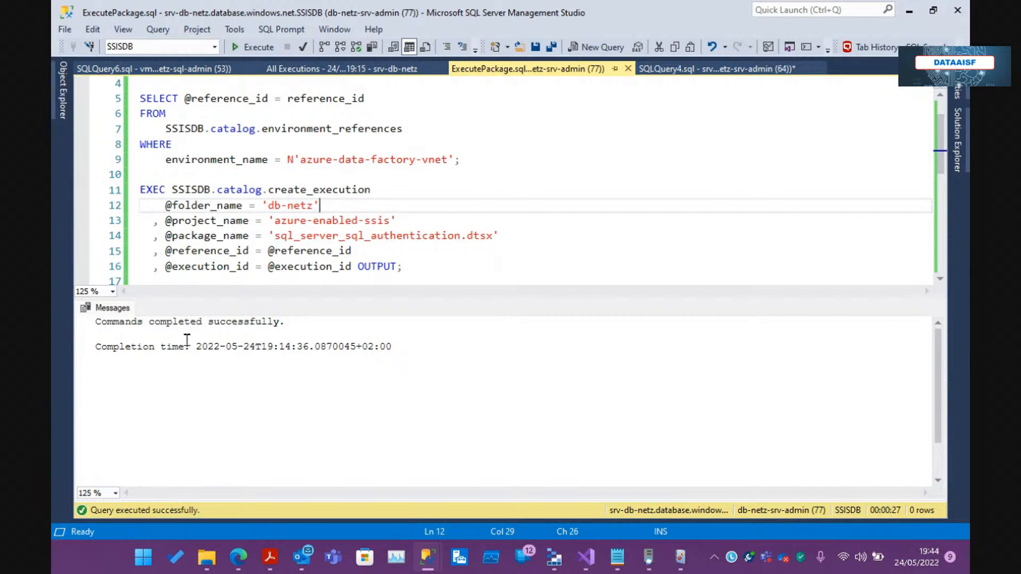
# - Switch to Azure Data Factory and view the general properties of the cmd-ssis pipeline's Execute SSIS package activity in an enlarged pane
pyautogui.moveTo(241, 553)
pyautogui.click(160, 468)
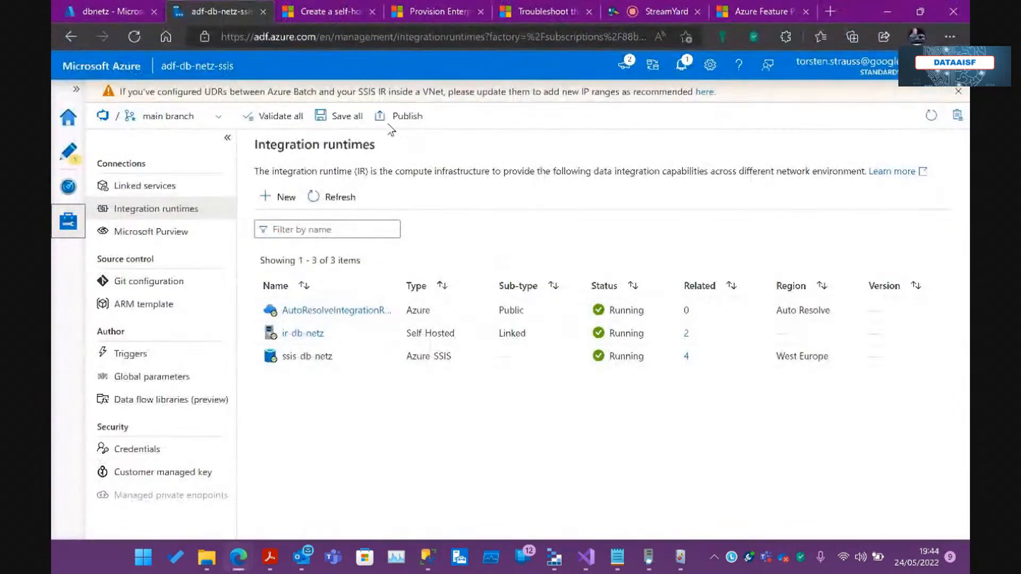
pyautogui.click(68, 151)
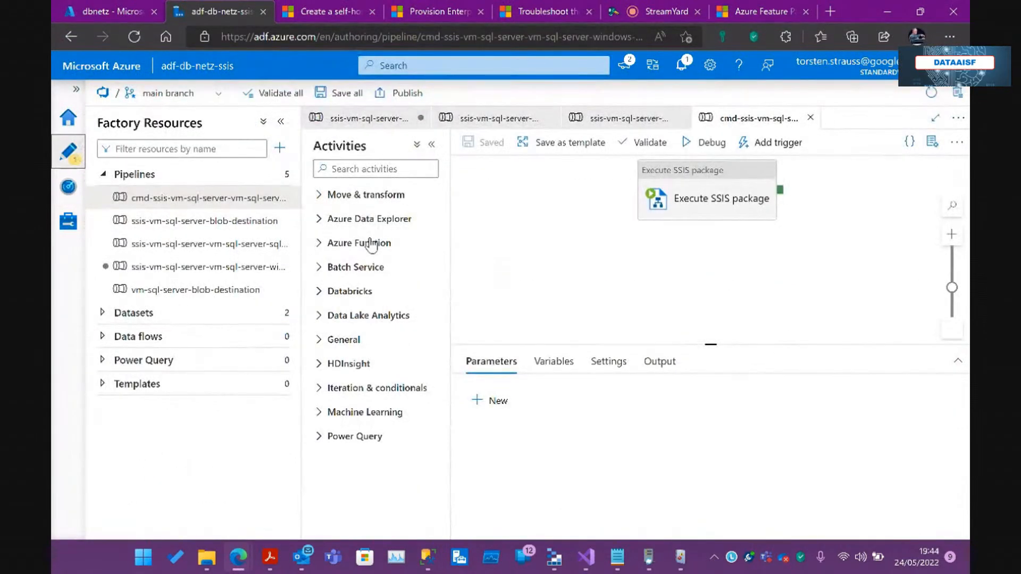
pyautogui.click(716, 180)
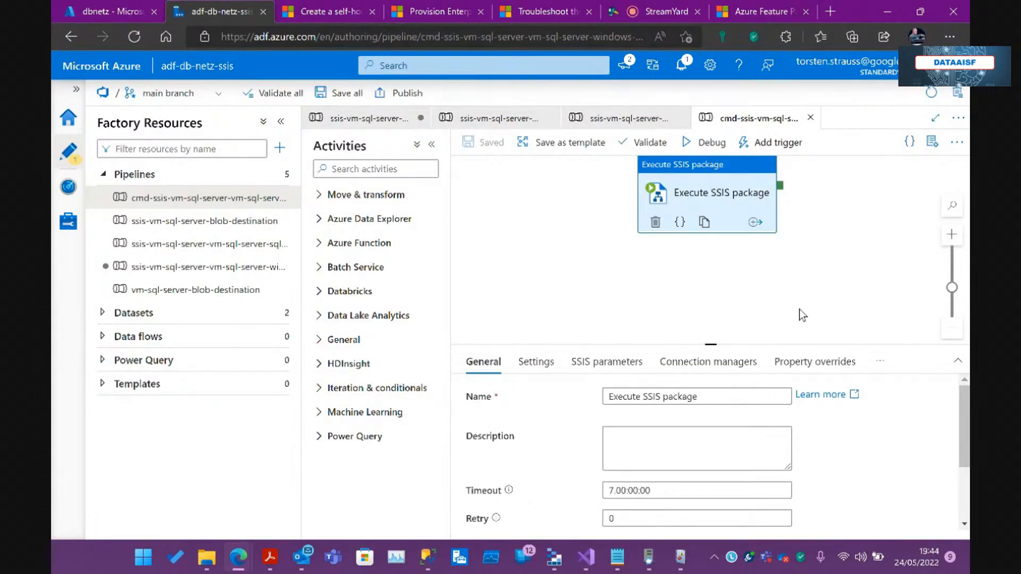
pyautogui.moveTo(714, 345); pyautogui.dragTo(786, 277)
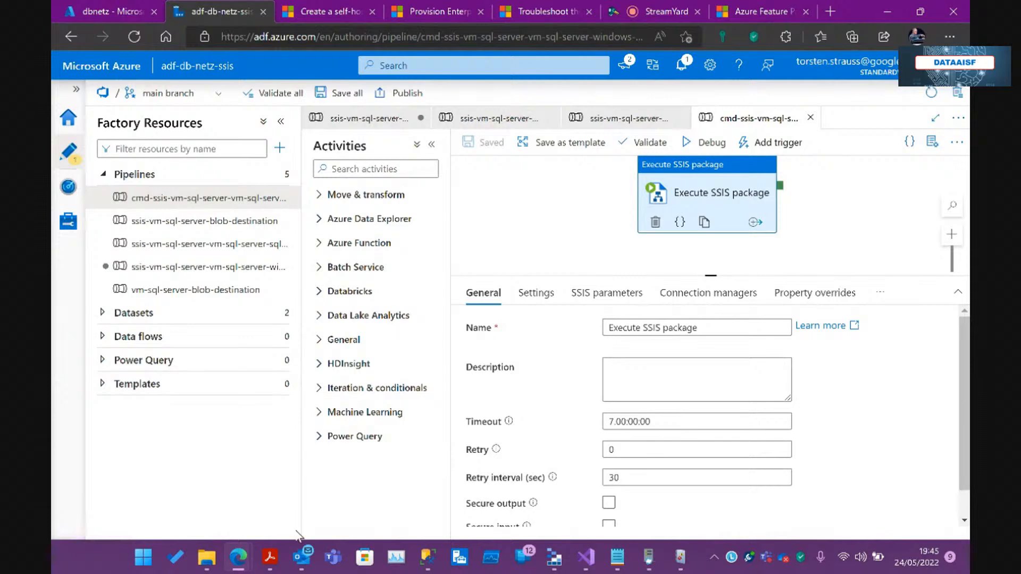
# - Return to Visual Studio, bring up the untitled Notepad notes and close them without saving
pyautogui.click(587, 559)
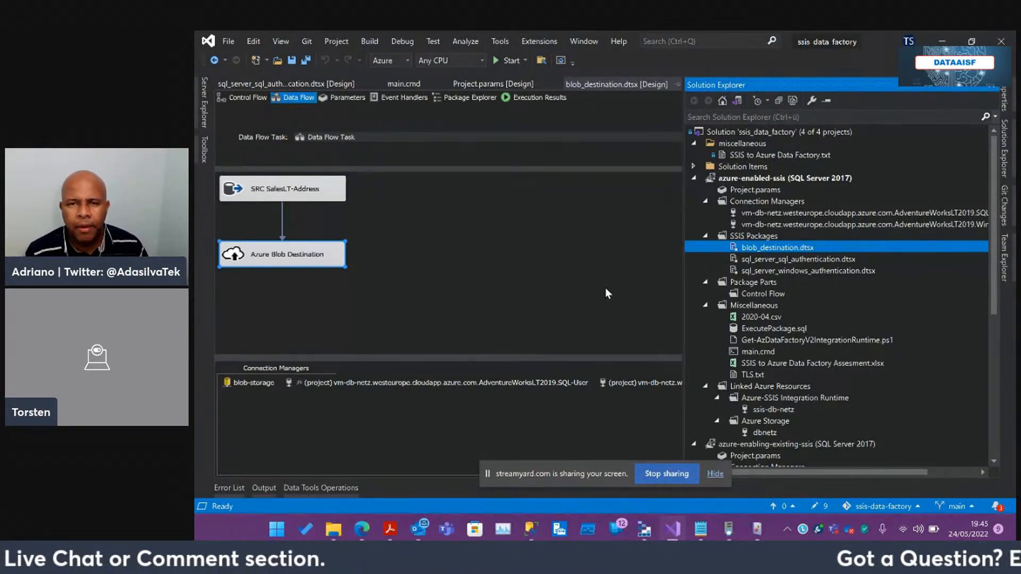
pyautogui.click(702, 530)
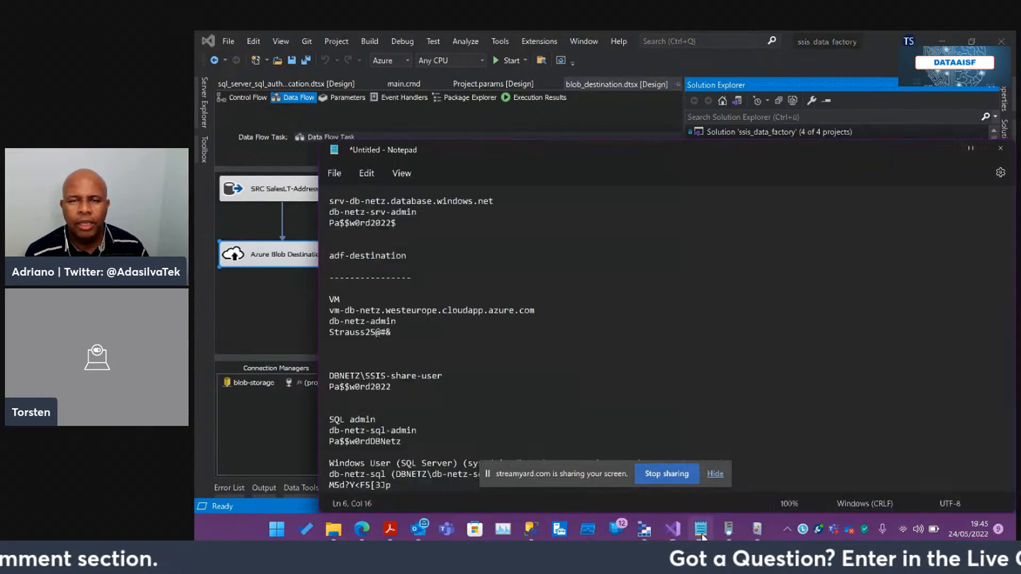
pyautogui.click(1002, 151)
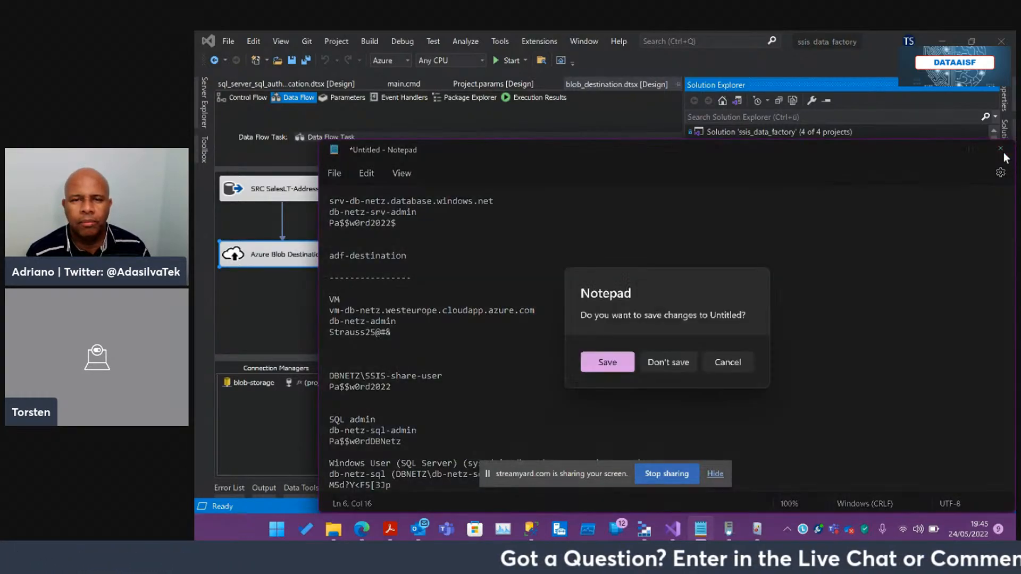
pyautogui.click(666, 362)
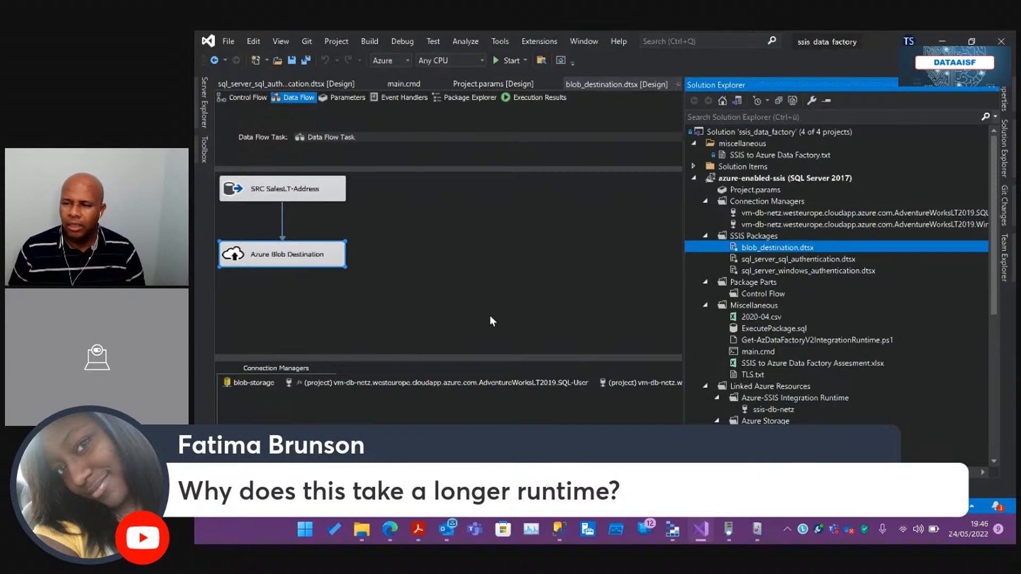
# - Switch to Edge and view the data flow diagram in Microsoft's self-hosted integration runtime documentation
pyautogui.click(390, 528)
pyautogui.click(348, 468)
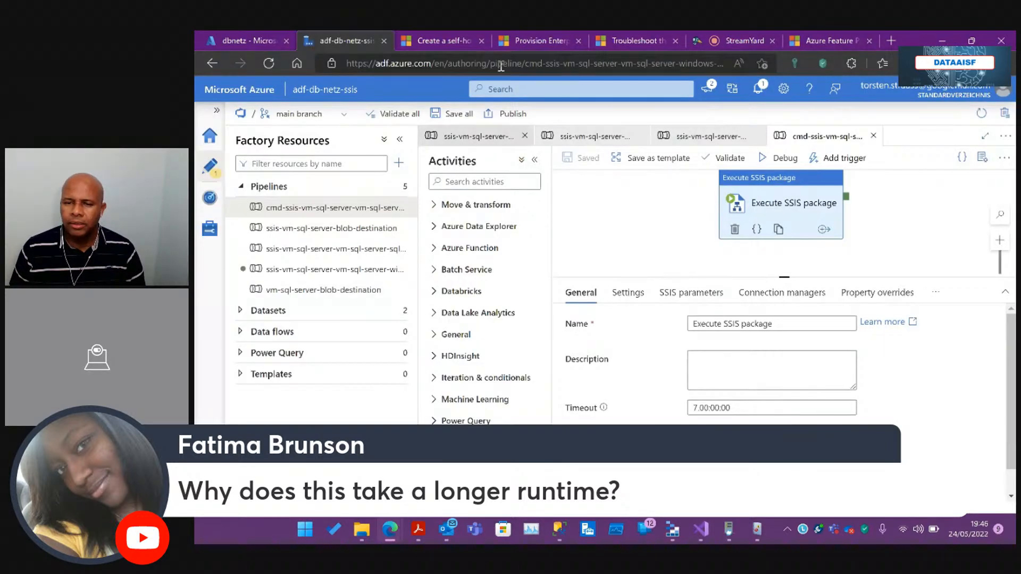
pyautogui.click(459, 46)
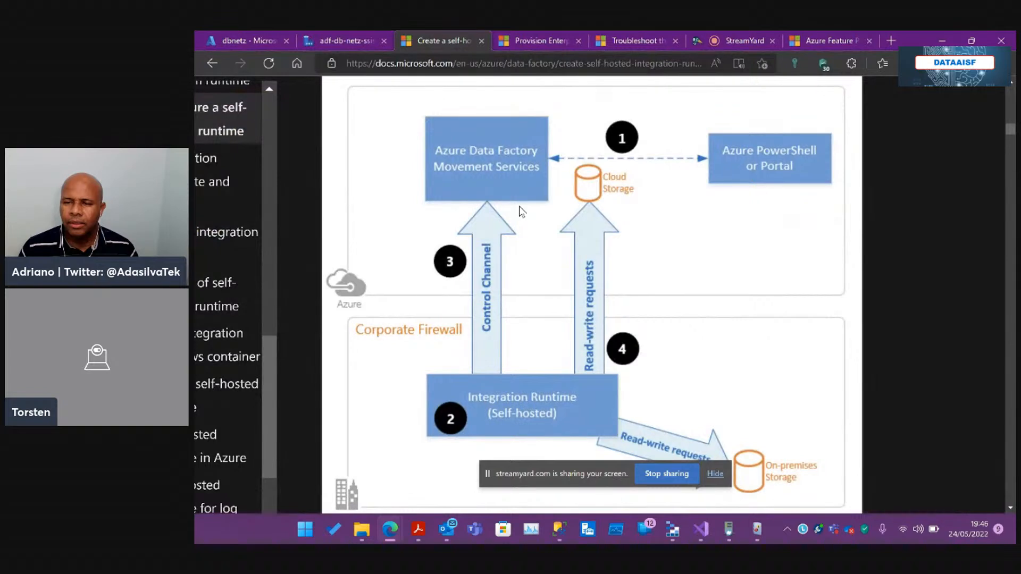